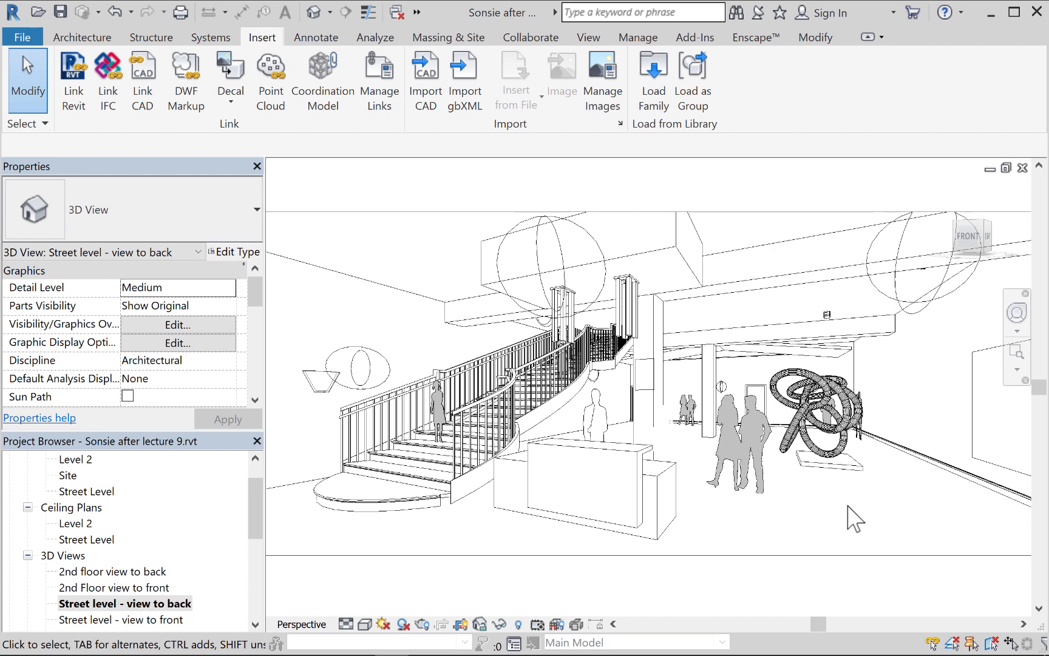
# Step: Preview the street-level perspective in the Shaded and Realistic visual styles, and return it to Hidden Line
pyautogui.click(364, 623)
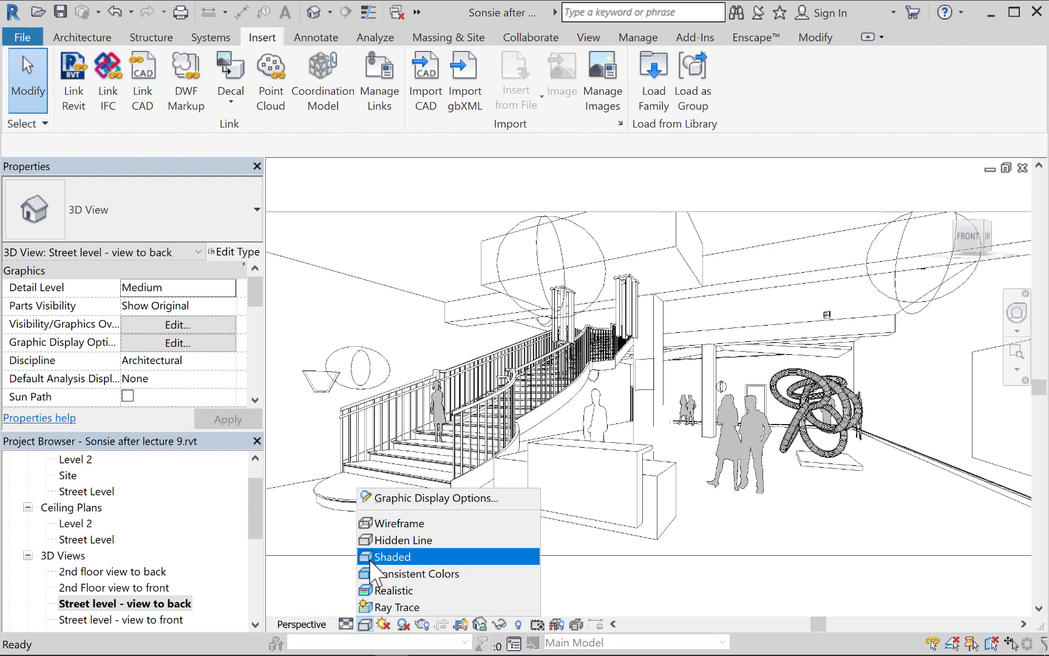
pyautogui.click(394, 556)
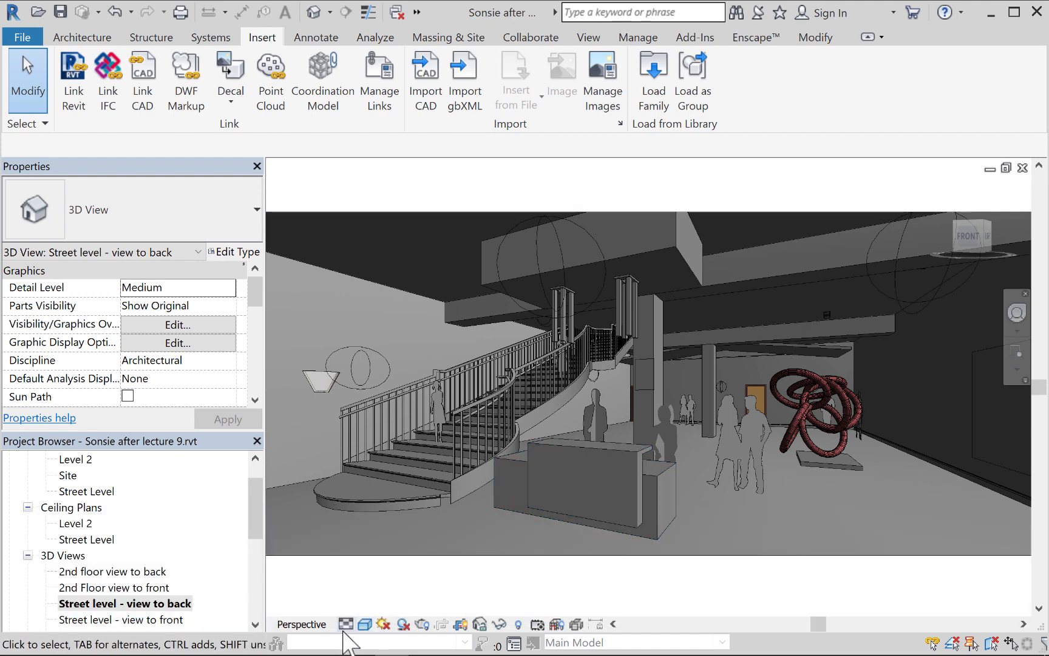
pyautogui.click(364, 624)
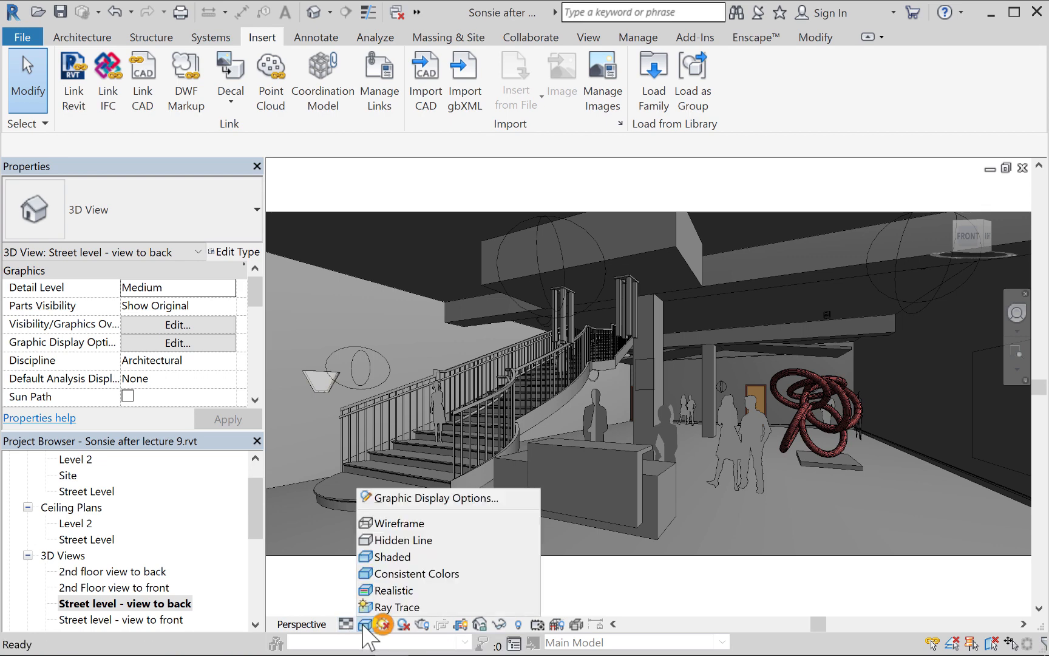
pyautogui.click(406, 589)
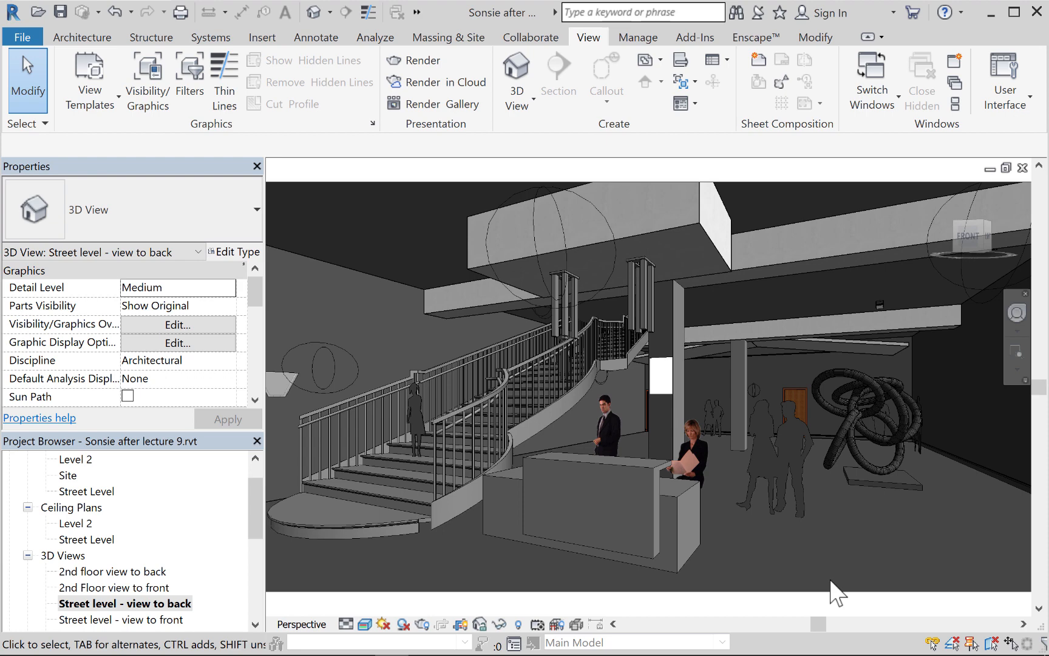
pyautogui.click(365, 624)
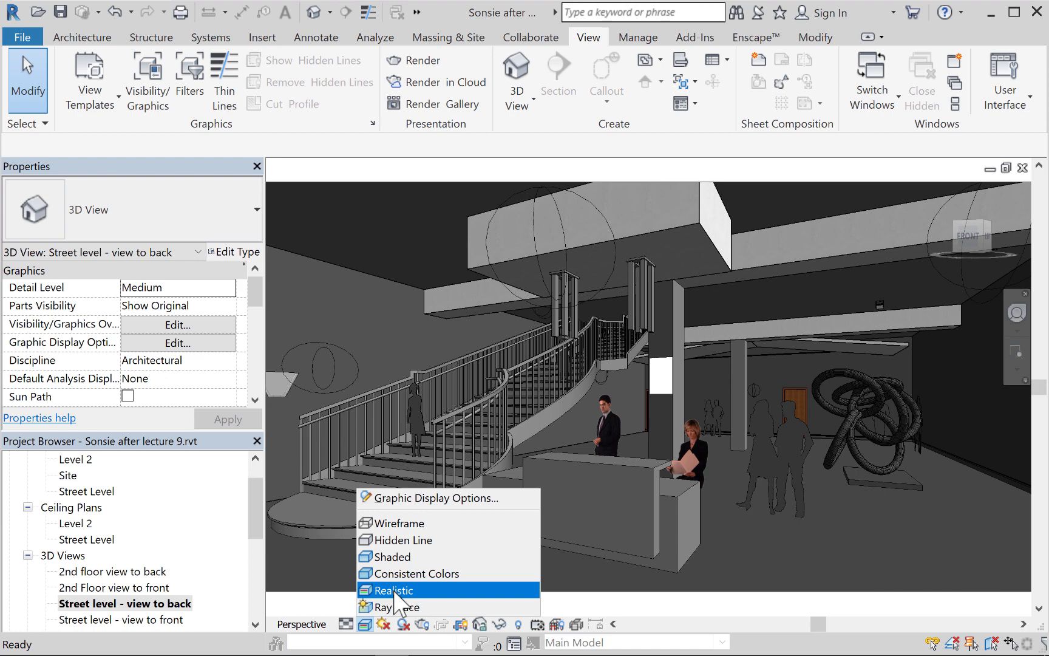
pyautogui.click(395, 593)
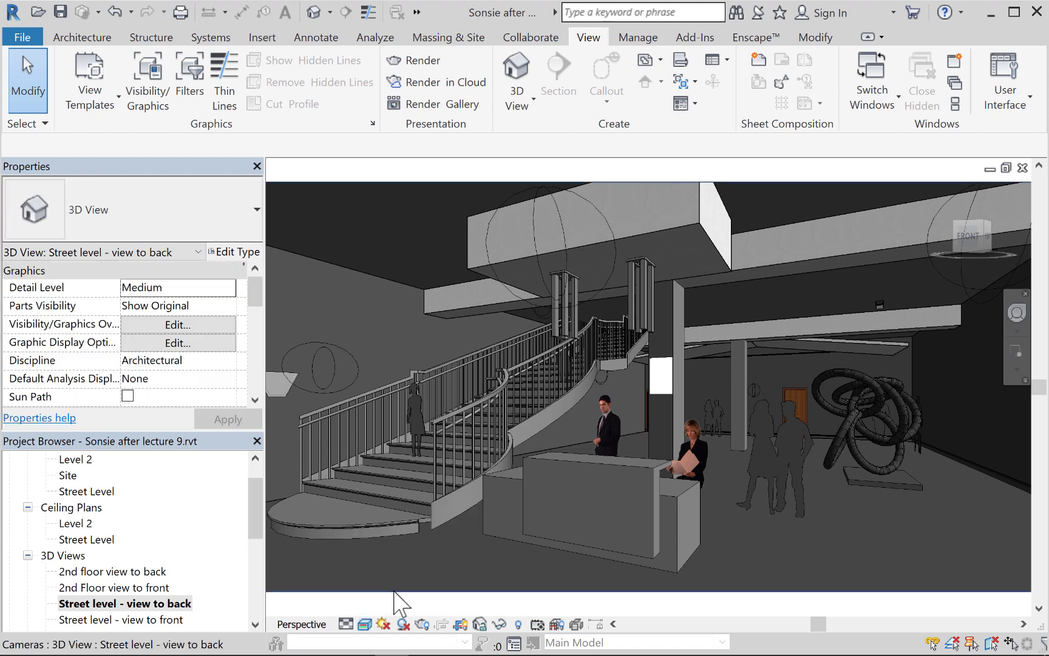
pyautogui.click(365, 624)
pyautogui.click(388, 540)
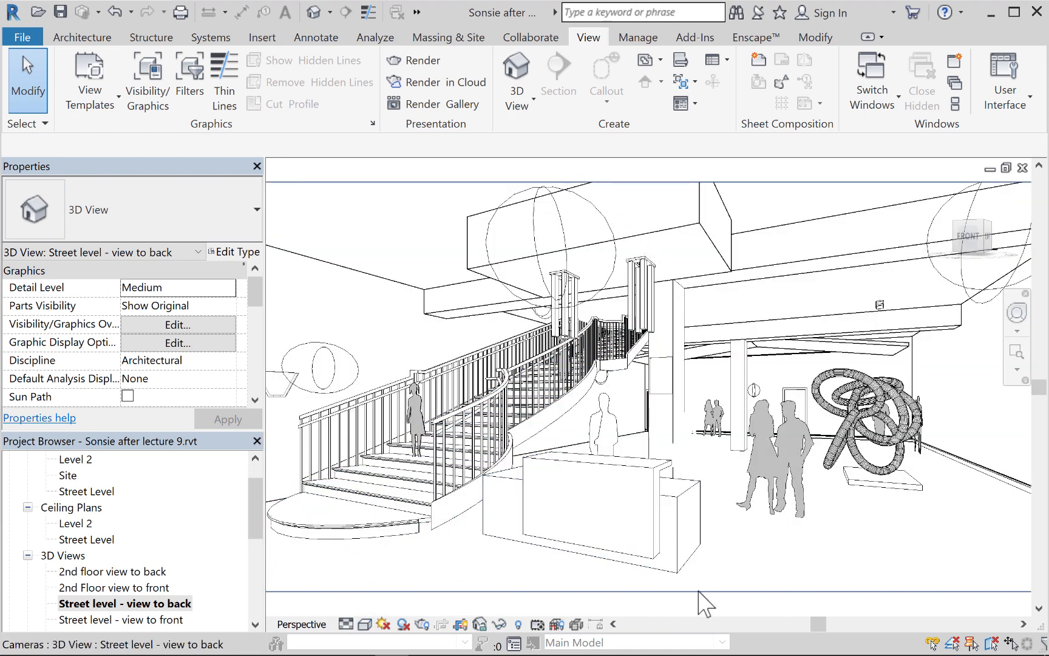
# Step: Try to resize the camera view's crop region to a width of 6" using Scale (locked proportions)
pyautogui.click(825, 195)
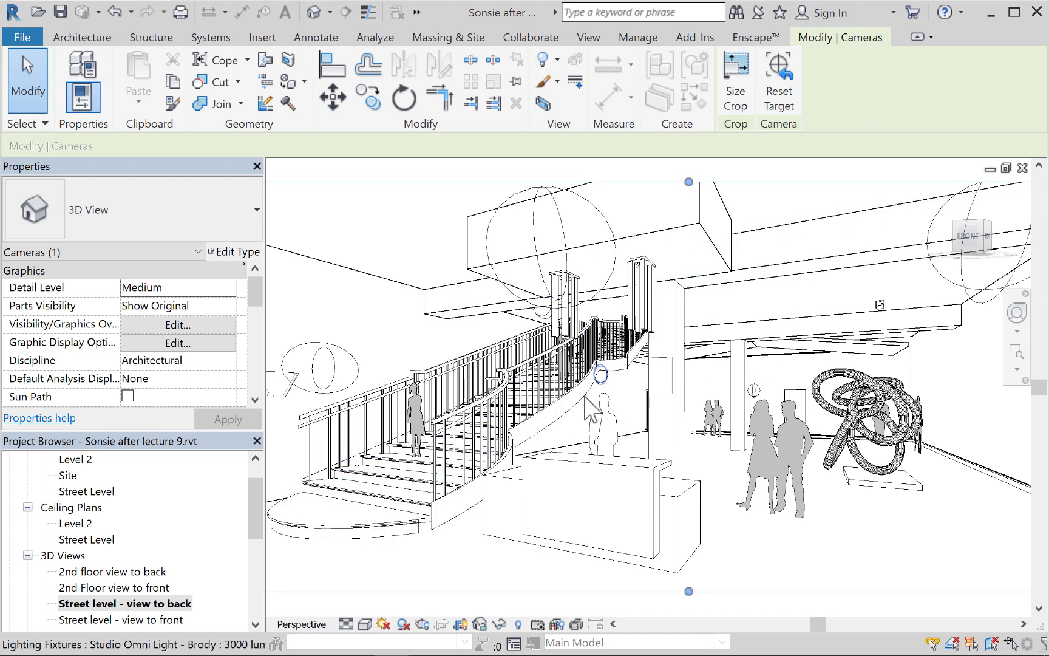
pyautogui.scroll(-3, 643, 401)
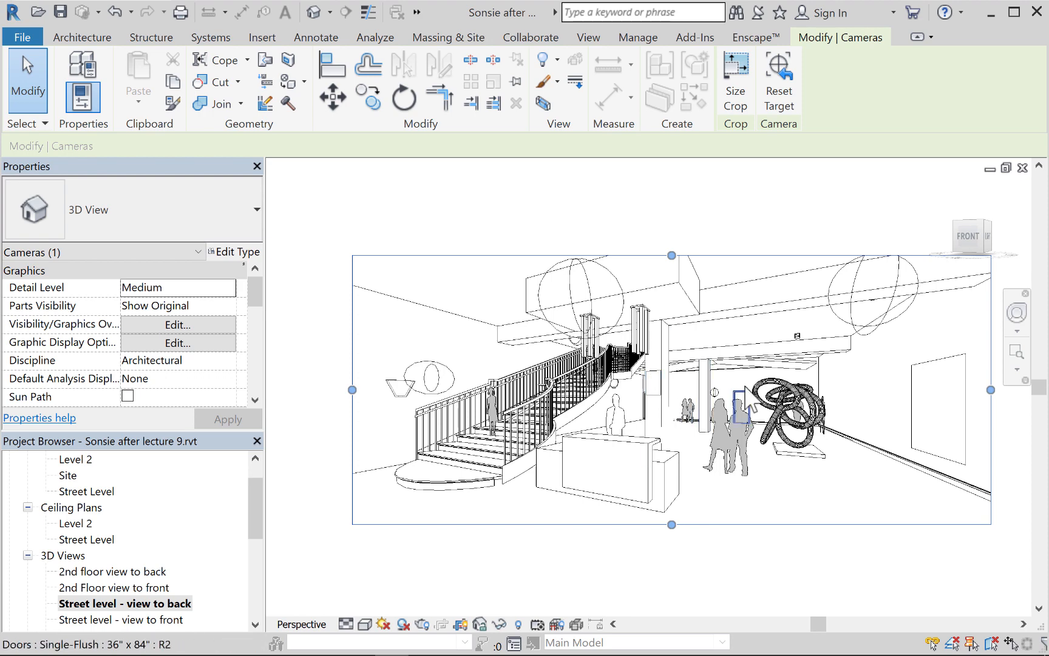
pyautogui.scroll(2, 718, 398)
pyautogui.scroll(1, 719, 393)
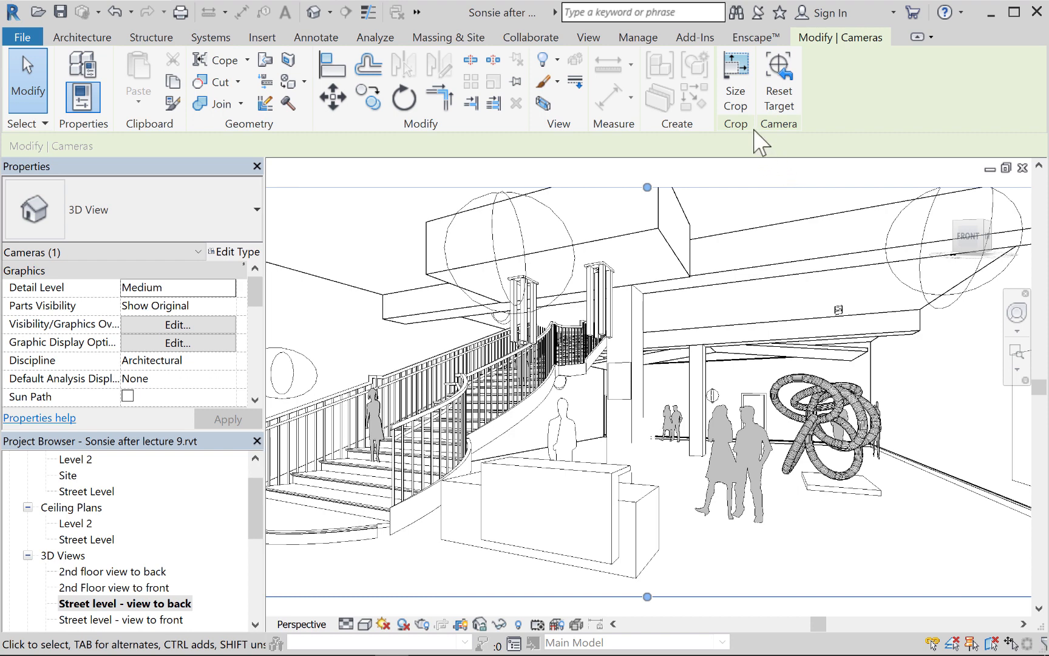
pyautogui.click(737, 101)
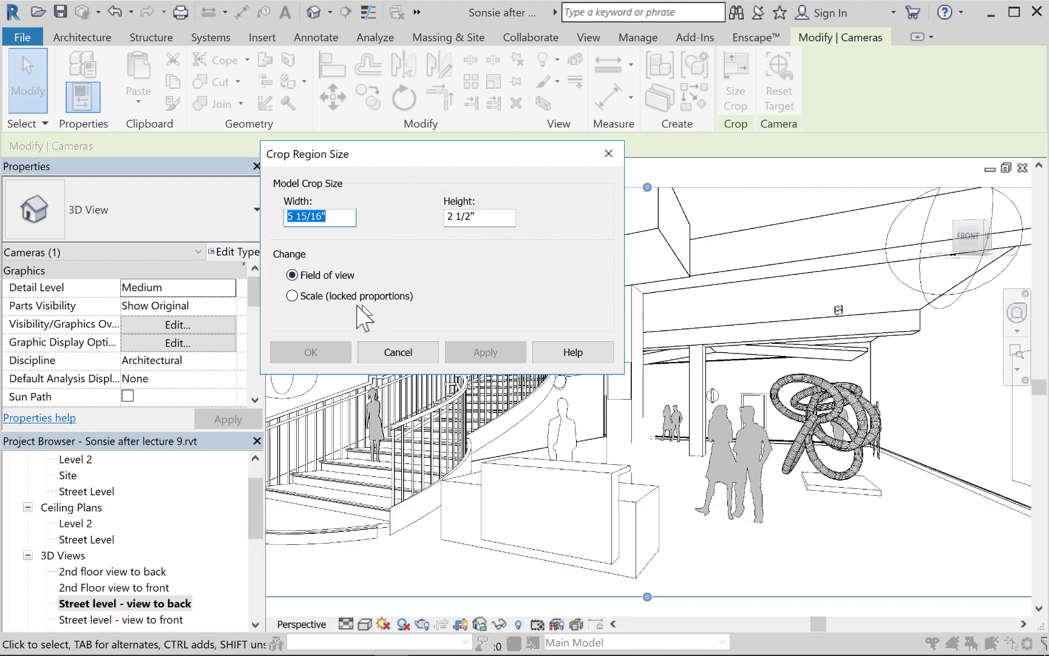
pyautogui.click(292, 295)
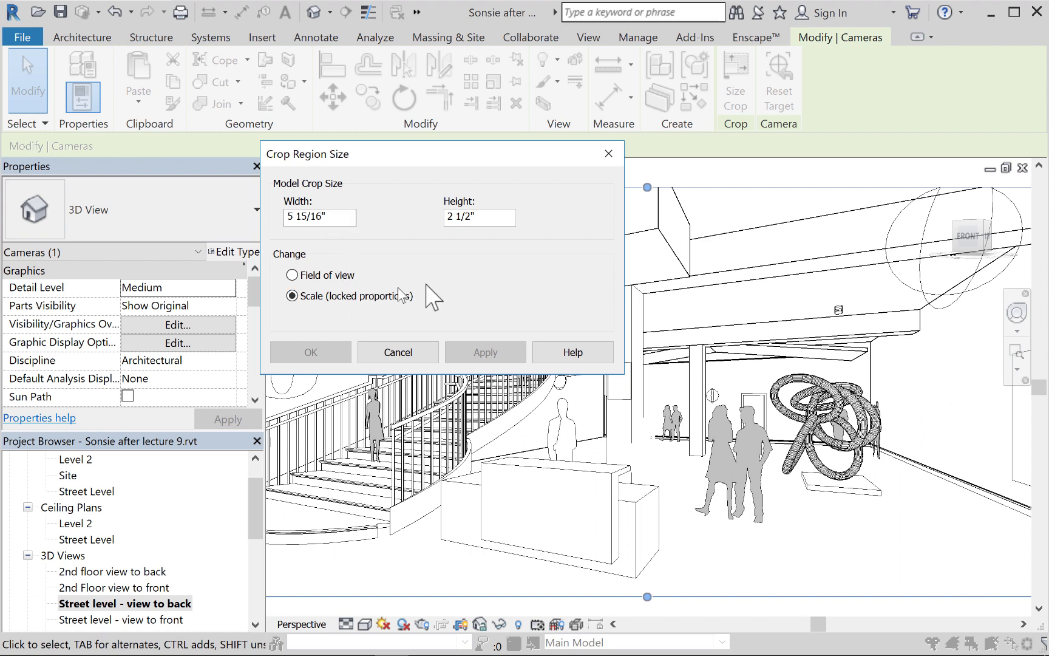
pyautogui.moveTo(340, 217); pyautogui.dragTo(297, 219)
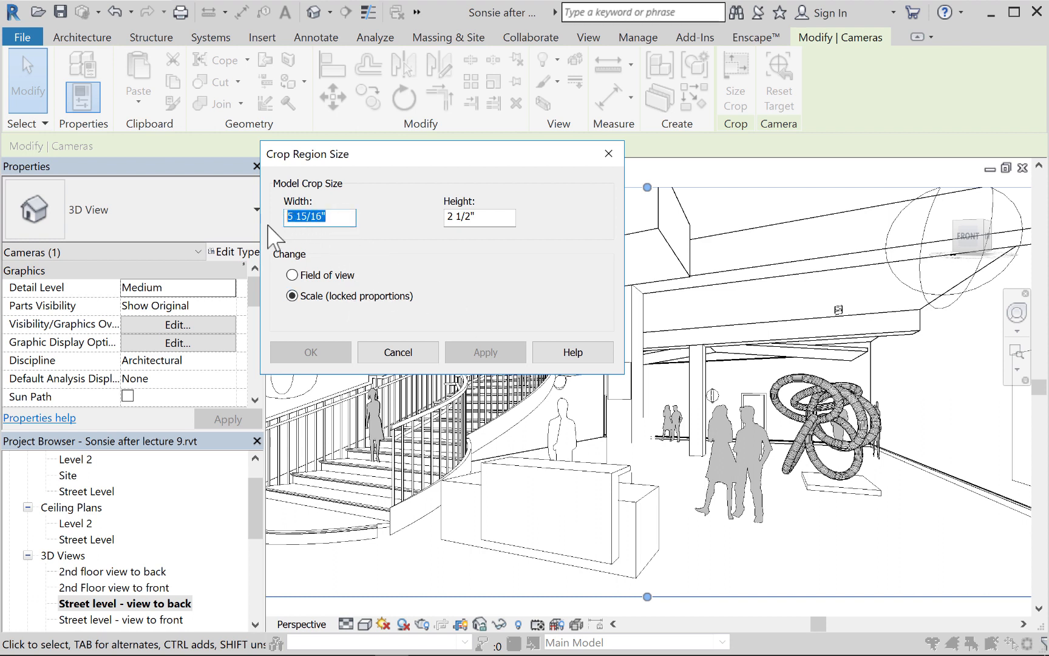
pyautogui.write('6')
pyautogui.press('Tab')
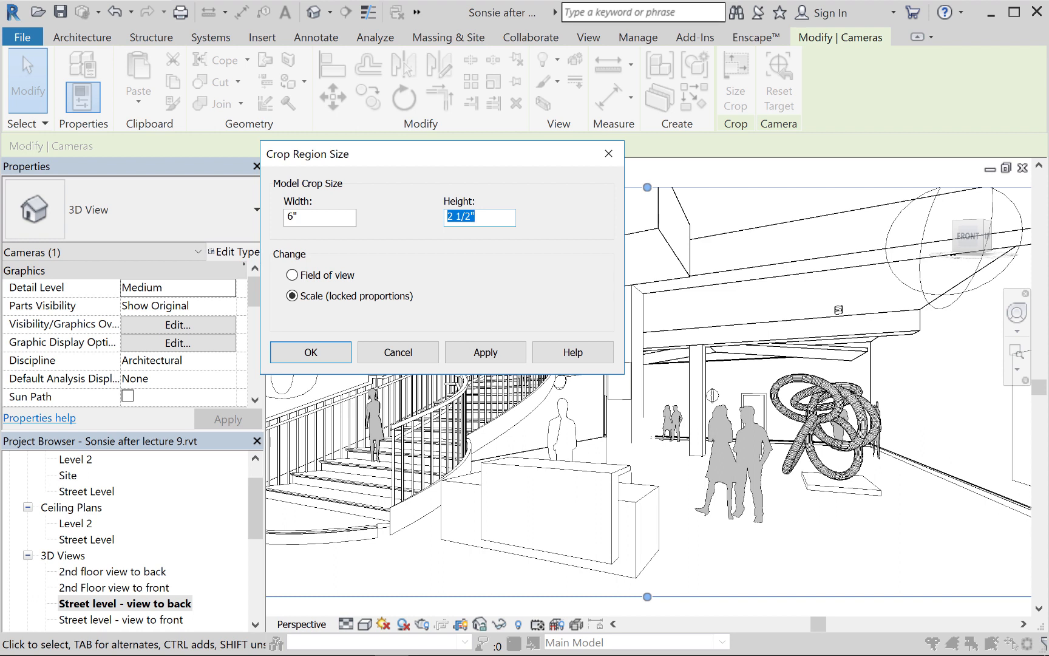
pyautogui.click(489, 353)
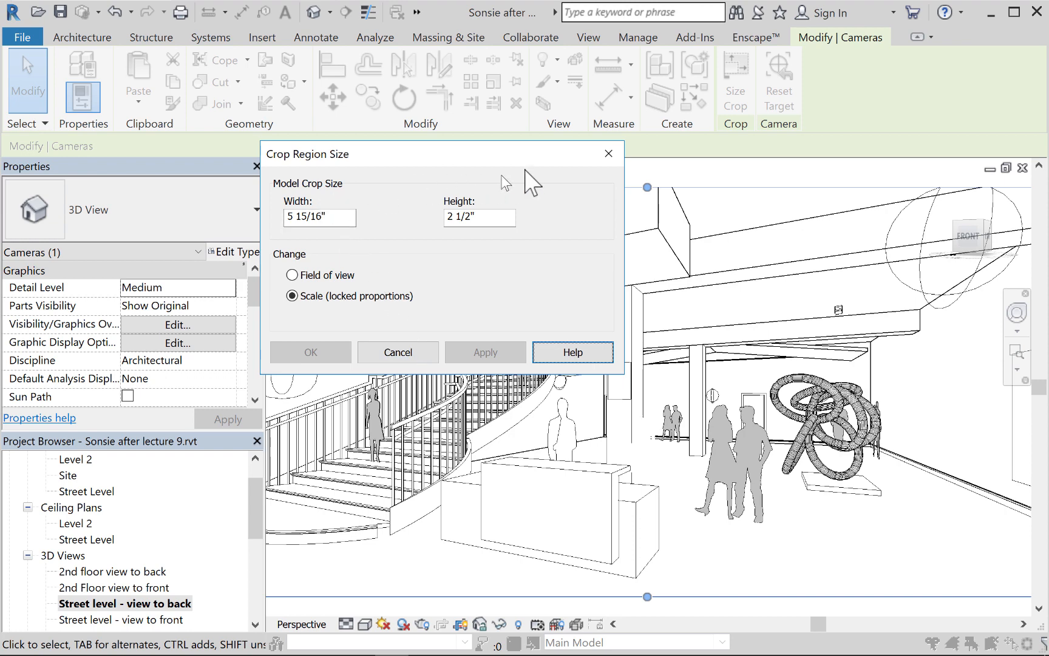
pyautogui.click(606, 158)
pyautogui.click(594, 172)
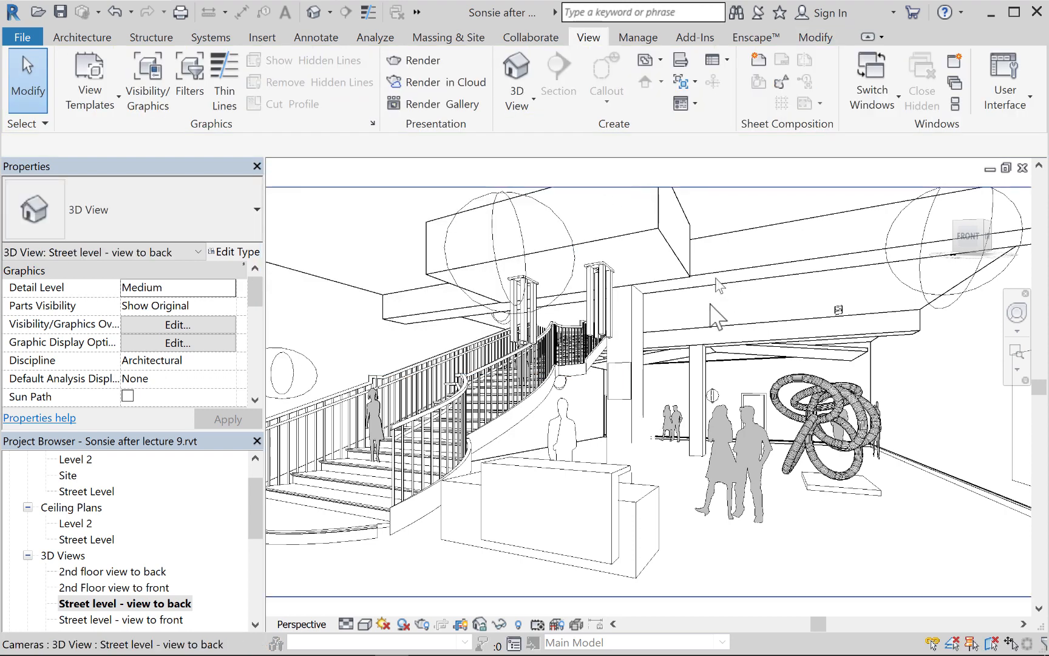
pyautogui.click(607, 187)
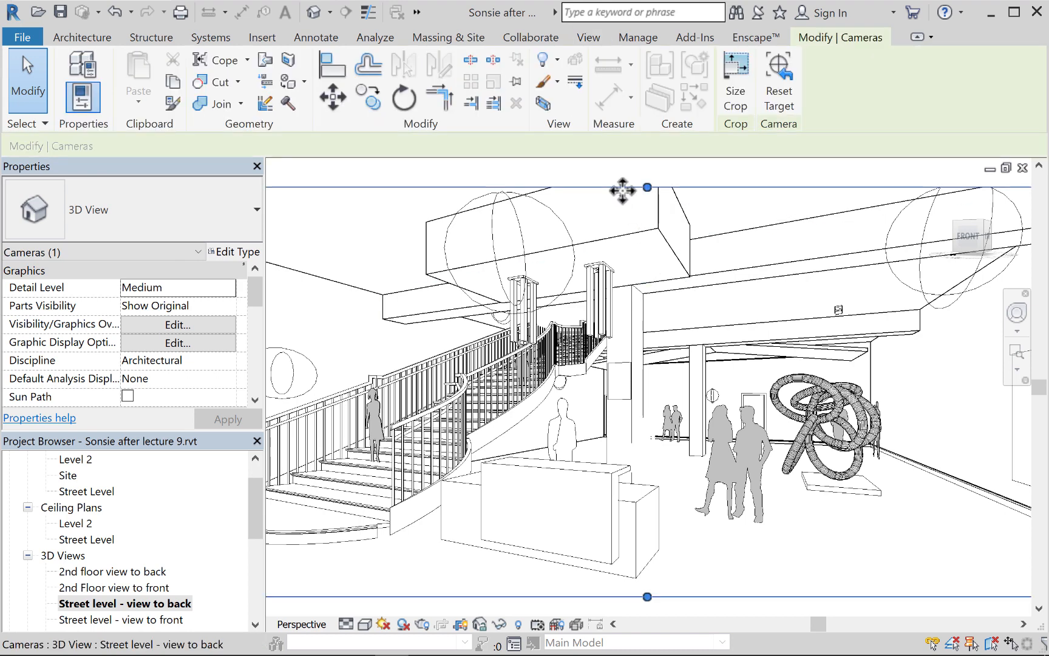
pyautogui.click(709, 176)
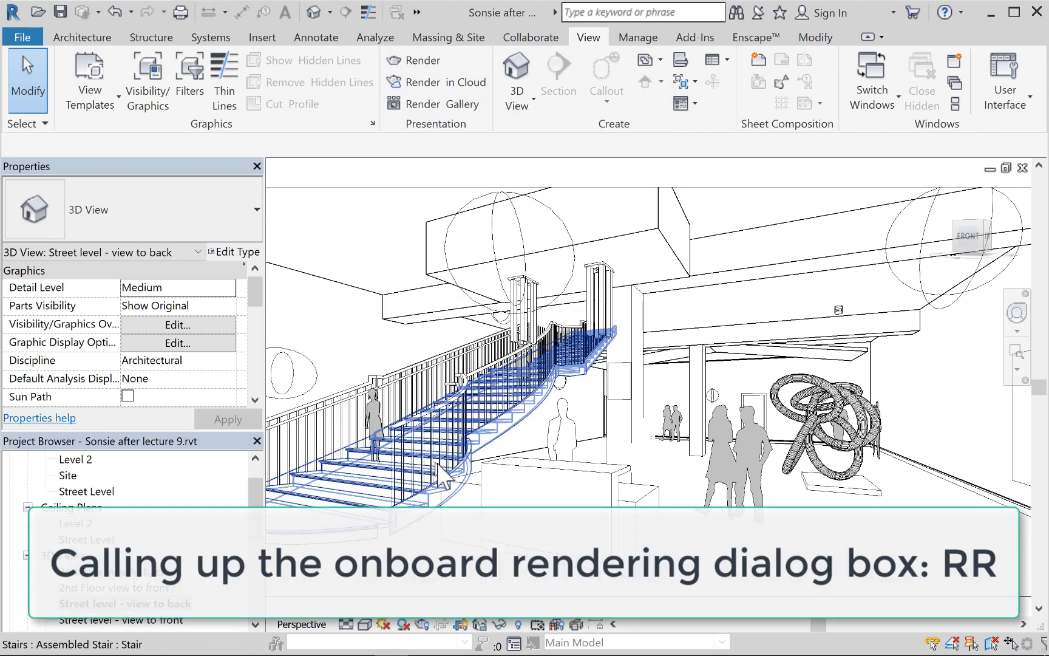
# Step: Open the rendering settings for the perspective view and set the quality to Draft
pyautogui.click(420, 625)
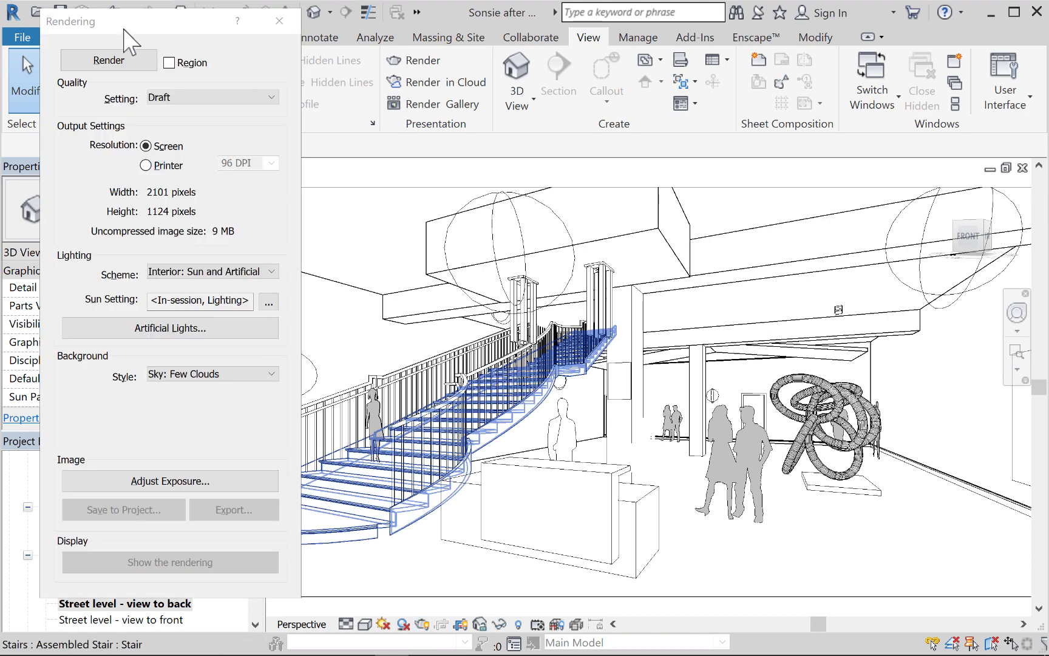
pyautogui.moveTo(168, 25); pyautogui.dragTo(231, 27)
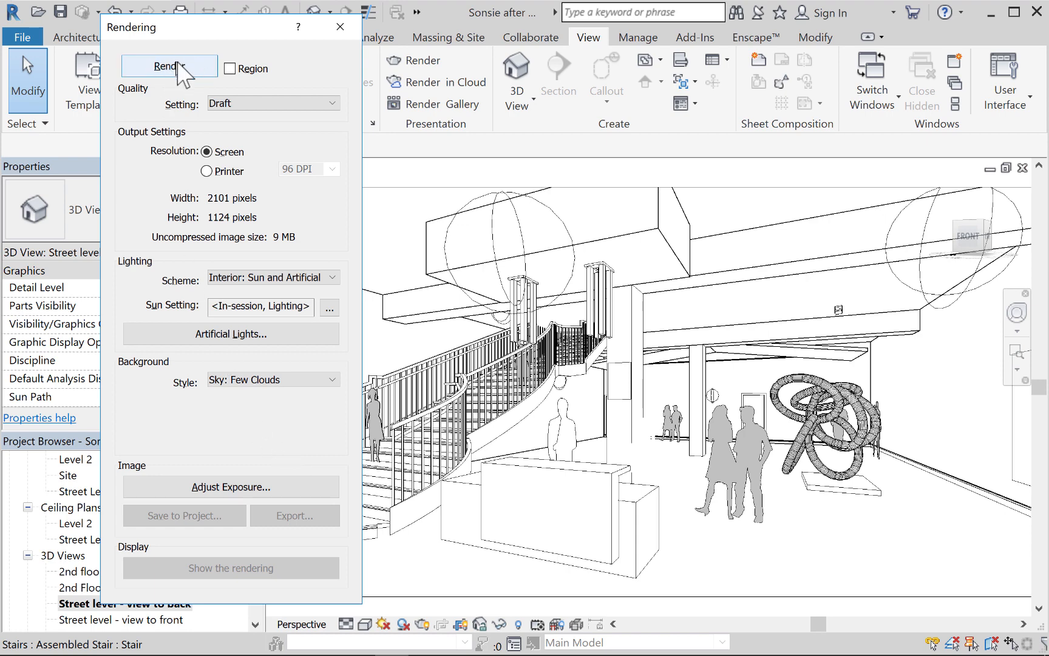
pyautogui.click(231, 104)
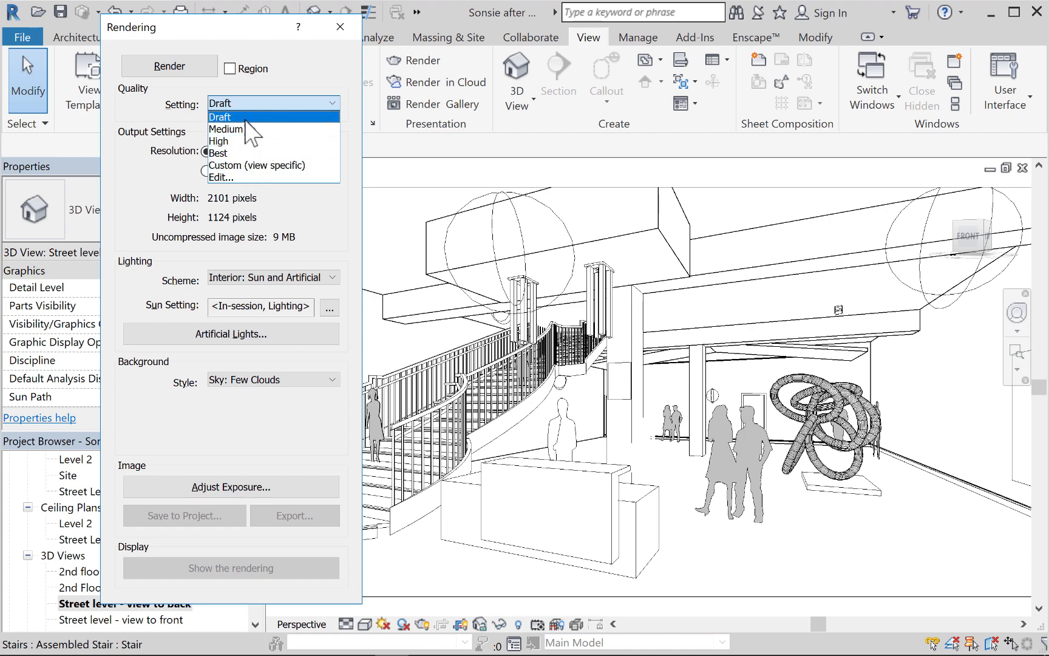
pyautogui.click(243, 119)
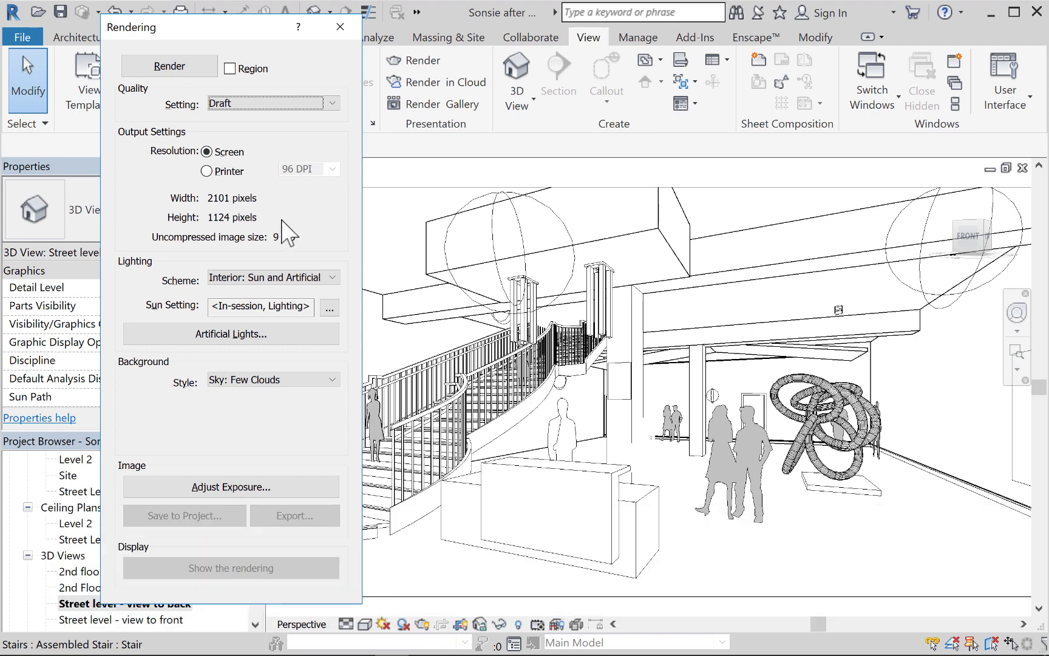
# Step: Set the rendering's output resolution to Printer at 75 DPI
pyautogui.click(206, 171)
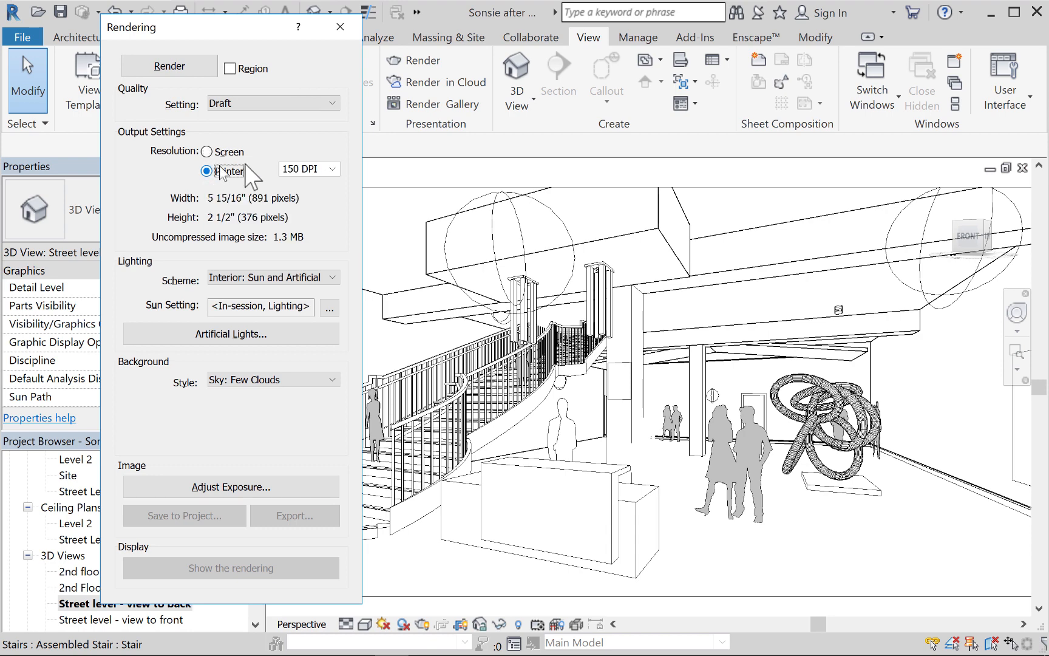
pyautogui.click(332, 172)
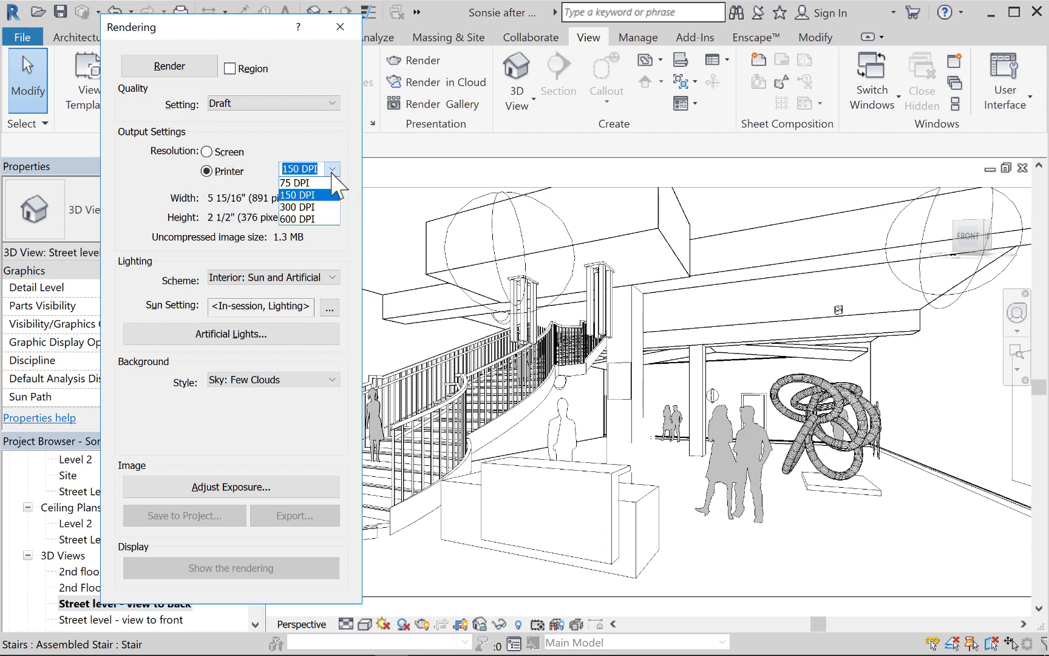
pyautogui.click(313, 181)
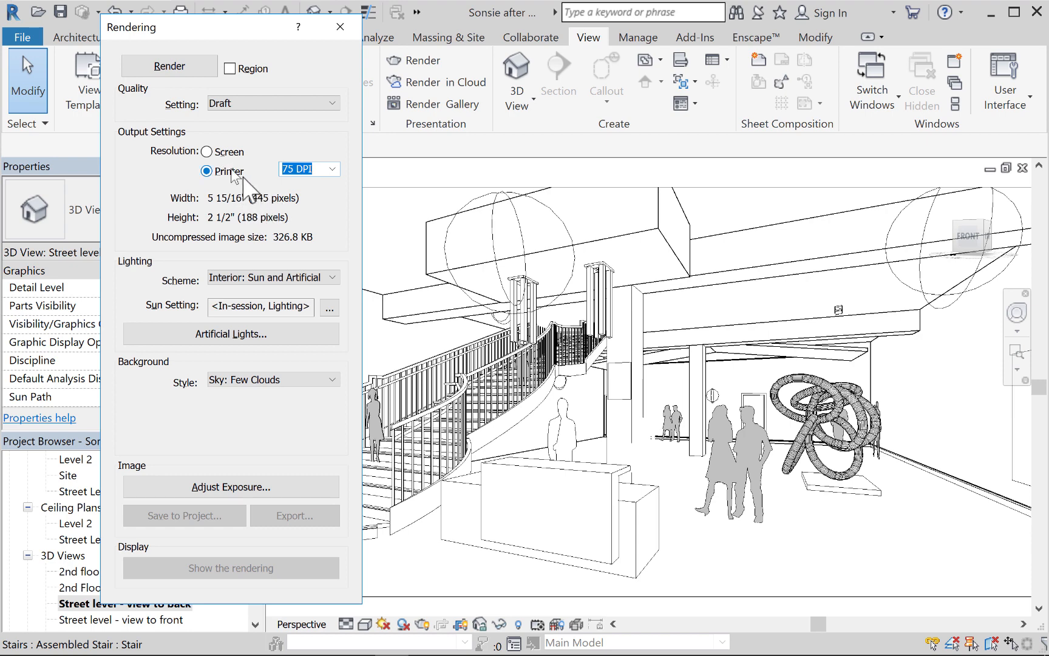
# Step: Compare the output size at 600 DPI and at Screen resolution, returning to Printer at 75 DPI
pyautogui.click(332, 170)
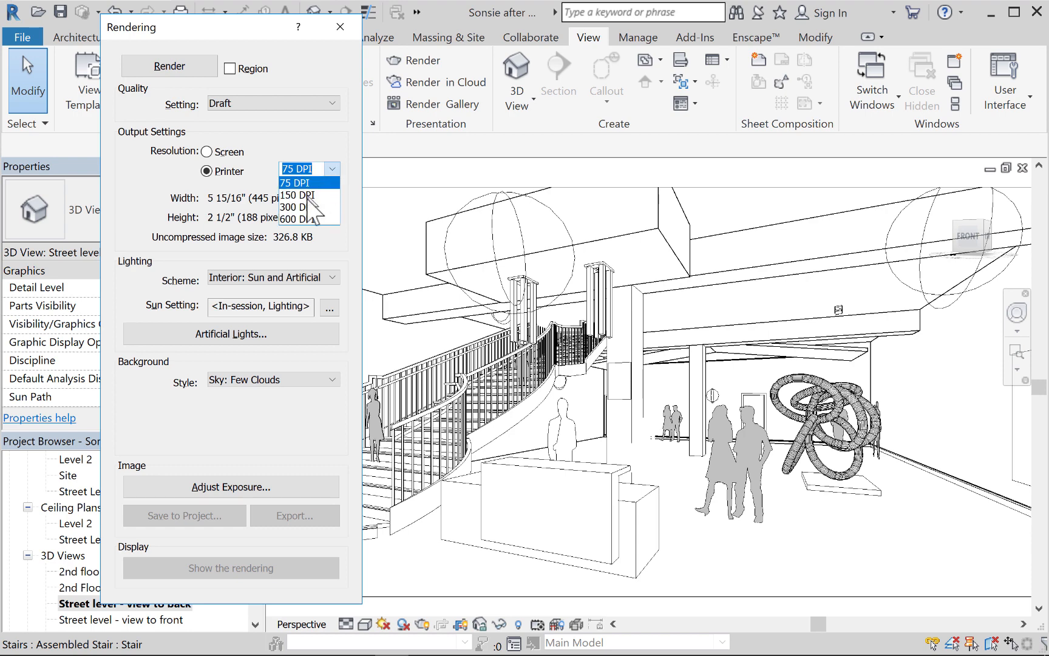
pyautogui.click(301, 219)
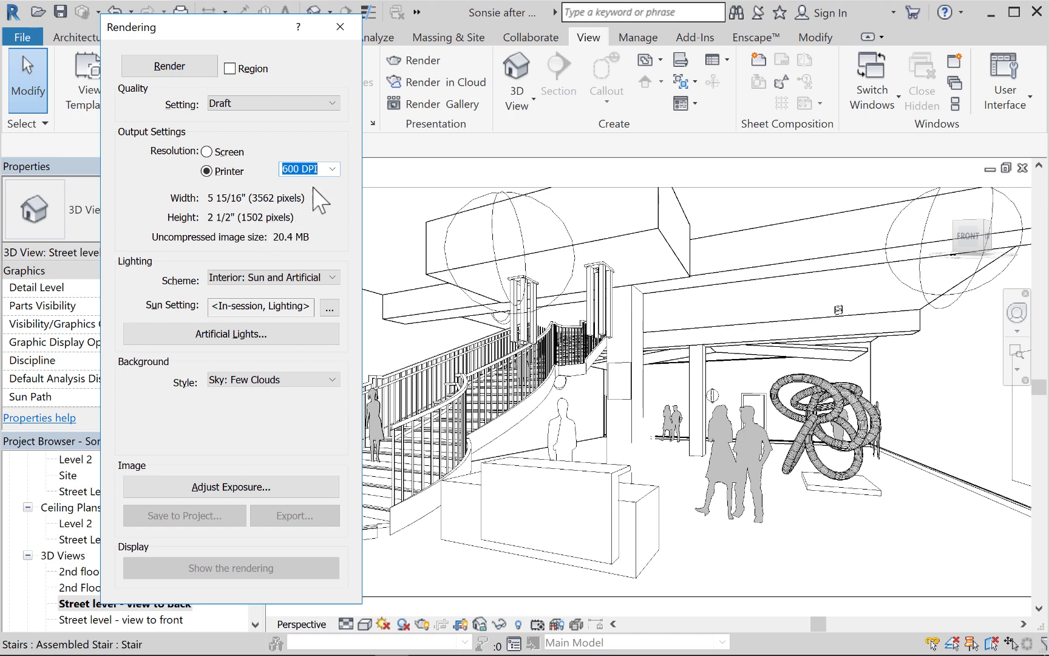
pyautogui.click(330, 170)
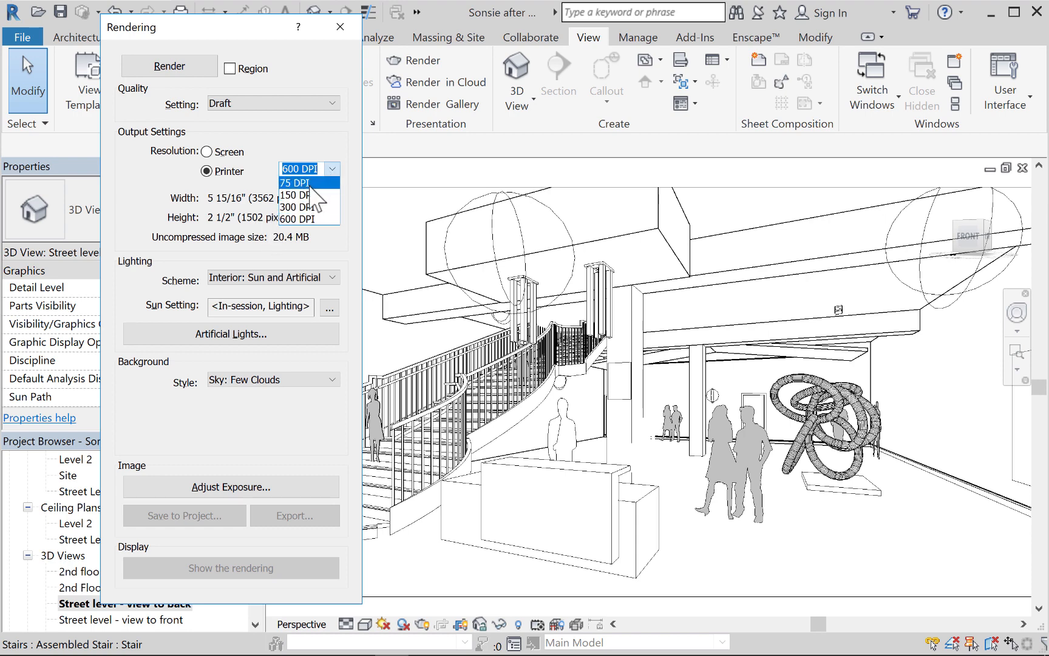
pyautogui.click(304, 182)
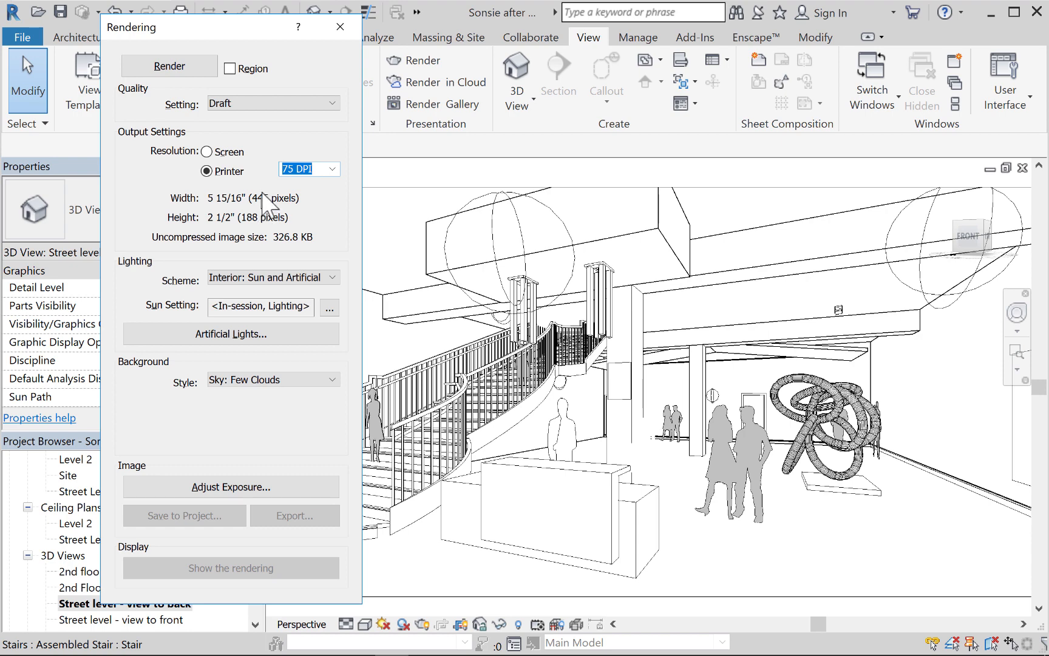
pyautogui.click(206, 152)
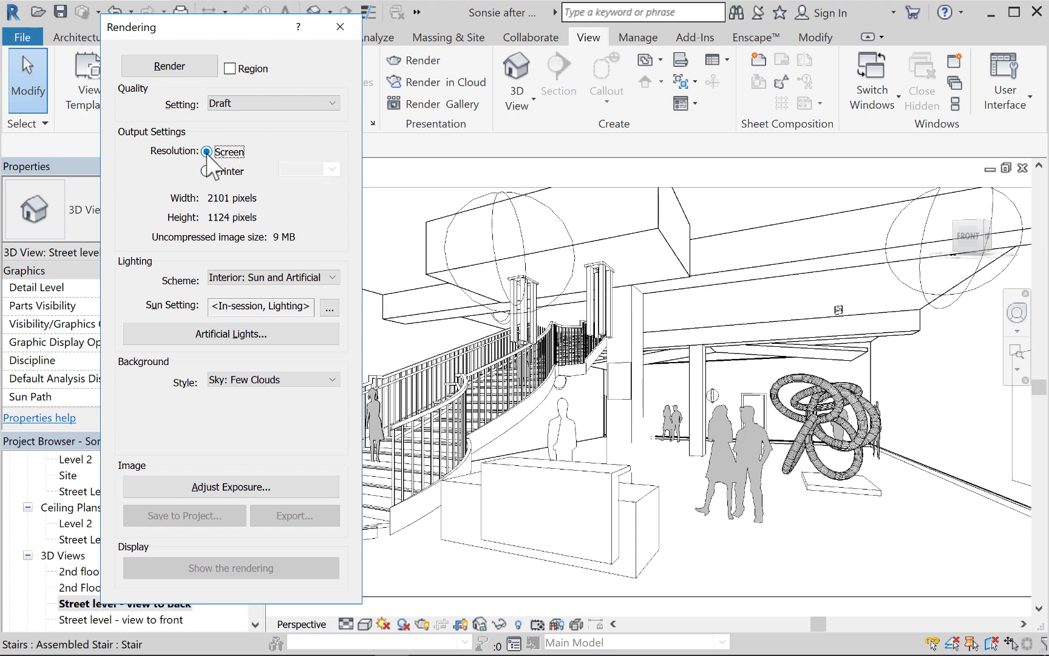
pyautogui.click(206, 172)
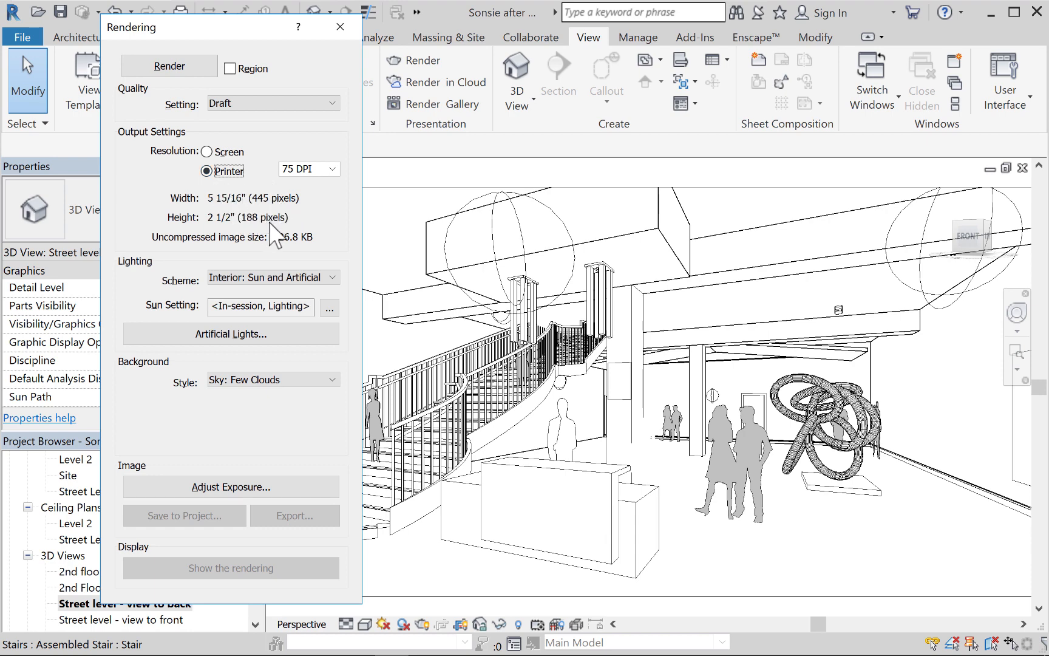
# Step: Review the available lighting schemes and choose Interior: Sun and Artificial for the rendering
pyautogui.click(332, 278)
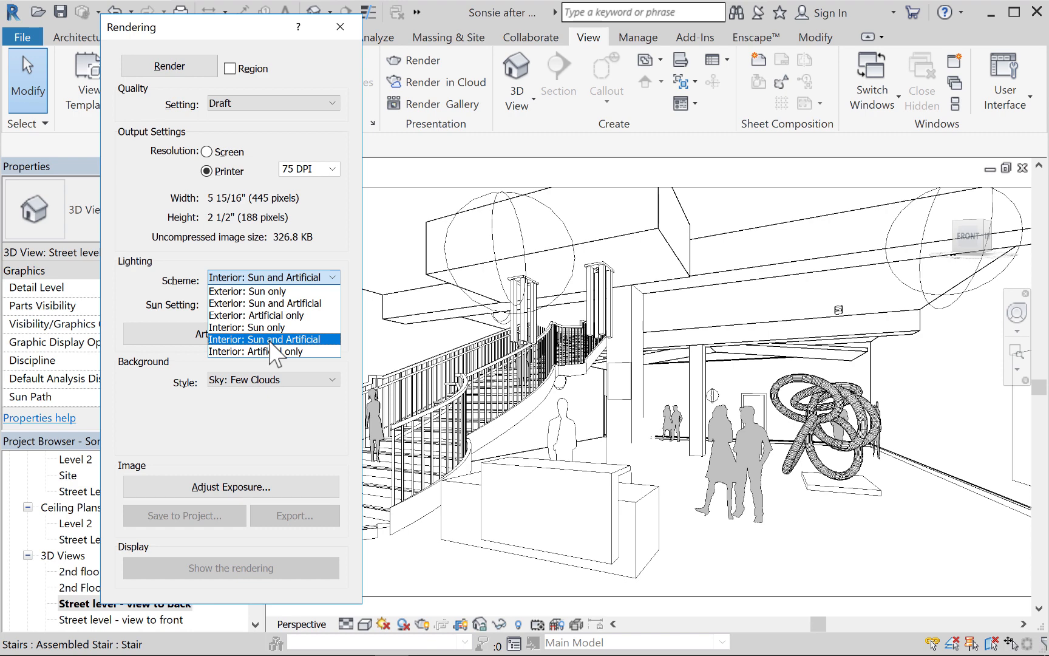
pyautogui.click(269, 340)
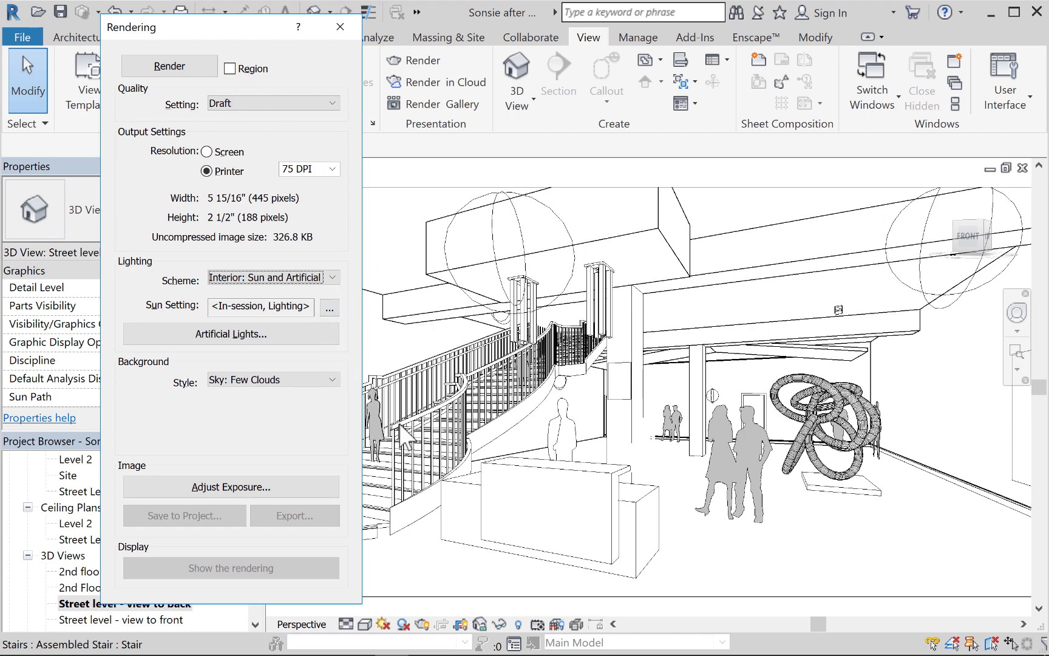
pyautogui.click(333, 277)
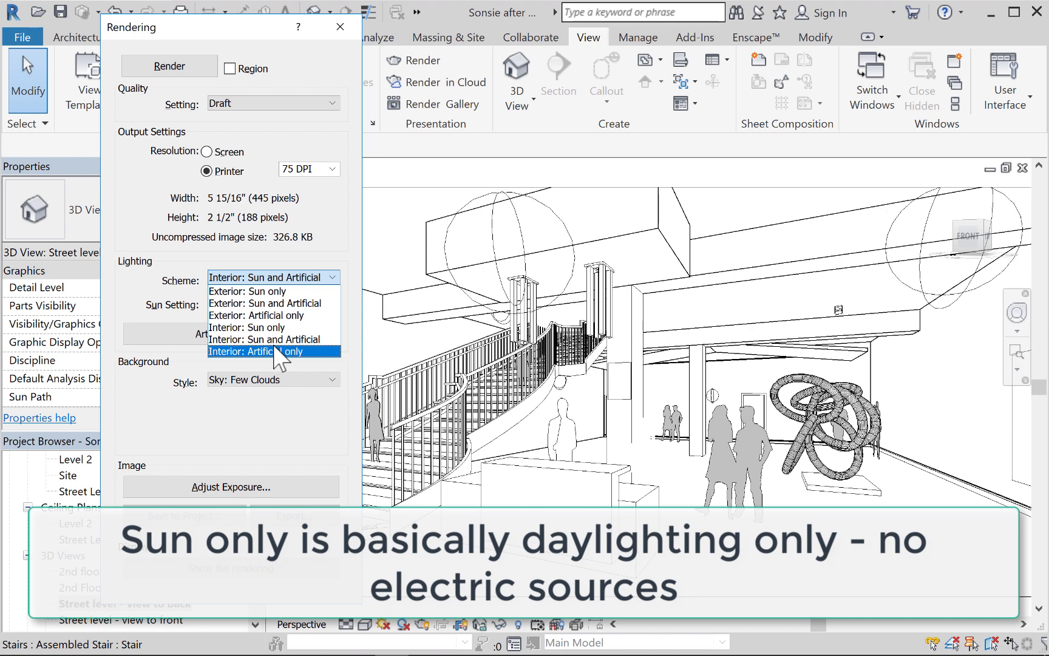
pyautogui.click(304, 339)
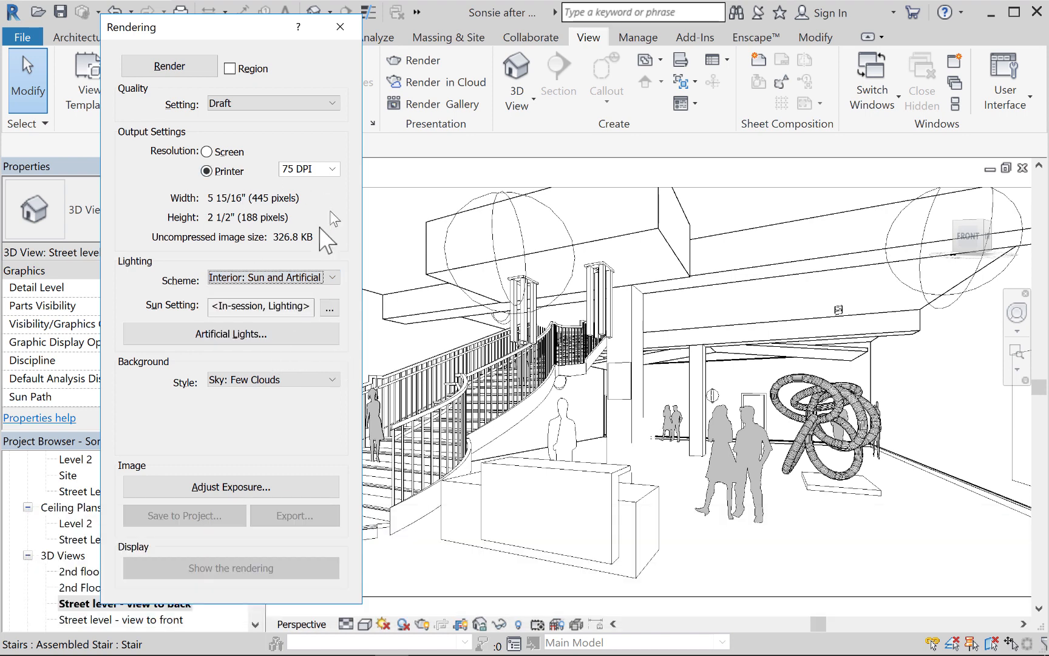
# Step: Render the street-level perspective with the draft settings and inspect the materials and lighting across the rendered image
pyautogui.click(169, 66)
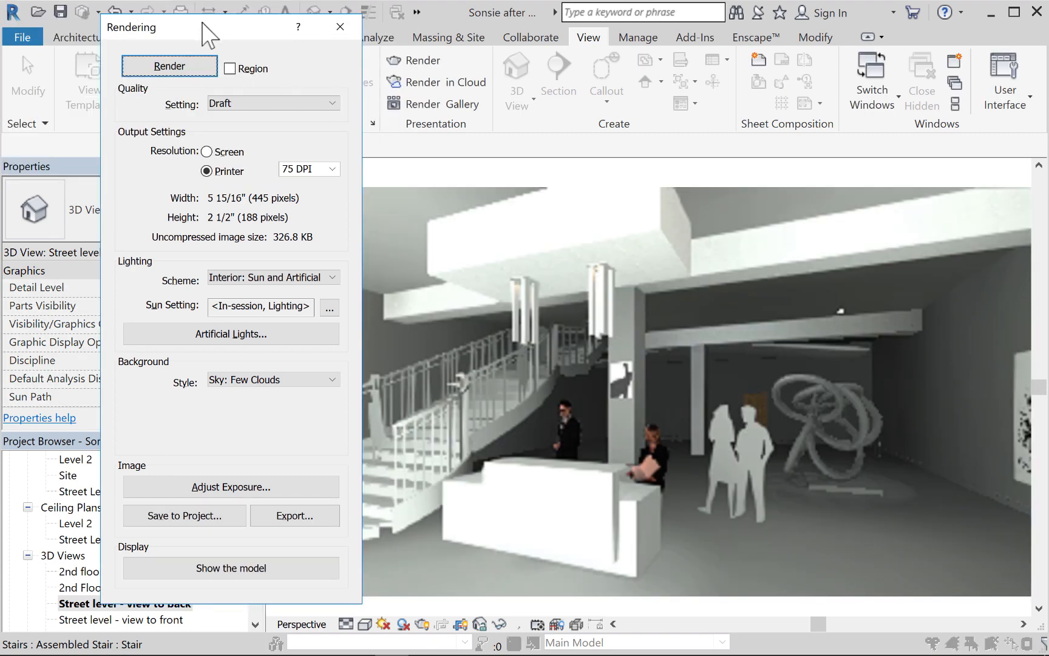
pyautogui.moveTo(205, 28); pyautogui.dragTo(150, 30)
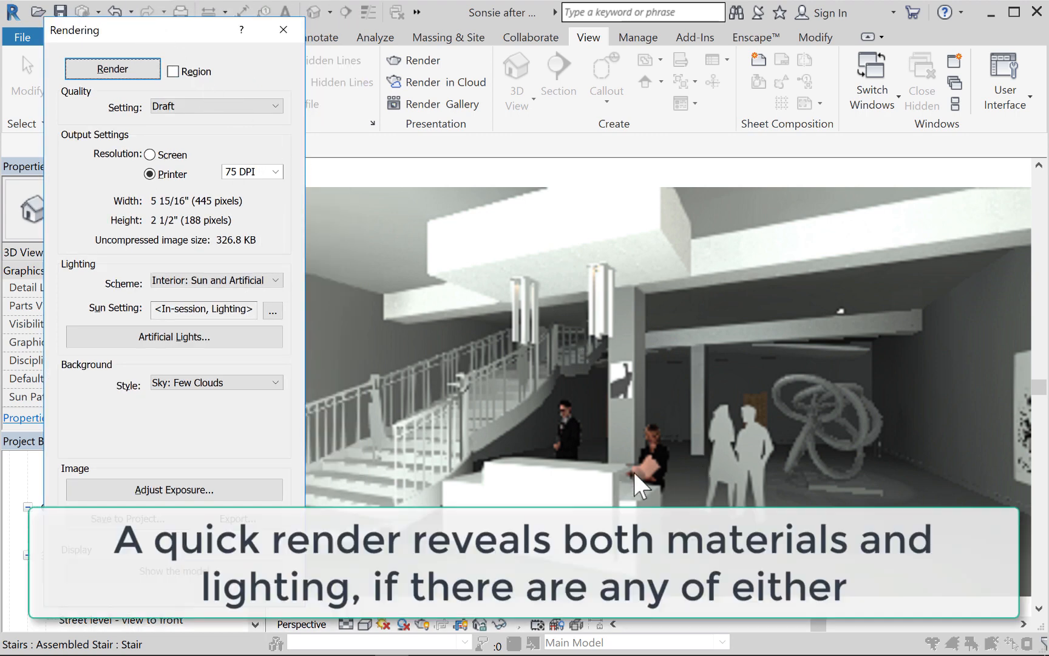
pyautogui.scroll(3, 586, 426)
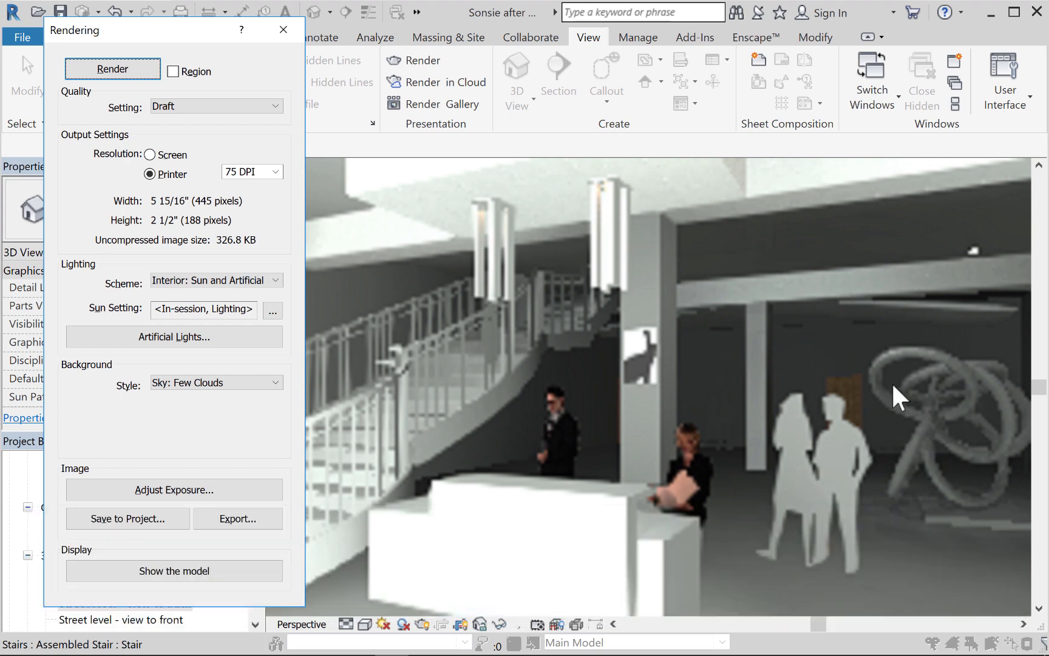
pyautogui.scroll(-3, 570, 393)
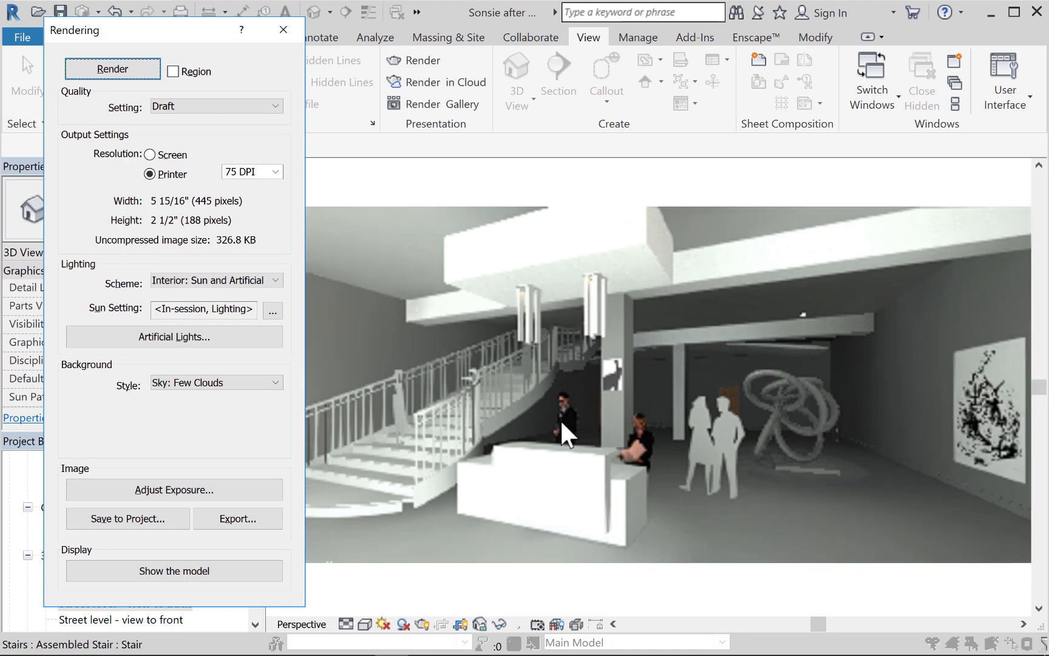
pyautogui.scroll(-2, 555, 417)
pyautogui.moveTo(554, 417); pyautogui.dragTo(592, 448, button='middle')
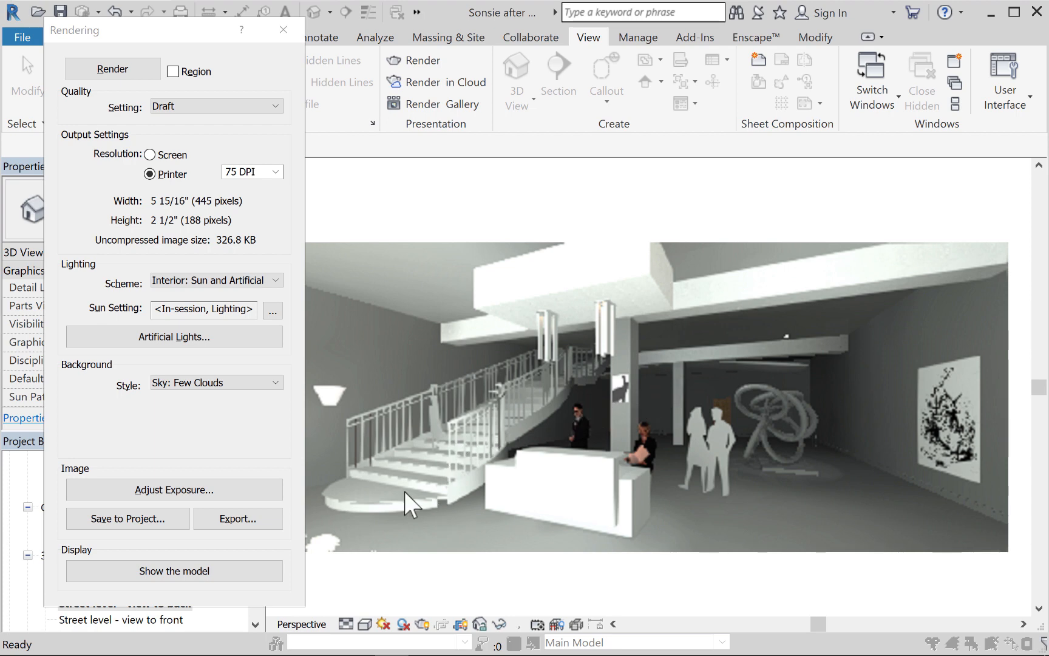
# Step: Review the rendering's exposure controls, close them, and examine the rendered staircase and hanging lights up close
pyautogui.click(171, 489)
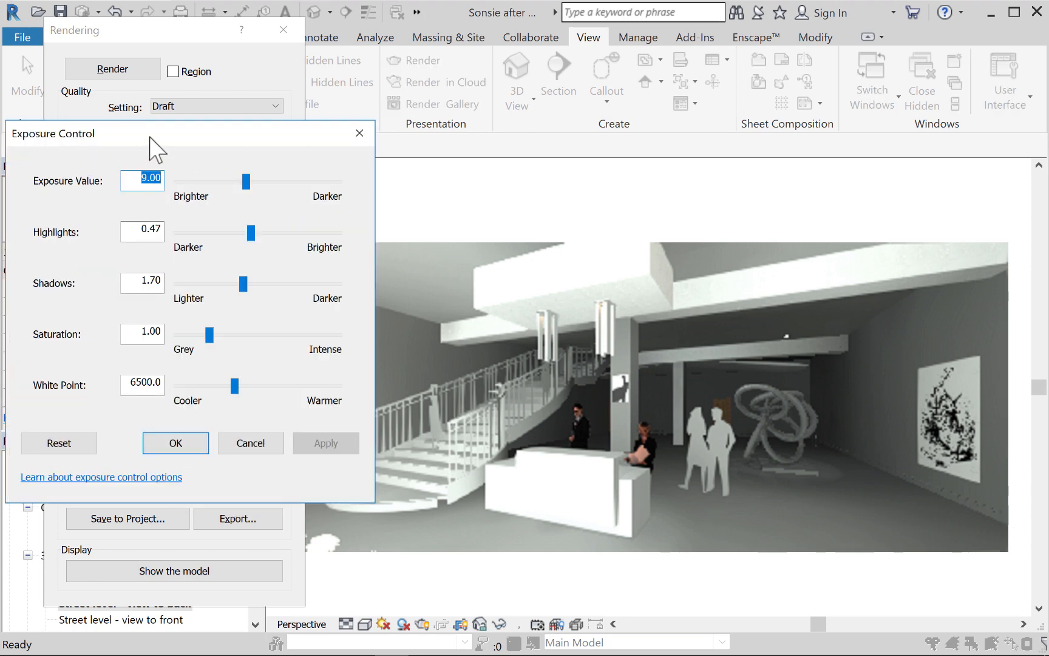
pyautogui.moveTo(163, 140); pyautogui.dragTo(177, 148)
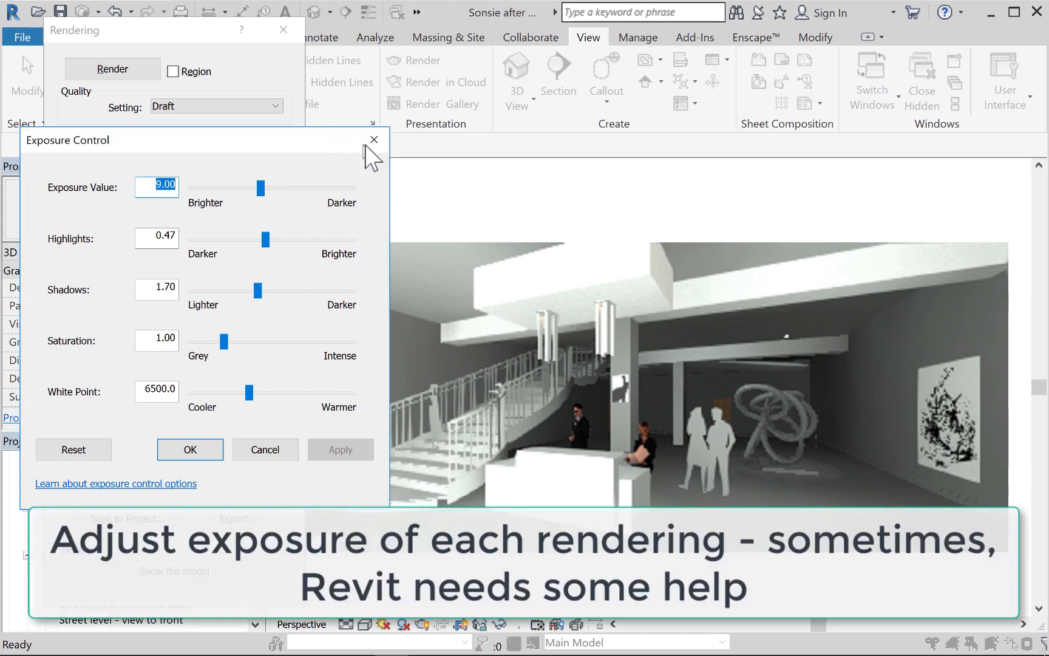
pyautogui.click(374, 140)
pyautogui.scroll(2, 617, 352)
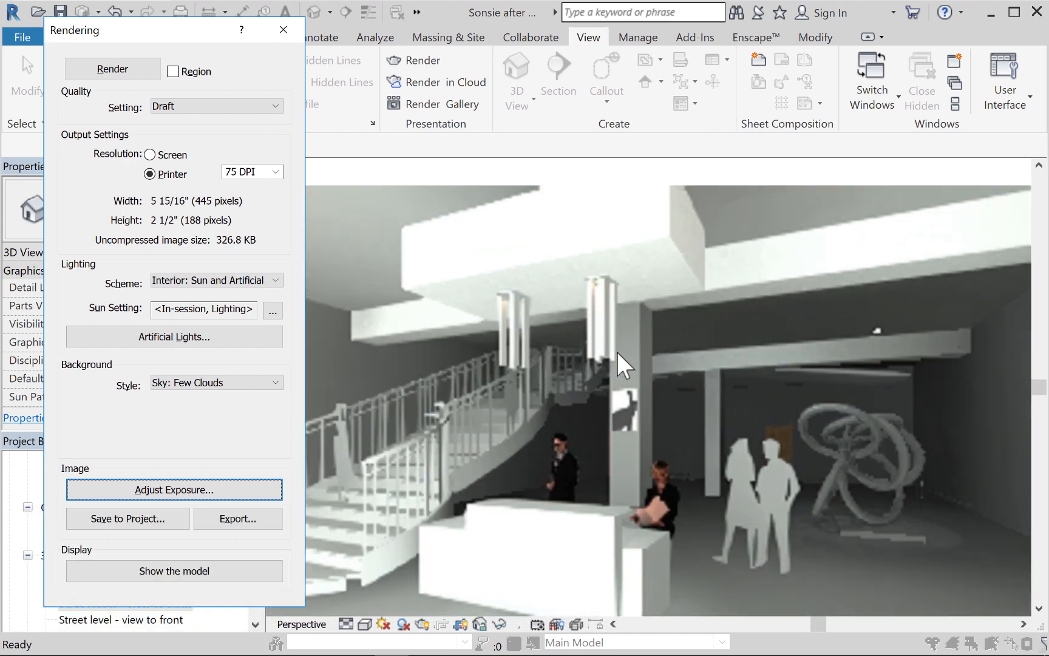
pyautogui.moveTo(618, 352); pyautogui.dragTo(650, 344, button='middle')
pyautogui.scroll(1, 631, 334)
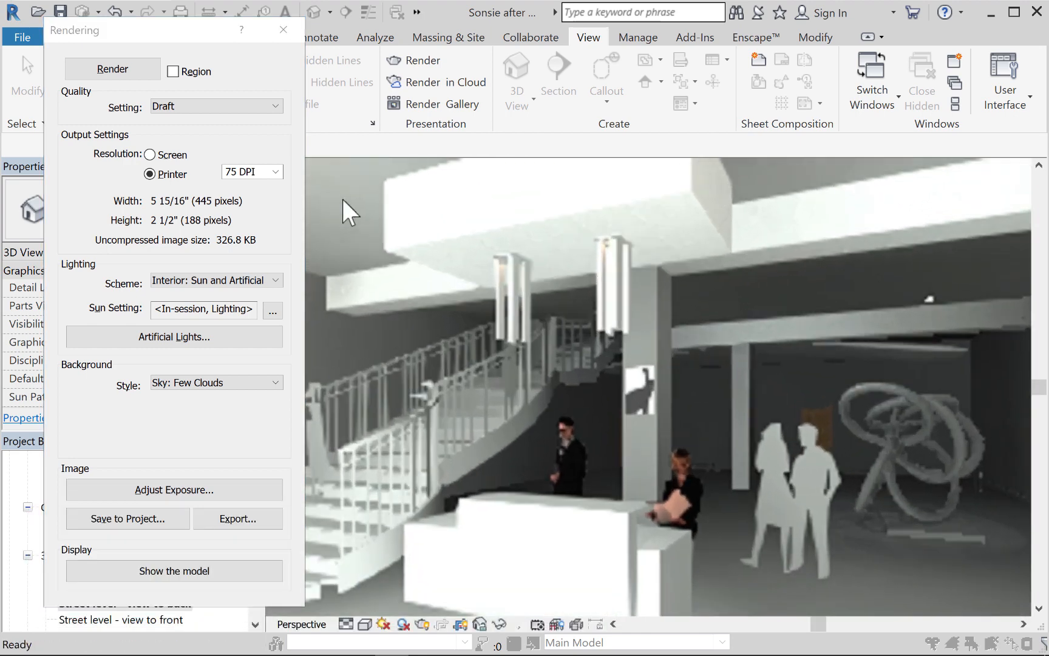
# Step: Apply an exposure value of 7.92 to the rendering, and darken it again with an exposure value of 8.73
pyautogui.click(226, 486)
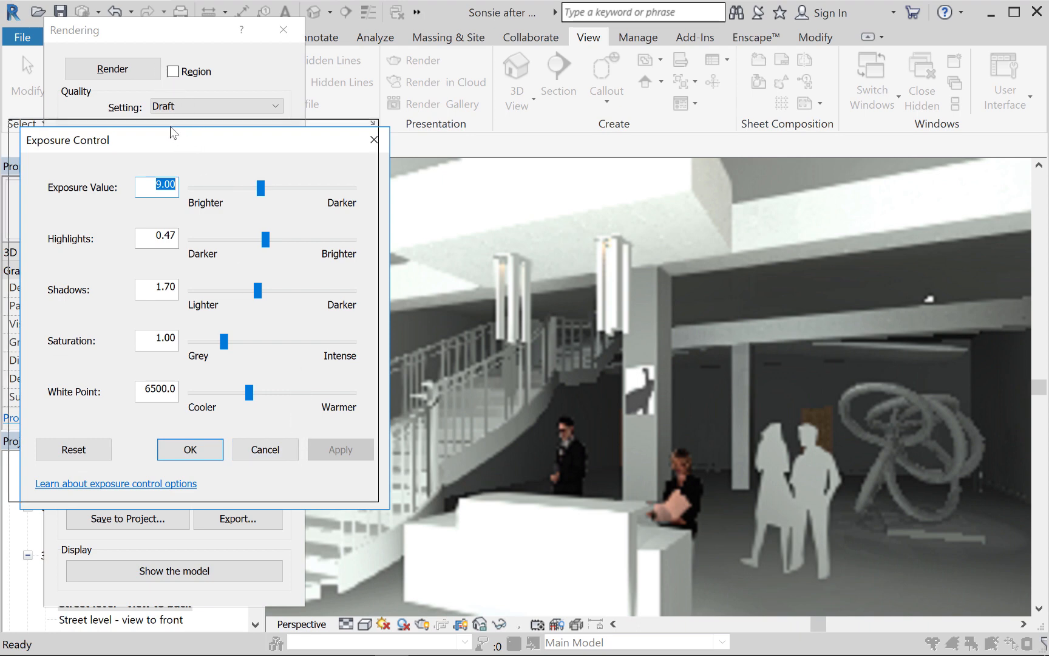
pyautogui.moveTo(170, 127); pyautogui.dragTo(158, 119)
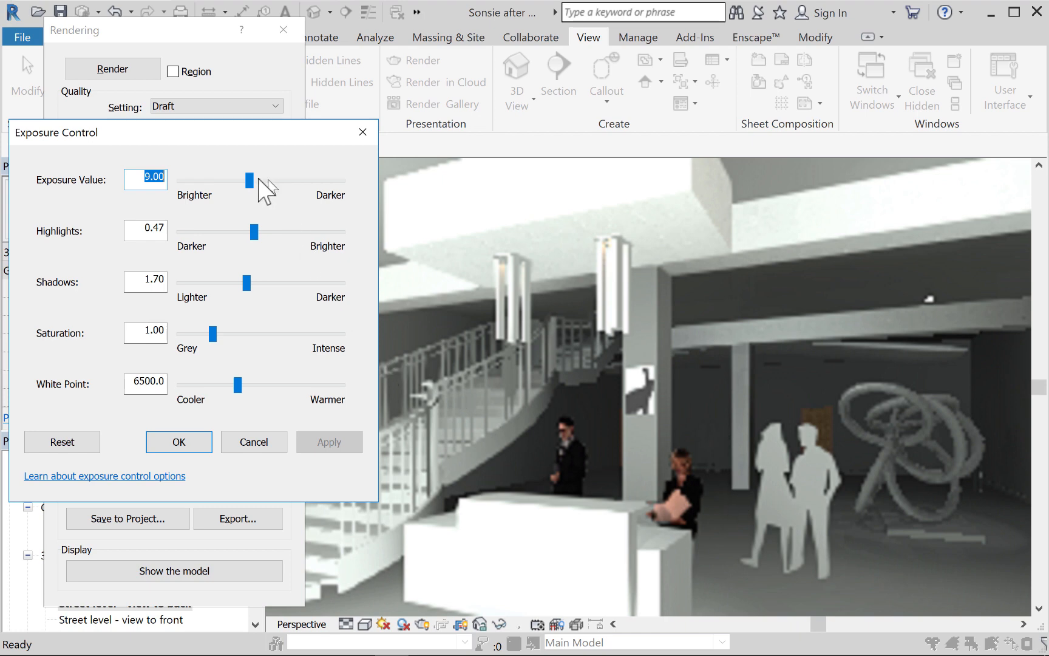
pyautogui.moveTo(250, 181); pyautogui.dragTo(242, 180)
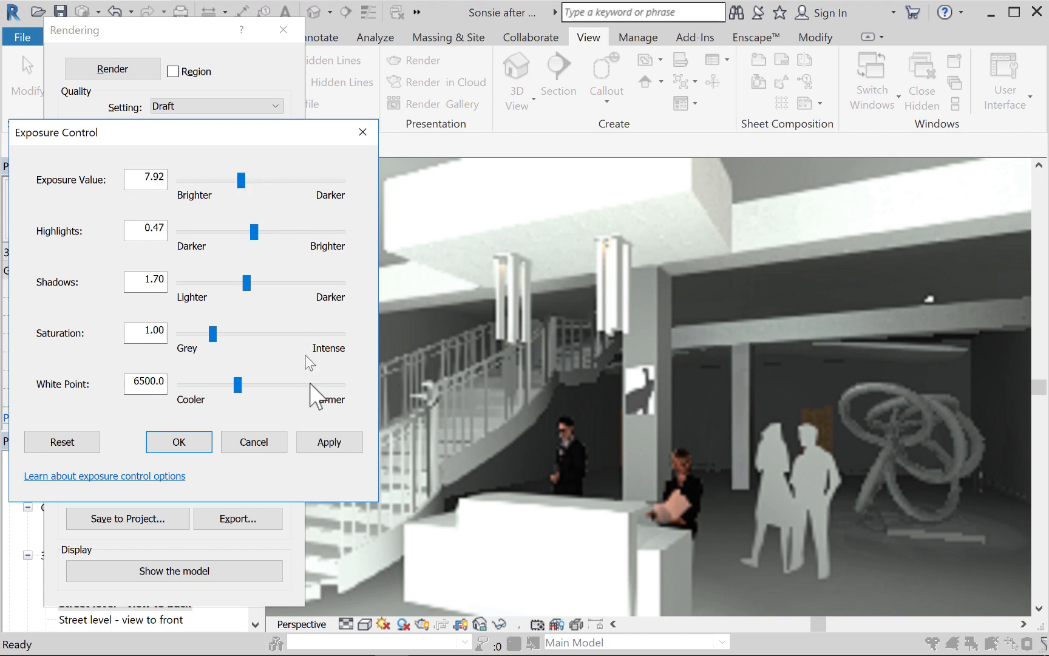
pyautogui.click(329, 445)
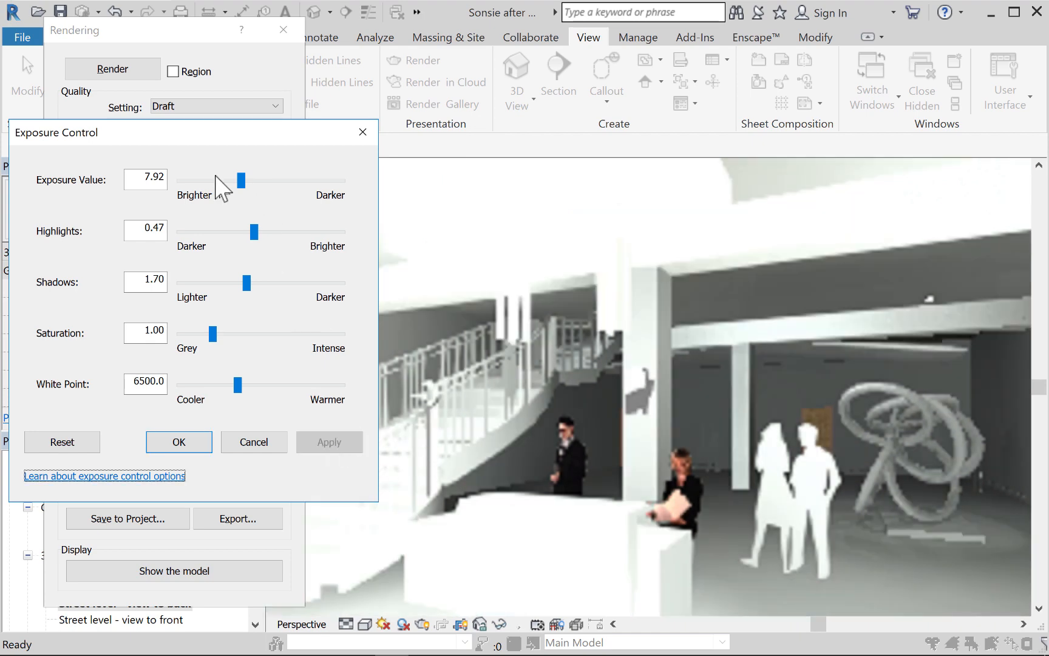
pyautogui.moveTo(242, 181); pyautogui.dragTo(247, 182)
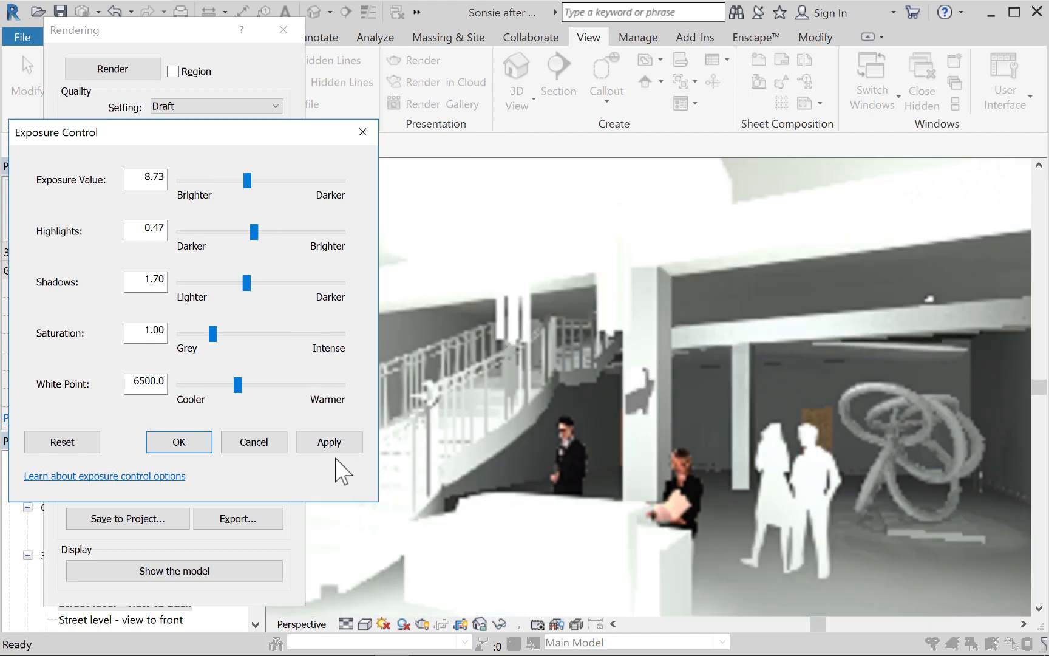
pyautogui.click(328, 442)
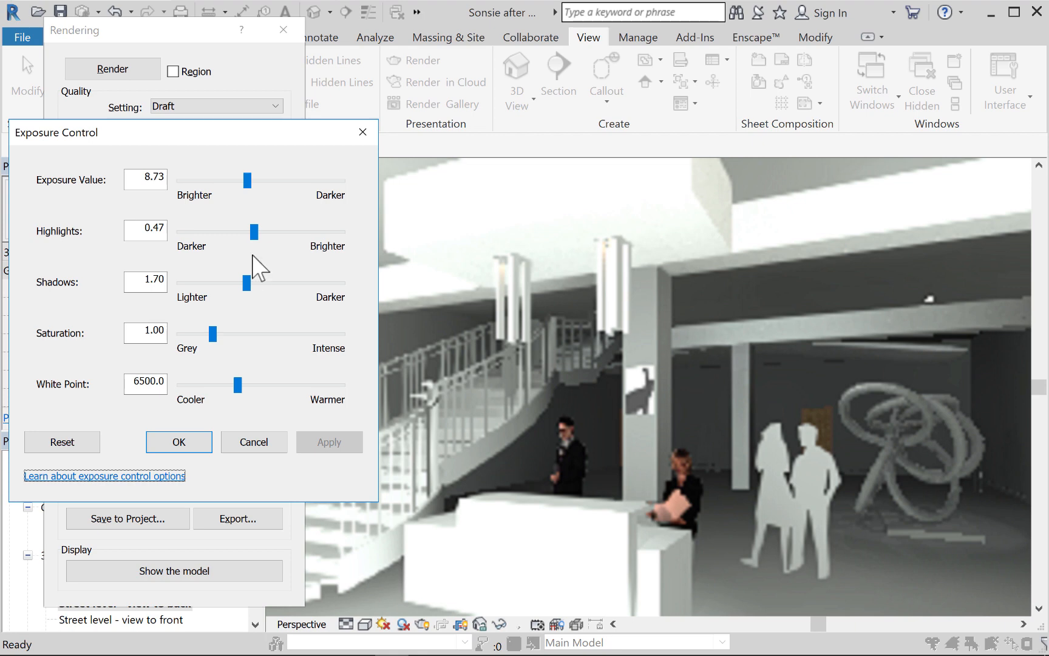
# Step: Reduce the rendering's highlights to 0.00 and set its exposure value to 7.92, applying both changes
pyautogui.click(254, 232)
pyautogui.moveTo(254, 232); pyautogui.dragTo(181, 231)
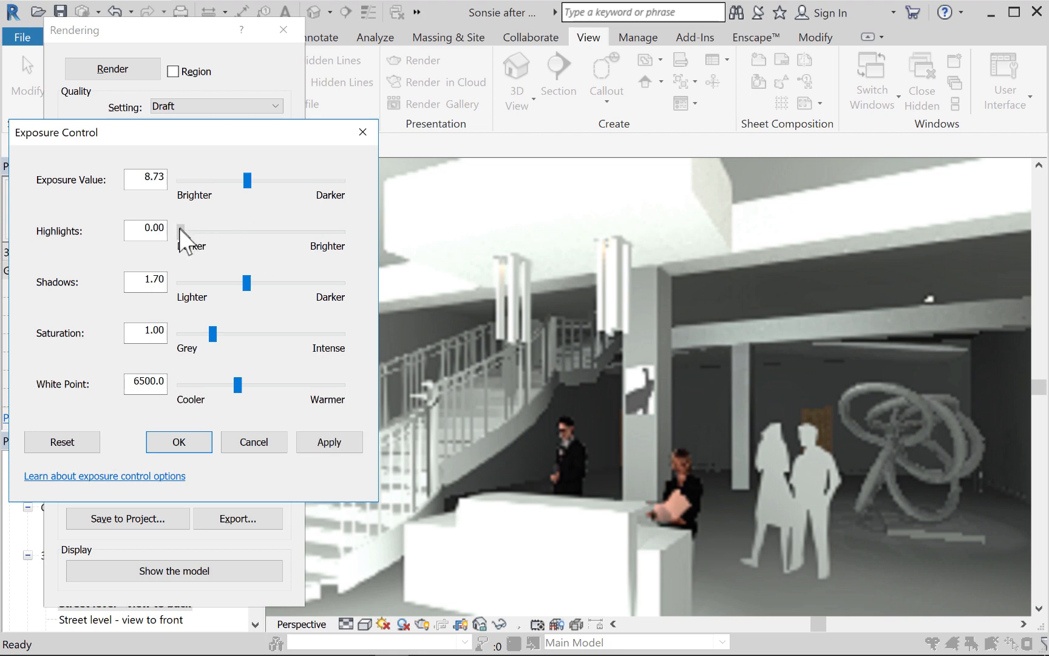
pyautogui.click(338, 444)
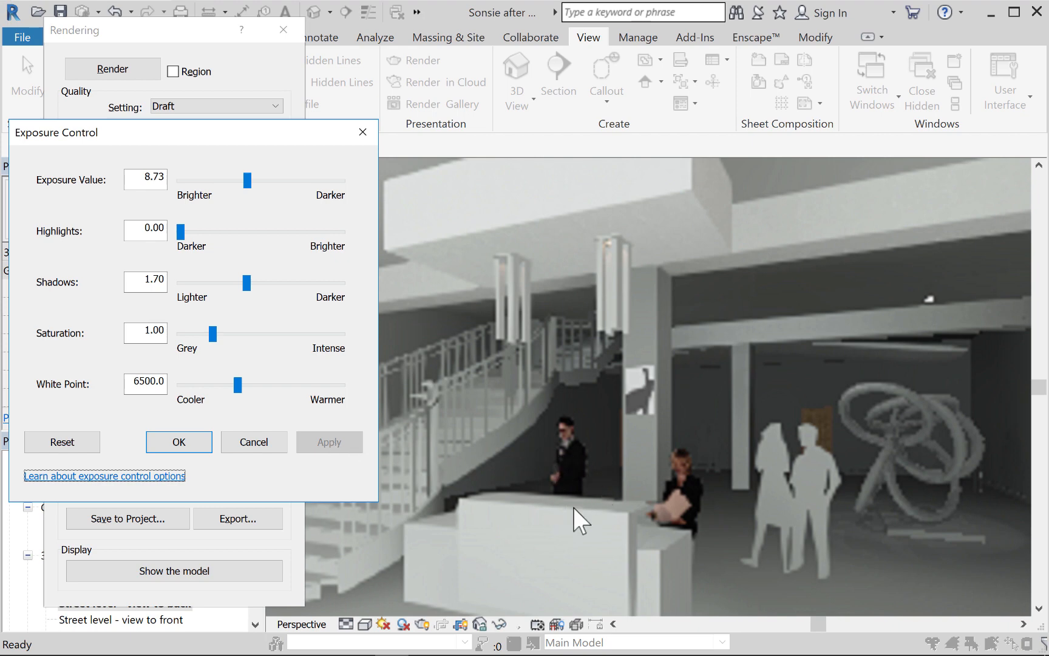
pyautogui.moveTo(247, 180); pyautogui.dragTo(241, 181)
pyautogui.click(342, 447)
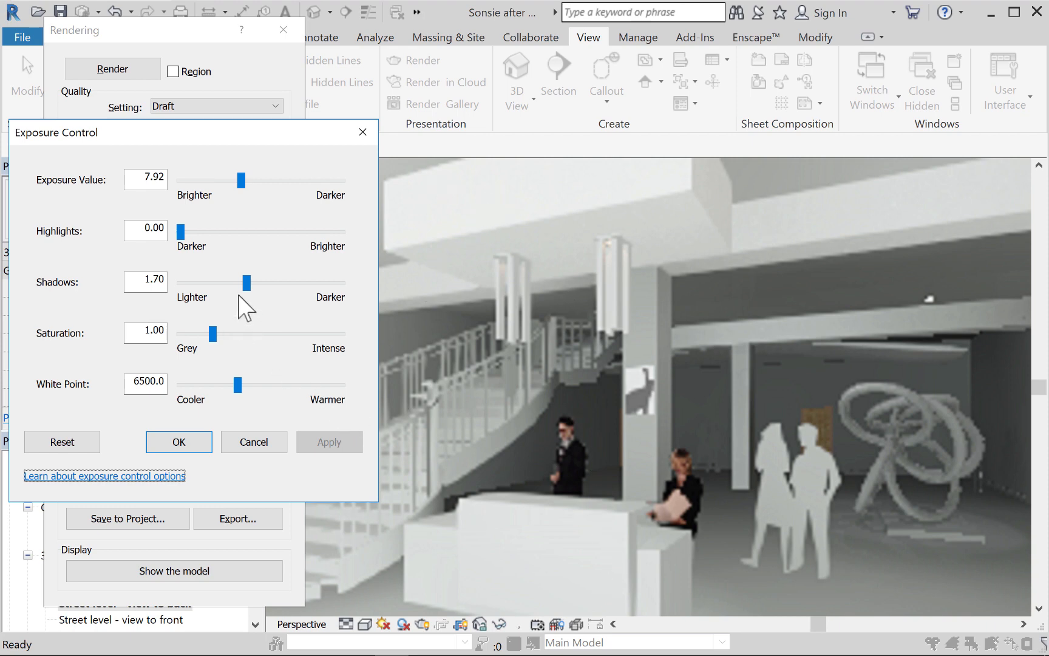
# Step: Set the rendering's shadows to 3.83 and its saturation to 0.00, and accept the exposure adjustments
pyautogui.moveTo(249, 284); pyautogui.dragTo(341, 298)
pyautogui.click(324, 441)
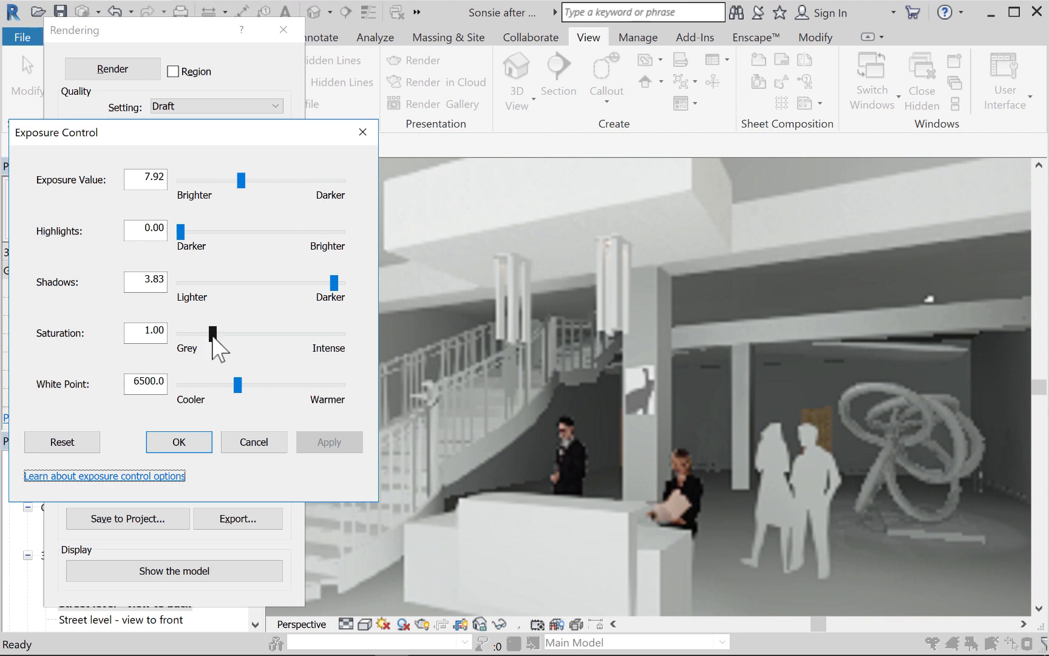
pyautogui.moveTo(212, 338); pyautogui.dragTo(173, 329)
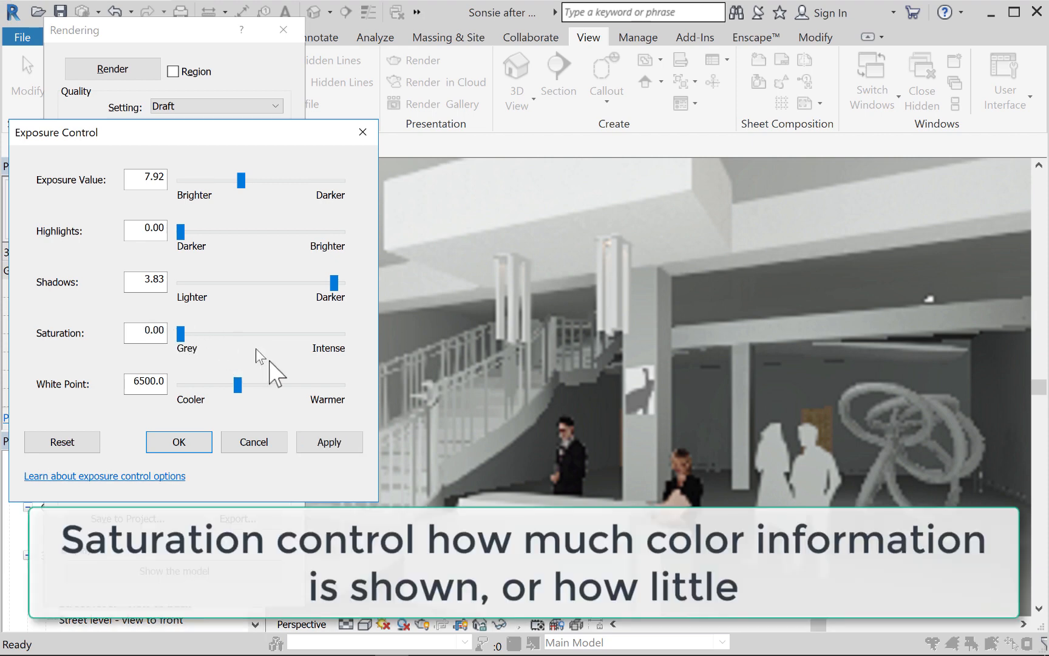
pyautogui.click(328, 441)
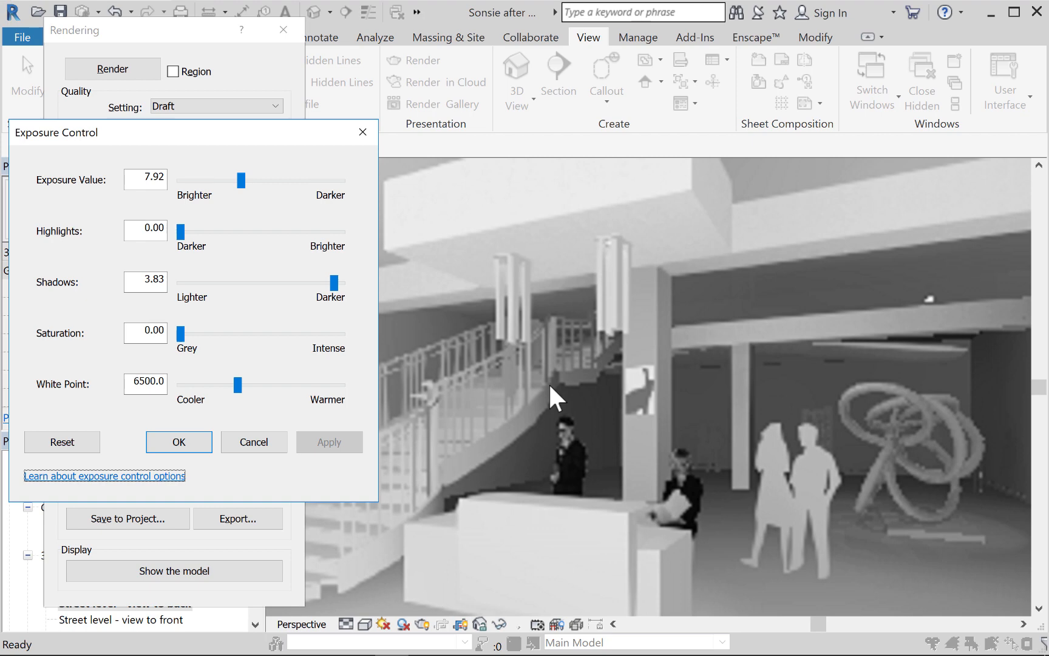
pyautogui.click(180, 442)
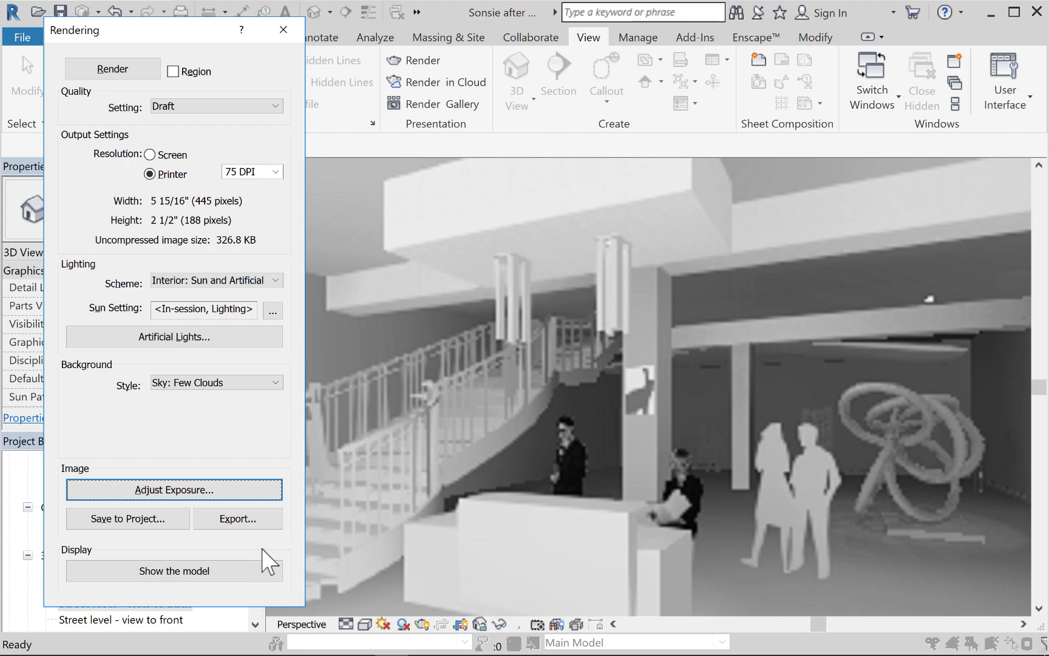
# Step: Save the rendering to the project under the name "View to back -daylighting and electric"
pyautogui.click(168, 521)
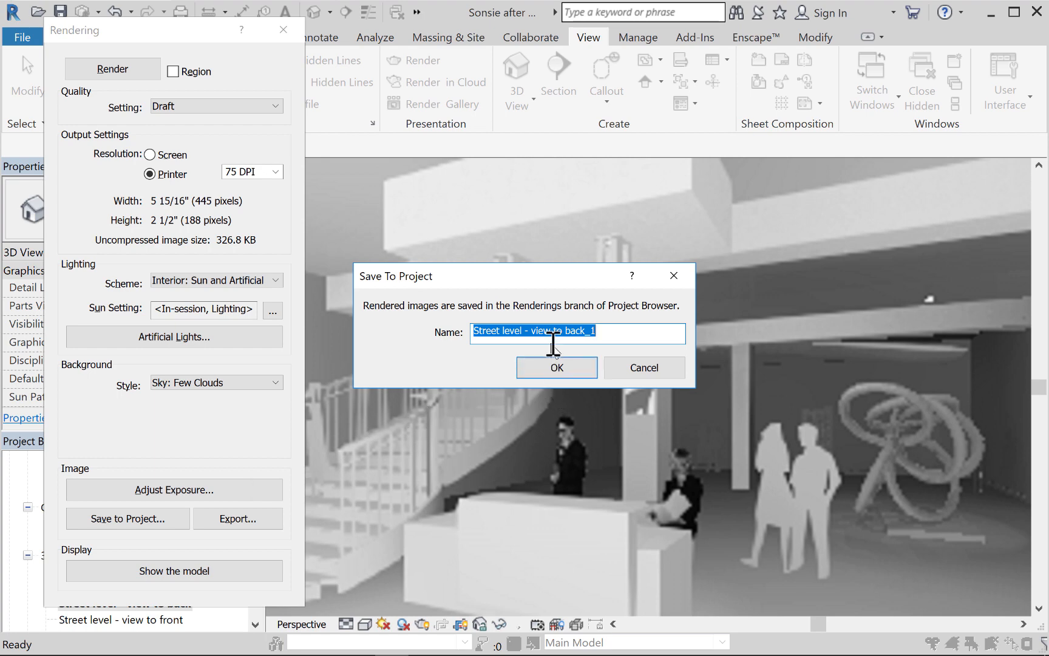
pyautogui.click(545, 331)
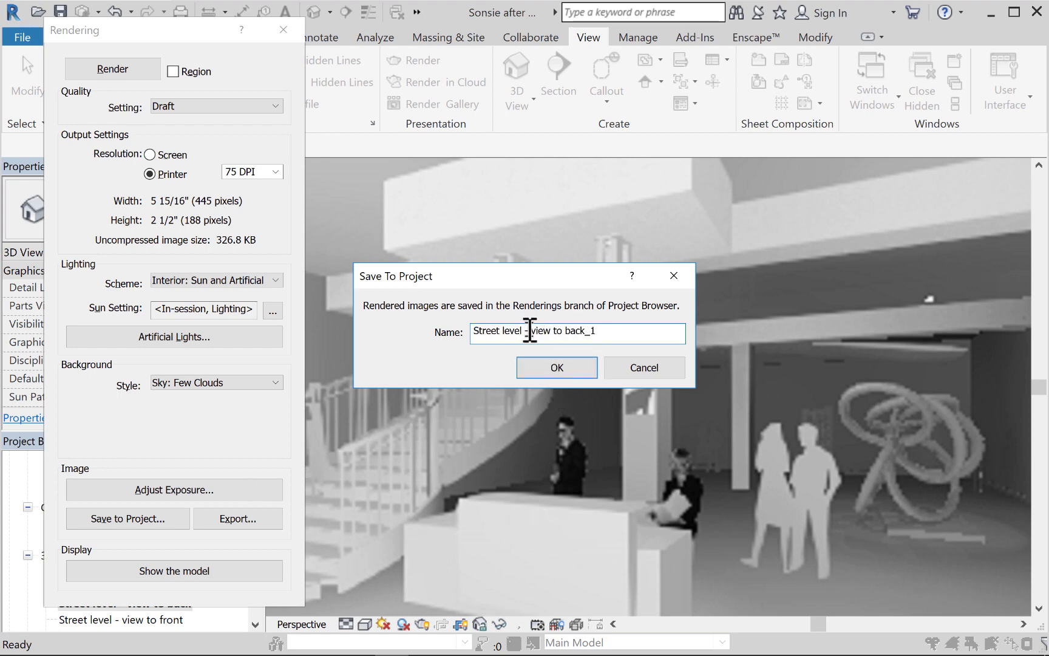
pyautogui.moveTo(530, 330); pyautogui.dragTo(465, 333)
pyautogui.press('BackSpace')
pyautogui.press('Delete')
pyautogui.write('V')
pyautogui.click(550, 332)
pyautogui.press('BackSpace')
pyautogui.press('BackSpace')
pyautogui.write('daylighting and electric')
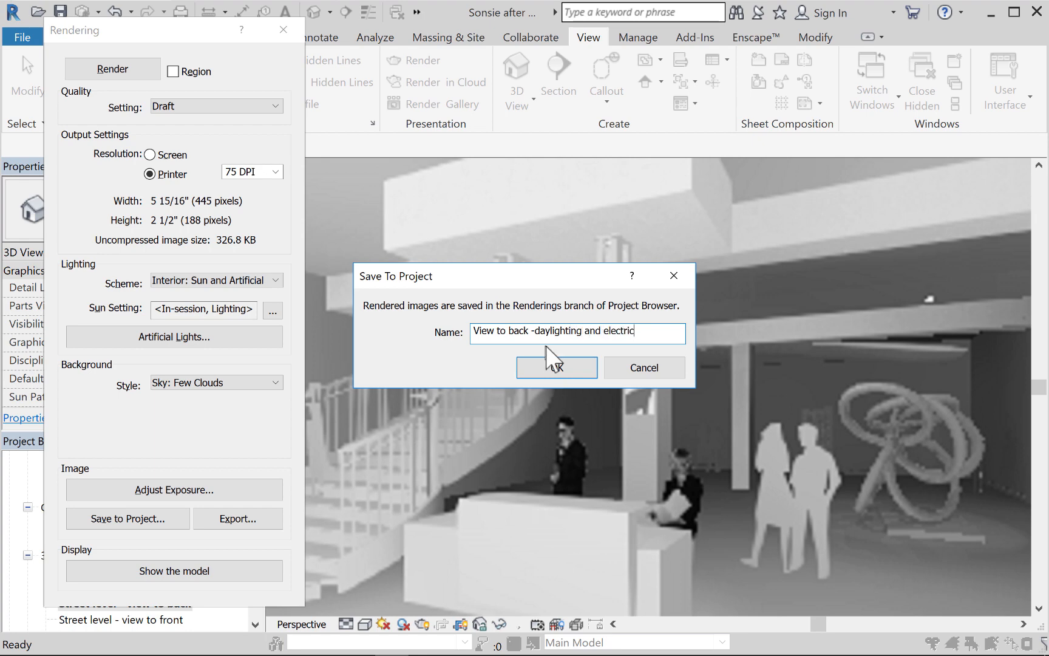
pyautogui.click(550, 368)
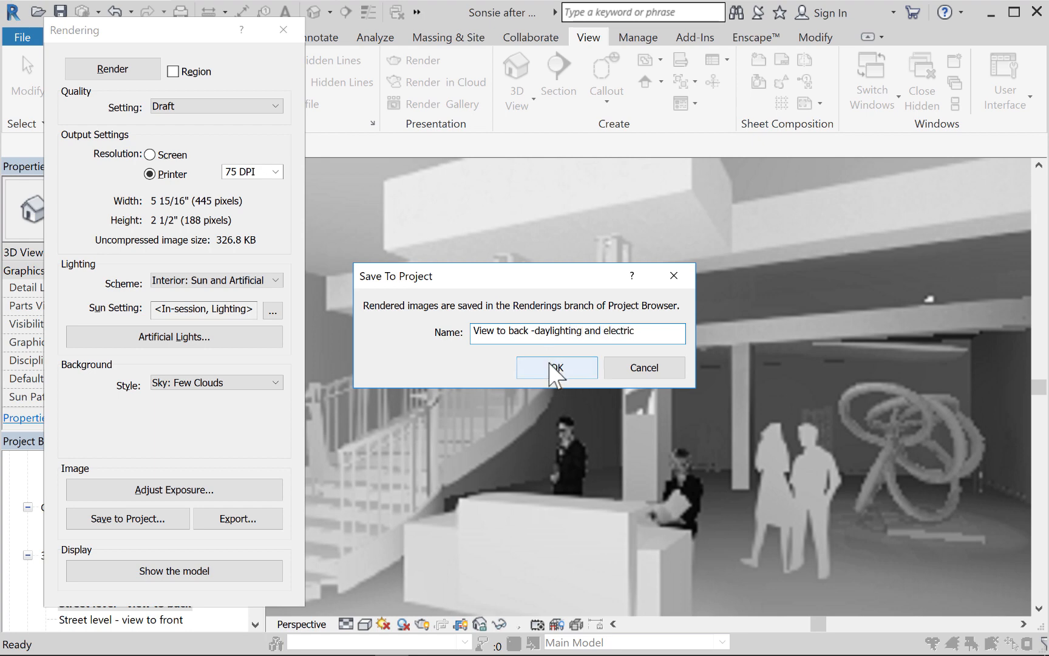
# Step: Check which image file formats are available for exporting the rendering, and cancel the export
pyautogui.click(256, 520)
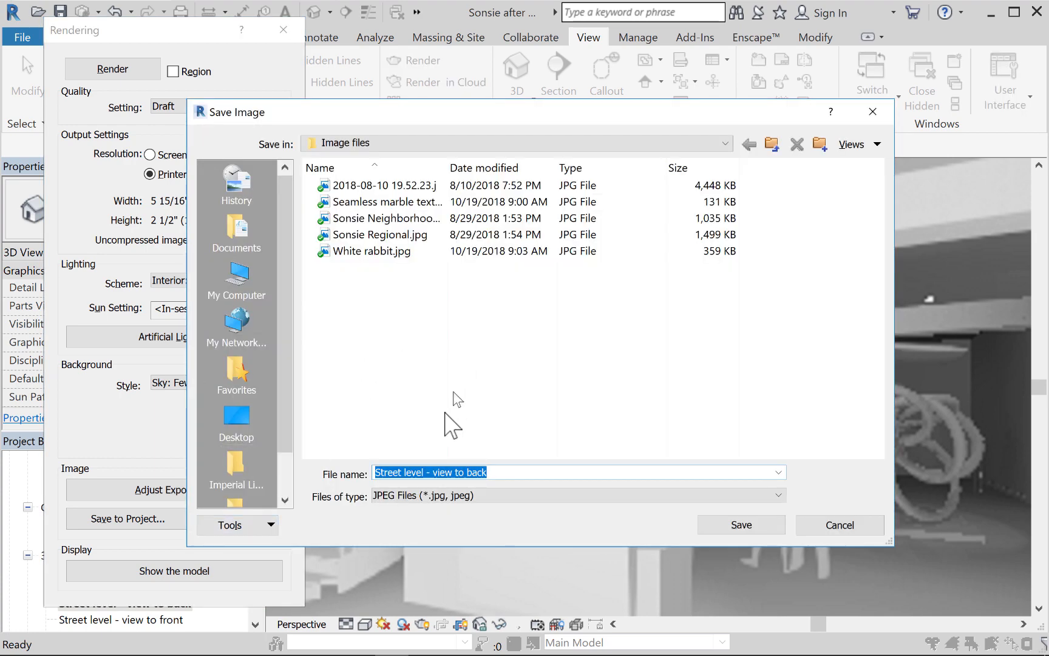
pyautogui.click(464, 498)
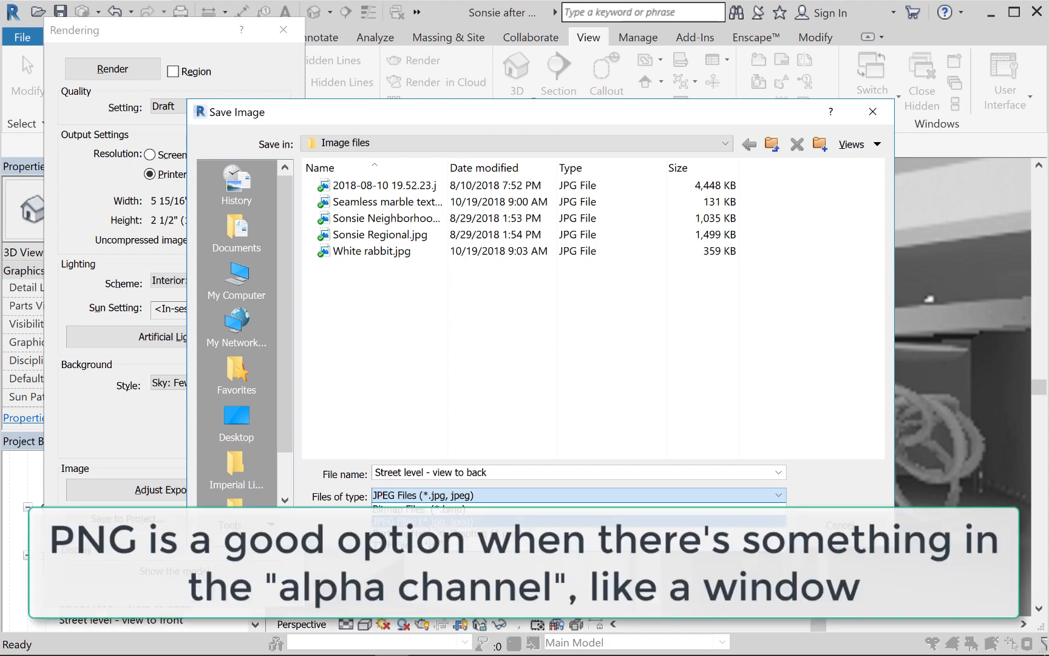
pyautogui.click(835, 481)
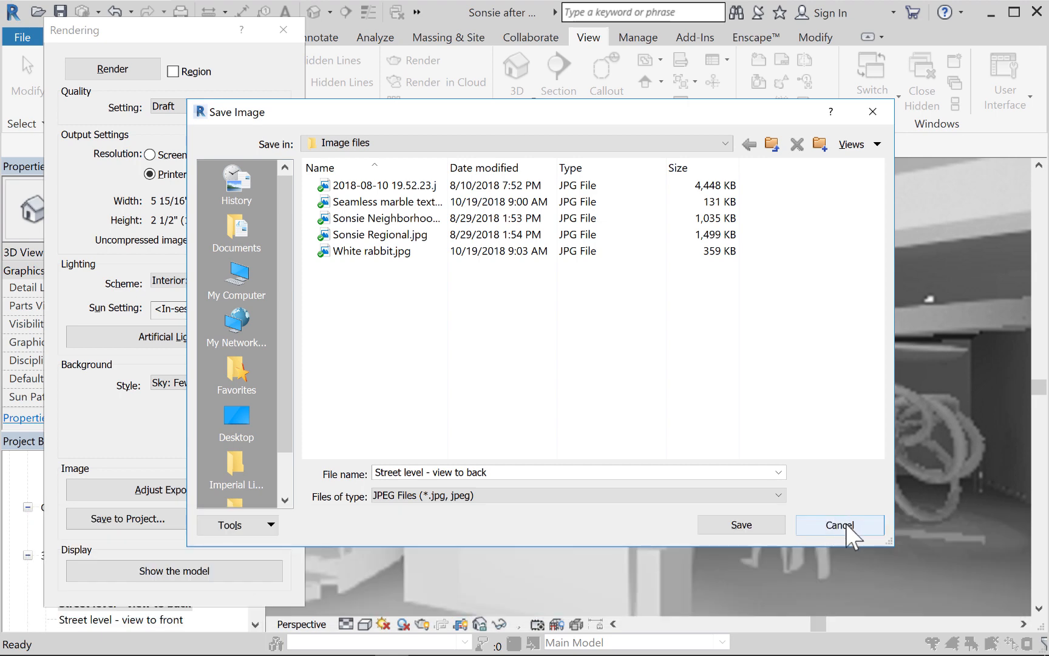
pyautogui.click(853, 526)
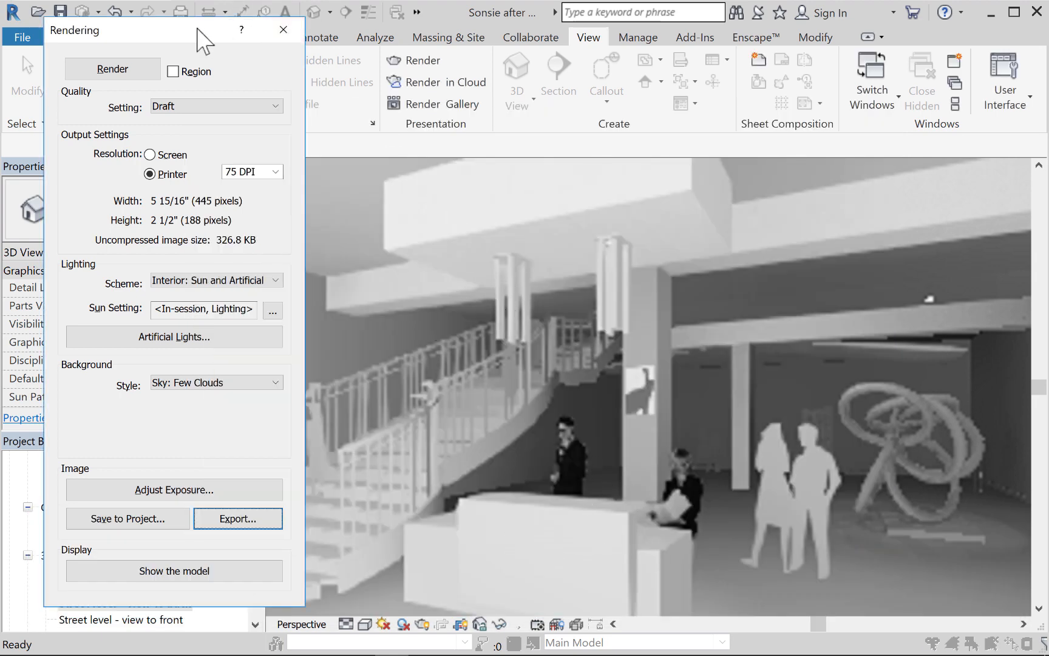
# Step: Display the model instead of the rendering, and switch the lighting scheme to Interior: Sun only and on to Interior: Artificial only
pyautogui.moveTo(199, 33); pyautogui.dragTo(204, 33)
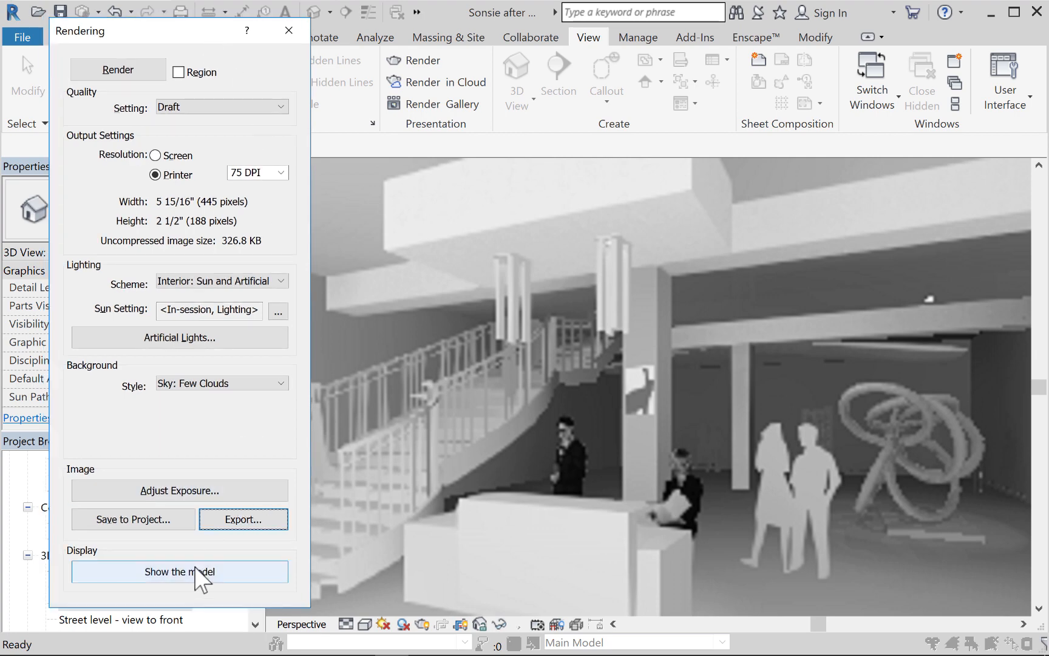
pyautogui.click(226, 573)
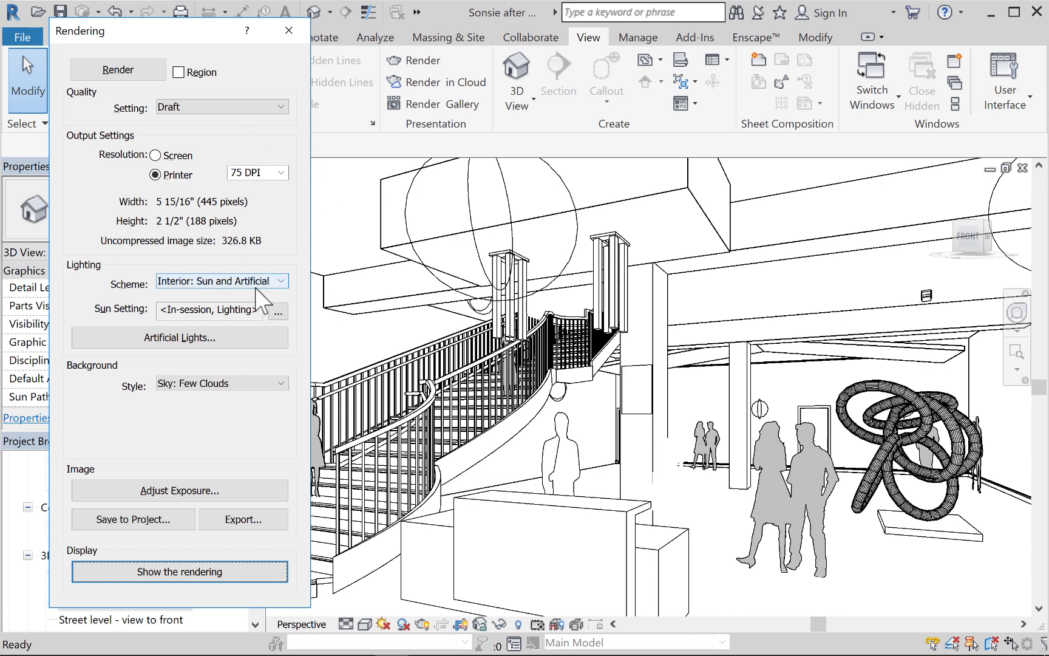
pyautogui.click(271, 281)
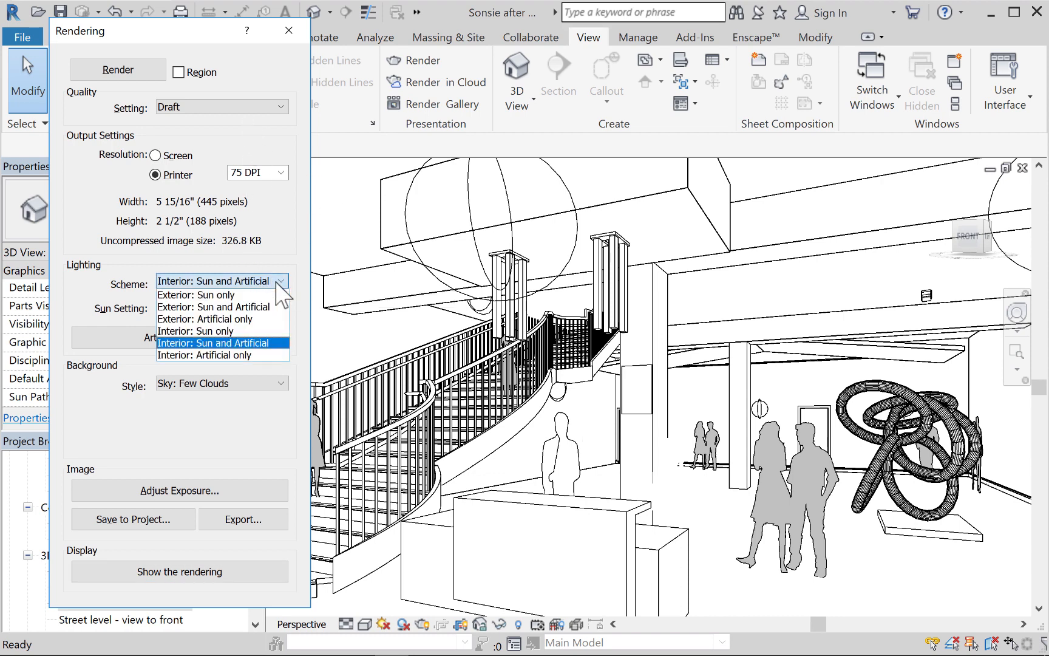
pyautogui.click(249, 332)
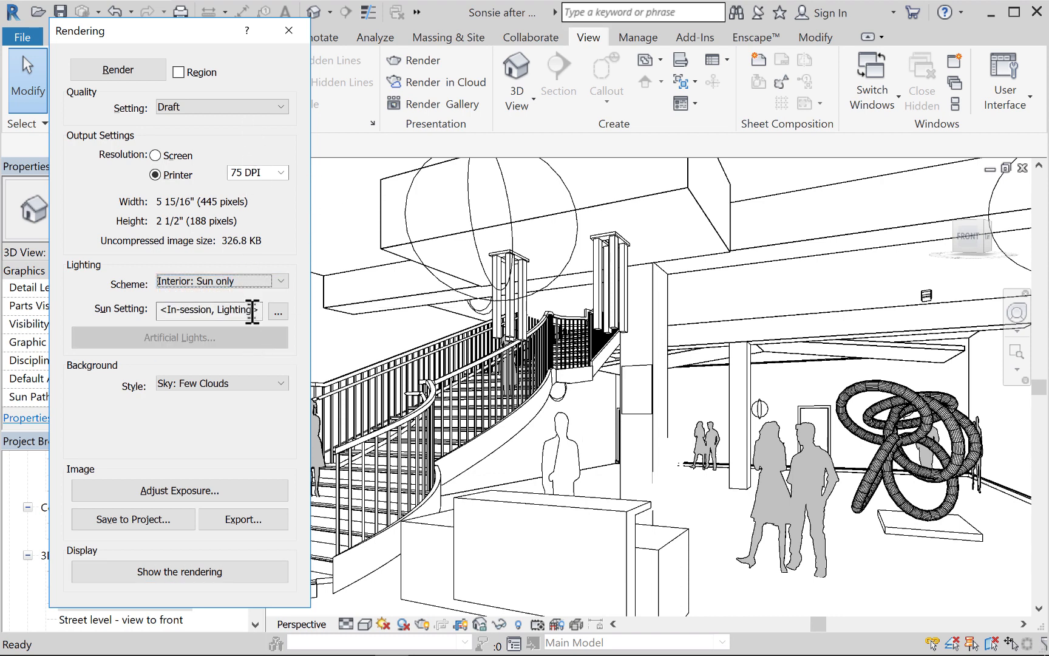
pyautogui.click(276, 281)
pyautogui.click(249, 357)
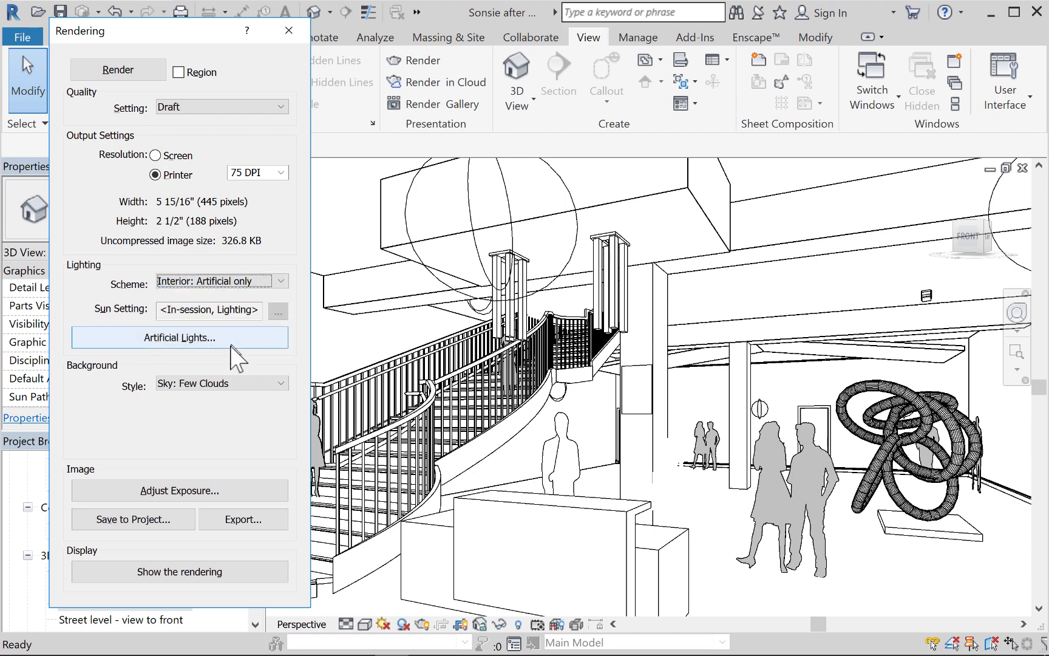
# Step: Render the view with the artificial-only lighting scheme and set the rendering's exposure value to 4.44
pyautogui.click(119, 70)
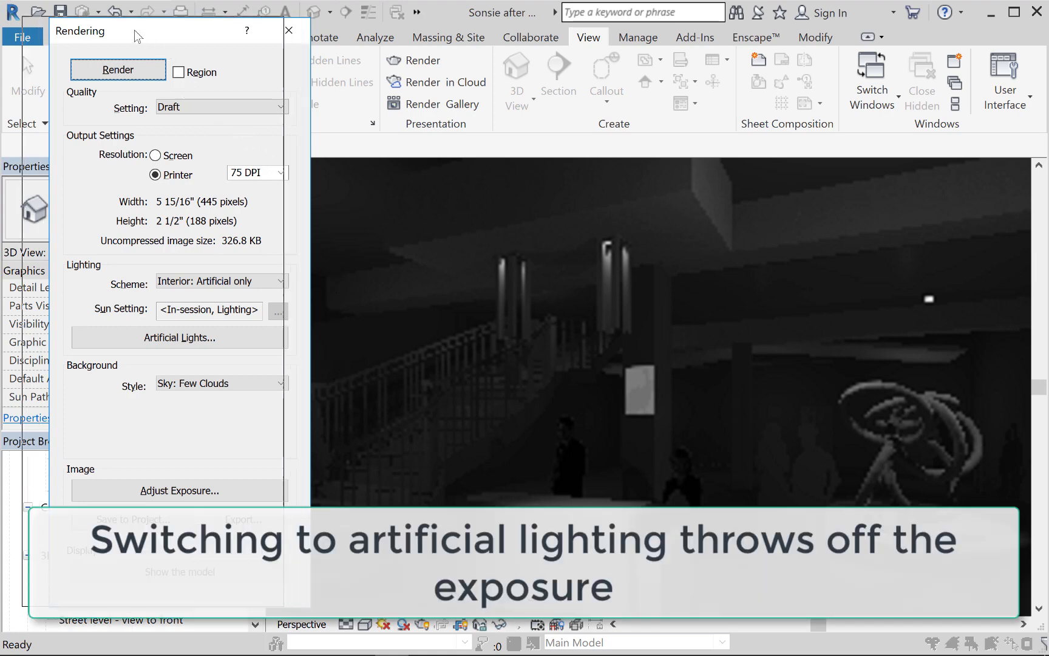
pyautogui.moveTo(134, 30); pyautogui.dragTo(104, 27)
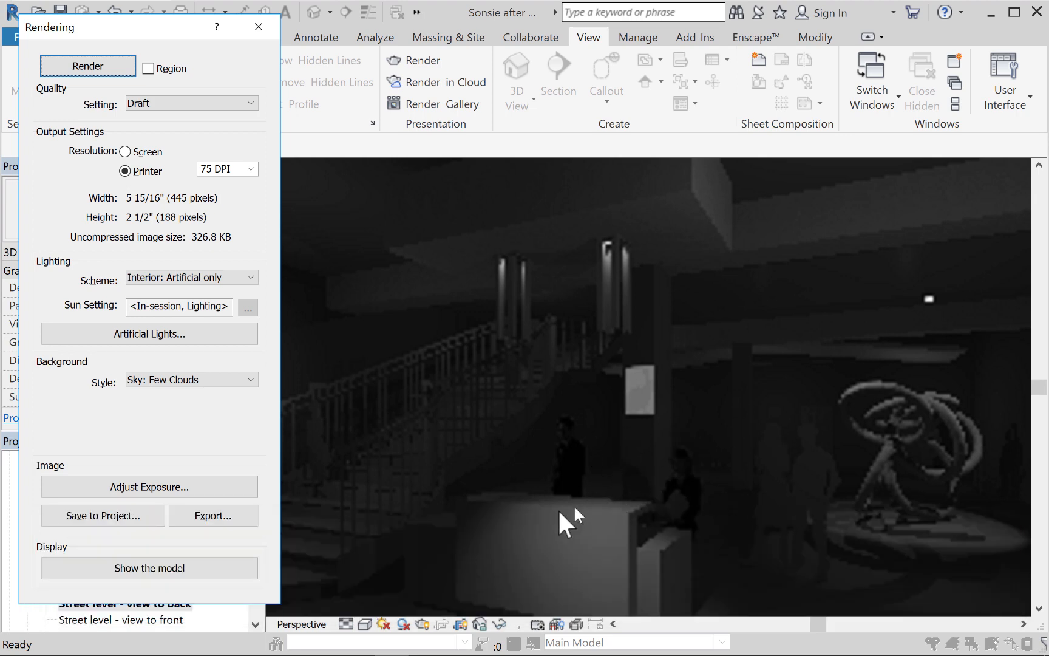
pyautogui.click(187, 486)
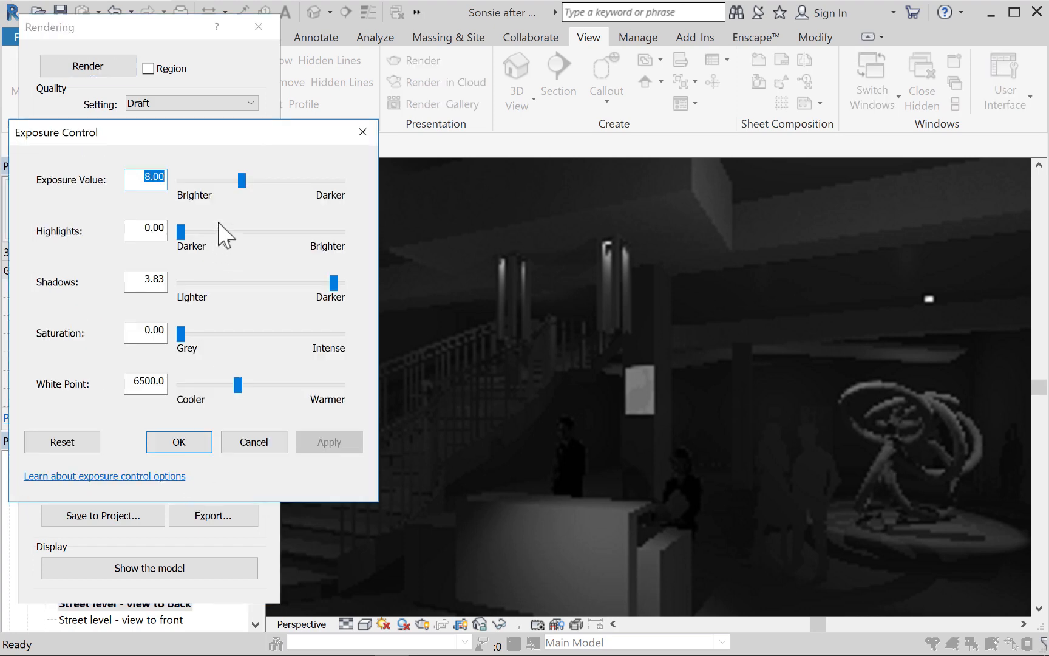
pyautogui.moveTo(241, 182); pyautogui.dragTo(214, 180)
pyautogui.click(335, 451)
pyautogui.click(330, 440)
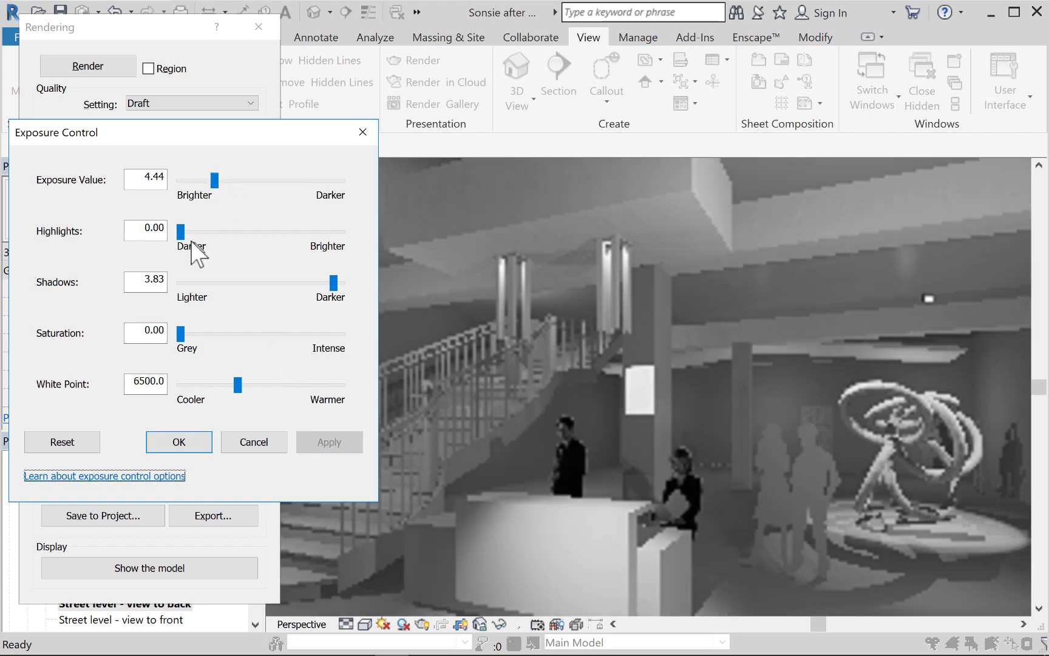
# Step: Set the rendering's highlights to 0.52 and shadows to 3.69, and accept the exposure adjustments
pyautogui.moveTo(181, 231); pyautogui.dragTo(265, 235)
pyautogui.click(348, 450)
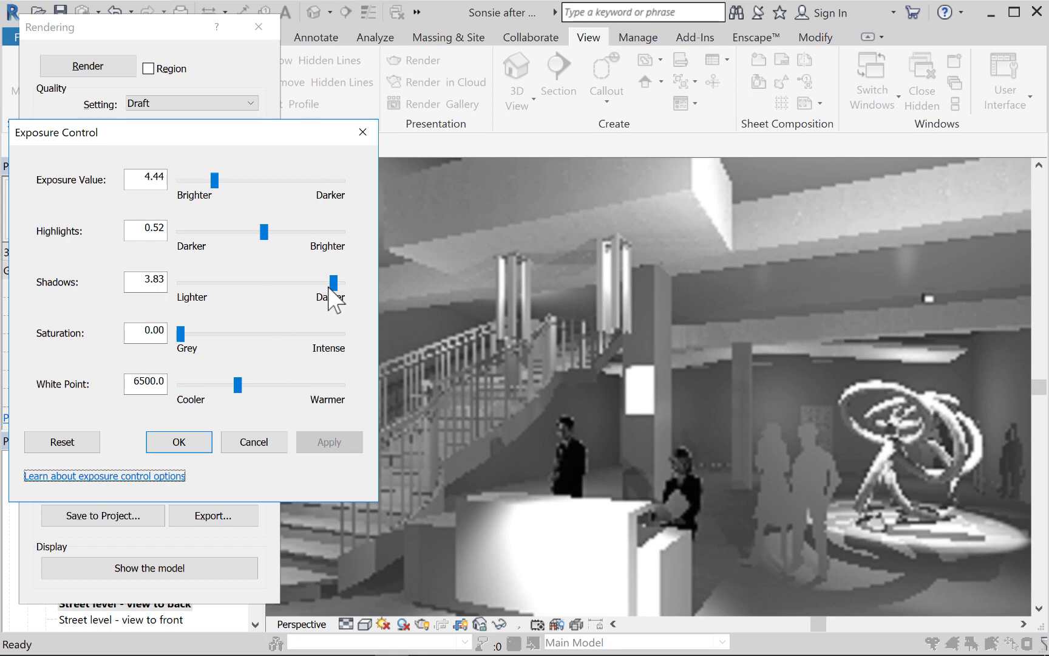
pyautogui.moveTo(333, 283); pyautogui.dragTo(328, 286)
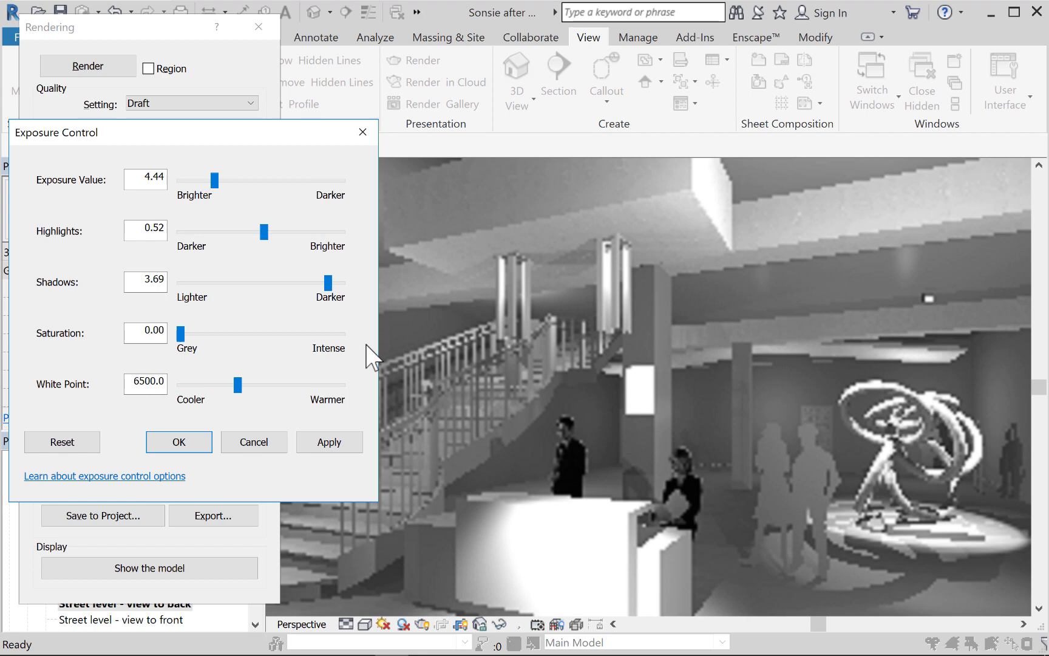
pyautogui.click(180, 442)
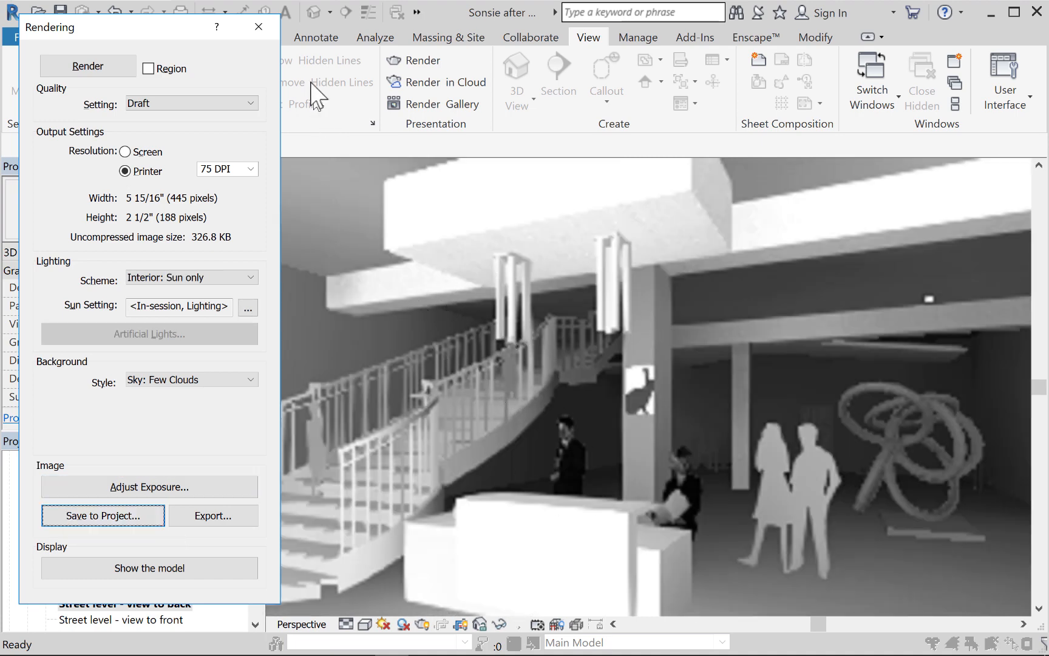
# Step: Close the Rendering dialog and compare the saved daylighting and electric, sun only, and artificial renderings of the view to back
pyautogui.click(267, 23)
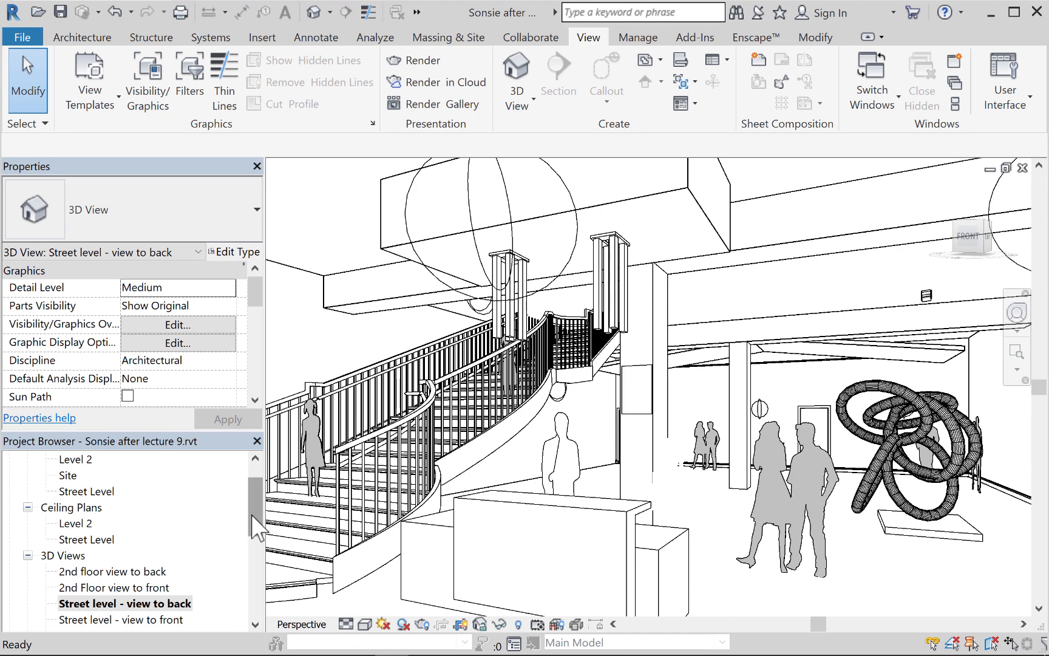
pyautogui.moveTo(252, 510); pyautogui.dragTo(260, 572)
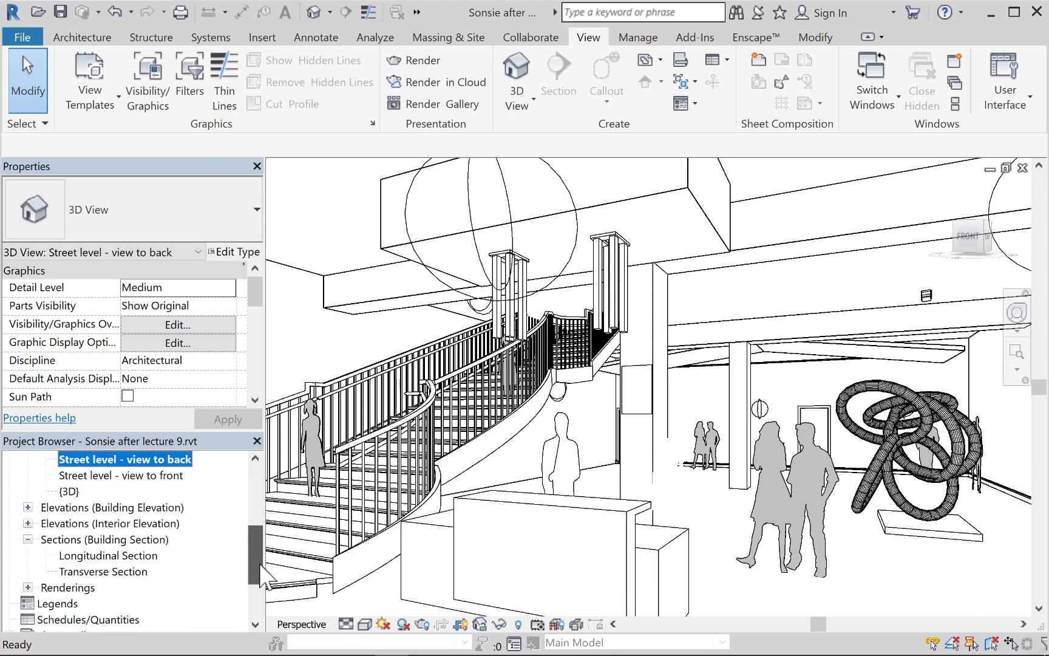
pyautogui.click(27, 588)
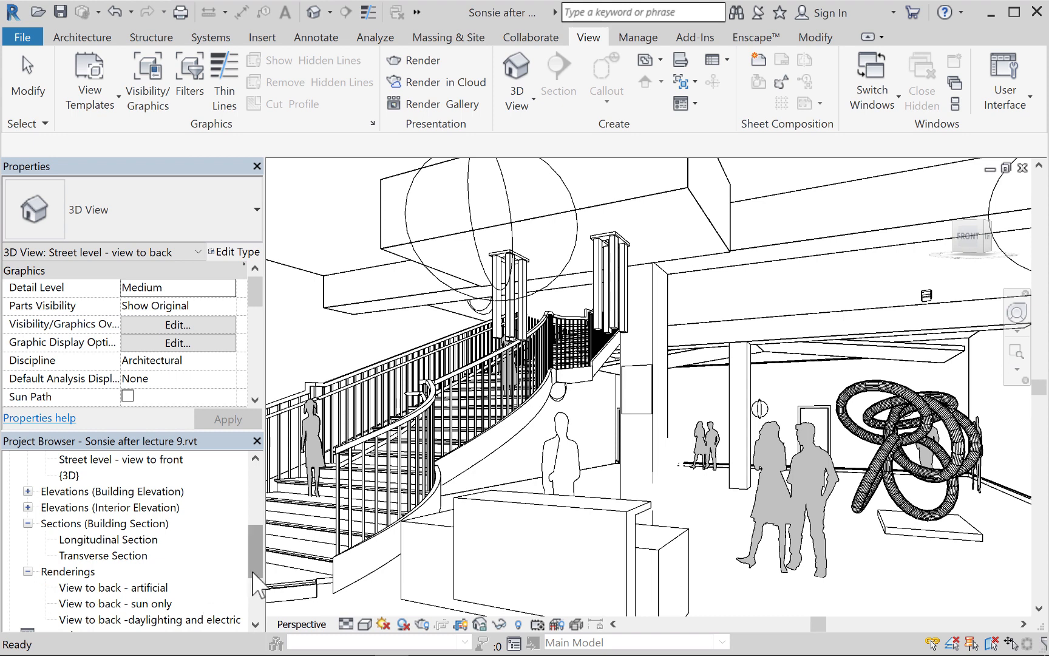
pyautogui.scroll(-1, 254, 571)
pyautogui.click(112, 604)
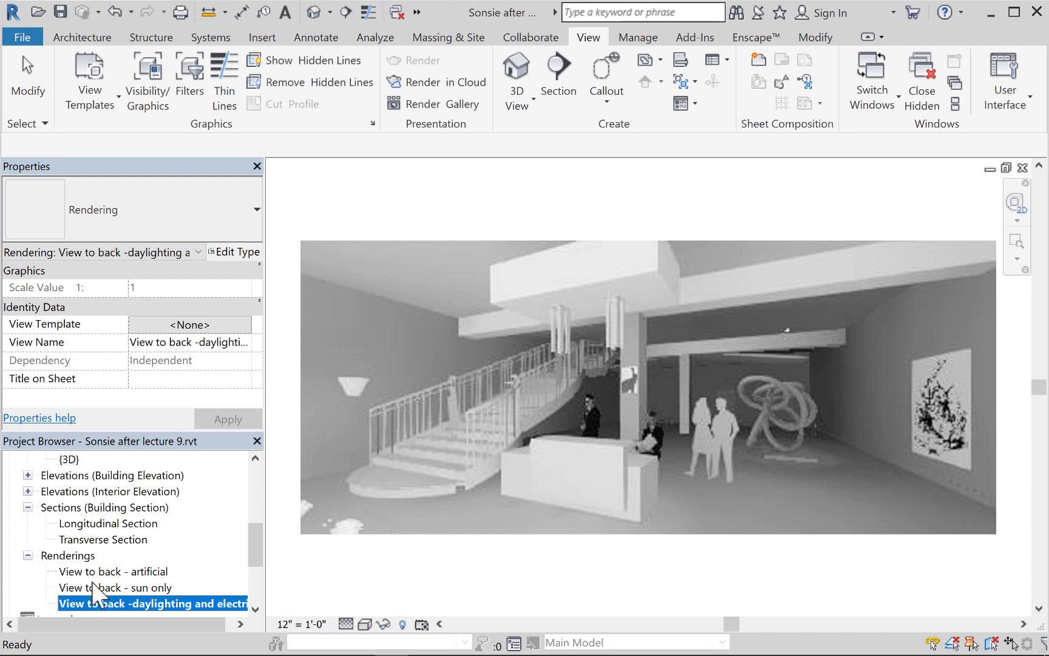
pyautogui.doubleClick(92, 587)
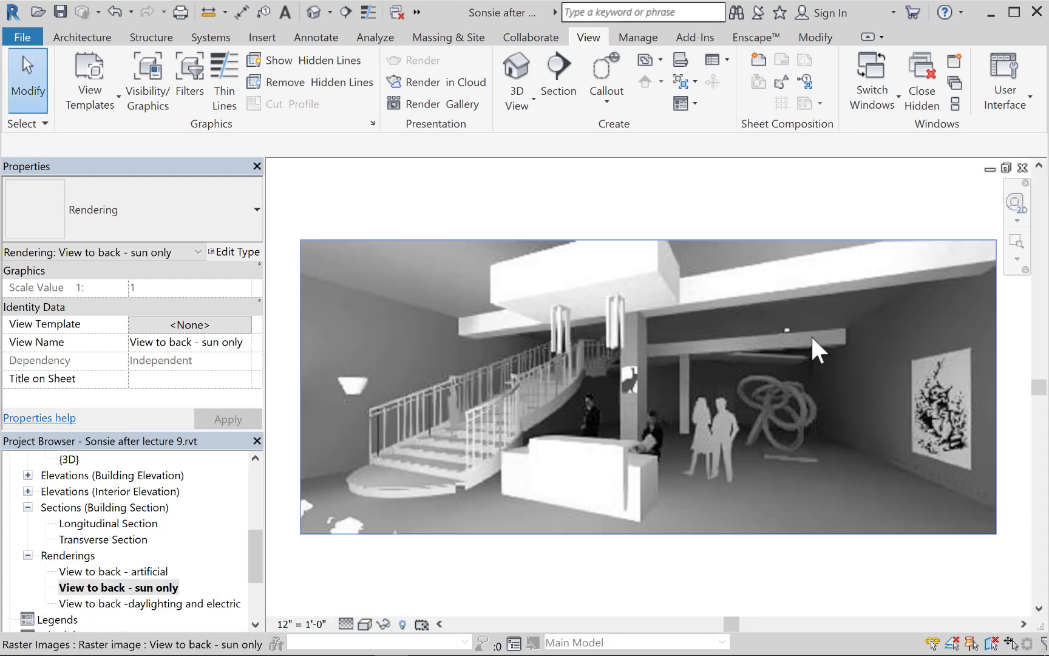
pyautogui.doubleClick(168, 603)
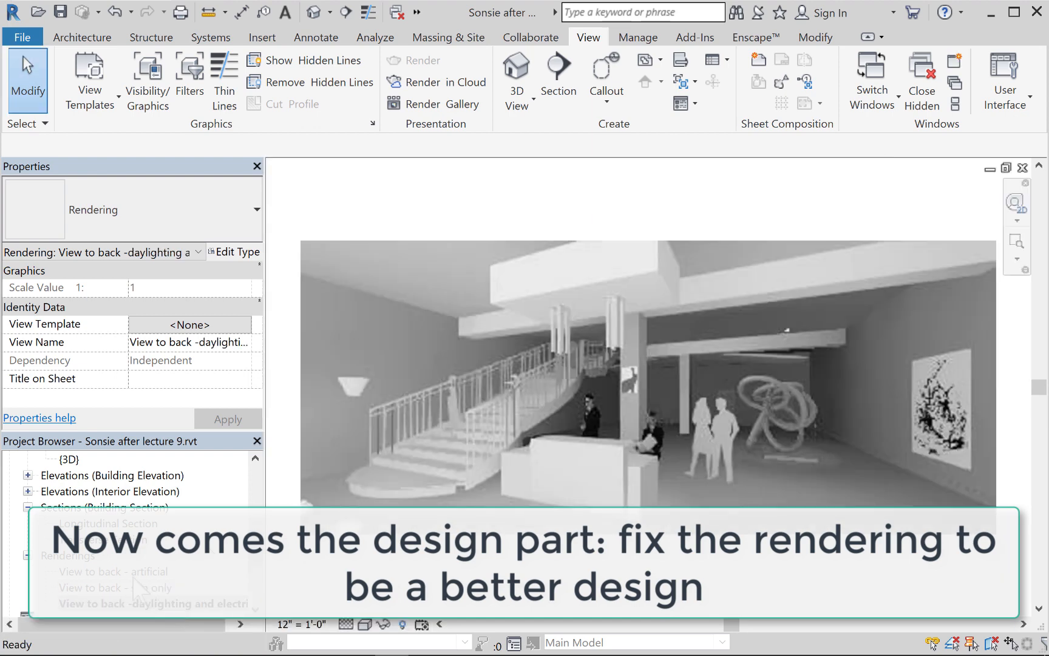
pyautogui.doubleClick(132, 573)
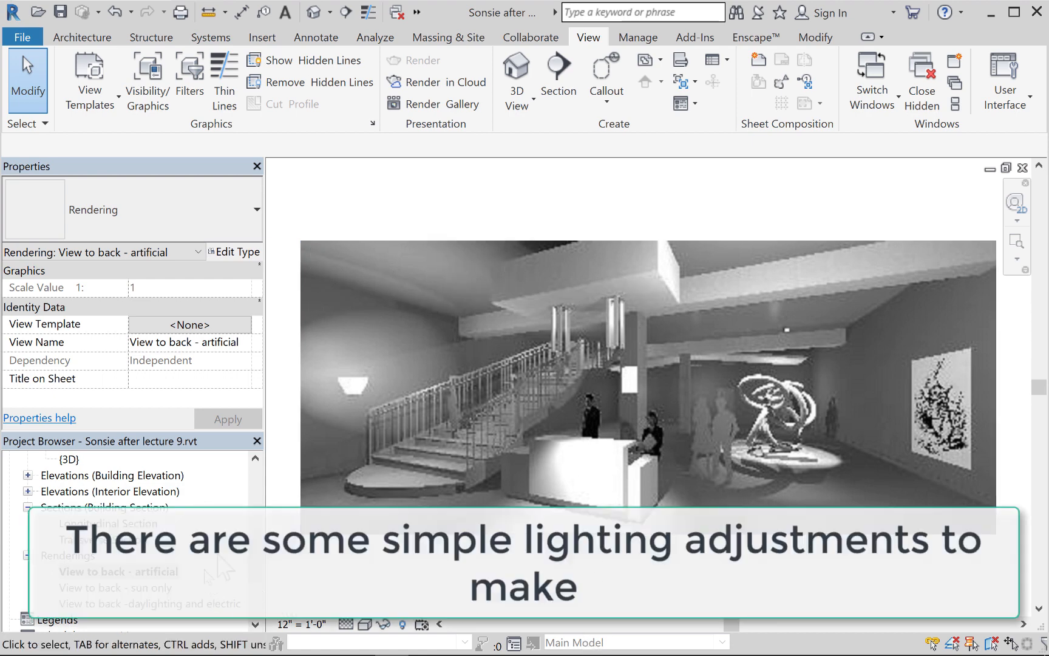
# Step: Reopen the 3D view "Street level - view to back" and select the uplight sconce beside the foot of the staircase
pyautogui.scroll(10, 253, 560)
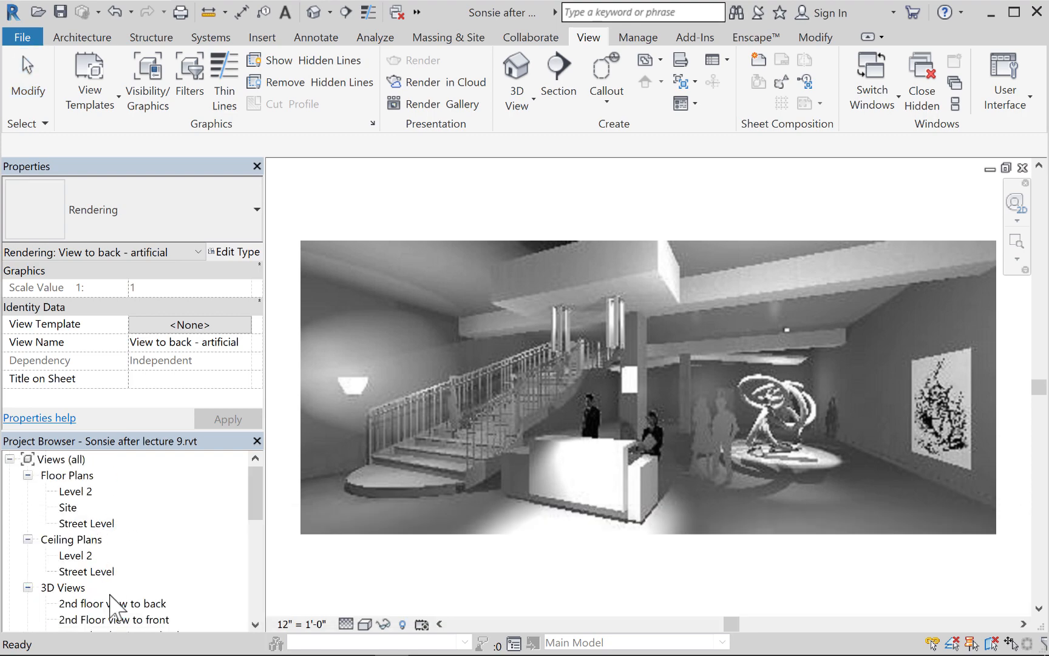
pyautogui.scroll(-2, 112, 592)
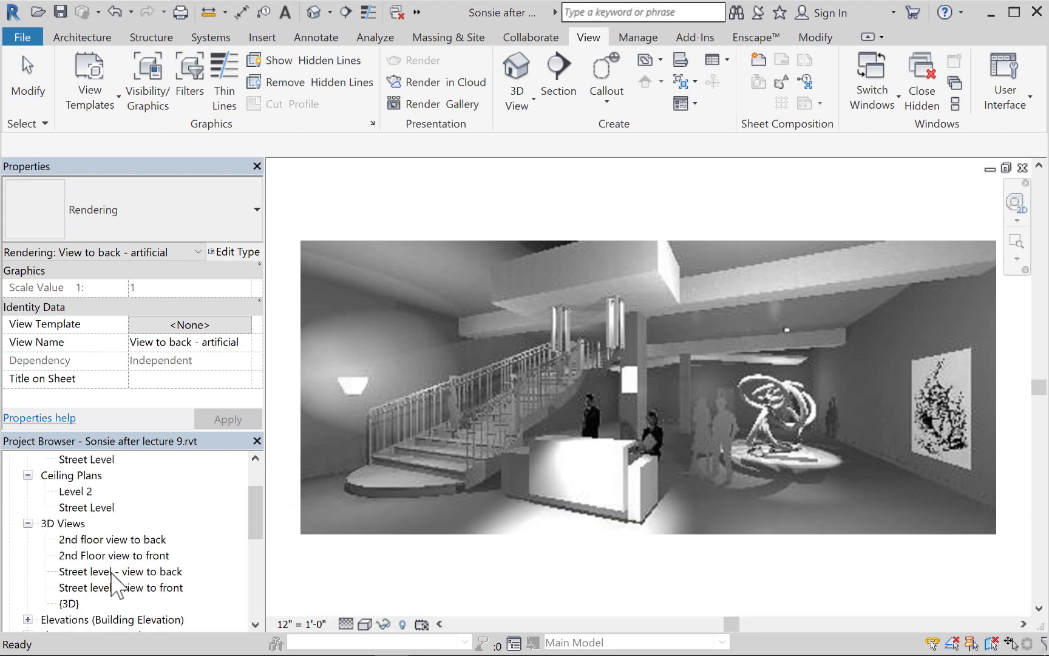
pyautogui.doubleClick(112, 572)
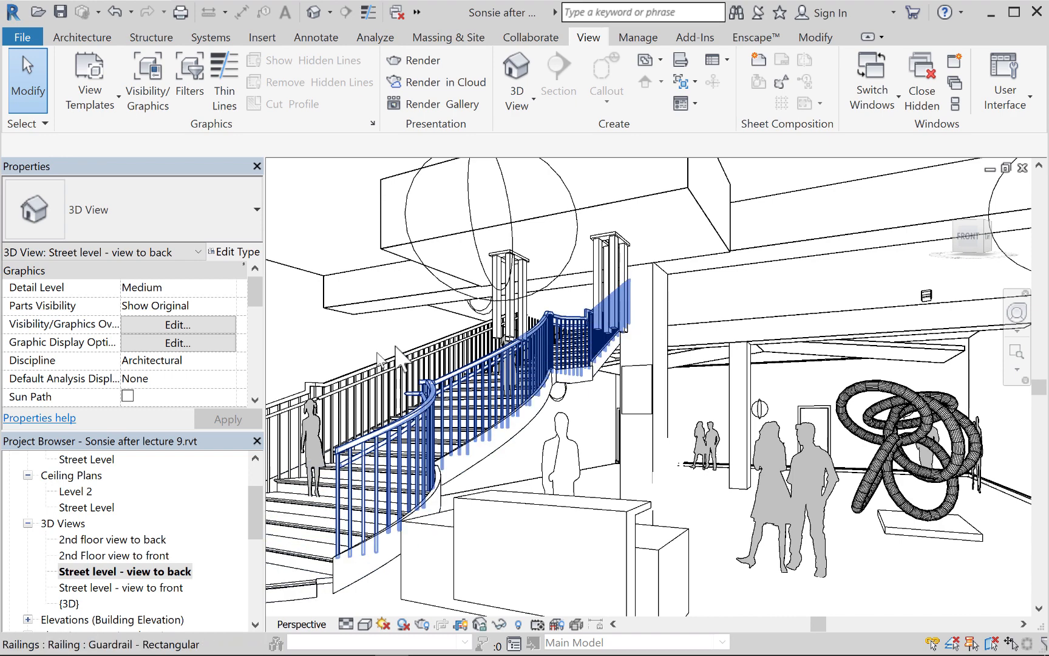
pyautogui.scroll(-4, 626, 465)
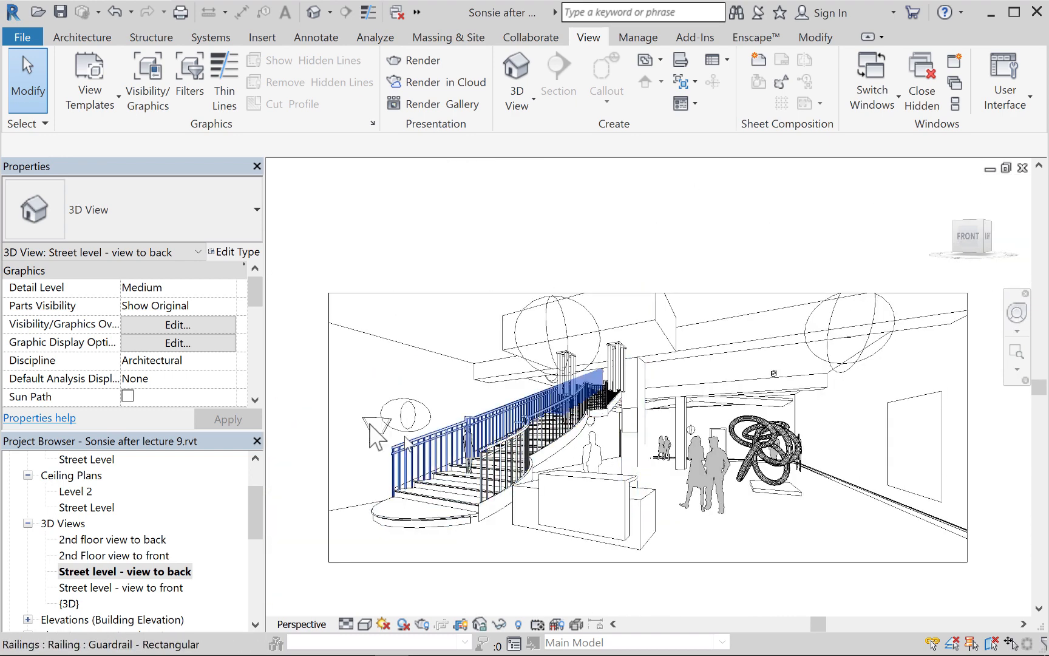
pyautogui.click(373, 433)
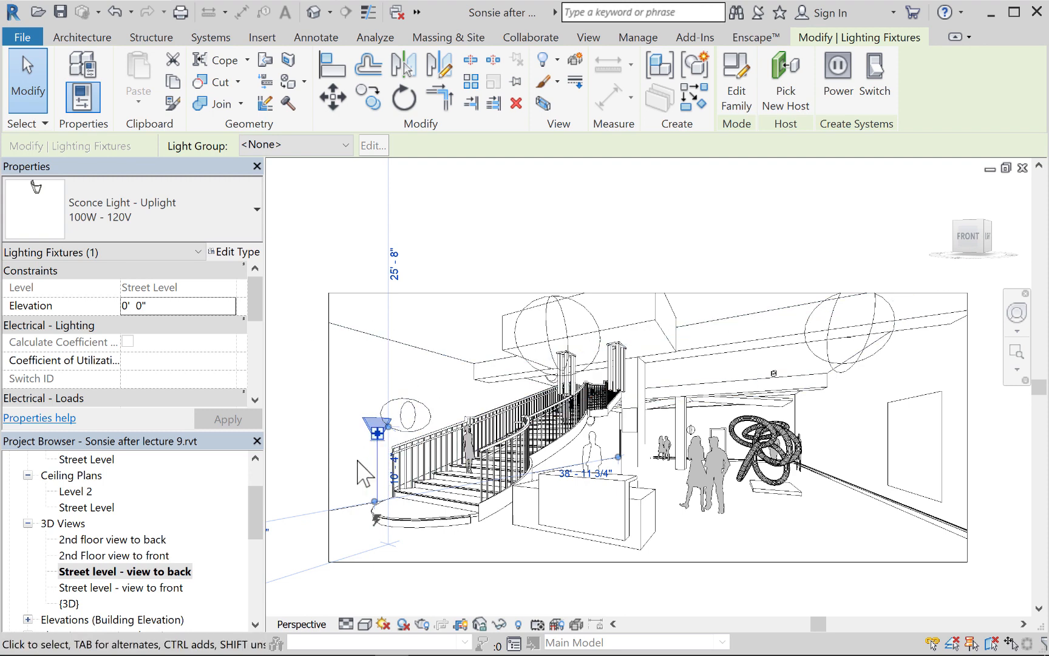
pyautogui.scroll(3, 364, 471)
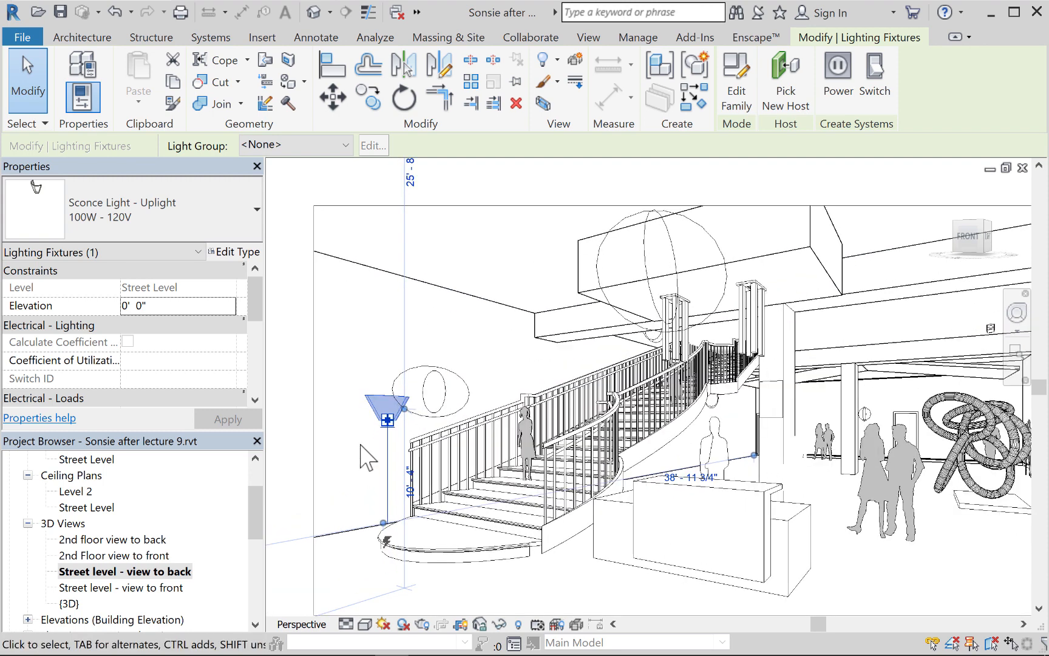
pyautogui.scroll(1, 362, 444)
pyautogui.moveTo(370, 448); pyautogui.dragTo(343, 413, button='middle')
pyautogui.scroll(-2, 359, 411)
pyautogui.scroll(-1, 359, 390)
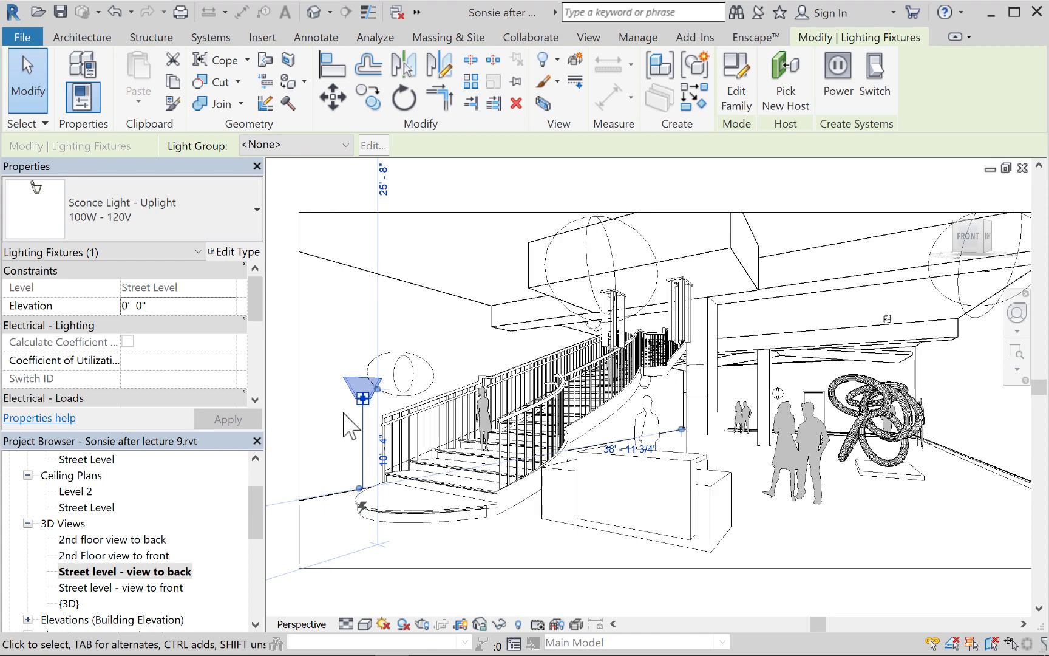
# Step: Set the sconce type's initial intensity to a luminous flux of 750 lm and accept the type change
pyautogui.click(245, 253)
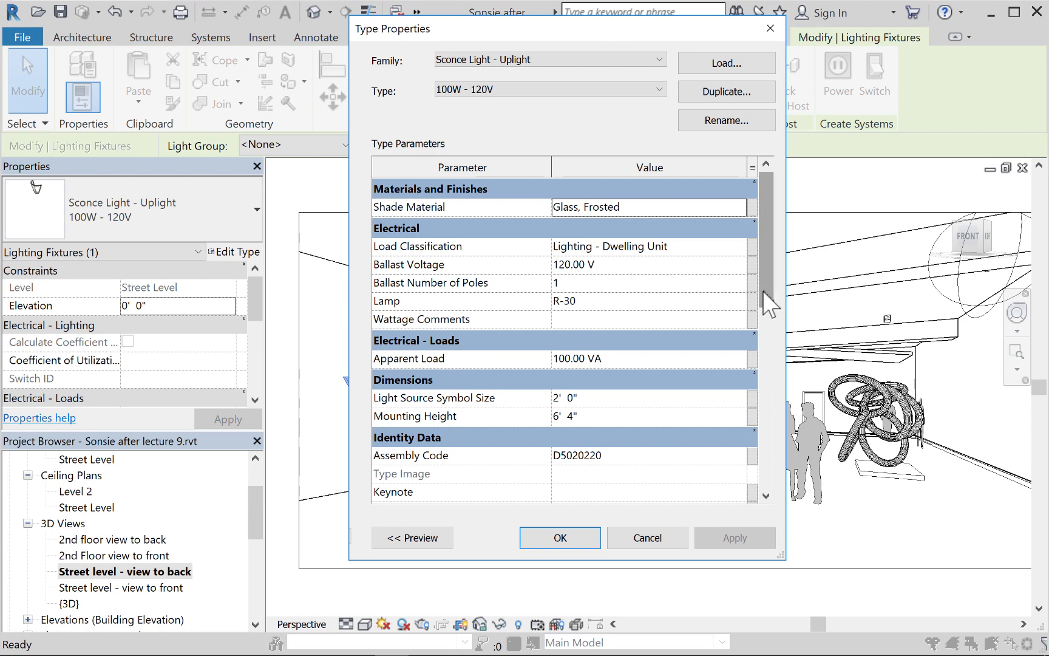
pyautogui.moveTo(763, 290); pyautogui.dragTo(781, 493)
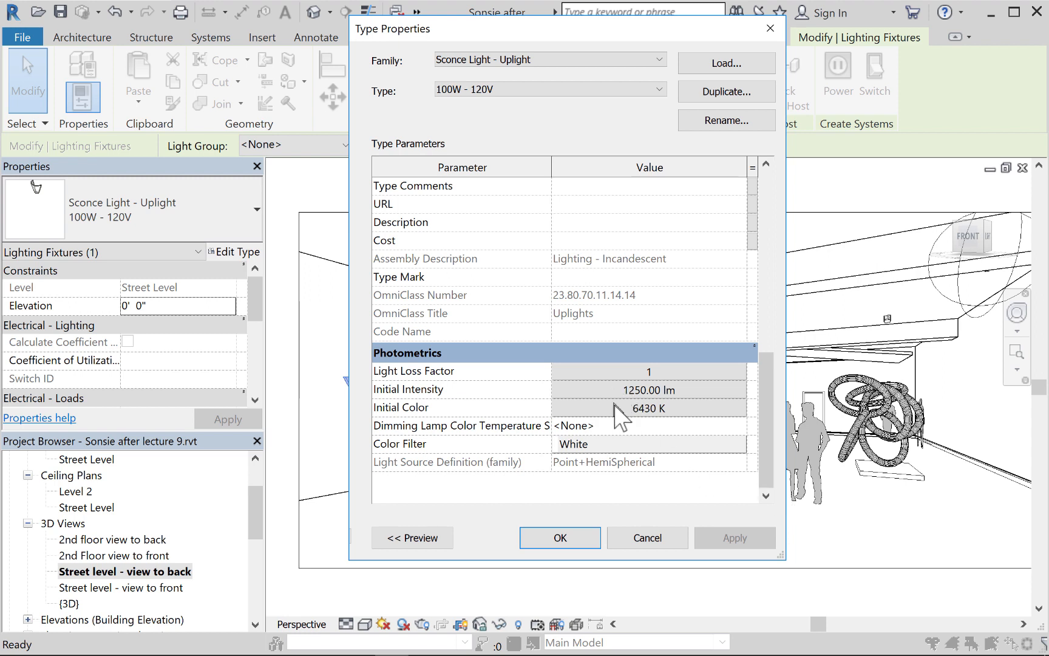
pyautogui.click(584, 390)
pyautogui.click(584, 392)
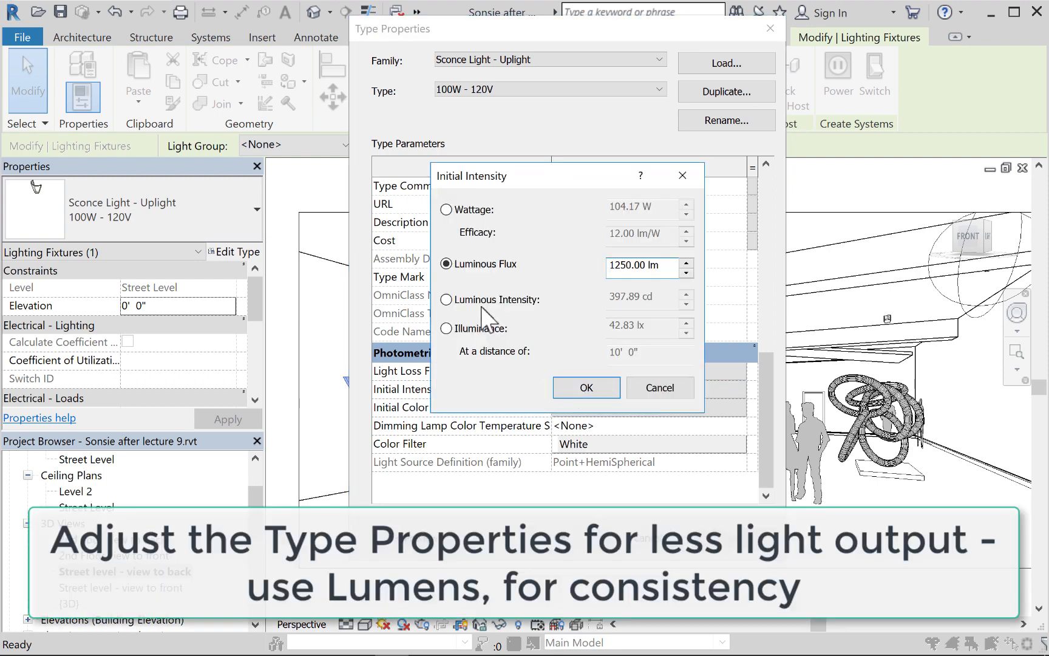
pyautogui.click(447, 209)
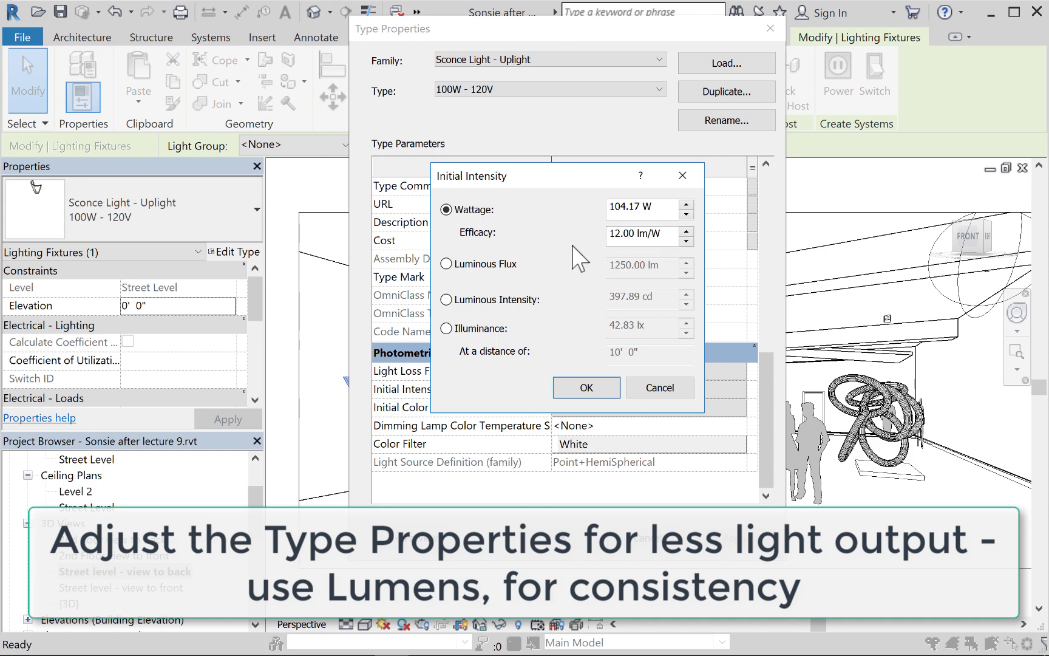
pyautogui.click(447, 264)
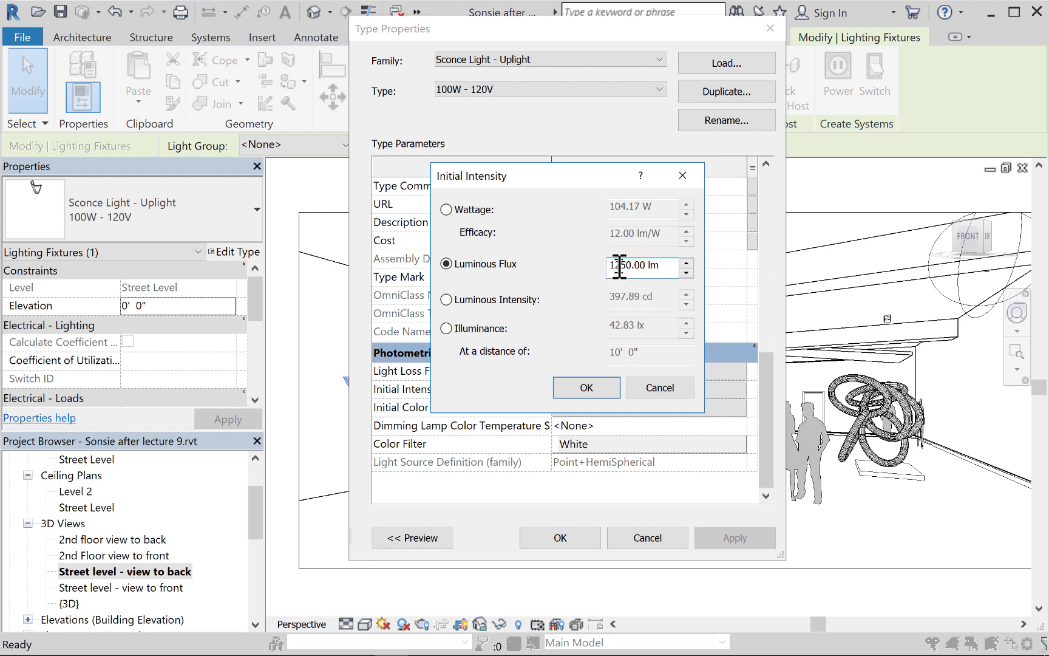
pyautogui.moveTo(620, 265); pyautogui.dragTo(608, 264)
pyautogui.write('7')
pyautogui.click(586, 387)
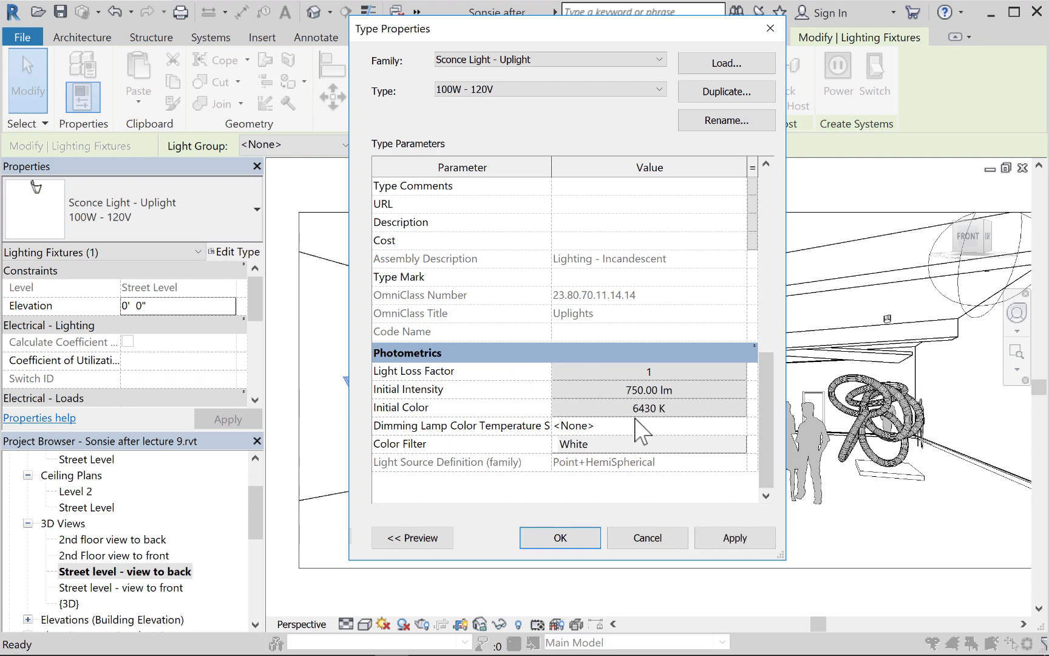
pyautogui.click(733, 537)
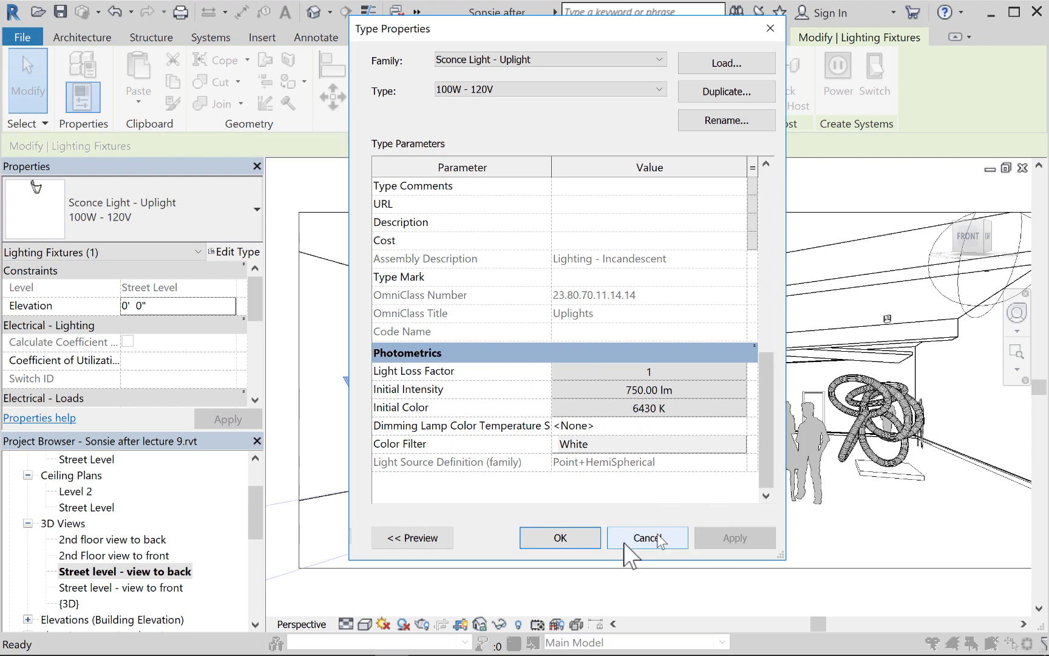
pyautogui.click(560, 539)
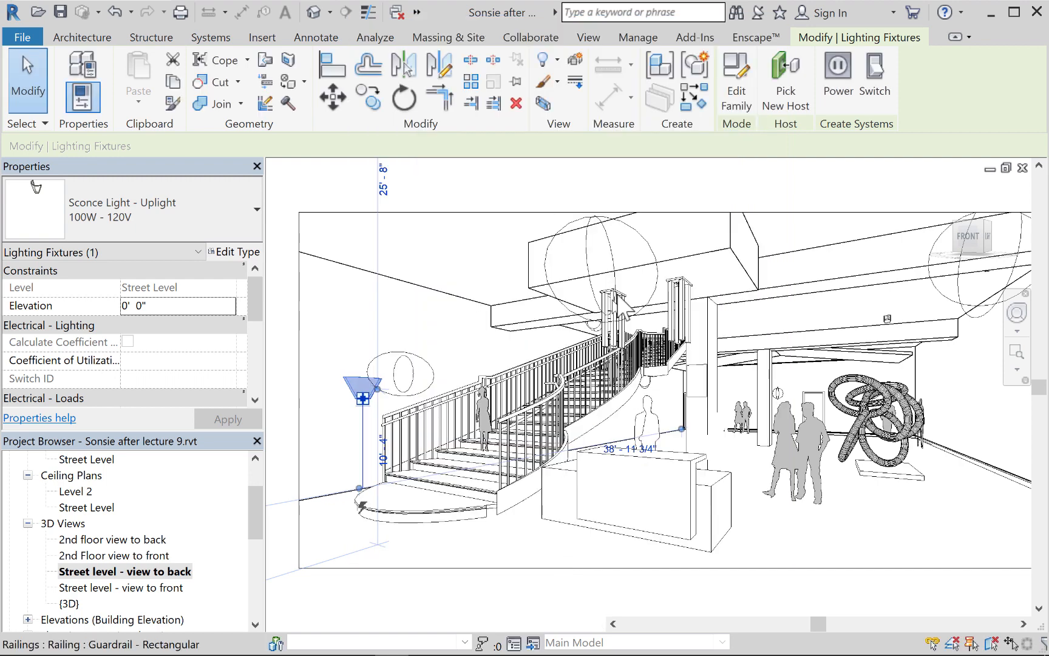
# Step: Set the initial color of the Brody light type Long stems beside the upper staircase to Fluorescent (Daylight) and accept the type change
pyautogui.click(684, 324)
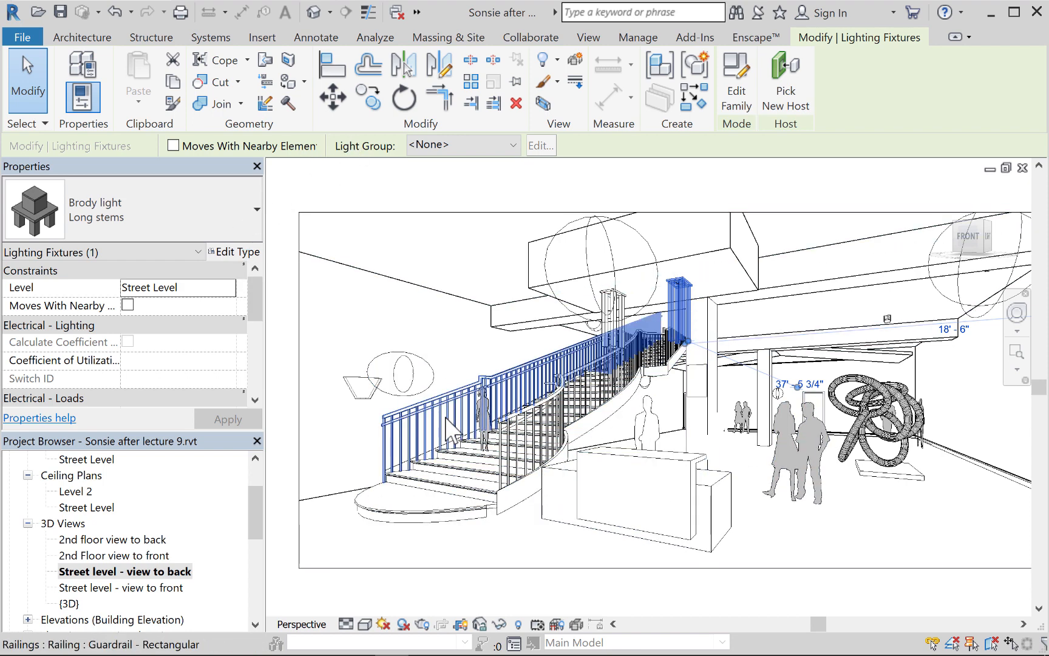
pyautogui.scroll(3, 442, 415)
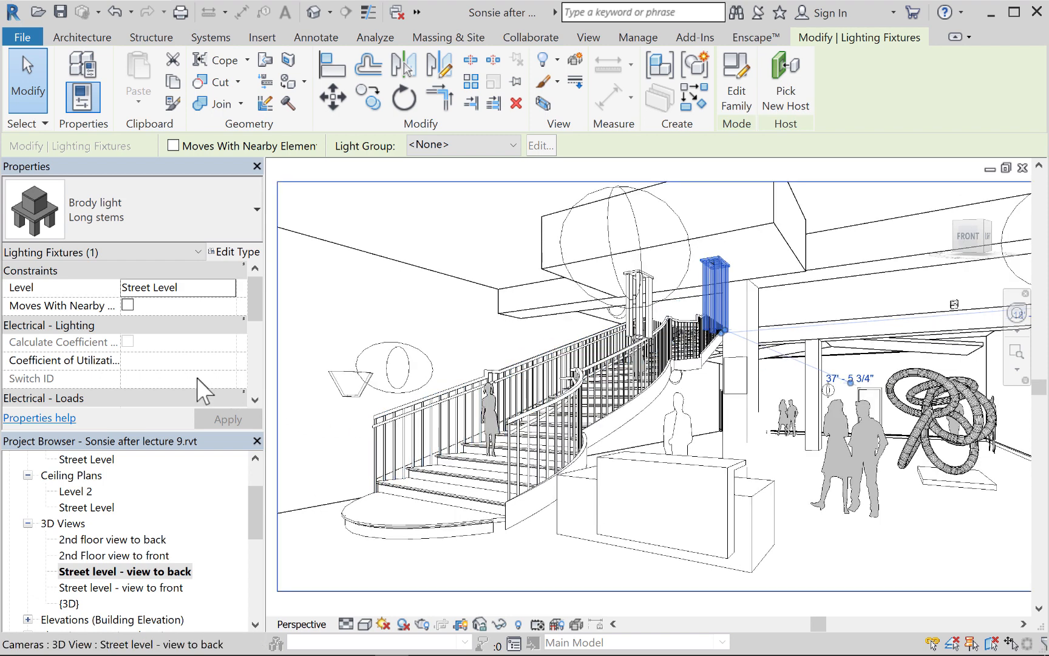
pyautogui.click(246, 253)
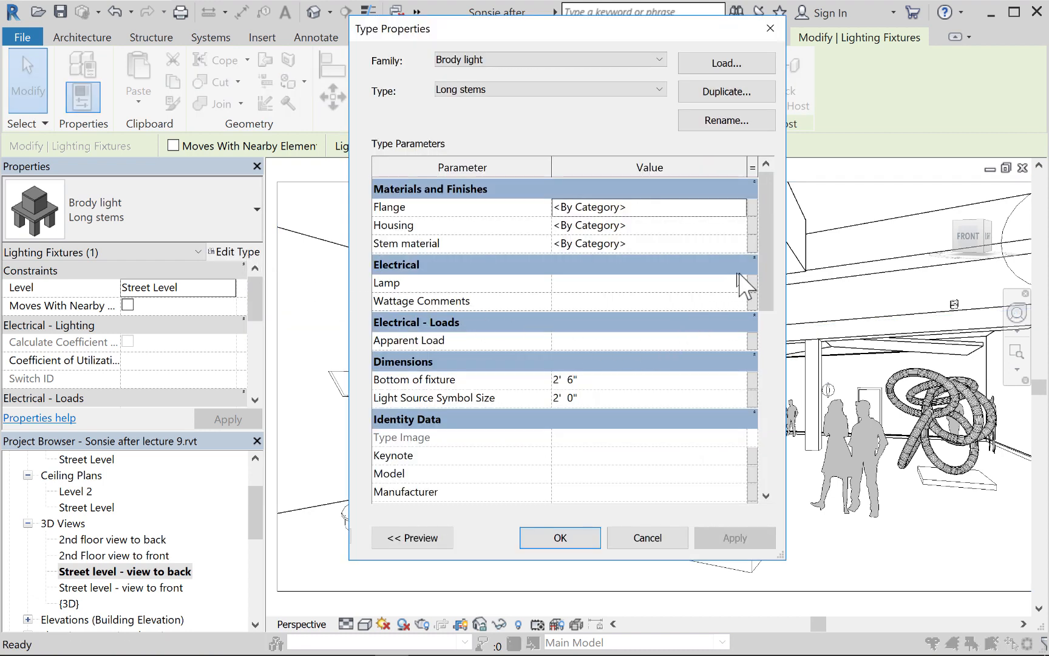
pyautogui.moveTo(766, 293); pyautogui.dragTo(806, 461)
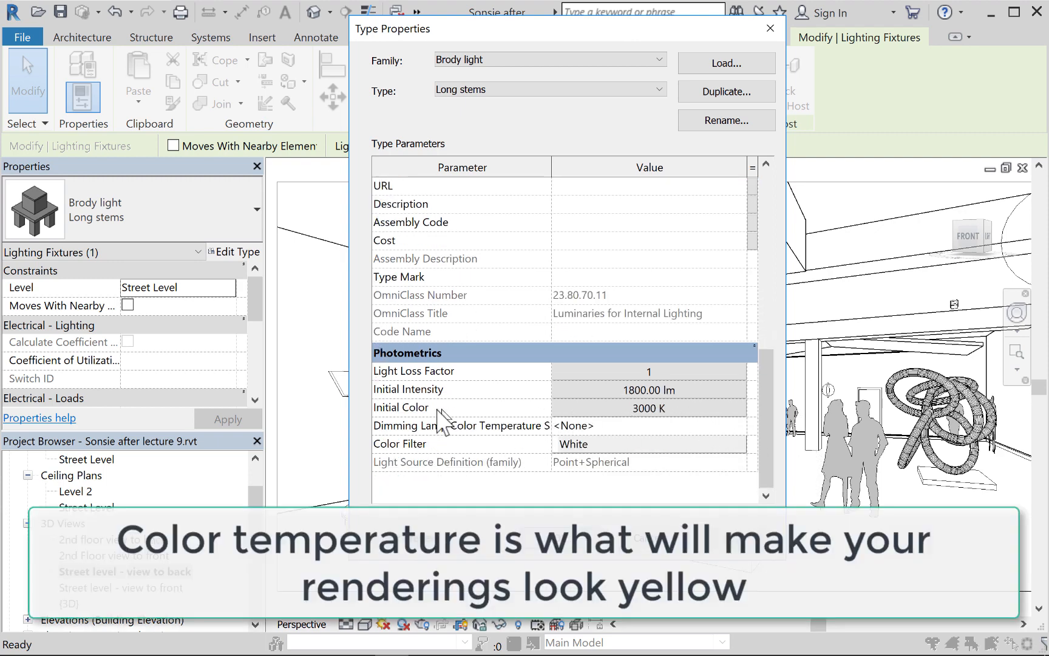
pyautogui.click(645, 408)
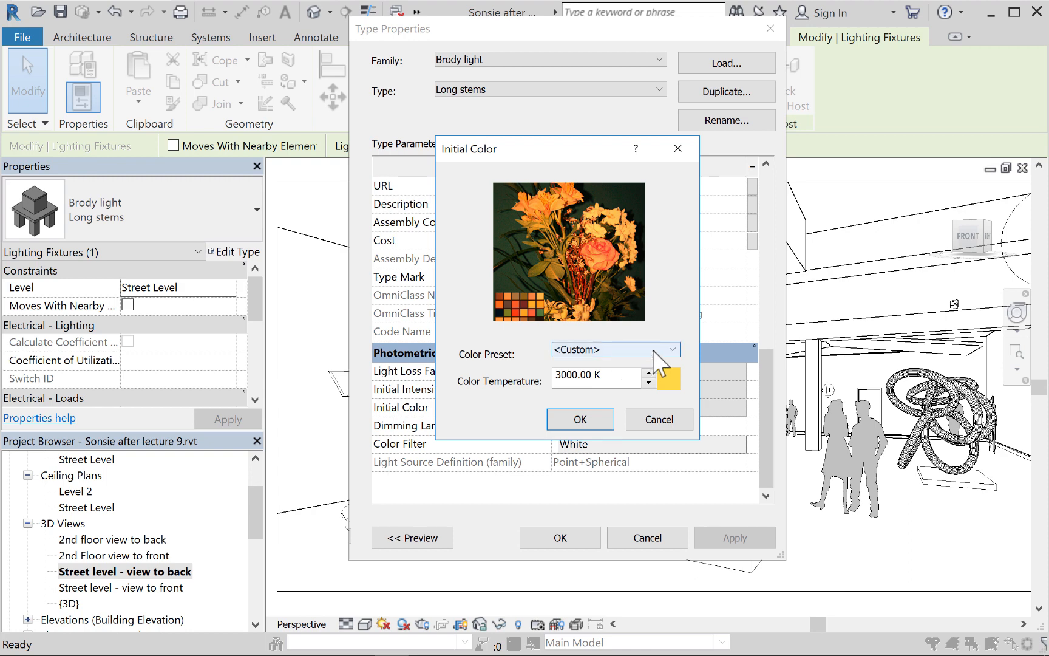
pyautogui.click(636, 350)
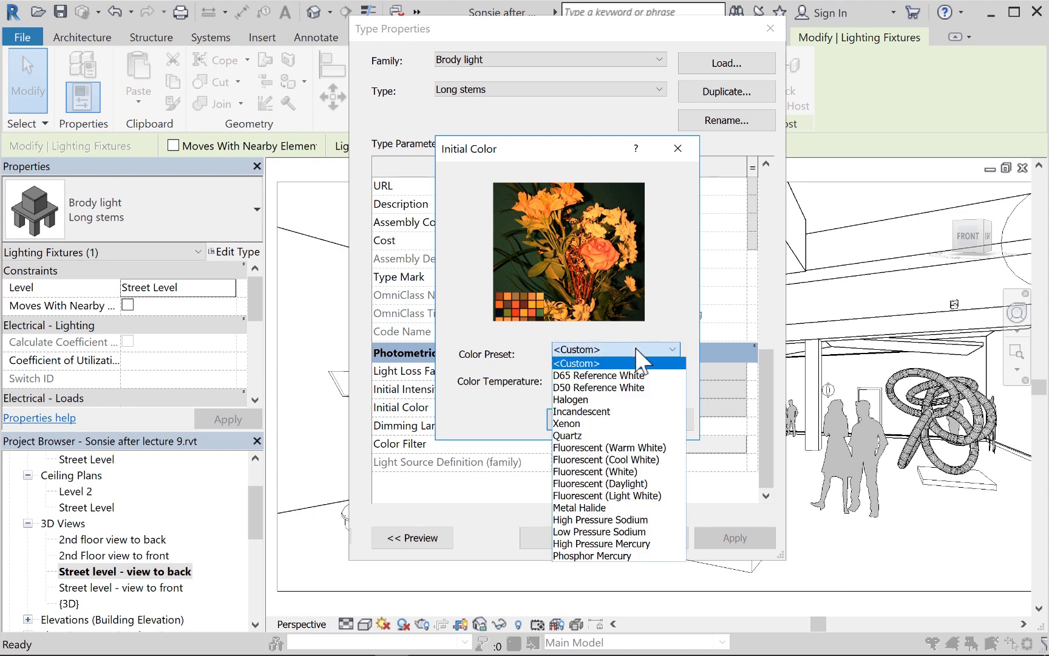
pyautogui.click(618, 484)
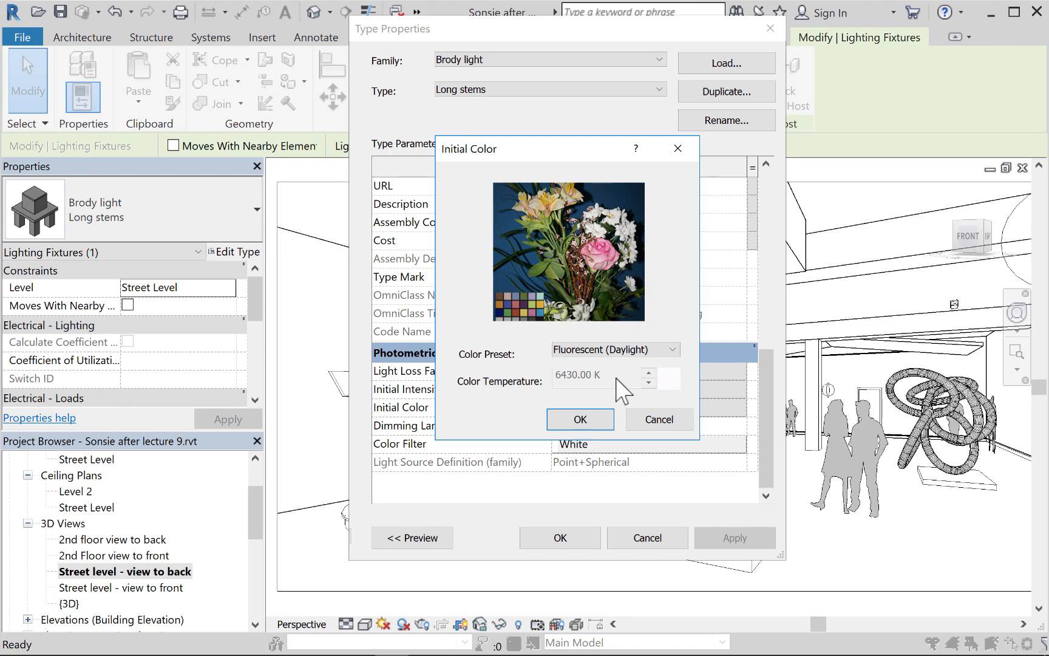
pyautogui.click(578, 419)
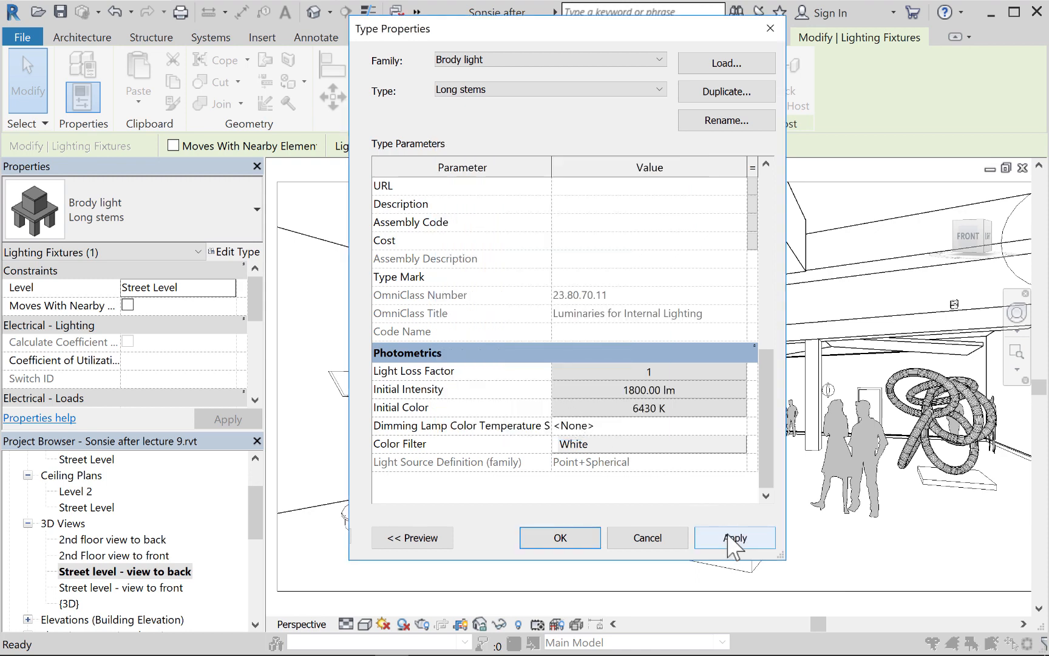
pyautogui.click(730, 535)
pyautogui.click(560, 538)
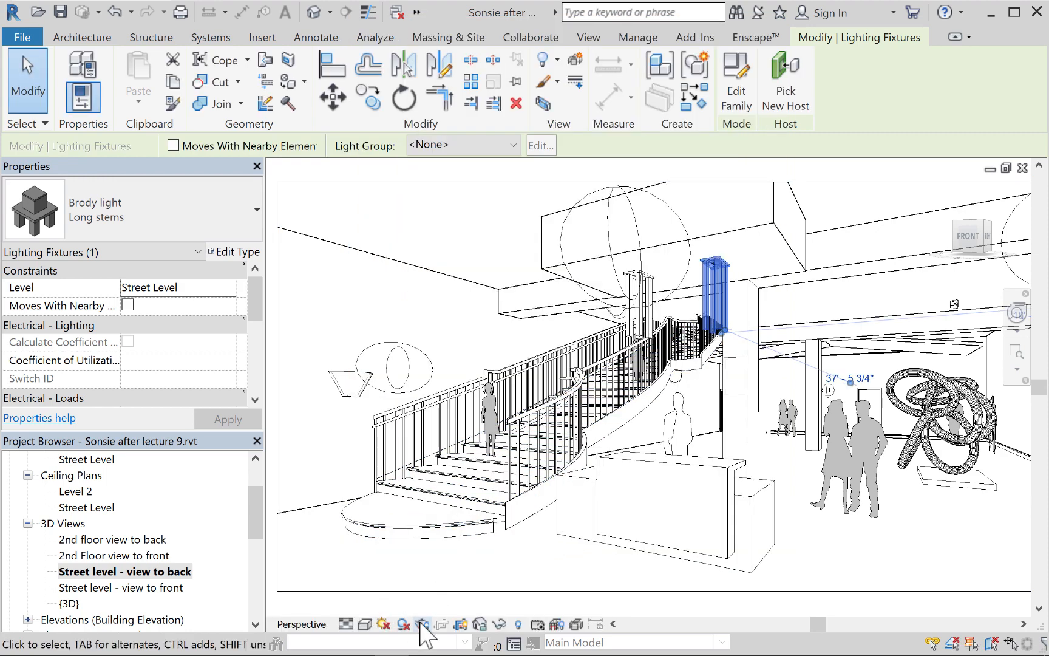
# Step: Enable region rendering for the perspective and reshape the render region around the uplight sconce and upper staircase, to about 157 by 67 pixels
pyautogui.click(404, 624)
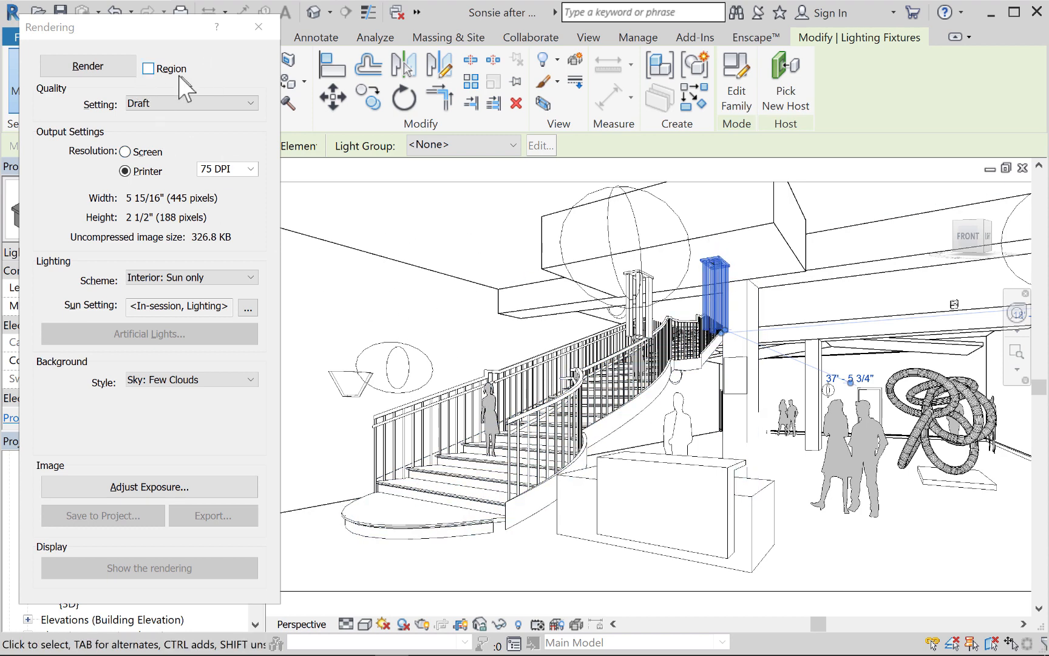
pyautogui.click(148, 68)
pyautogui.scroll(-1, 716, 377)
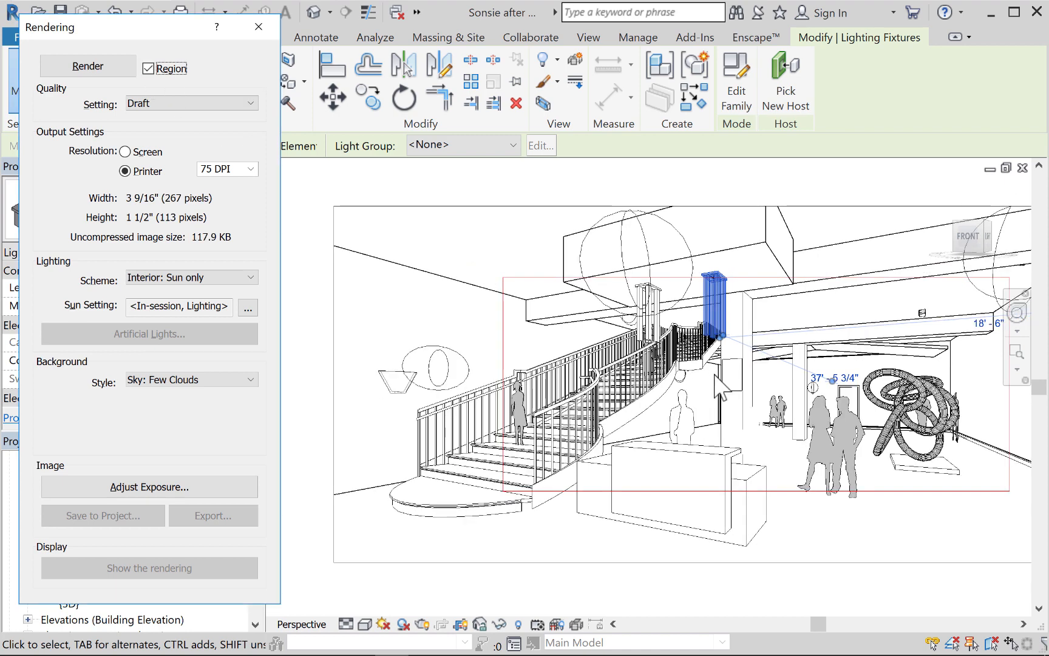
pyautogui.moveTo(715, 376); pyautogui.dragTo(659, 378, button='middle')
pyautogui.scroll(-1, 659, 379)
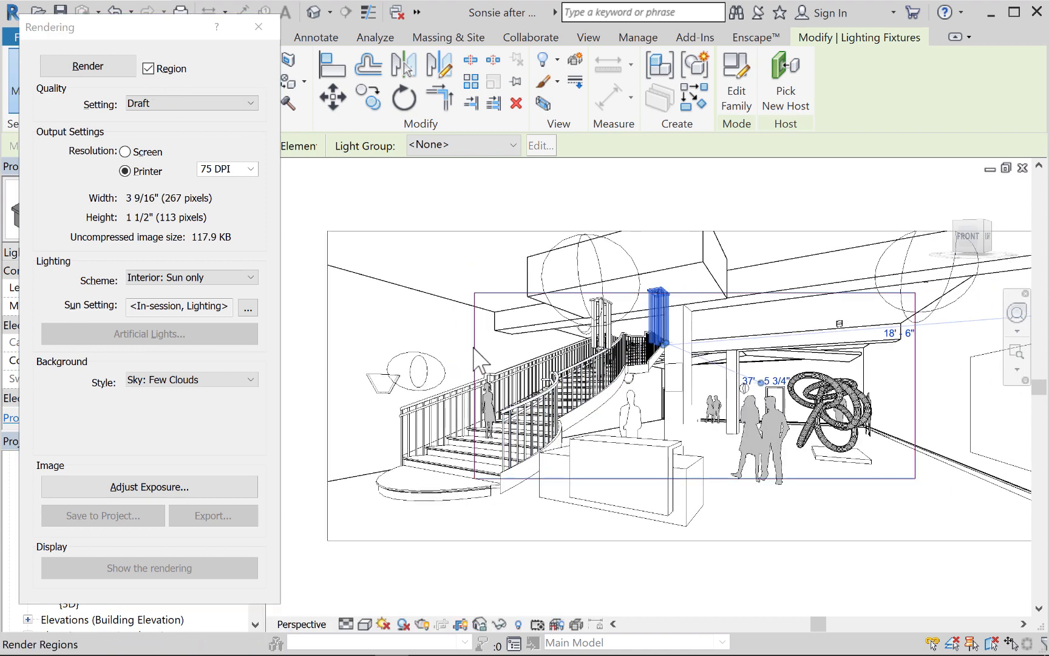
pyautogui.click(474, 358)
pyautogui.moveTo(474, 385); pyautogui.dragTo(354, 372)
pyautogui.moveTo(916, 480); pyautogui.dragTo(635, 395)
pyautogui.moveTo(633, 401); pyautogui.dragTo(620, 402)
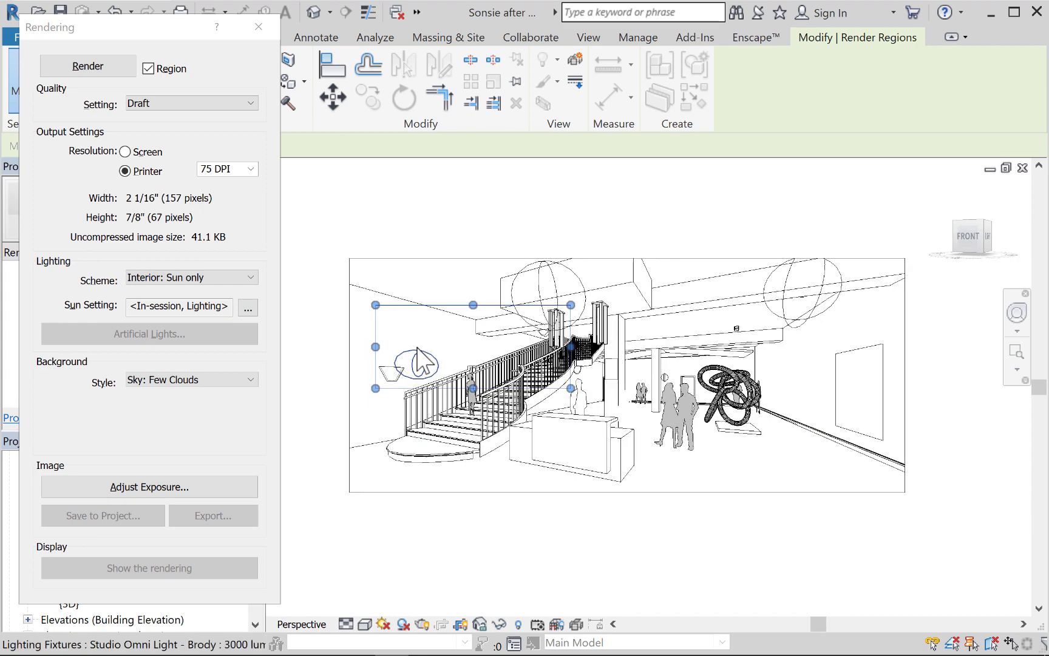
# Step: Render the region around the sconce and staircase, and close the rendering progress report
pyautogui.scroll(3, 425, 359)
pyautogui.scroll(2, 425, 361)
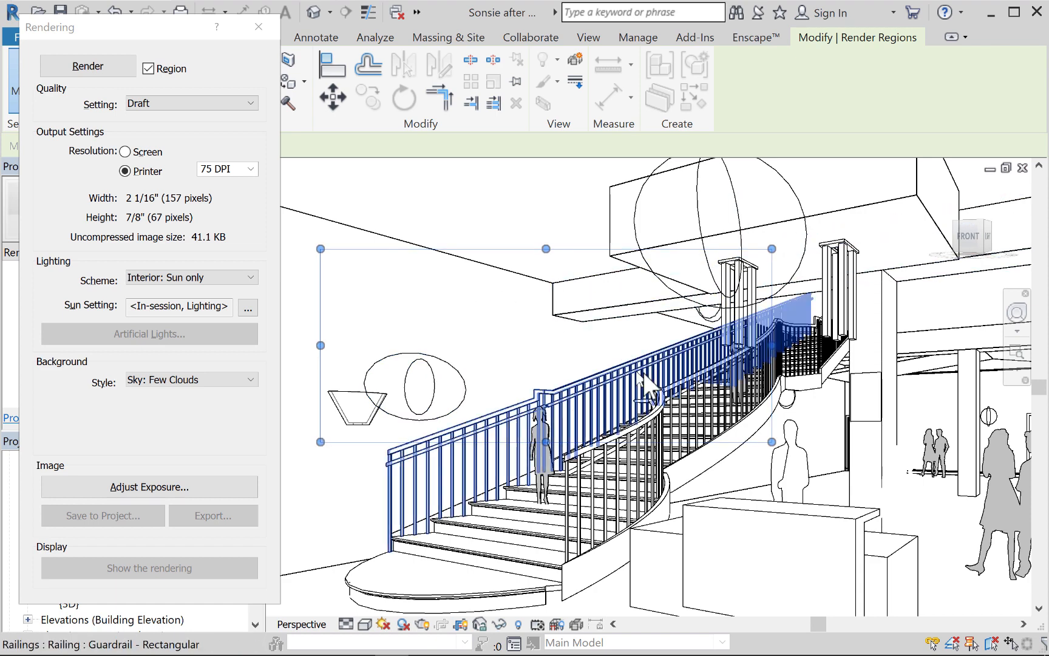
pyautogui.click(97, 66)
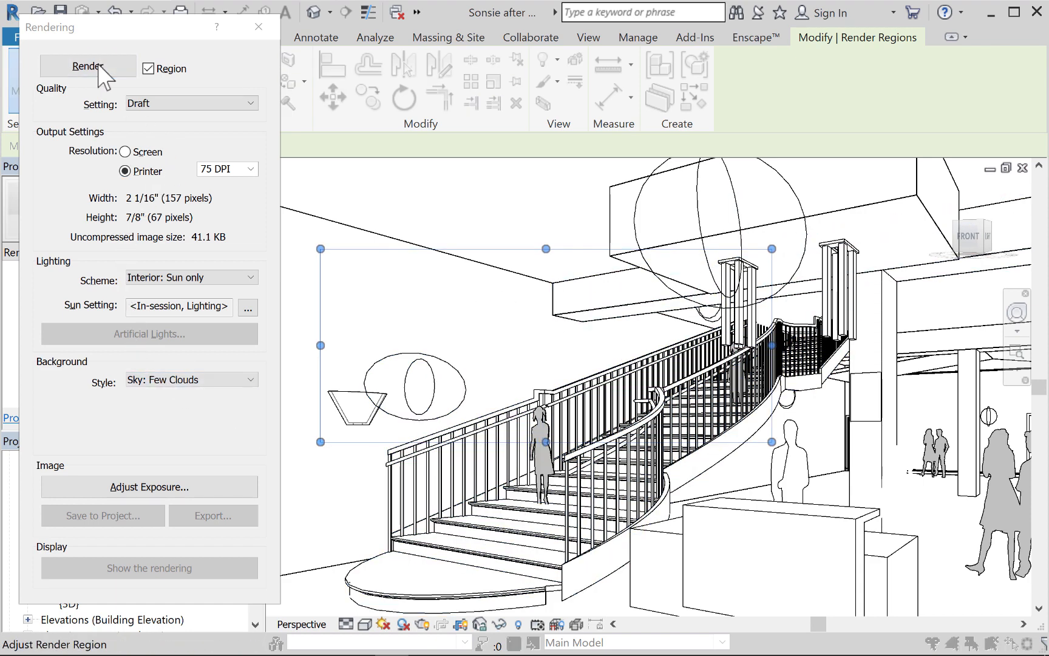
pyautogui.click(97, 65)
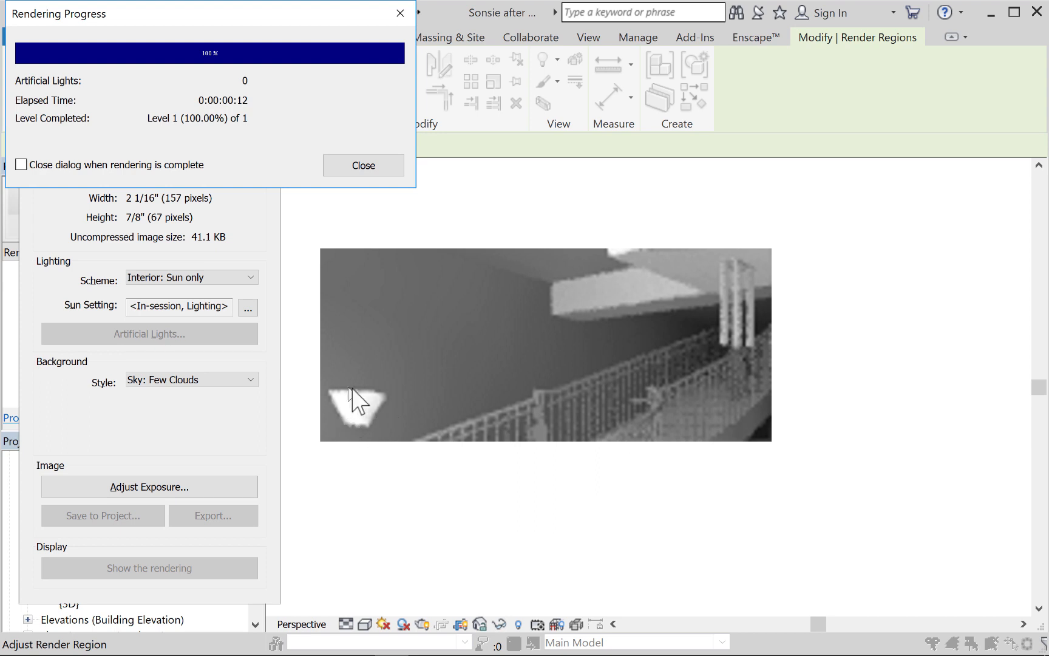
pyautogui.click(363, 171)
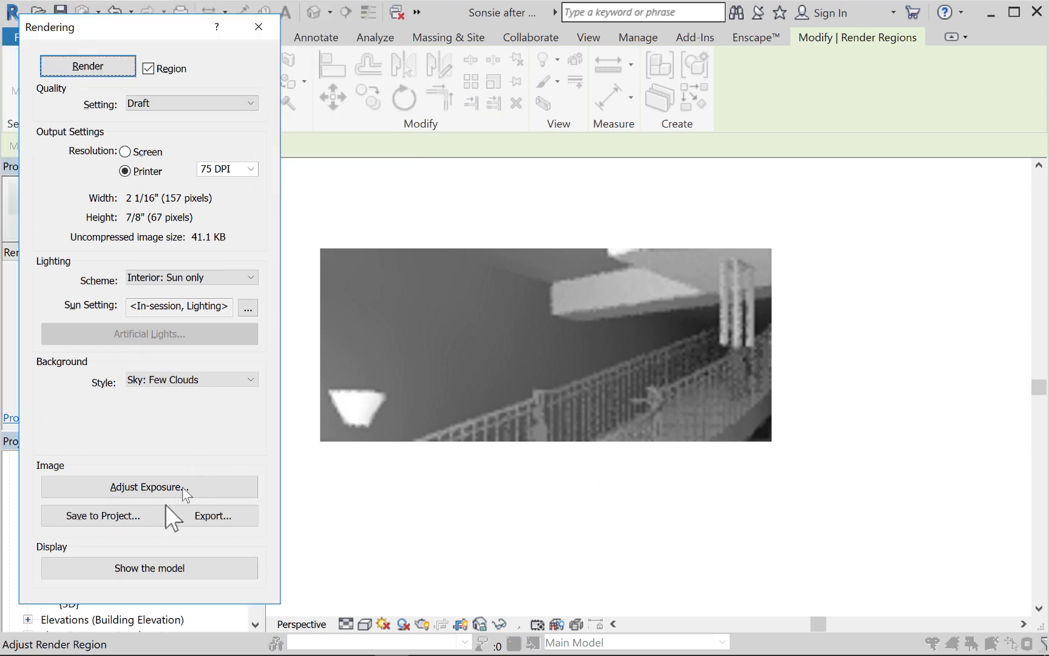
# Step: Raise the region rendering's saturation in the exposure settings to 1.95, then fine-tune it to 1.93
pyautogui.click(138, 489)
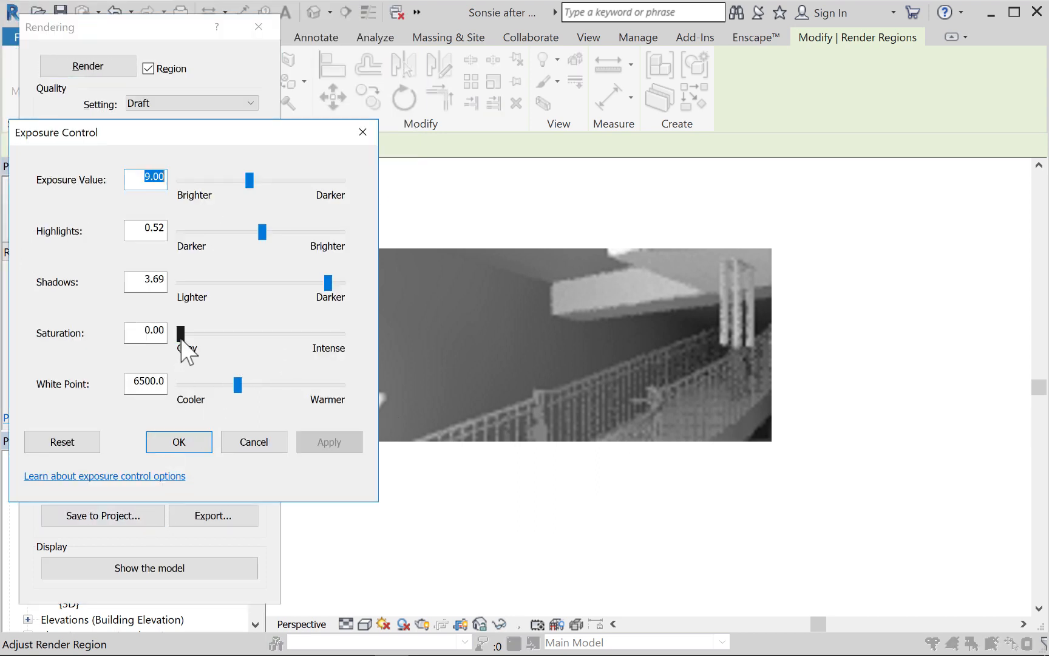
pyautogui.moveTo(181, 338); pyautogui.dragTo(244, 339)
pyautogui.click(331, 443)
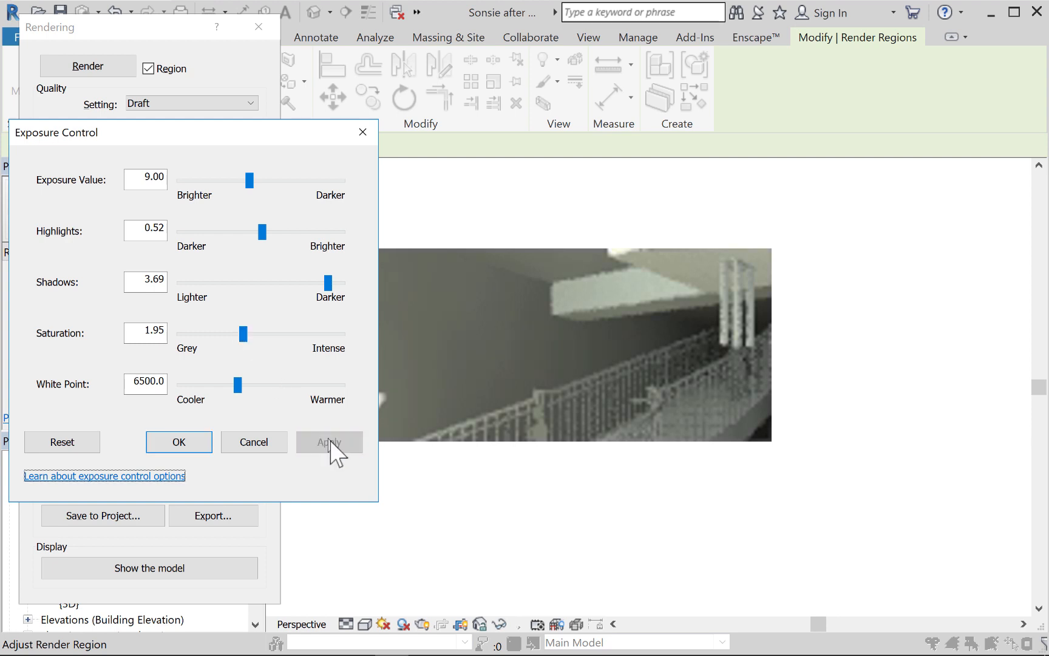
pyautogui.moveTo(244, 334); pyautogui.dragTo(242, 336)
pyautogui.moveTo(217, 131); pyautogui.dragTo(583, 471)
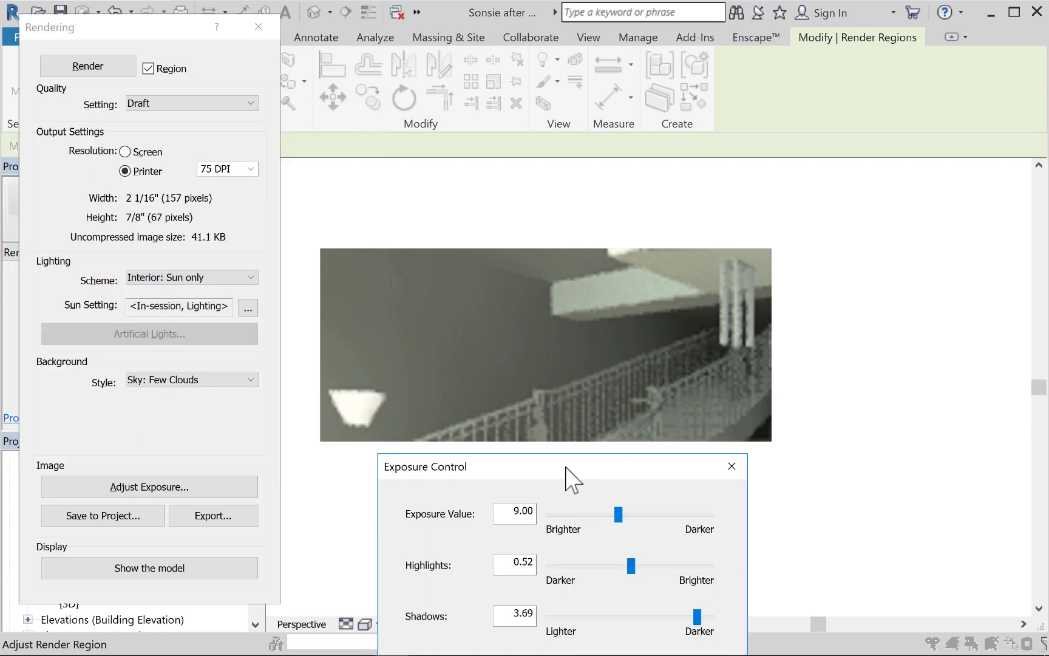
pyautogui.moveTo(567, 468); pyautogui.dragTo(251, 126)
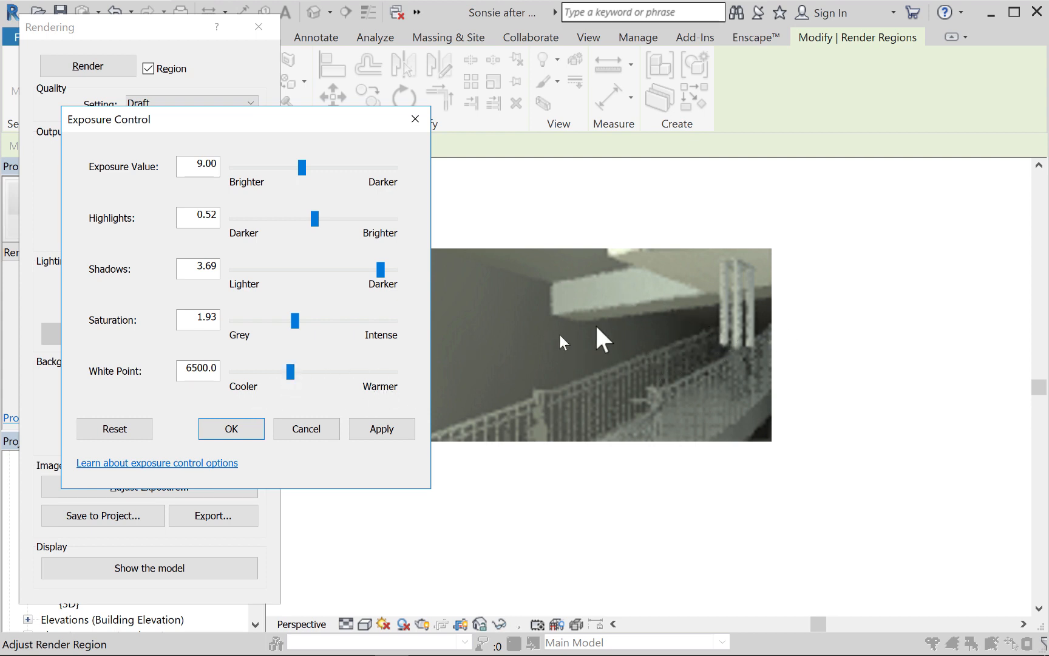
# Step: Try warmer white points of 13680 and 11490 on the rendering, then reset the exposure settings
pyautogui.moveTo(290, 373); pyautogui.dragTo(368, 381)
pyautogui.click(380, 427)
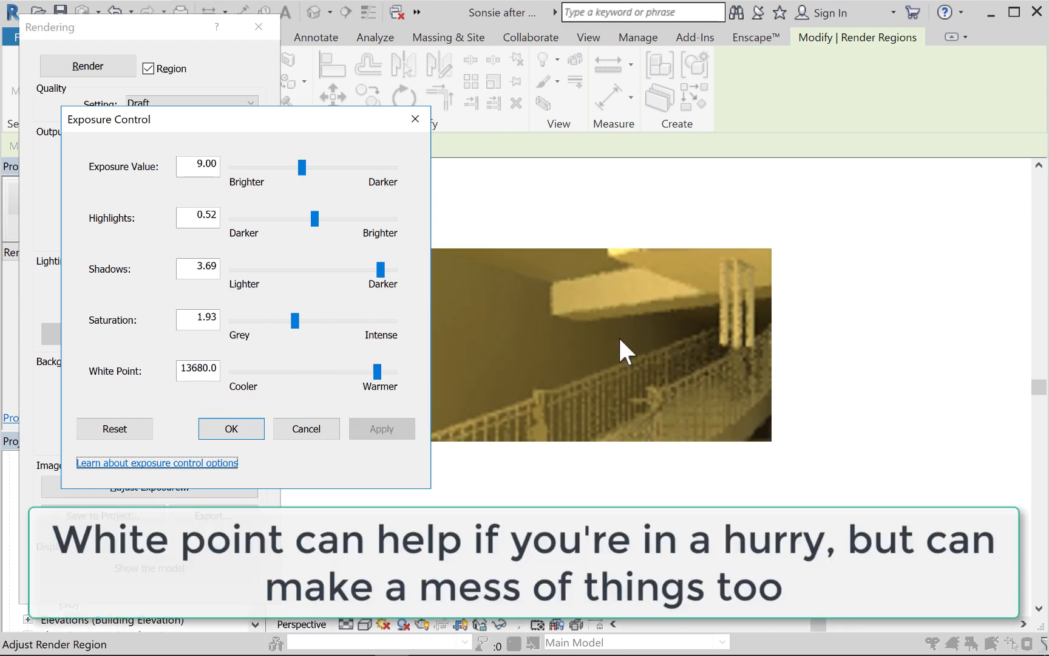
pyautogui.moveTo(258, 122); pyautogui.dragTo(212, 123)
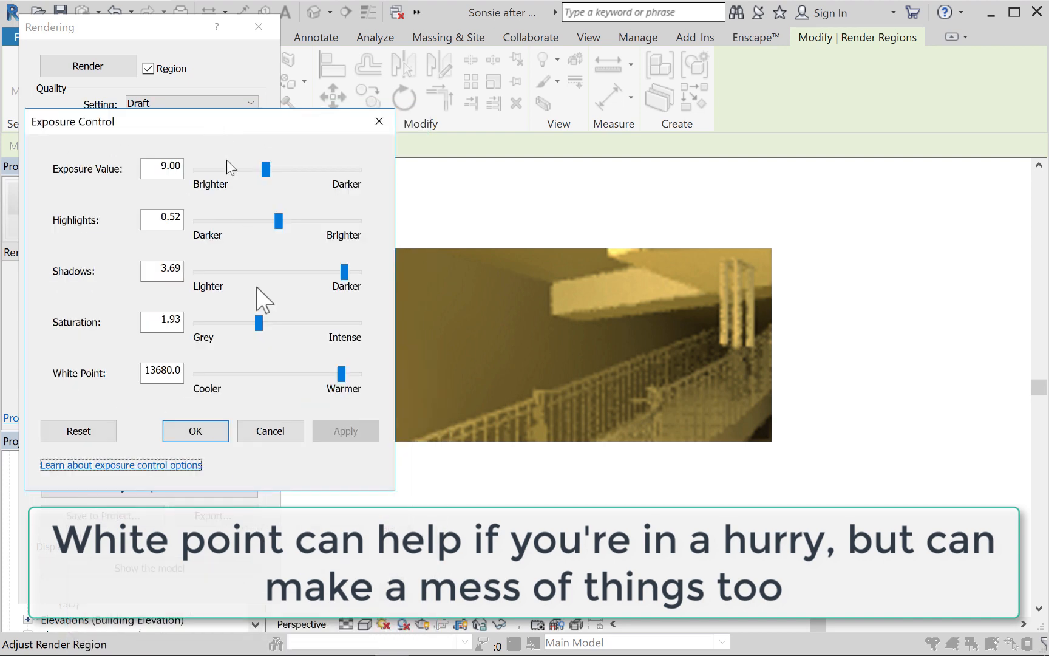
pyautogui.moveTo(342, 378); pyautogui.dragTo(314, 381)
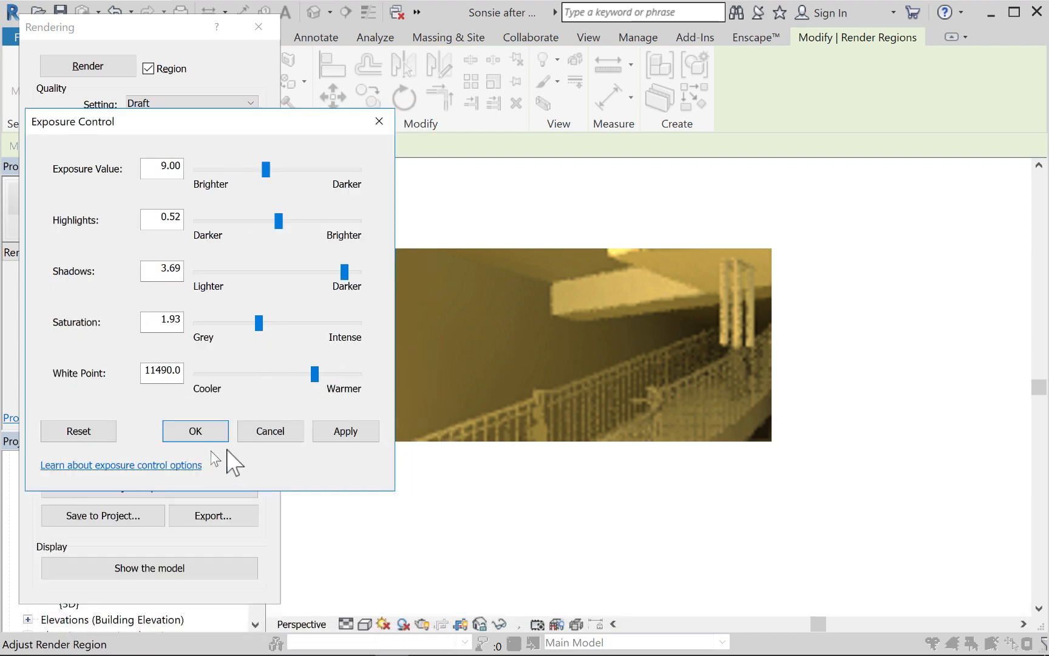
pyautogui.click(89, 433)
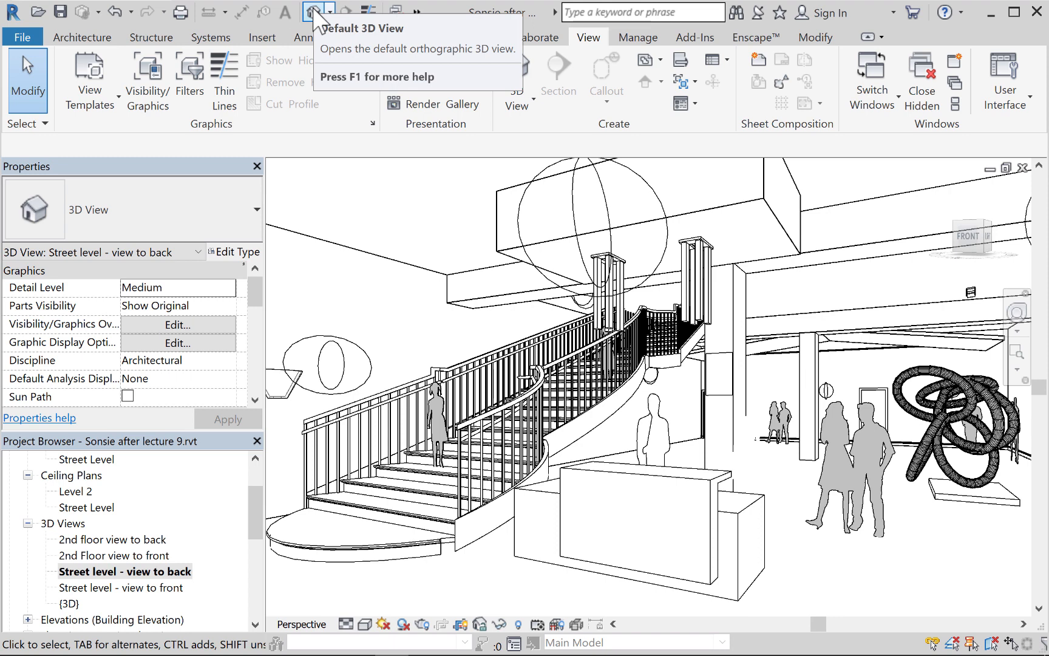
# Step: Open the default 3D view as the only open window and show the street-level interior in the Shaded visual style
pyautogui.click(314, 12)
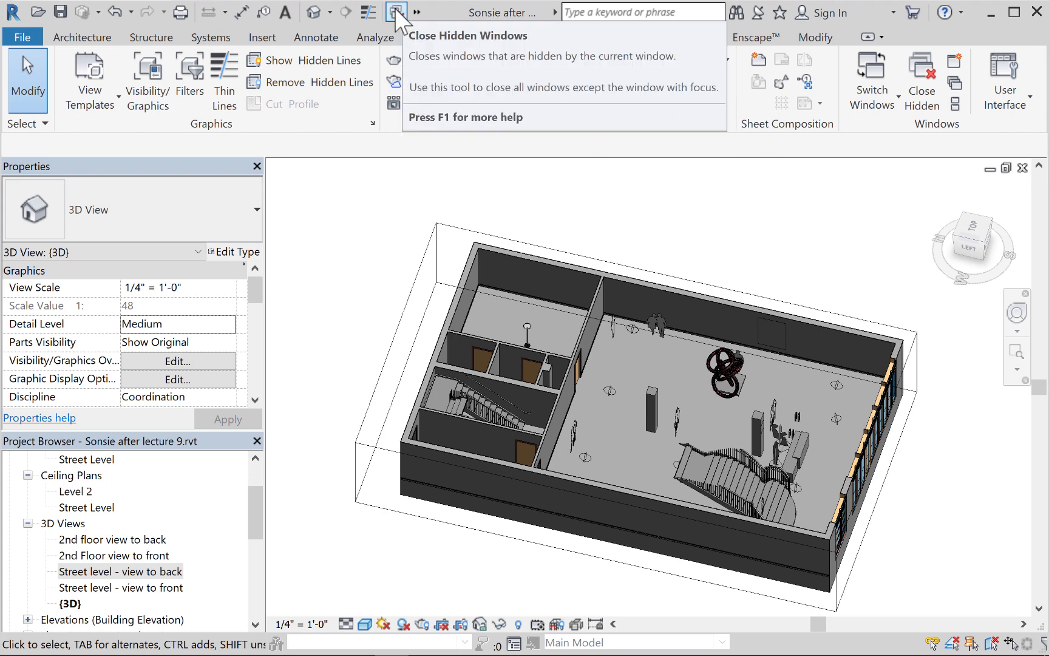
pyautogui.click(397, 12)
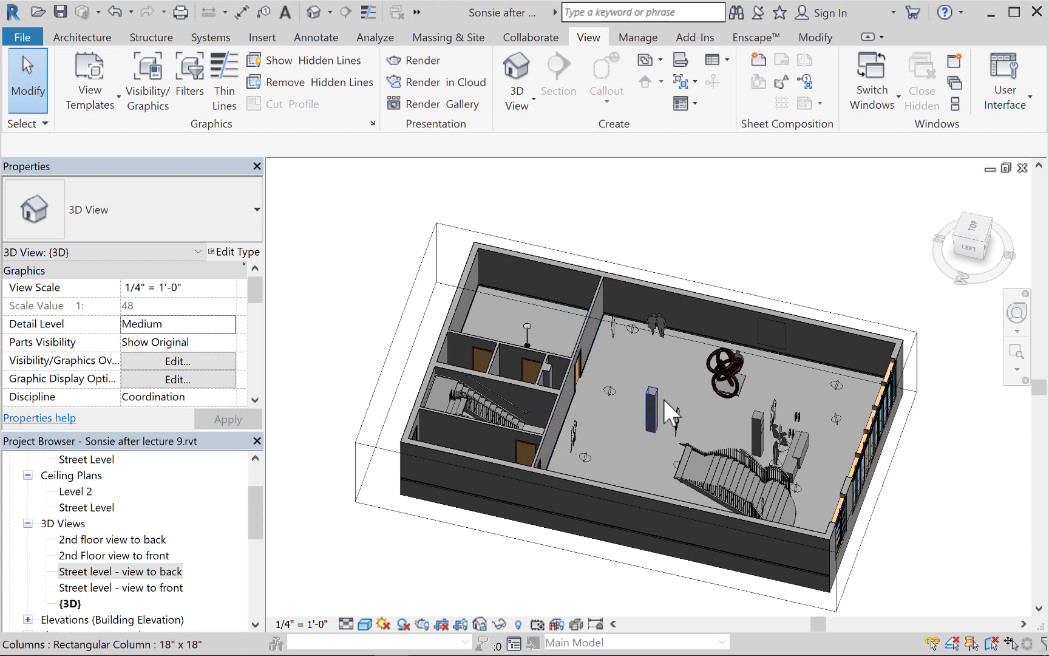
pyautogui.keyDown('shift'); pyautogui.moveTo(707, 404); pyautogui.dragTo(392, 404, button='middle'); pyautogui.keyUp('shift')
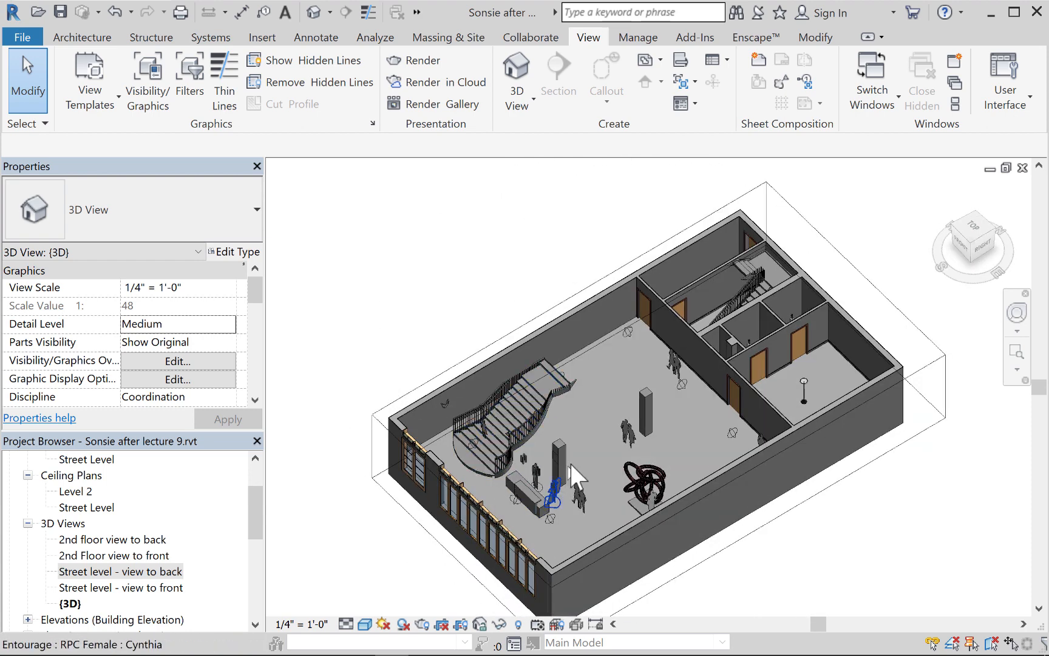
pyautogui.scroll(2, 581, 461)
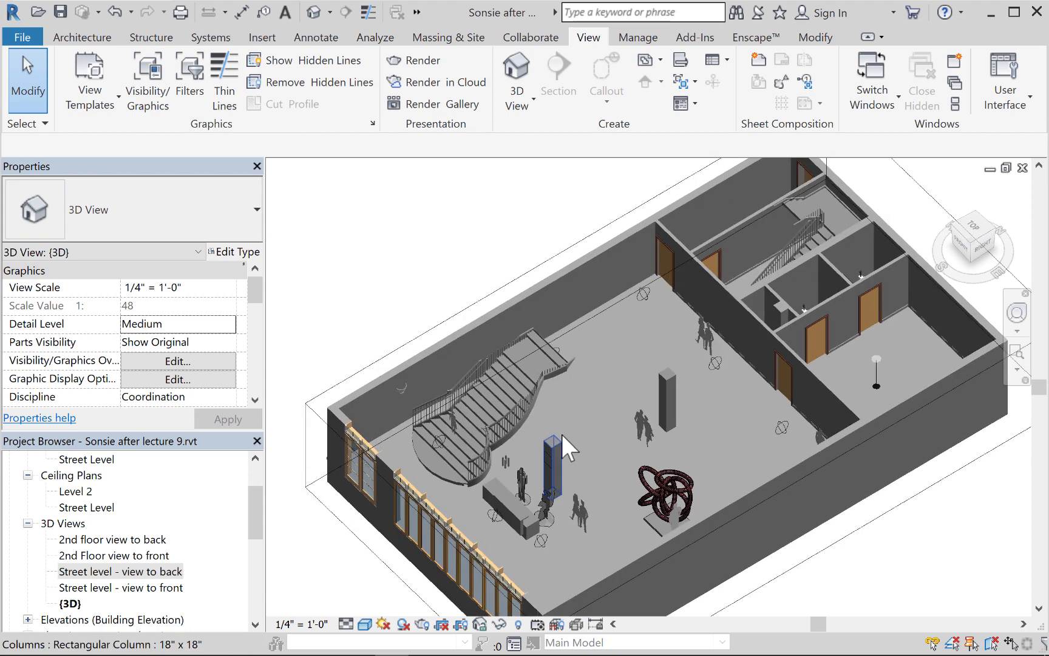
pyautogui.scroll(4, 562, 435)
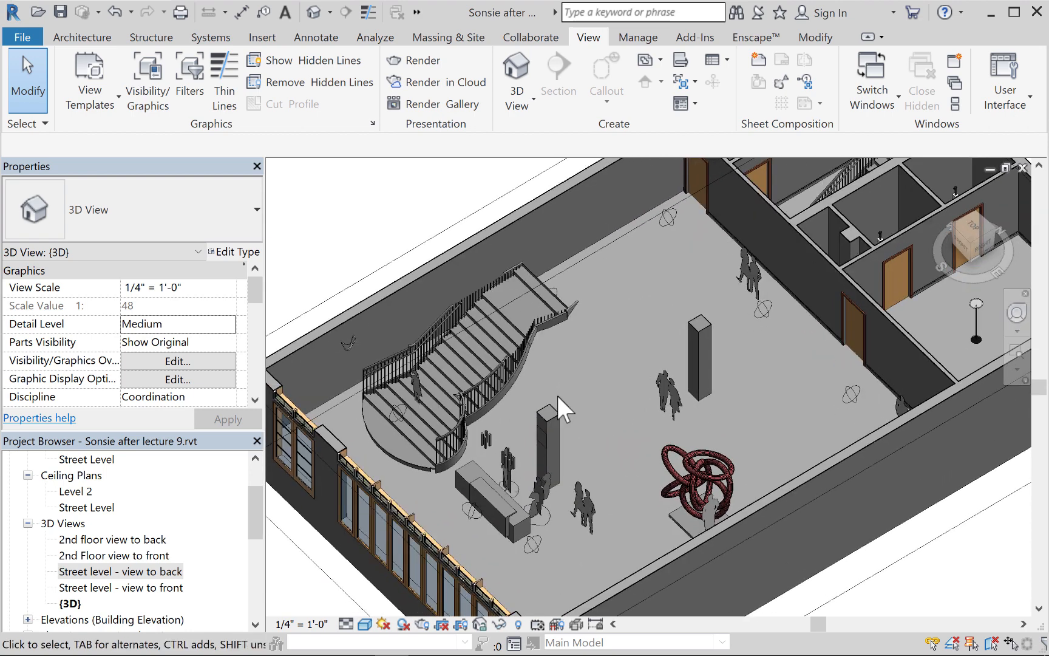
pyautogui.click(365, 624)
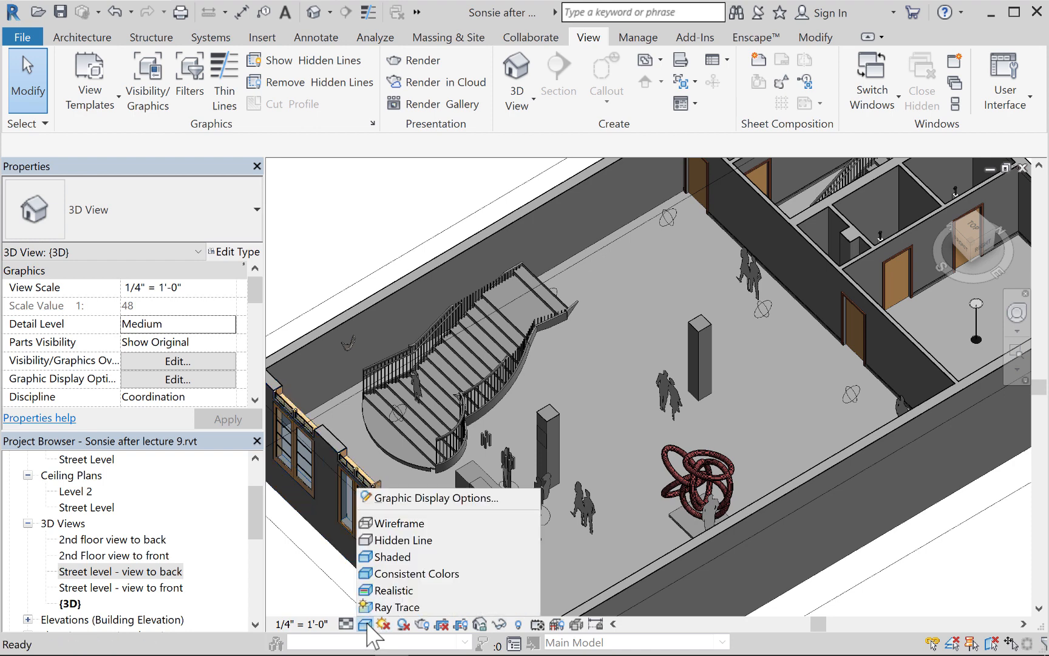
pyautogui.click(391, 554)
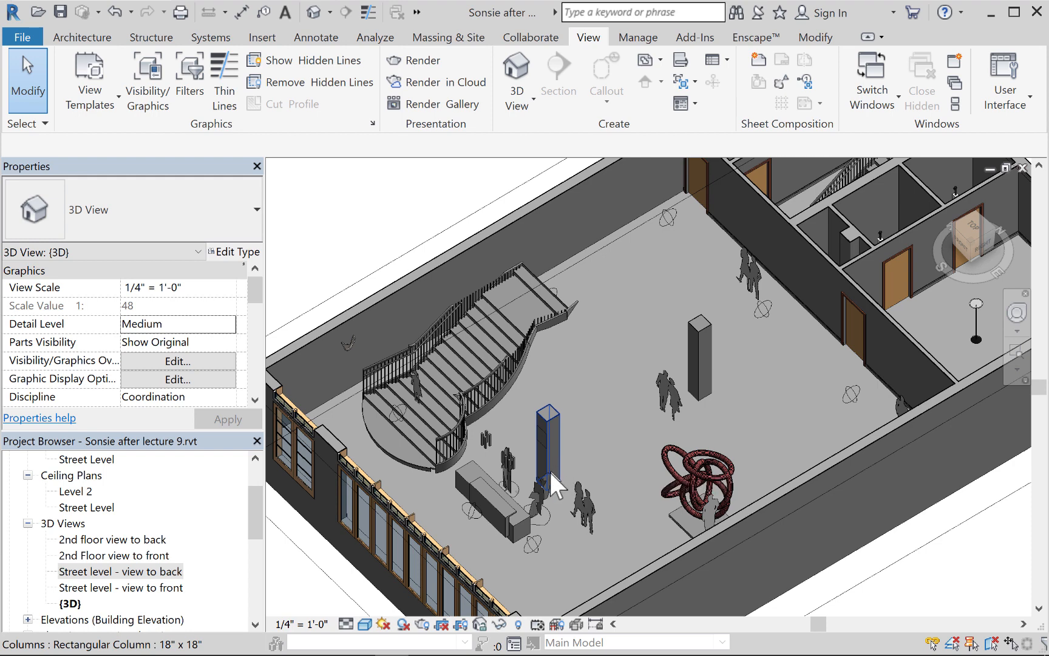
# Step: Assign the AB front desk white material to the Base color parameter of the front desk's type
pyautogui.scroll(5, 499, 507)
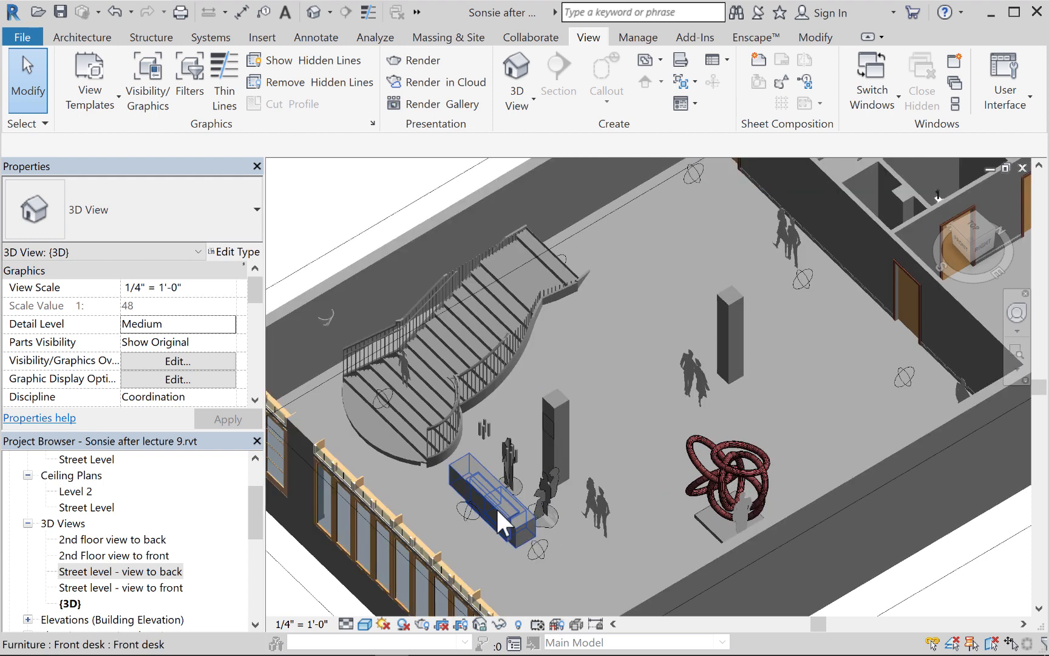
pyautogui.click(499, 513)
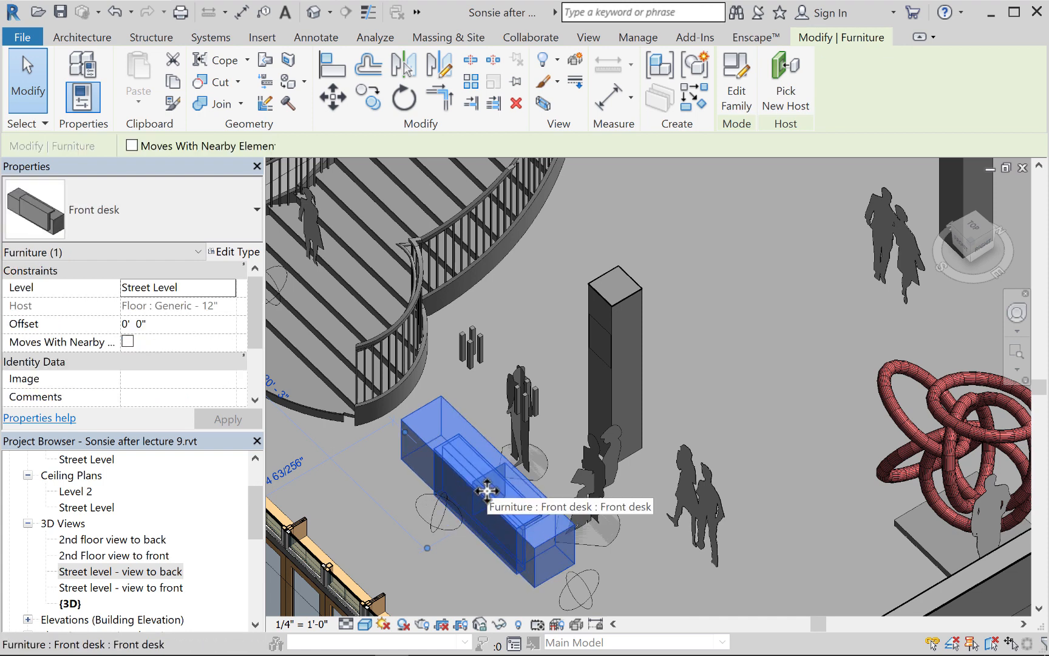
pyautogui.click(237, 250)
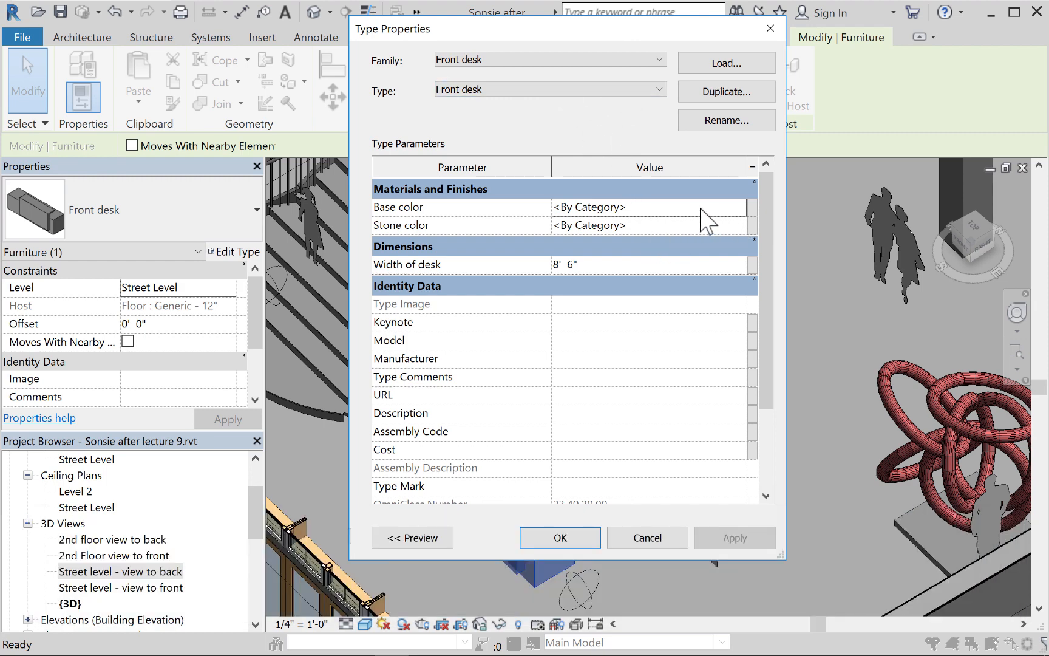
pyautogui.click(708, 206)
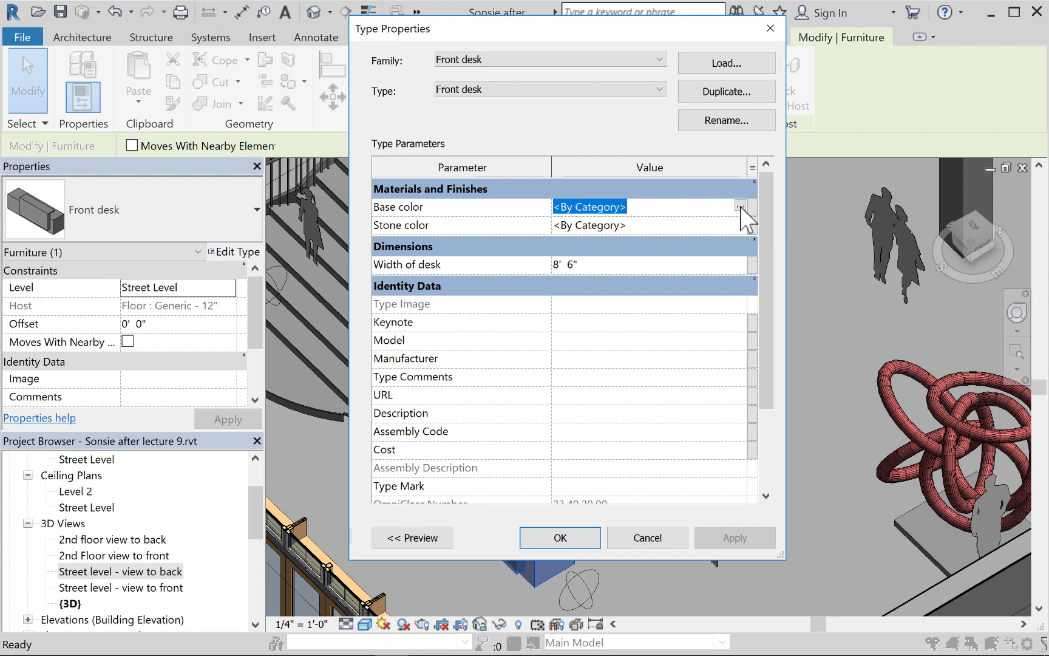
pyautogui.click(739, 206)
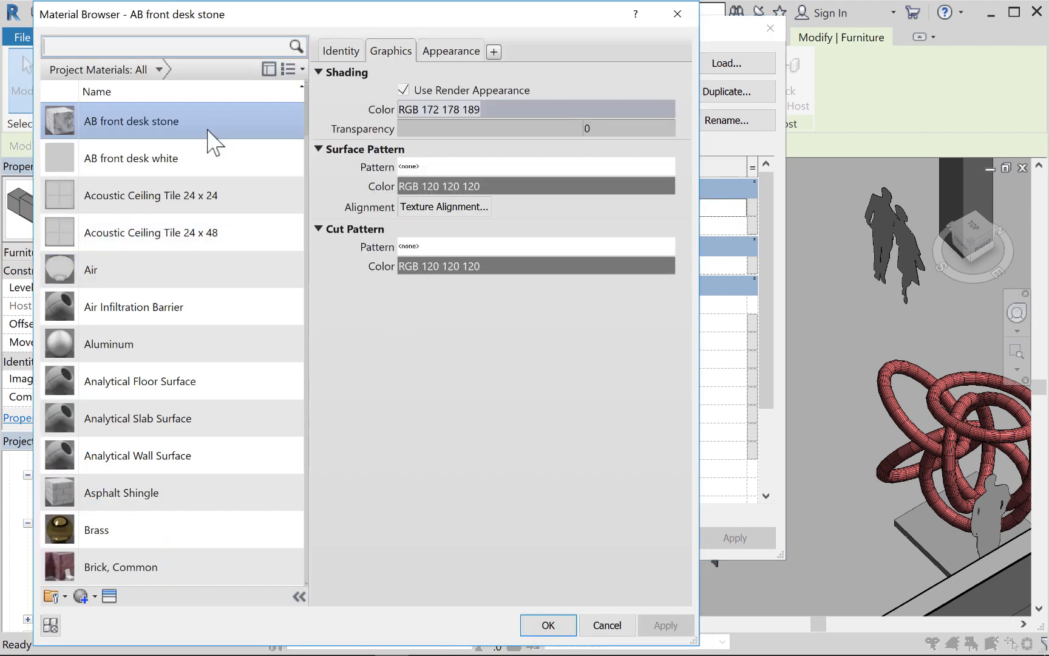
pyautogui.click(171, 158)
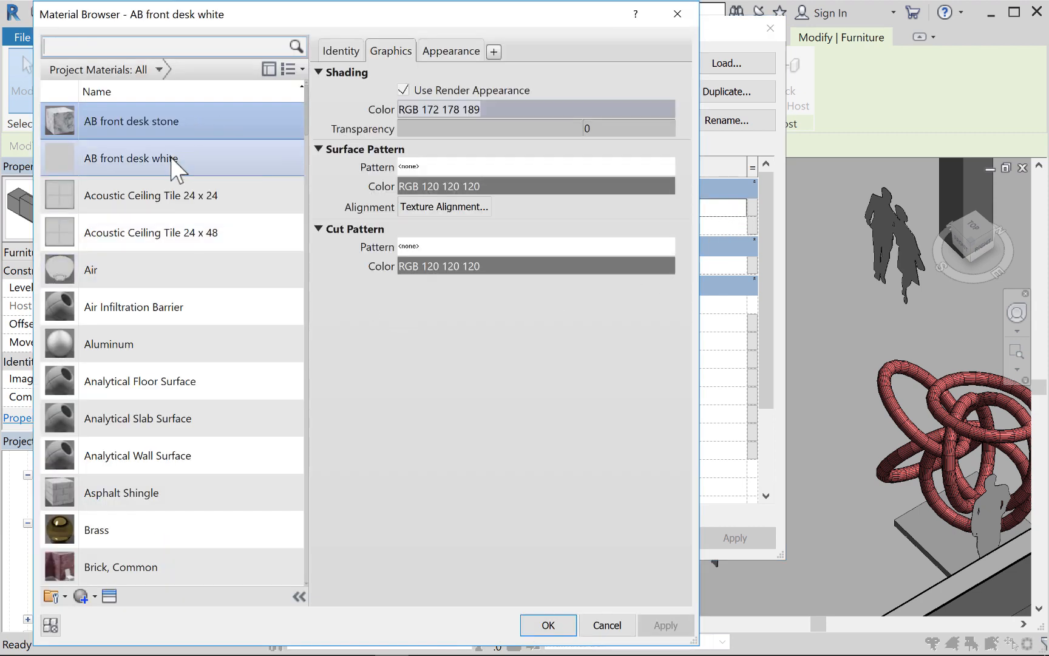
pyautogui.click(549, 626)
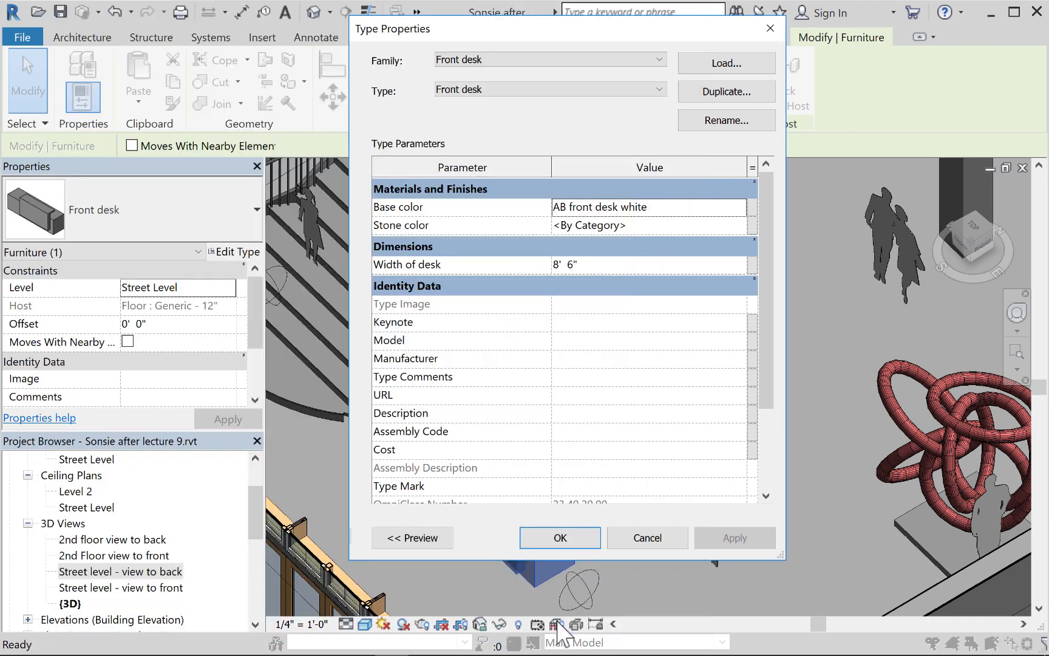
# Step: Assign AB front desk stone to the front desk type's Stone color, apply the type changes and deselect the desk
pyautogui.click(735, 226)
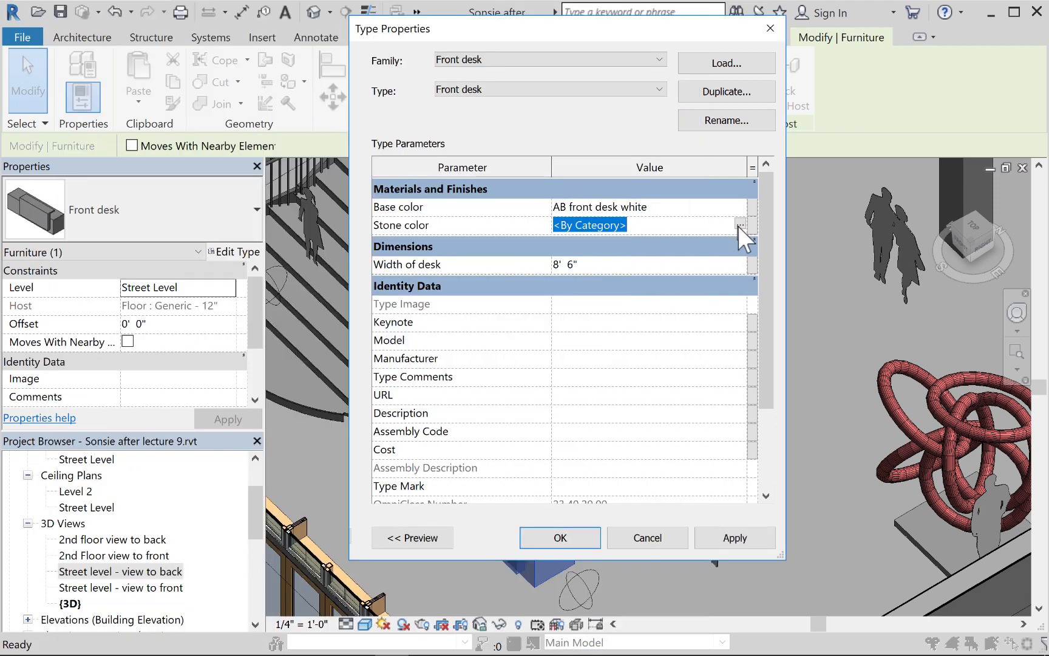
pyautogui.click(740, 224)
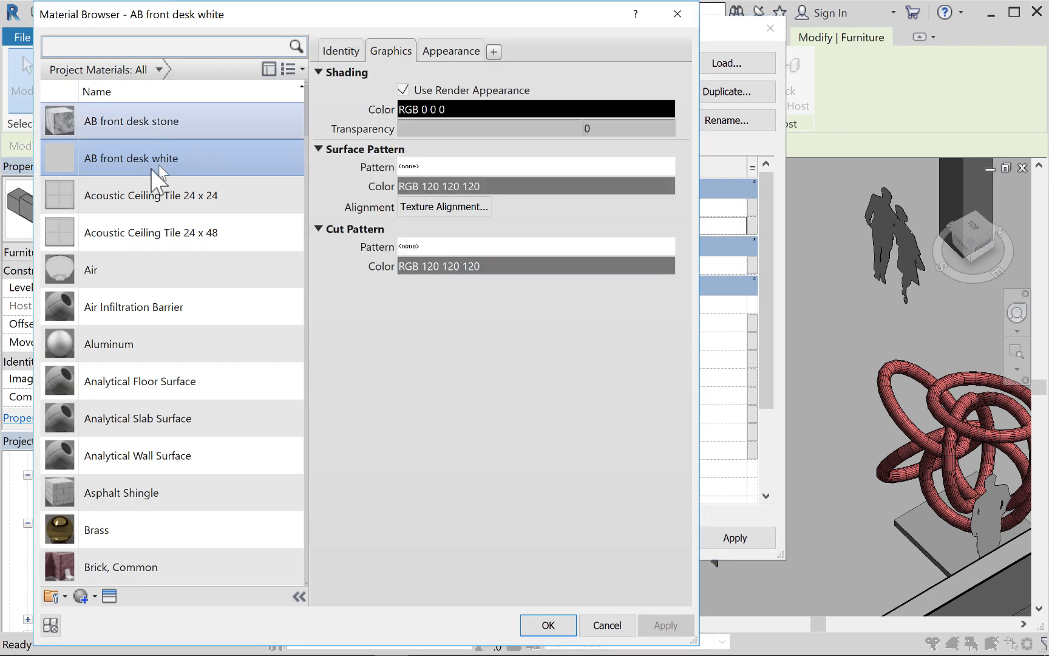
pyautogui.click(140, 123)
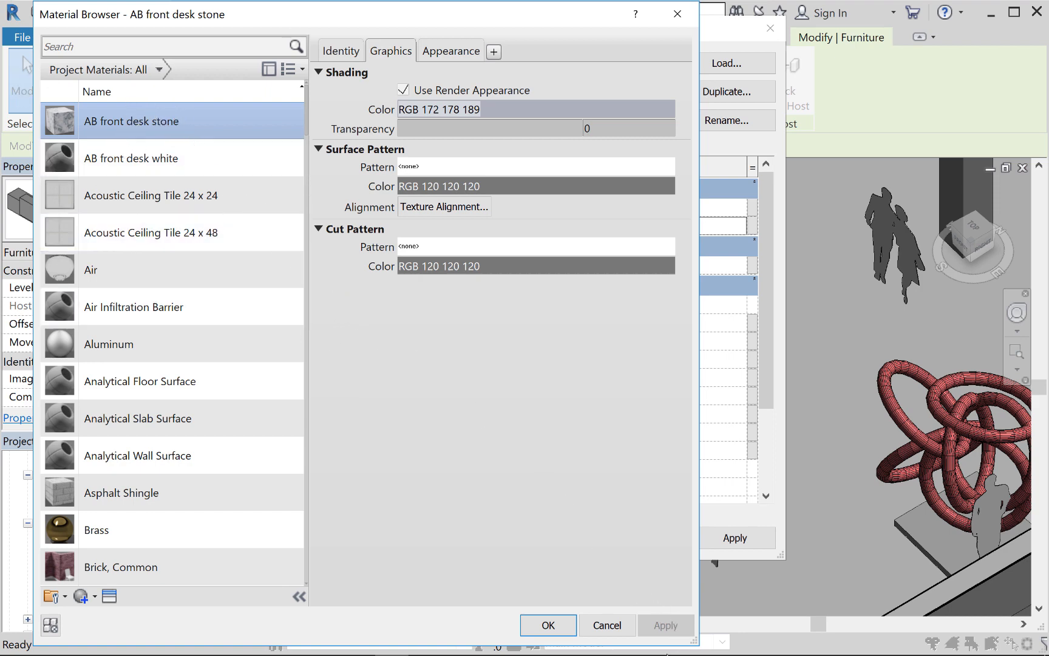
pyautogui.click(548, 626)
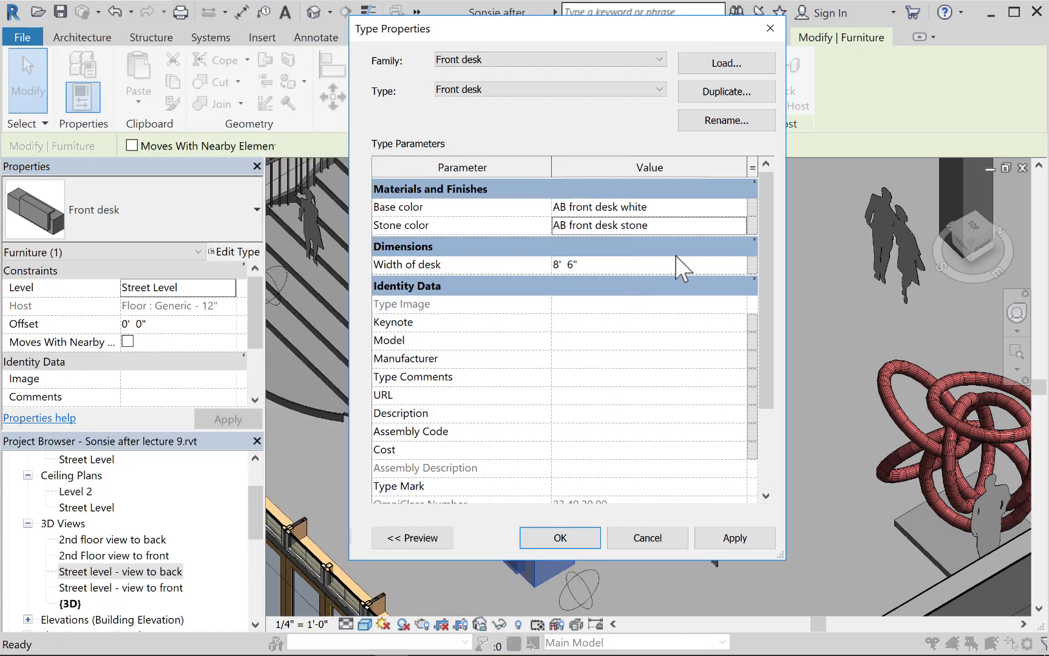
pyautogui.click(730, 538)
pyautogui.click(571, 540)
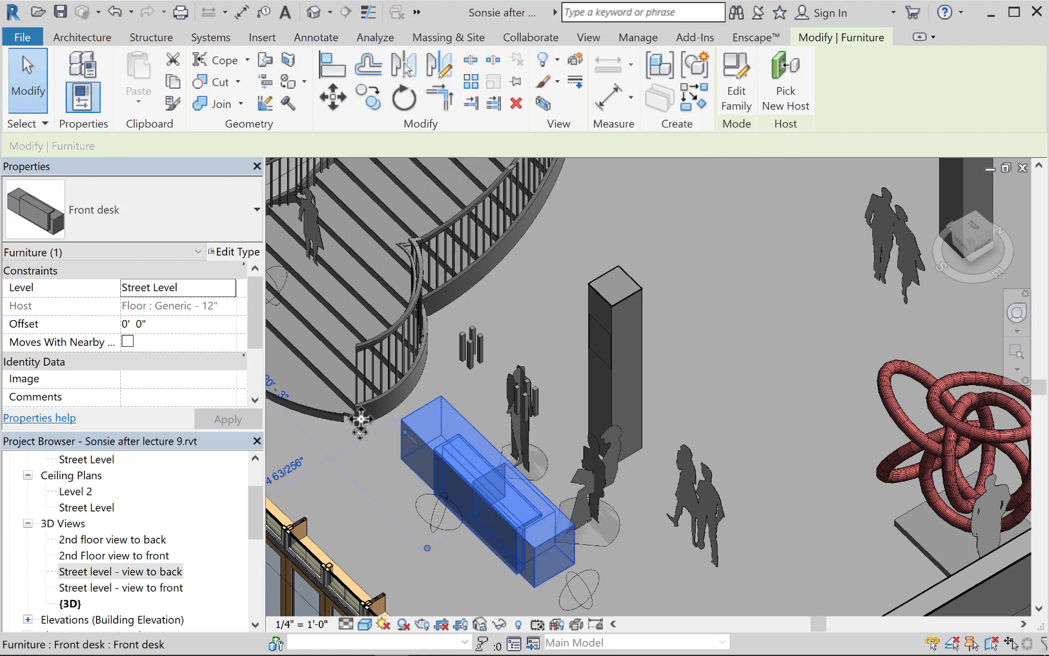
pyautogui.click(363, 473)
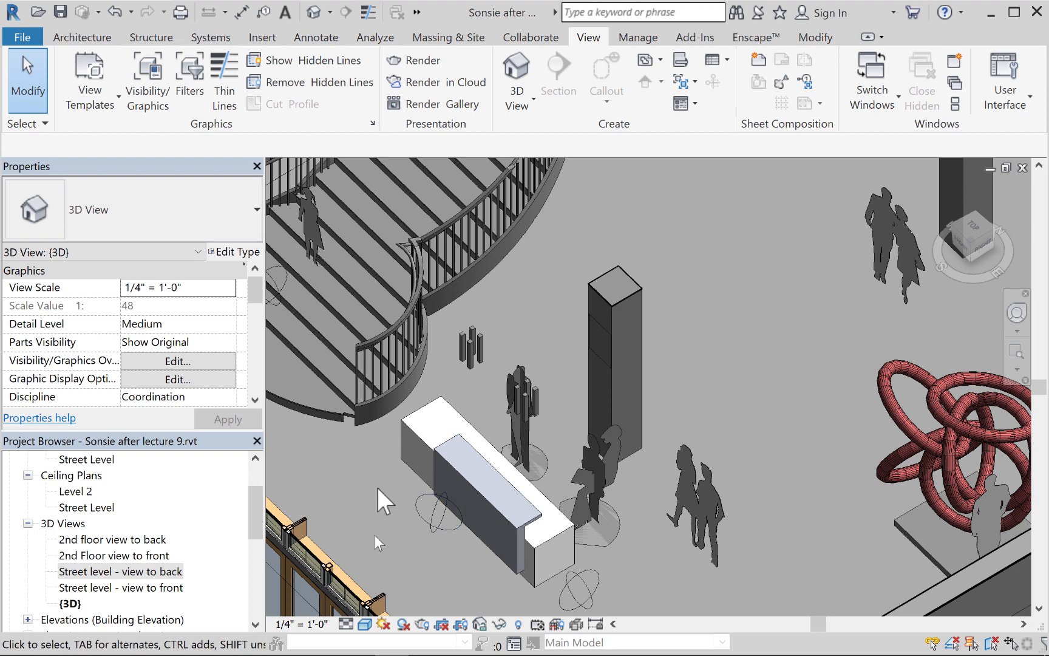
# Step: Set the Flange material to Brass in the type properties of the Brody light near the front desk
pyautogui.click(472, 358)
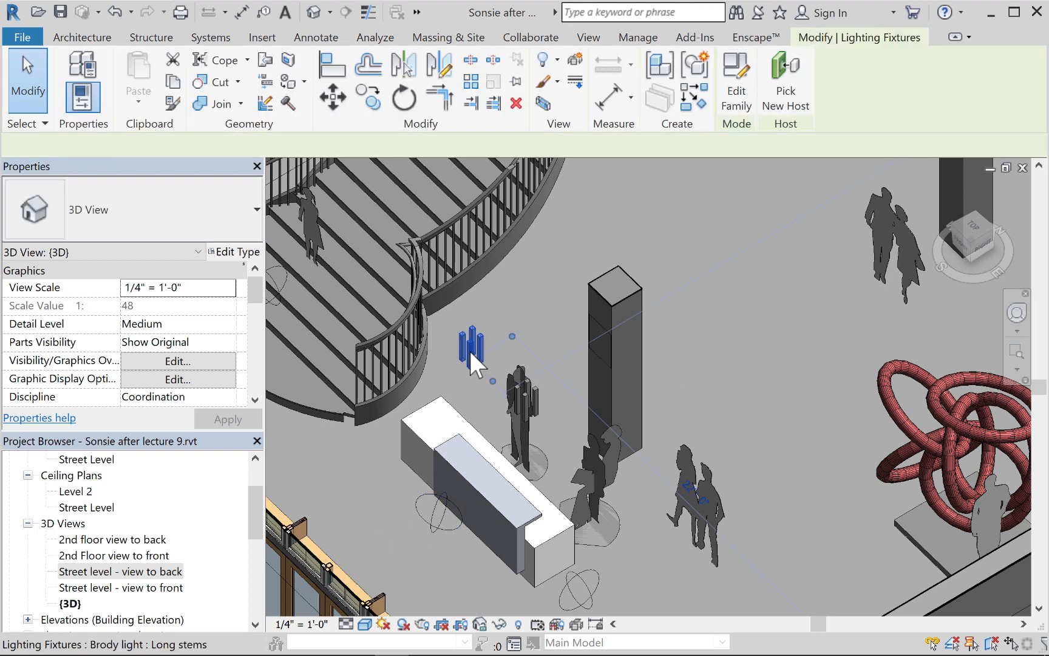
pyautogui.click(233, 253)
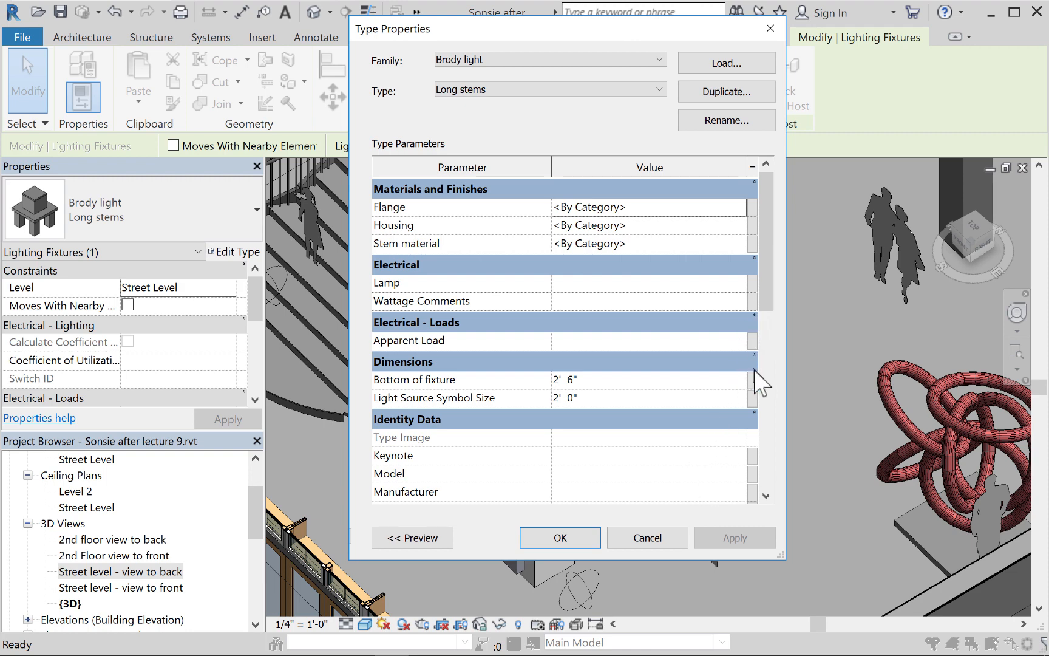
pyautogui.click(704, 210)
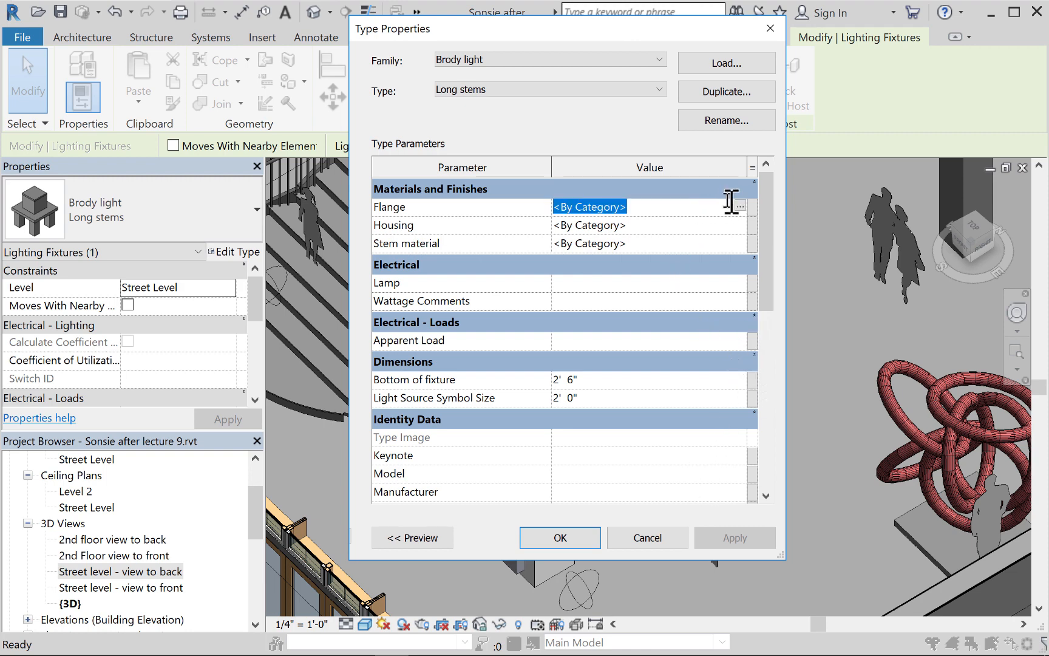
pyautogui.click(739, 206)
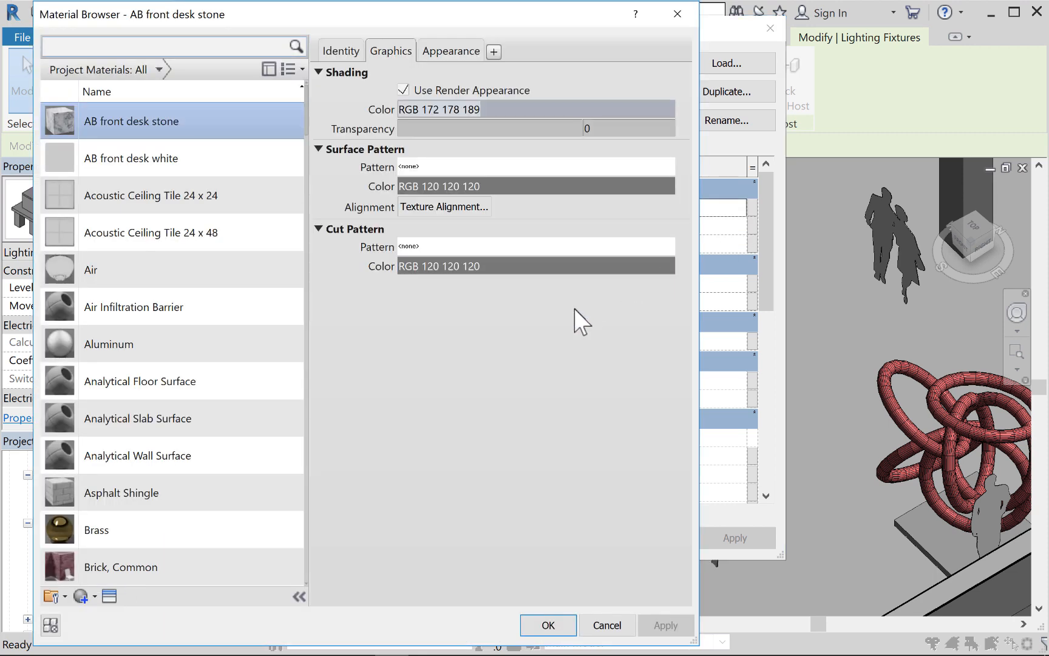
pyautogui.click(133, 522)
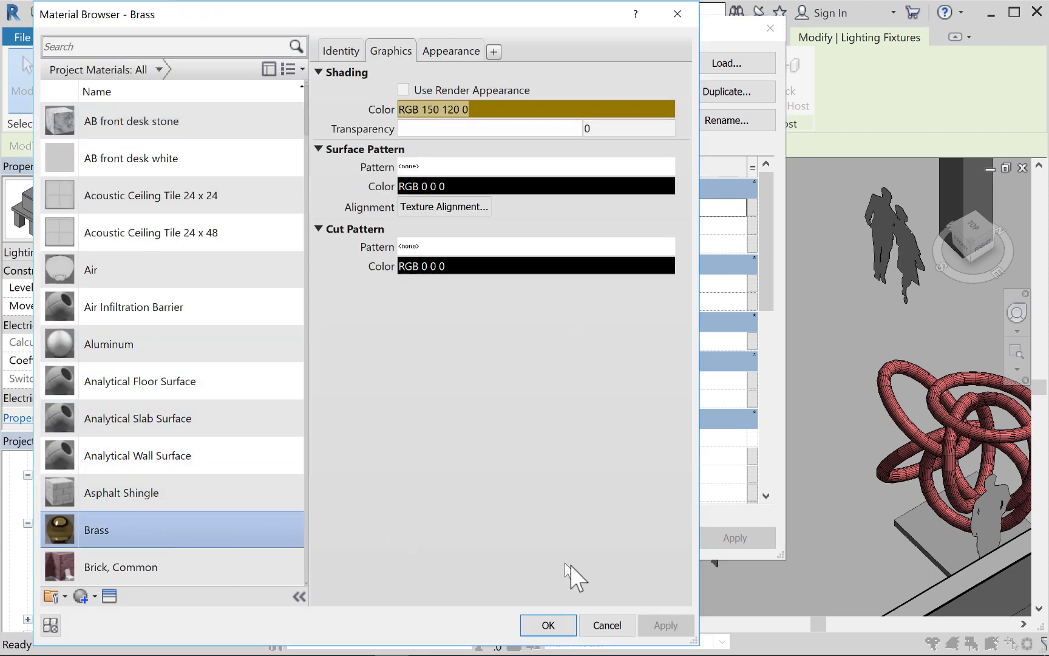
pyautogui.click(548, 625)
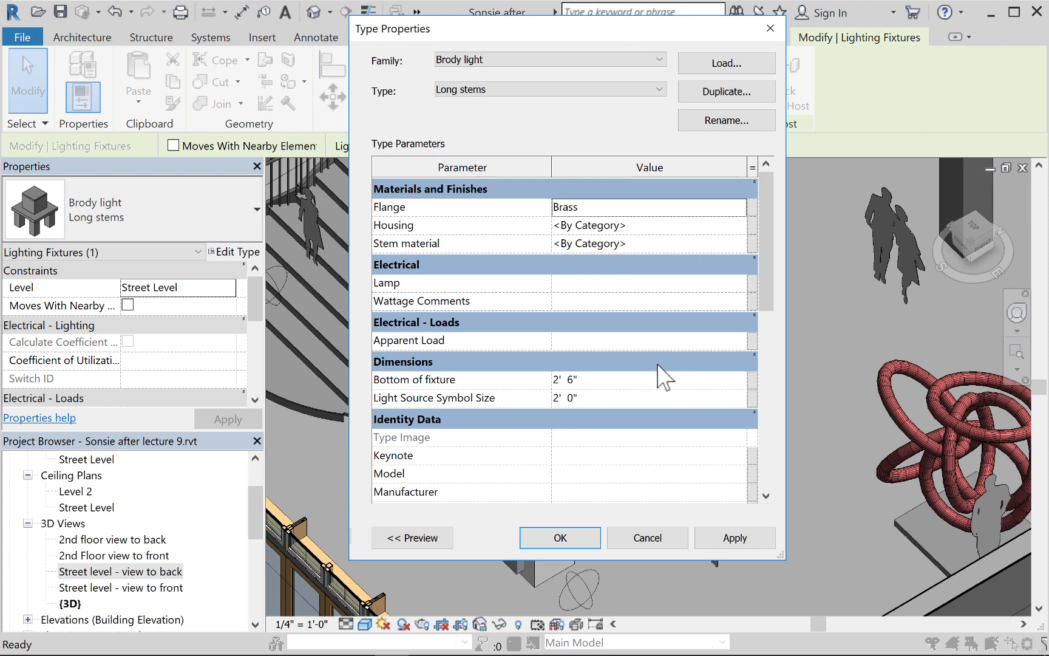
# Step: Set the Housing material of the Brody light's Long stems type to Brass
pyautogui.click(714, 226)
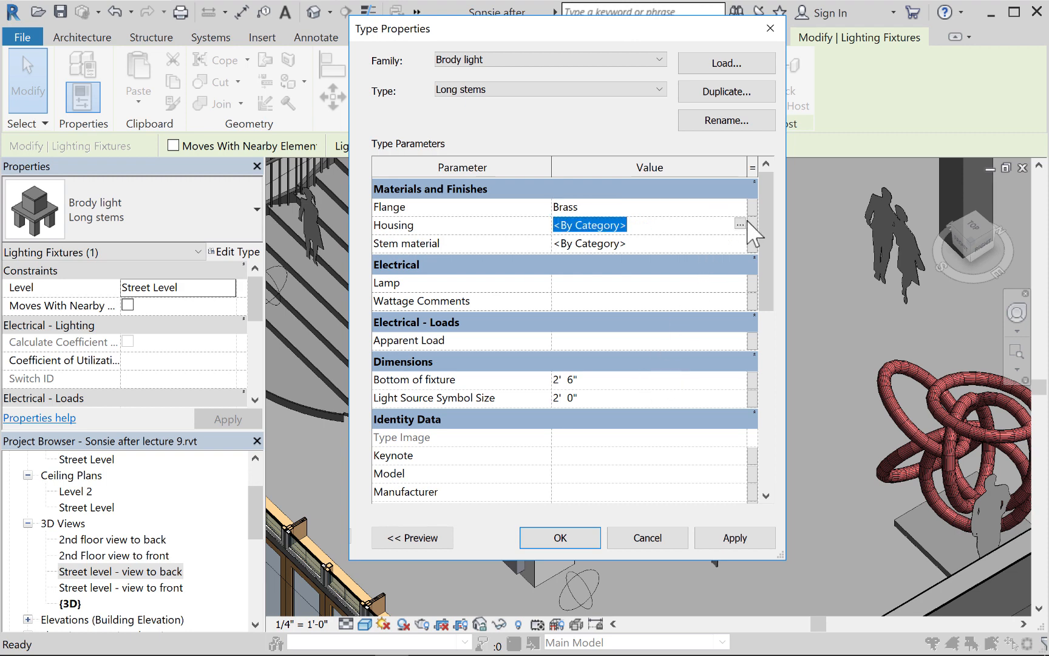
pyautogui.click(752, 226)
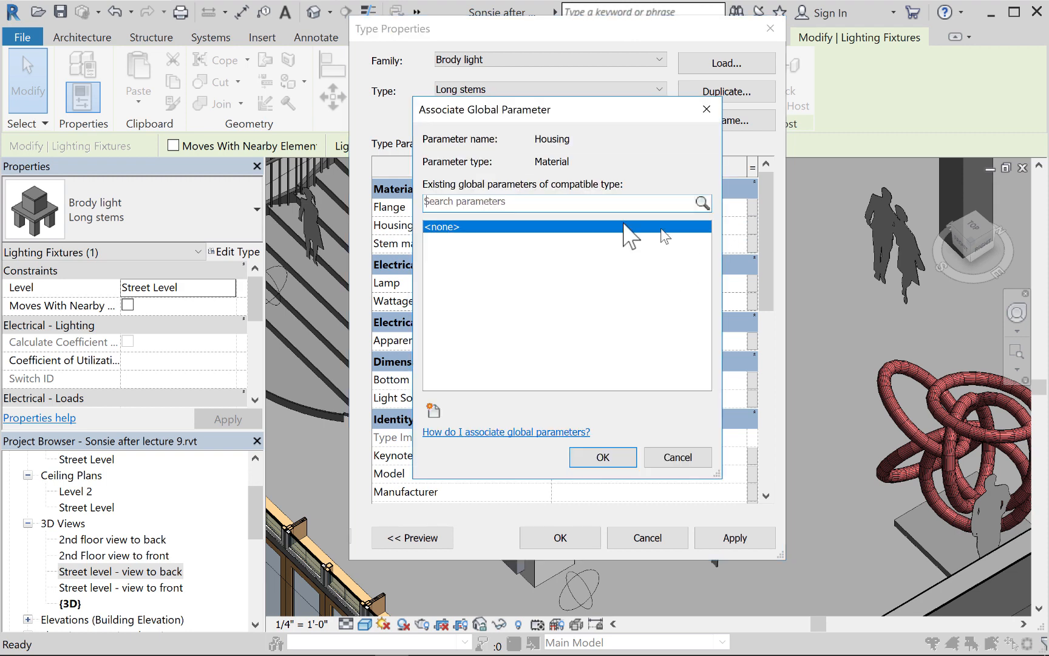
pyautogui.click(665, 457)
pyautogui.click(727, 227)
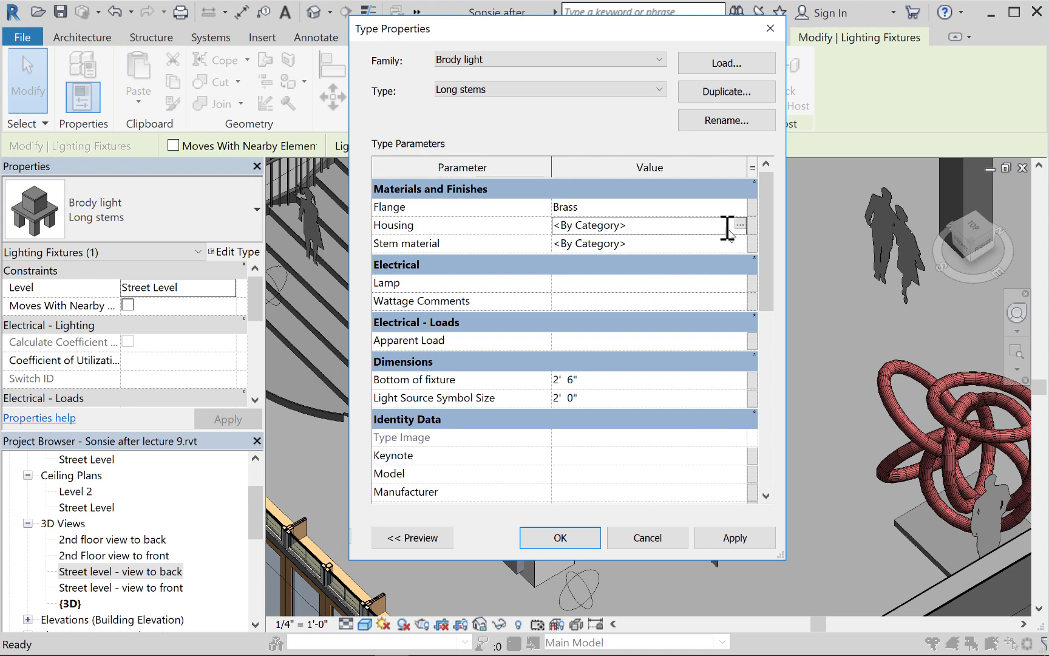
pyautogui.click(740, 223)
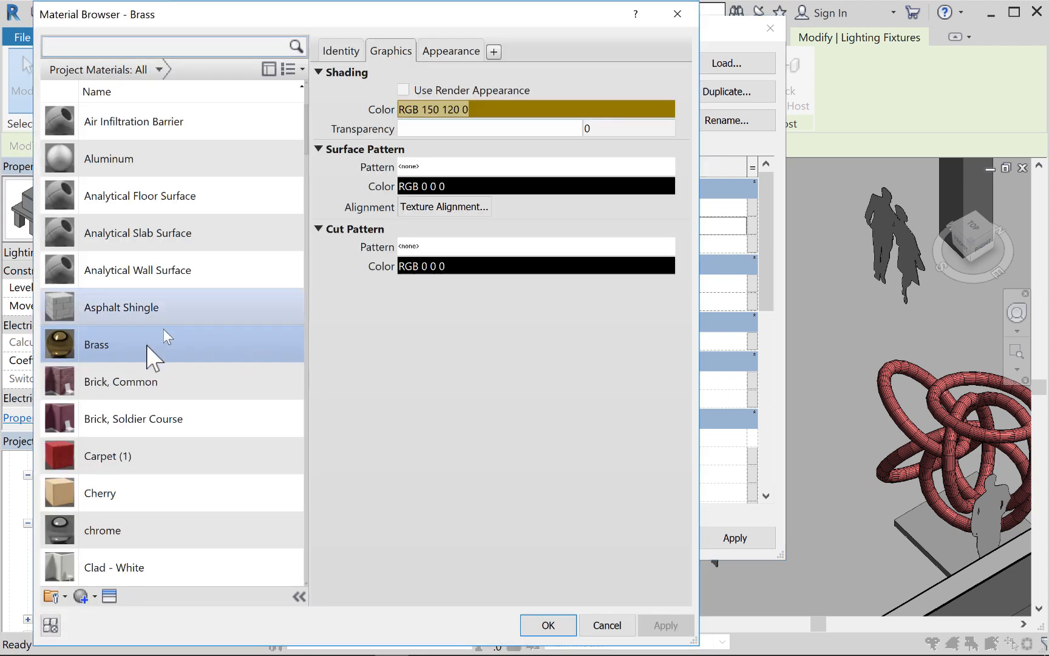
pyautogui.doubleClick(107, 338)
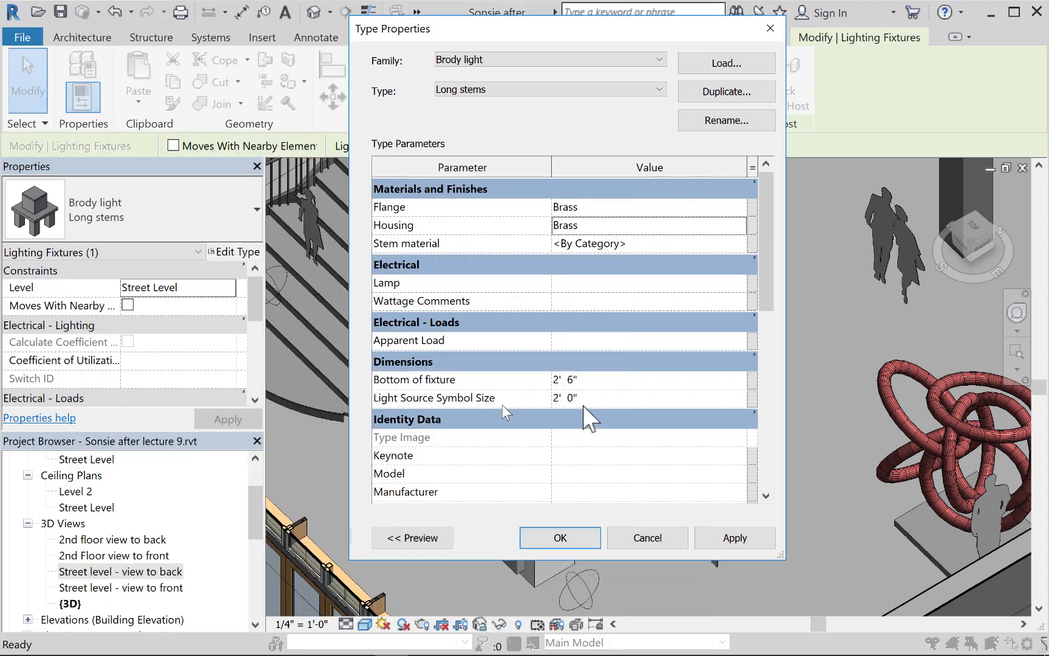
# Step: Set the Stem material of the Long stems type to Brass and apply the type changes
pyautogui.click(730, 242)
pyautogui.click(740, 243)
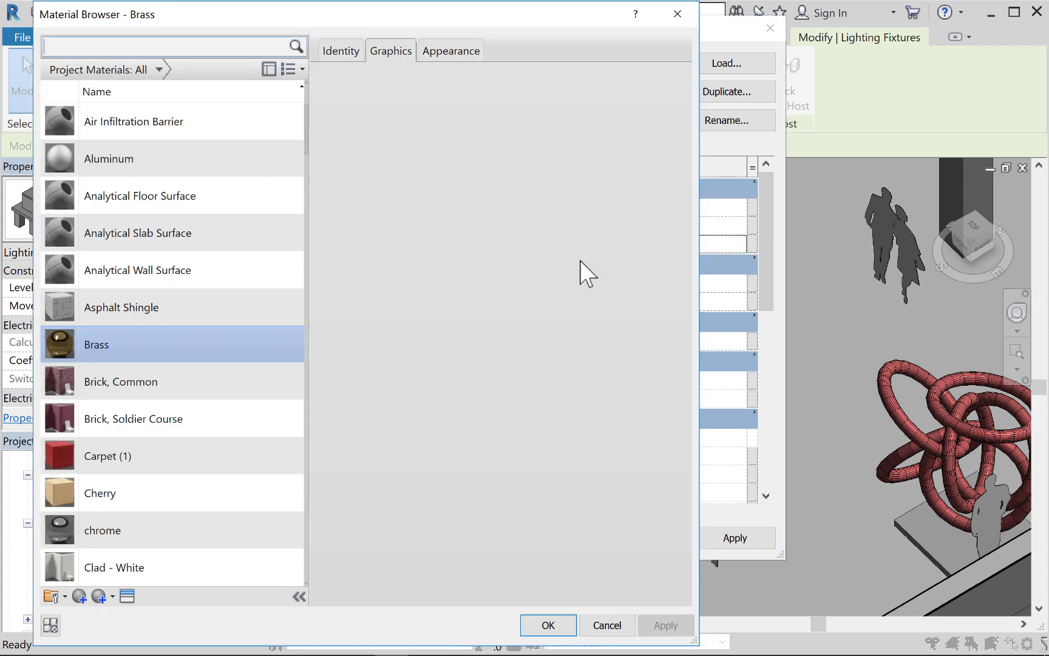
pyautogui.doubleClick(128, 338)
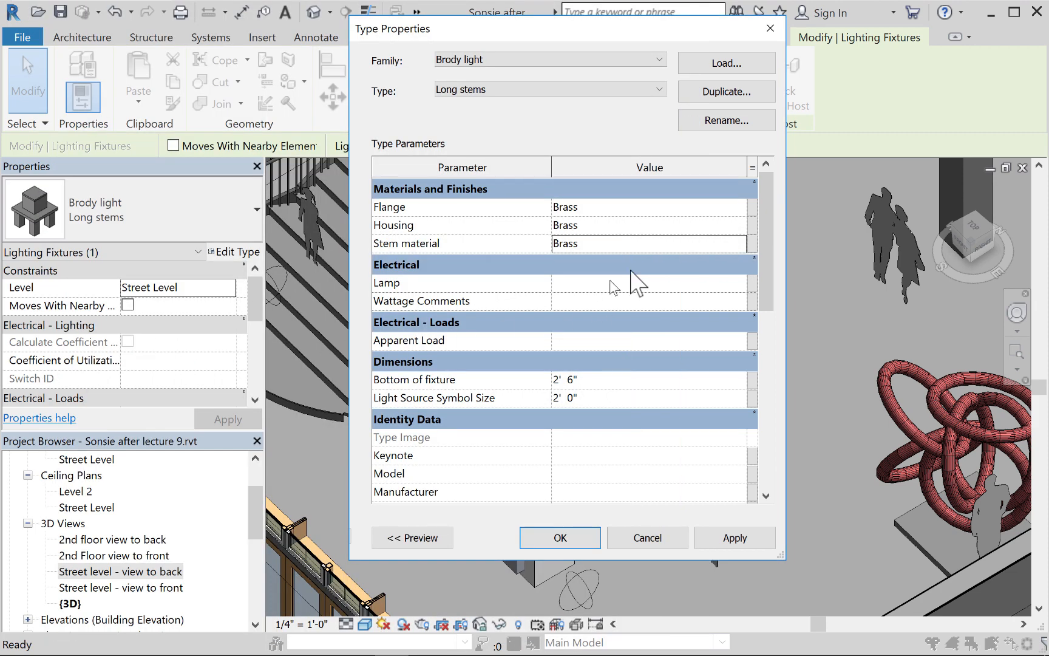
pyautogui.click(708, 538)
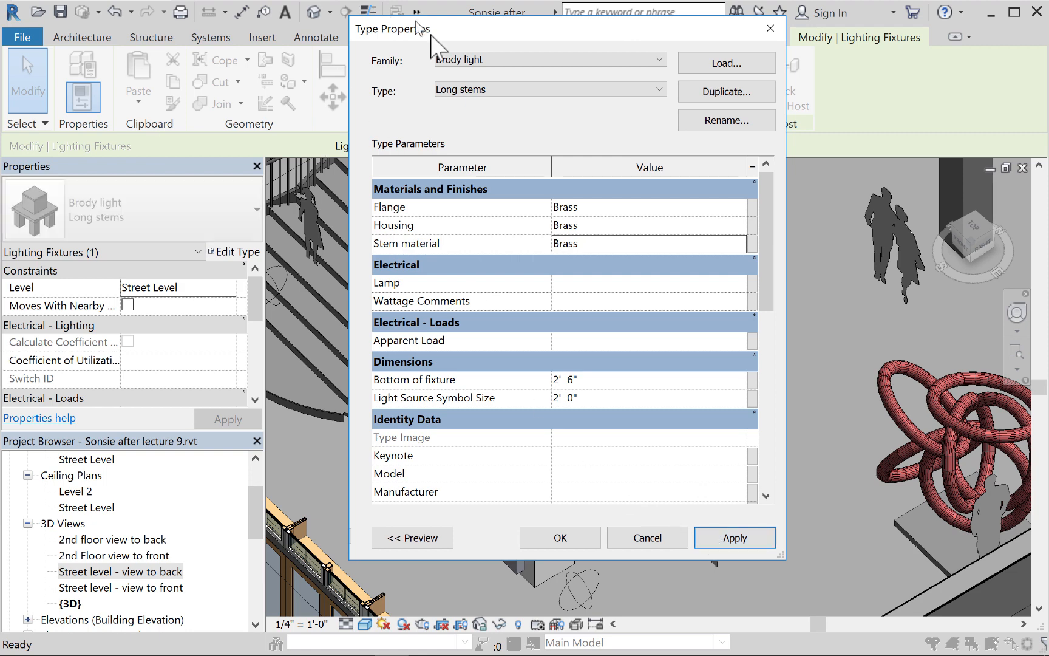
# Step: Duplicate the Brody light's Long stems type under the name "Long stems - another material"
pyautogui.click(504, 94)
pyautogui.click(505, 102)
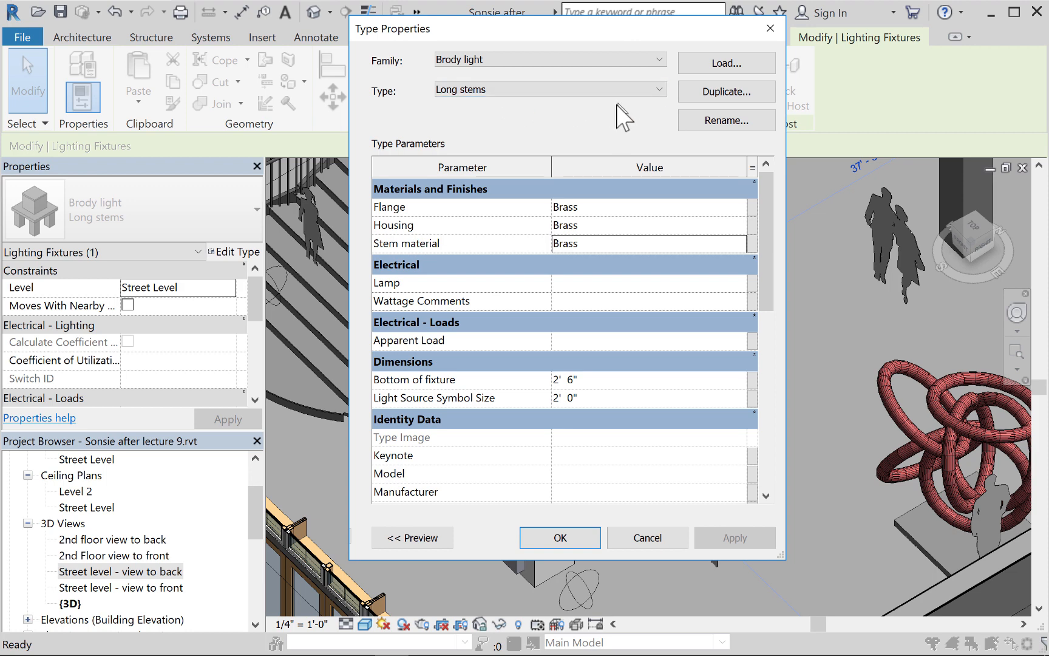
pyautogui.click(726, 95)
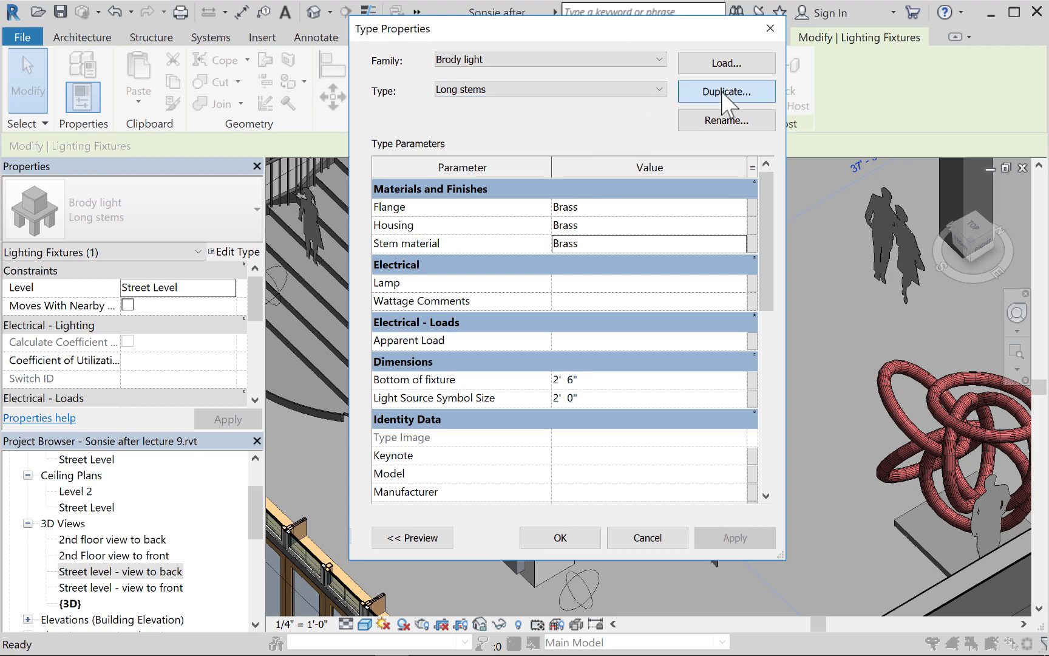
pyautogui.click(559, 281)
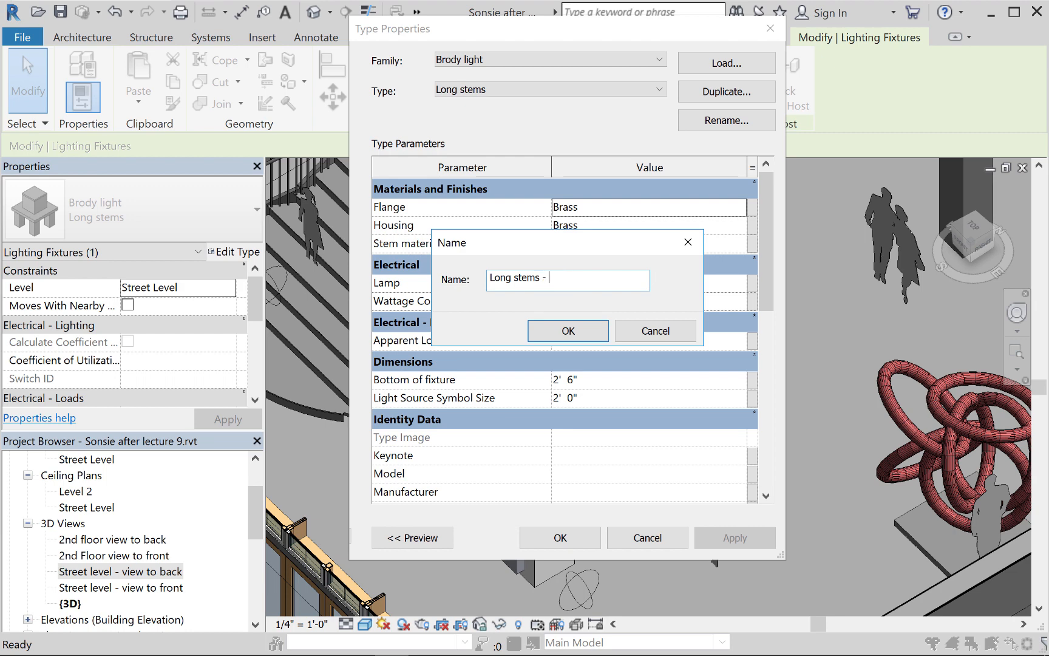
pyautogui.write('- another material')
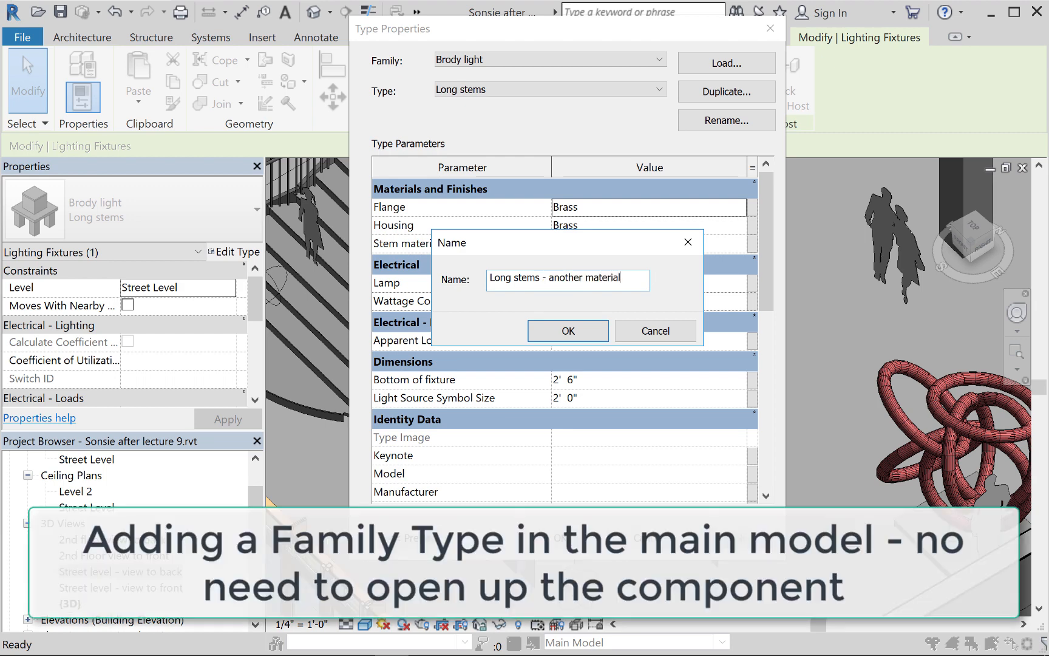
pyautogui.press('Return')
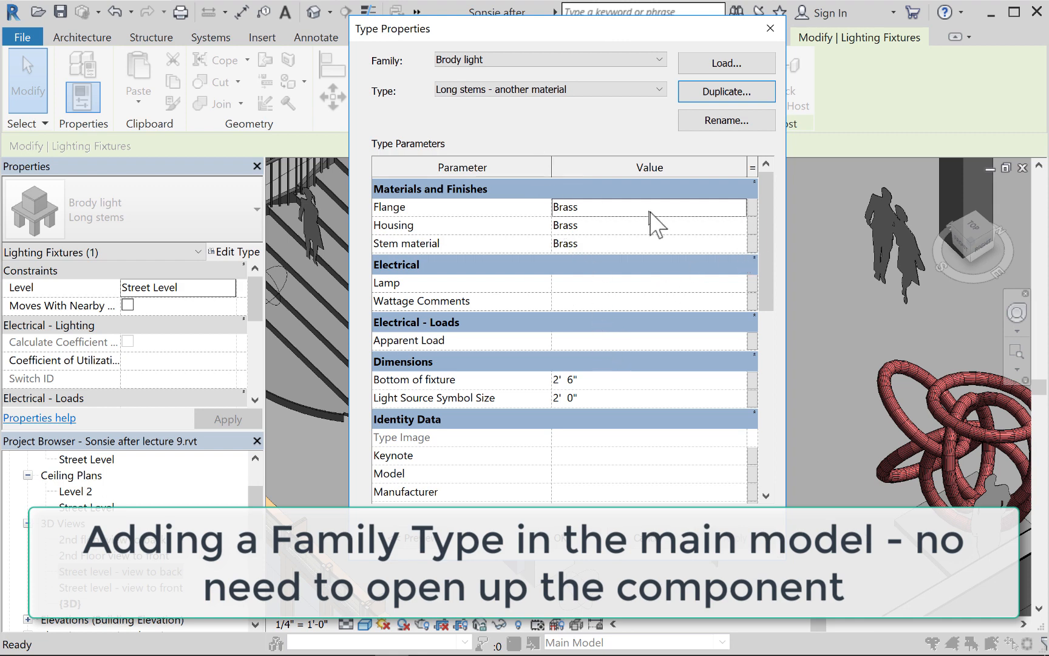
# Step: Set the Flange, Housing and Stem material of the duplicated type to Aluminum and accept the type properties
pyautogui.click(735, 207)
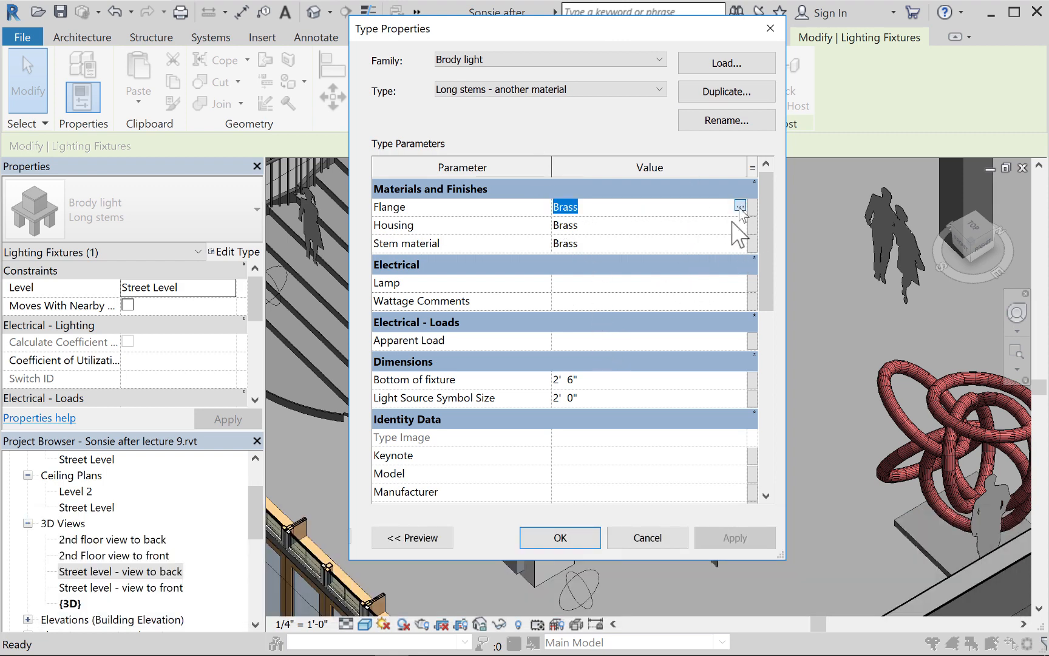
pyautogui.click(740, 205)
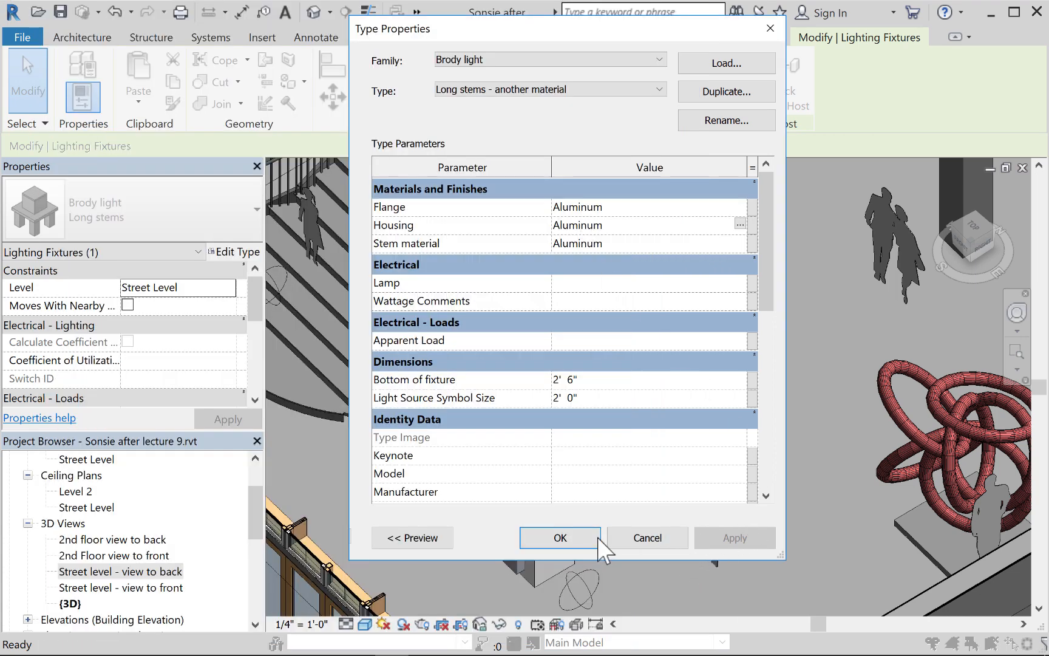
pyautogui.click(598, 538)
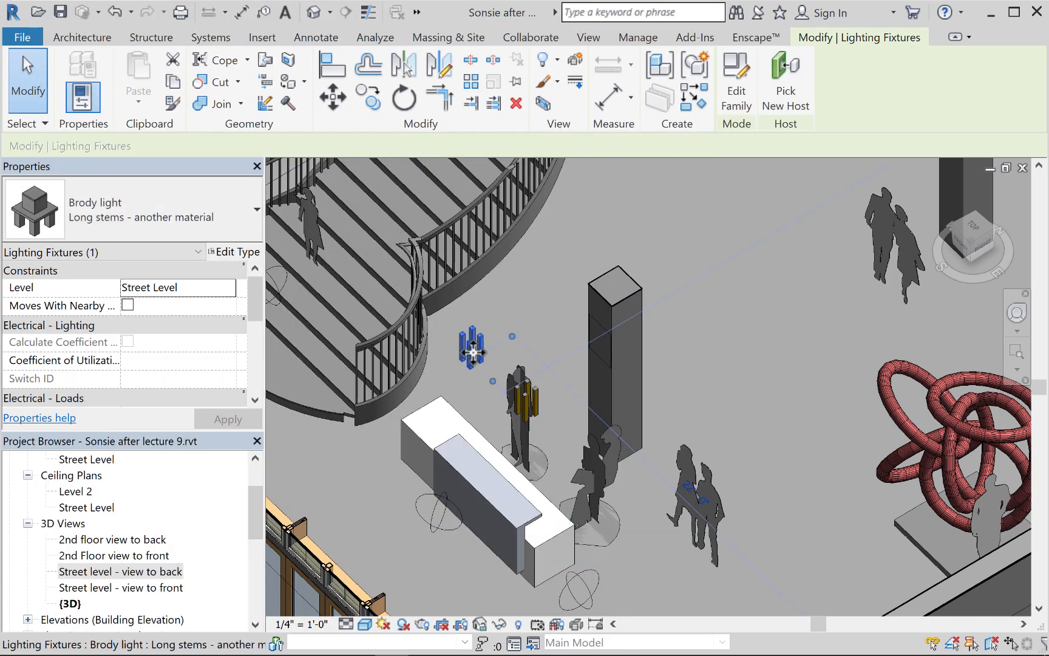
# Step: Examine the two Brody lights near the front desk up close to compare their type materials
pyautogui.scroll(5, 450, 376)
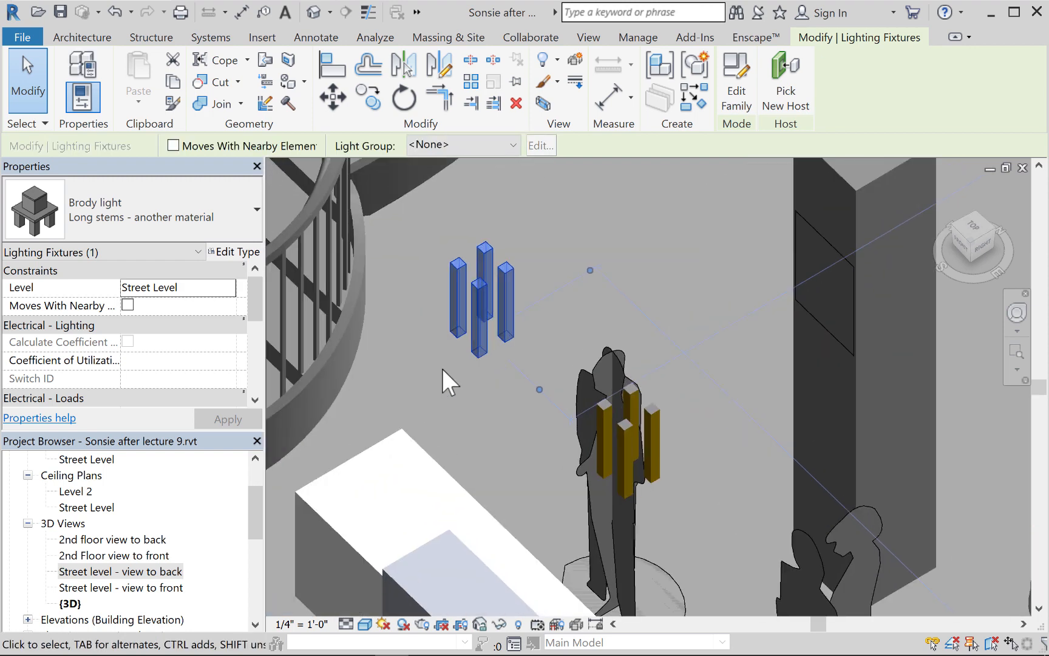
pyautogui.click(449, 385)
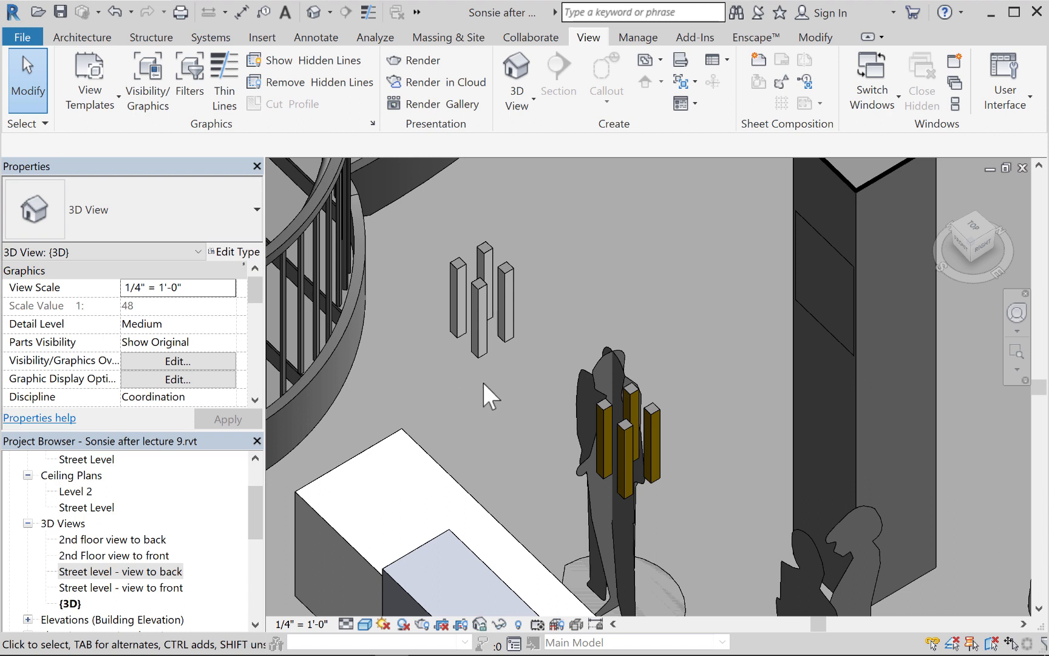
pyautogui.click(480, 322)
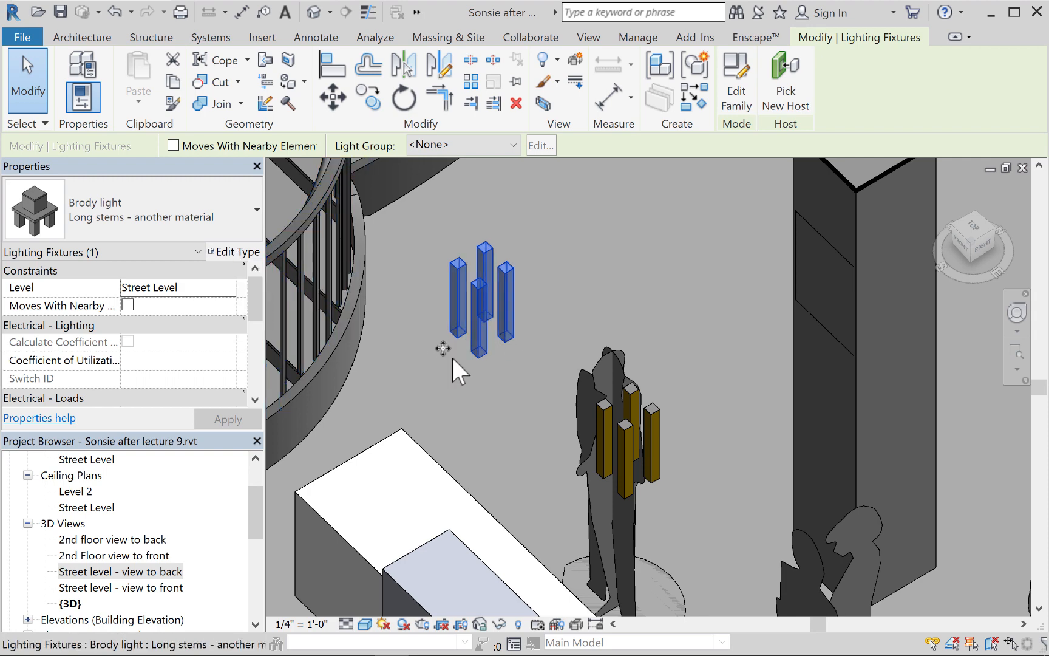
pyautogui.click(461, 387)
pyautogui.scroll(-10, 477, 385)
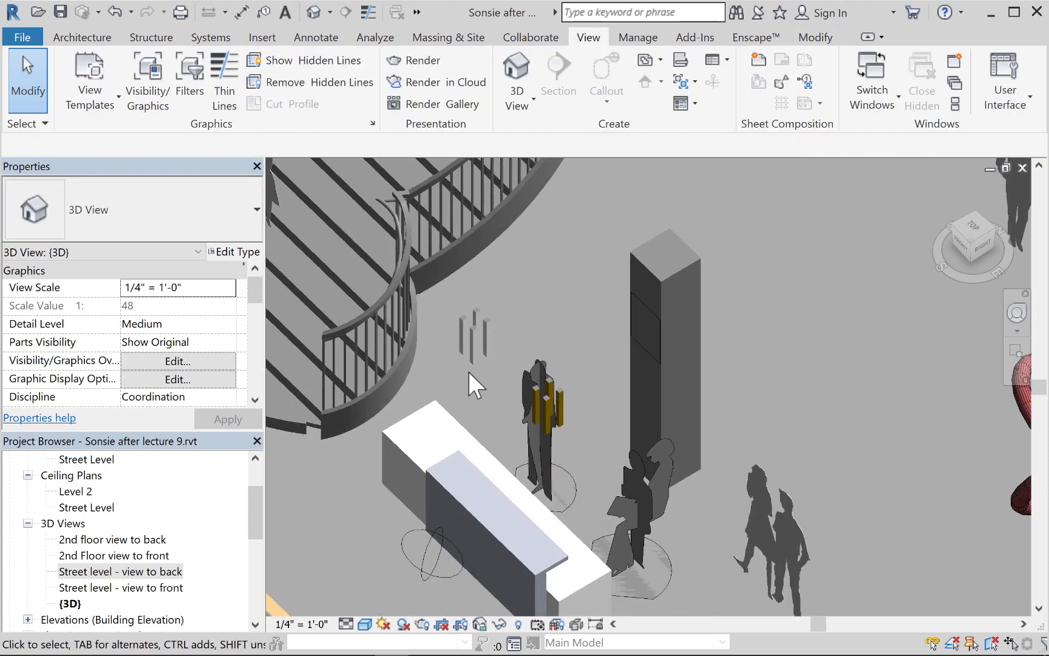
pyautogui.scroll(-5, 477, 385)
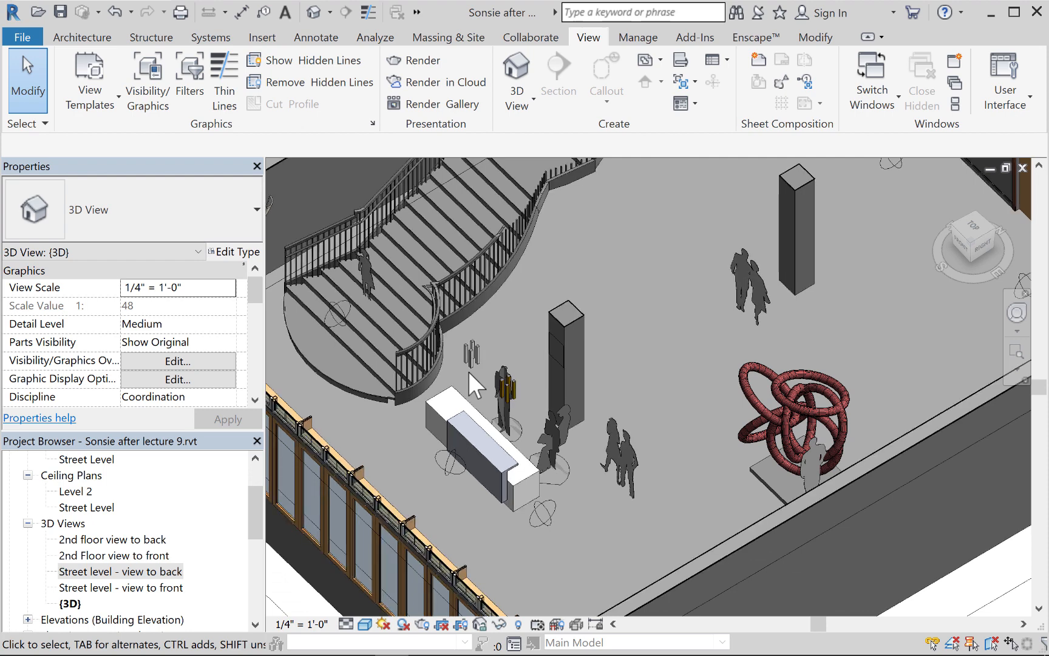
pyautogui.scroll(-1, 486, 315)
pyautogui.moveTo(486, 315); pyautogui.dragTo(493, 343, button='middle')
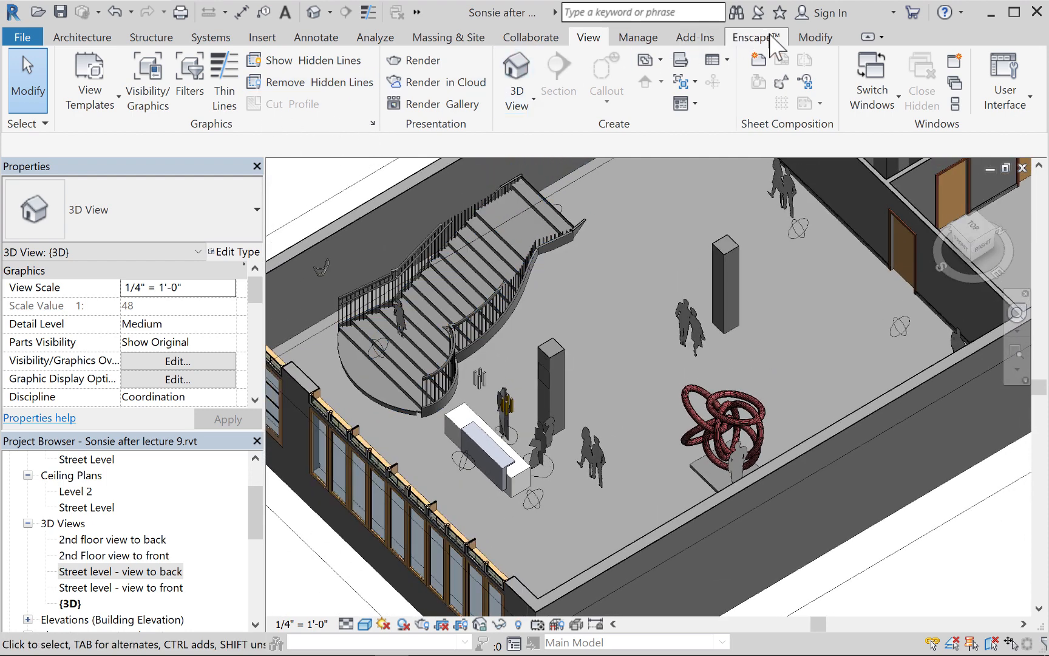
# Step: Paint the visible faces of the rectangular column farther from the front desk with the Brass material
pyautogui.click(801, 37)
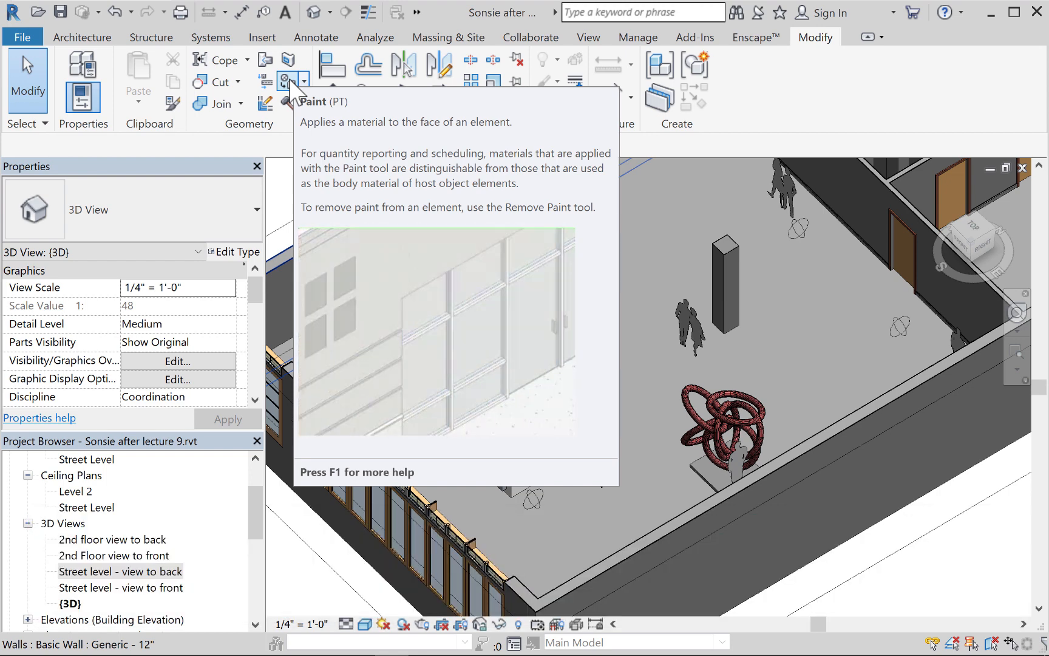
pyautogui.click(288, 80)
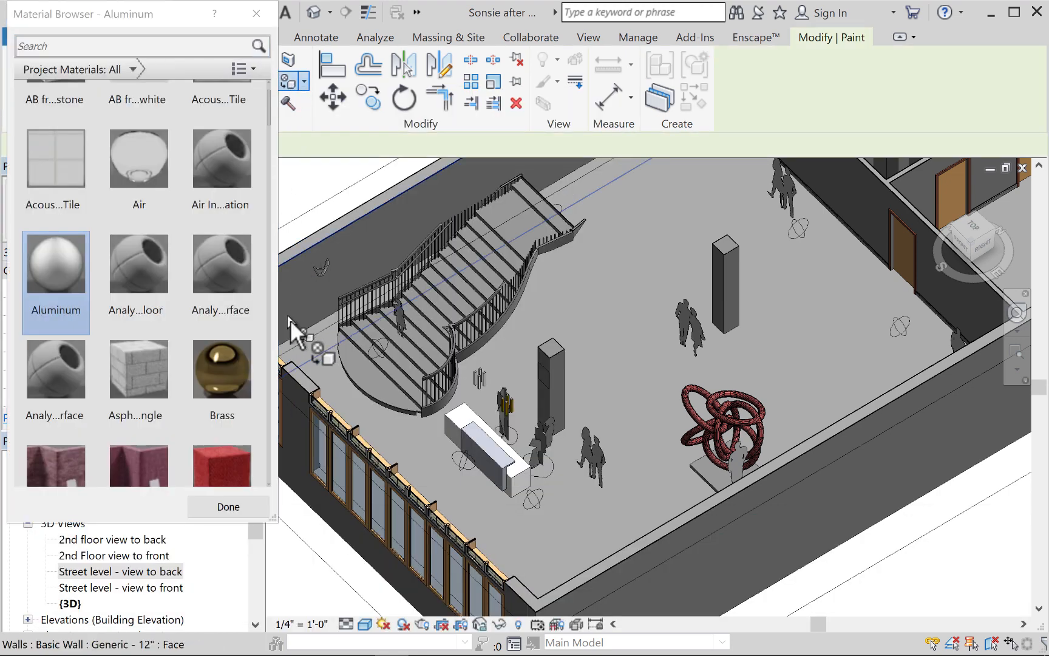
pyautogui.click(234, 359)
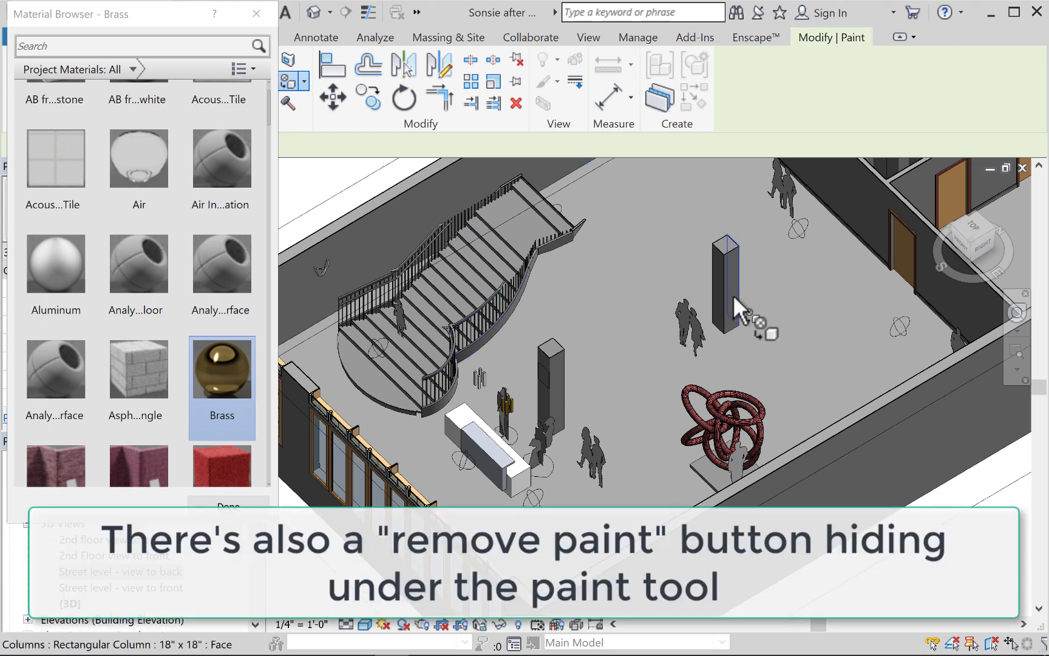
pyautogui.scroll(5, 733, 294)
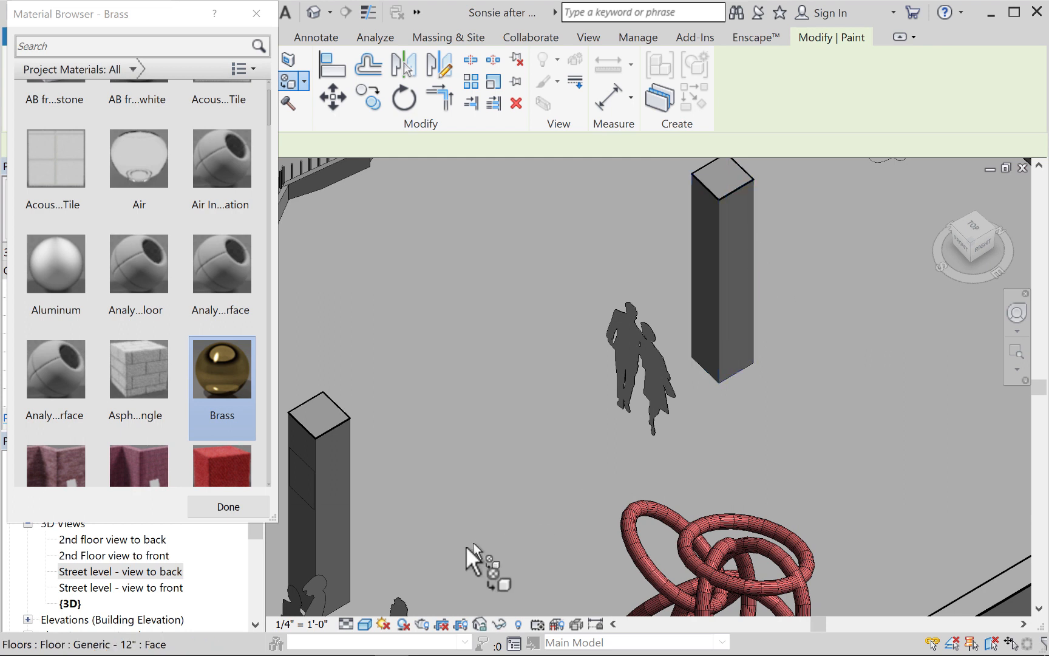
pyautogui.click(733, 243)
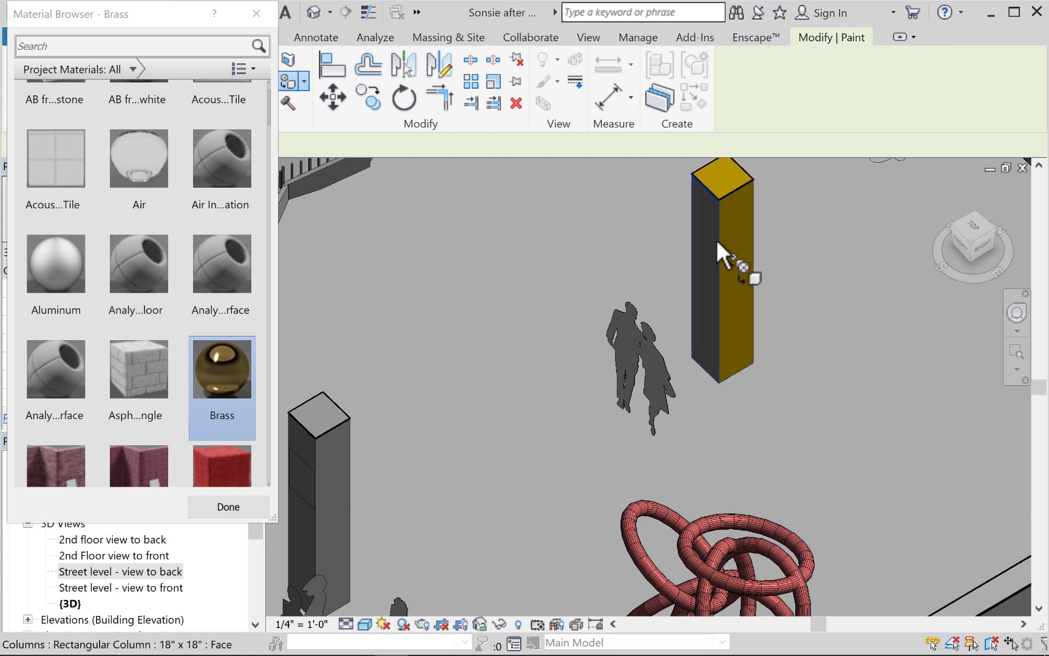
pyautogui.click(705, 235)
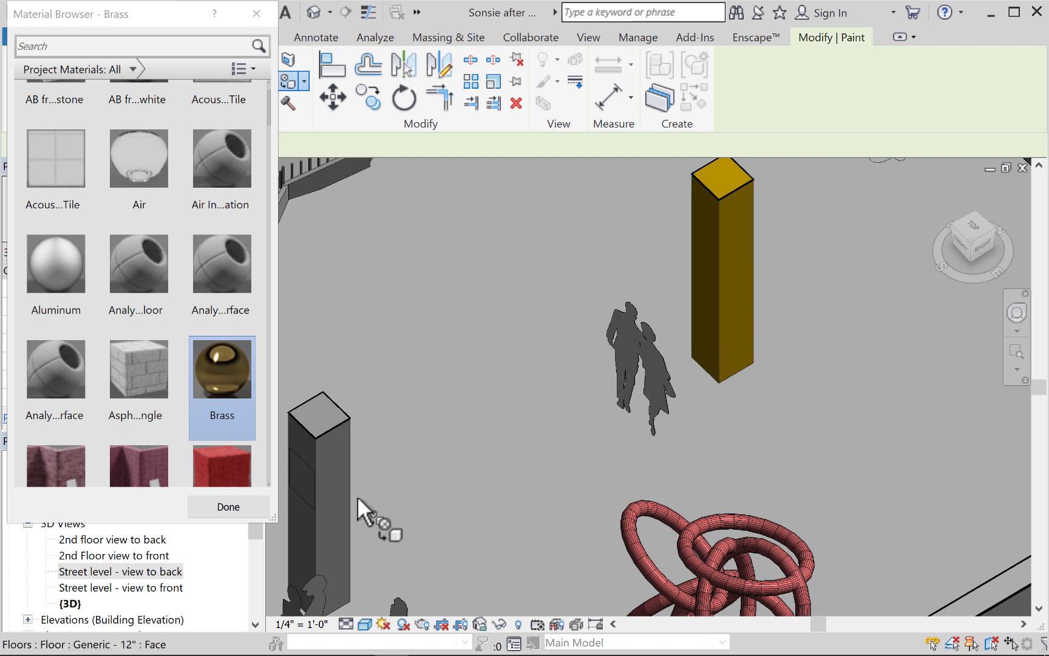
# Step: Paint the visible faces of the rectangular column nearer the front desk with Brass
pyautogui.click(338, 479)
pyautogui.moveTo(417, 478)
pyautogui.mouseDown(button='middle')
pyautogui.moveTo(558, 440)
pyautogui.moveTo(464, 417)
pyautogui.mouseUp(button='middle')
pyautogui.click(460, 420)
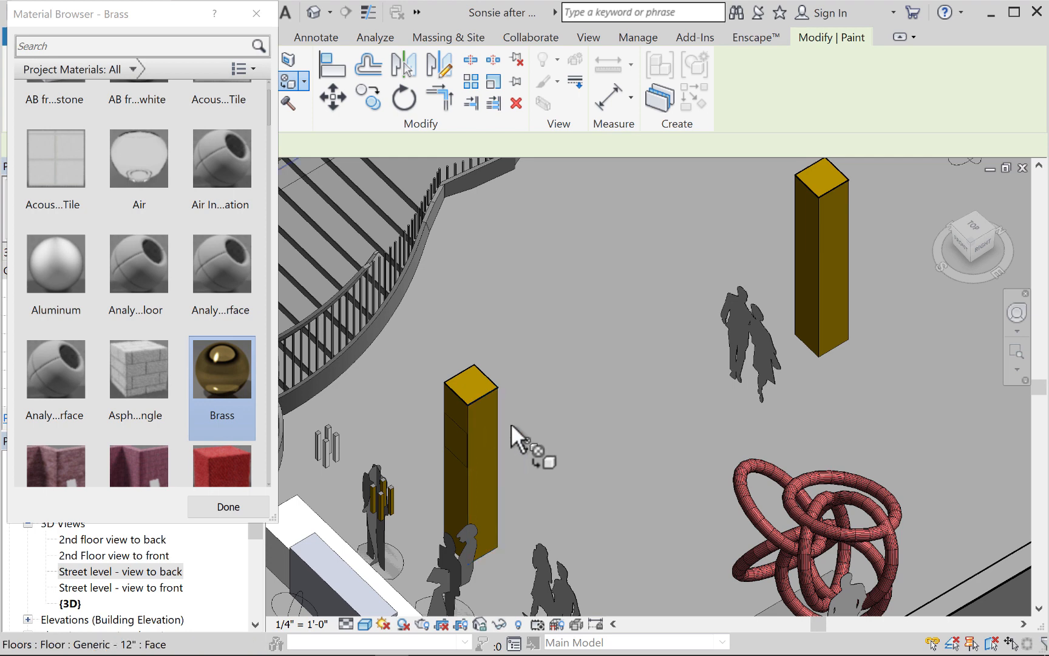
# Step: Paint the remaining stair-side faces of both rectangular columns with Brass
pyautogui.keyDown('shift'); pyautogui.moveTo(504, 409); pyautogui.dragTo(779, 429, button='middle'); pyautogui.keyUp('shift')
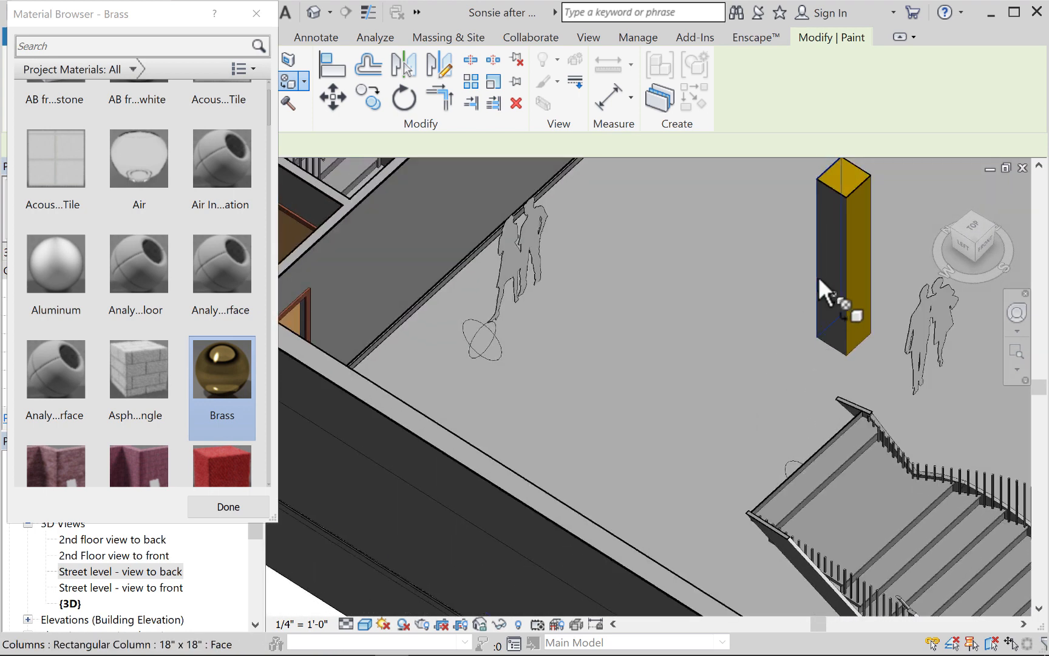
pyautogui.moveTo(780, 312)
pyautogui.mouseDown(button='middle')
pyautogui.moveTo(669, 311)
pyautogui.moveTo(439, 241)
pyautogui.moveTo(340, 185)
pyautogui.mouseUp(button='middle')
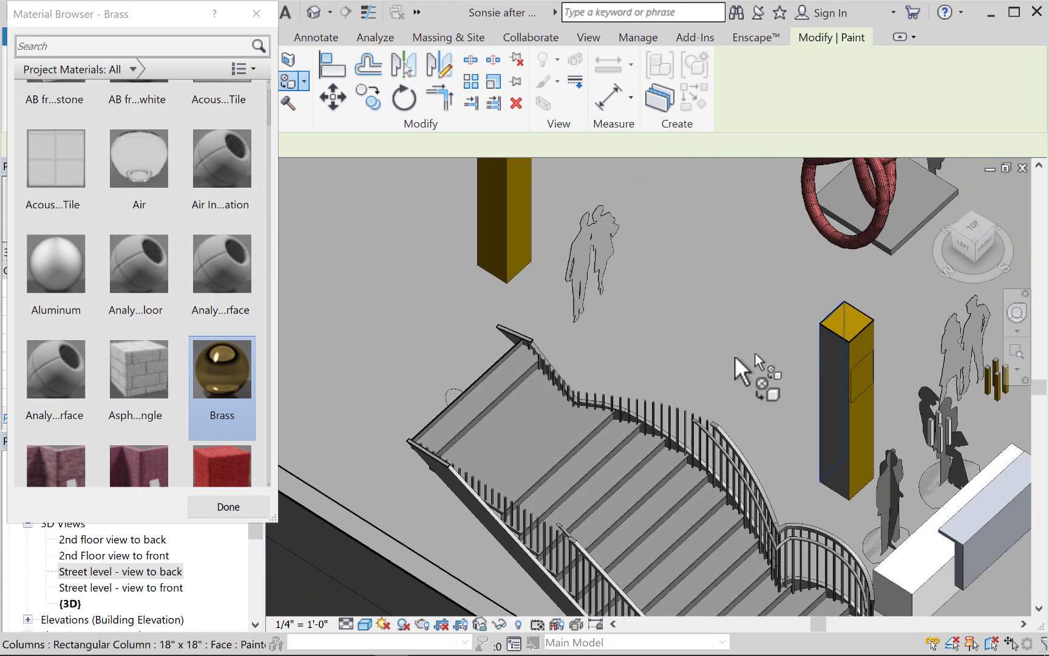
pyautogui.click(843, 375)
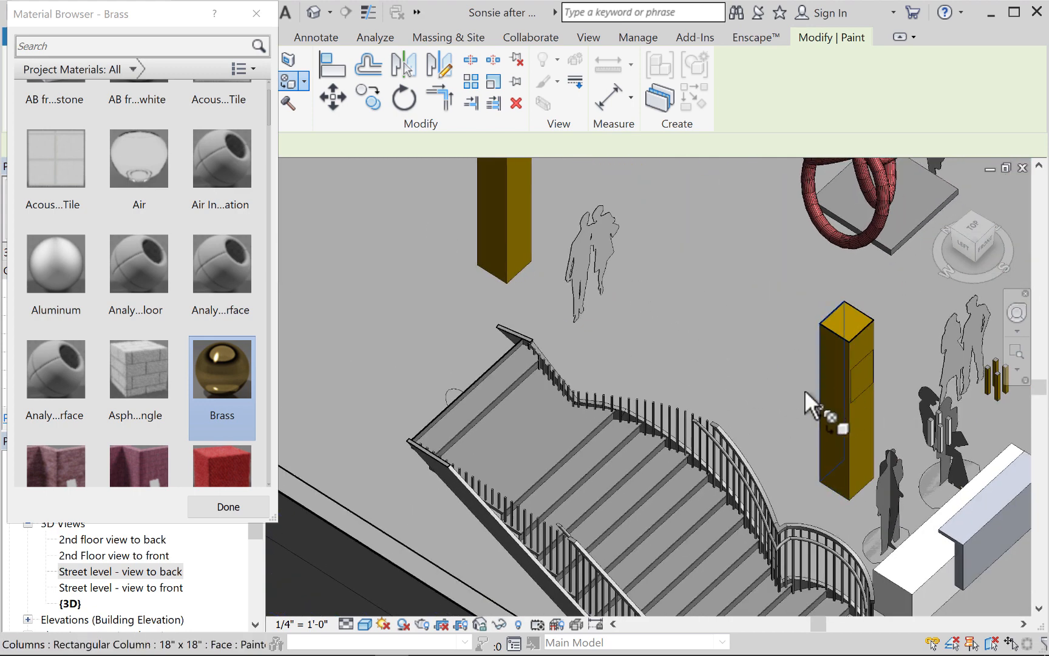
# Step: Paint the outer face of the curved staircase's upper stringer with Brass
pyautogui.scroll(2, 803, 388)
pyautogui.scroll(-5, 804, 388)
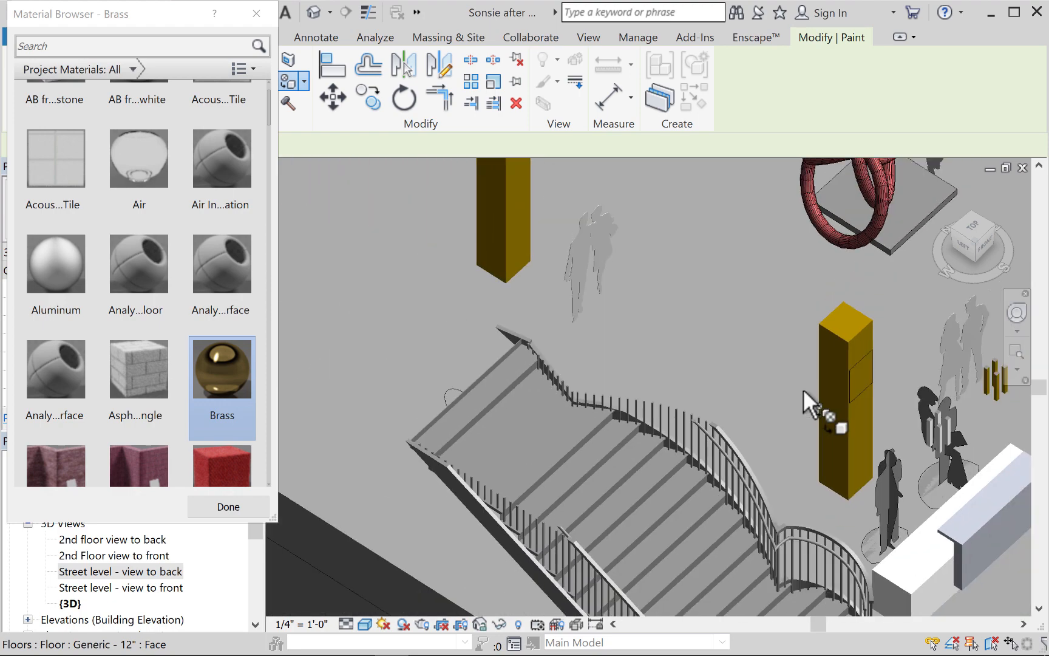
pyautogui.moveTo(801, 387)
pyautogui.mouseDown(button='middle')
pyautogui.moveTo(792, 404)
pyautogui.moveTo(698, 425)
pyautogui.moveTo(707, 425)
pyautogui.moveTo(697, 413)
pyautogui.mouseUp(button='middle')
pyautogui.scroll(-4, 697, 413)
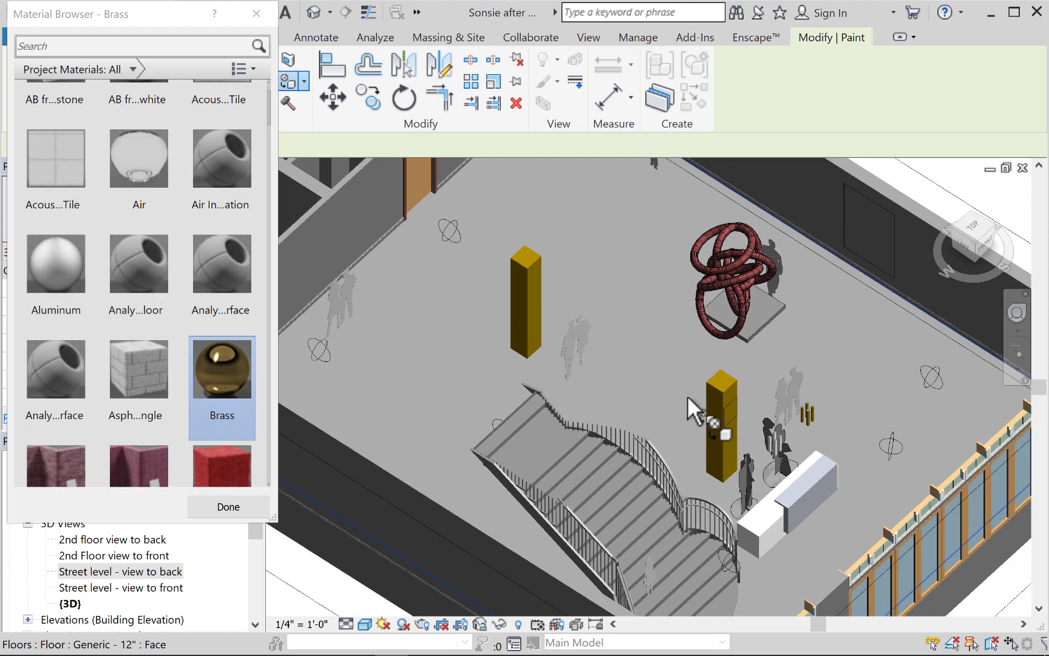
pyautogui.scroll(4, 673, 411)
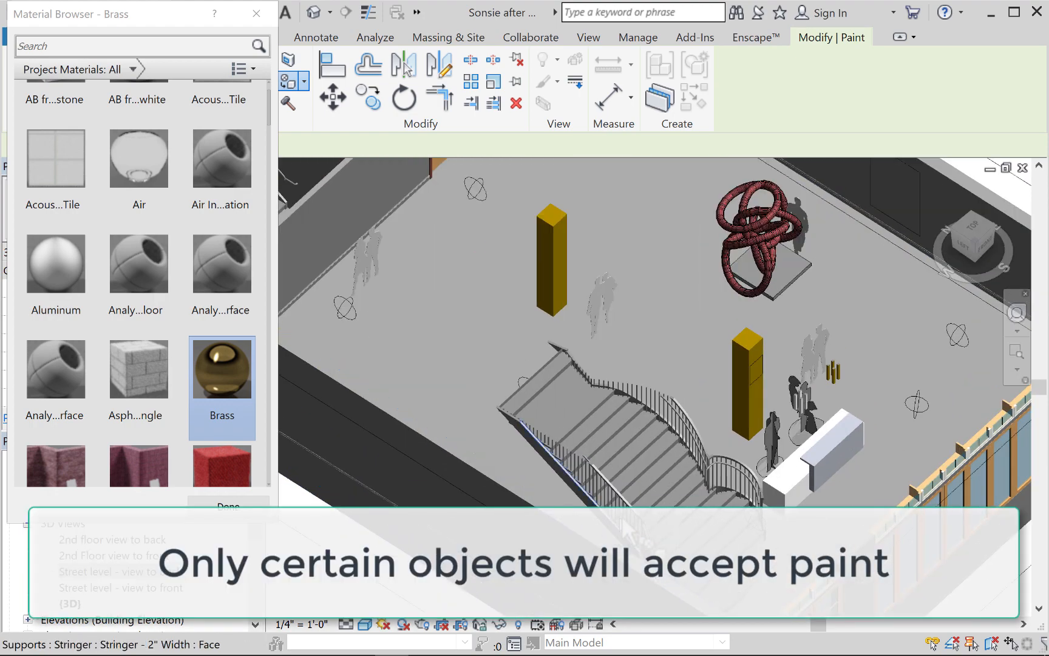
pyautogui.moveTo(669, 478)
pyautogui.keyDown('shift'); pyautogui.mouseDown(button='middle')
pyautogui.moveTo(391, 479)
pyautogui.moveTo(401, 469)
pyautogui.mouseUp(button='middle'); pyautogui.keyUp('shift')
pyautogui.moveTo(330, 246); pyautogui.dragTo(421, 248, button='middle')
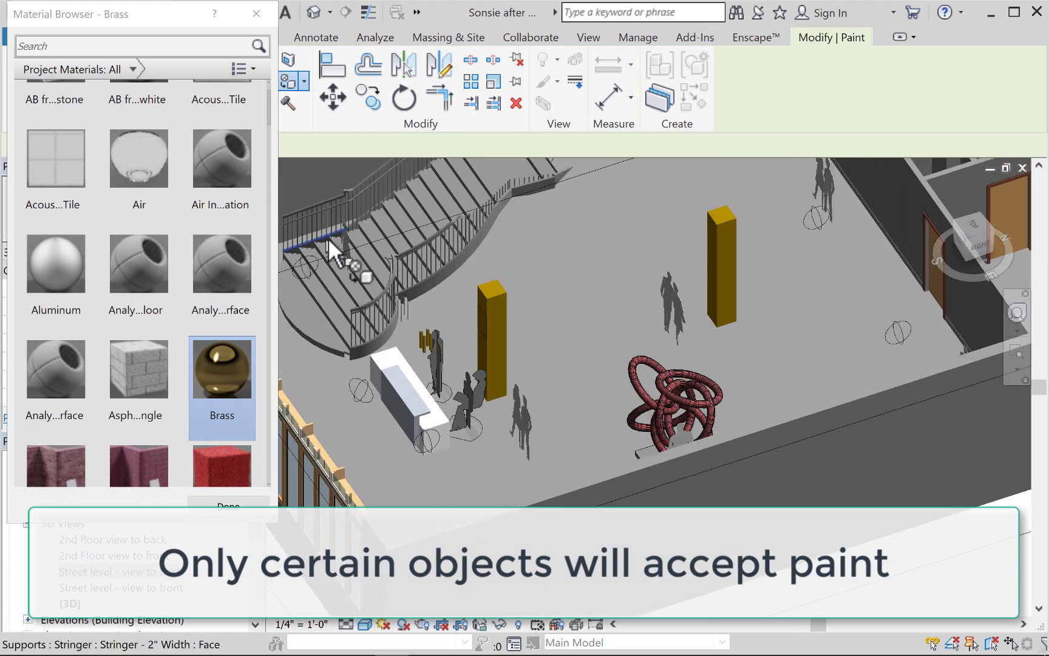
pyautogui.scroll(-2, 328, 240)
pyautogui.scroll(5, 375, 253)
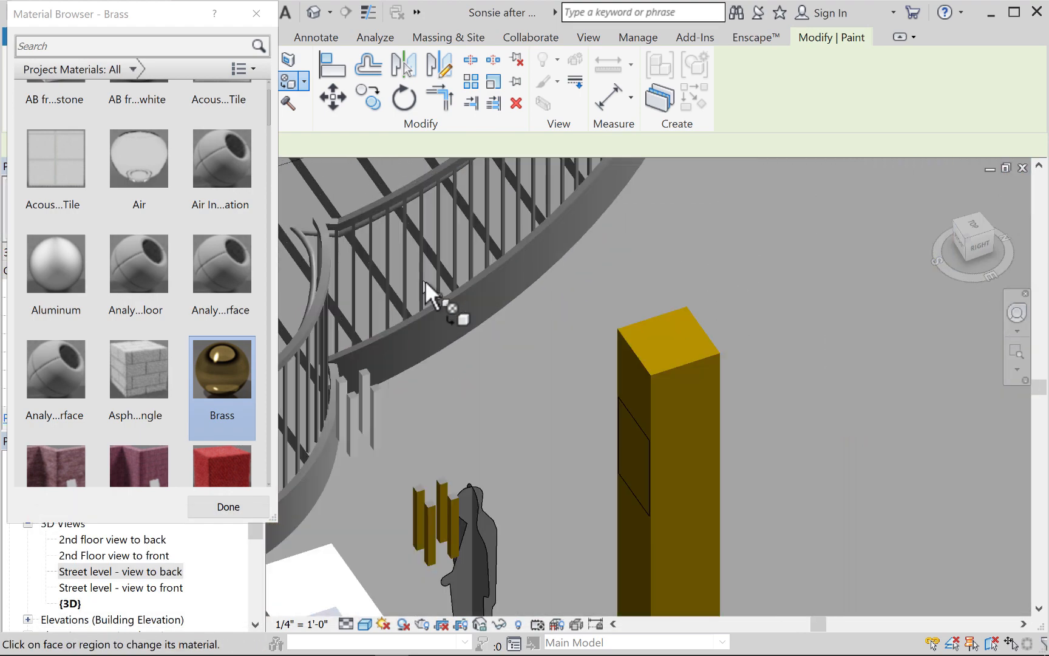
pyautogui.click(440, 300)
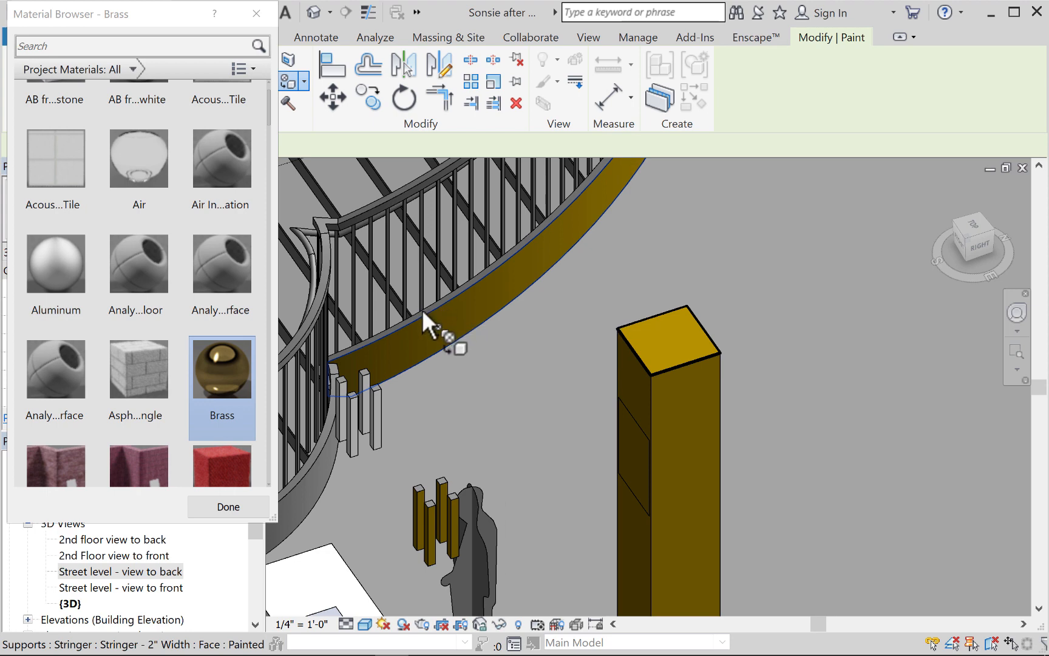
# Step: Paint the top, outer and end faces of the lower curved stair stringer and the upper stringer's top face with Brass
pyautogui.scroll(1, 411, 313)
pyautogui.scroll(1, 411, 312)
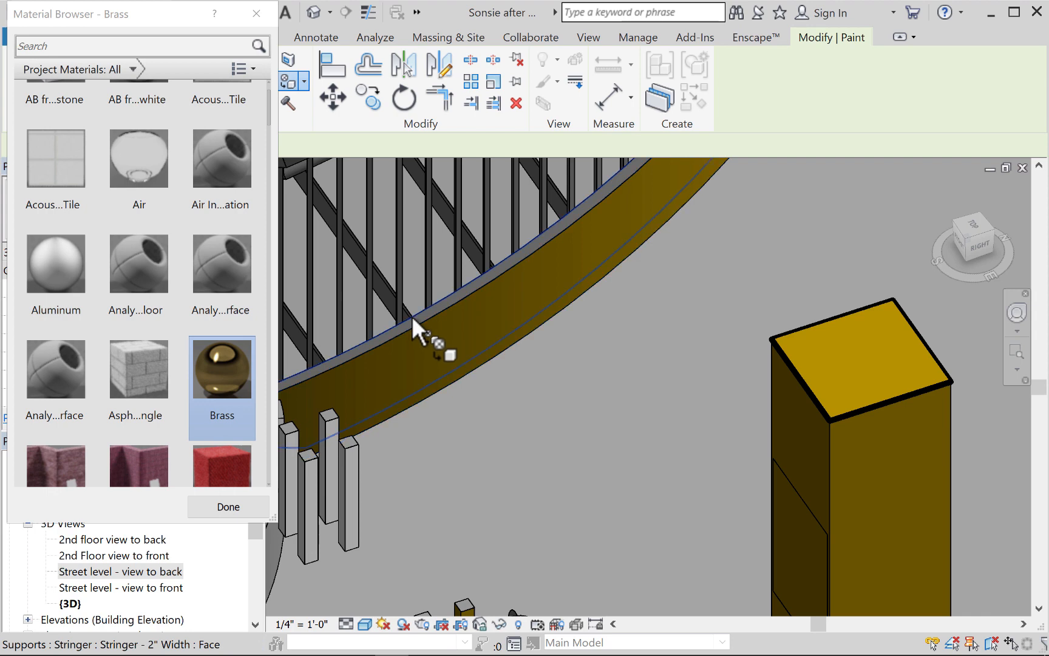
pyautogui.scroll(-4, 427, 367)
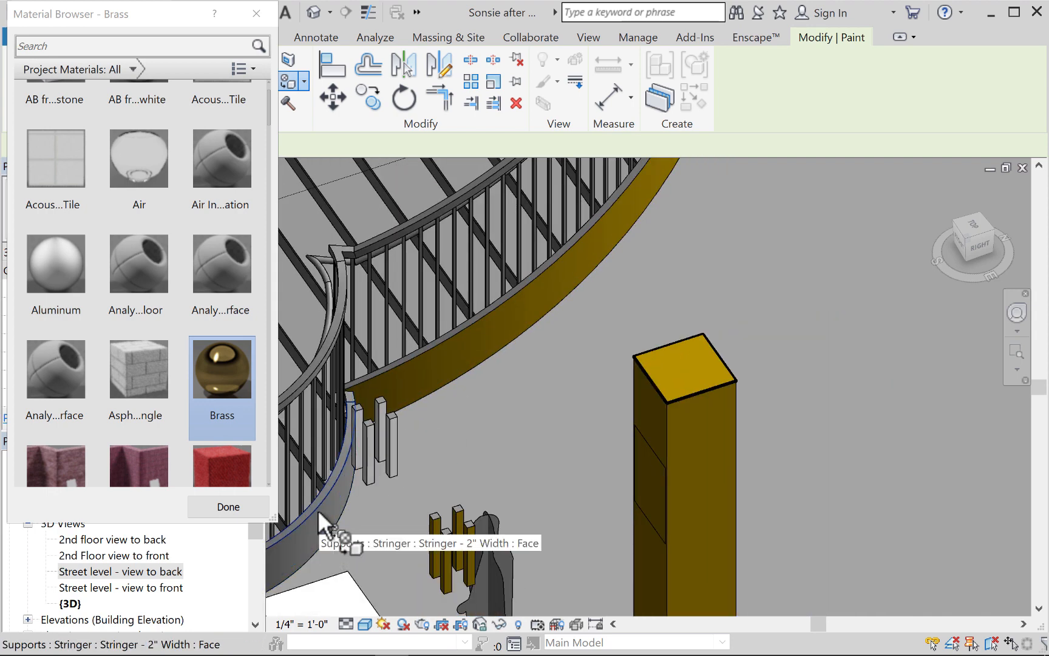
pyautogui.click(329, 491)
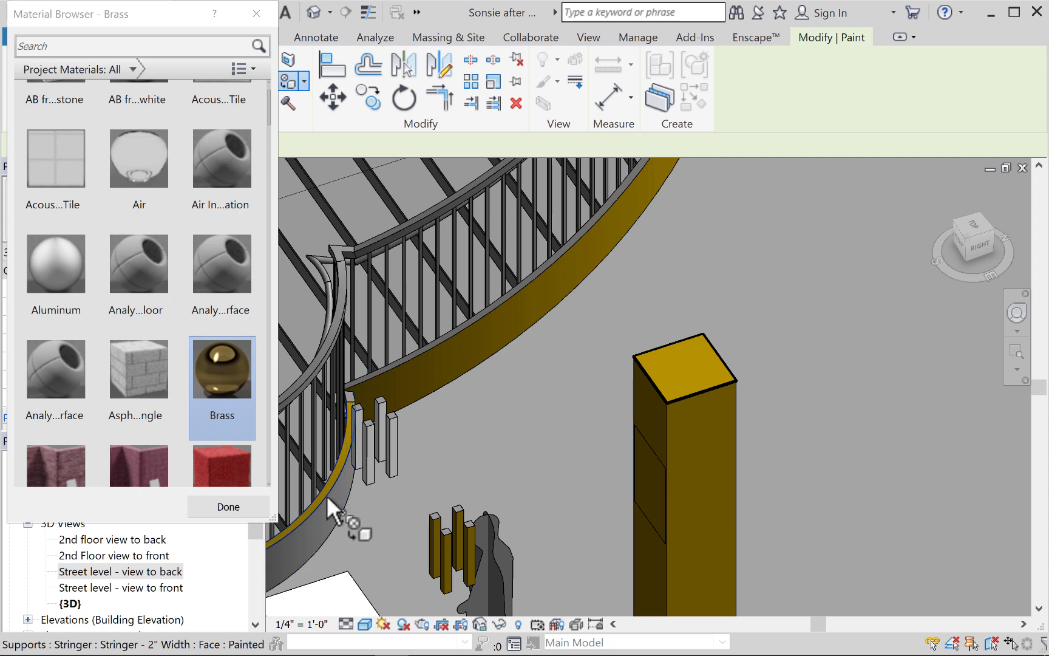
pyautogui.scroll(2, 331, 498)
pyautogui.scroll(2, 330, 498)
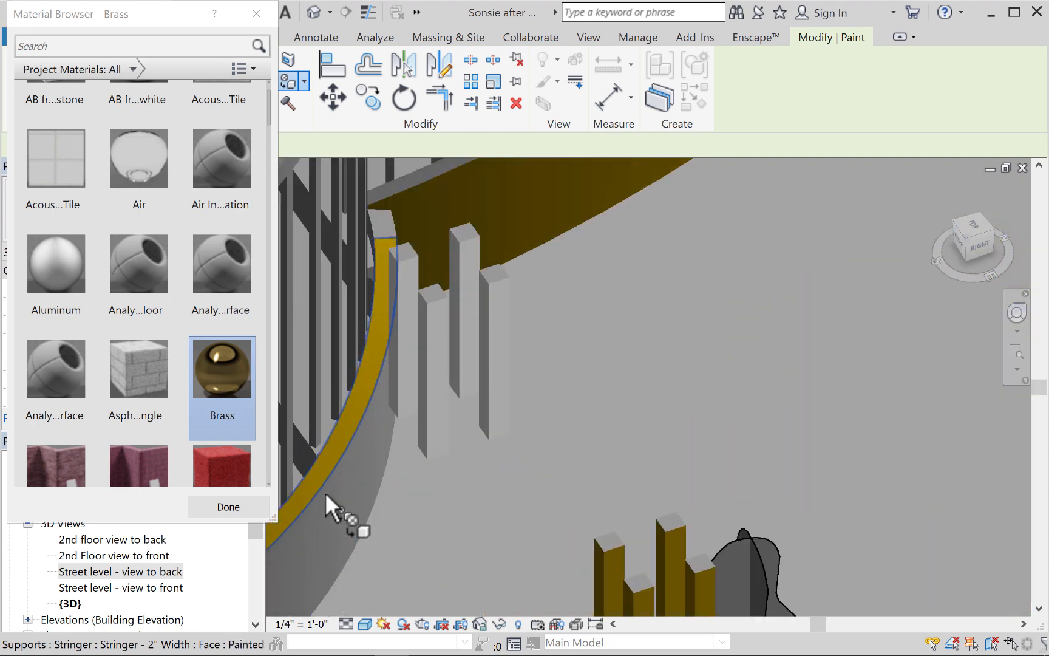
pyautogui.scroll(1, 325, 492)
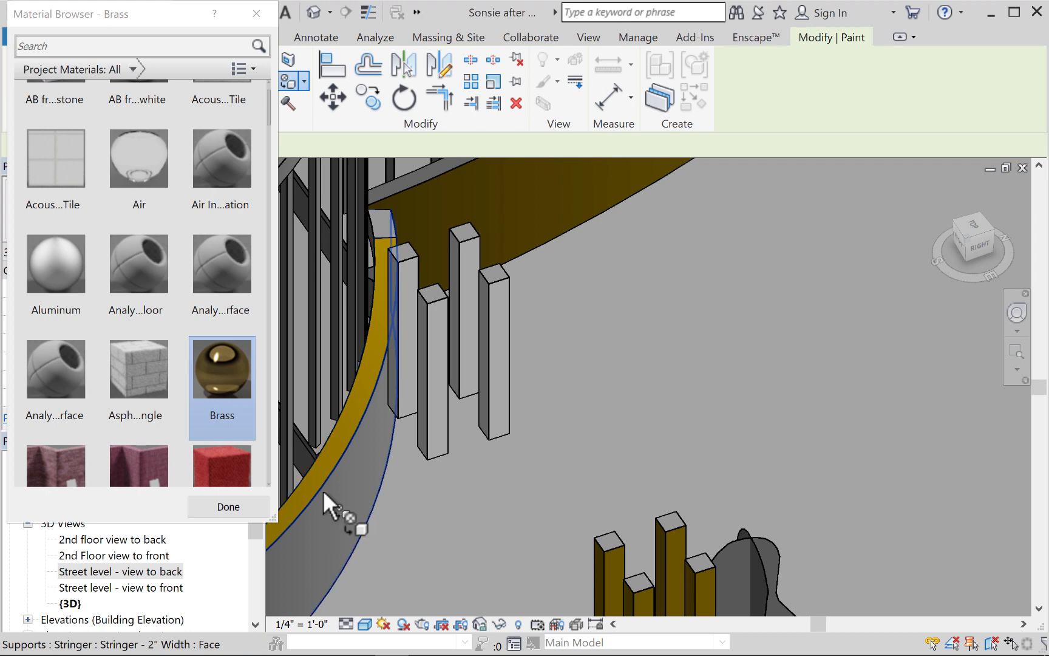
pyautogui.click(323, 490)
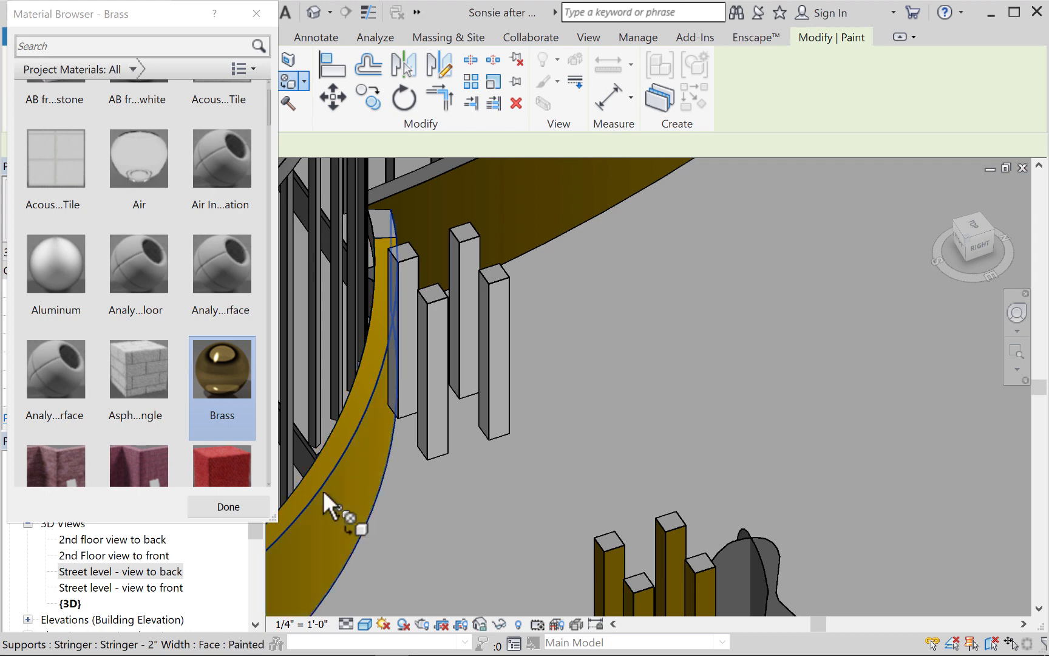
pyautogui.click(383, 221)
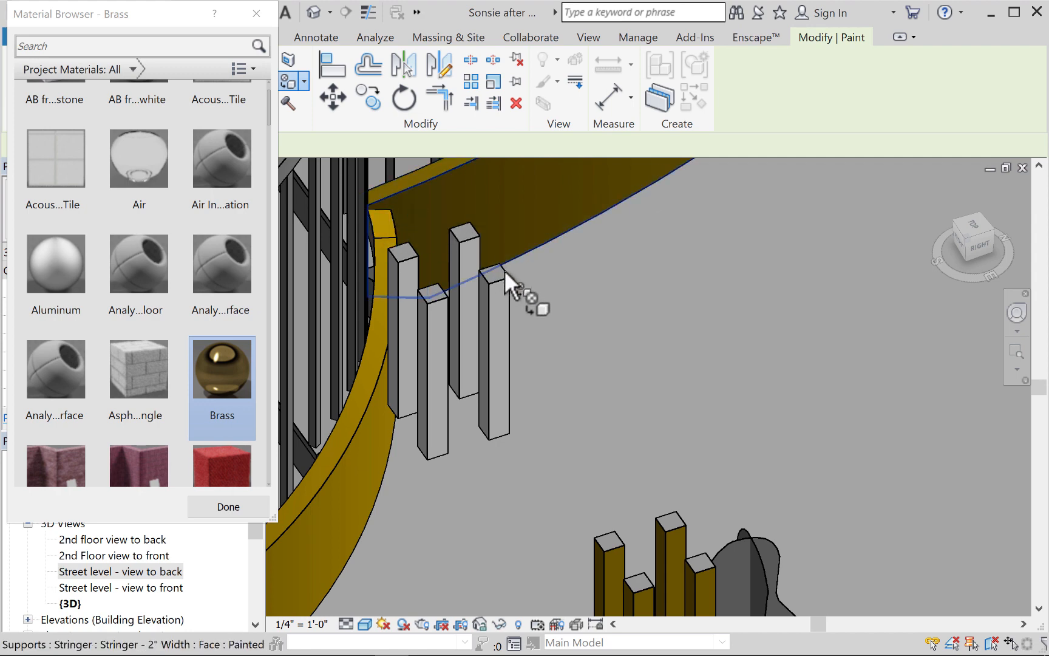
# Step: Choose Carpet (1) as the paint material and try to apply it to the surface beside the staircase
pyautogui.scroll(-5, 506, 270)
pyautogui.scroll(-5, 487, 271)
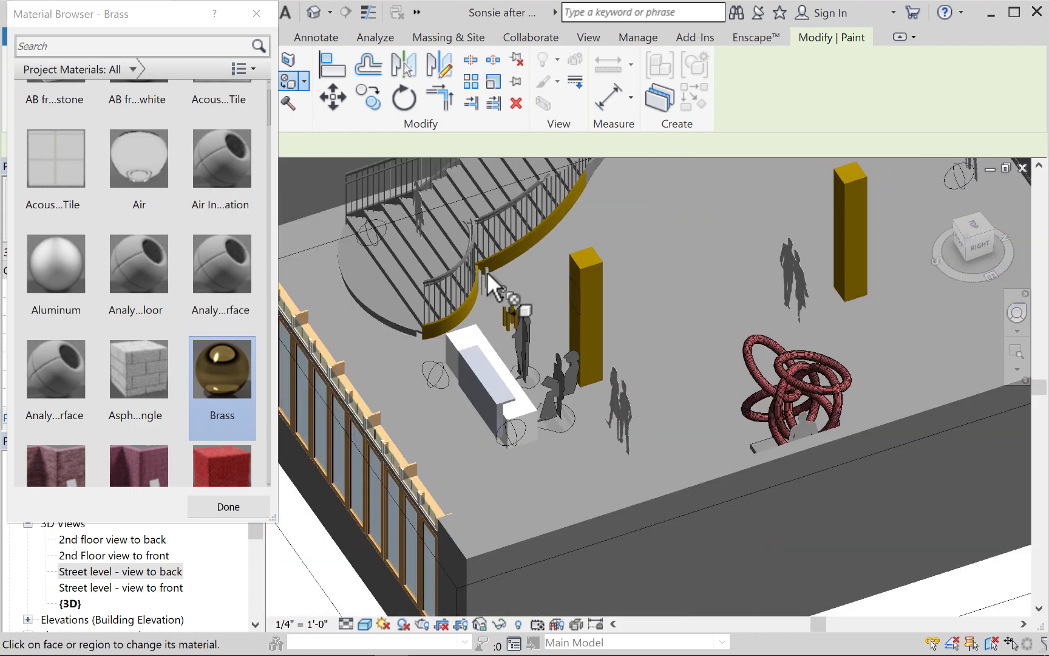
pyautogui.keyDown('shift'); pyautogui.moveTo(444, 291); pyautogui.dragTo(503, 334, button='middle'); pyautogui.keyUp('shift')
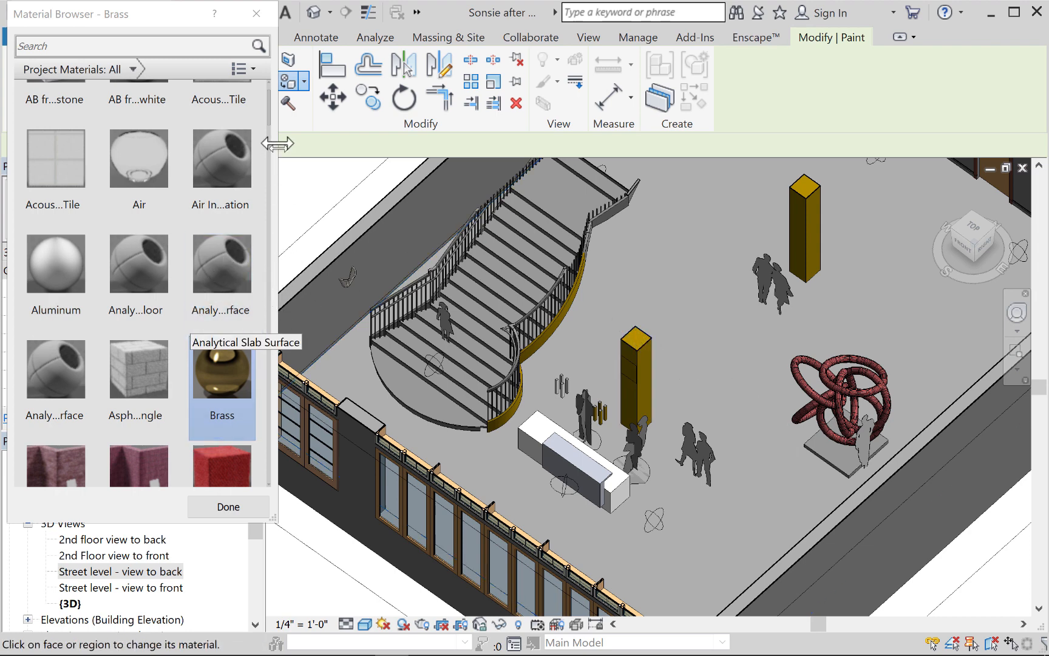
pyautogui.click(271, 116)
pyautogui.moveTo(271, 115); pyautogui.dragTo(272, 141)
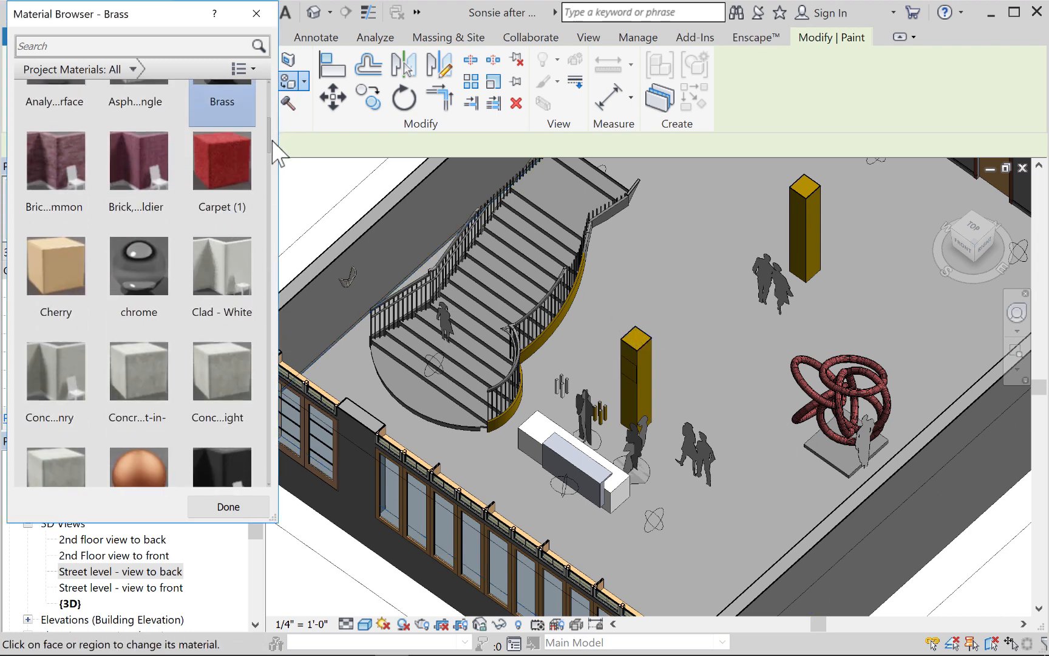
pyautogui.click(235, 174)
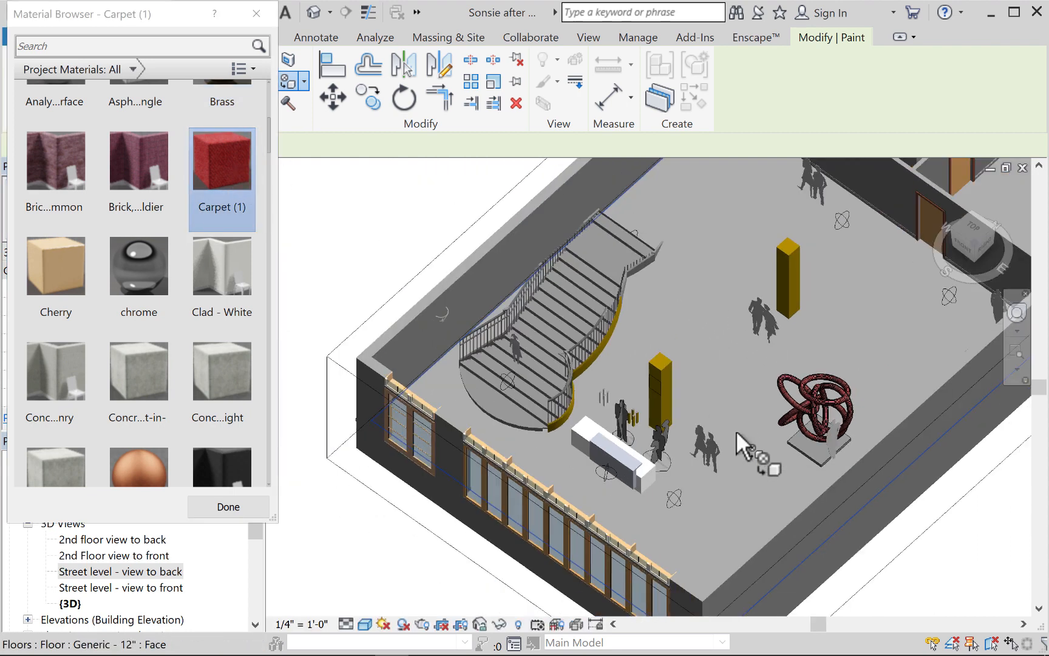
pyautogui.scroll(-2, 736, 429)
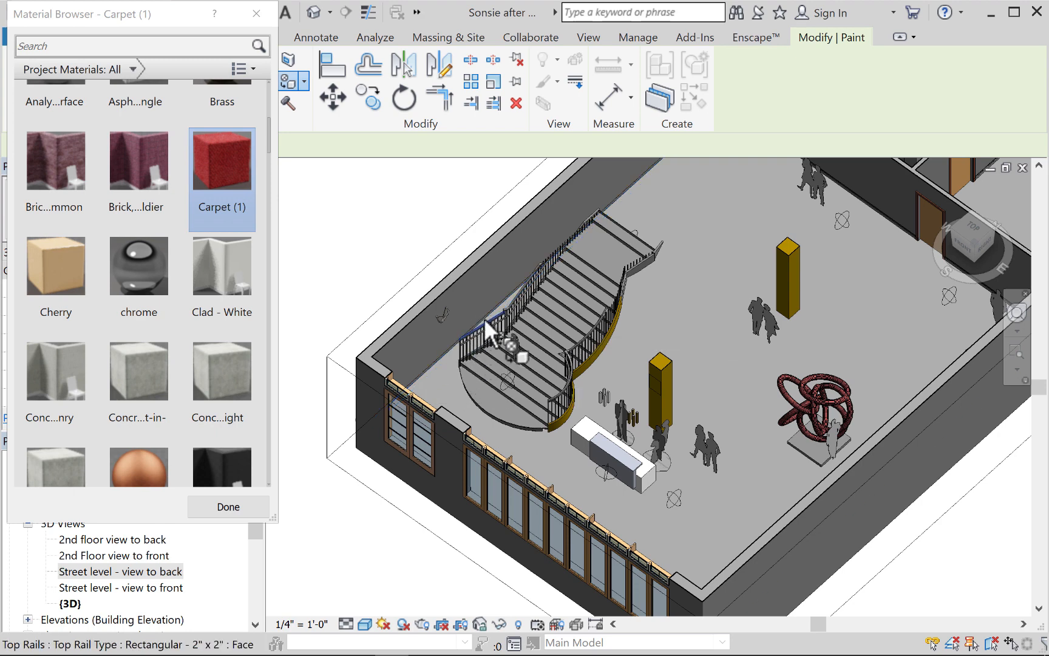
pyautogui.click(447, 355)
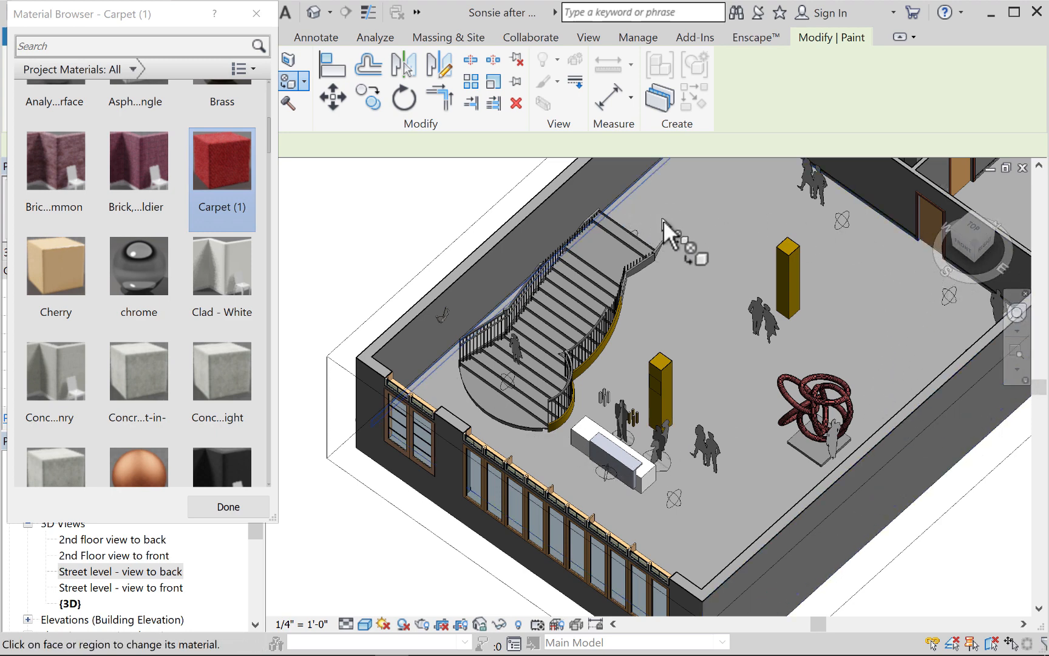
# Step: Leave the Paint tool and select Carpet (1) among the project materials to edit its properties
pyautogui.scroll(2, 239, 121)
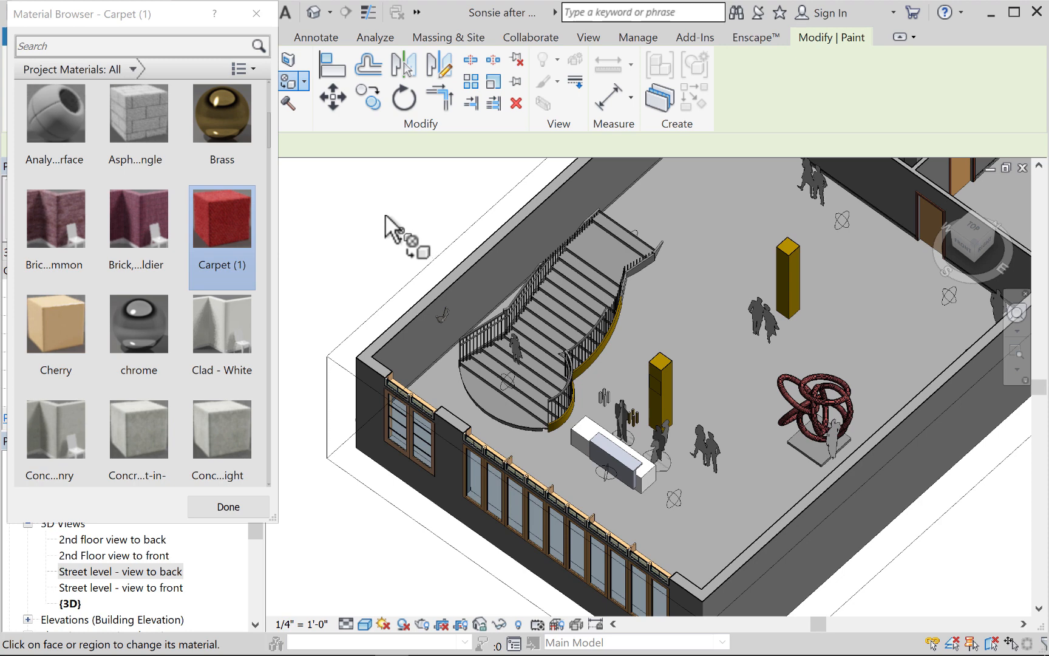
pyautogui.click(266, 17)
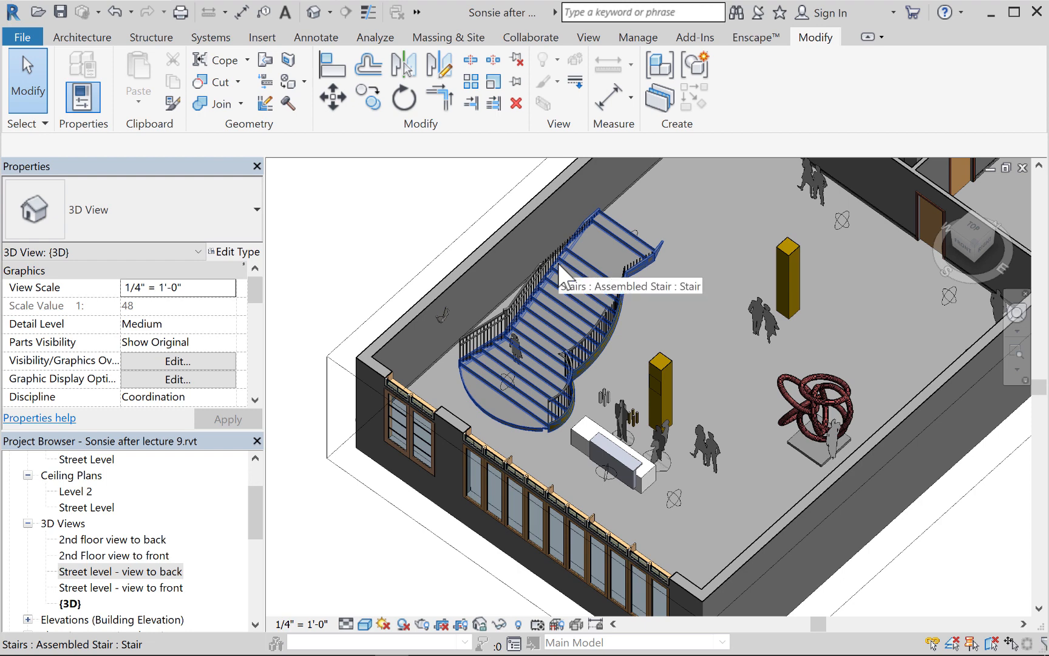
pyautogui.scroll(2, 582, 279)
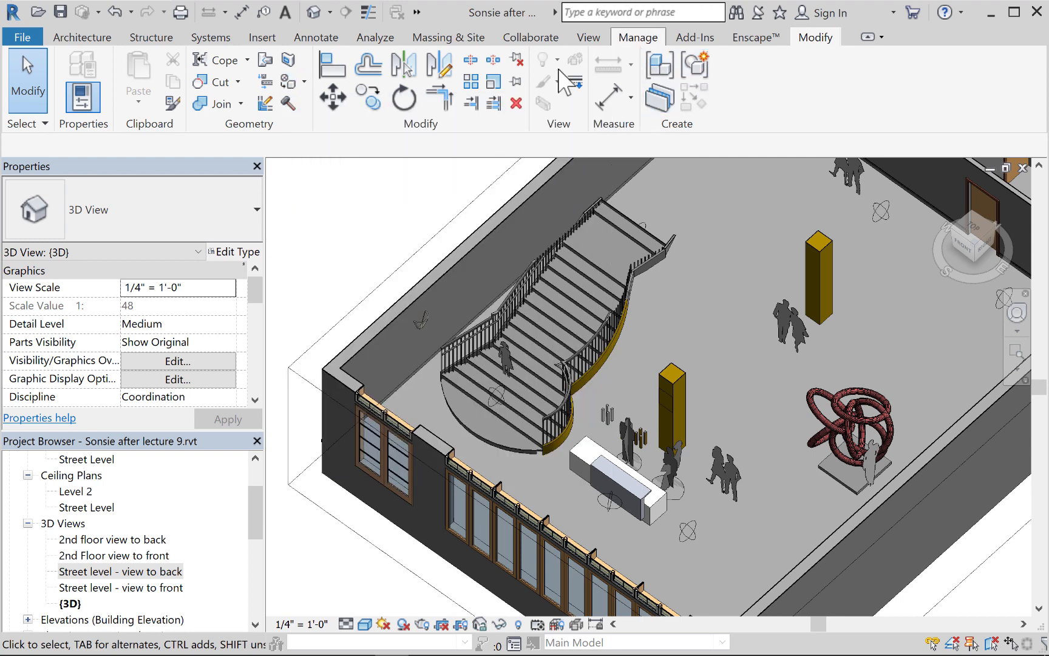
pyautogui.click(637, 38)
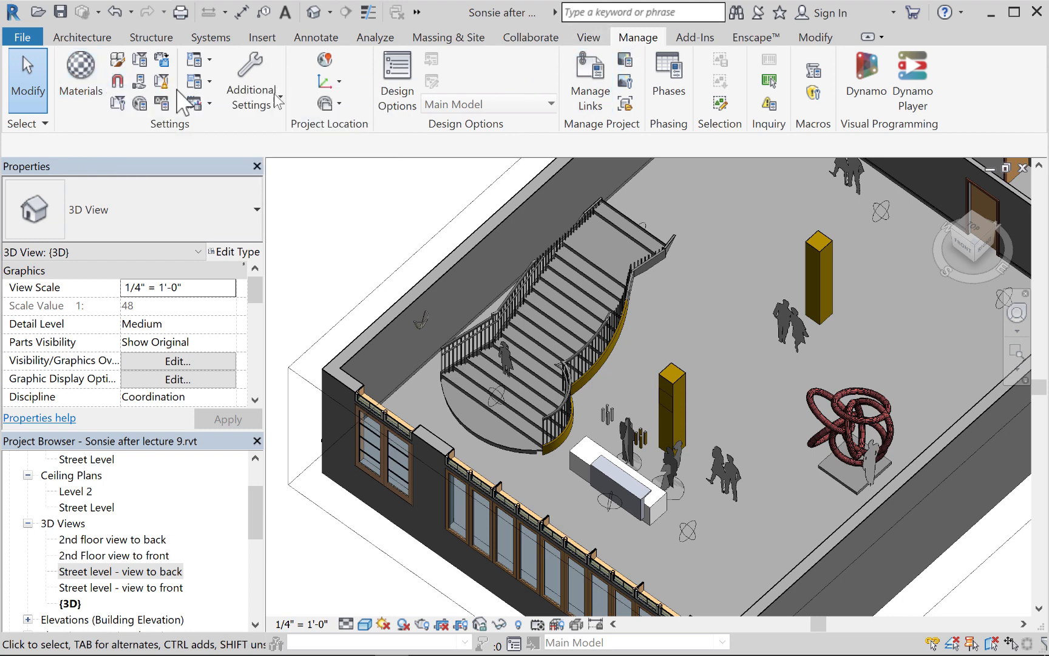
pyautogui.click(74, 67)
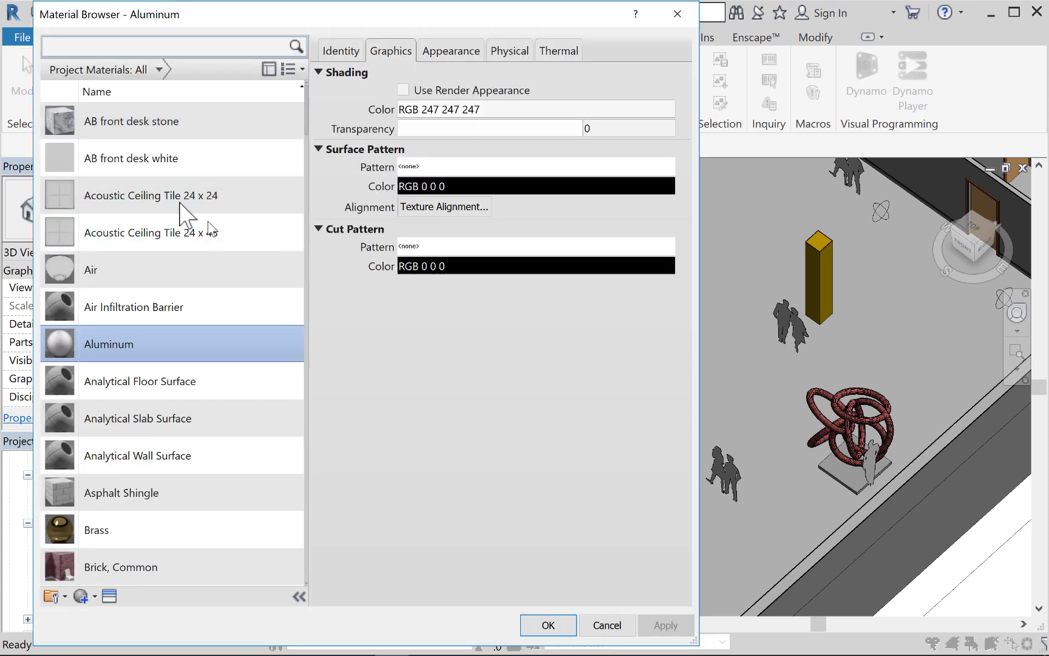
pyautogui.moveTo(220, 22)
pyautogui.mouseDown()
pyautogui.moveTo(210, 21)
pyautogui.moveTo(215, 11)
pyautogui.mouseUp()
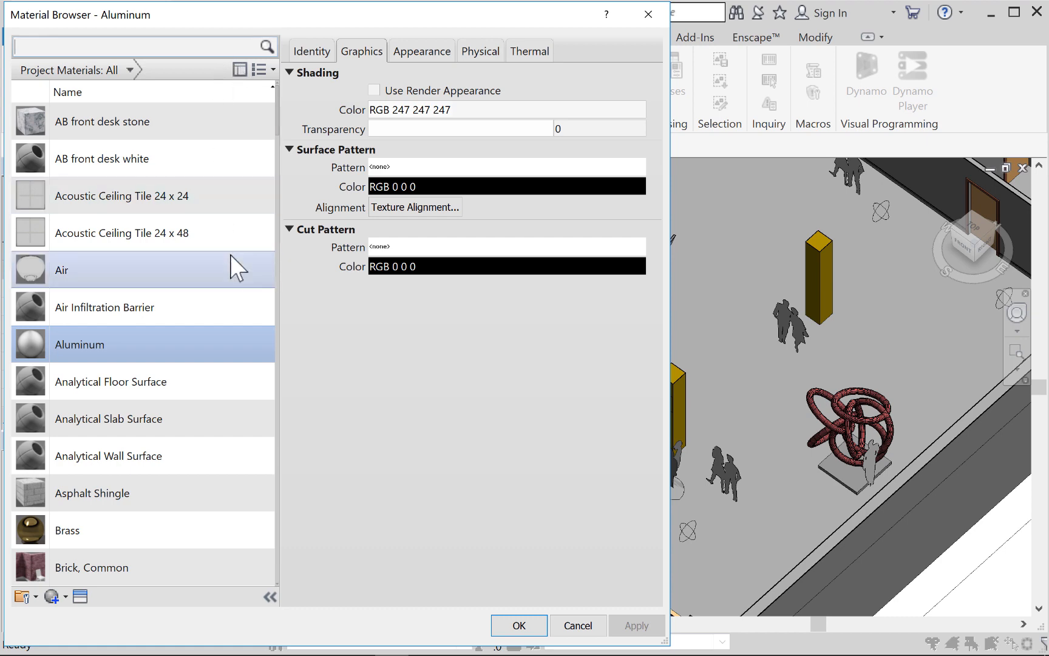
pyautogui.scroll(-2, 155, 164)
pyautogui.scroll(2, 159, 175)
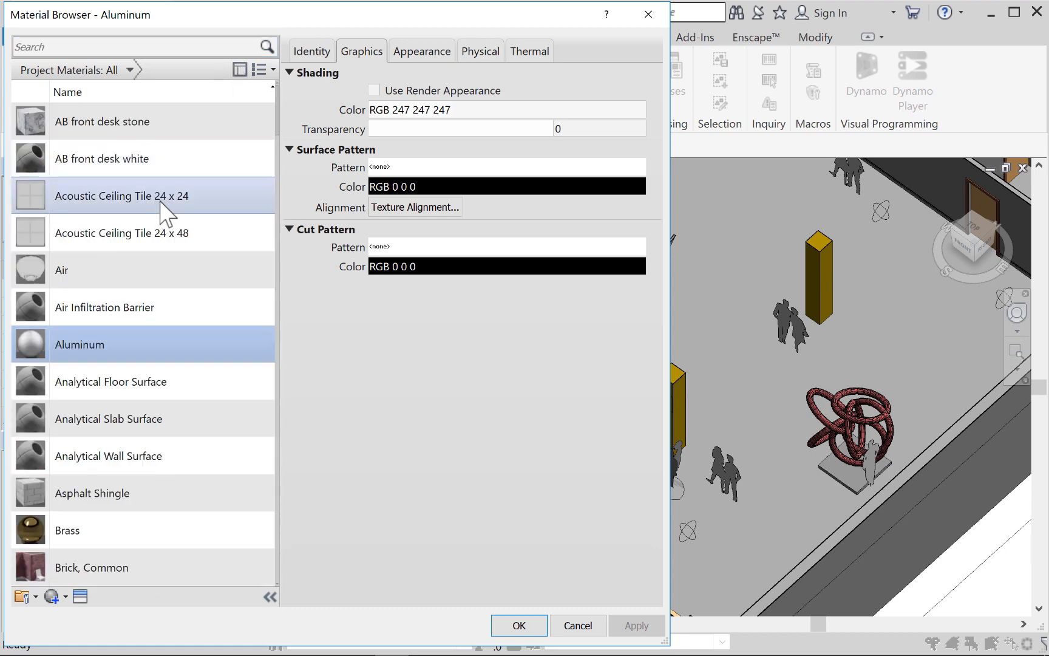
pyautogui.scroll(-3, 162, 207)
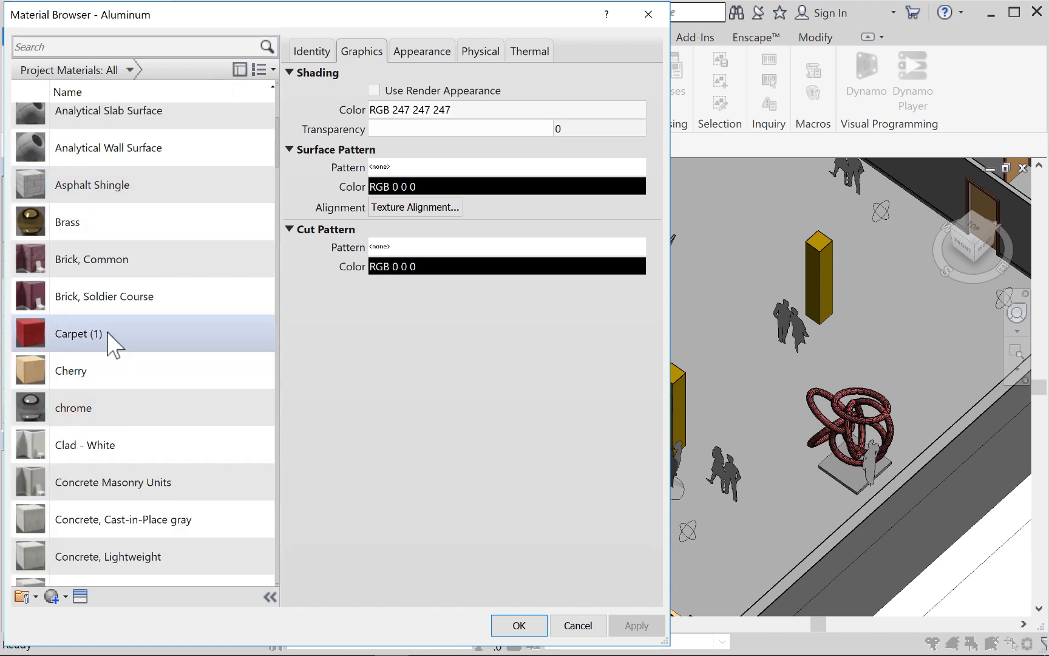
pyautogui.click(106, 332)
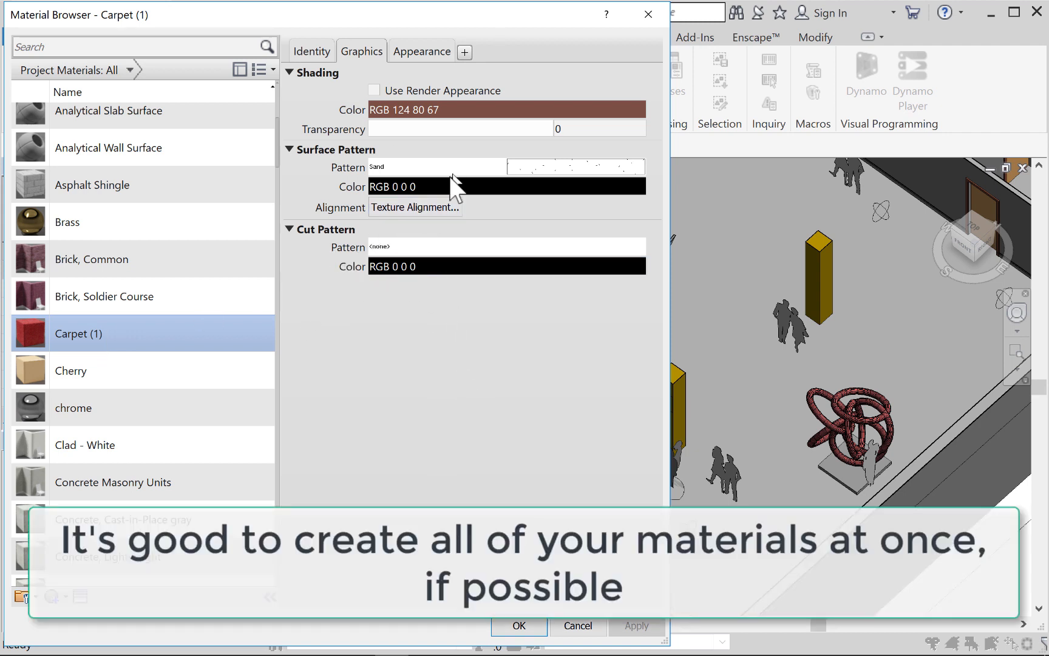
# Step: Examine Carpet (1)'s appearance image finishes.flooring.carpet.3.png in an enlarged texture preview
pyautogui.click(421, 52)
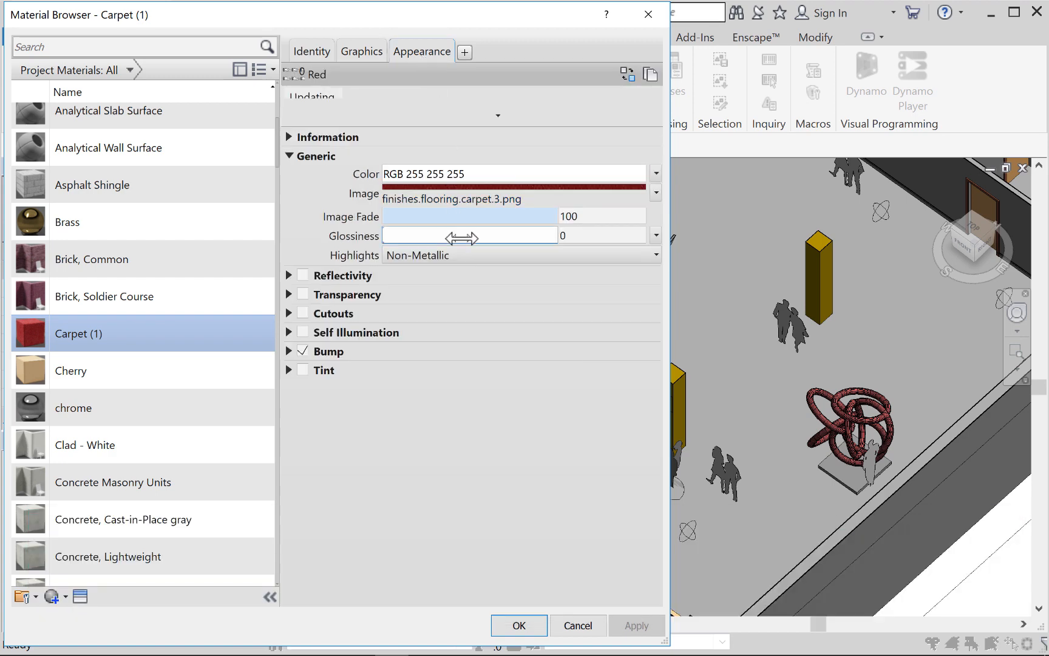
pyautogui.click(419, 186)
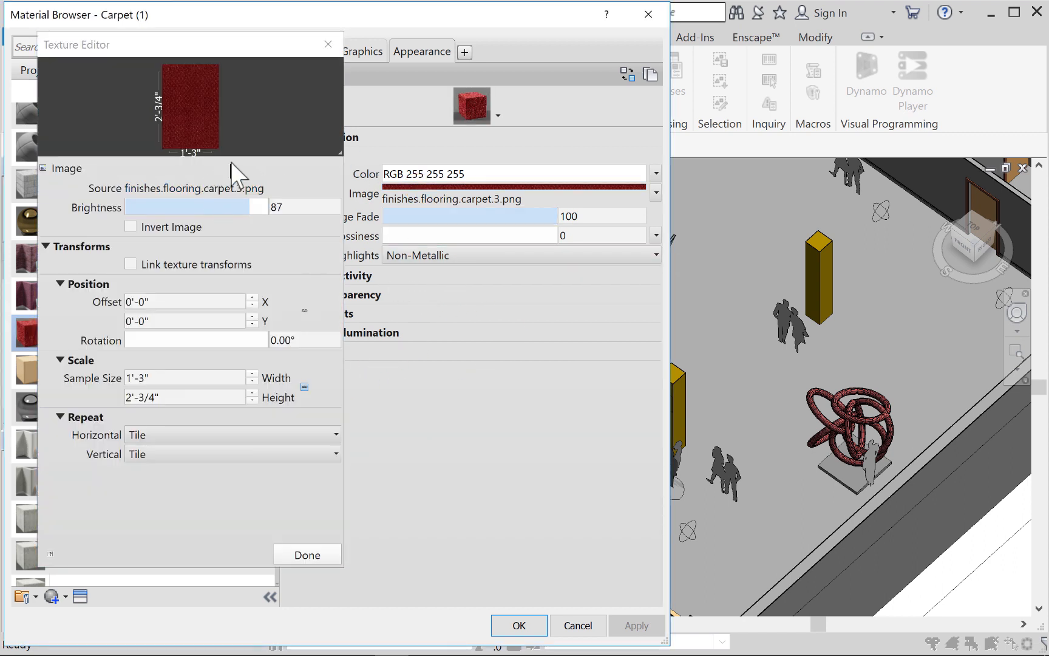
pyautogui.moveTo(340, 155); pyautogui.dragTo(357, 304)
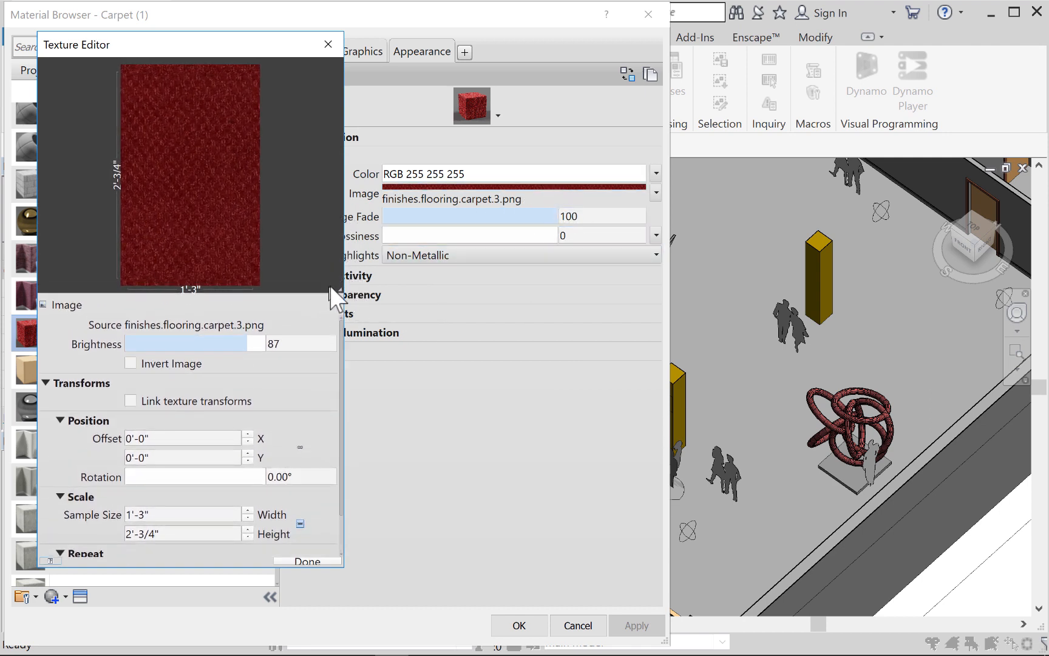
pyautogui.moveTo(340, 292); pyautogui.dragTo(358, 422)
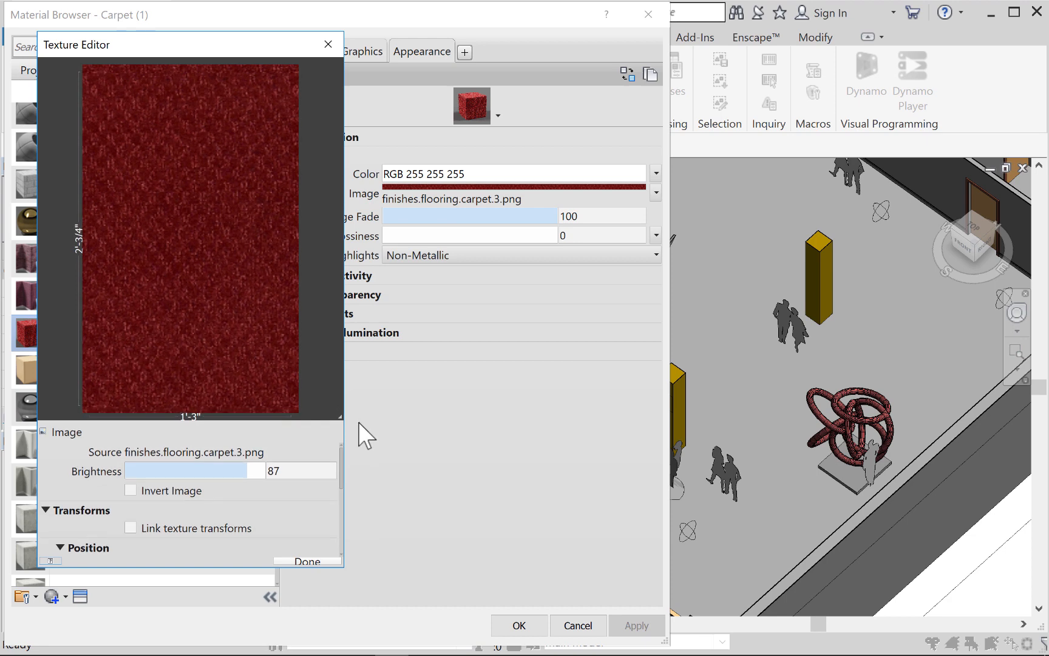
pyautogui.click(328, 44)
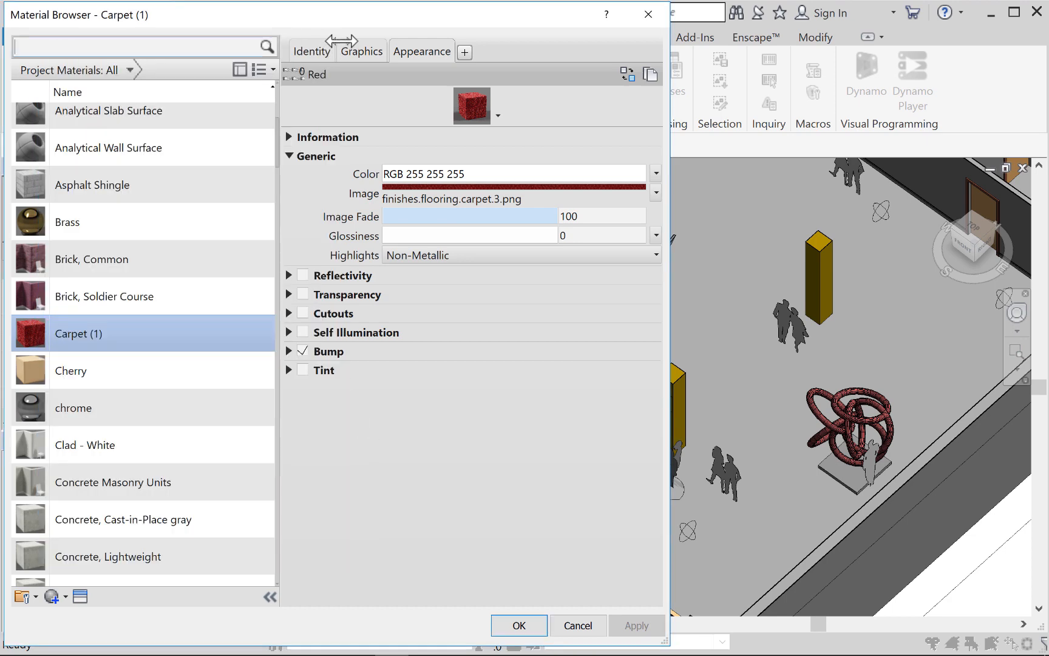
# Step: Make Carpet (1)'s shading use its render appearance and apply the material change
pyautogui.click(359, 52)
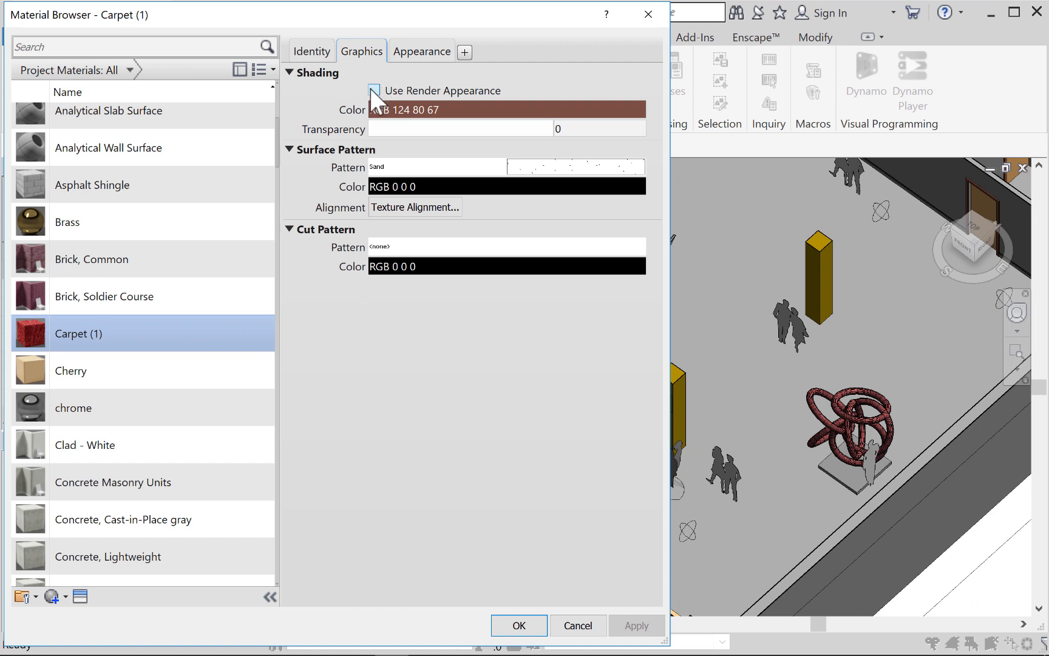
pyautogui.click(373, 91)
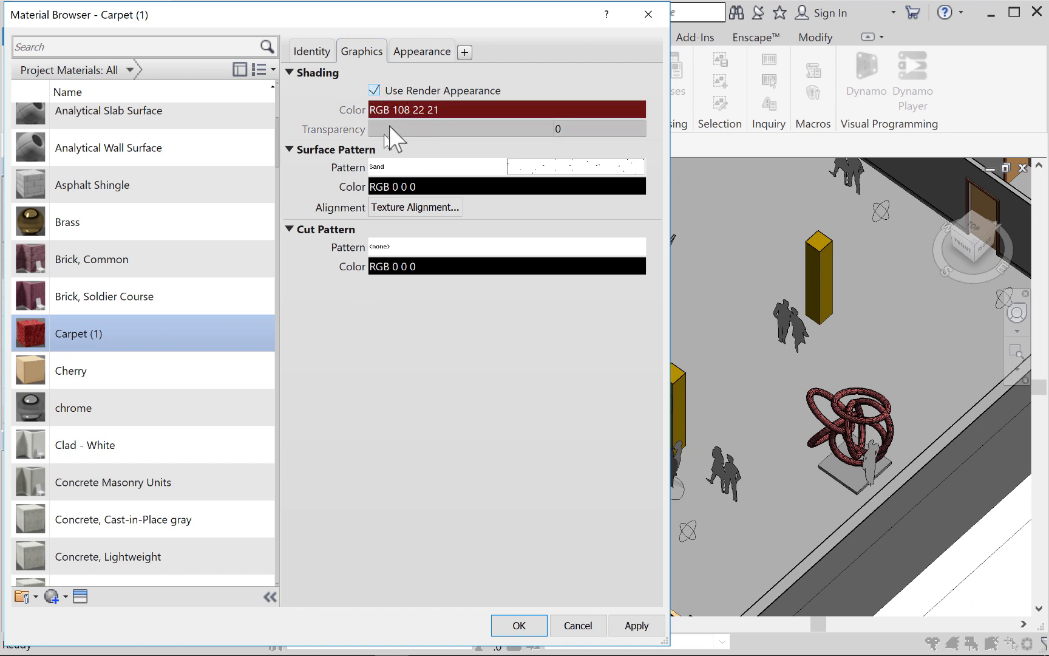
pyautogui.click(631, 628)
pyautogui.click(517, 629)
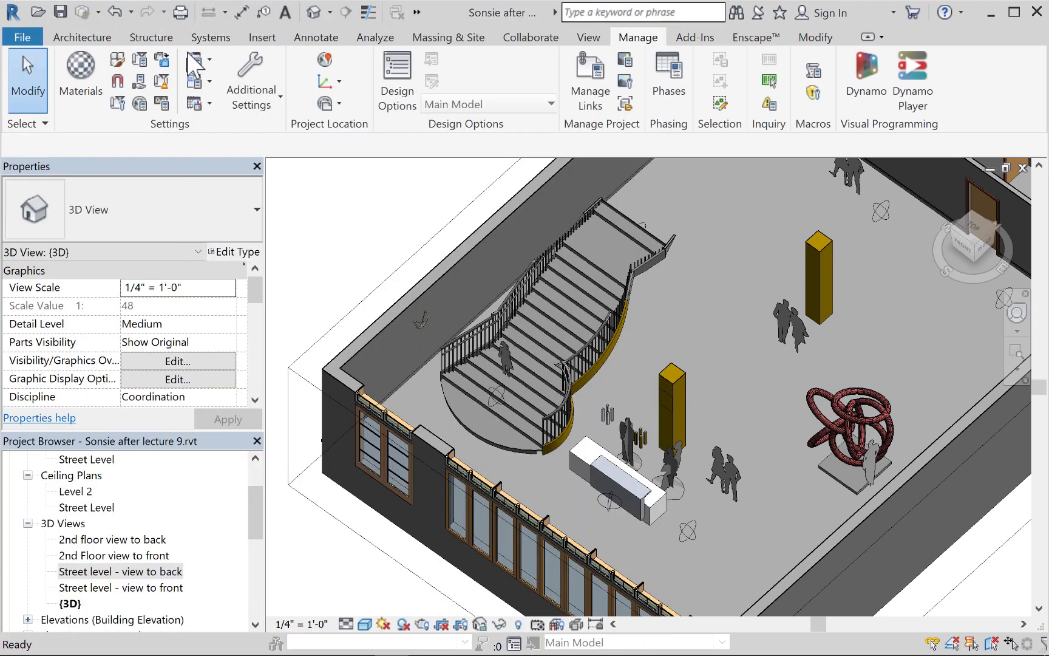
# Step: Paint the top face of the large floor around the staircase with Carpet (1)
pyautogui.click(801, 41)
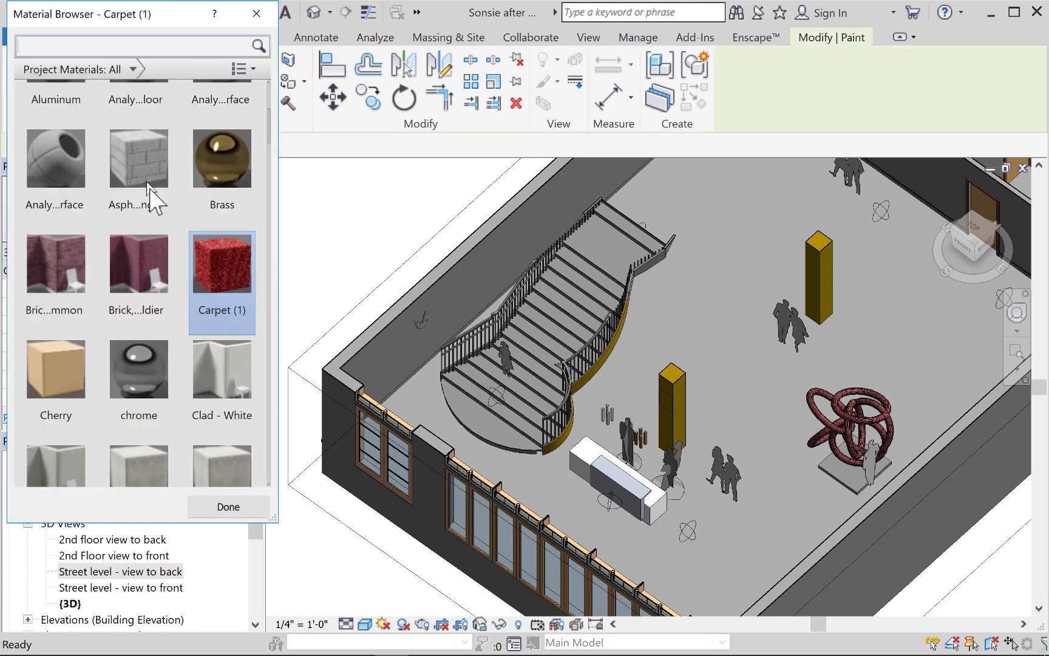
pyautogui.click(227, 279)
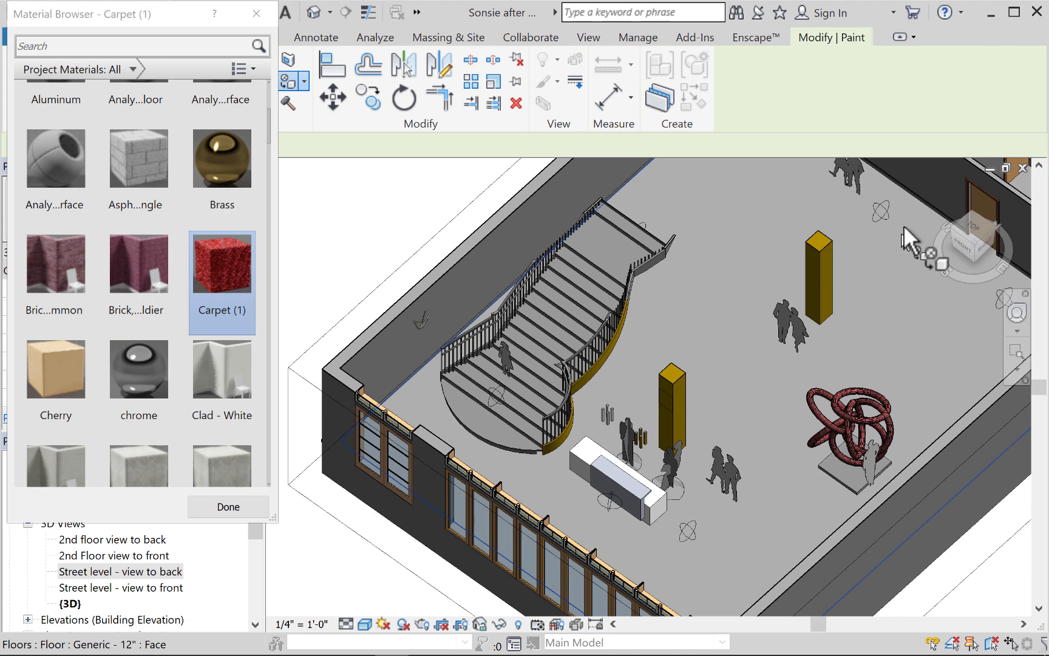
pyautogui.click(803, 489)
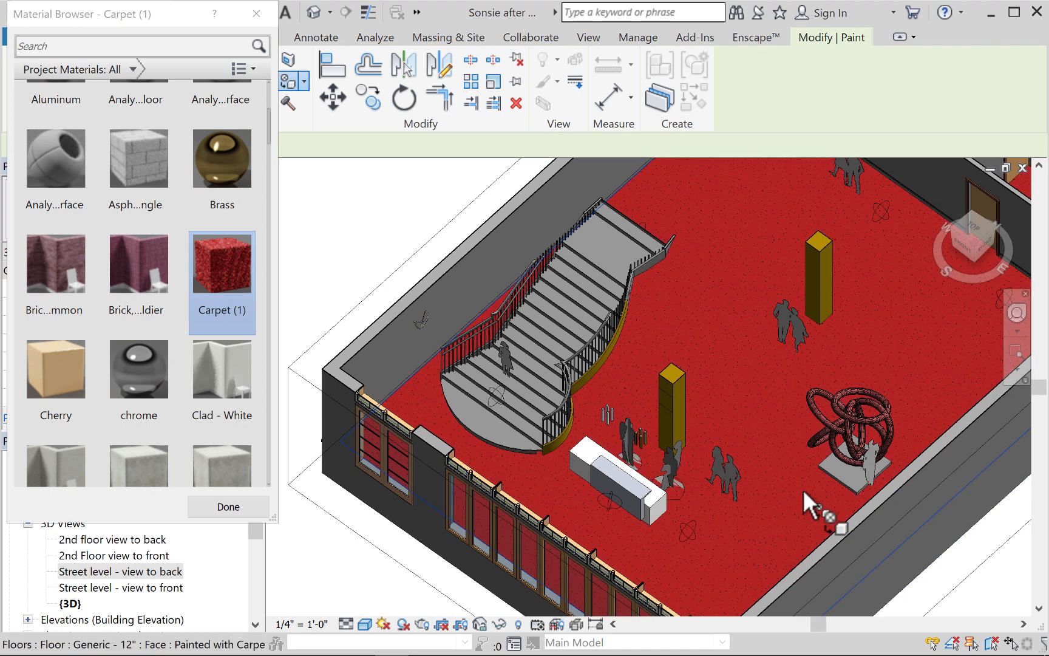
pyautogui.click(503, 349)
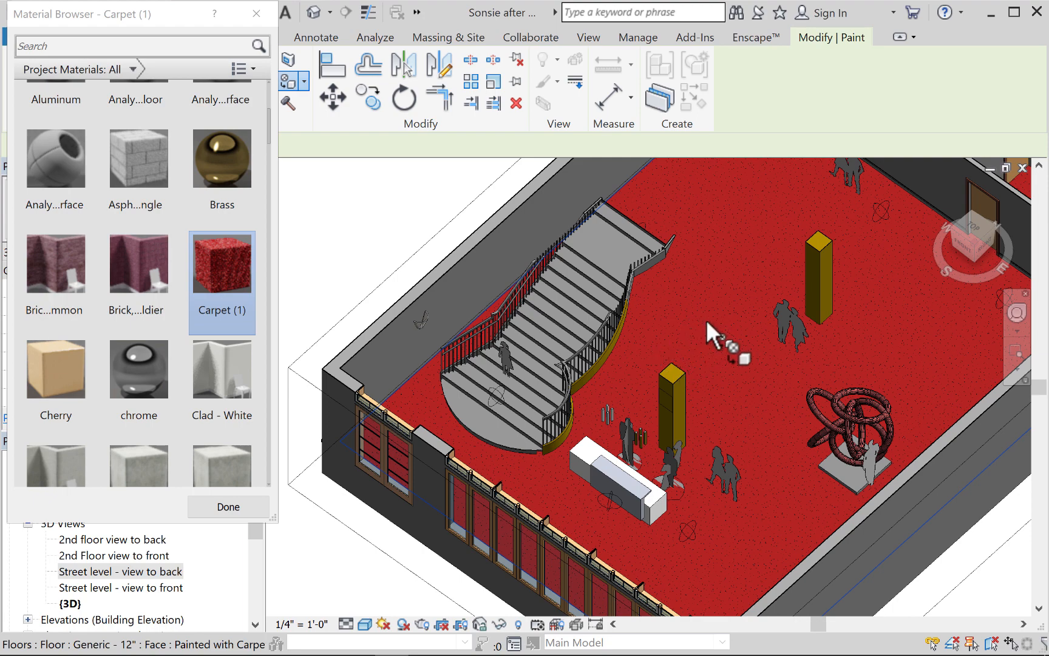
pyautogui.scroll(1, 248, 152)
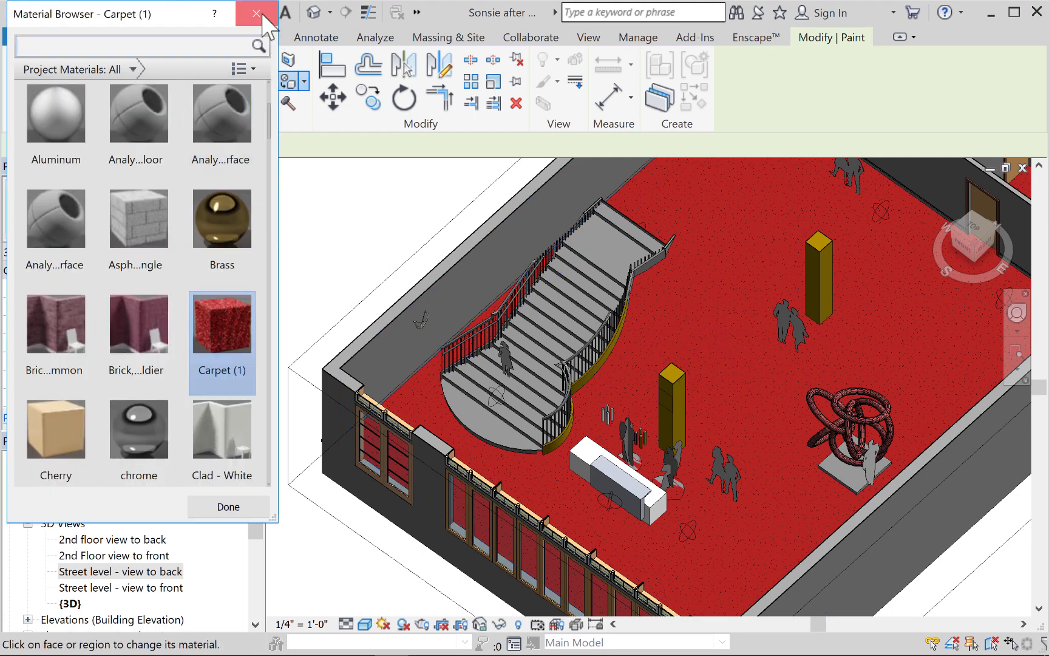
pyautogui.click(256, 14)
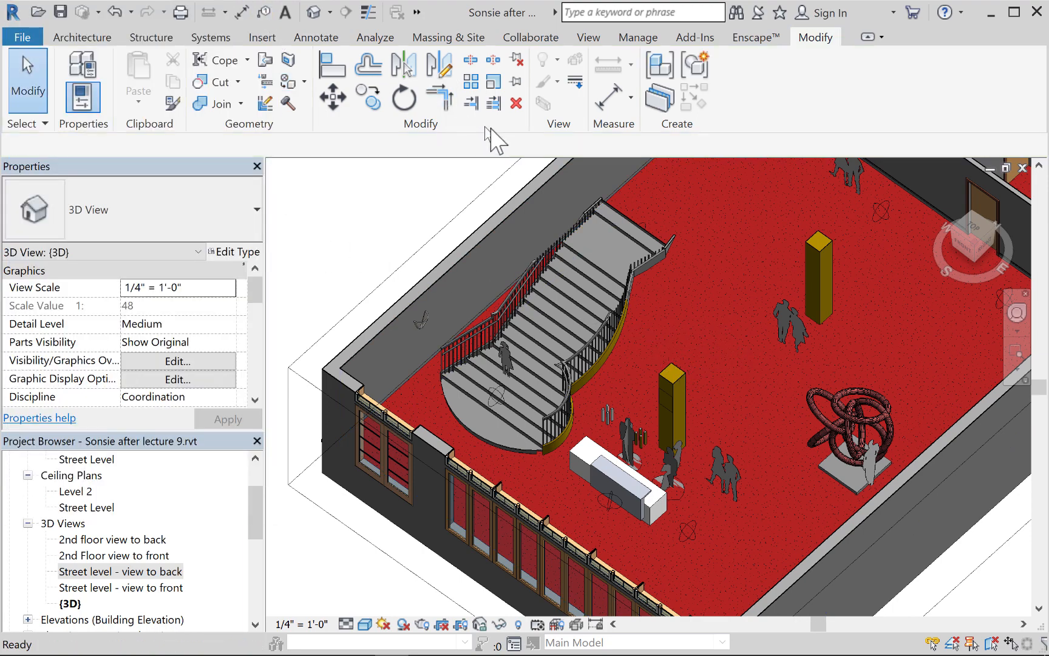
# Step: Reopen the project materials, review Carpet (1)'s appearance settings and choose to create a new material
pyautogui.click(646, 38)
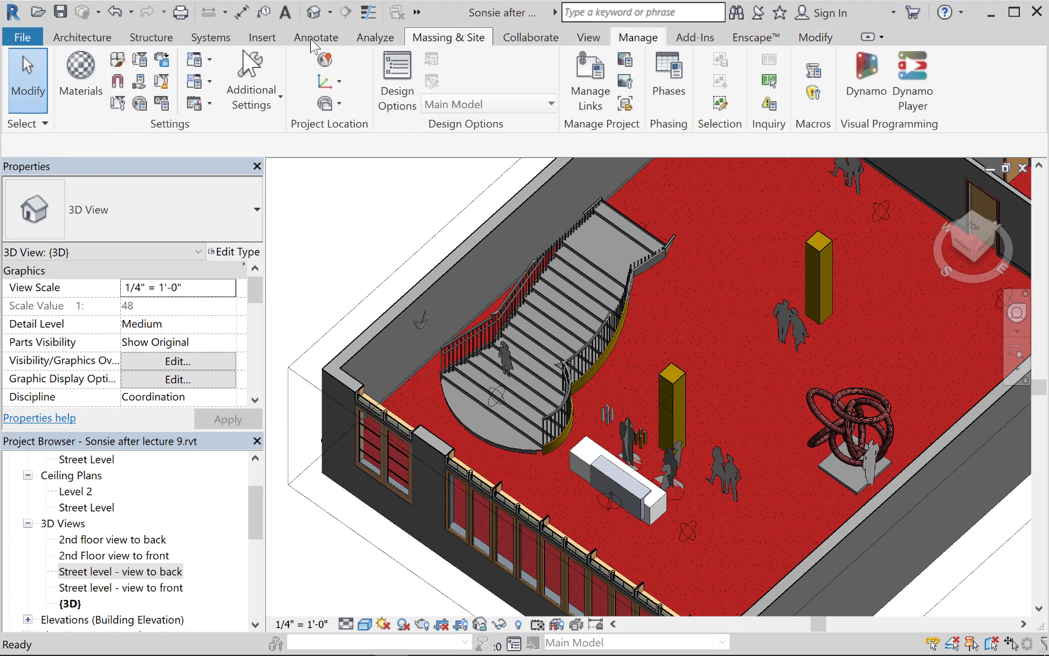
pyautogui.click(92, 66)
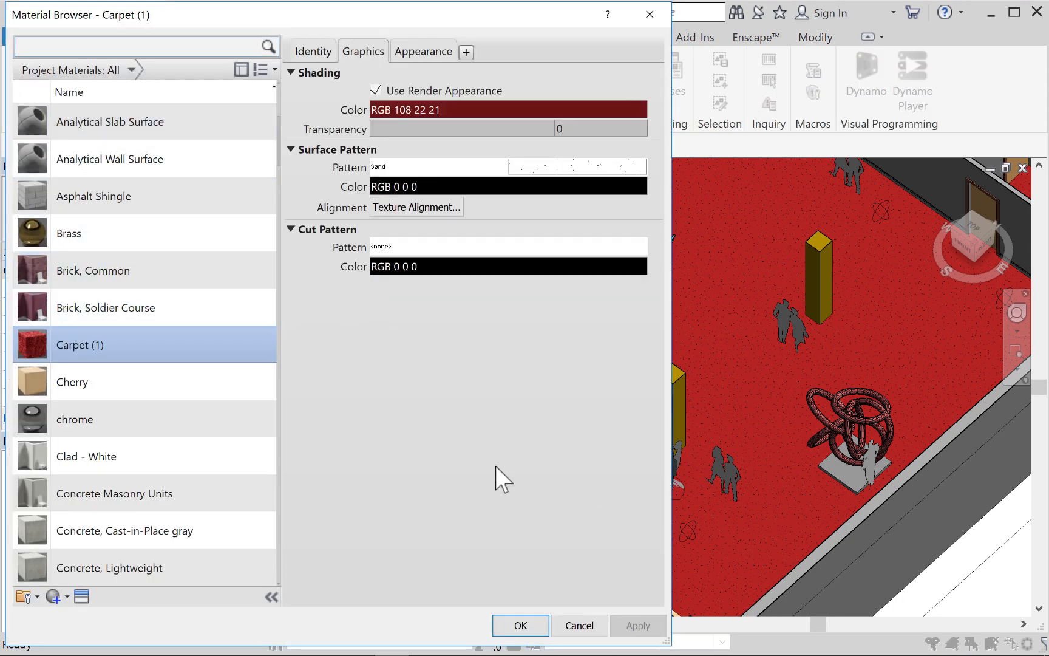
pyautogui.scroll(-1, 209, 378)
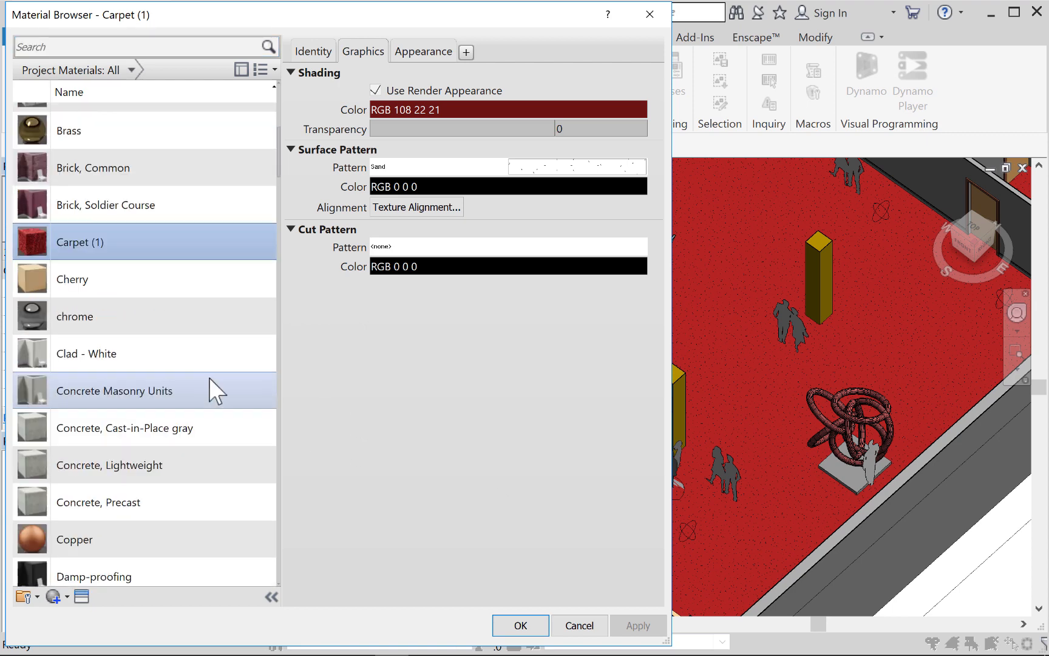
pyautogui.scroll(4, 209, 378)
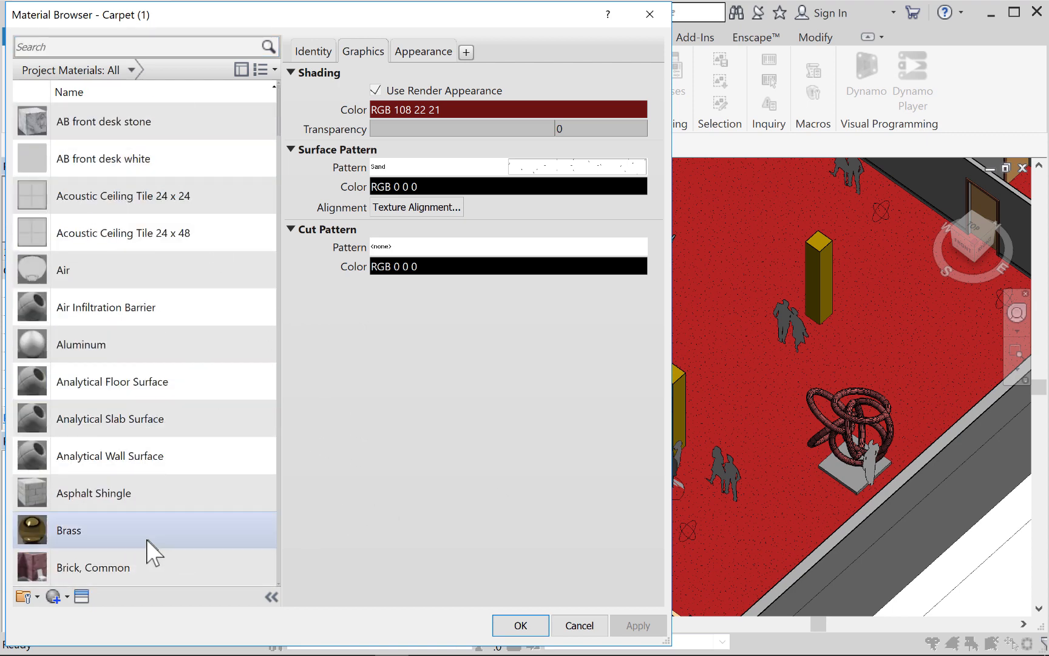
pyautogui.click(67, 599)
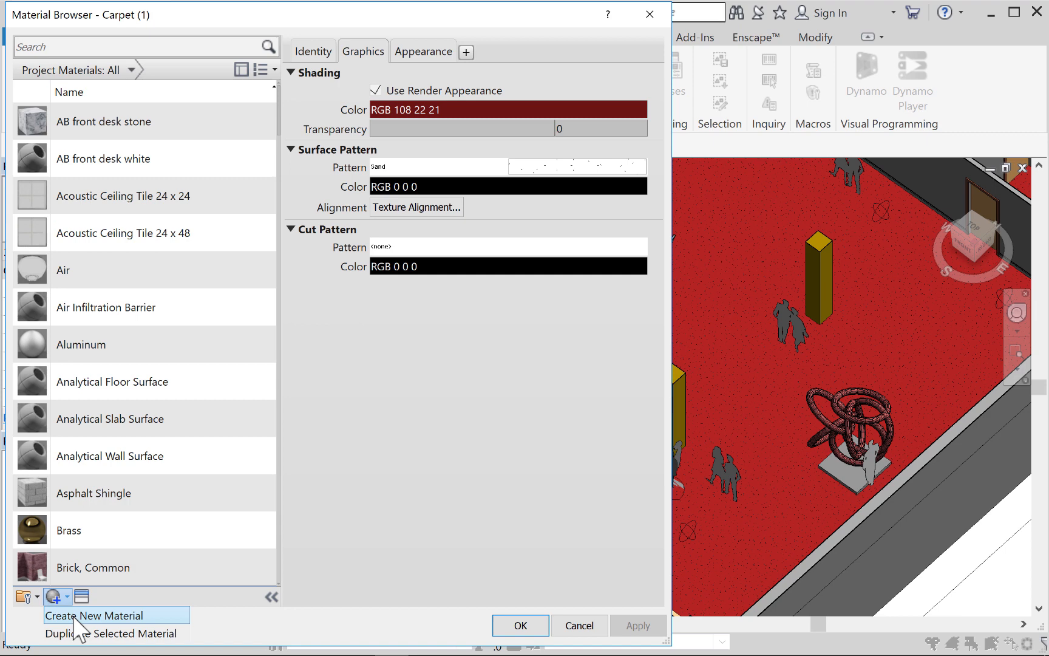
pyautogui.click(432, 503)
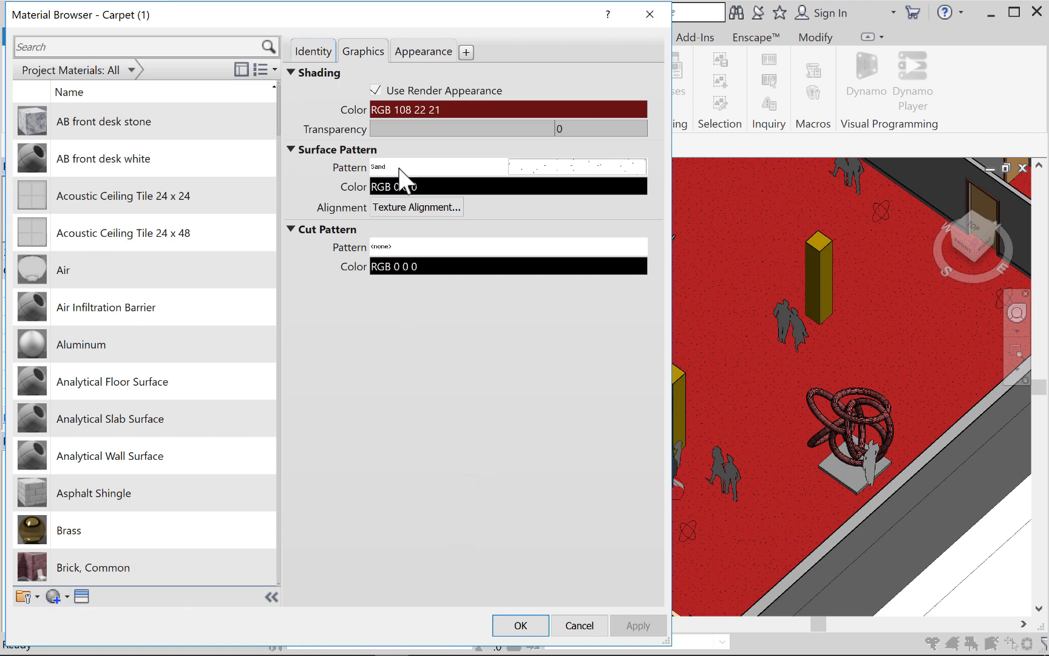
pyautogui.click(421, 52)
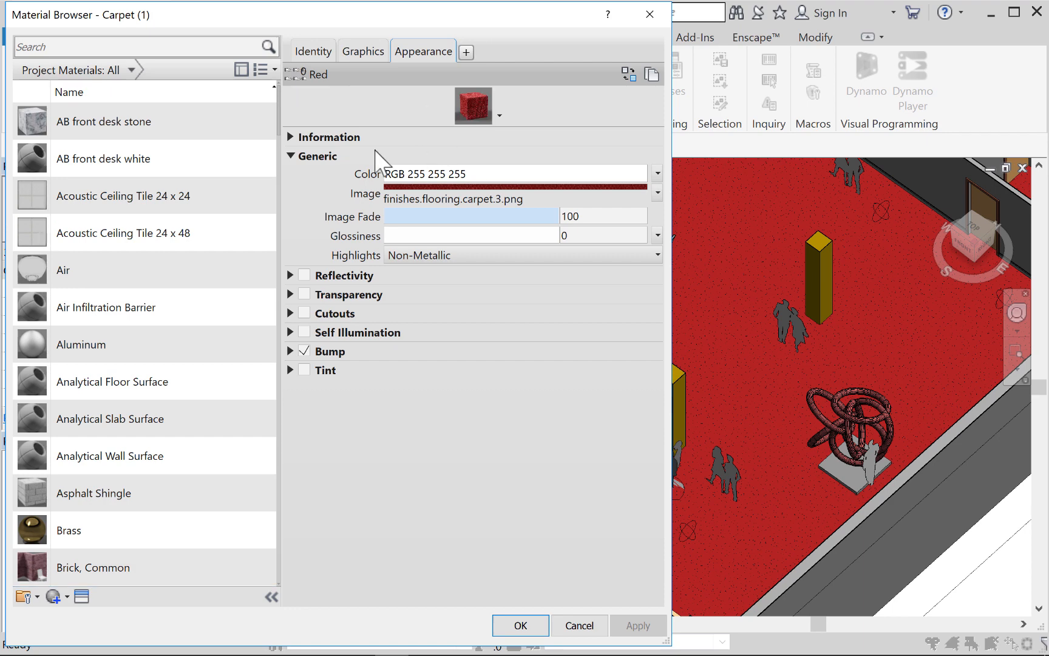
pyautogui.click(67, 597)
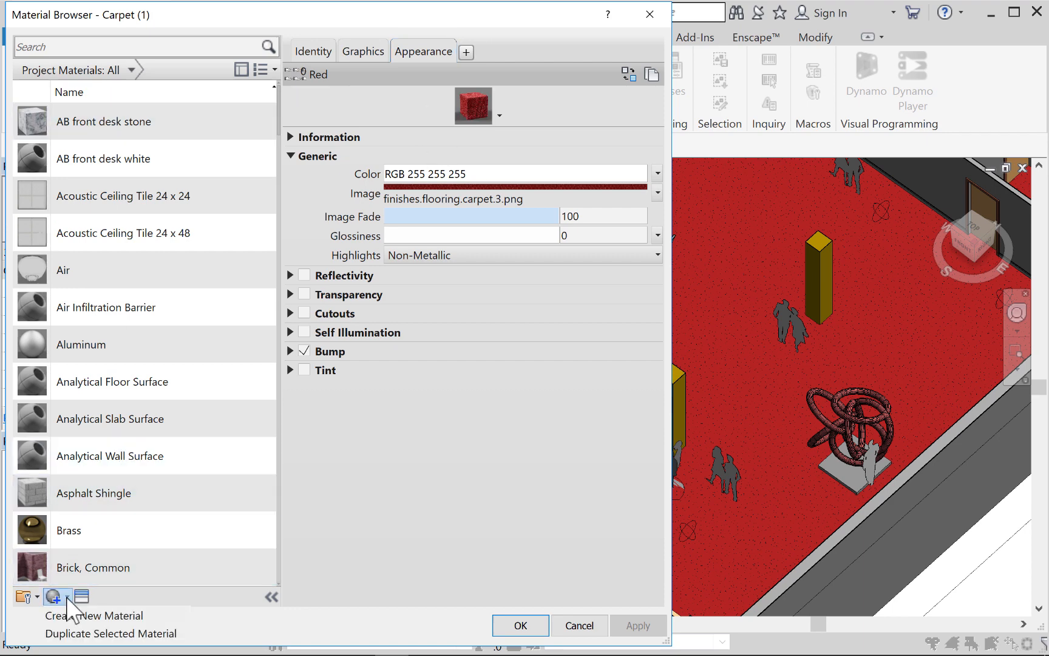
pyautogui.click(76, 615)
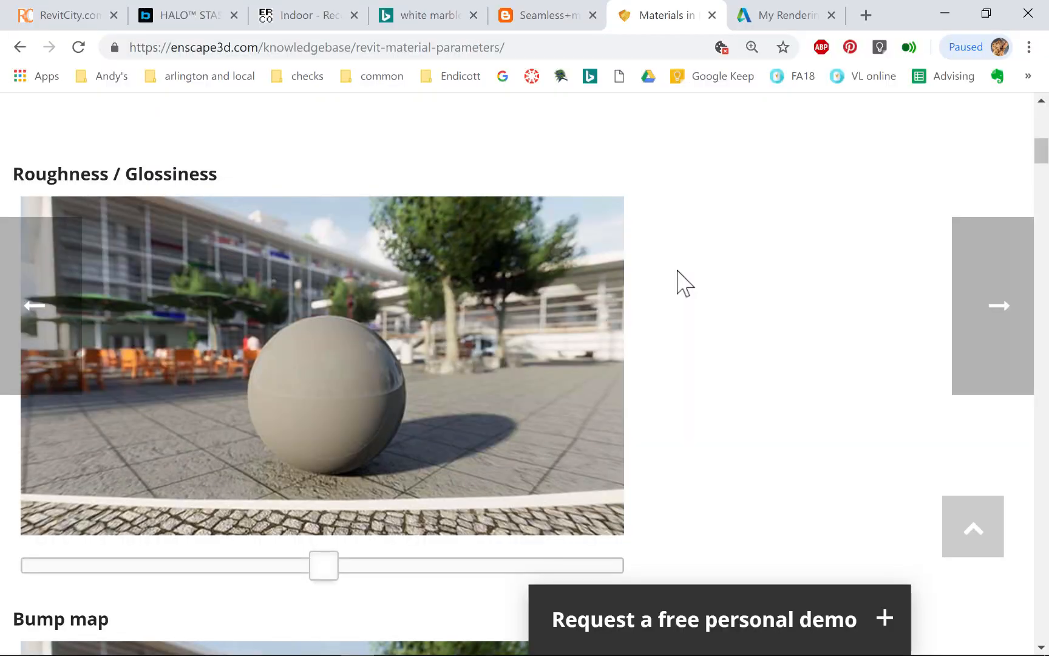
# Step: On Enscape's Revit material parameters page, examine the roughness/glossiness and bump map examples, setting the glossiness comparison to its maximum
pyautogui.scroll(-5, 826, 383)
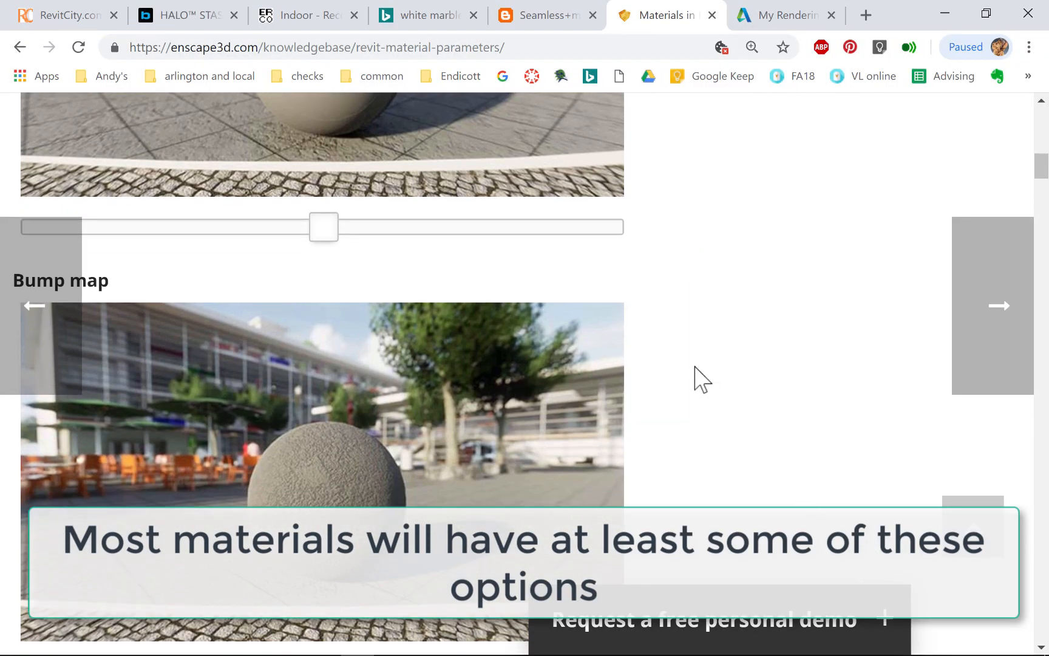
pyautogui.scroll(9, 696, 371)
pyautogui.scroll(-4, 701, 380)
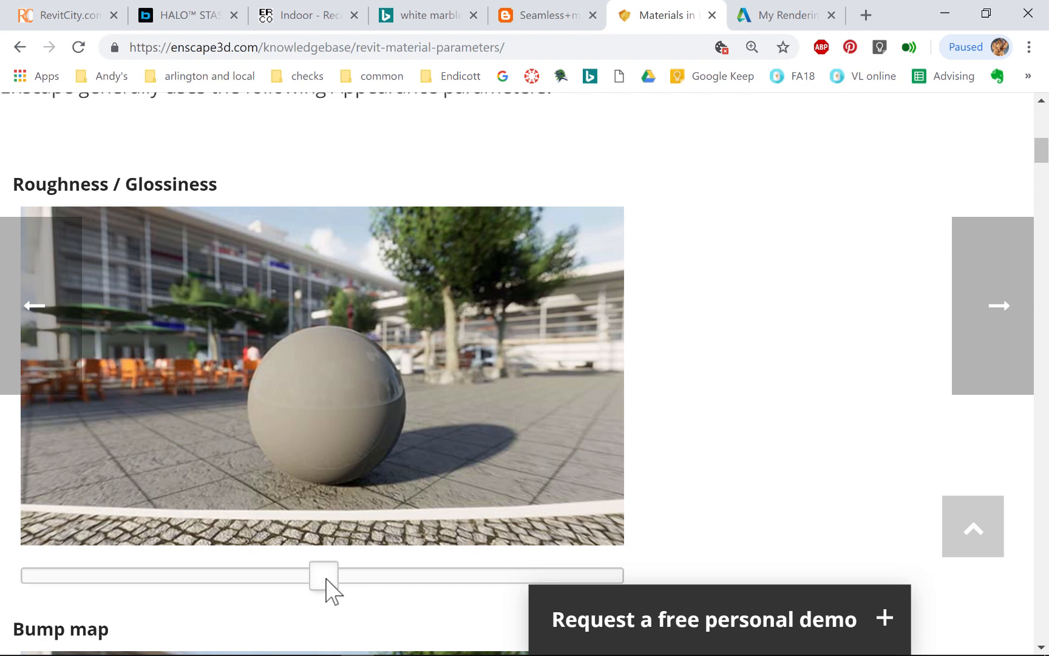
pyautogui.moveTo(326, 578); pyautogui.dragTo(627, 518)
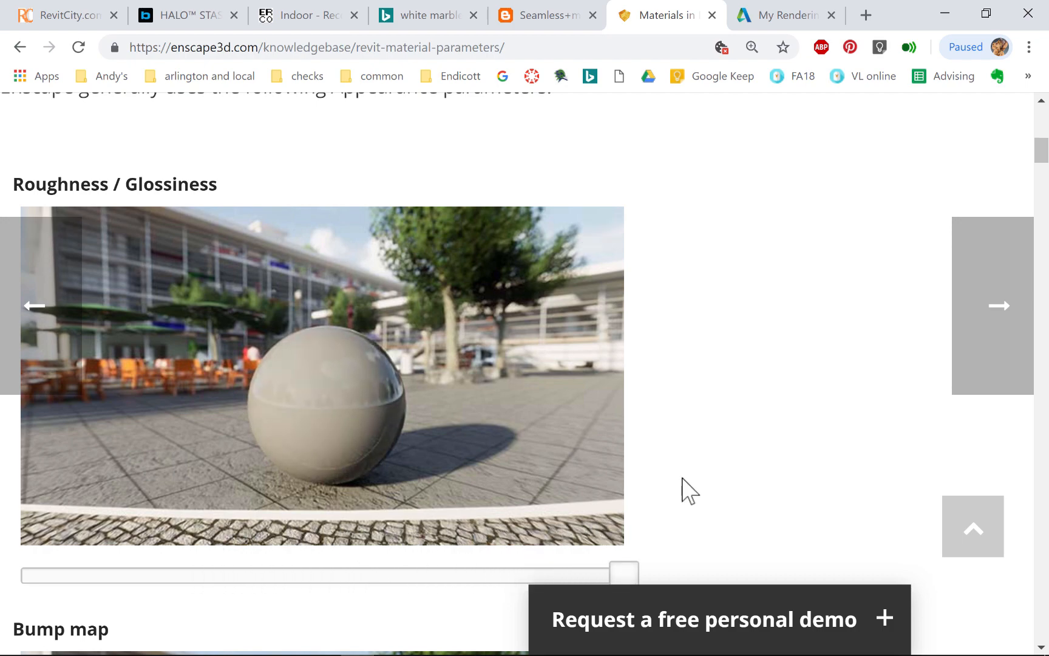
# Step: Examine the bump map example on the sphere, comparing weaker and stronger bump amounts against the roughness/glossiness example
pyautogui.scroll(5, 689, 488)
pyautogui.scroll(-10, 690, 489)
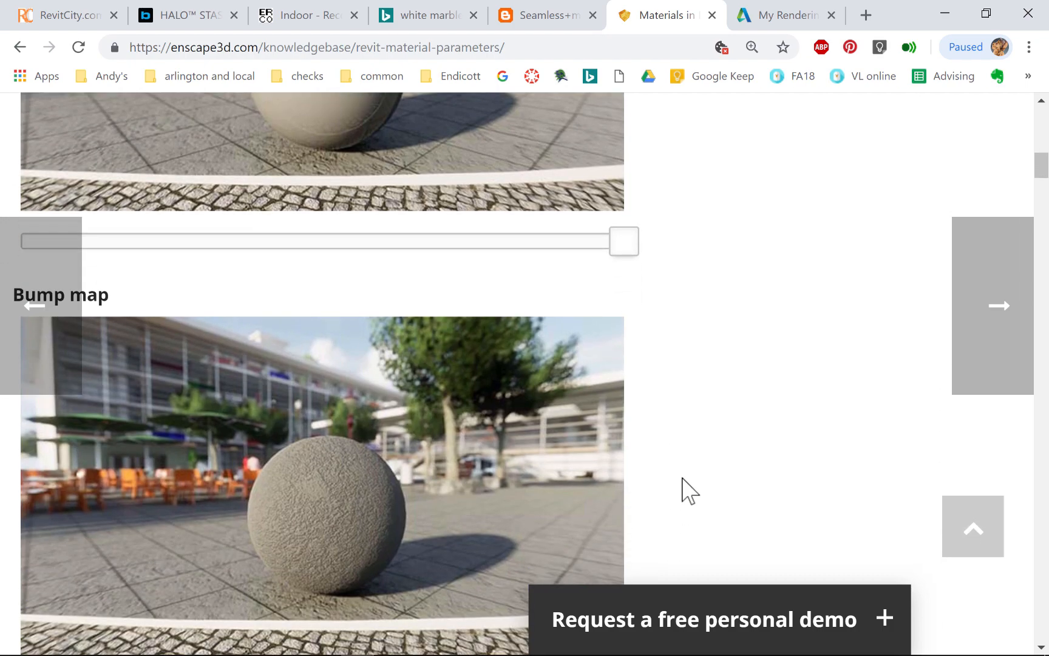
pyautogui.scroll(-5, 689, 488)
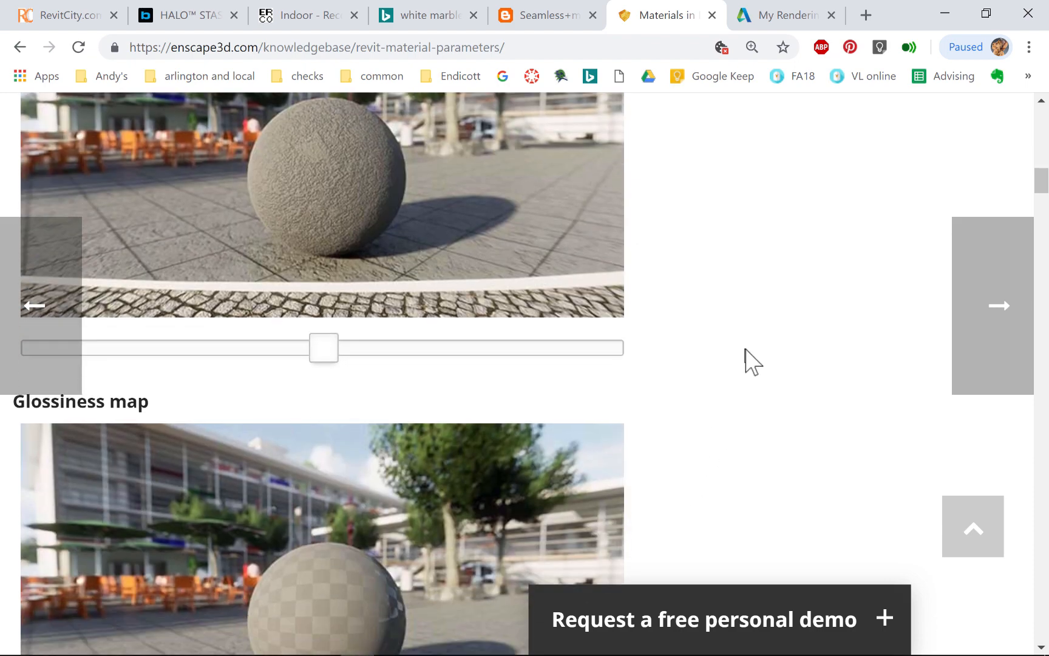
pyautogui.scroll(5, 756, 358)
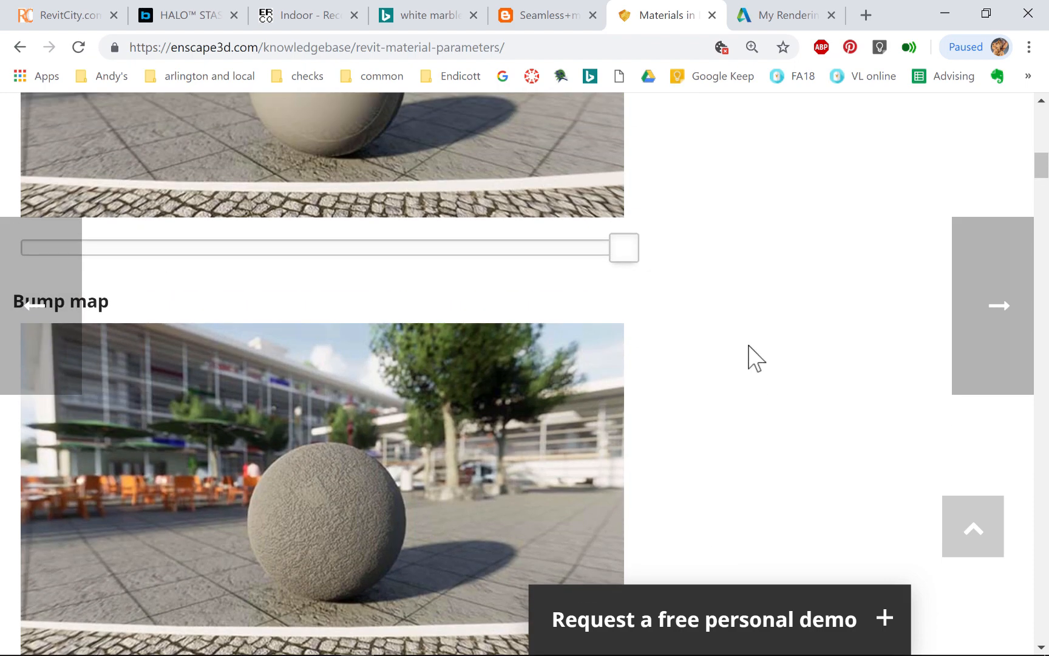
pyautogui.scroll(-5, 756, 359)
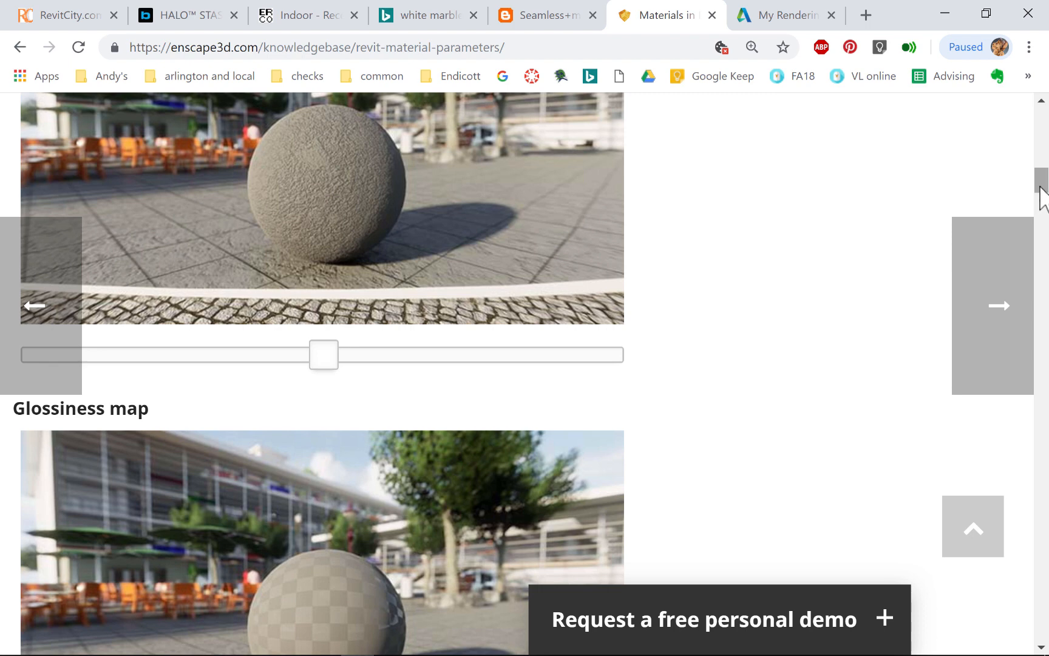
pyautogui.moveTo(1040, 187); pyautogui.dragTo(1043, 179)
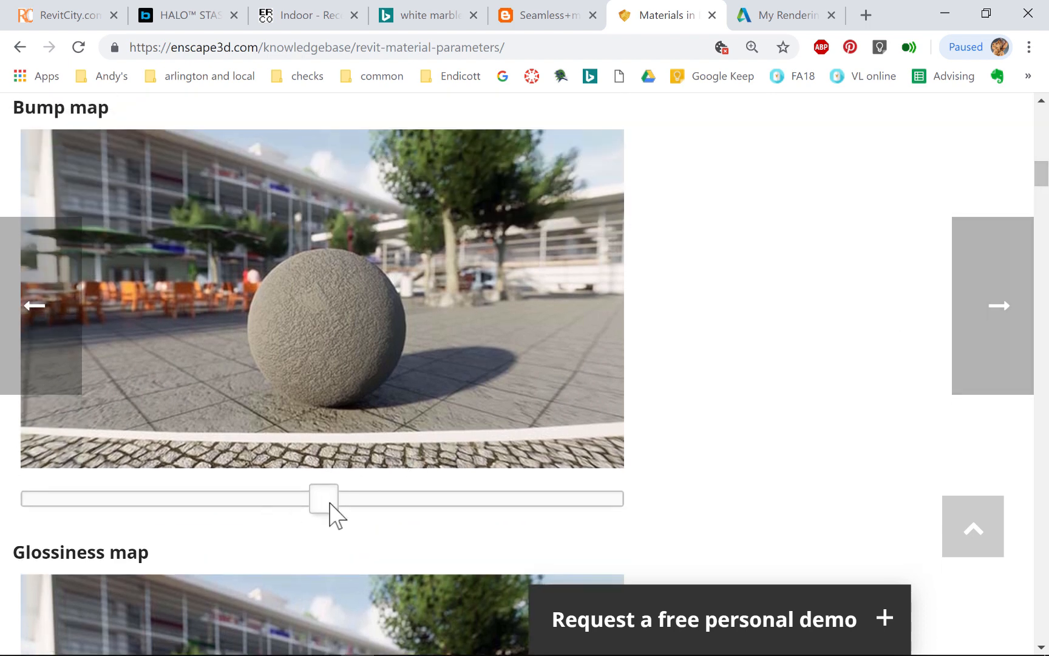
pyautogui.moveTo(347, 506); pyautogui.dragTo(408, 486)
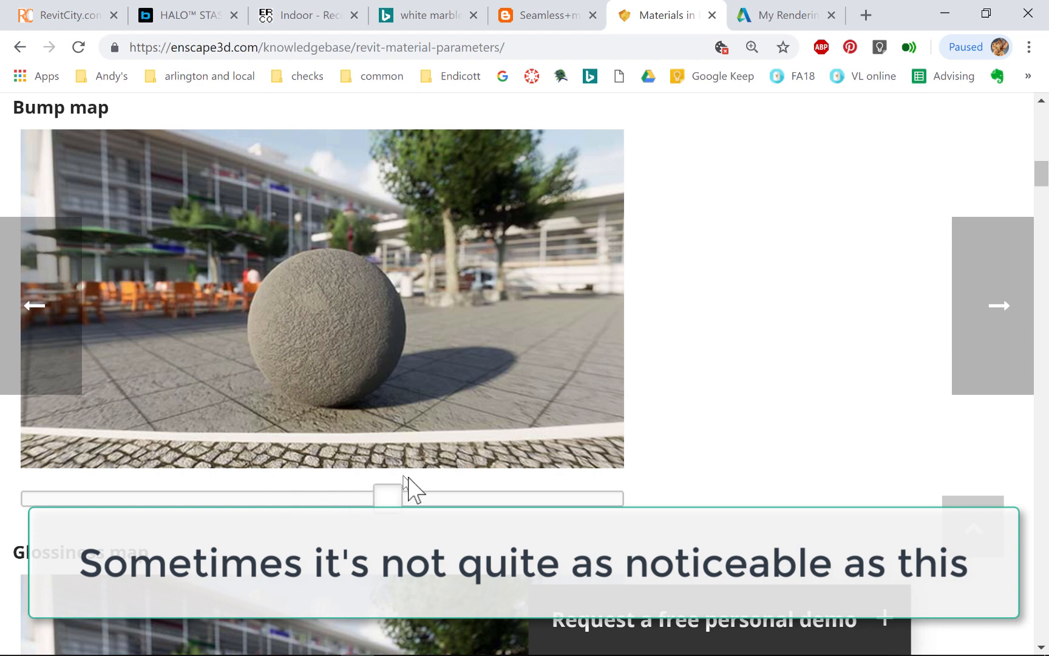
pyautogui.moveTo(475, 484); pyautogui.dragTo(540, 485)
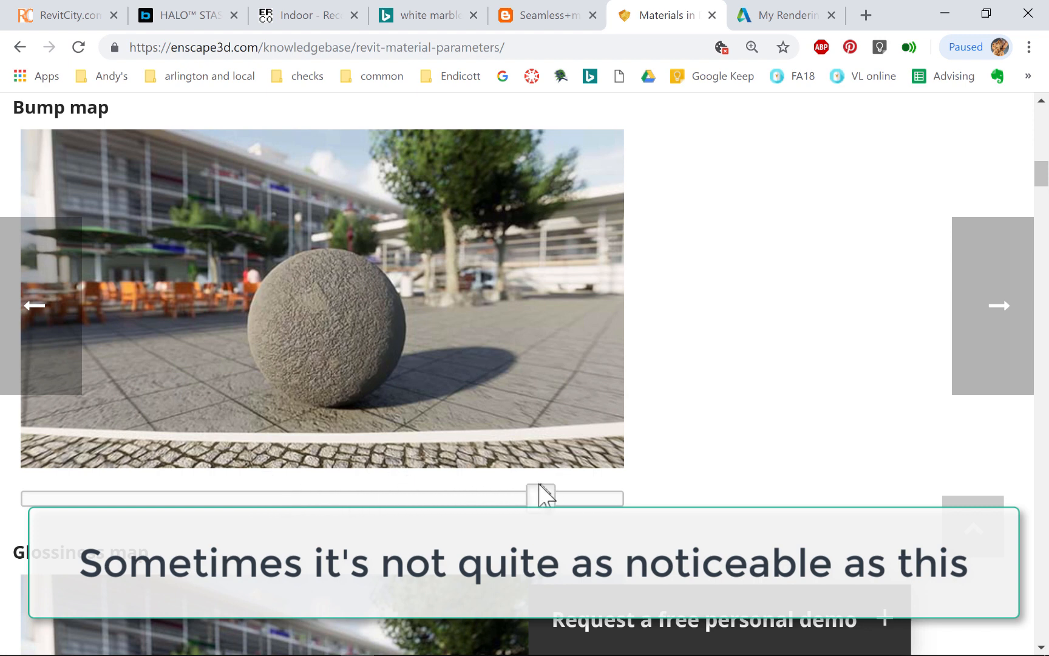
pyautogui.moveTo(473, 474); pyautogui.dragTo(330, 468)
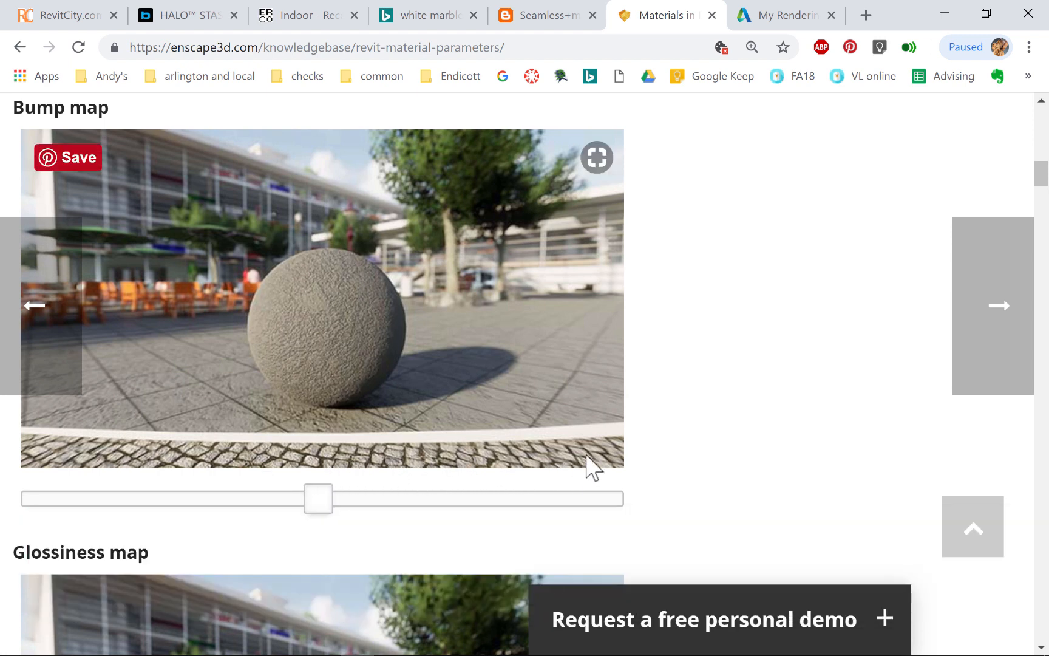
# Step: Examine the glossiness map example, adjusting its comparison to see the checkered pattern on the sphere
pyautogui.scroll(-5, 594, 467)
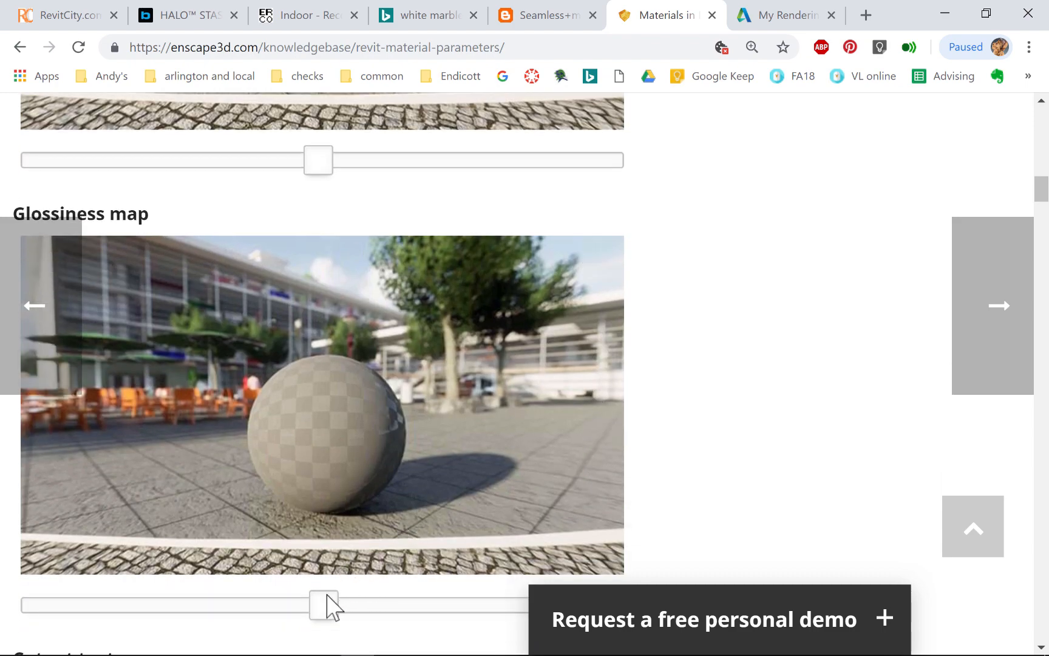
pyautogui.moveTo(331, 605); pyautogui.dragTo(346, 570)
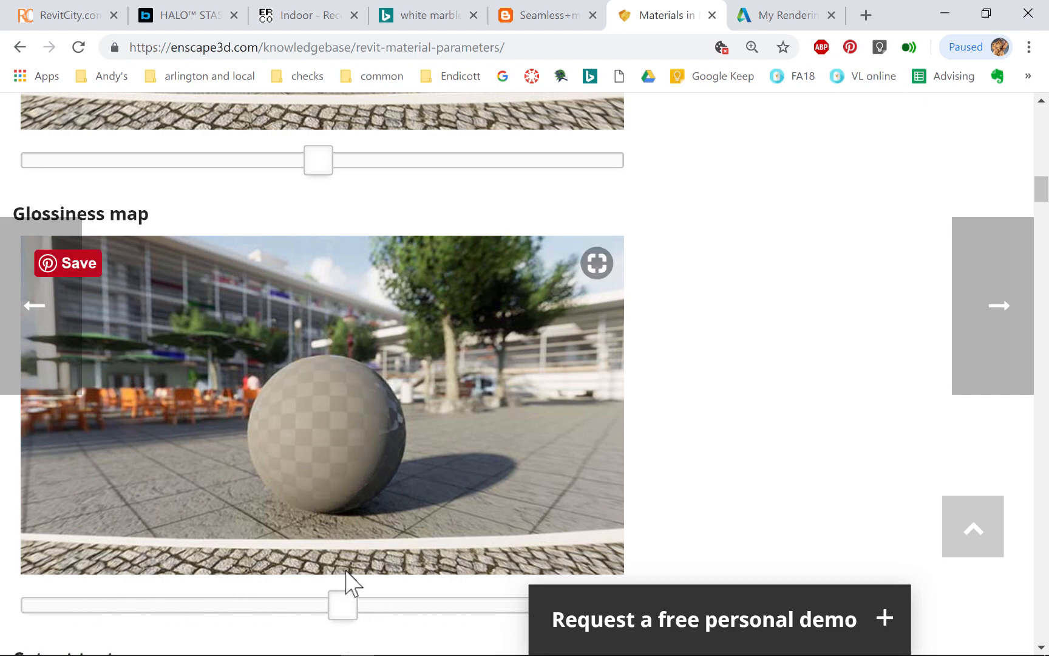
pyautogui.scroll(4, 345, 571)
pyautogui.scroll(-14, 345, 571)
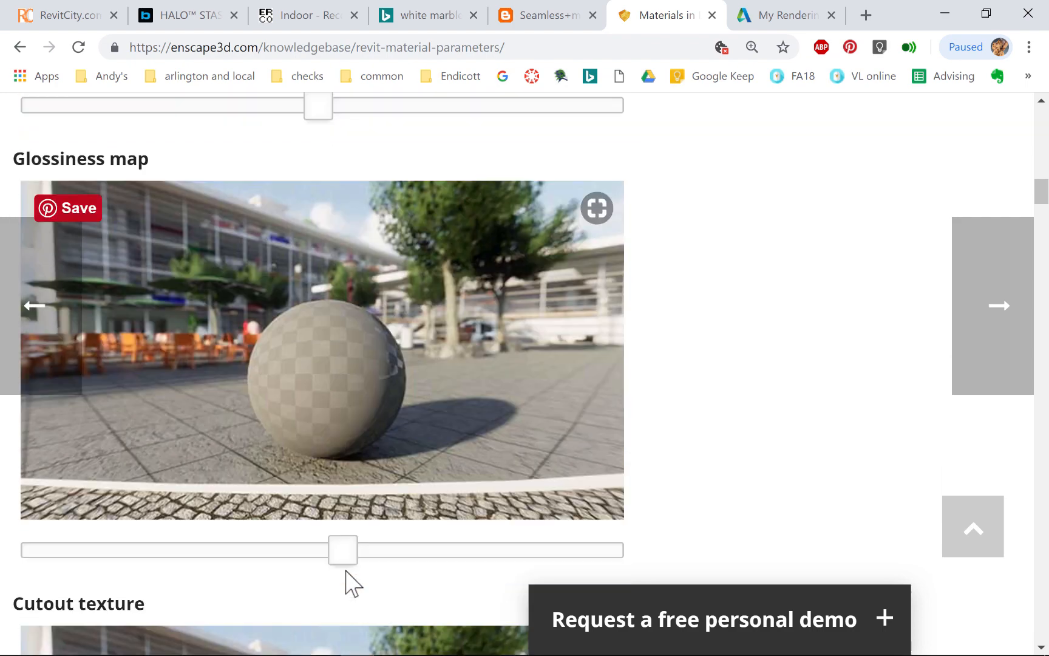
pyautogui.scroll(5, 347, 553)
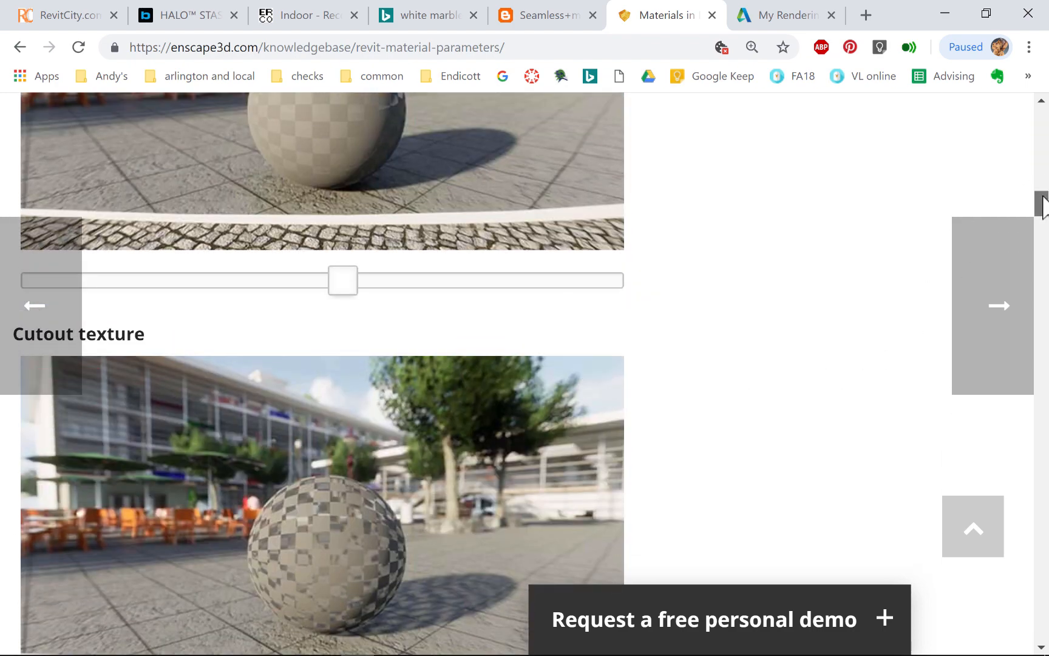
# Step: Examine the cutout texture example, raising its comparison to the maximum and lowering it slightly
pyautogui.moveTo(1043, 204); pyautogui.dragTo(1045, 210)
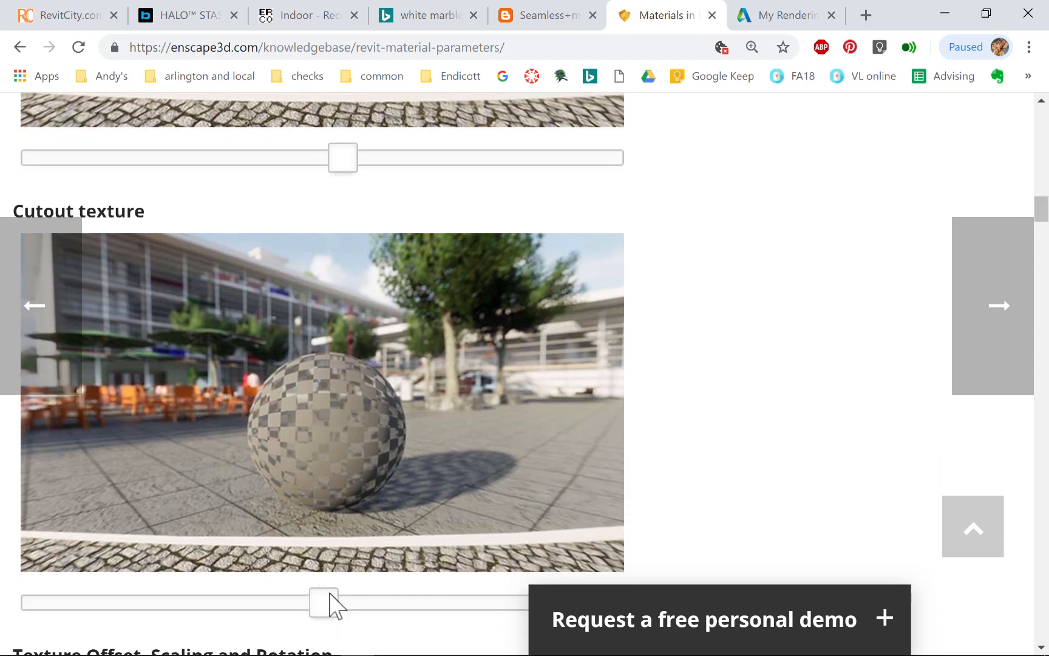
pyautogui.moveTo(338, 607); pyautogui.dragTo(639, 572)
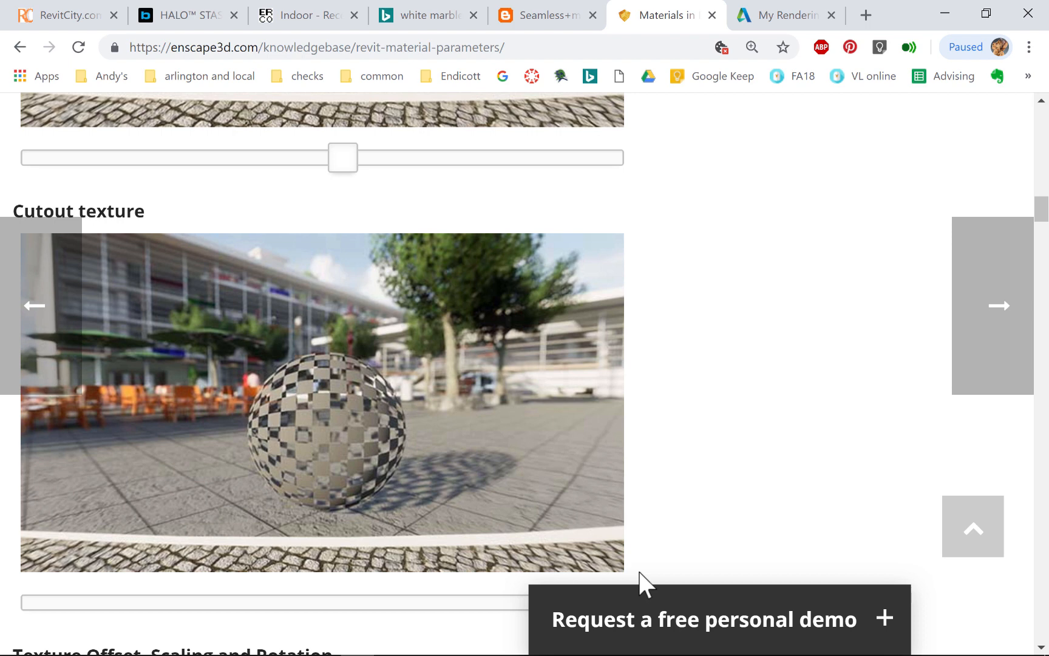
pyautogui.moveTo(639, 572); pyautogui.dragTo(593, 554)
# Step: Examine the texture offset, scaling and rotation example and compare colours in the tint example
pyautogui.moveTo(1045, 207); pyautogui.dragTo(1047, 231)
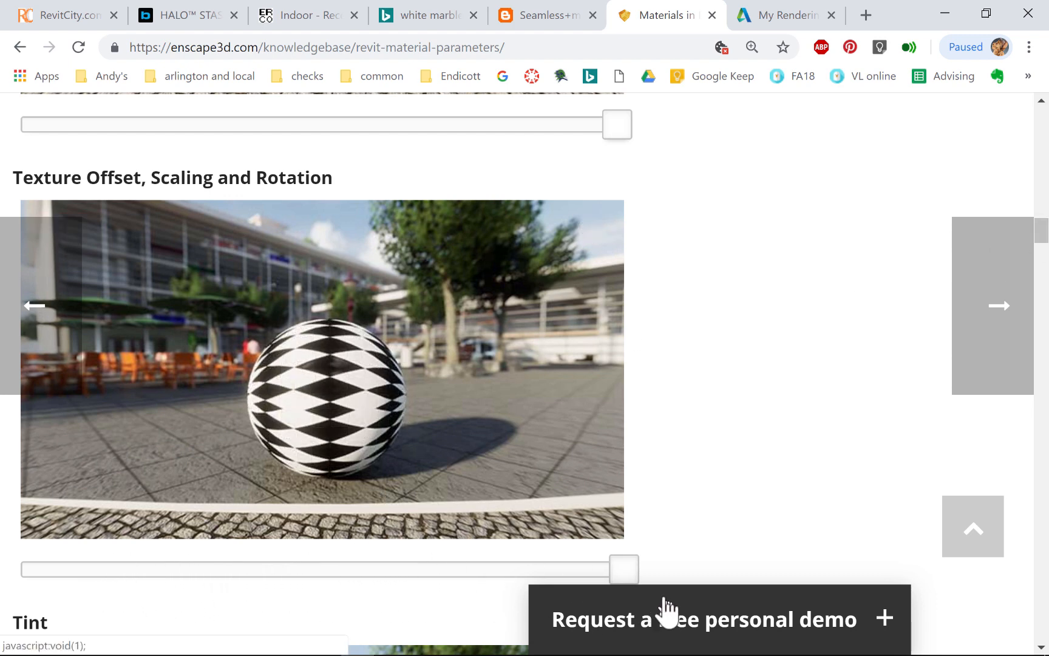
pyautogui.moveTo(1046, 229); pyautogui.dragTo(1046, 254)
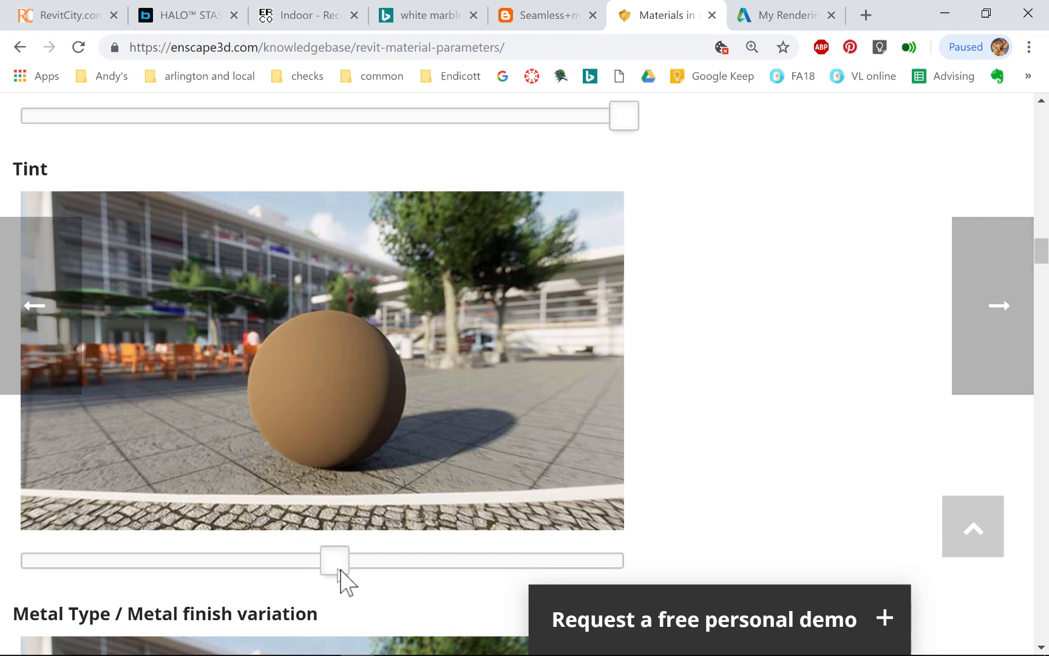
pyautogui.moveTo(339, 571); pyautogui.dragTo(296, 566)
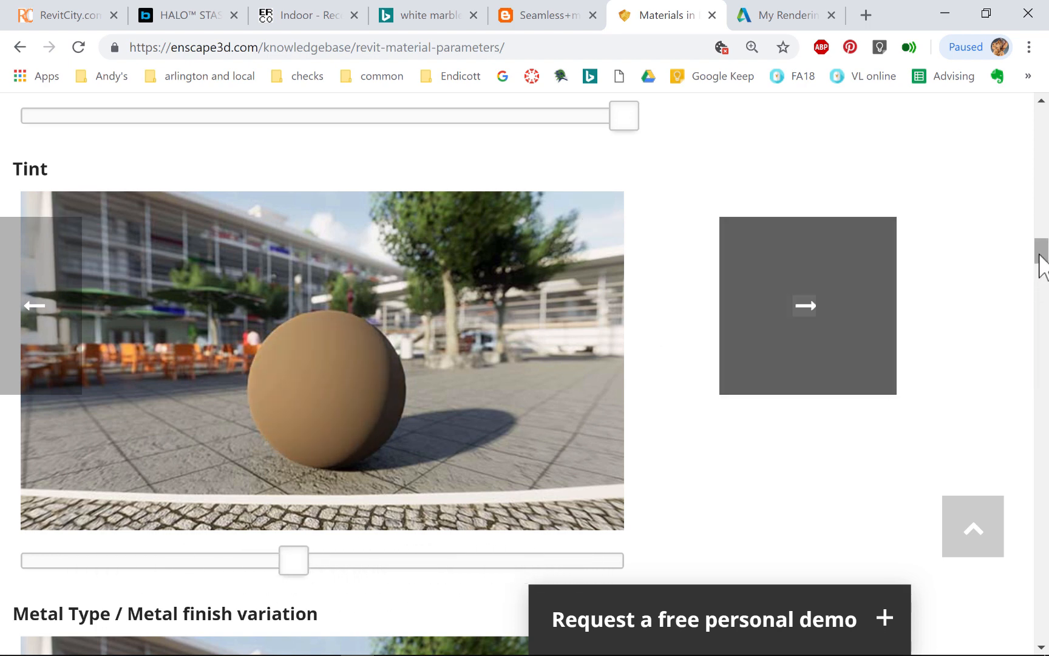
# Step: Compare the metal type and finish variations and the full range of the image fade example
pyautogui.moveTo(1042, 257); pyautogui.dragTo(1042, 268)
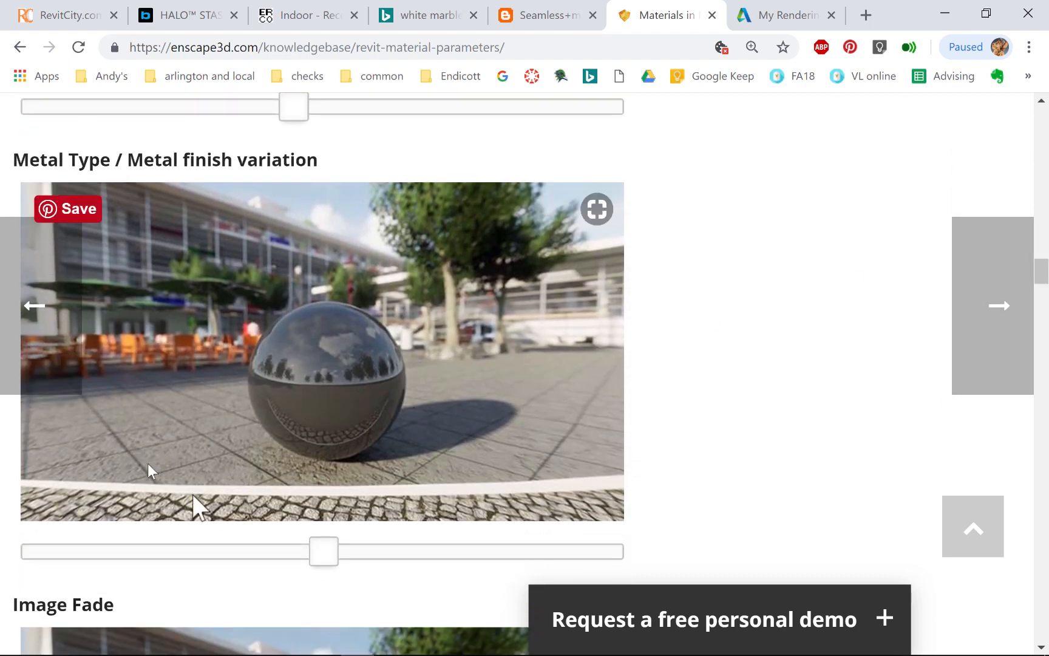
pyautogui.moveTo(328, 554)
pyautogui.mouseDown()
pyautogui.moveTo(480, 574)
pyautogui.moveTo(642, 560)
pyautogui.moveTo(65, 539)
pyautogui.moveTo(127, 562)
pyautogui.moveTo(617, 571)
pyautogui.moveTo(485, 583)
pyautogui.moveTo(314, 560)
pyautogui.mouseUp()
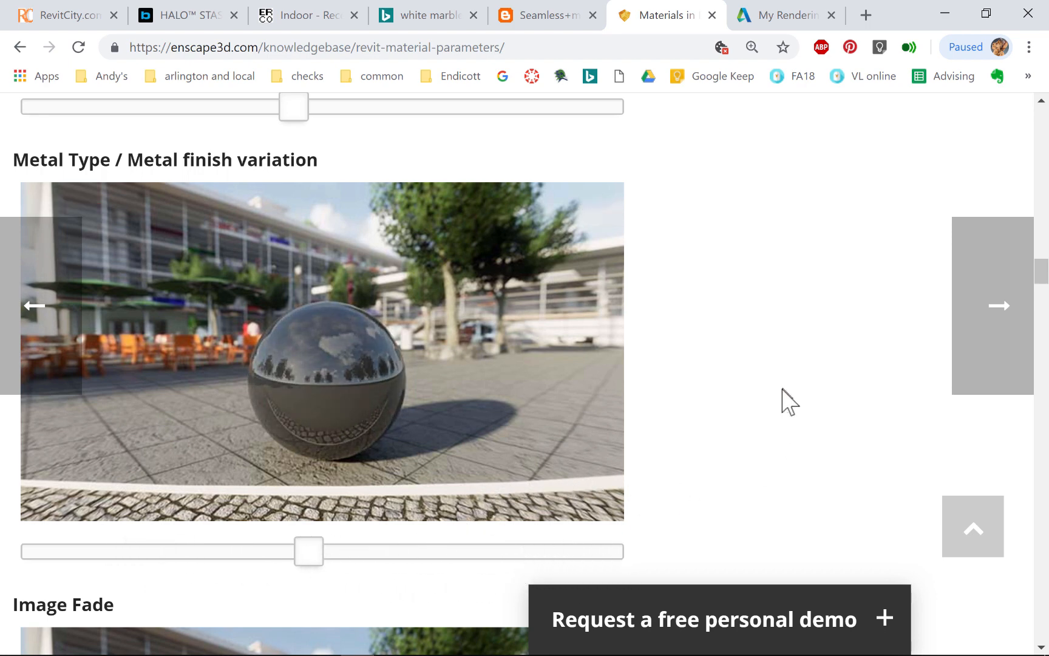
pyautogui.scroll(-2, 1042, 277)
pyautogui.moveTo(1043, 274); pyautogui.dragTo(1046, 288)
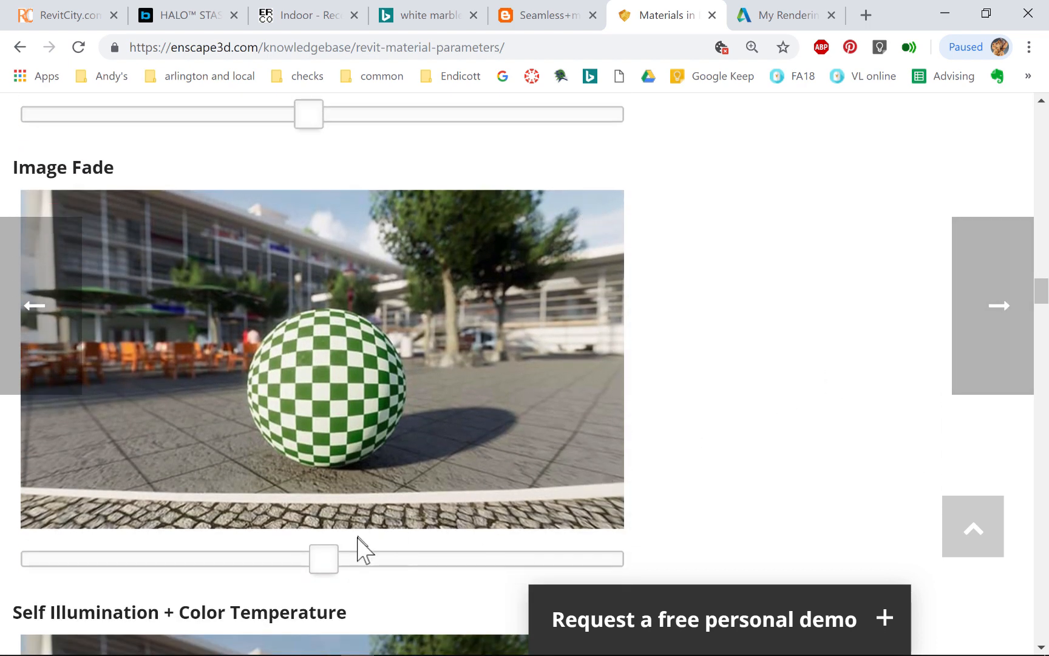
pyautogui.moveTo(328, 565); pyautogui.dragTo(685, 576)
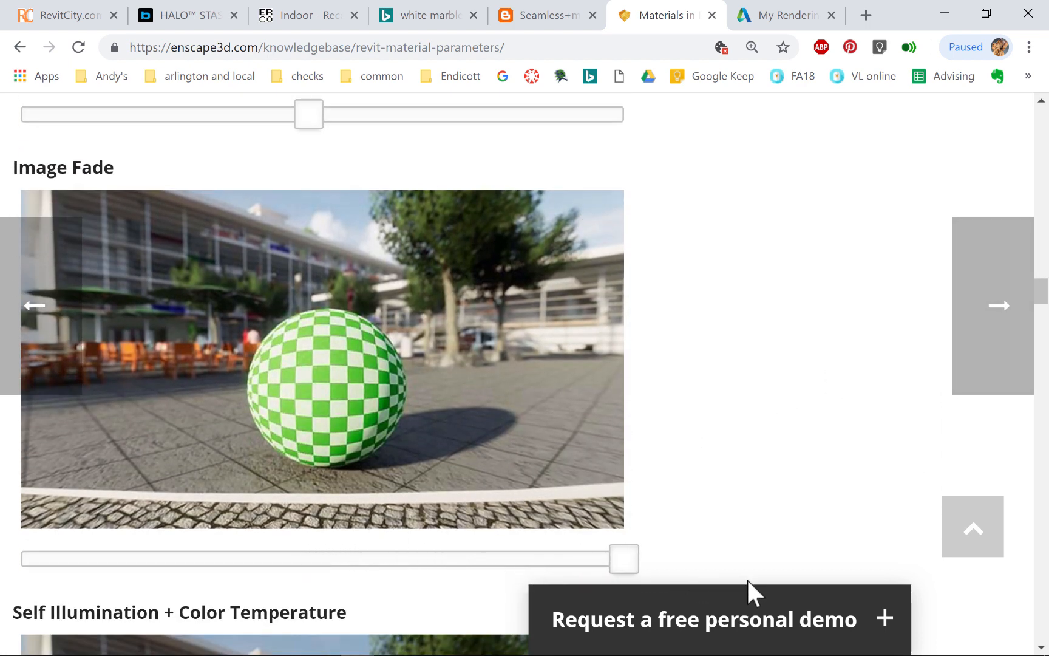
pyautogui.moveTo(614, 574); pyautogui.dragTo(325, 577)
# Step: Compare the self illumination with color temperature example and the refraction example at different strengths
pyautogui.moveTo(1048, 300); pyautogui.dragTo(1046, 307)
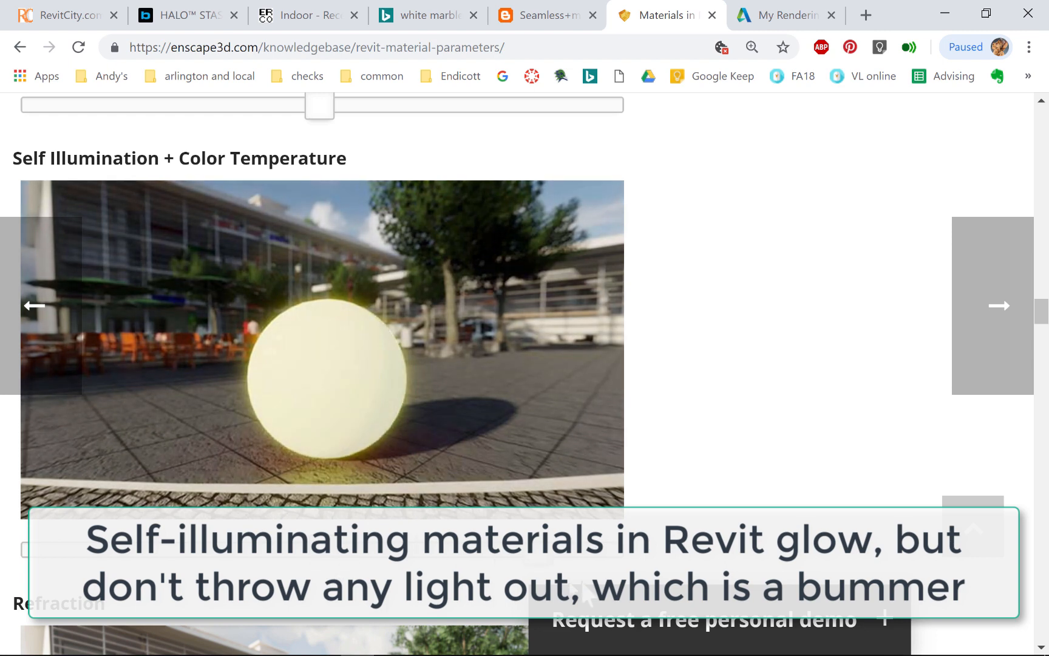
pyautogui.moveTo(416, 554); pyautogui.dragTo(358, 584)
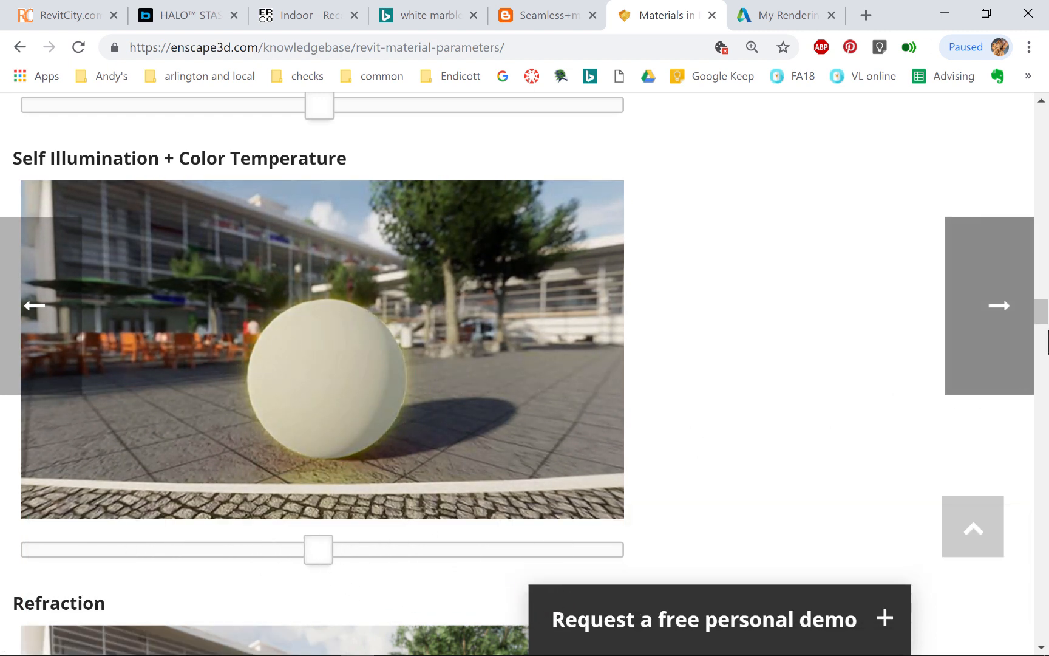
pyautogui.moveTo(1042, 320); pyautogui.dragTo(1045, 339)
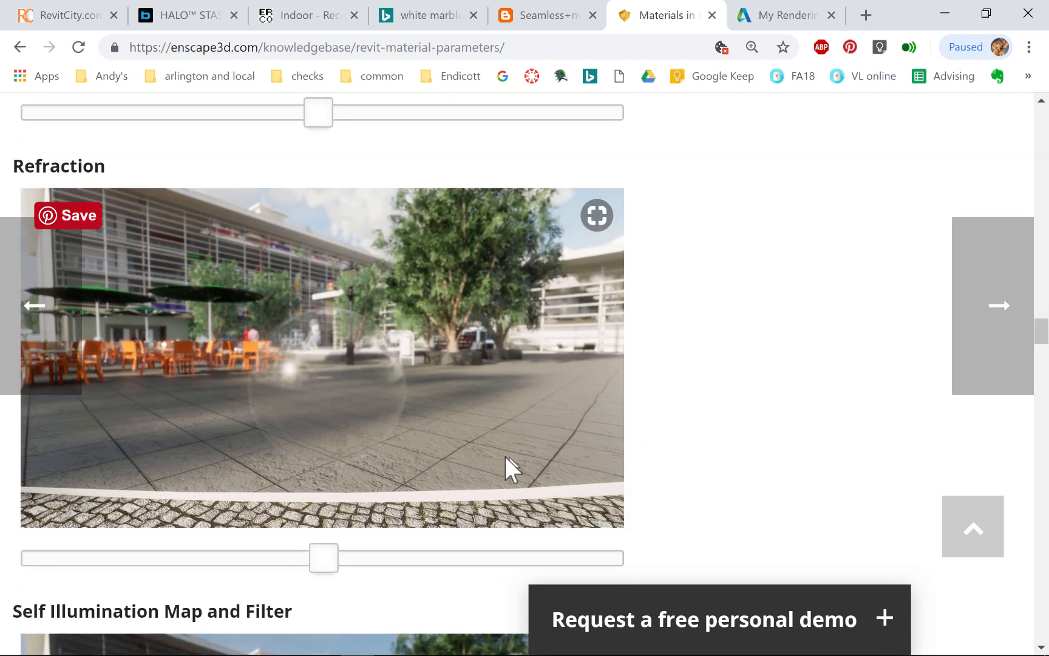
pyautogui.moveTo(326, 562)
pyautogui.mouseDown()
pyautogui.moveTo(427, 582)
pyautogui.moveTo(617, 566)
pyautogui.moveTo(263, 537)
pyautogui.moveTo(42, 536)
pyautogui.moveTo(422, 553)
pyautogui.moveTo(649, 533)
pyautogui.moveTo(534, 553)
pyautogui.moveTo(315, 554)
pyautogui.mouseUp()
pyautogui.moveTo(83, 538); pyautogui.dragTo(364, 542)
# Step: Examine the hardwood tint example near the end of the material parameter list and vary its comparison
pyautogui.moveTo(1042, 347); pyautogui.dragTo(1048, 394)
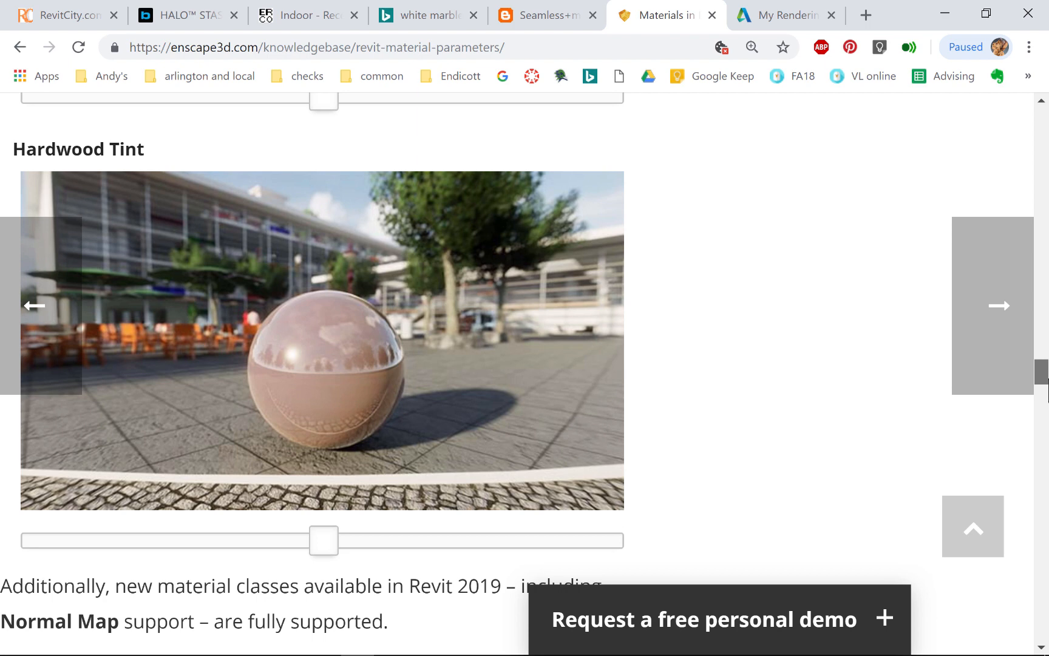
pyautogui.moveTo(1048, 379); pyautogui.dragTo(1048, 380)
pyautogui.moveTo(330, 540); pyautogui.dragTo(358, 543)
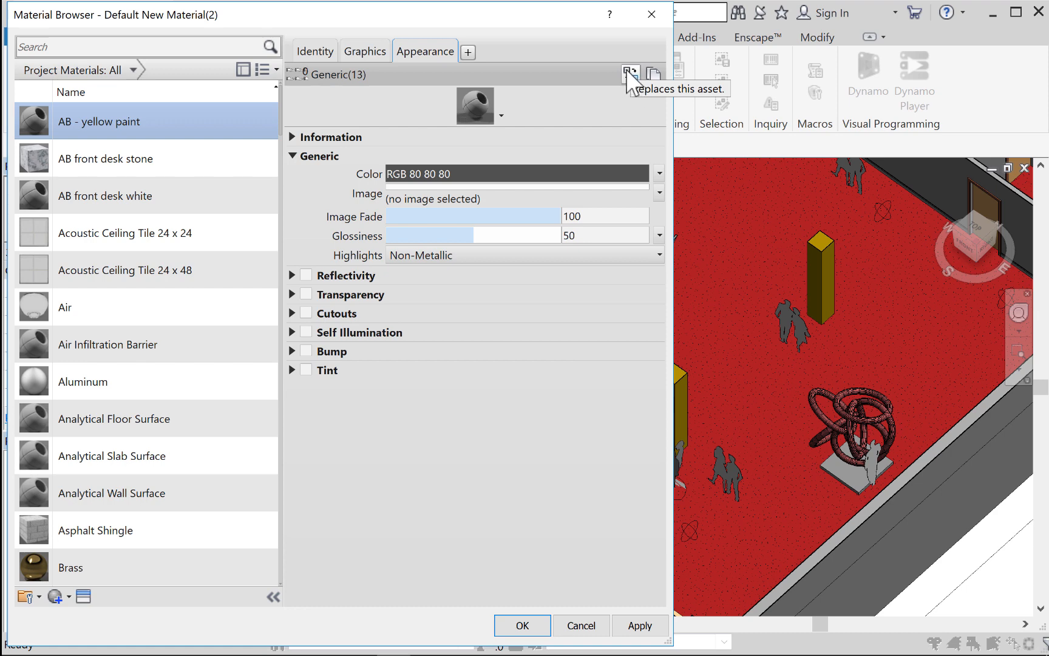
# Step: In Revit, replace the new material's appearance asset with Pink from the Paint category of the Appearance Library
pyautogui.click(627, 69)
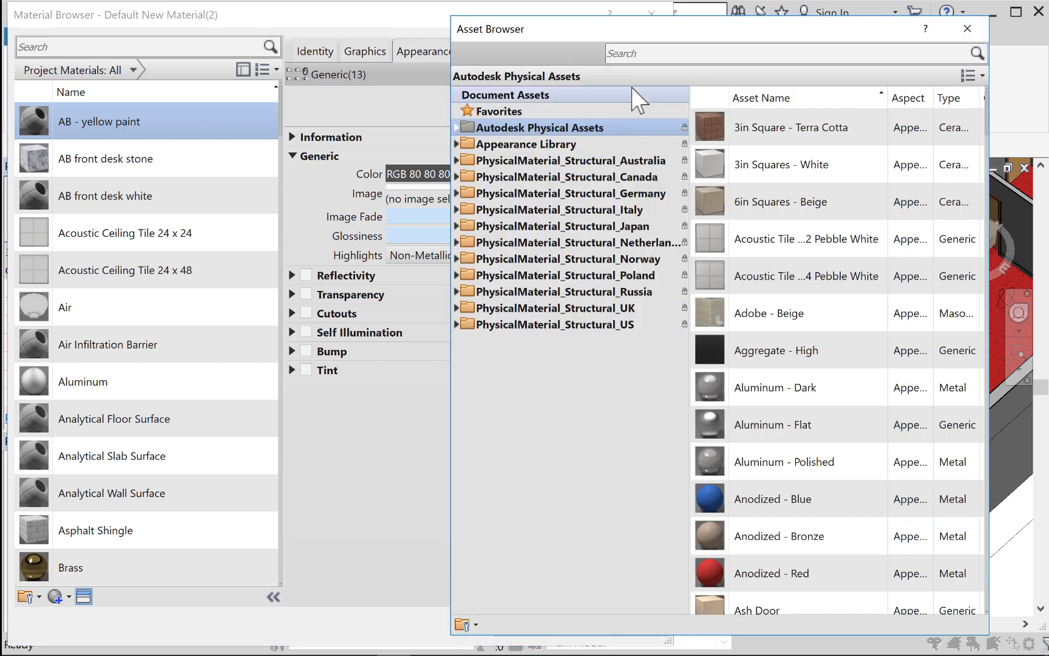
pyautogui.moveTo(570, 42); pyautogui.dragTo(526, 38)
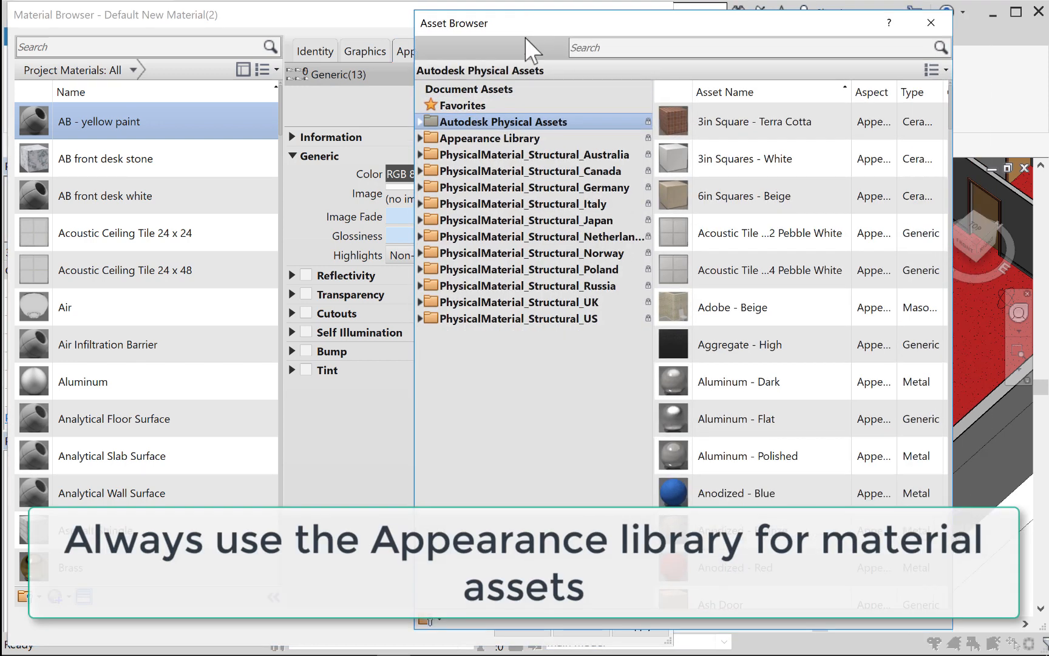
pyautogui.click(420, 139)
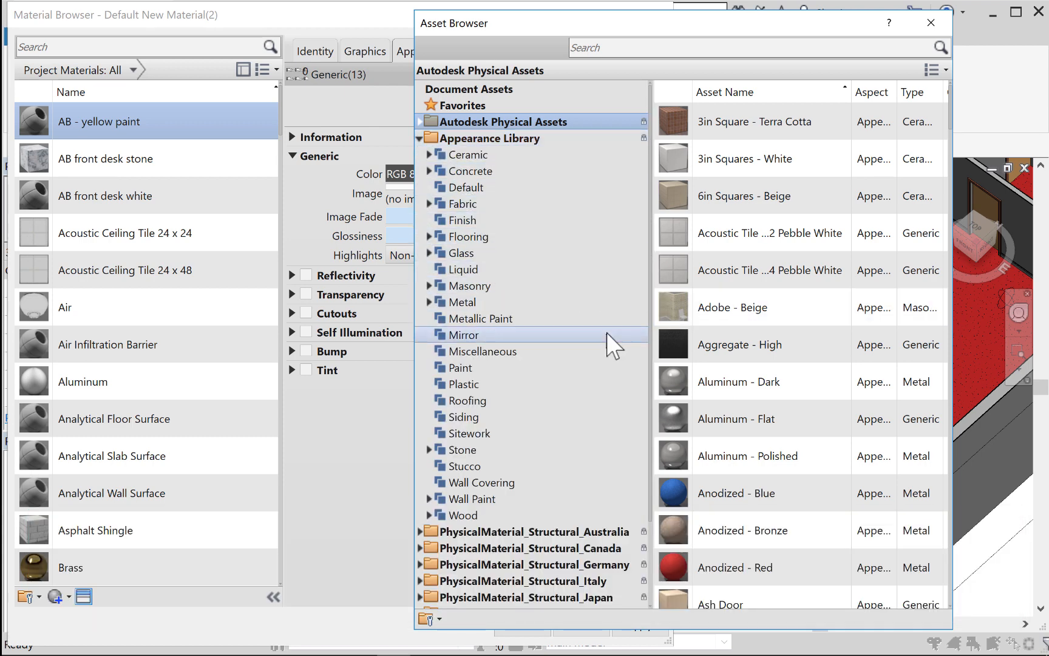
pyautogui.click(461, 367)
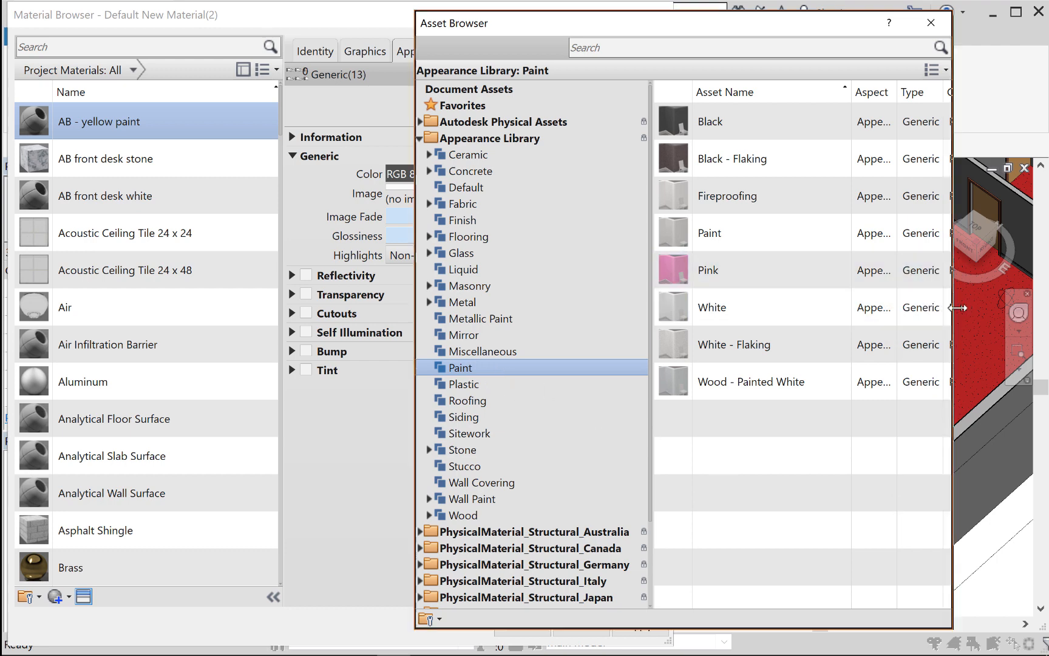
pyautogui.moveTo(958, 308); pyautogui.dragTo(1027, 310)
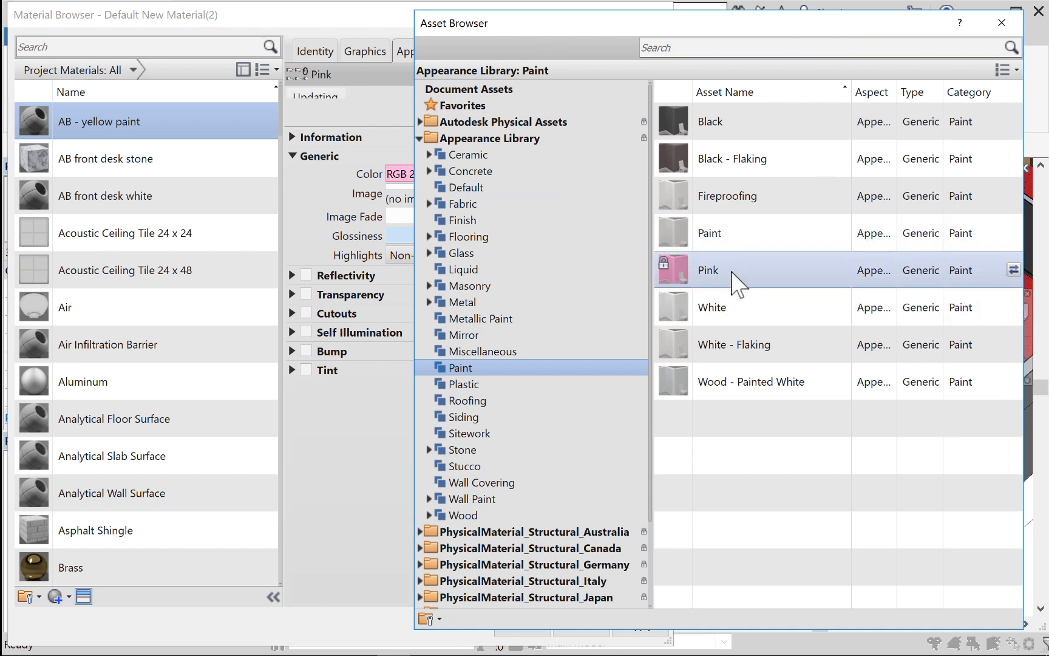
pyautogui.moveTo(580, 27); pyautogui.dragTo(784, 184)
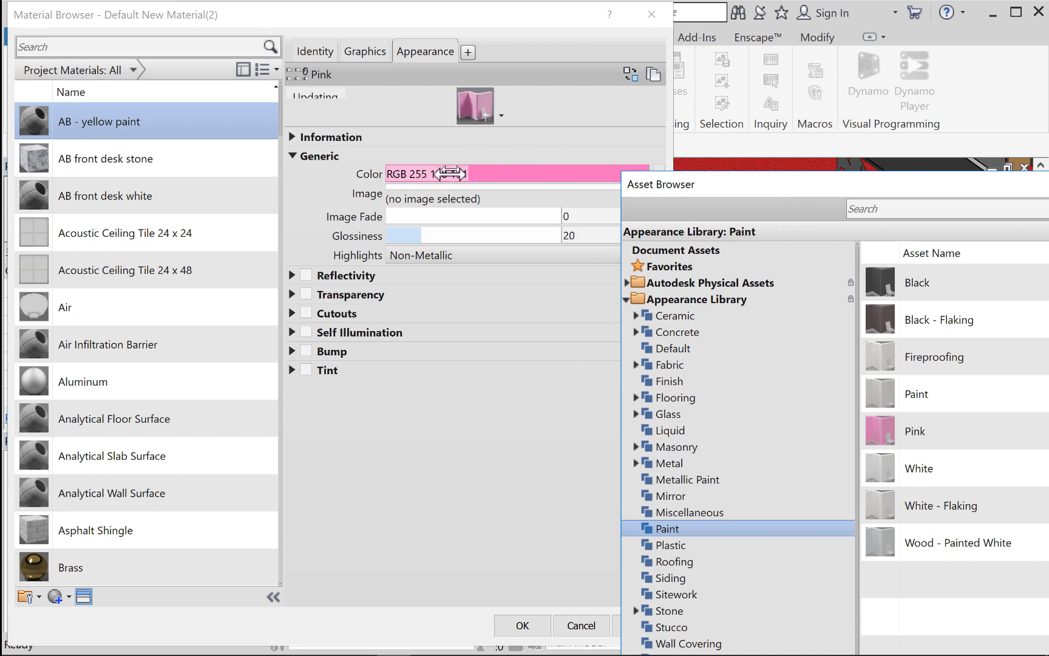
# Step: Browse the Wall Paint category of the Appearance Library with its Glossy and Matte subcategories expanded
pyautogui.moveTo(790, 182); pyautogui.dragTo(840, 84)
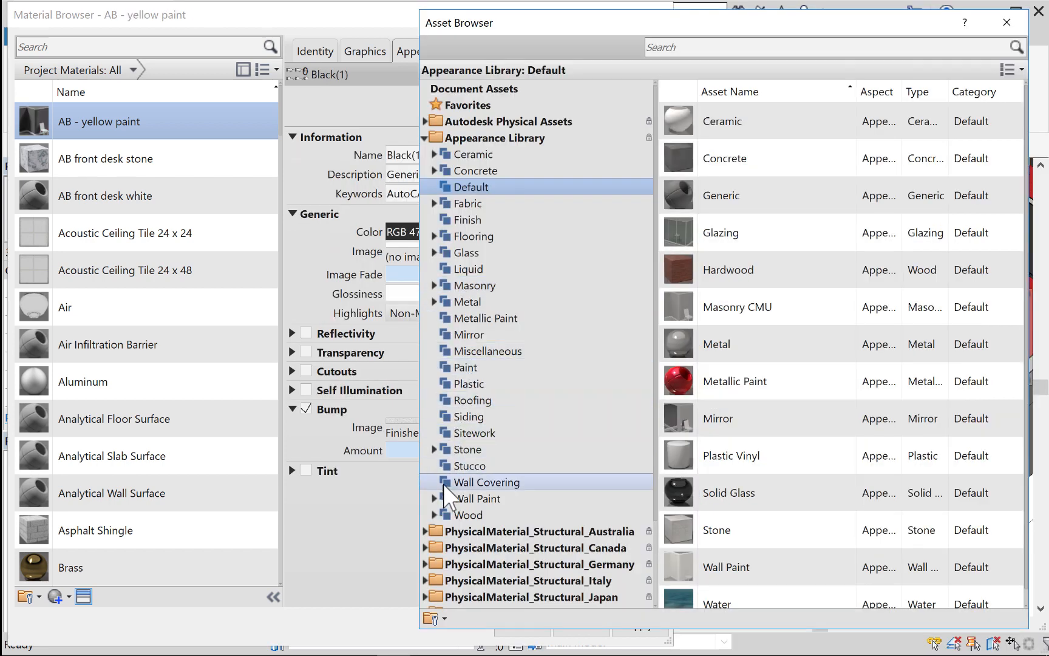
pyautogui.click(435, 499)
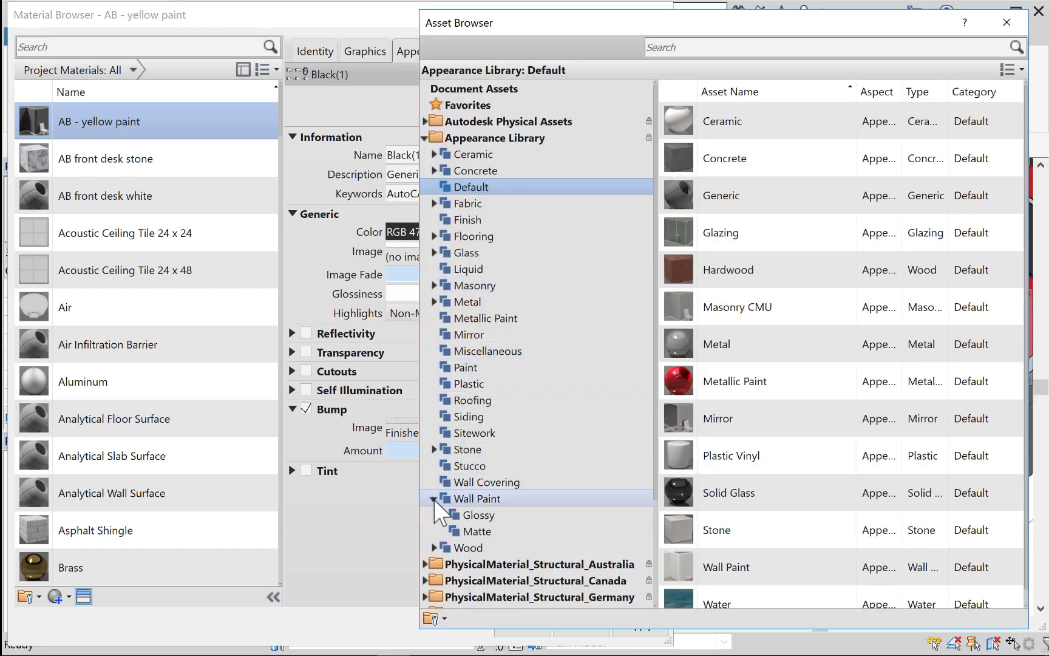
pyautogui.click(470, 499)
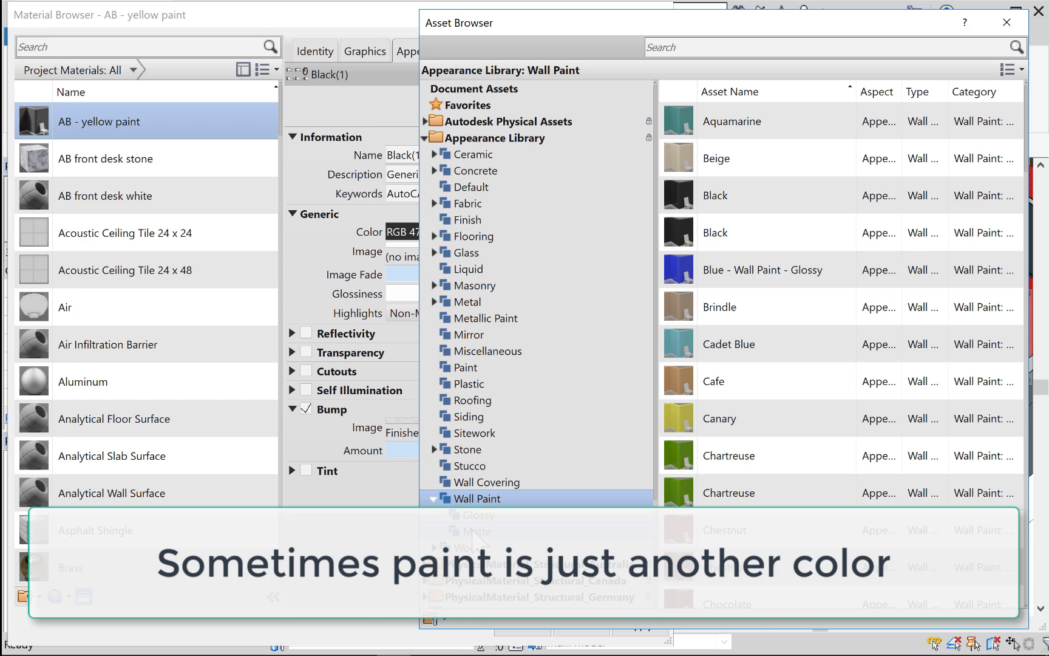
# Step: Replace AB - yellow paint's appearance asset with Canary from the Matte wall paints, then close the Asset Browser
pyautogui.click(476, 532)
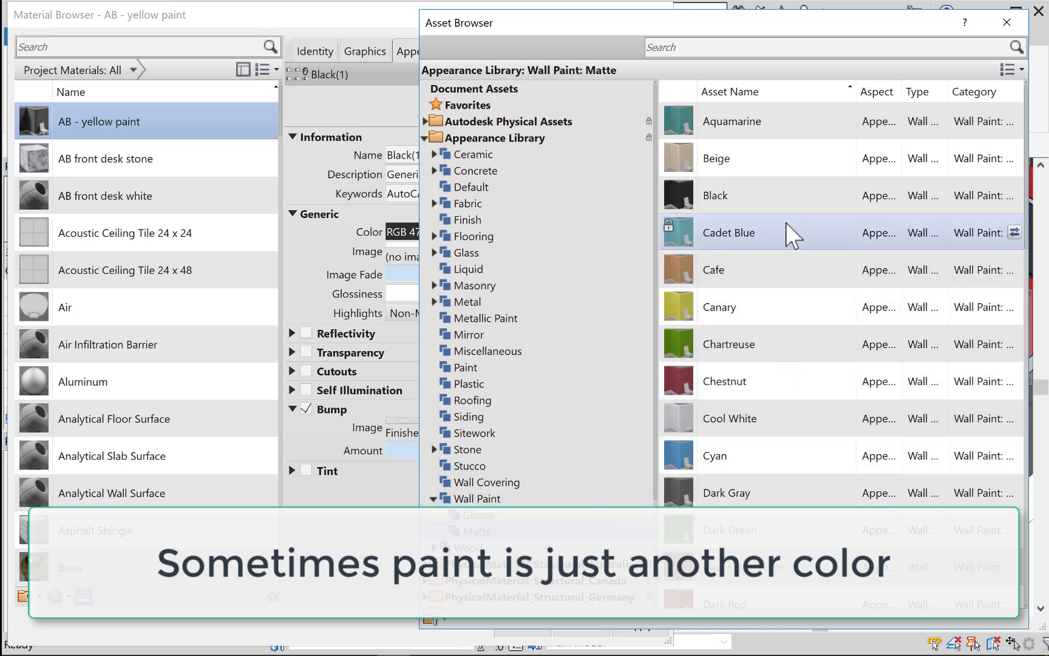
pyautogui.doubleClick(753, 312)
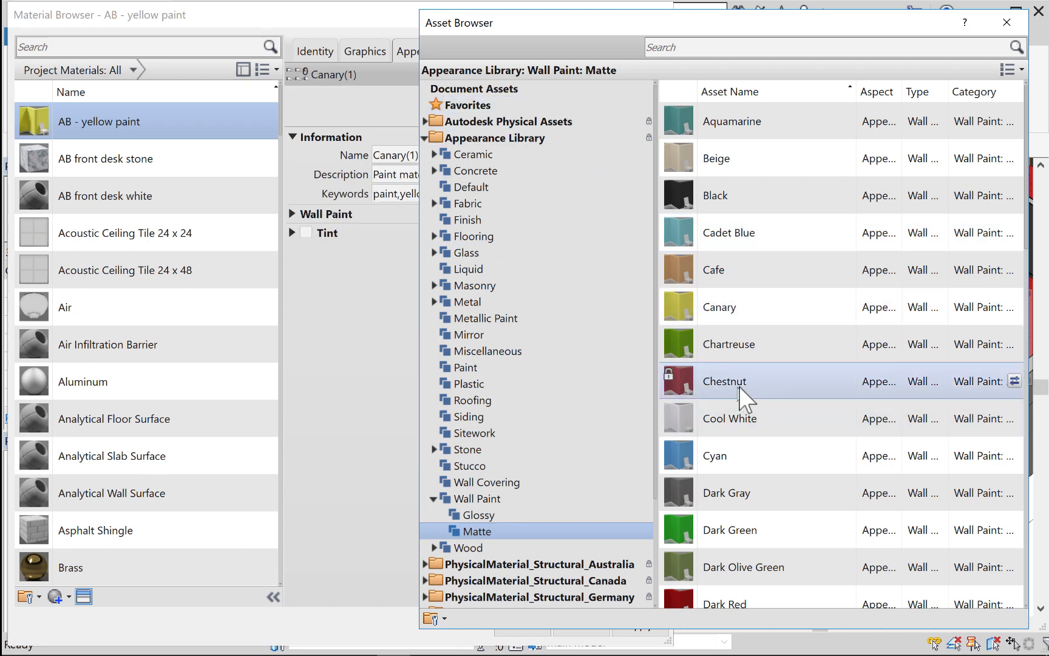
pyautogui.click(1007, 22)
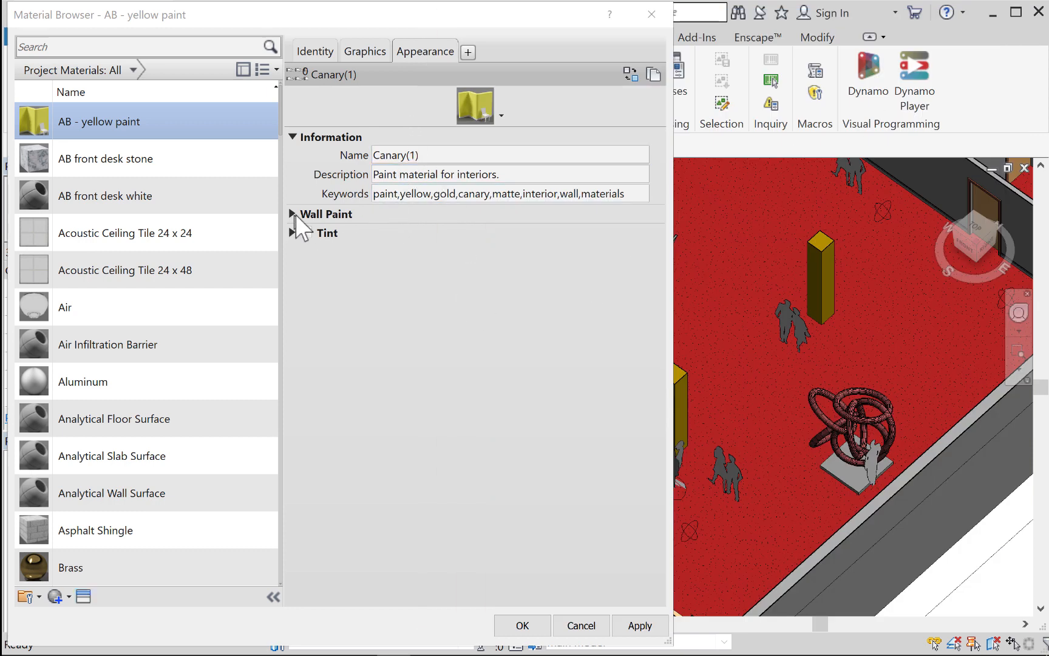
# Step: In the yellow paint's Wall Paint properties, set the application to Spray and the finish to Pearl
pyautogui.click(293, 213)
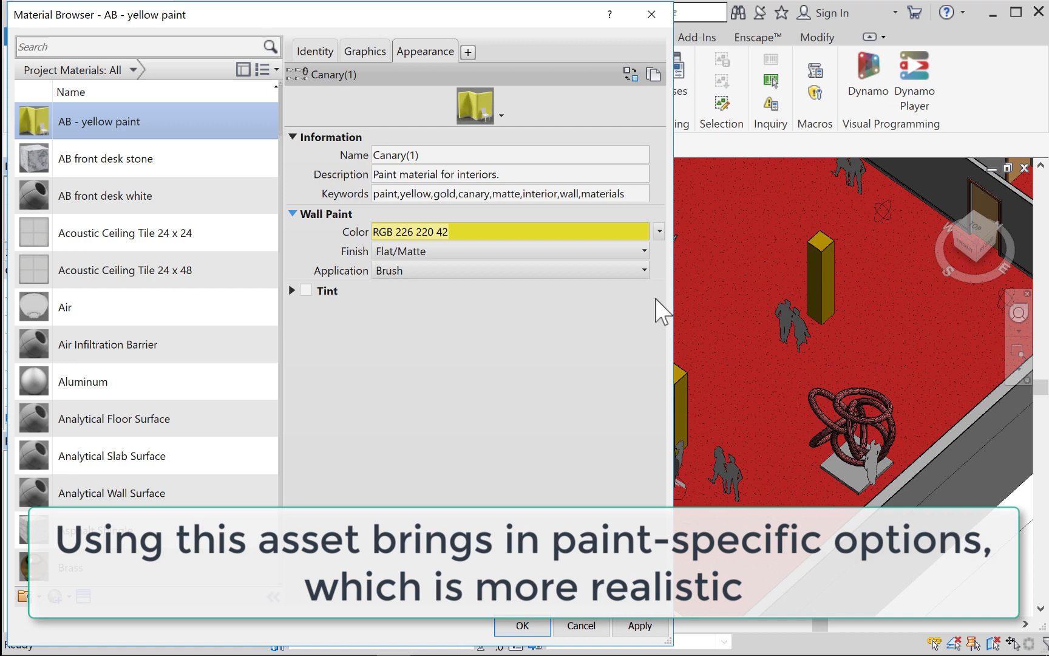
pyautogui.click(630, 271)
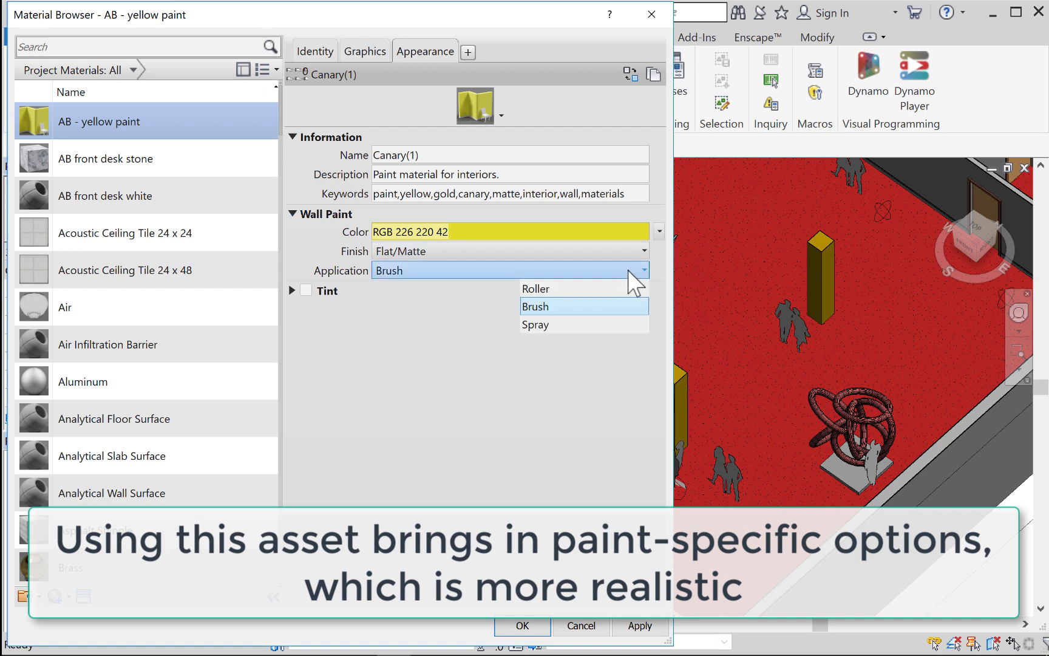
pyautogui.click(553, 325)
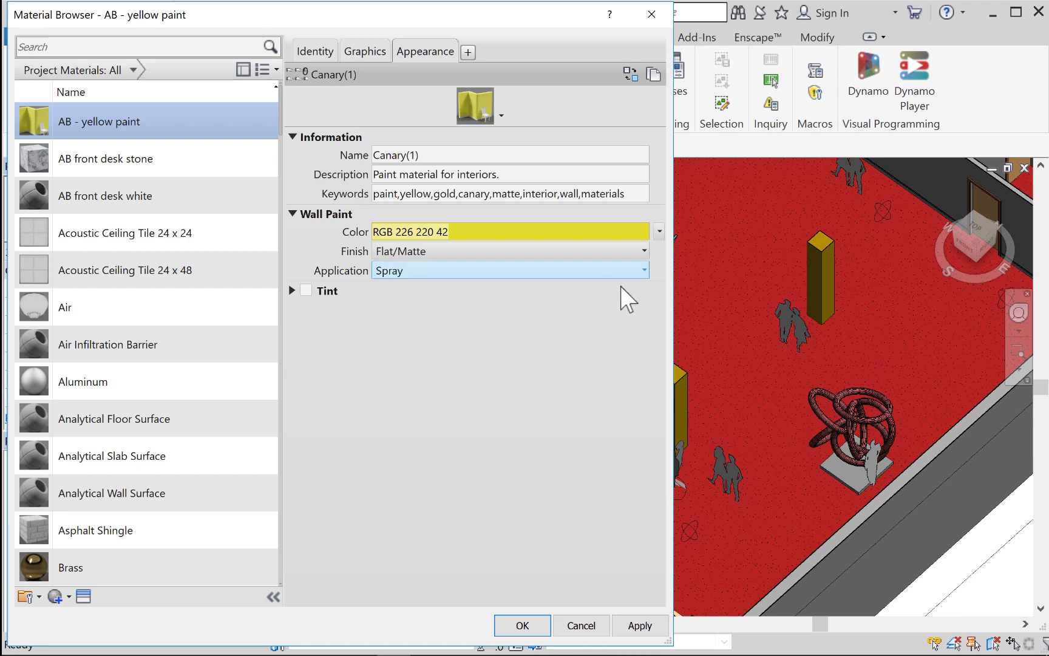
pyautogui.click(629, 251)
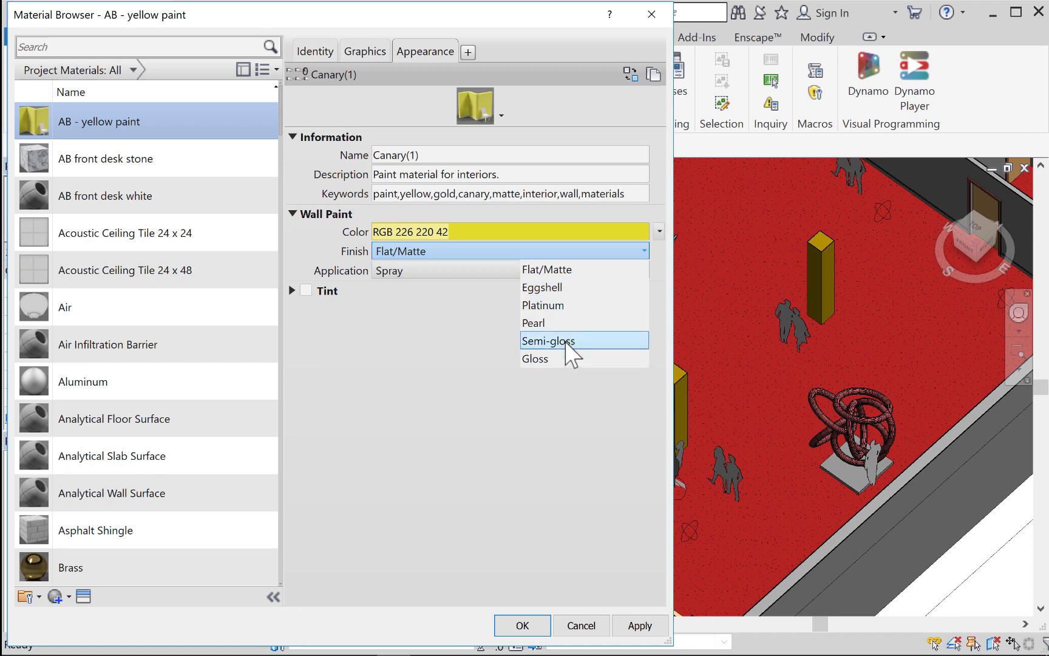
pyautogui.click(551, 327)
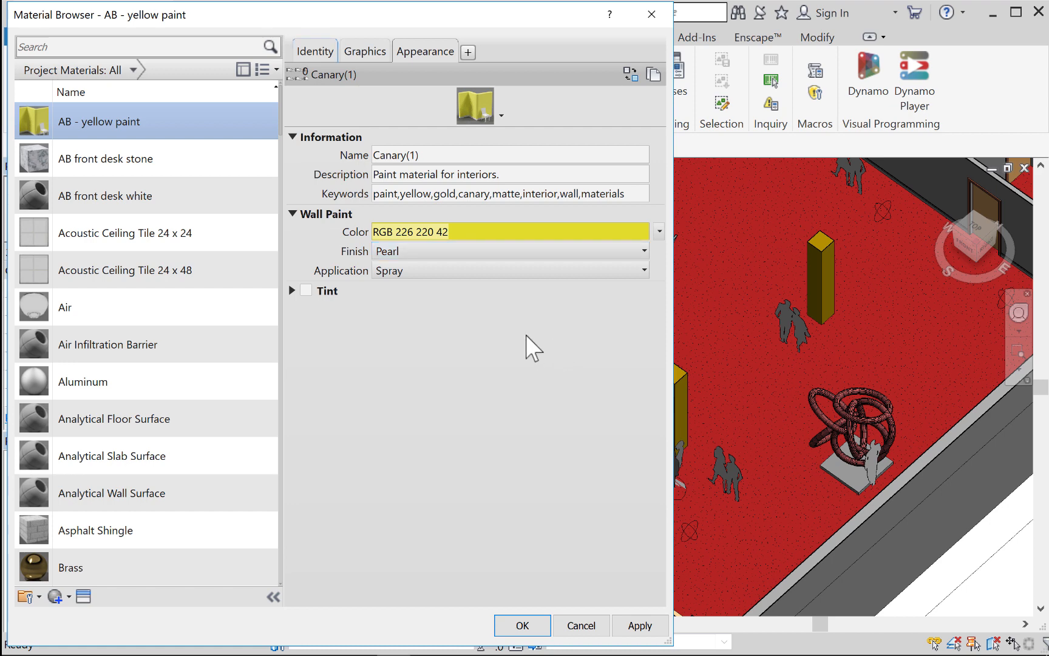
# Step: Enlarge the material's appearance preview and set its render settings to Production Quality
pyautogui.moveTo(441, 125)
pyautogui.mouseDown()
pyautogui.moveTo(459, 262)
pyautogui.moveTo(506, 442)
pyautogui.mouseUp()
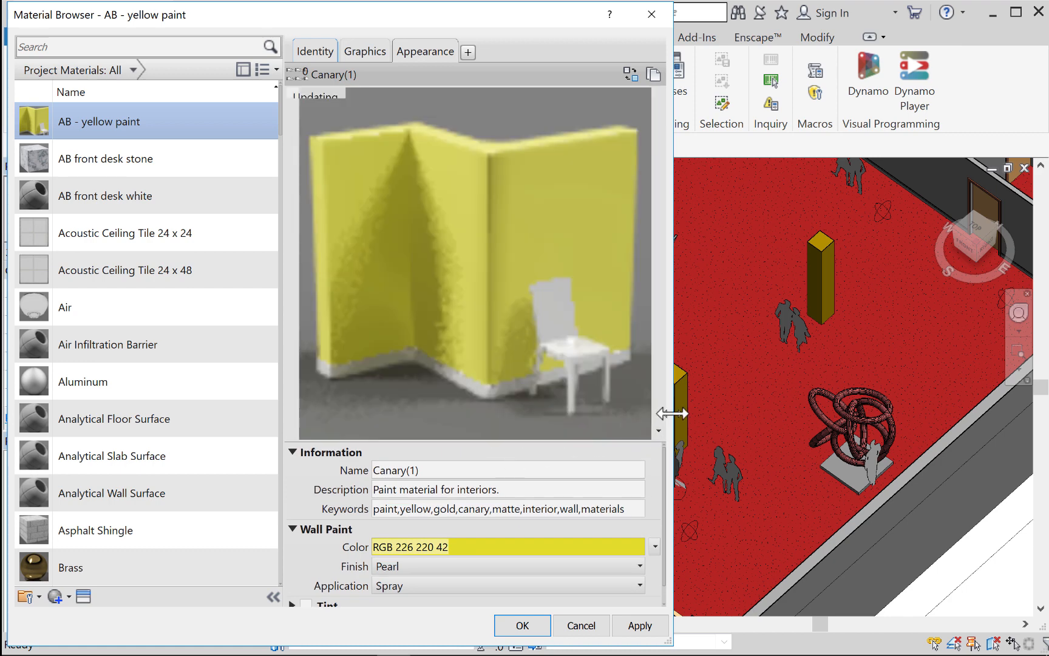
pyautogui.moveTo(668, 413); pyautogui.dragTo(719, 413)
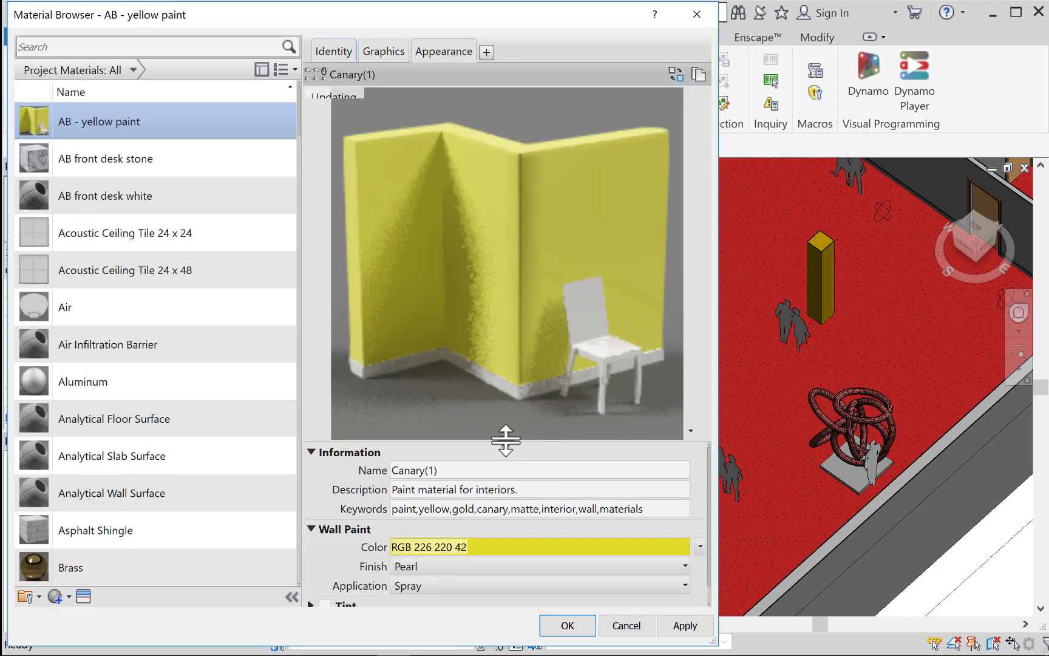
pyautogui.moveTo(507, 441)
pyautogui.mouseDown()
pyautogui.moveTo(519, 480)
pyautogui.moveTo(520, 469)
pyautogui.mouseUp()
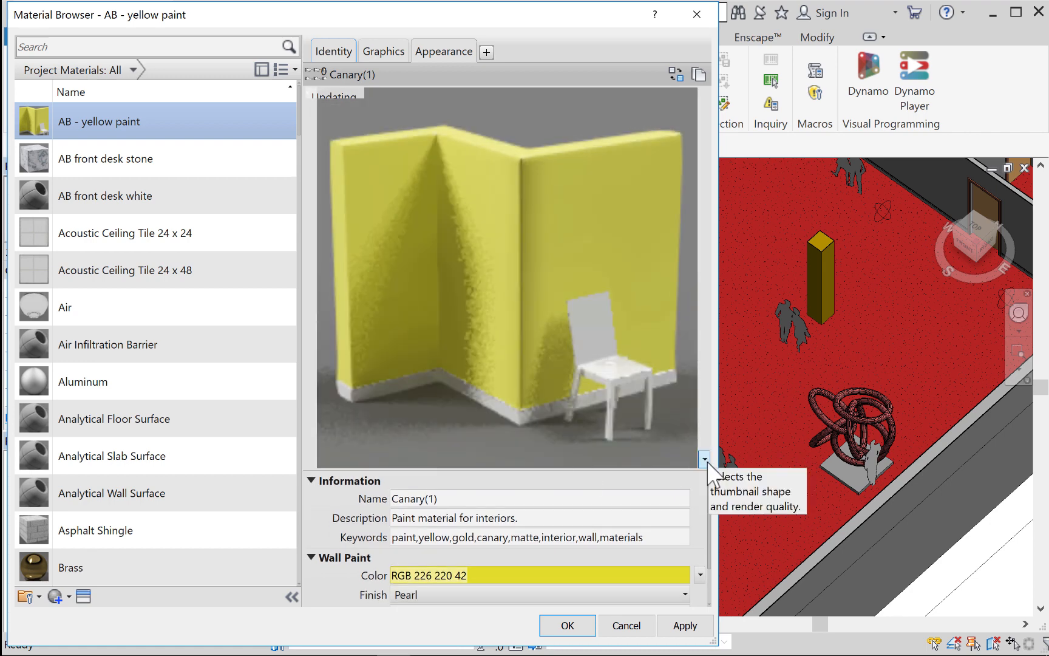
pyautogui.click(705, 460)
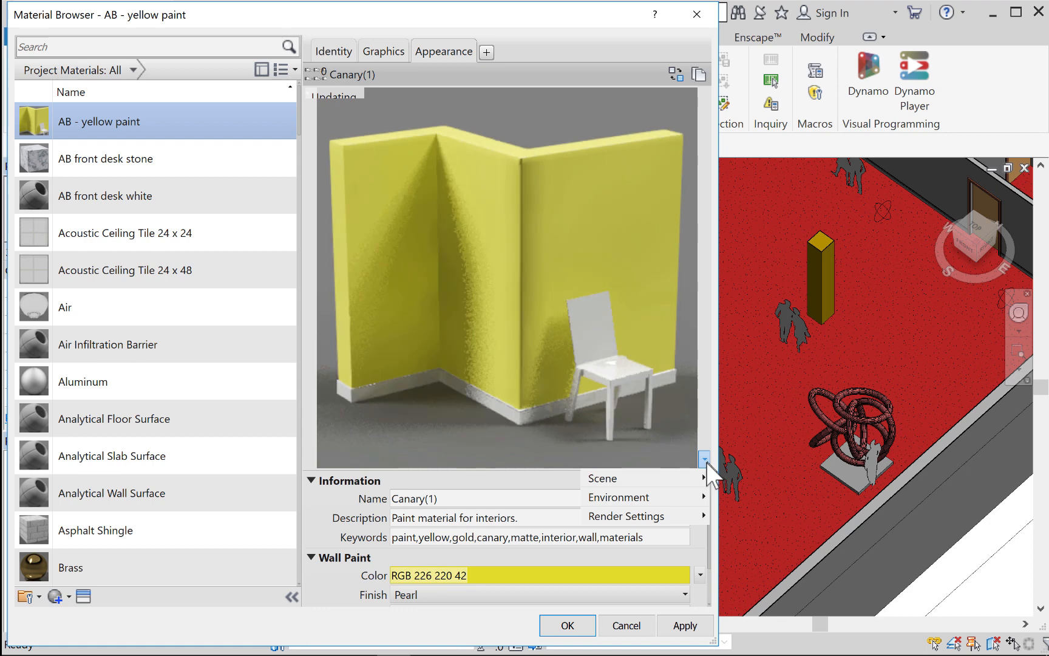
pyautogui.moveTo(685, 518)
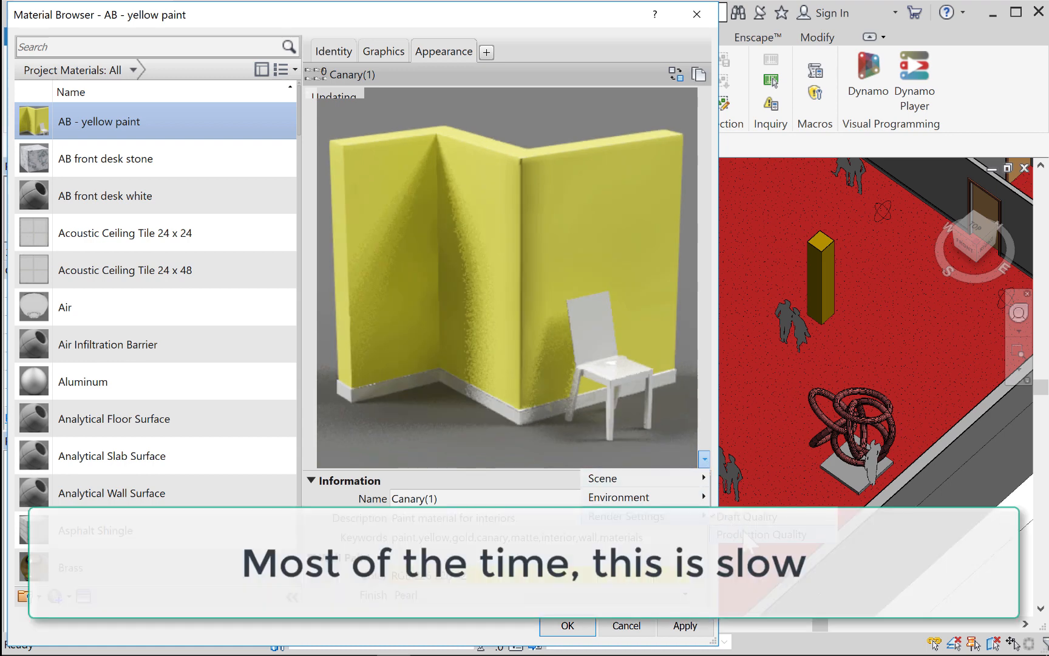
pyautogui.click(744, 534)
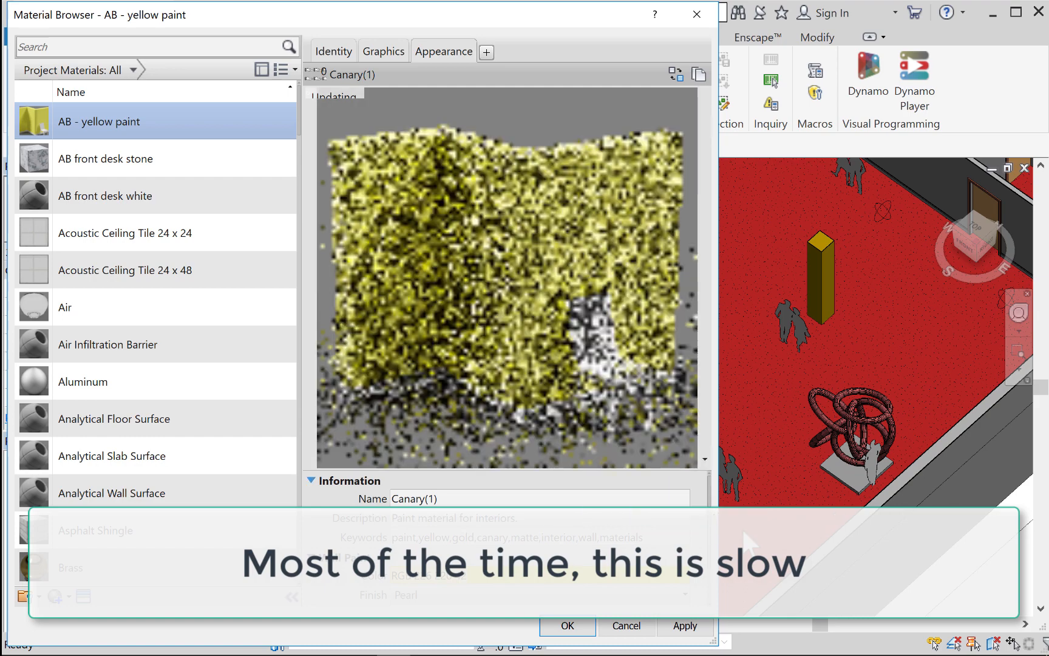
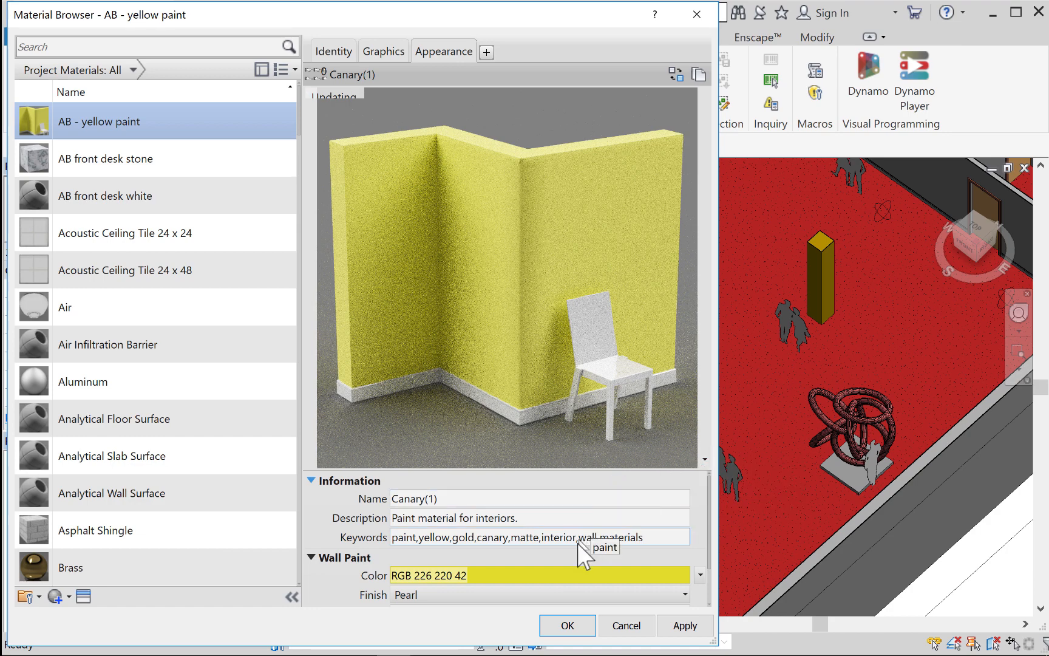
# Step: Change the yellow wall paint's application to Roller
pyautogui.scroll(-1, 524, 552)
pyautogui.scroll(-1, 524, 553)
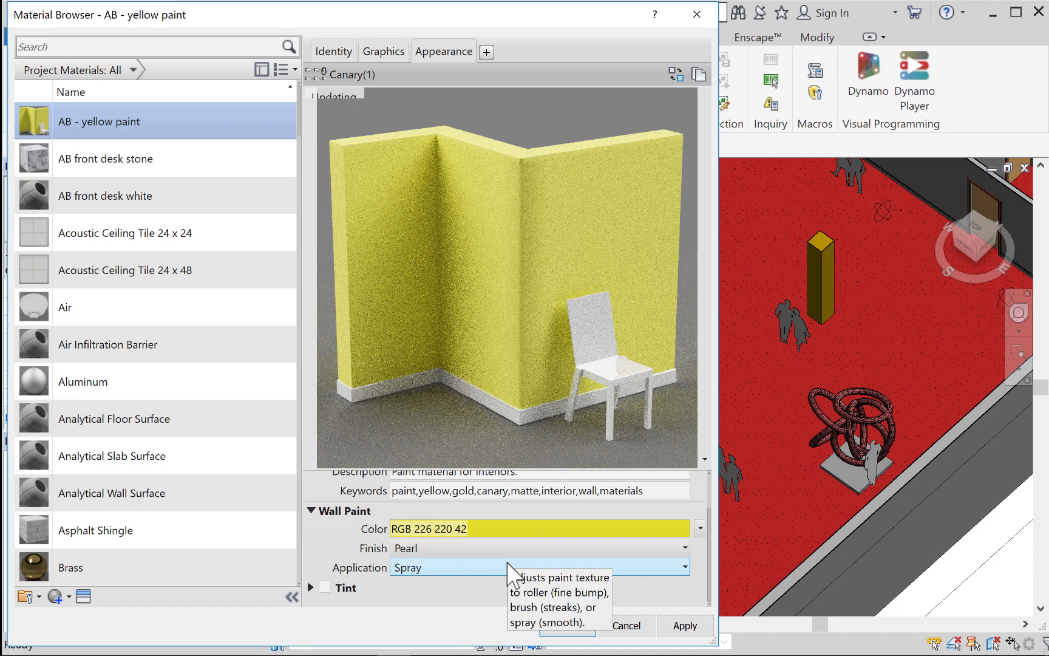
pyautogui.click(674, 566)
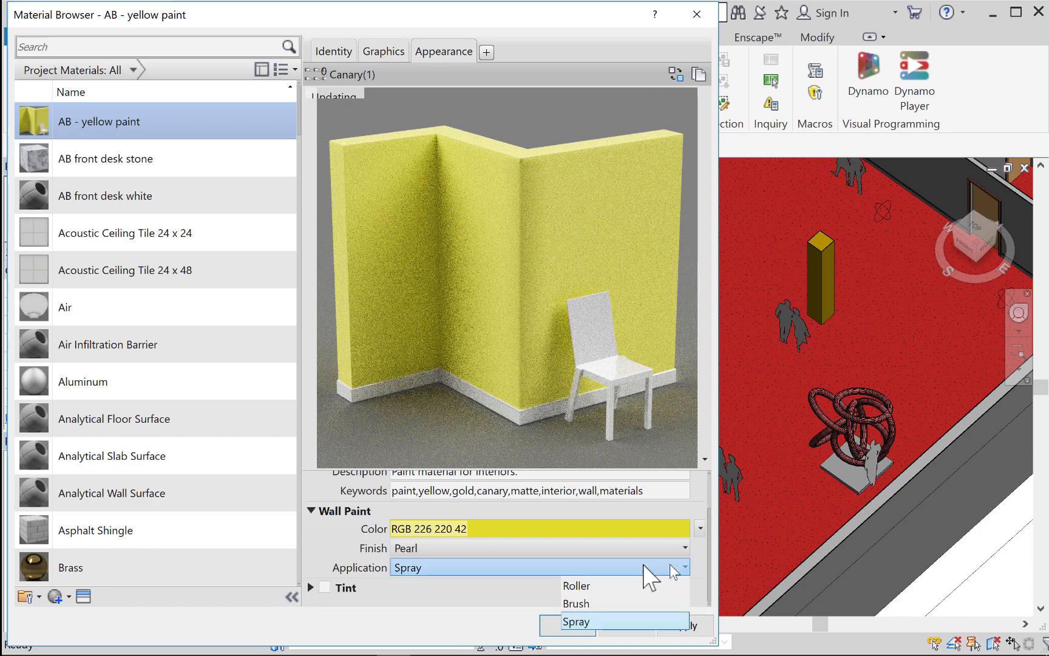
pyautogui.click(599, 586)
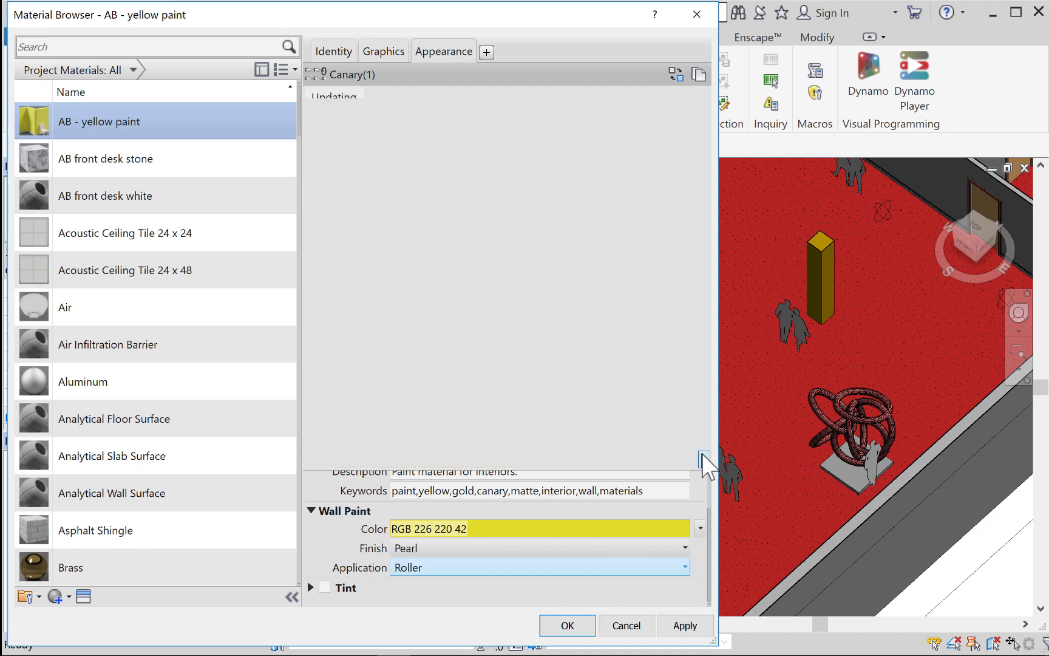
# Step: Switch the material preview to Draft Quality with the Sphere scene and apply the yellow paint changes
pyautogui.click(705, 459)
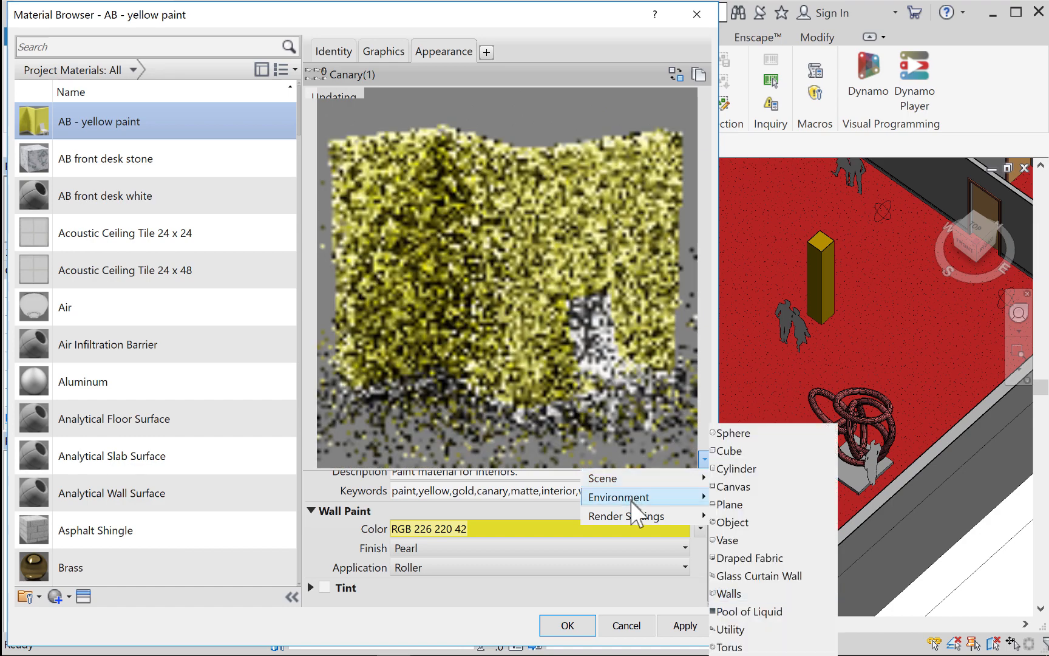
pyautogui.moveTo(632, 513)
pyautogui.click(737, 535)
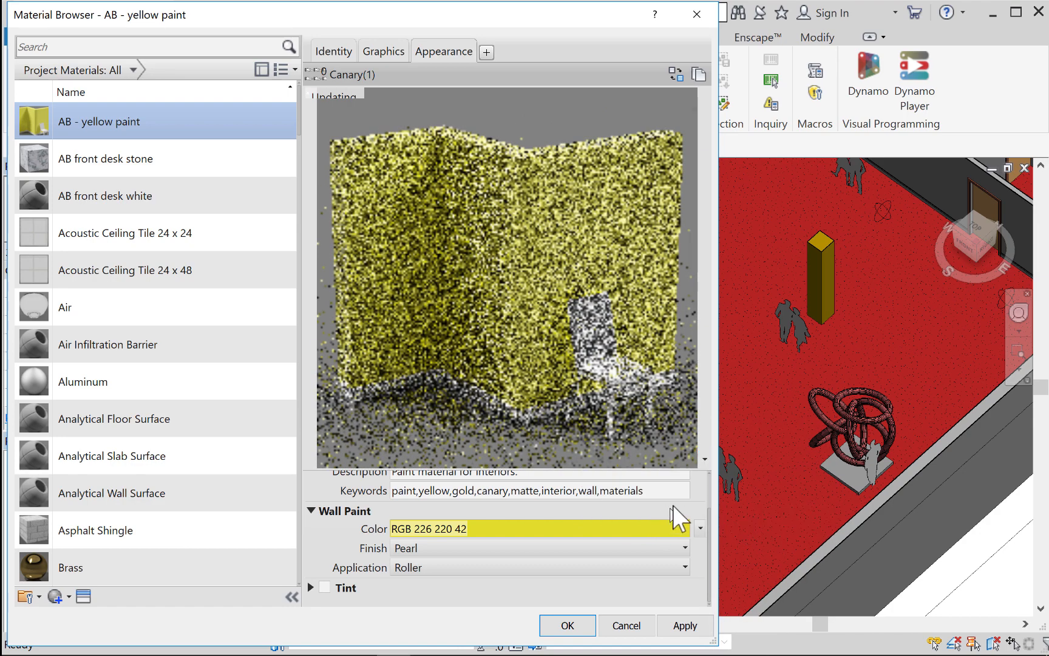
pyautogui.click(703, 459)
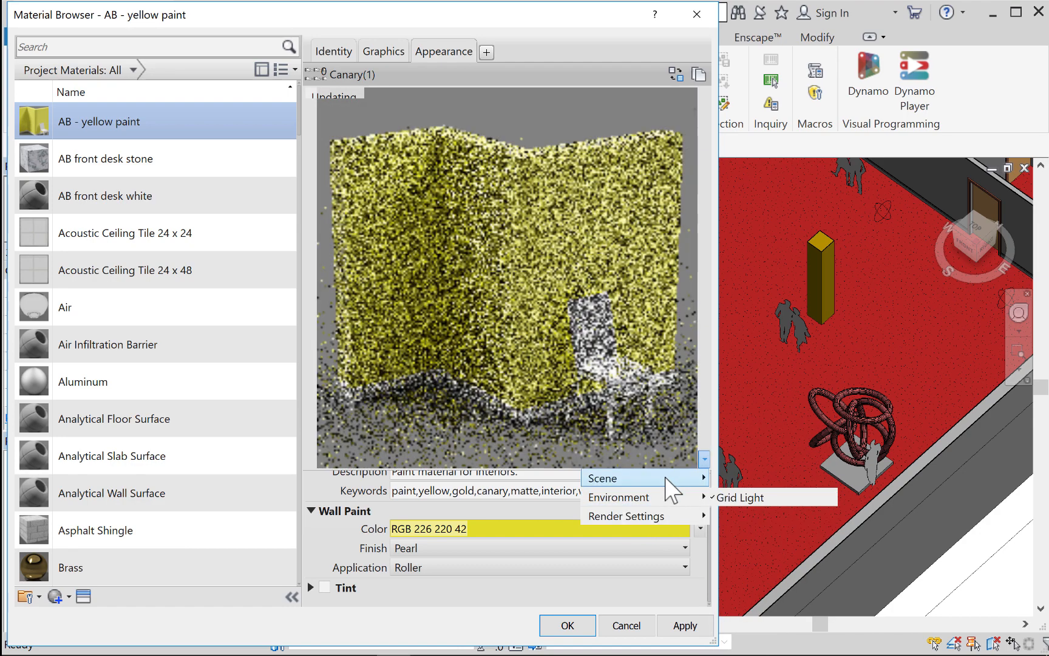
pyautogui.moveTo(668, 478)
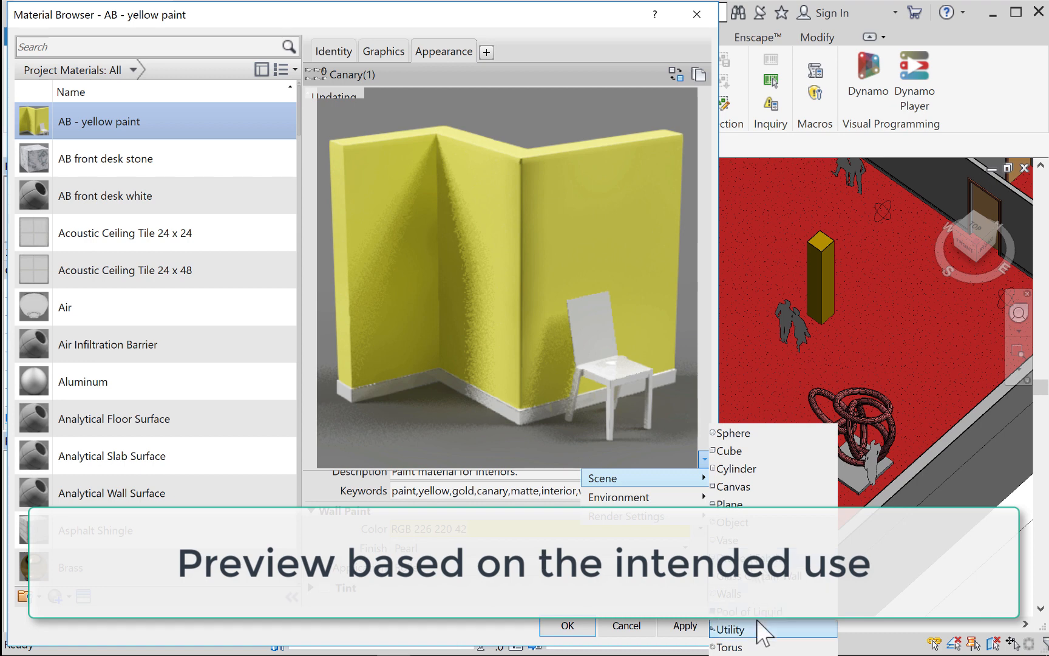
pyautogui.click(733, 433)
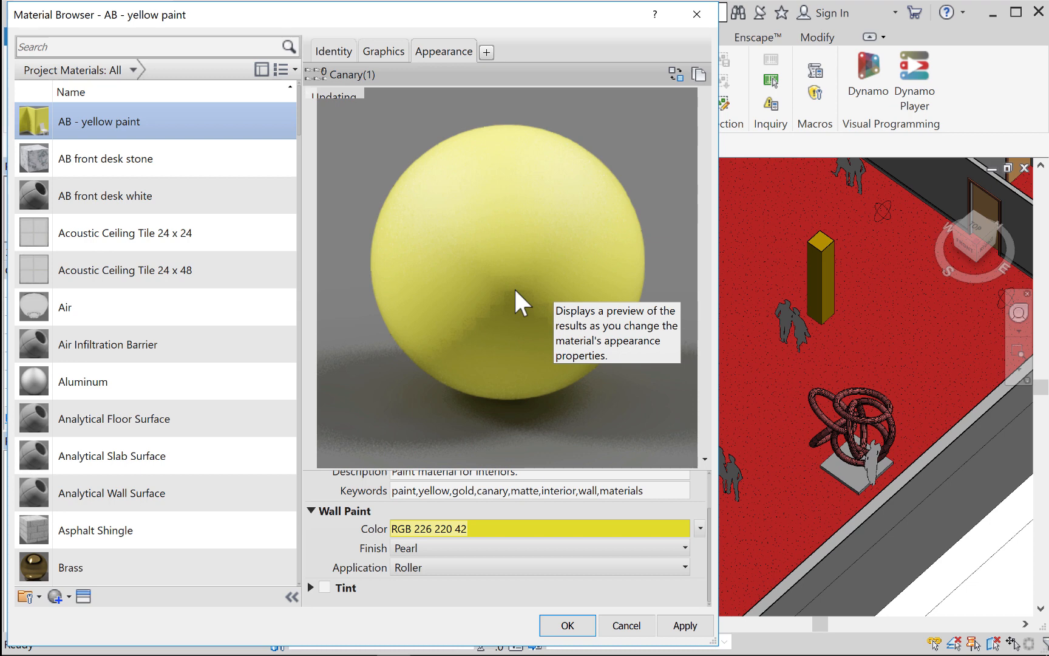
pyautogui.click(686, 627)
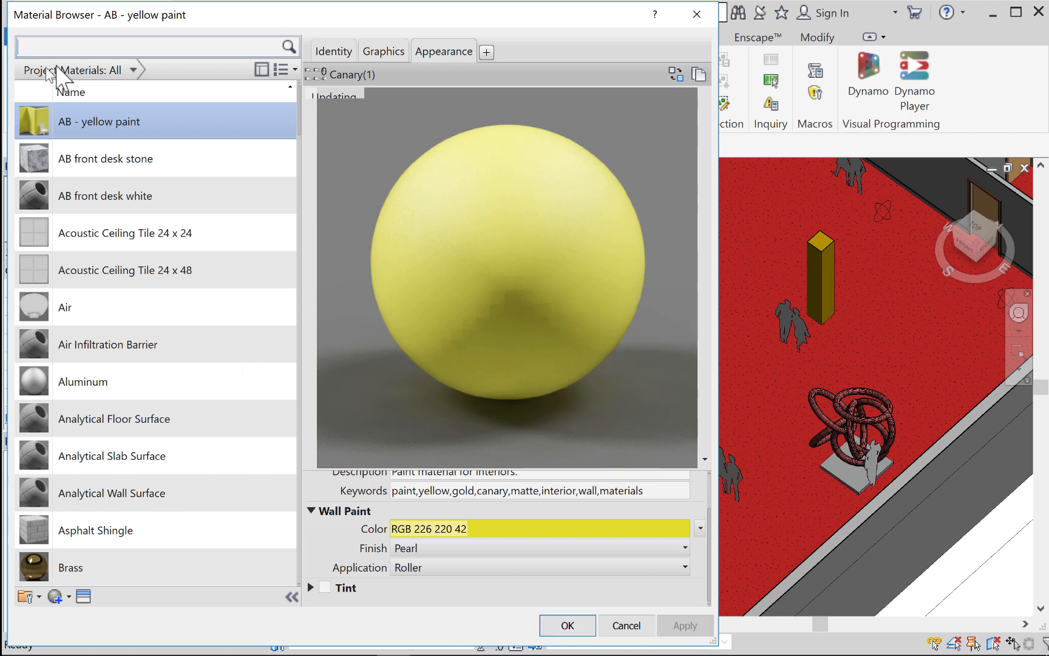
# Step: Duplicate the AB - yellow paint material and rename the copy AB - blue paint
pyautogui.click(119, 146)
pyautogui.click(114, 124)
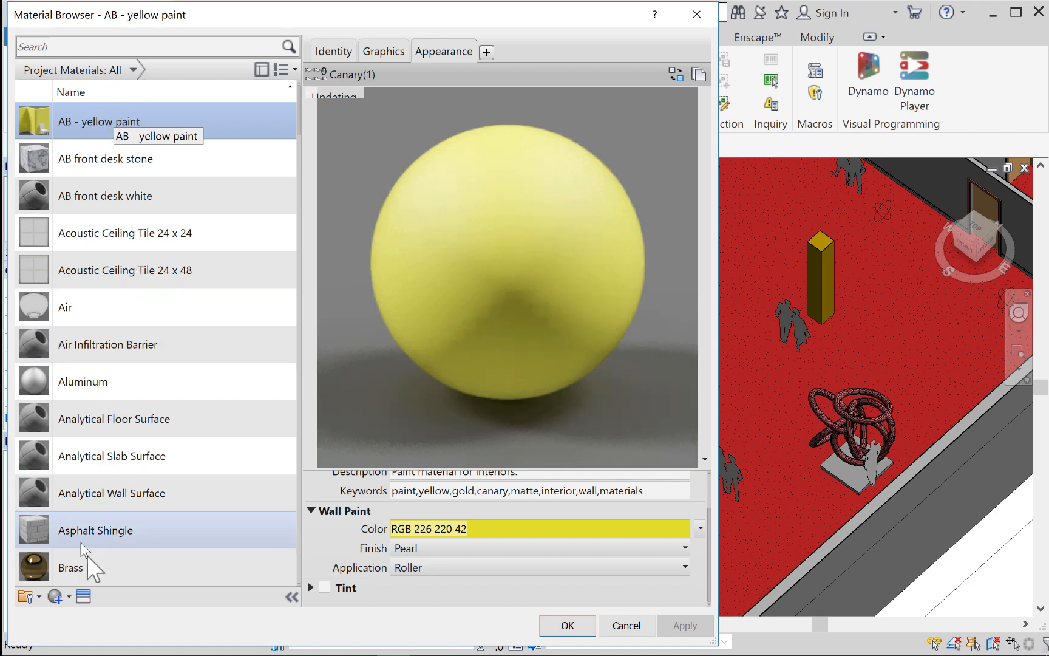
pyautogui.scroll(-1, 67, 558)
pyautogui.click(67, 597)
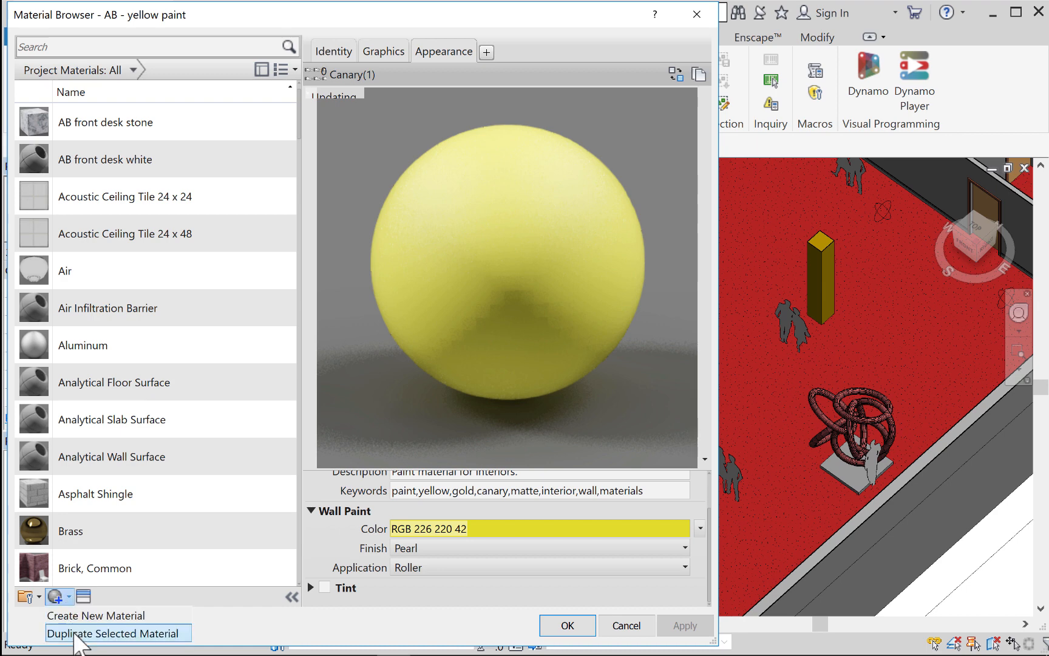
pyautogui.click(77, 633)
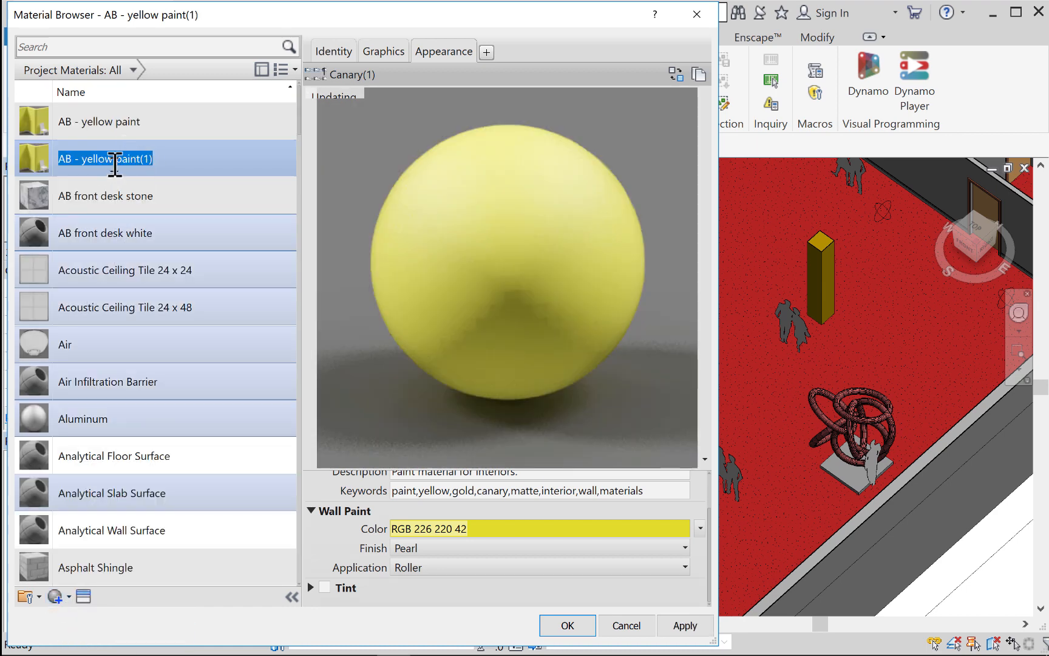
pyautogui.moveTo(142, 158); pyautogui.dragTo(155, 161)
pyautogui.press('BackSpace')
pyautogui.doubleClick(97, 159)
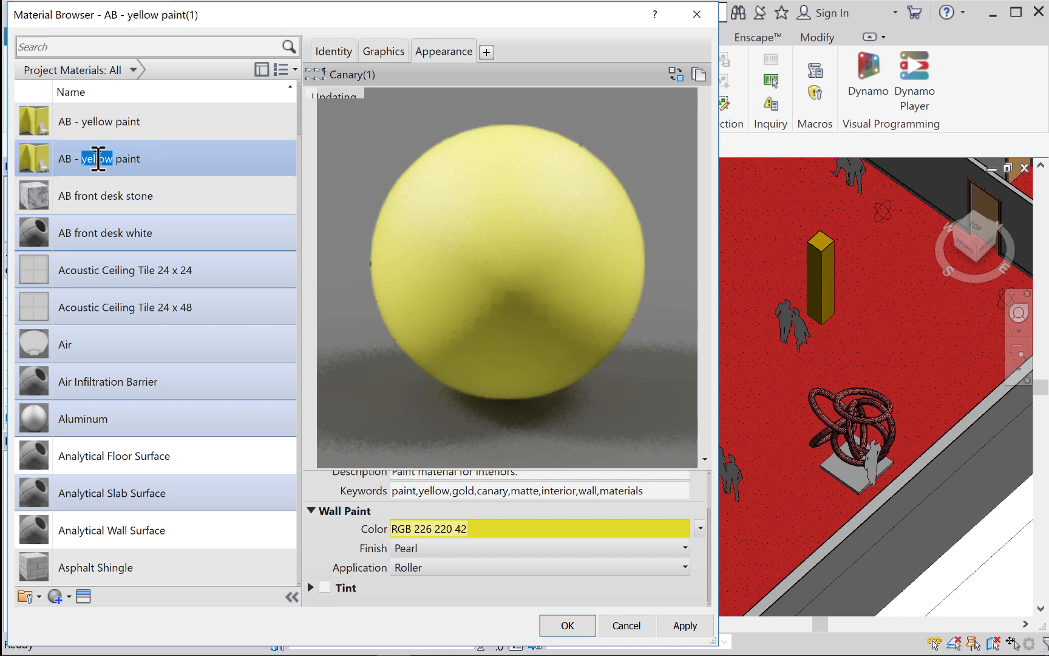
pyautogui.write('blue')
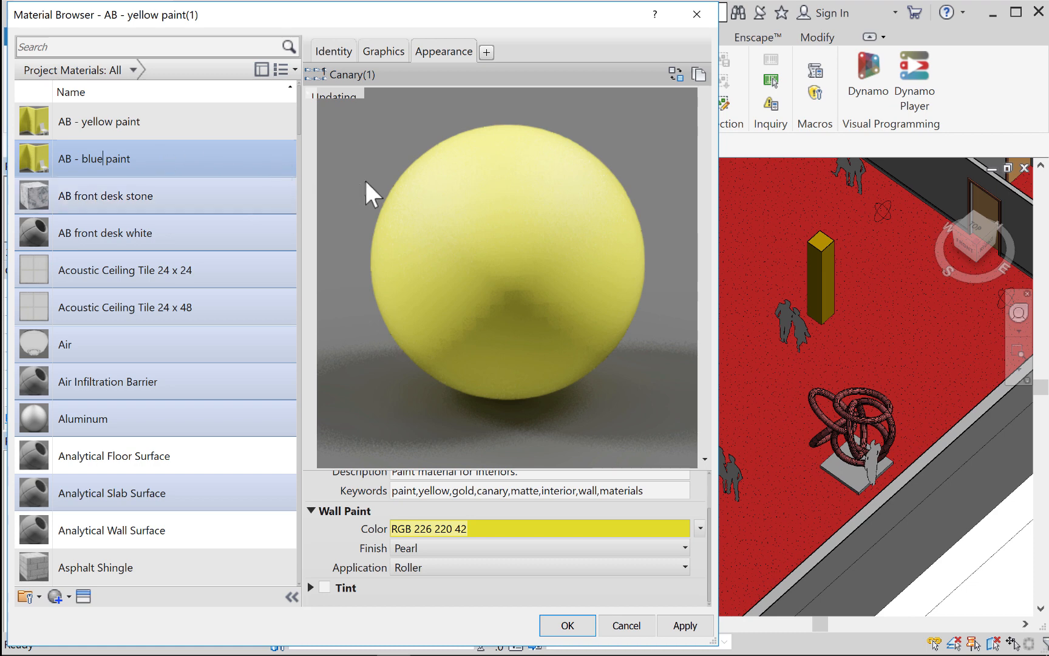
pyautogui.press('Return')
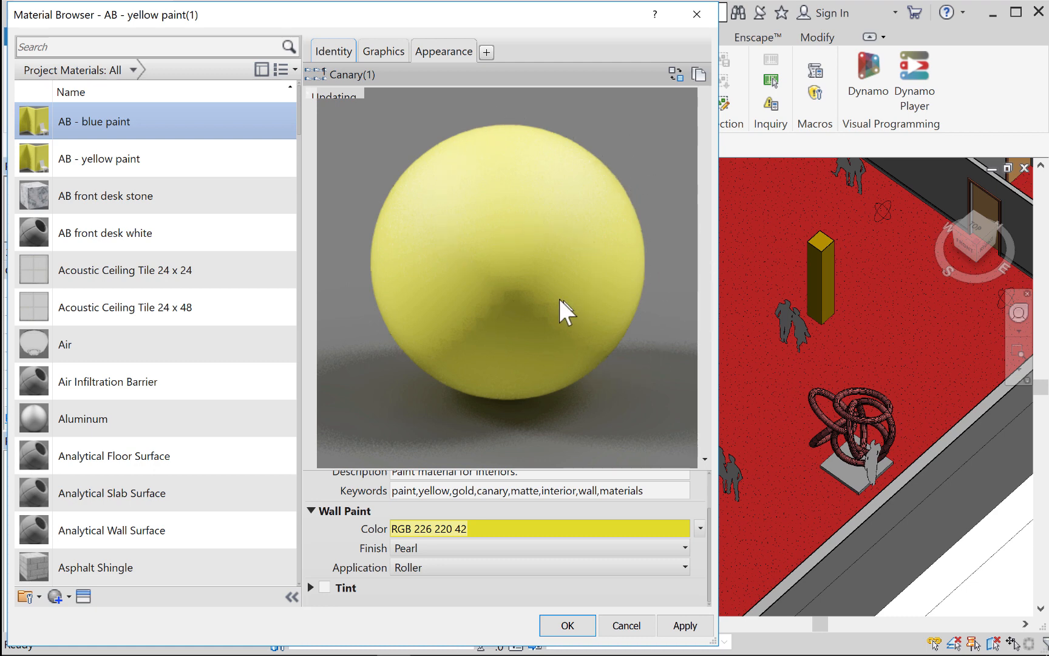
# Step: Set AB - blue paint's wall paint color to RGB 29 17 251 and apply the change
pyautogui.click(674, 526)
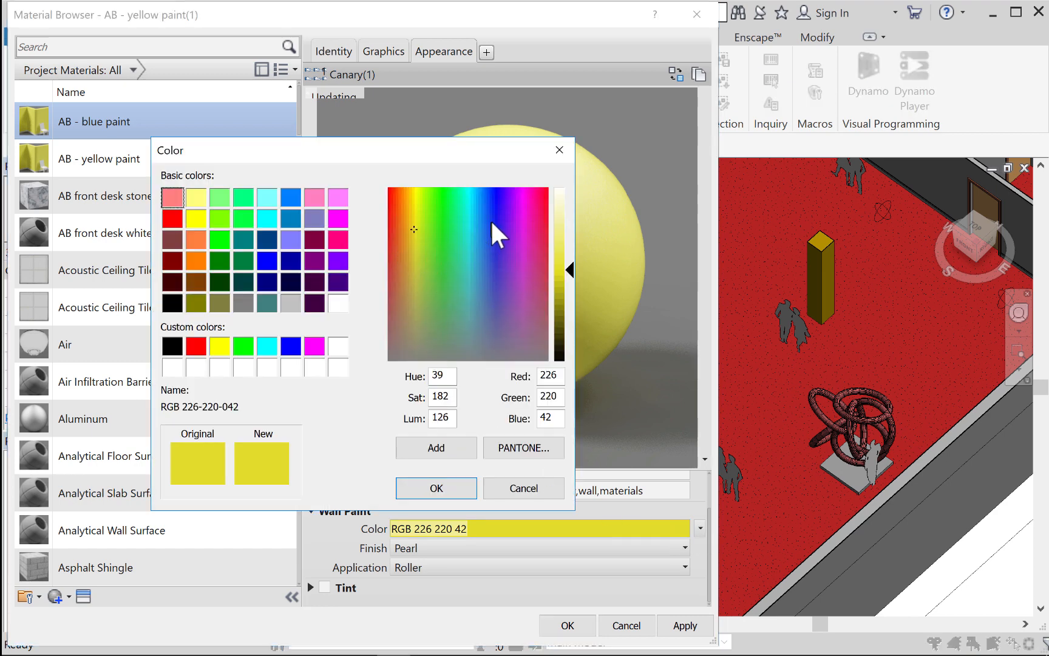
pyautogui.moveTo(491, 222); pyautogui.dragTo(498, 193)
pyautogui.click(462, 494)
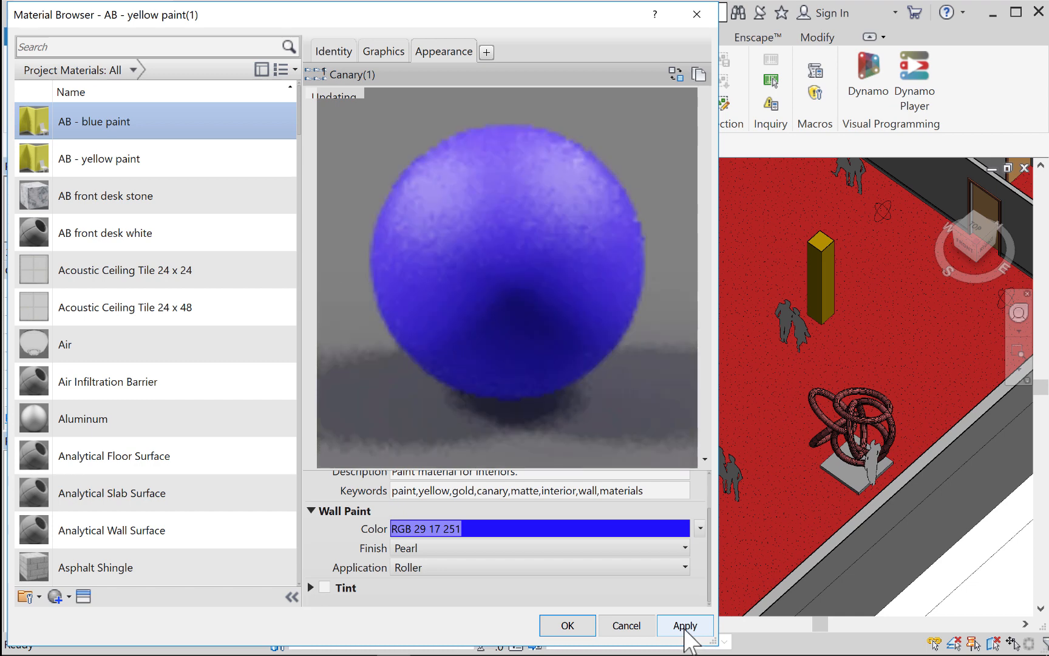
pyautogui.click(685, 627)
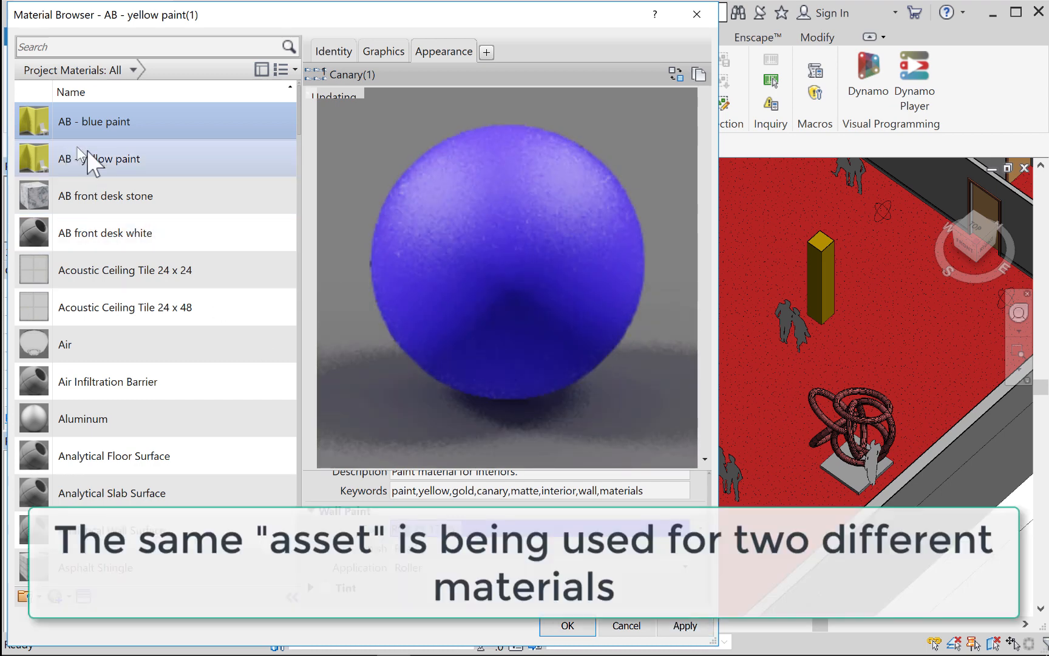
# Step: Compare the appearance assets and colors of AB - yellow paint and AB - blue paint
pyautogui.click(146, 153)
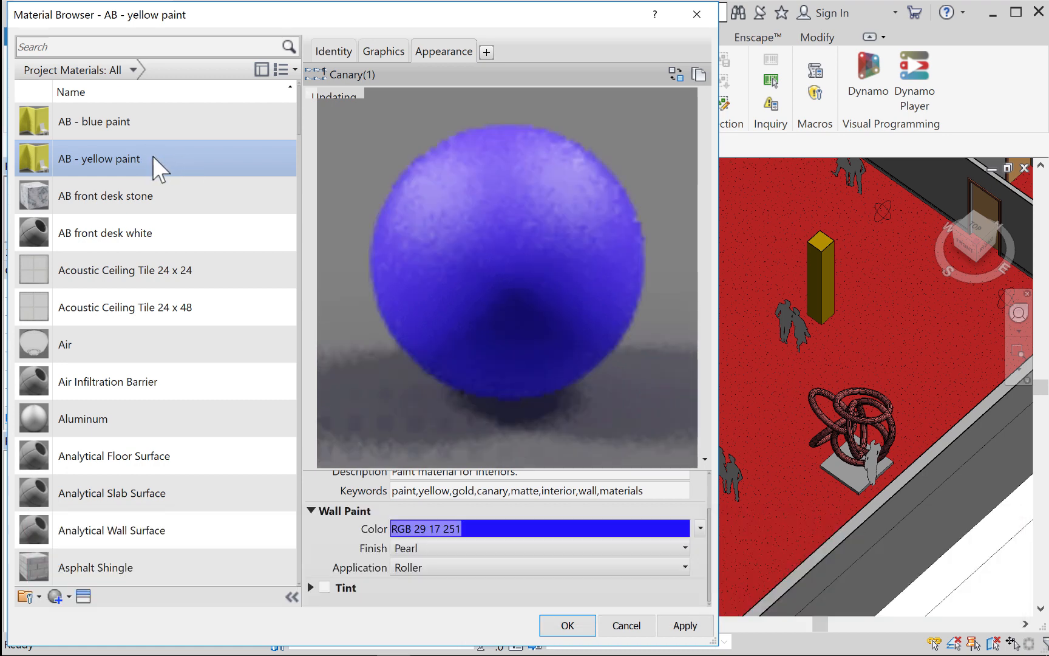
pyautogui.click(148, 120)
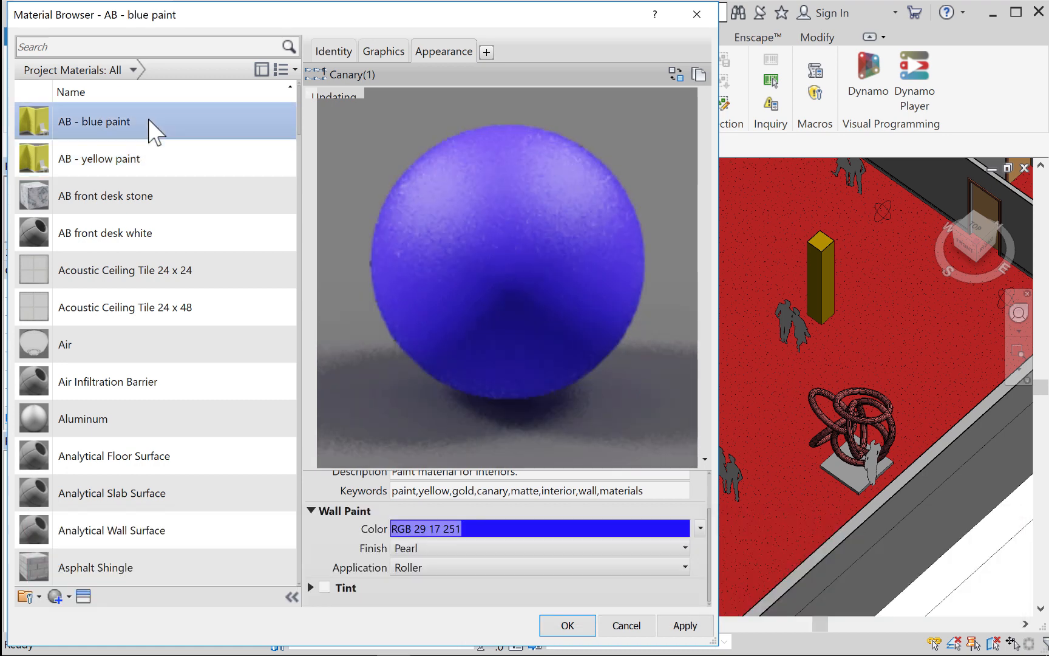
pyautogui.click(167, 153)
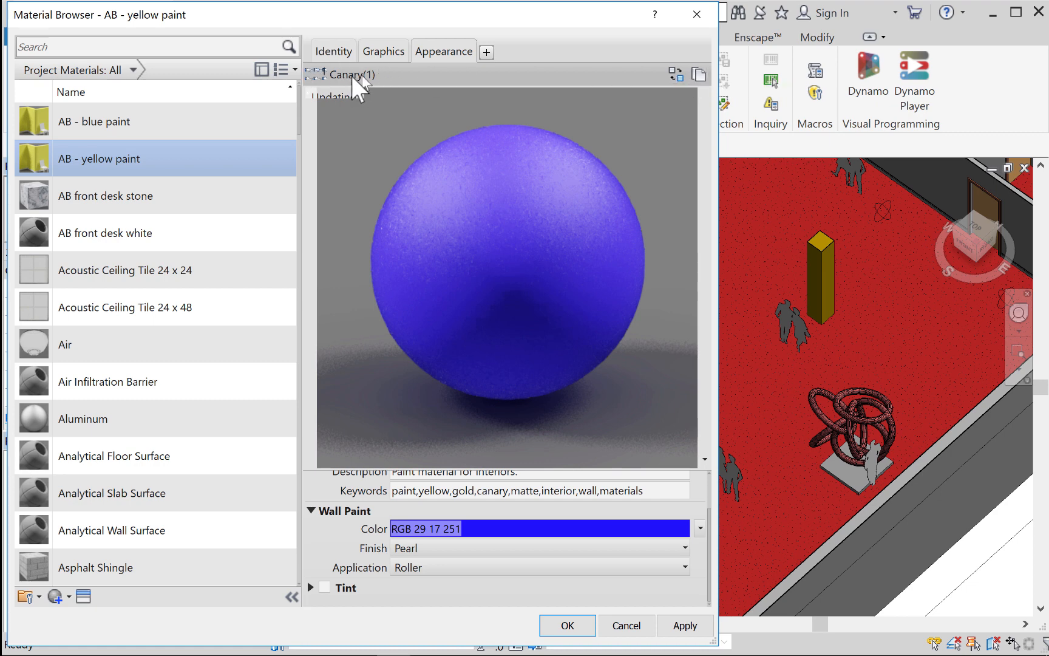
# Step: Duplicate AB - yellow paint's appearance asset and choose yellow, RGB 255 255 0, as the copy's wall paint color
pyautogui.click(698, 74)
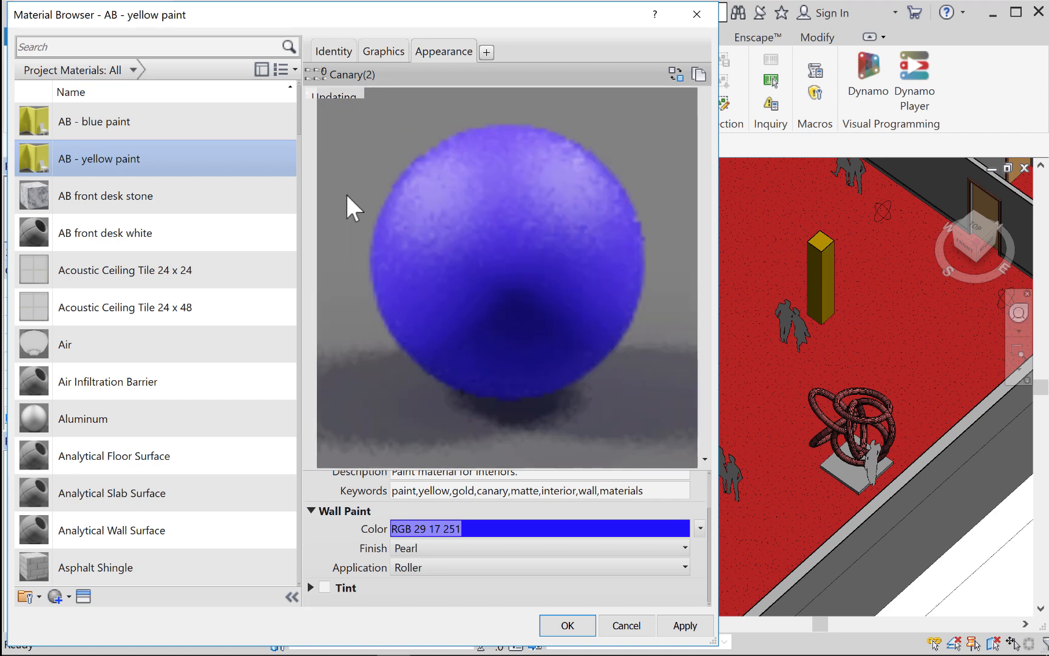
pyautogui.click(555, 528)
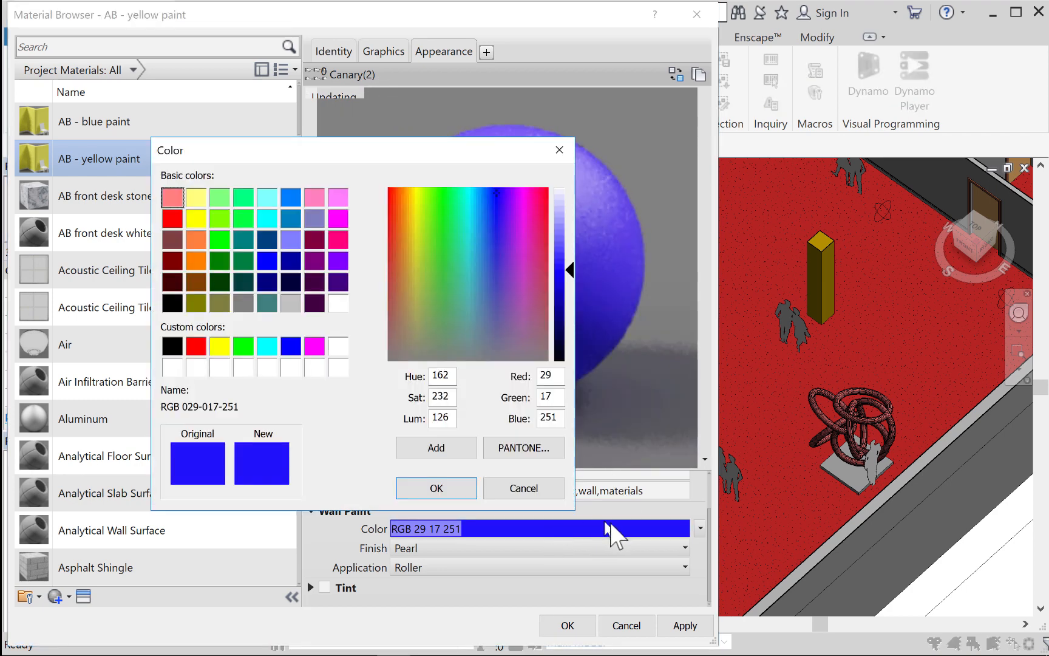
pyautogui.click(196, 212)
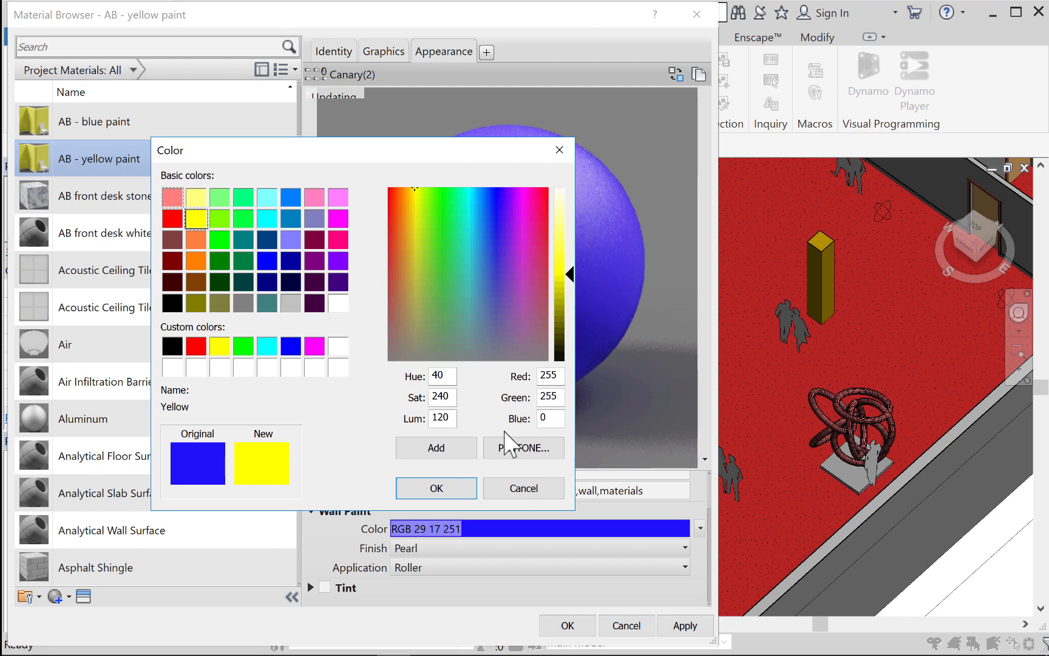
# Step: Set the AB - yellow paint wall paint color to yellow, RGB 255 255 0, and check the appearance of AB - blue paint
pyautogui.click(451, 492)
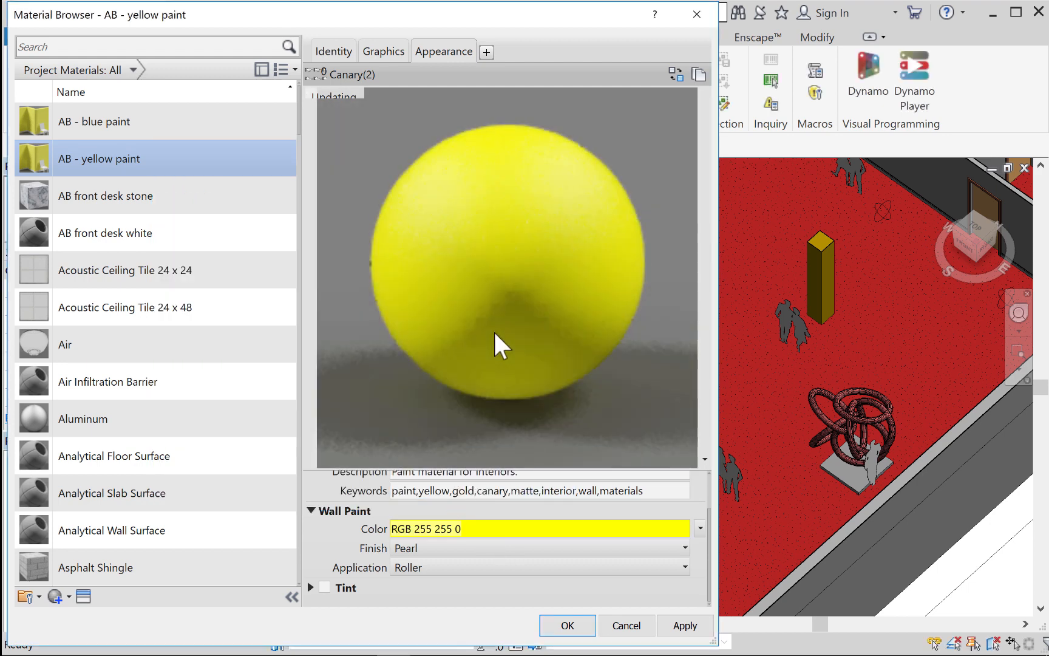
pyautogui.click(109, 114)
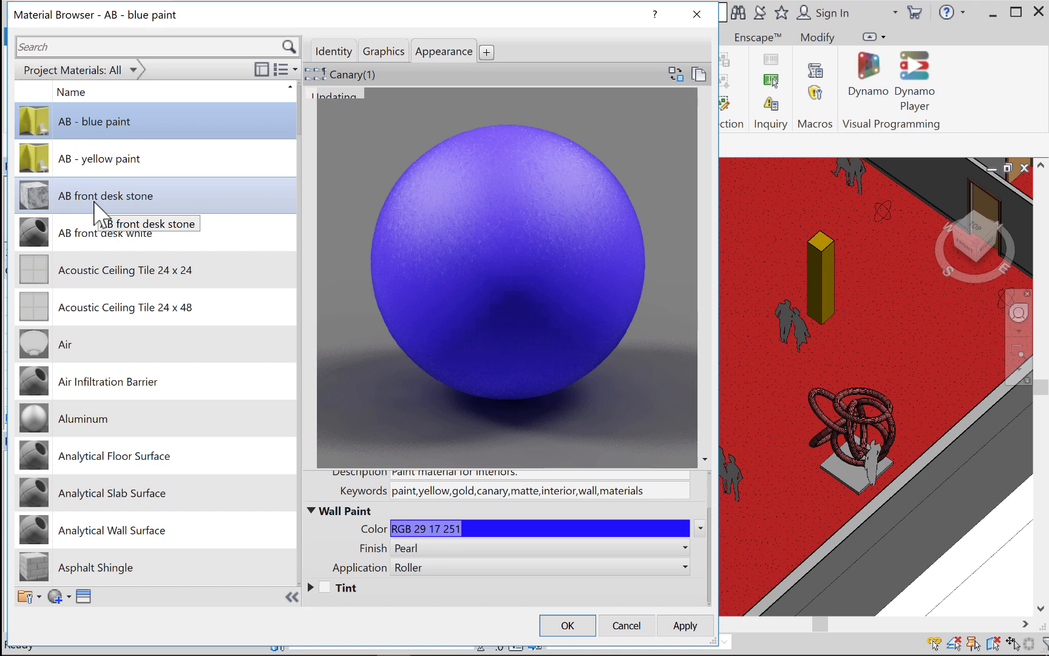
# Step: Rename the AB front desk stone material to "AB stone flooring"
pyautogui.click(94, 203)
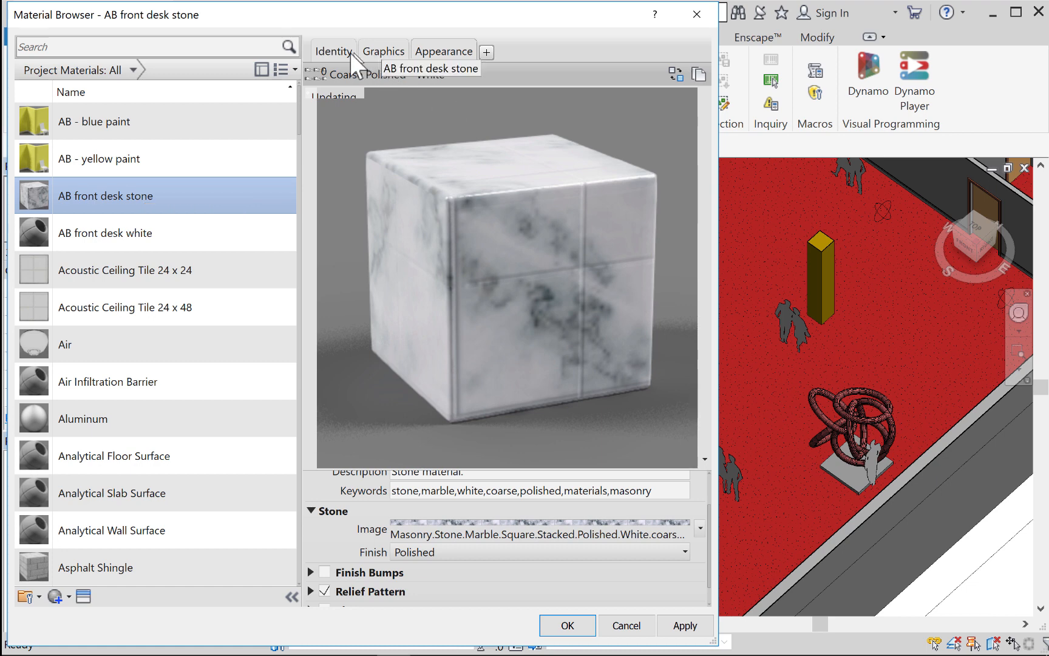
pyautogui.click(333, 51)
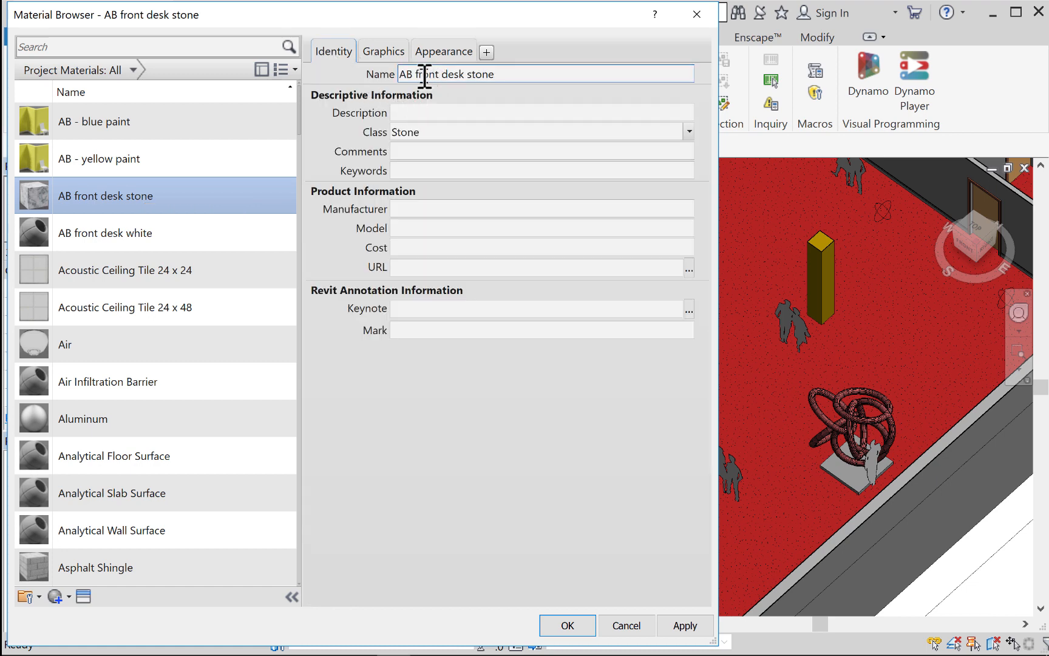
pyautogui.moveTo(418, 74); pyautogui.dragTo(471, 75)
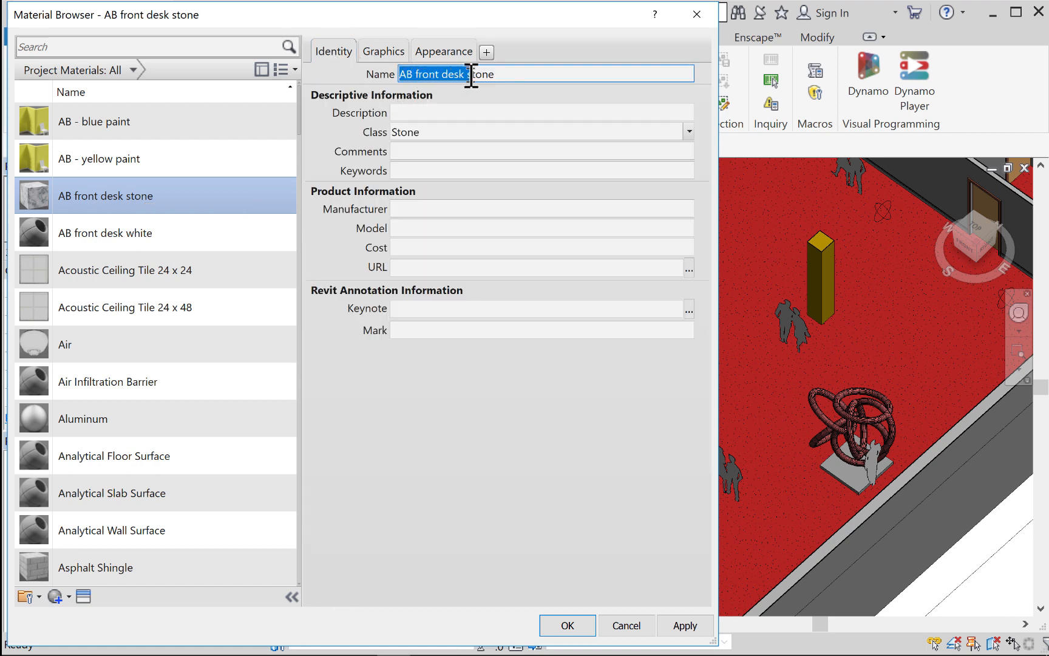
pyautogui.click(470, 74)
pyautogui.press('BackSpace')
pyautogui.press('BackSpace')
pyautogui.press('BackSpace')
pyautogui.press('BackSpace')
pyautogui.press('BackSpace')
pyautogui.press('BackSpace')
pyautogui.press('BackSpace')
pyautogui.press('BackSpace')
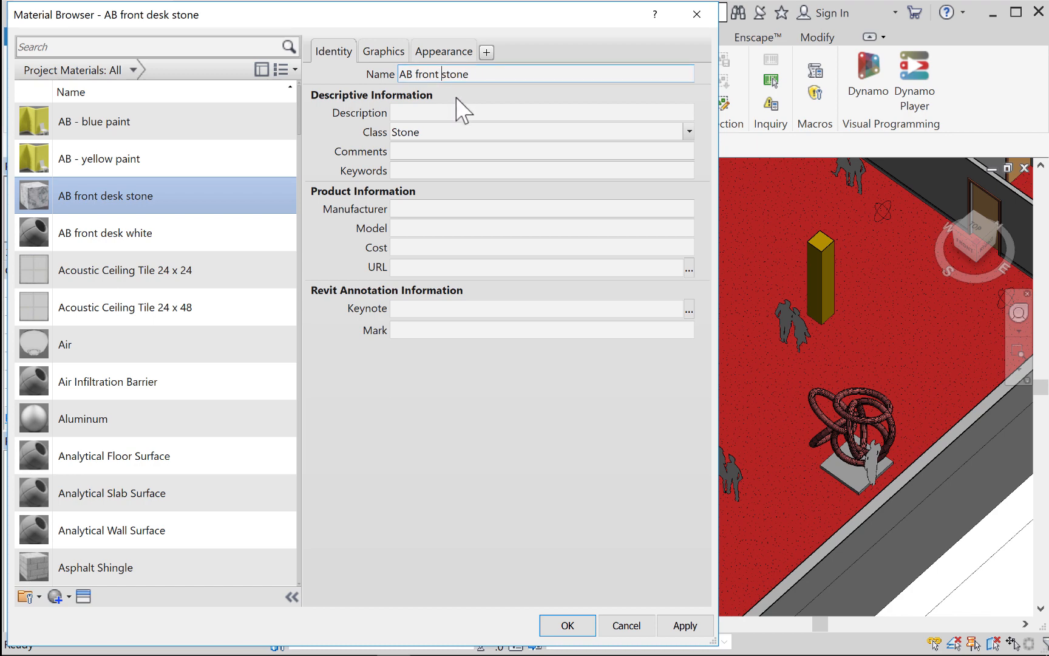
pyautogui.press('BackSpace')
pyautogui.press('BackSpace')
pyautogui.press('BackSpace')
pyautogui.click(450, 74)
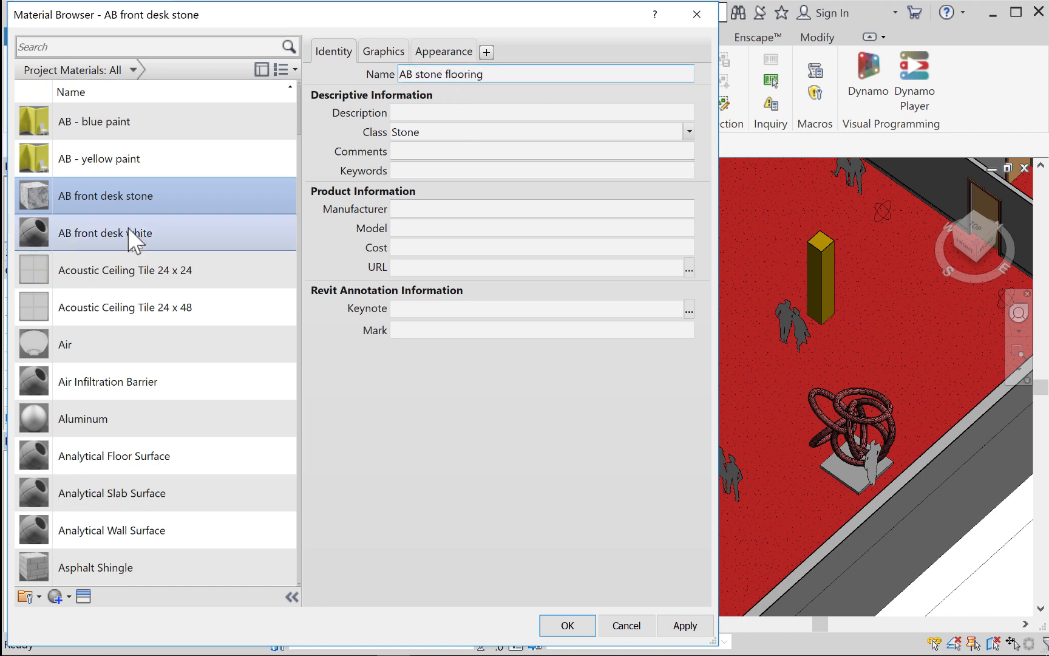
pyautogui.click(149, 233)
pyautogui.click(143, 241)
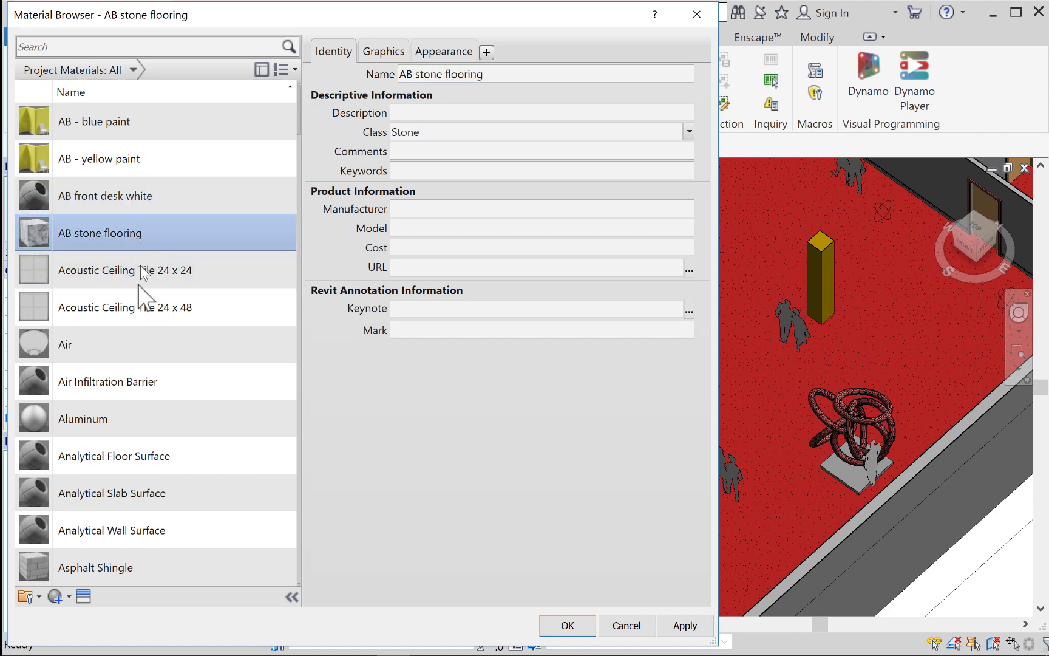
# Step: Duplicate the AB stone flooring material and name the copy "AB marble"
pyautogui.click(71, 597)
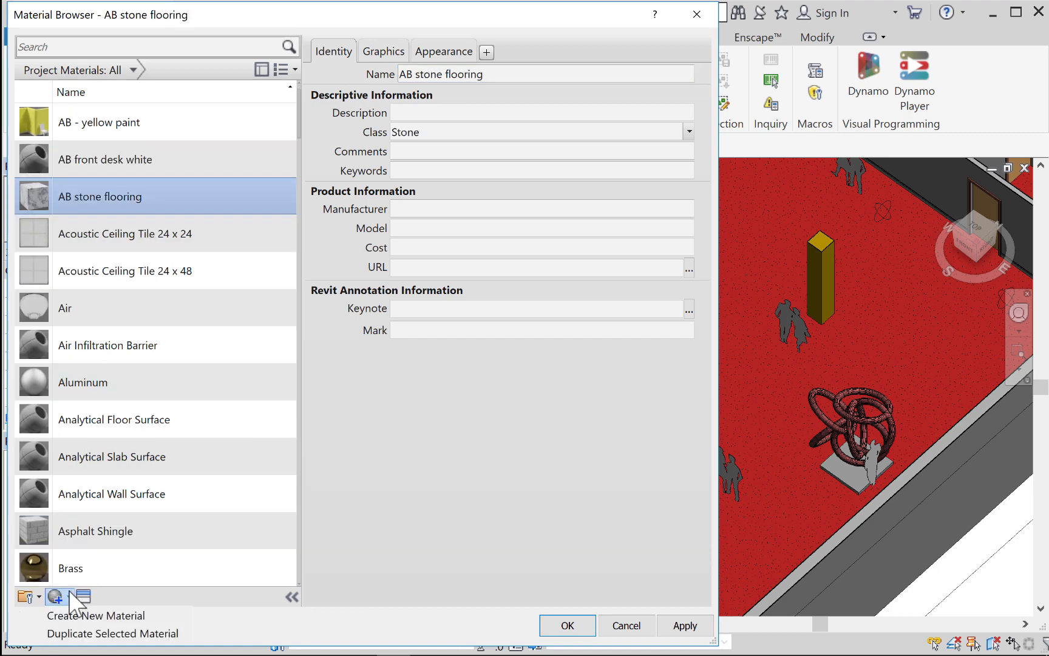
pyautogui.click(98, 632)
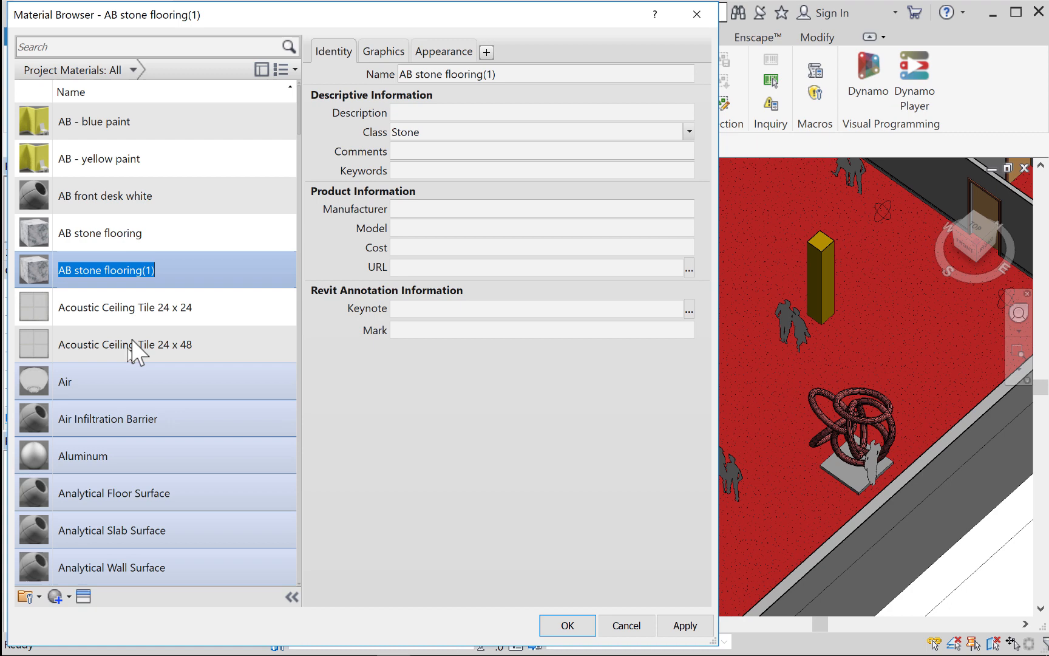
pyautogui.click(137, 270)
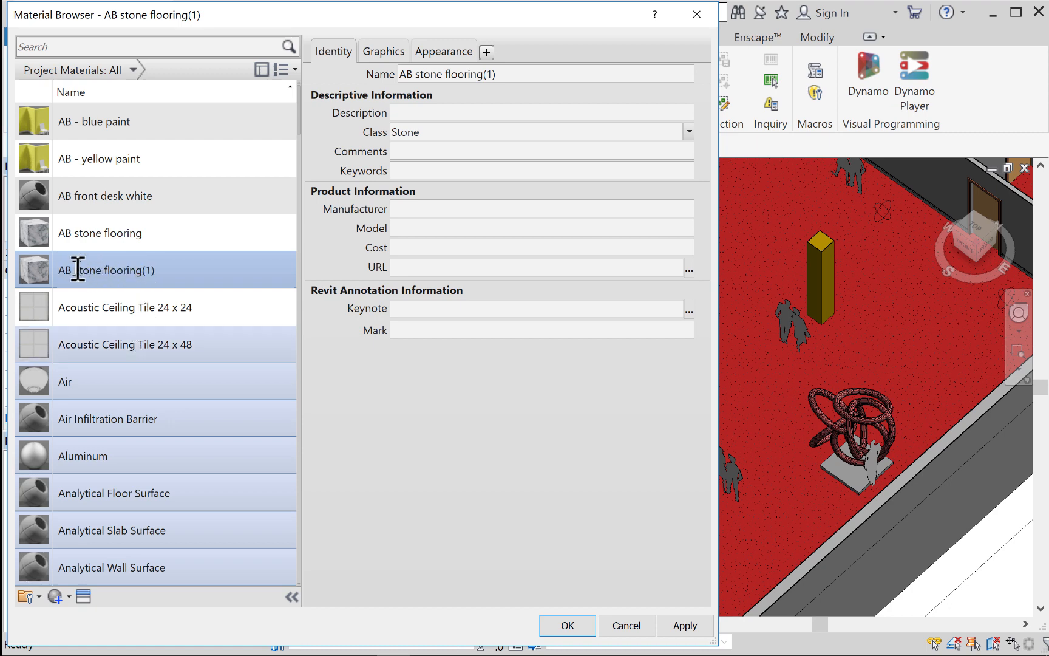
pyautogui.moveTo(78, 269); pyautogui.dragTo(156, 272)
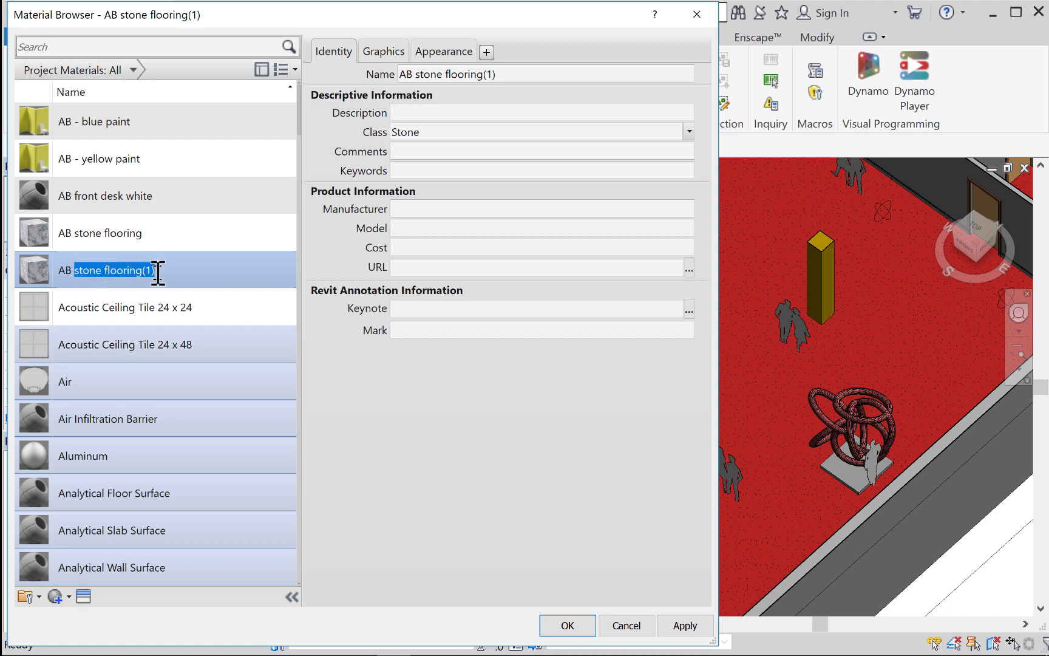
pyautogui.write('marble')
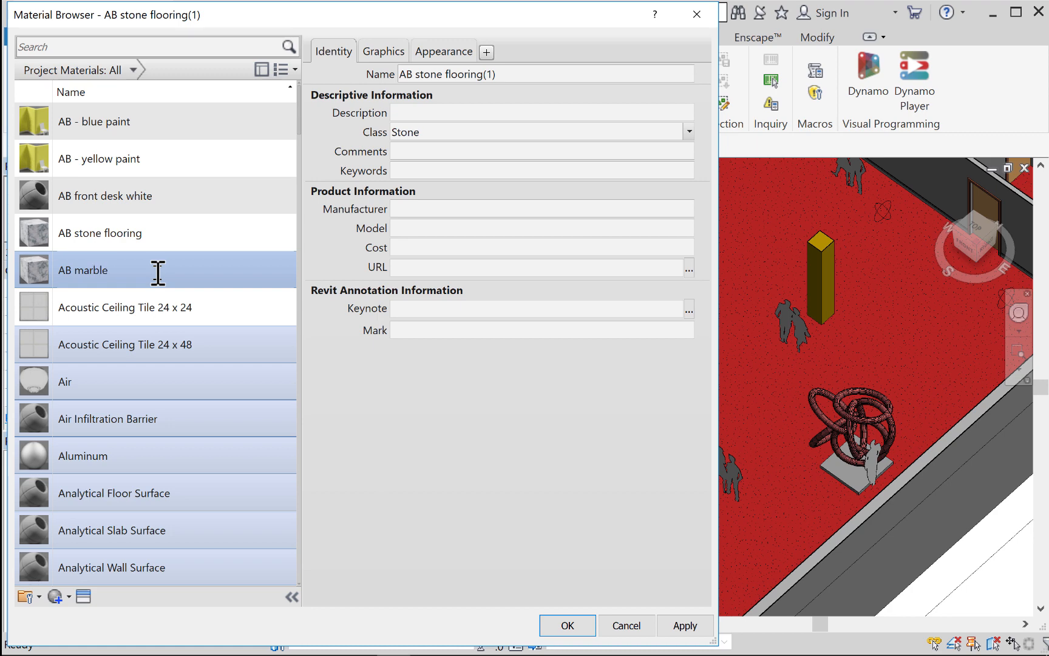
pyautogui.press('Return')
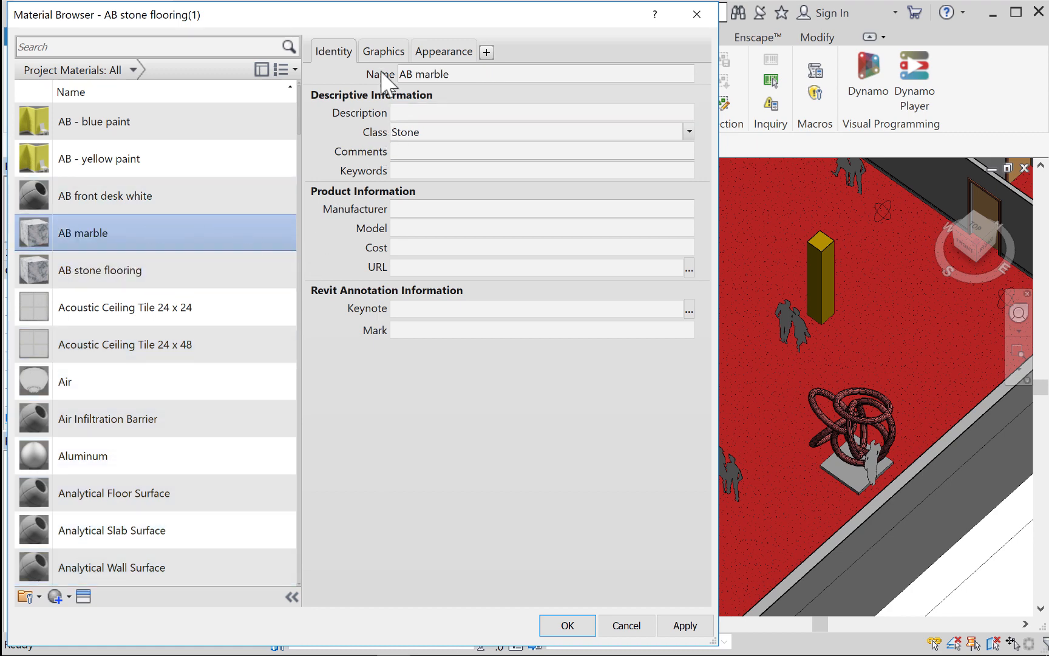
# Step: Review AB marble's shading settings and duplicate its Coarse Polished - White appearance asset
pyautogui.click(381, 49)
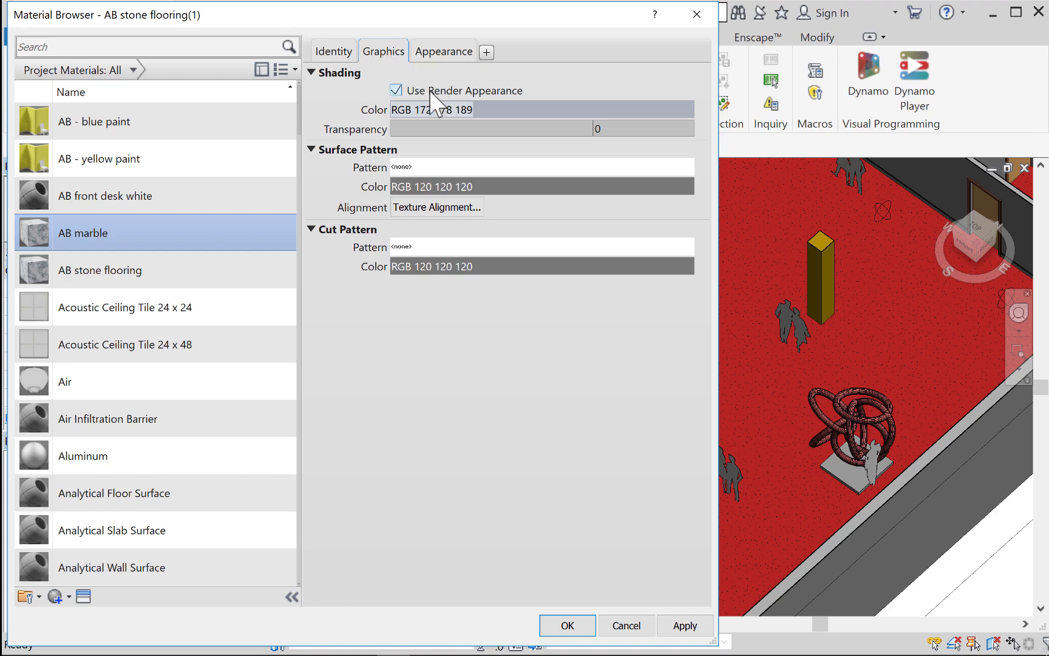
pyautogui.click(443, 51)
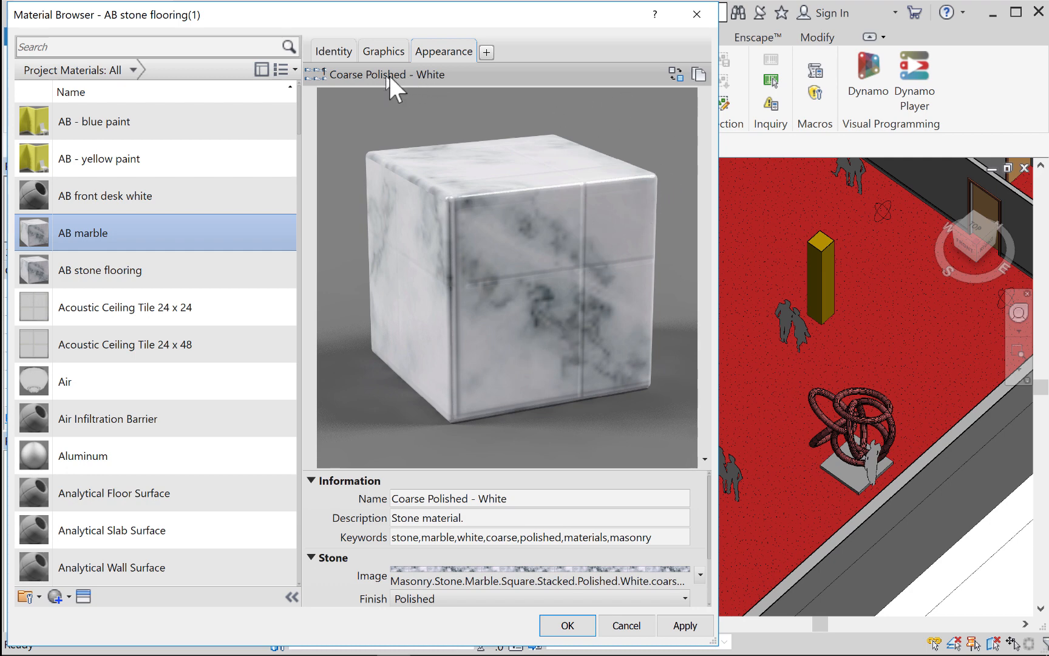
pyautogui.click(698, 74)
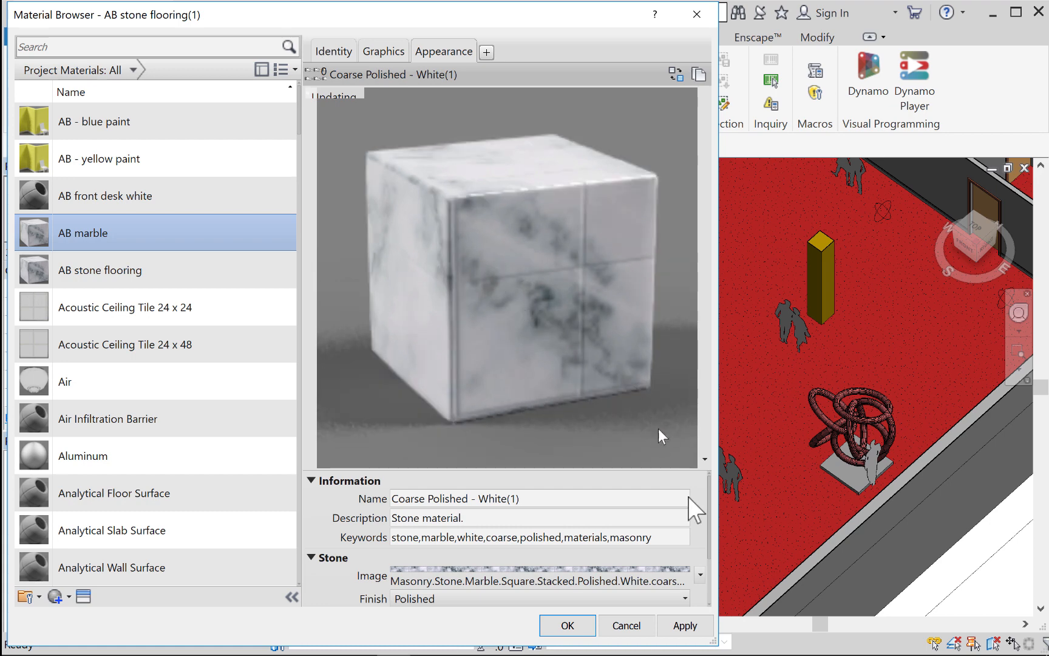
# Step: Start replacing AB marble's stone image and browse to the Image files folder inside ID 220 01 Electronic Media I
pyautogui.scroll(-1, 647, 547)
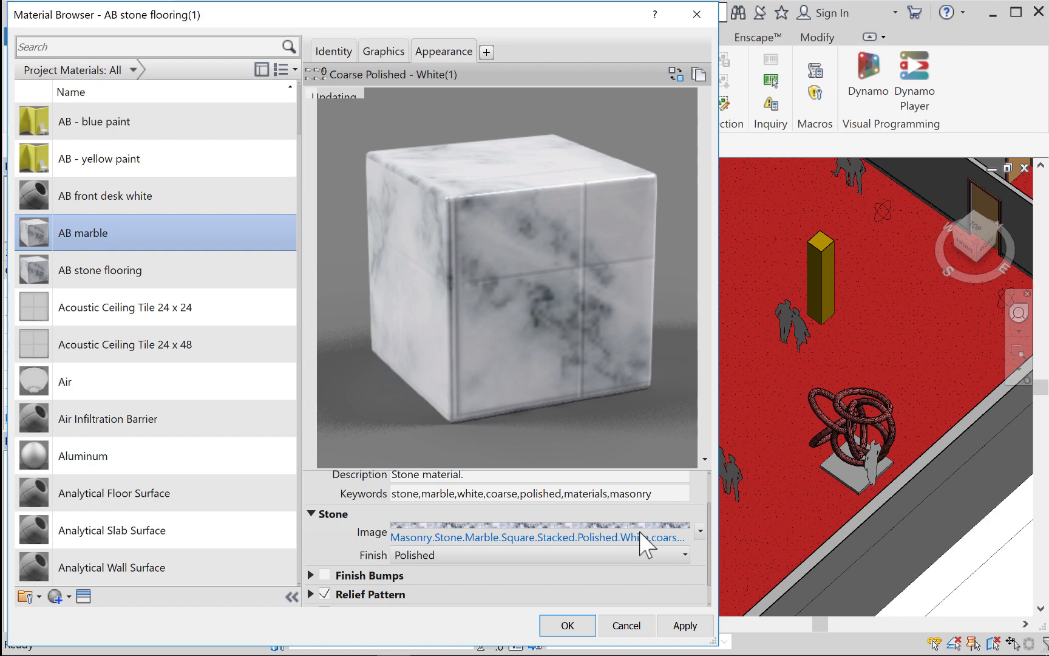
pyautogui.click(640, 537)
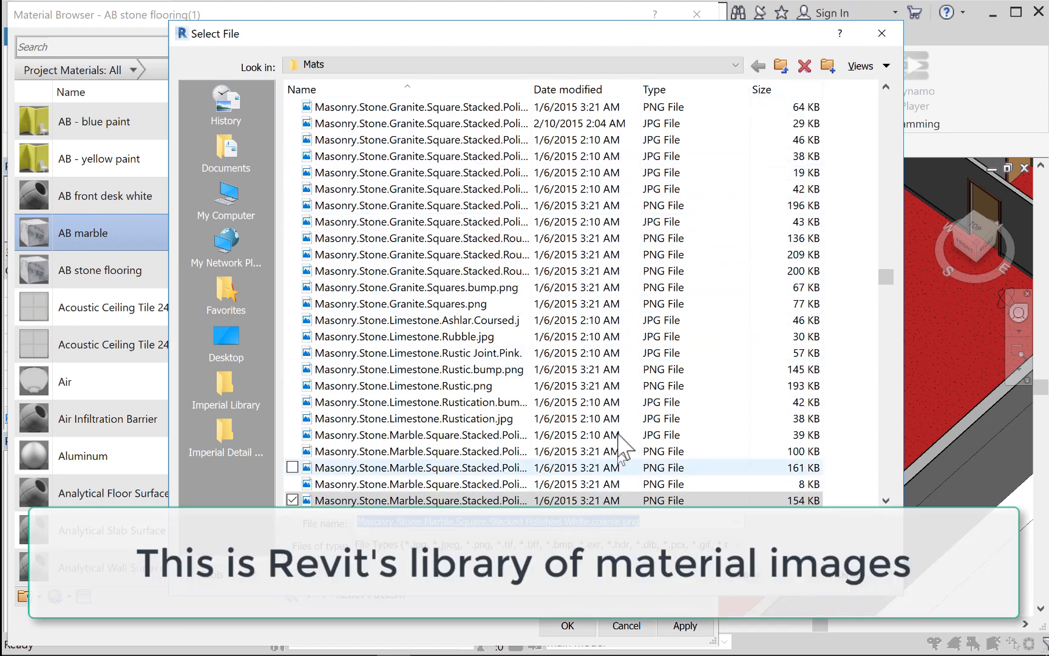
pyautogui.click(484, 485)
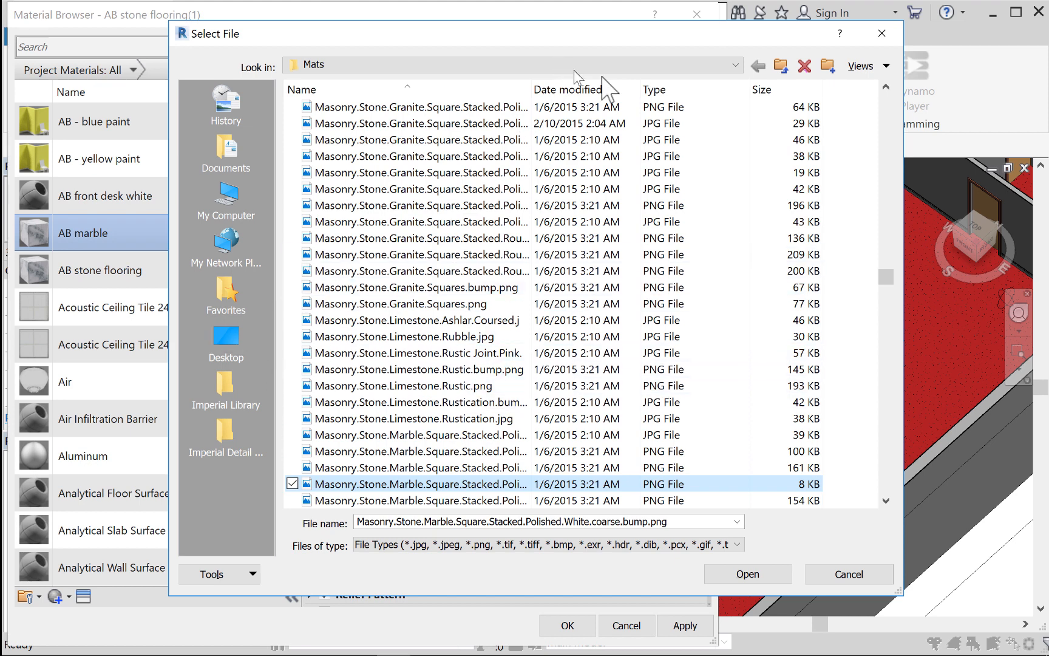
pyautogui.click(734, 64)
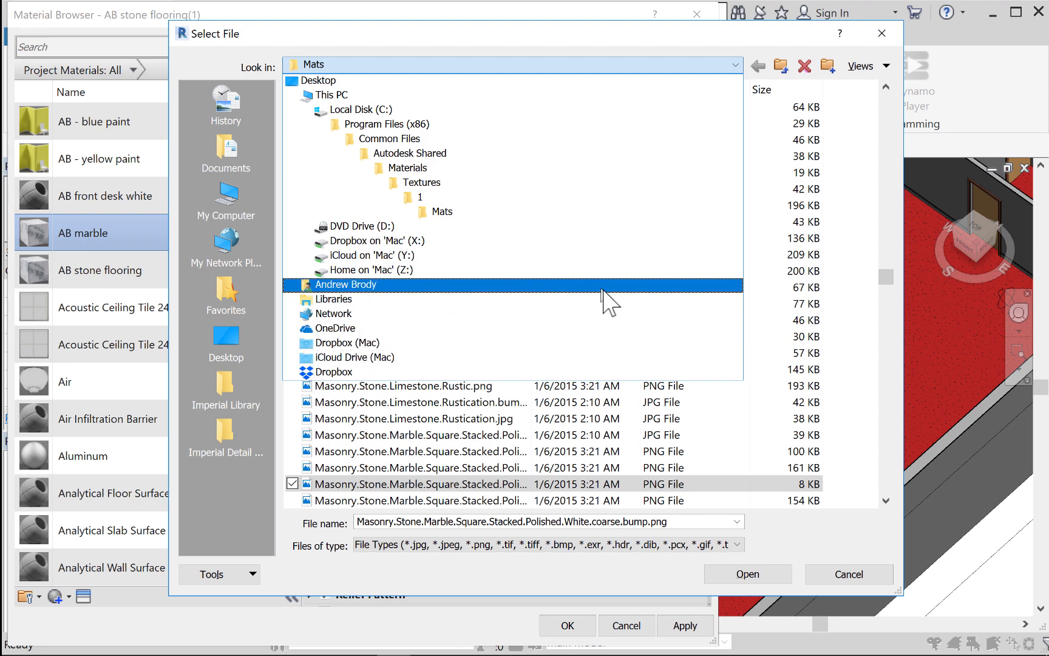
pyautogui.click(358, 344)
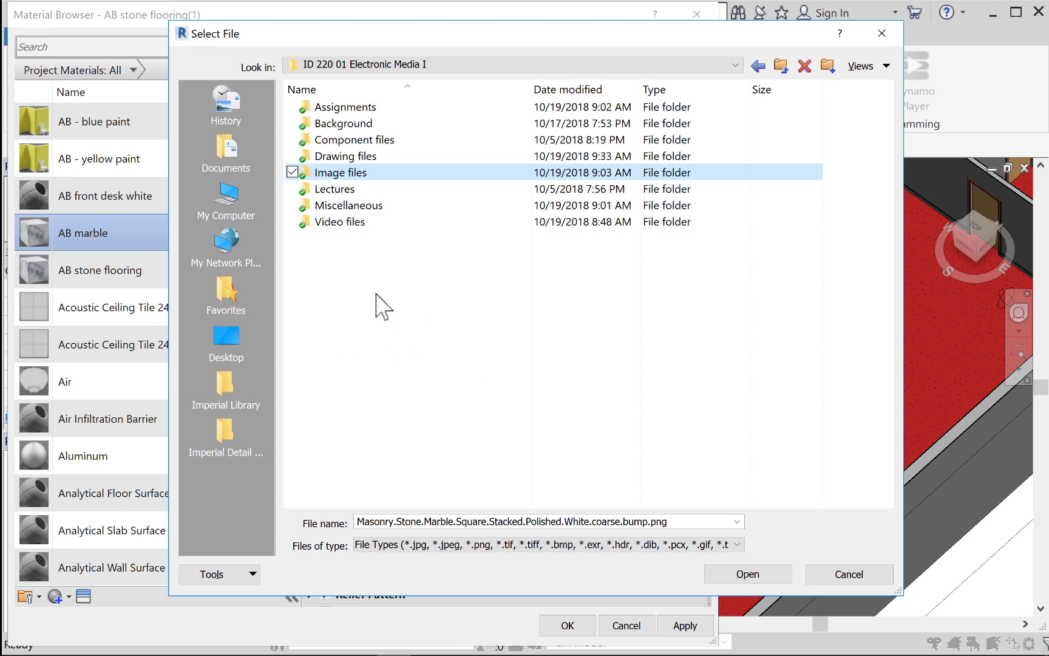
pyautogui.doubleClick(338, 174)
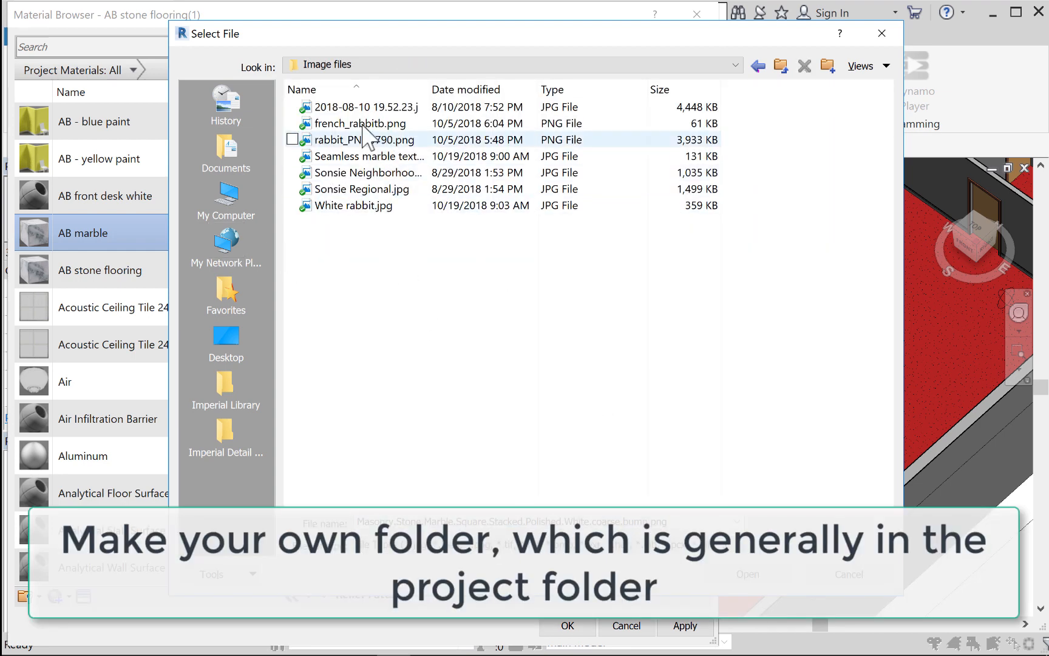
# Step: Show the image files as thumbnails and load "Seamless marble texture (11).jpg" as AB marble's stone image
pyautogui.click(354, 107)
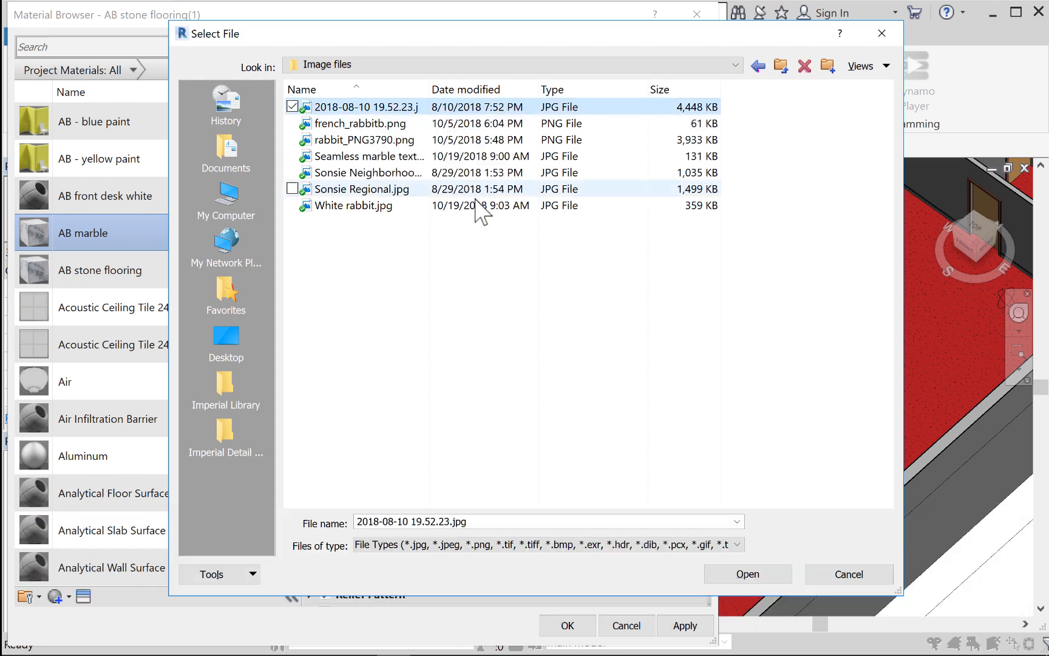
pyautogui.click(523, 364)
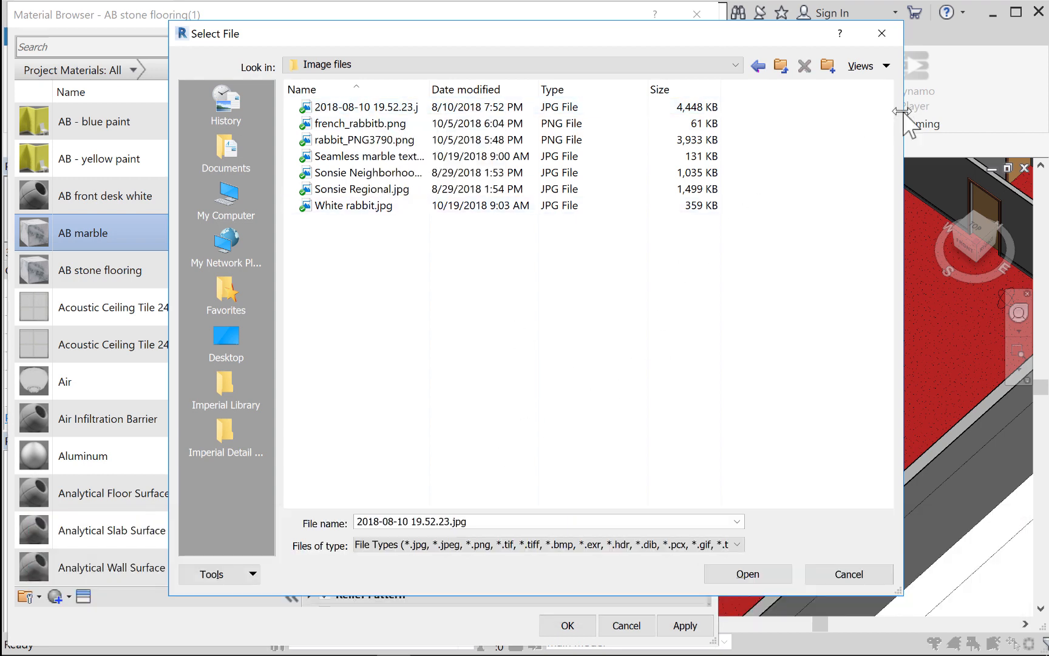
pyautogui.click(886, 66)
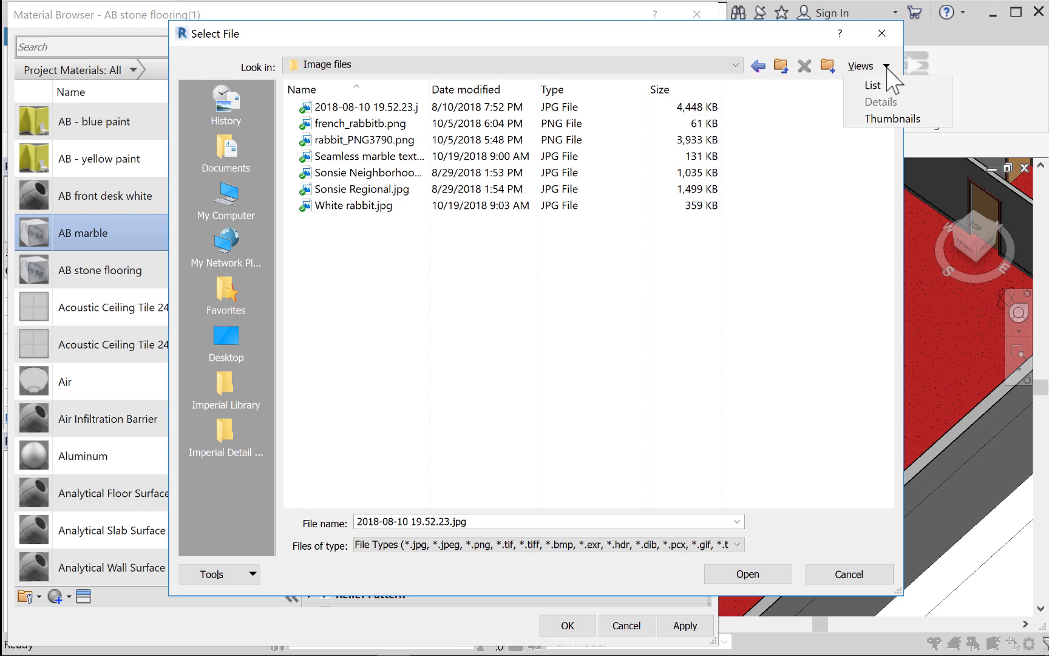
pyautogui.click(884, 120)
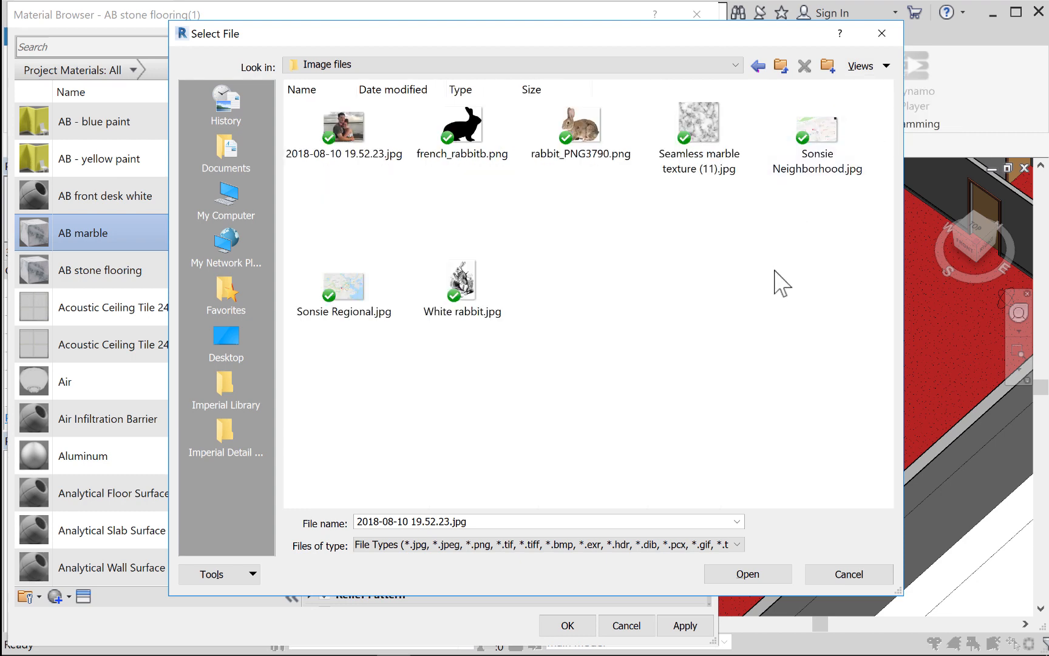
pyautogui.click(719, 167)
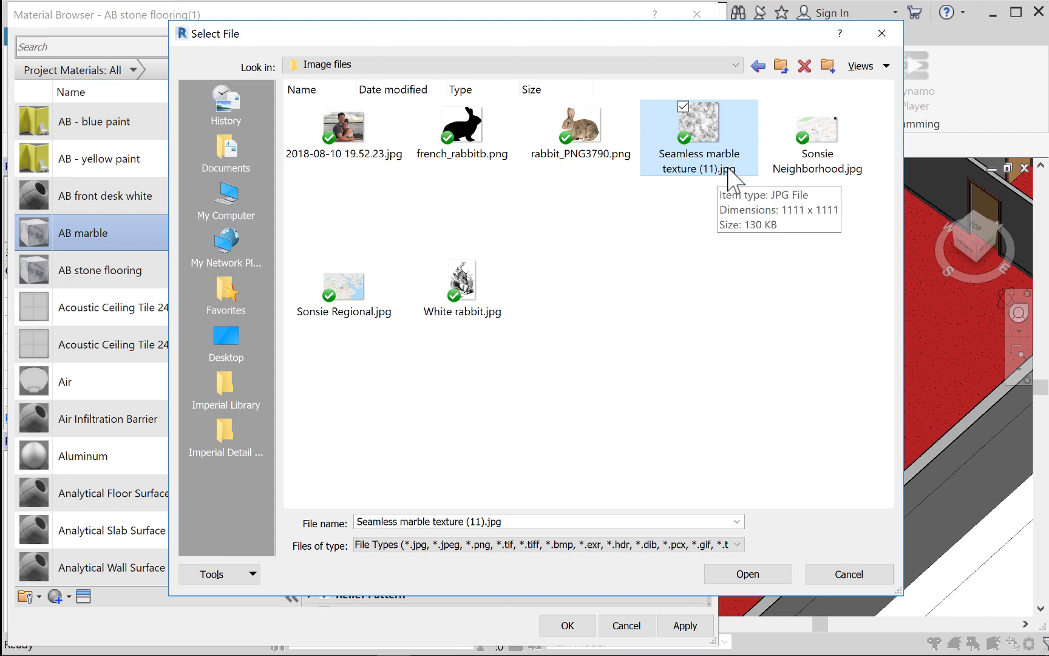
pyautogui.doubleClick(709, 128)
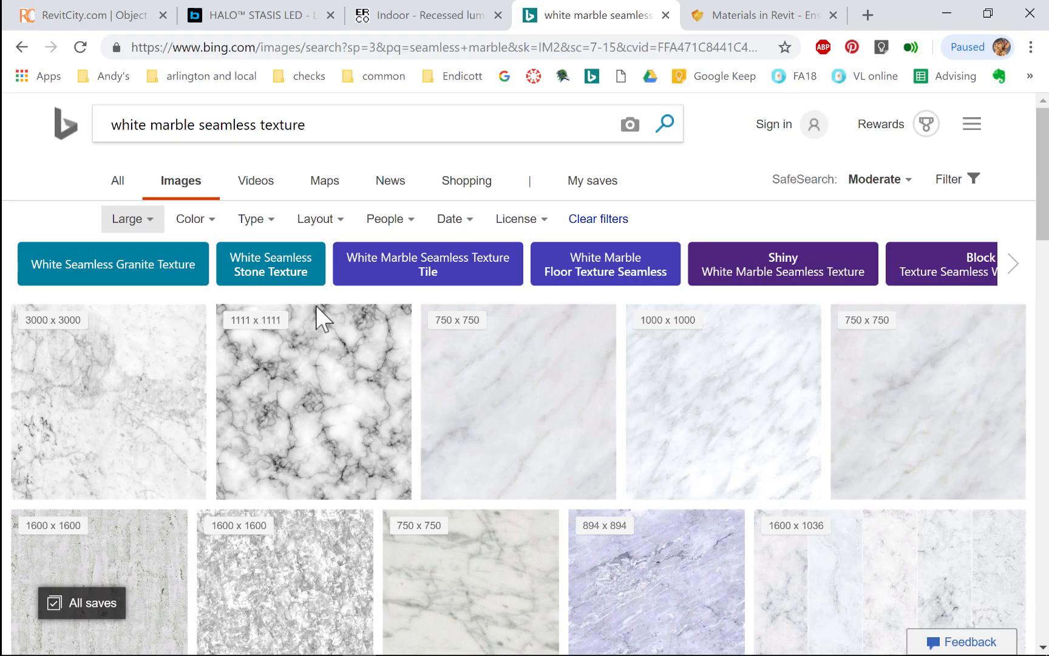
# Step: In the web browser, examine the "white marble seamless texture" image results and view the 1111 x 1111 marble texture at full size
pyautogui.doubleClick(237, 124)
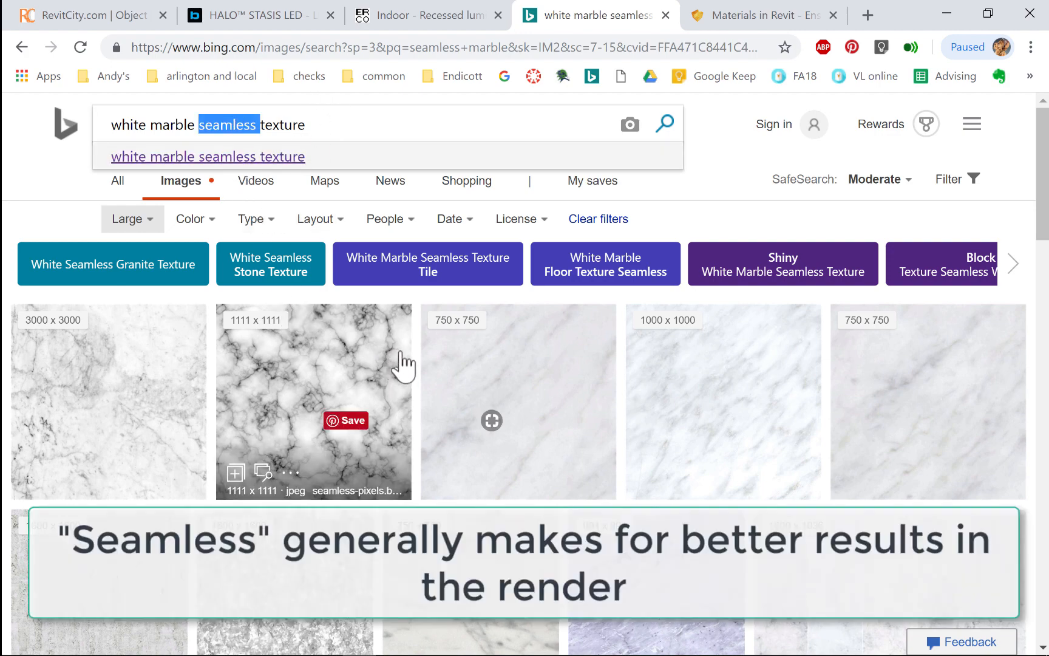
pyautogui.click(342, 393)
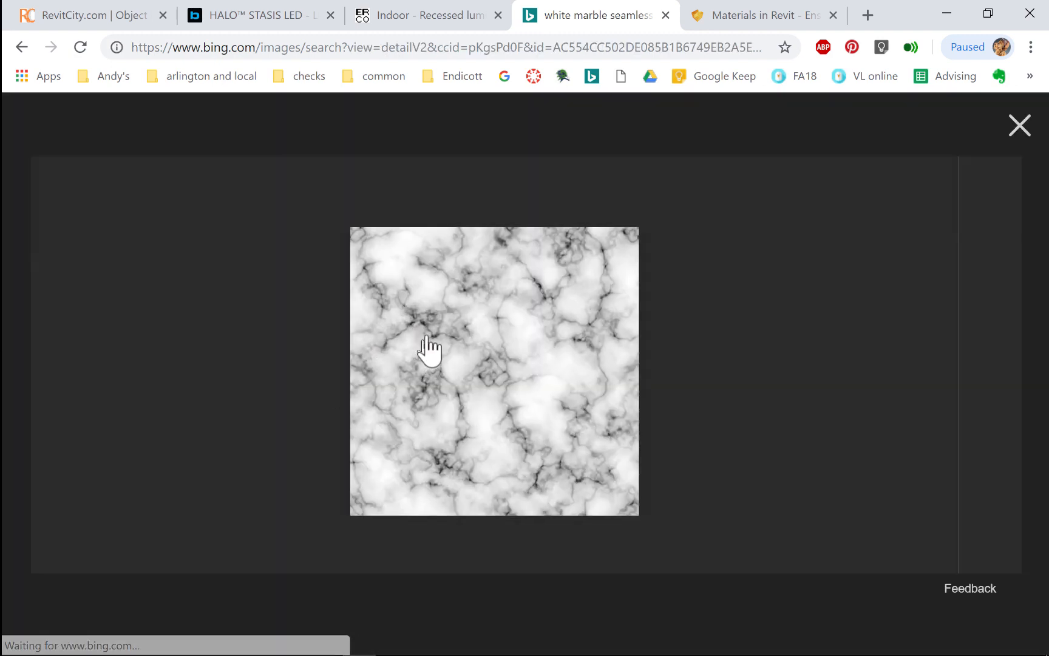
pyautogui.click(563, 310)
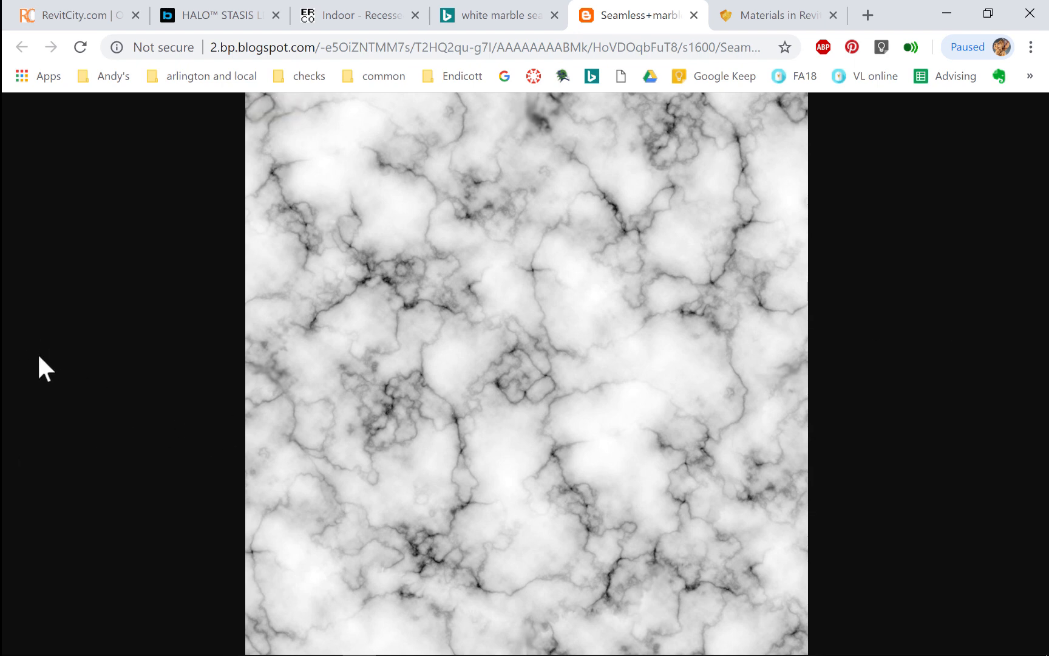
pyautogui.click(495, 28)
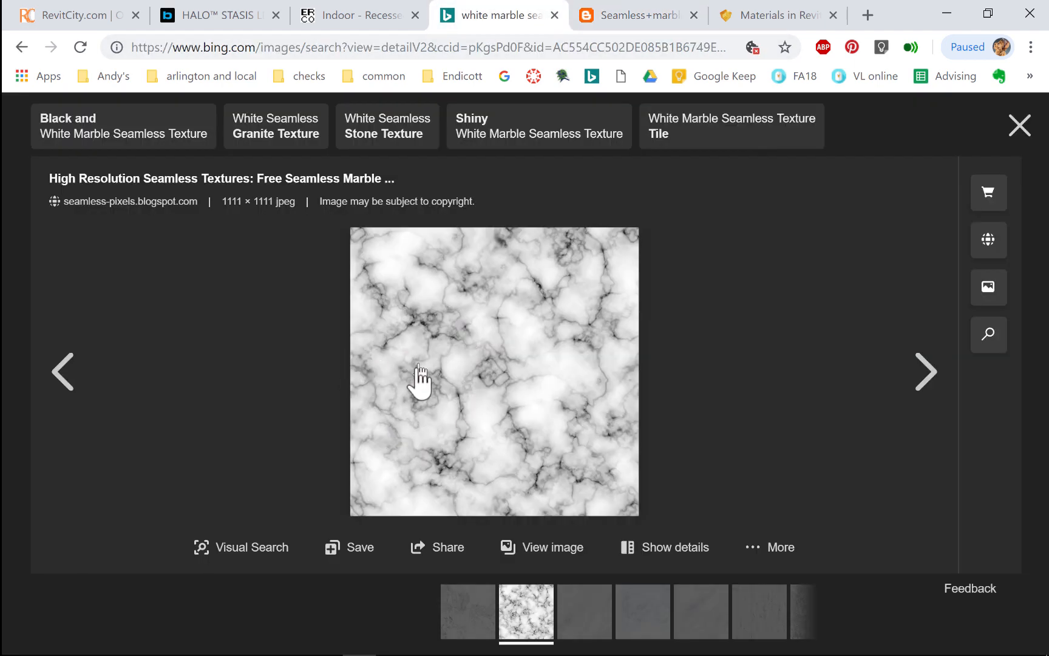
pyautogui.click(1019, 125)
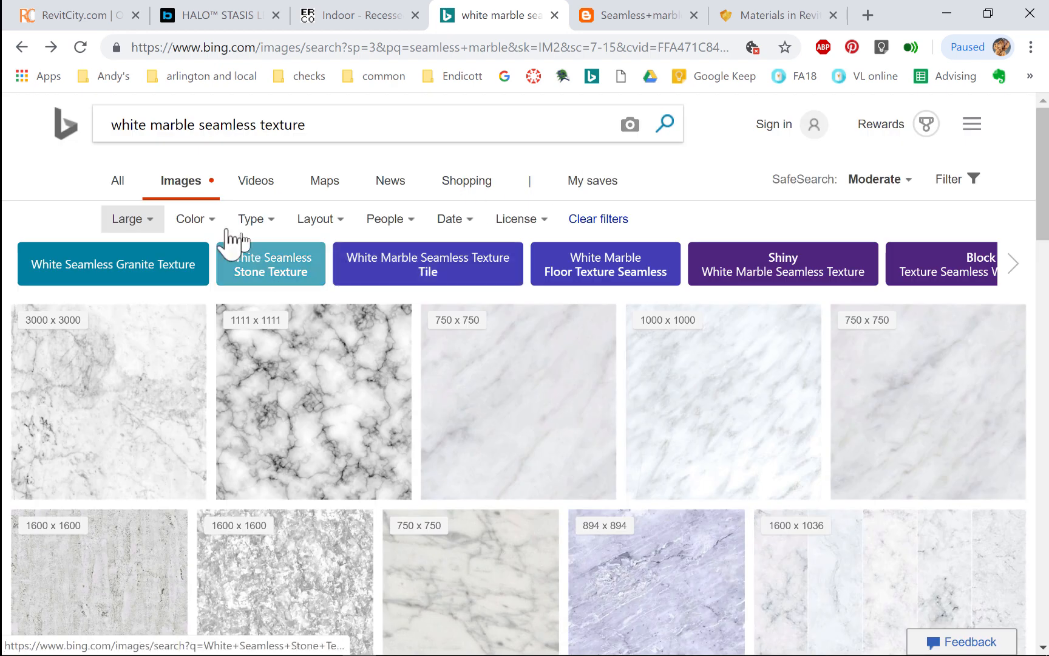
pyautogui.doubleClick(253, 113)
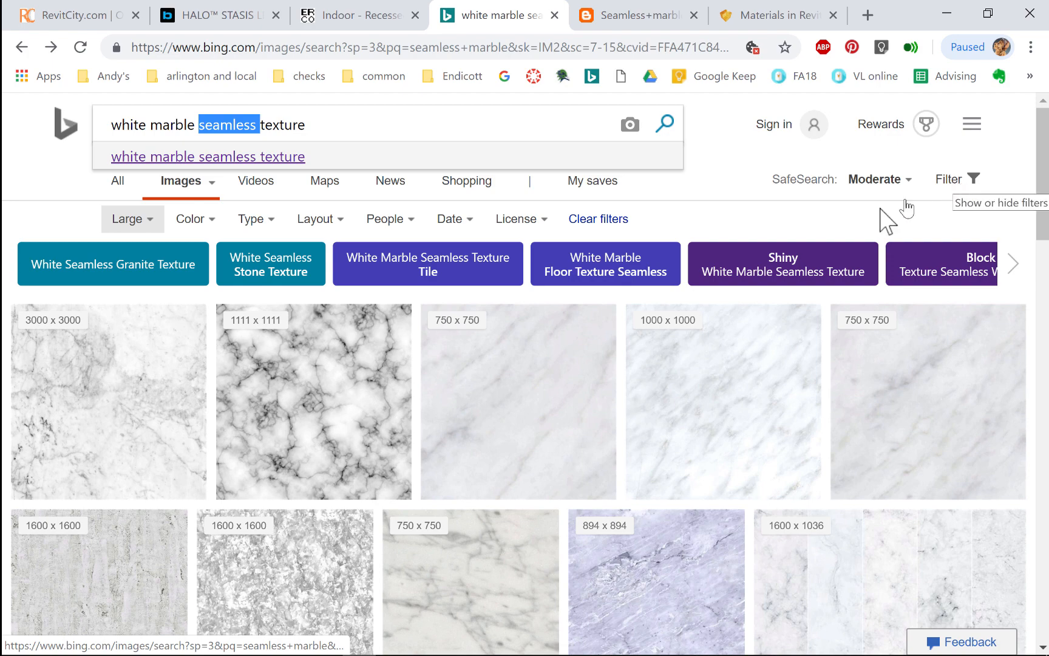
# Step: Review the size filter options for the marble image search and switch back to Revit's material browser
pyautogui.click(148, 220)
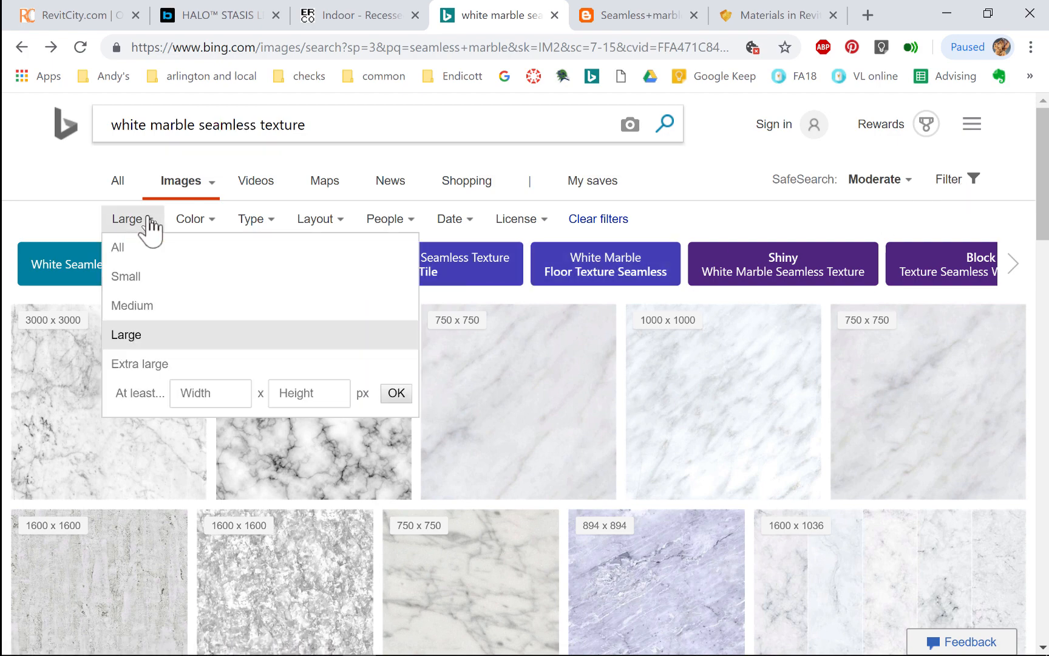
pyautogui.click(149, 221)
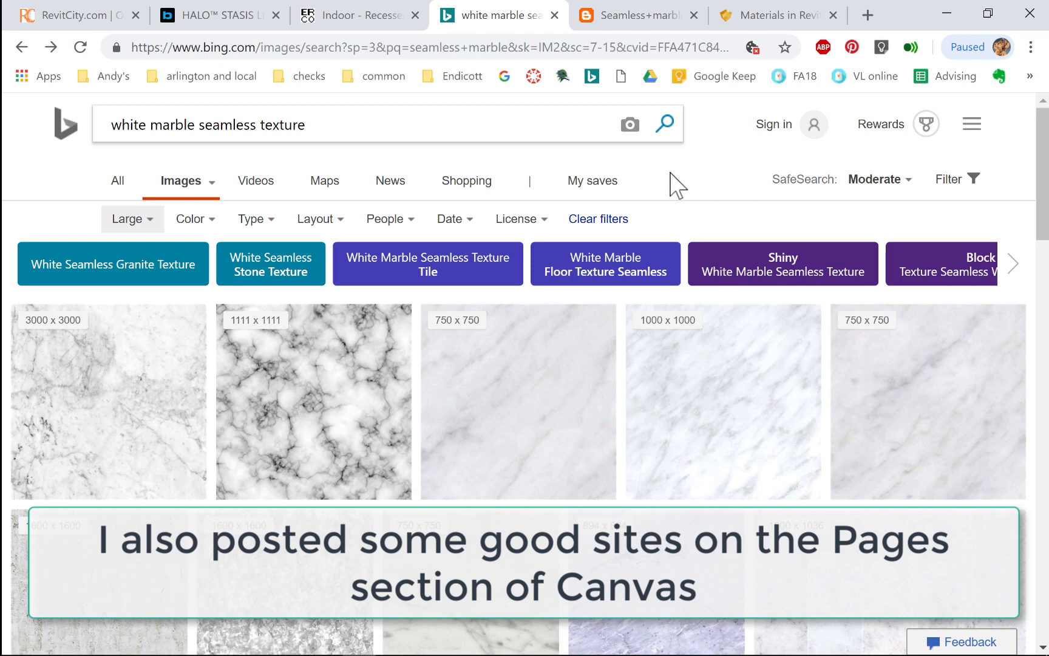
pyautogui.hotkey('alt', 'Tab')
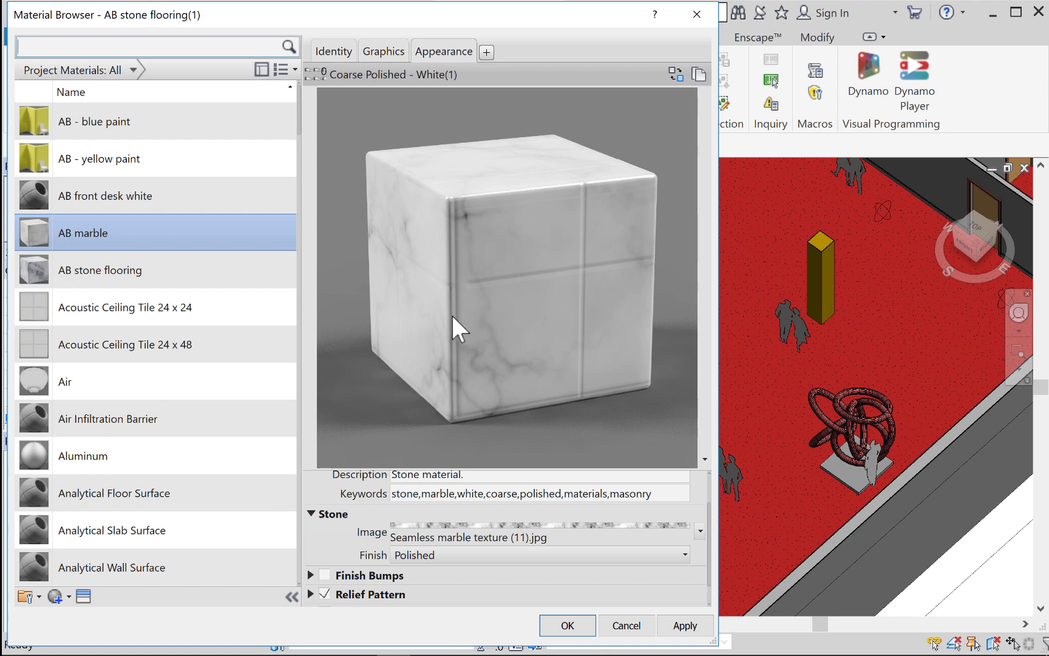
# Step: Raise the amount of AB marble's relief pattern to 1.17 and enlarge the appearance preview
pyautogui.moveTo(647, 467); pyautogui.dragTo(621, 290)
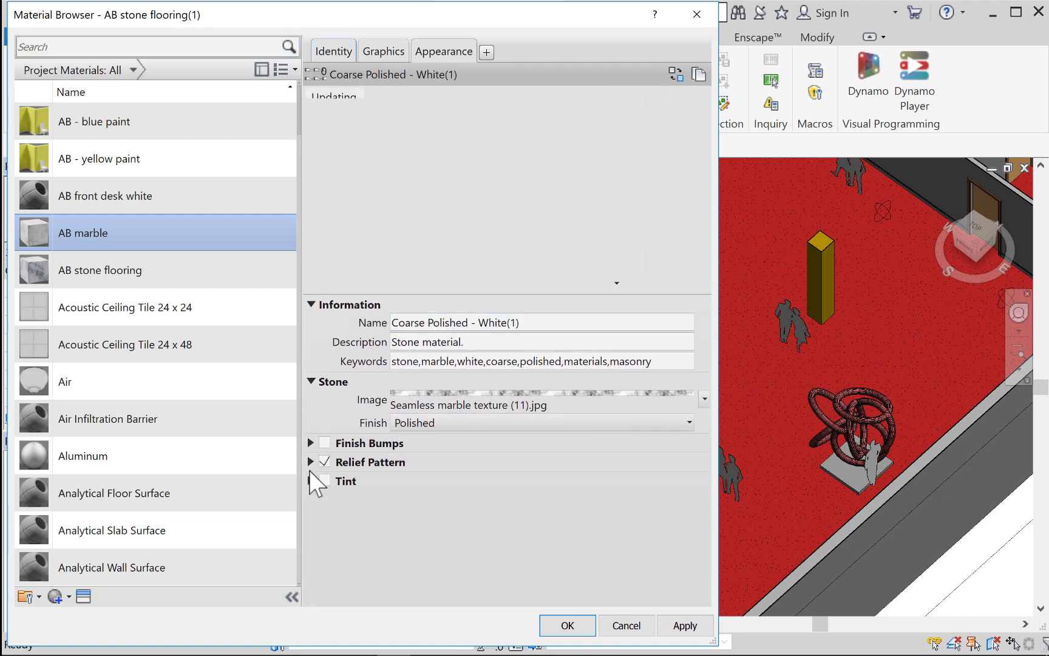
pyautogui.click(311, 462)
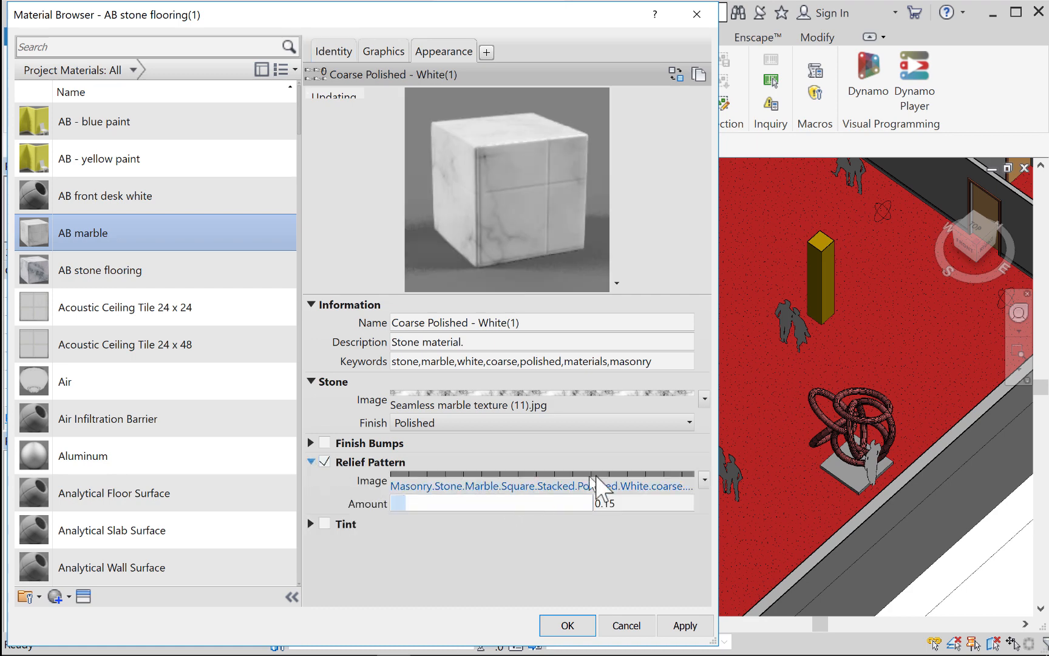
pyautogui.click(685, 473)
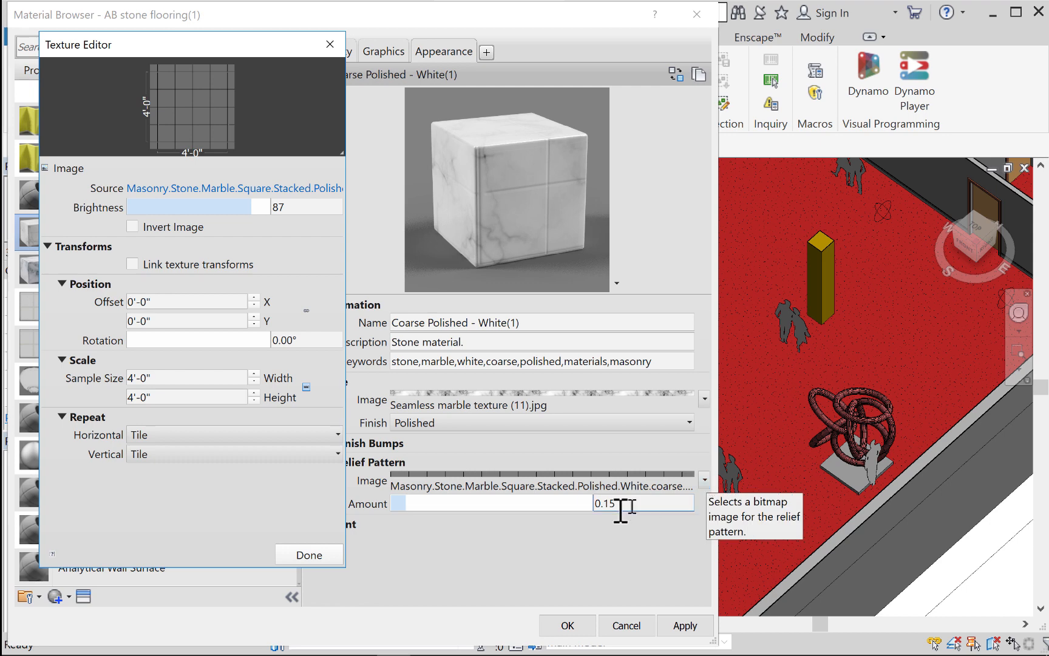
pyautogui.moveTo(407, 505); pyautogui.dragTo(511, 503)
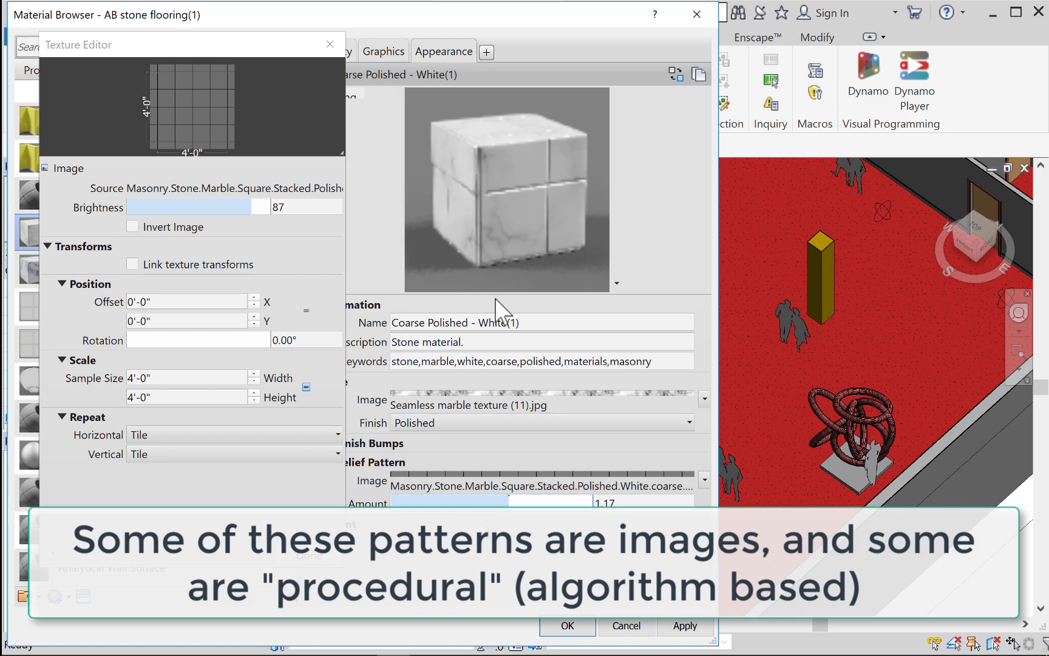
pyautogui.moveTo(496, 294); pyautogui.dragTo(510, 359)
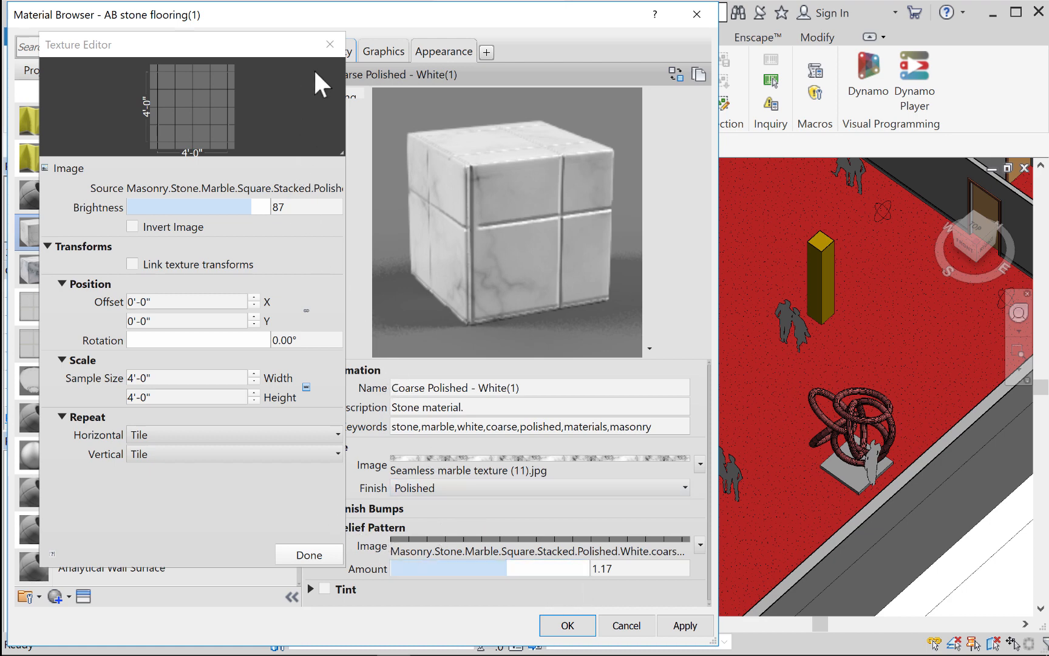
pyautogui.click(330, 44)
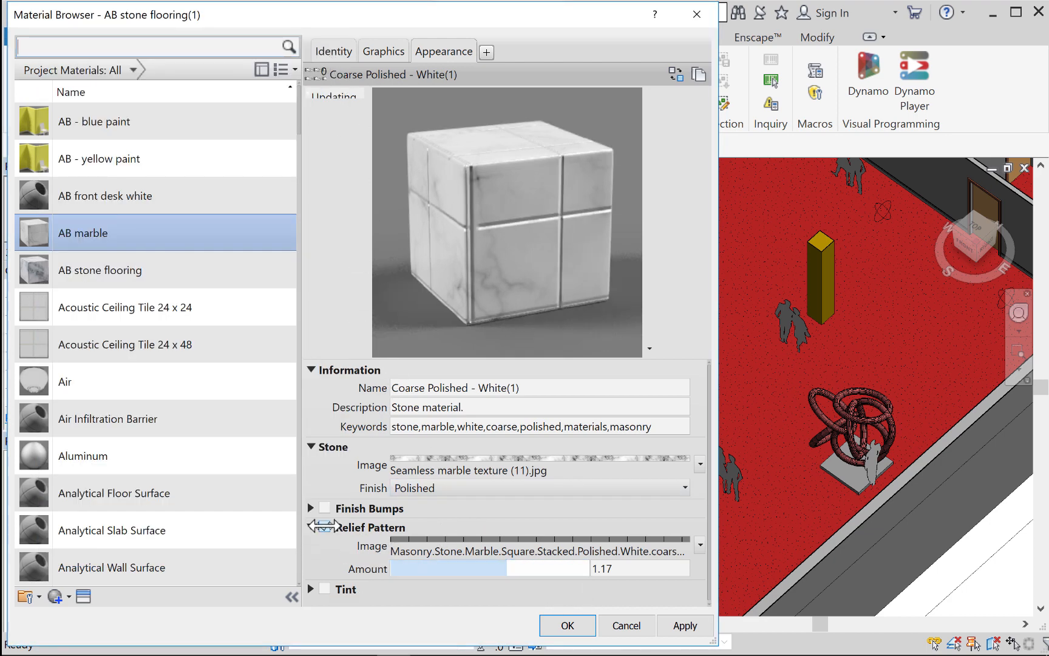
# Step: Turn off AB marble's relief pattern and apply the material changes
pyautogui.click(324, 526)
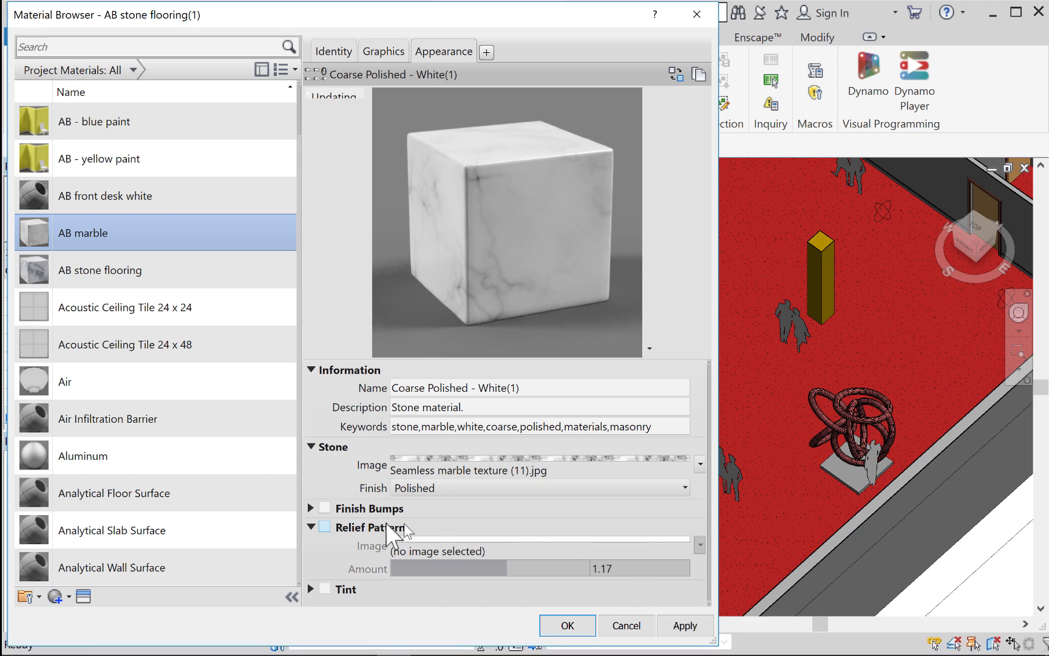
pyautogui.click(684, 624)
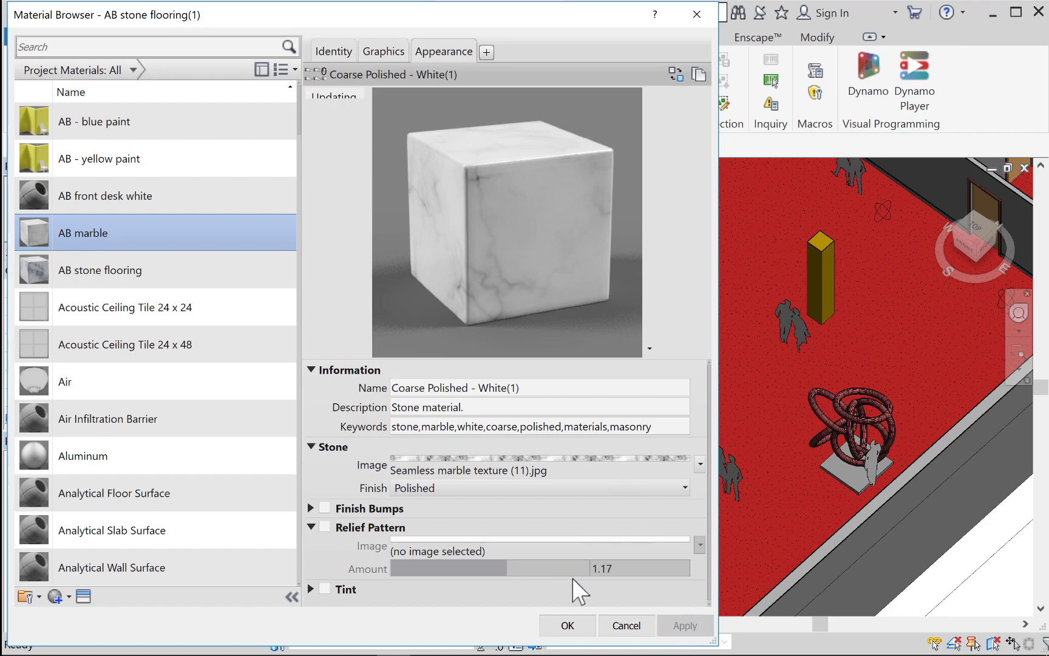
pyautogui.click(564, 624)
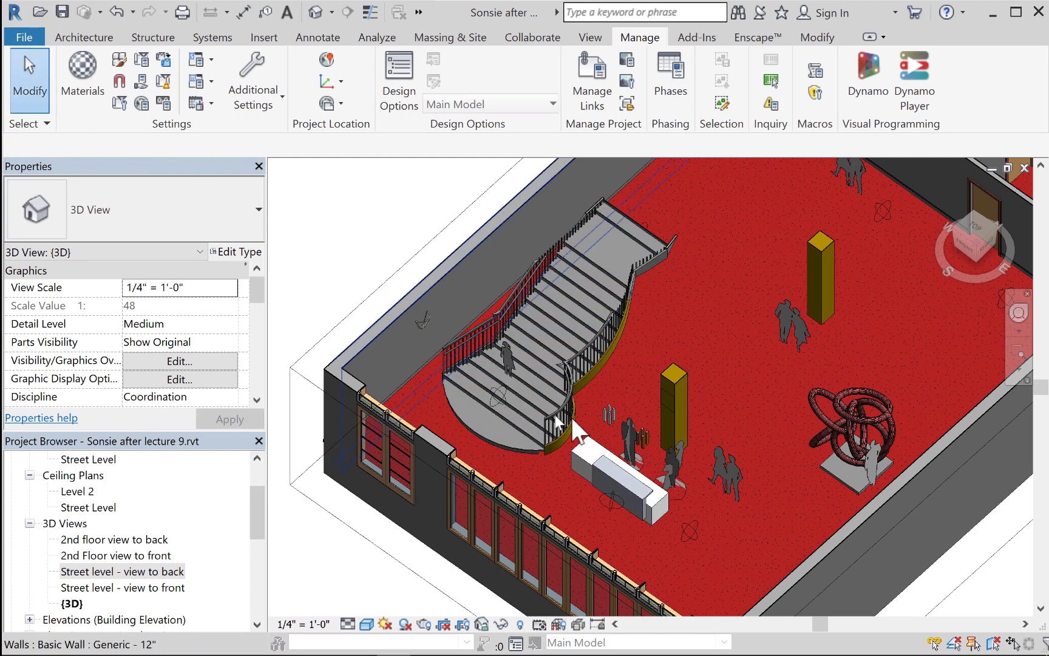
# Step: Assign AB marble to the Stone color type parameter of the front desk
pyautogui.click(607, 462)
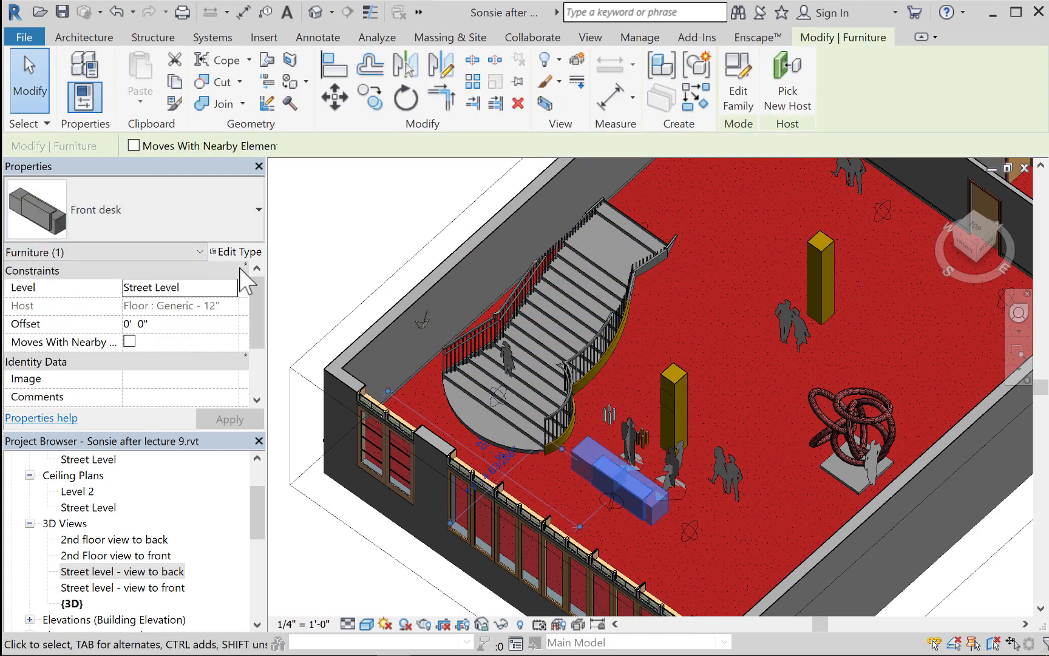
pyautogui.click(242, 252)
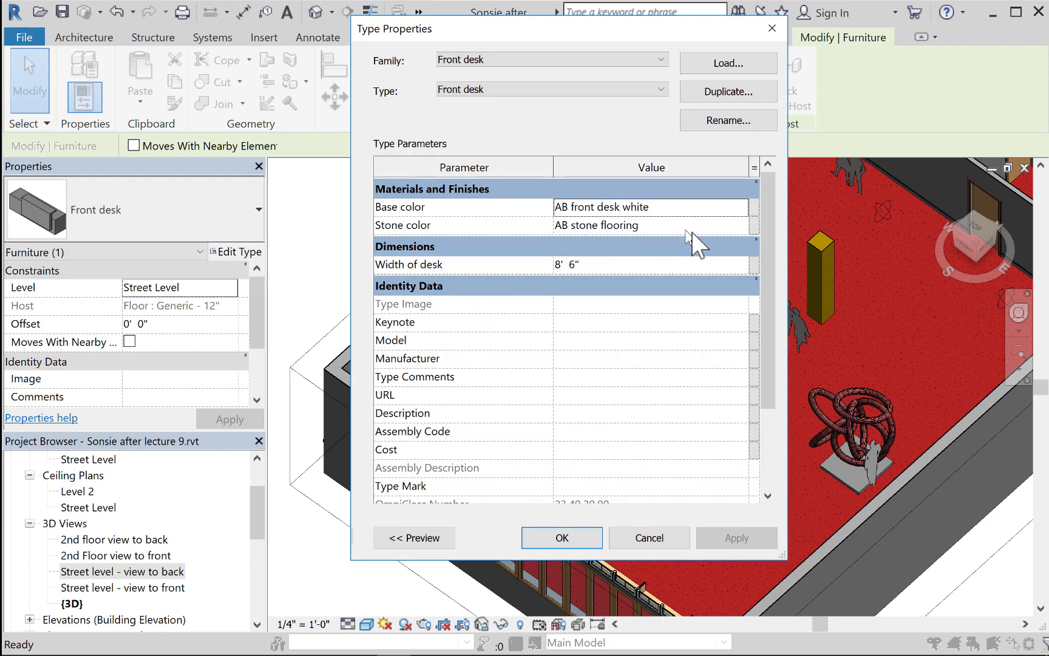
pyautogui.click(727, 224)
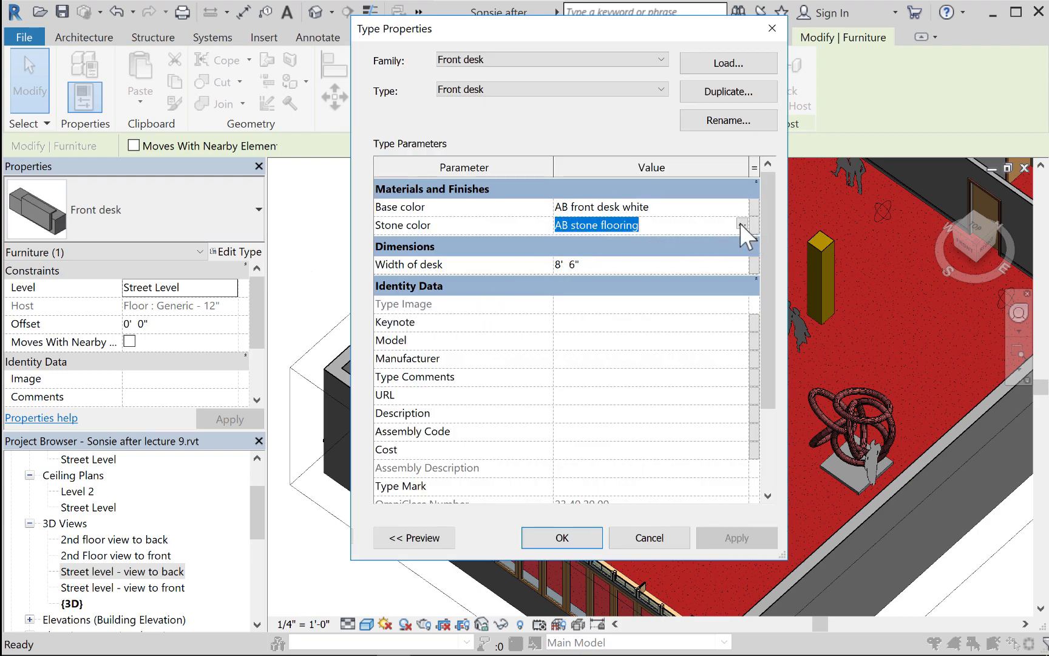
pyautogui.click(741, 224)
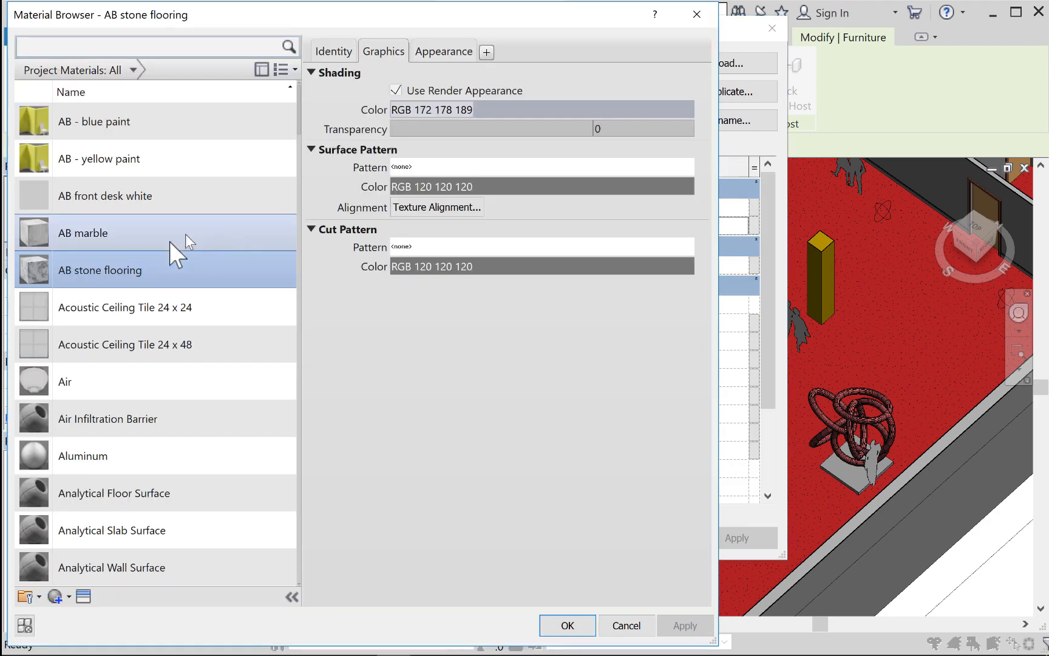
pyautogui.press('Escape')
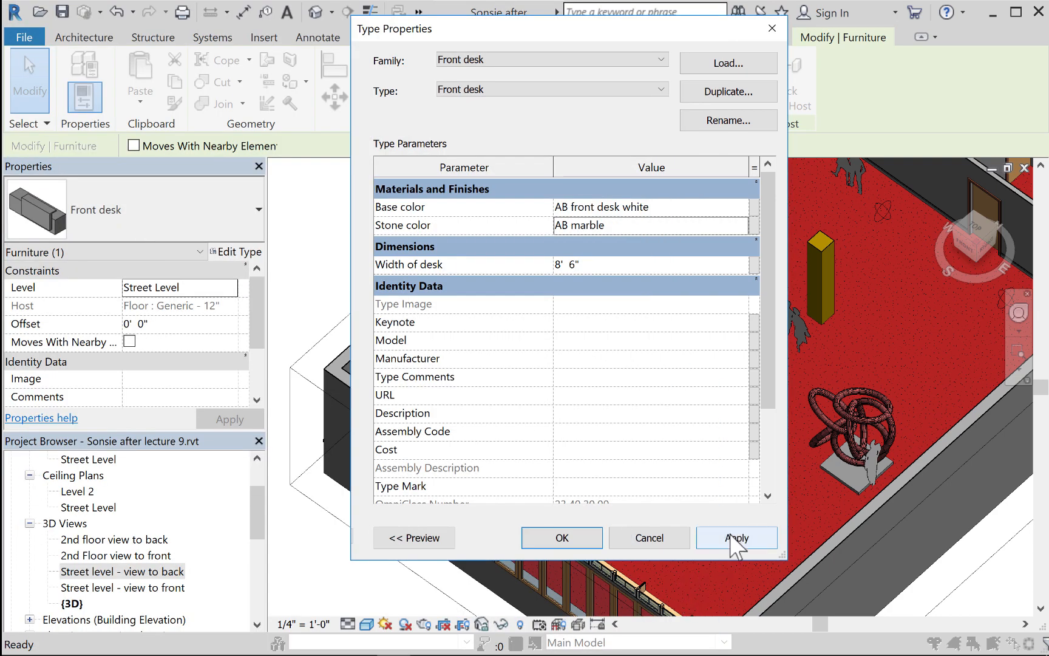
pyautogui.click(558, 540)
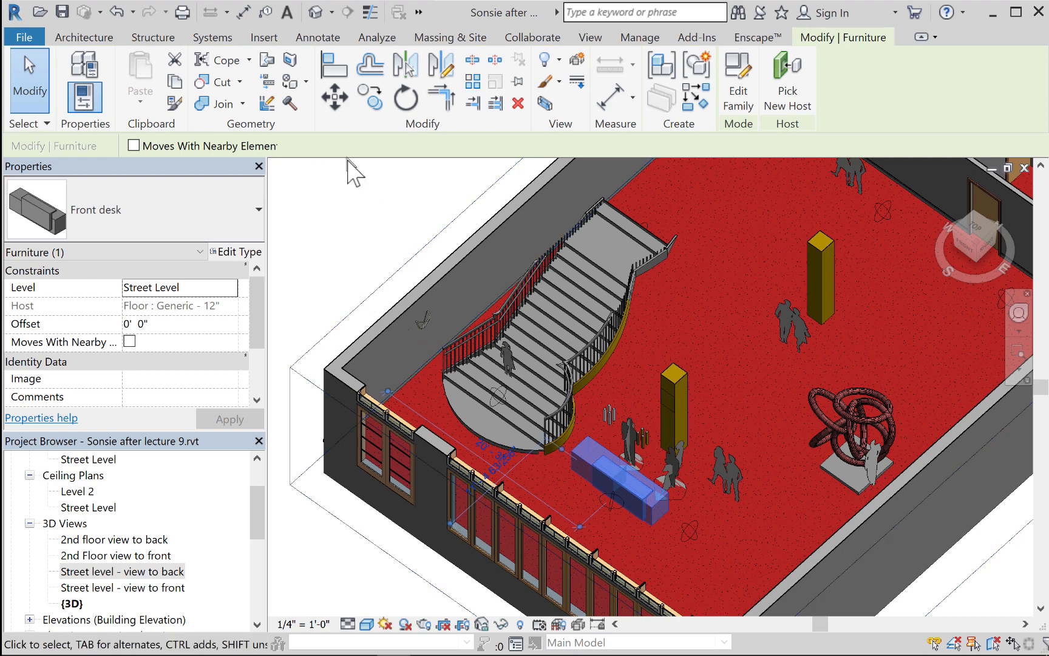
# Step: Paint the inner face of the long wall behind the staircase with AB - yellow paint
pyautogui.click(290, 82)
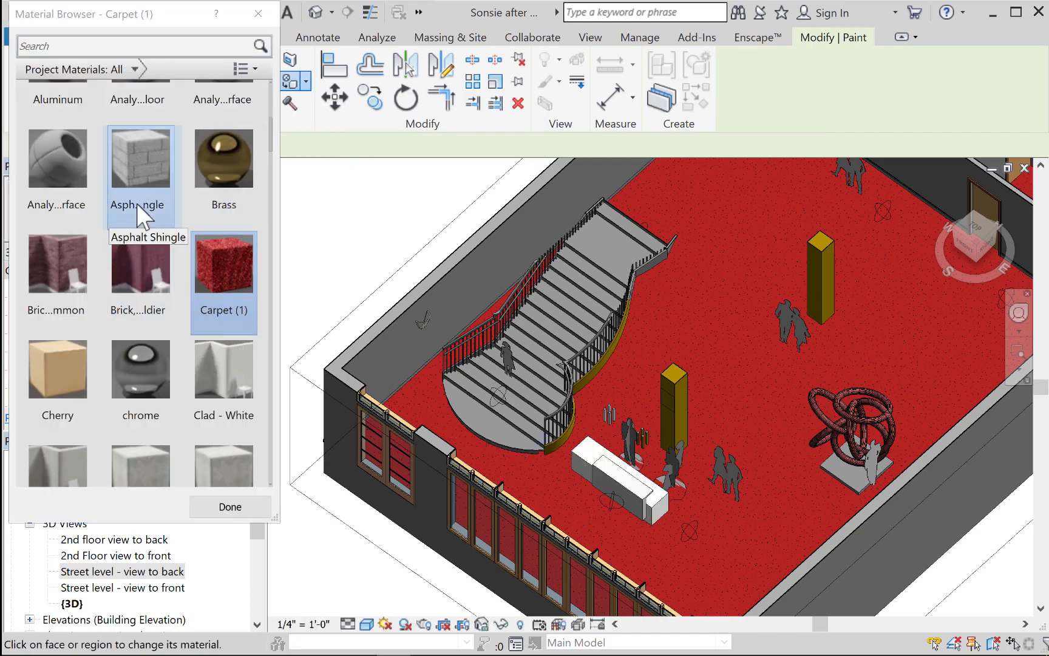
pyautogui.scroll(-15, 170, 228)
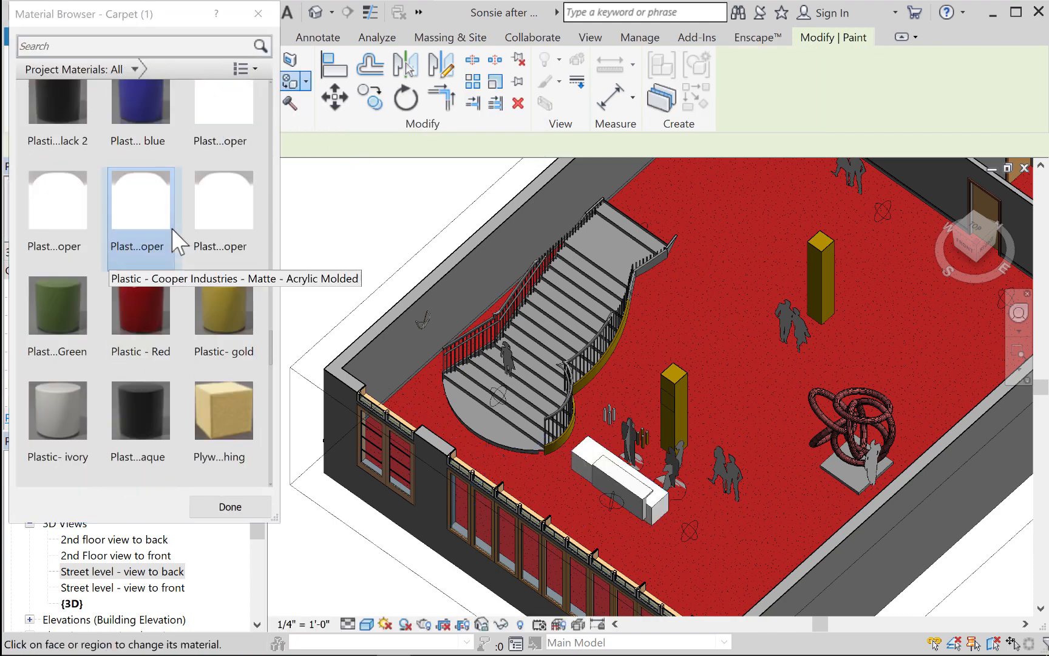
pyautogui.scroll(20, 173, 231)
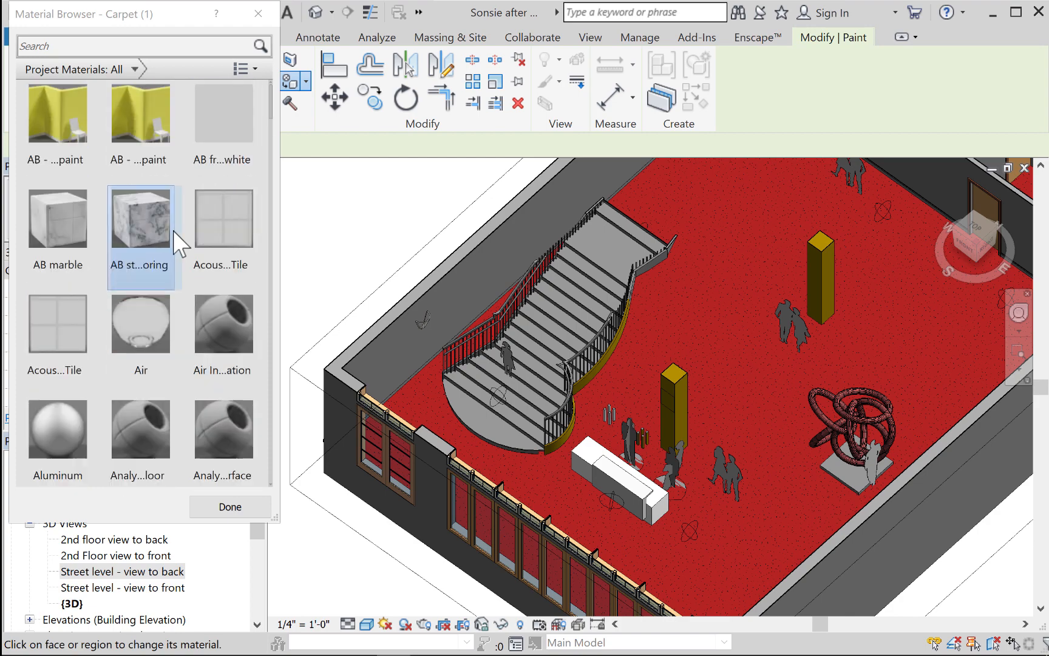
pyautogui.click(122, 126)
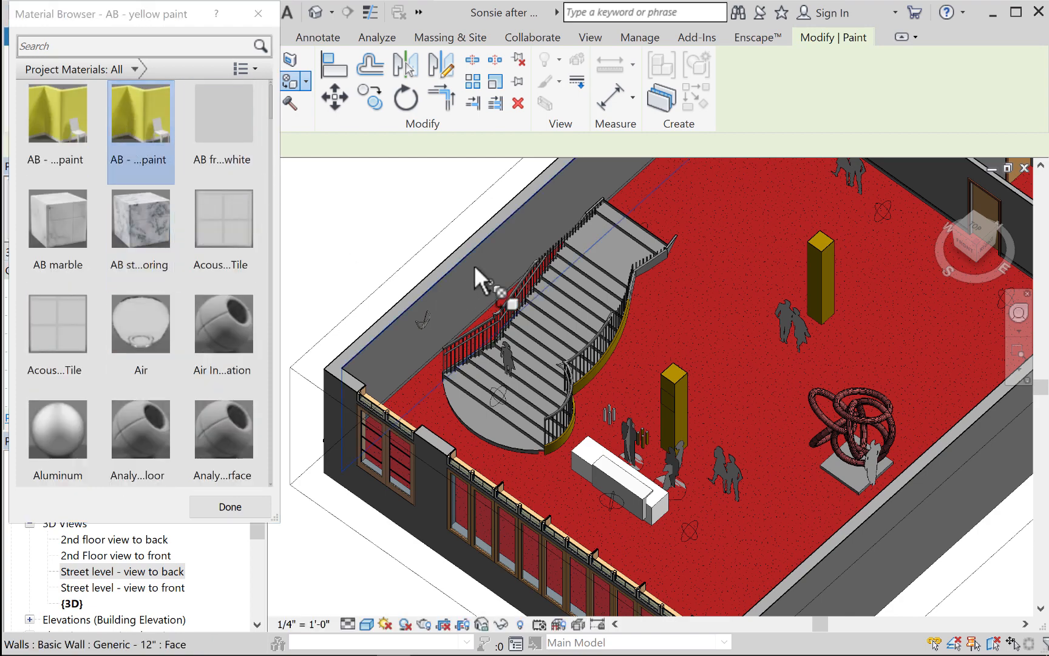
pyautogui.click(407, 309)
# Step: Paint the lobby's back wall and the long wall opposite the staircase with AB - blue paint, and finish painting
pyautogui.moveTo(533, 330)
pyautogui.keyDown('shift'); pyautogui.mouseDown(button='middle')
pyautogui.moveTo(588, 334)
pyautogui.moveTo(543, 285)
pyautogui.moveTo(376, 255)
pyautogui.mouseUp(button='middle'); pyautogui.keyUp('shift')
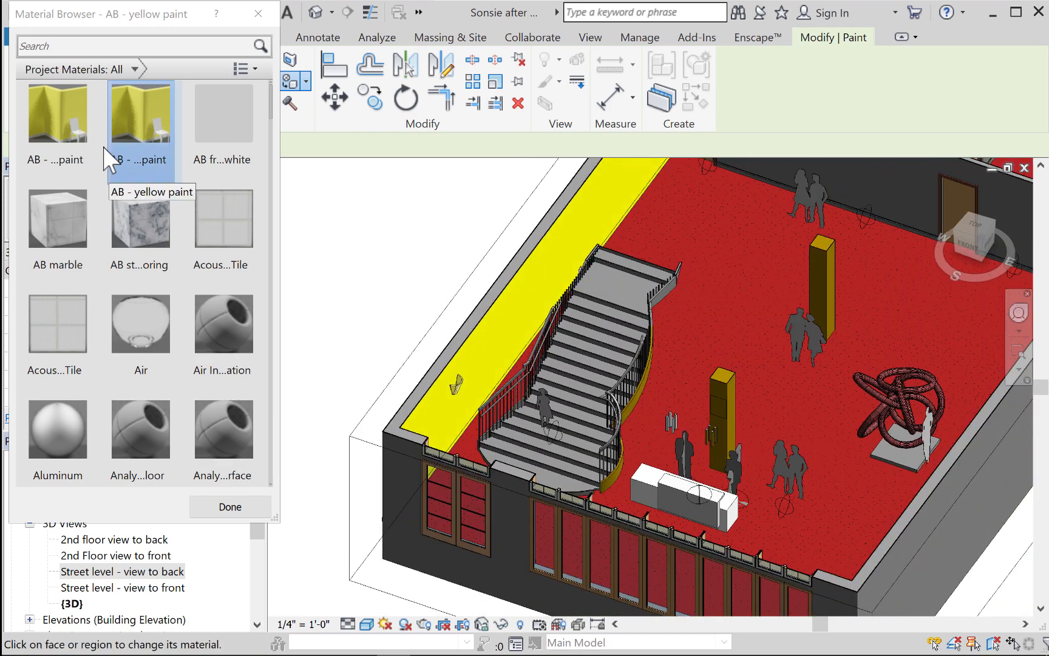
pyautogui.click(73, 130)
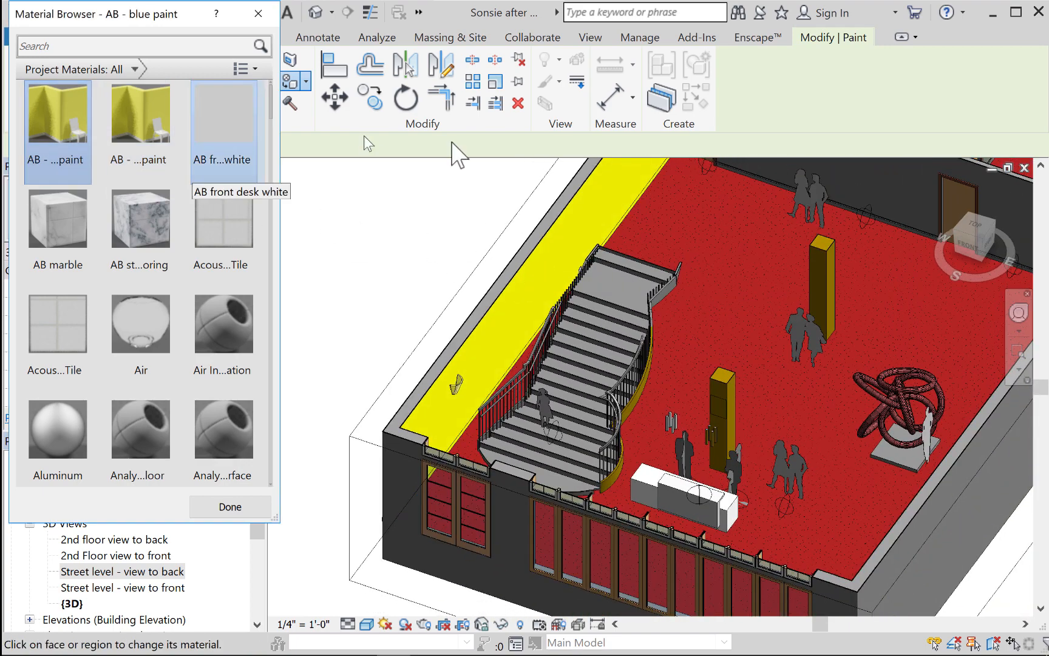
pyautogui.click(880, 196)
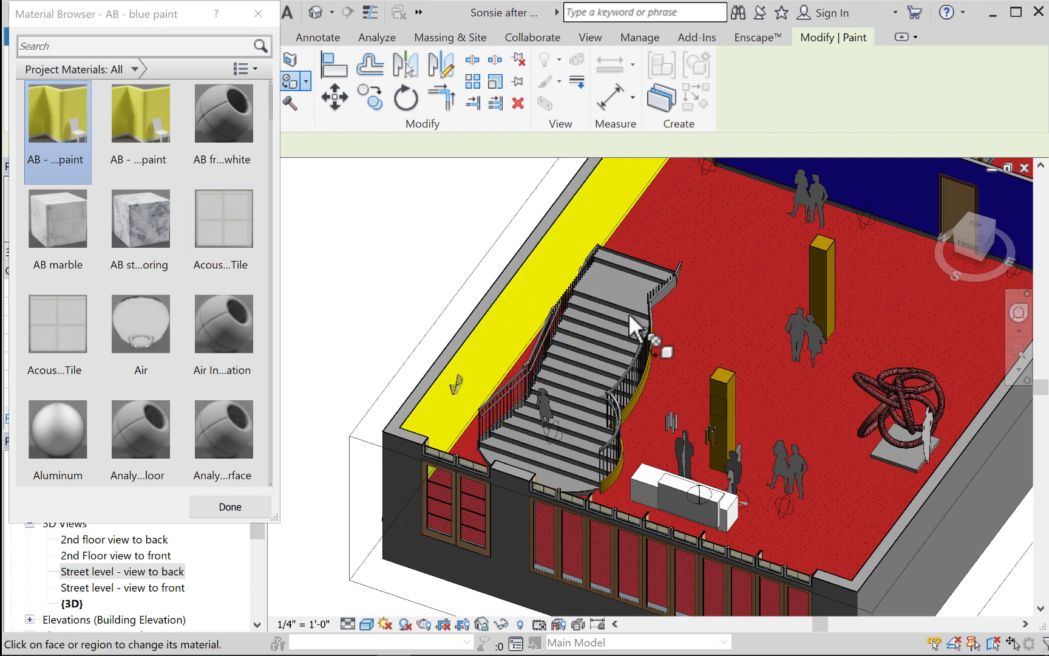
pyautogui.moveTo(629, 328)
pyautogui.keyDown('shift'); pyautogui.mouseDown(button='middle')
pyautogui.moveTo(820, 374)
pyautogui.moveTo(860, 349)
pyautogui.moveTo(850, 288)
pyautogui.moveTo(874, 257)
pyautogui.mouseUp(button='middle'); pyautogui.keyUp('shift')
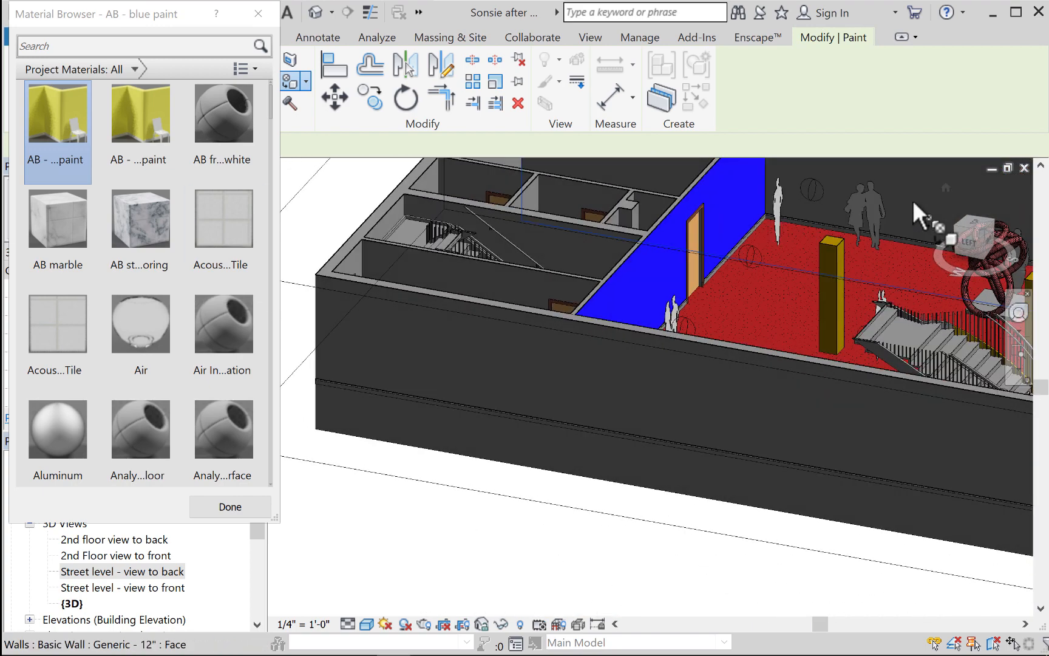
pyautogui.click(924, 217)
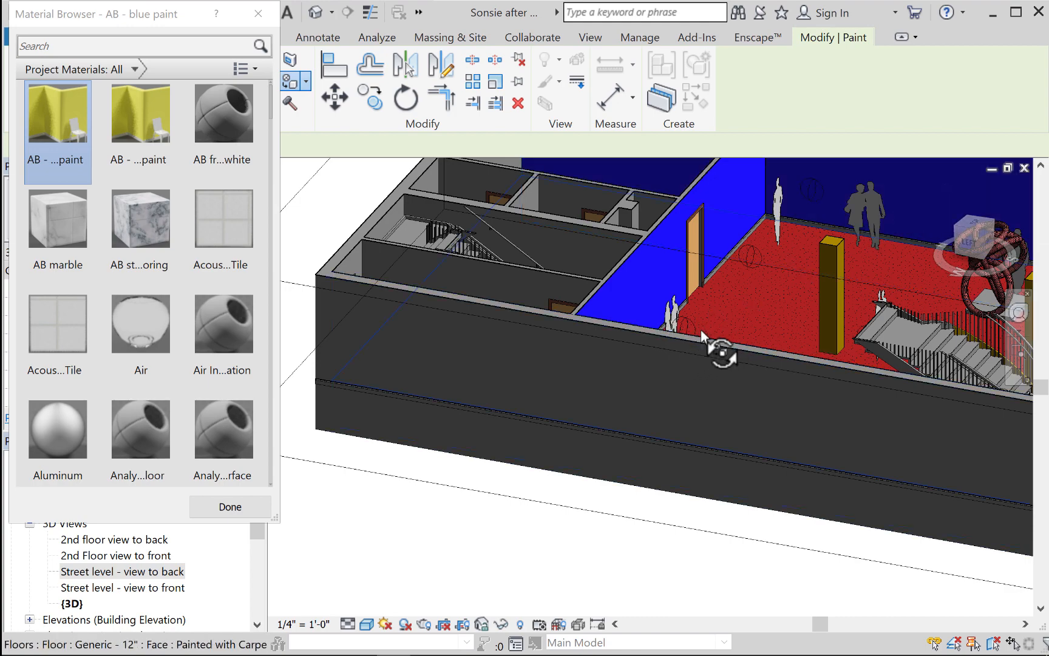
pyautogui.moveTo(719, 351)
pyautogui.keyDown('shift'); pyautogui.mouseDown(button='middle')
pyautogui.moveTo(679, 386)
pyautogui.moveTo(428, 398)
pyautogui.mouseUp(button='middle'); pyautogui.keyUp('shift')
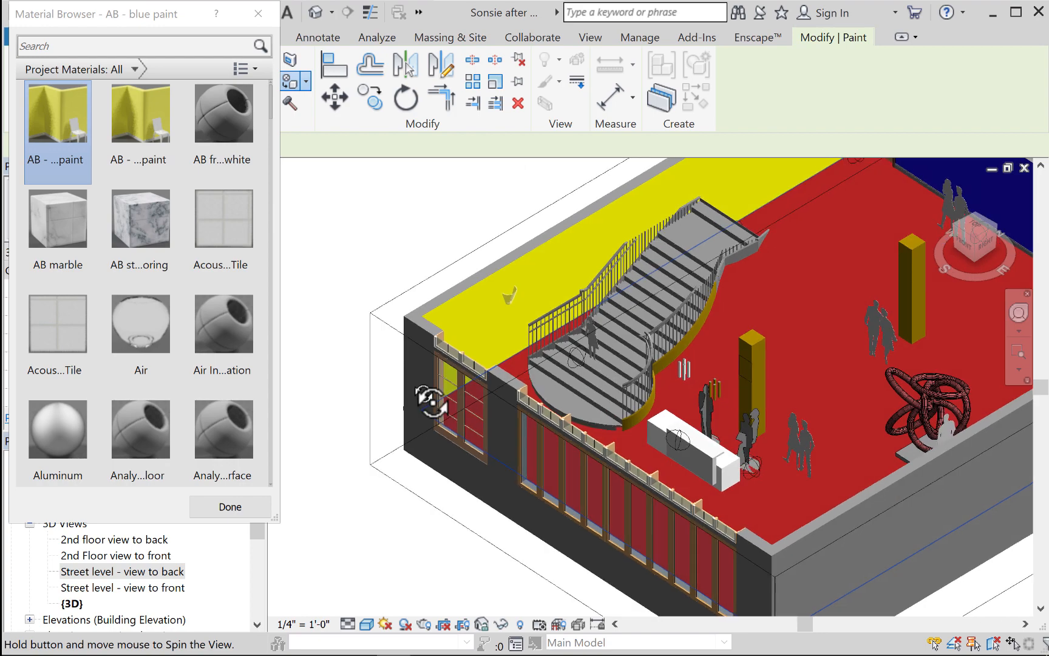
pyautogui.moveTo(538, 398); pyautogui.dragTo(425, 424, button='middle')
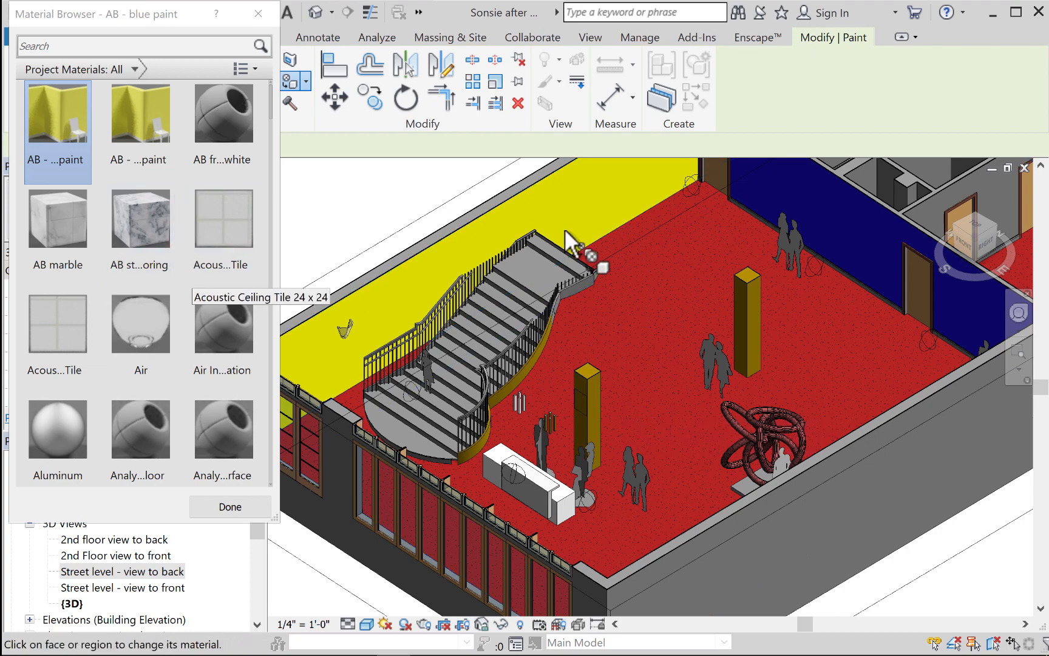
pyautogui.moveTo(702, 279); pyautogui.dragTo(737, 526, button='middle')
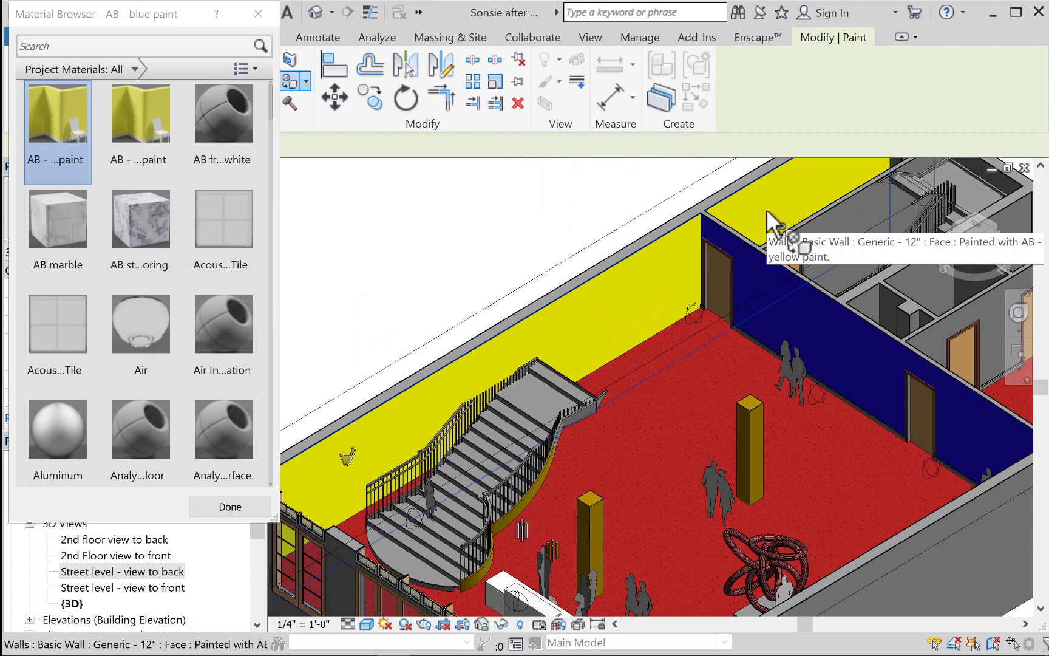
pyautogui.moveTo(686, 475); pyautogui.dragTo(740, 403, button='middle')
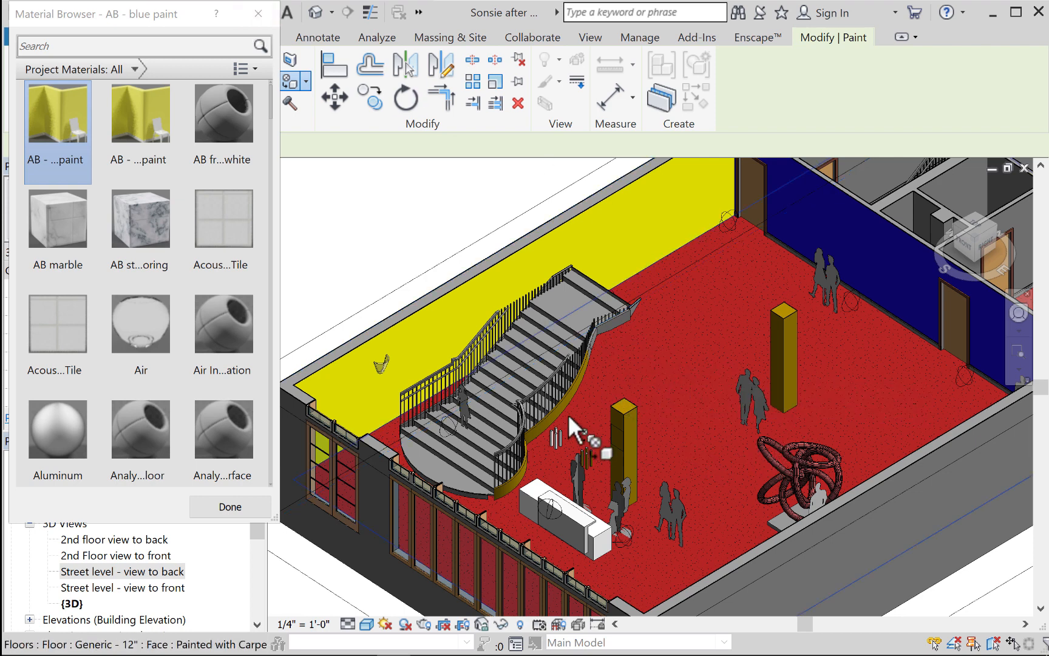
pyautogui.click(258, 13)
# Step: Open the assembled staircase for editing so that its individual run components are accessible
pyautogui.scroll(-4, 532, 380)
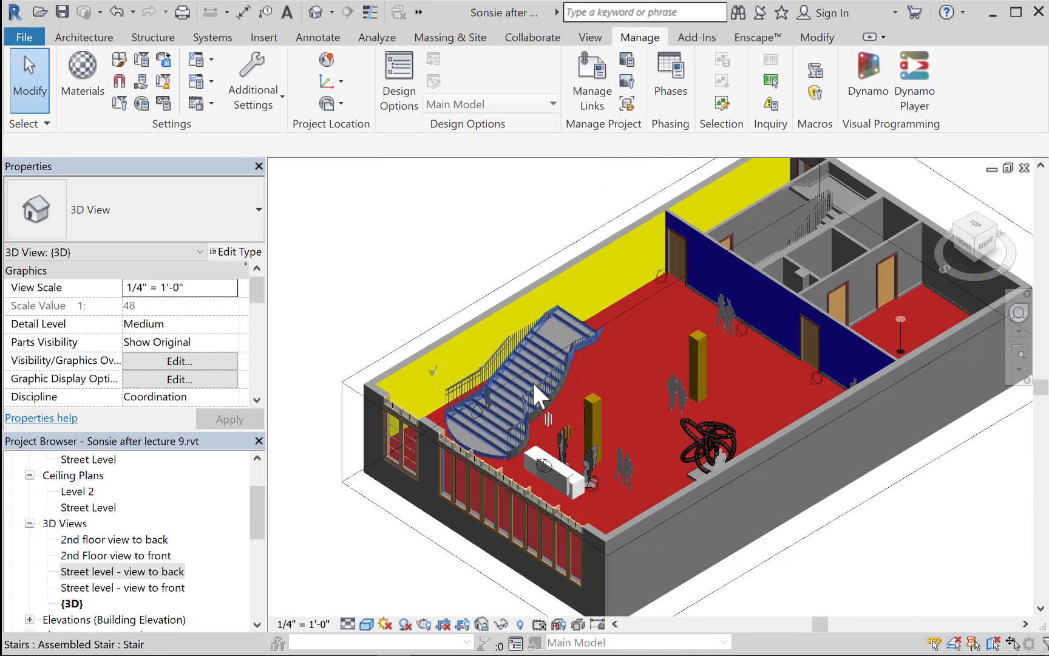
pyautogui.scroll(3, 532, 380)
pyautogui.scroll(5, 529, 380)
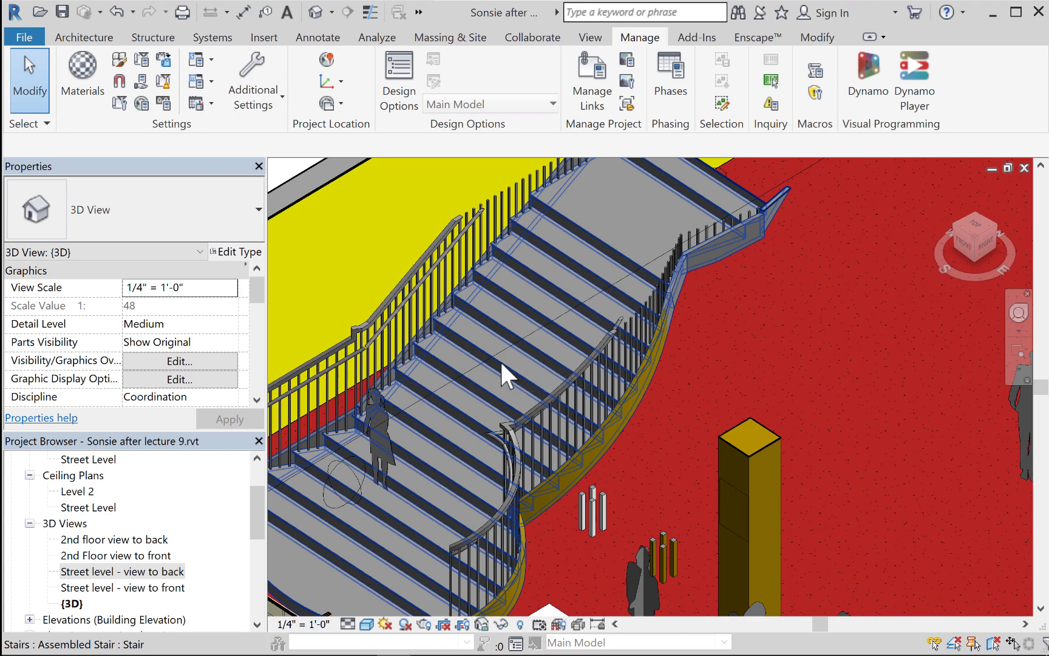
pyautogui.click(528, 348)
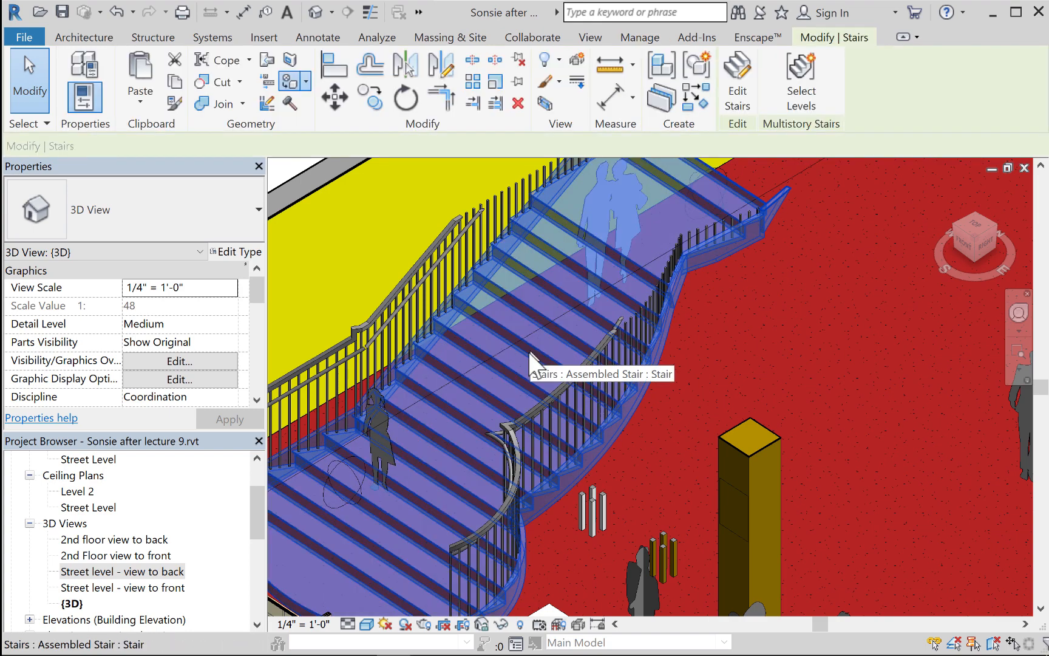
pyautogui.moveTo(255, 304); pyautogui.dragTo(266, 358)
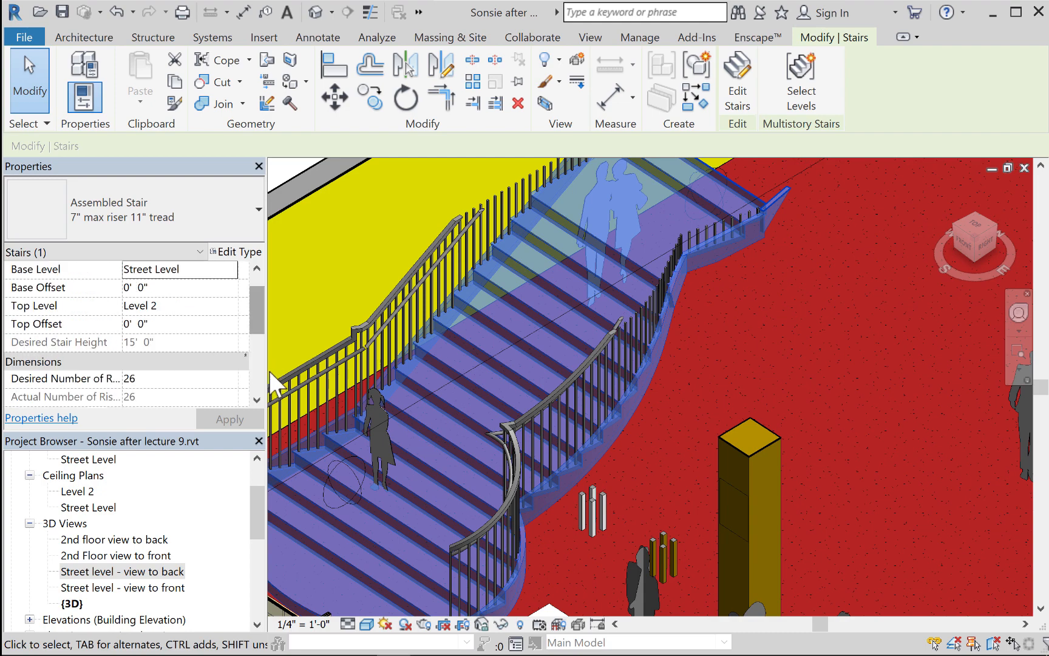
pyautogui.click(254, 270)
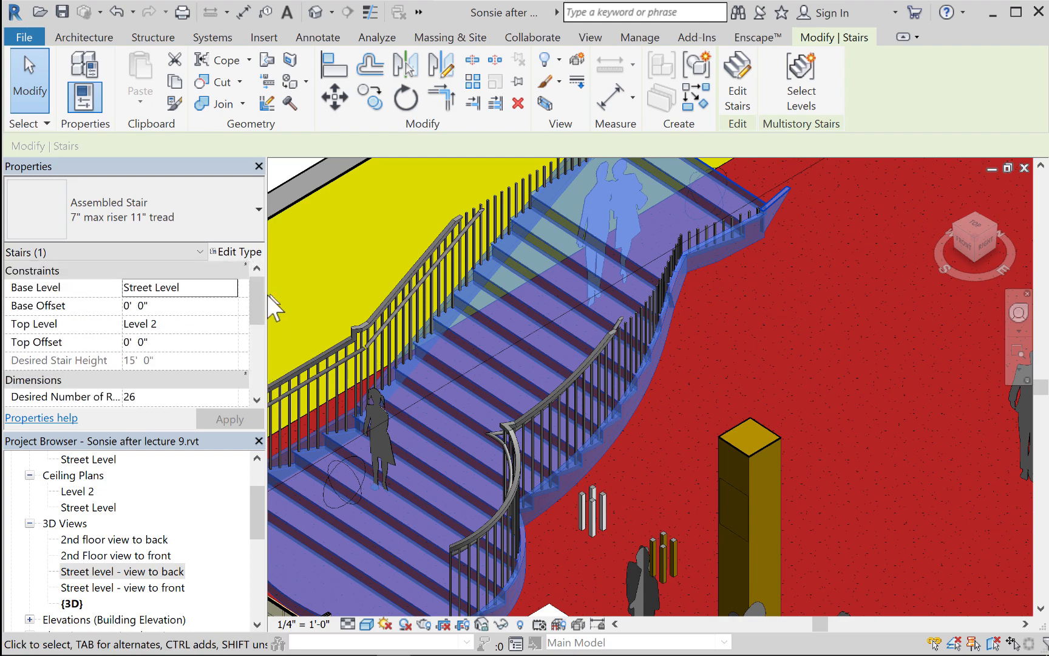
pyautogui.doubleClick(494, 389)
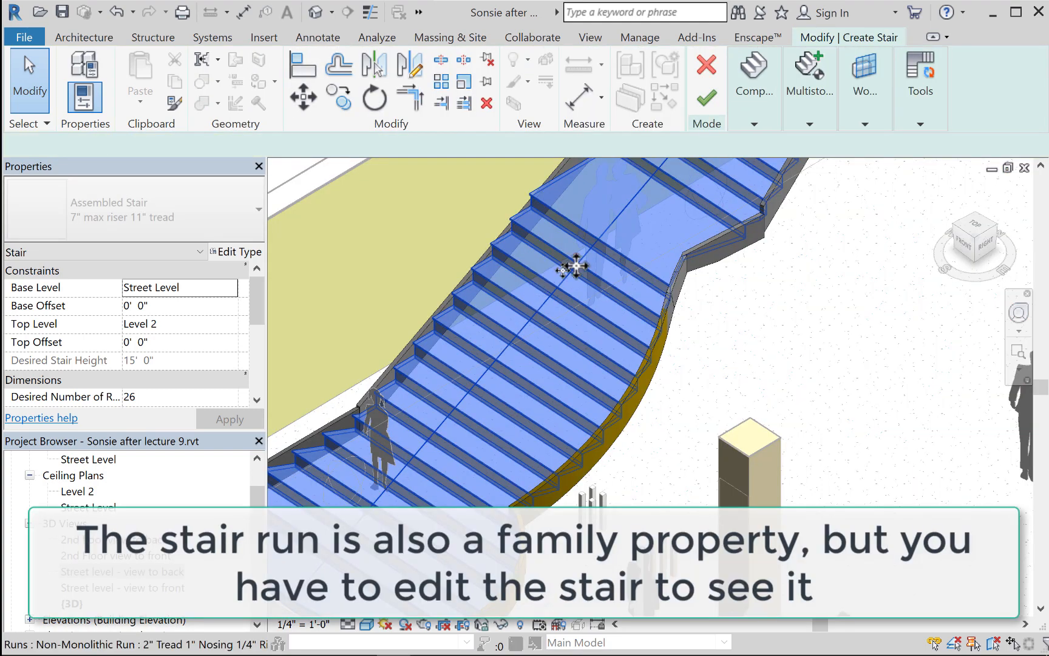
# Step: Change the Tread Material in the stair run's type properties to a white material and finish editing the staircase
pyautogui.click(513, 357)
pyautogui.click(240, 252)
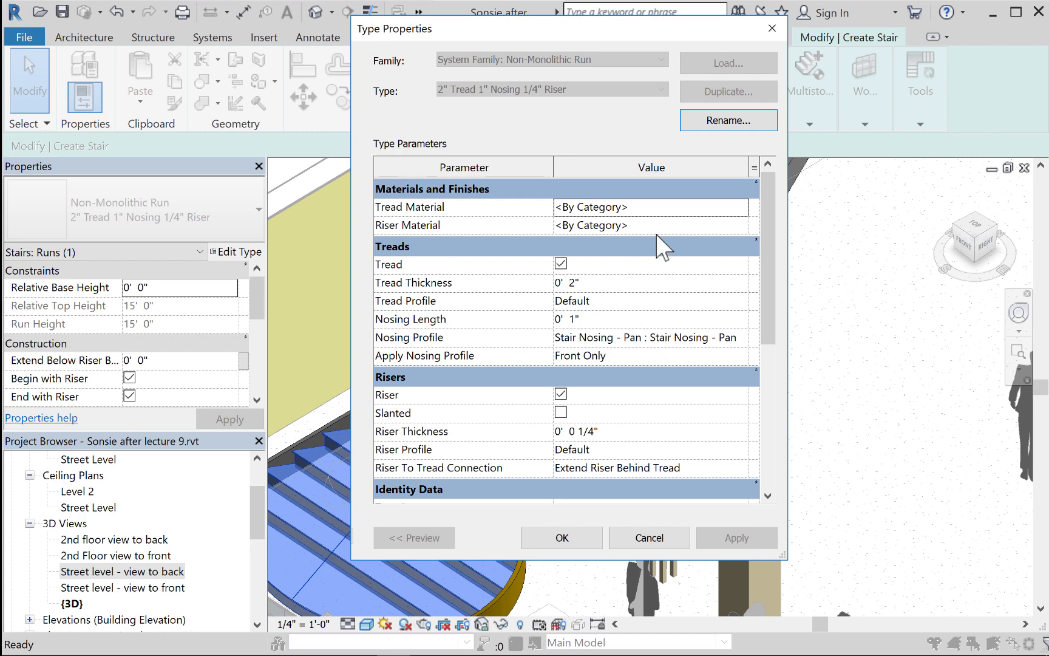
pyautogui.click(706, 208)
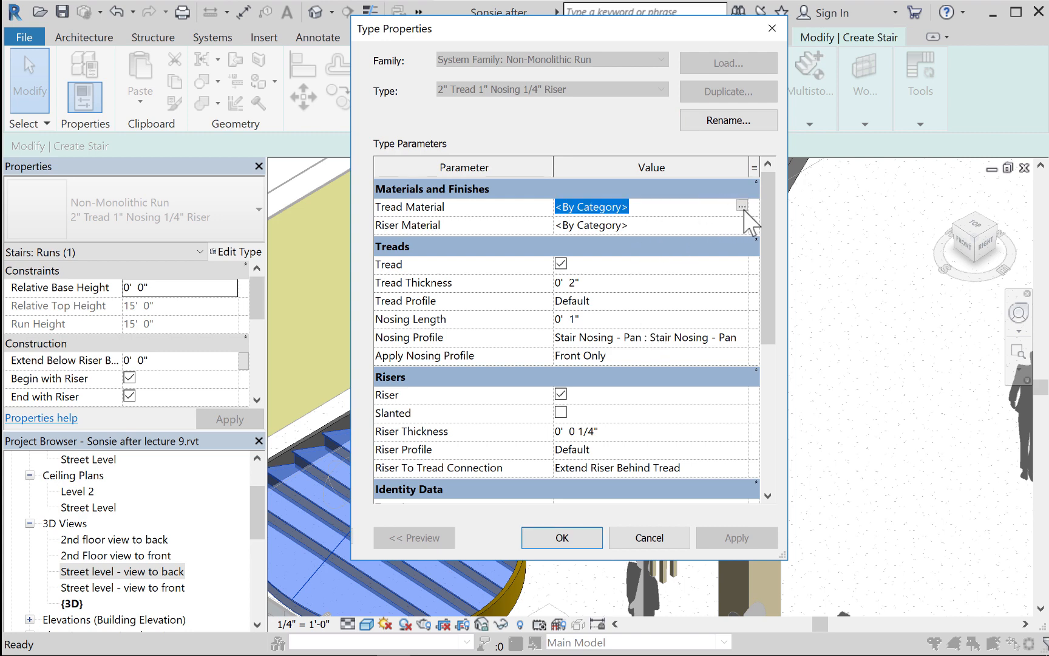
pyautogui.click(714, 227)
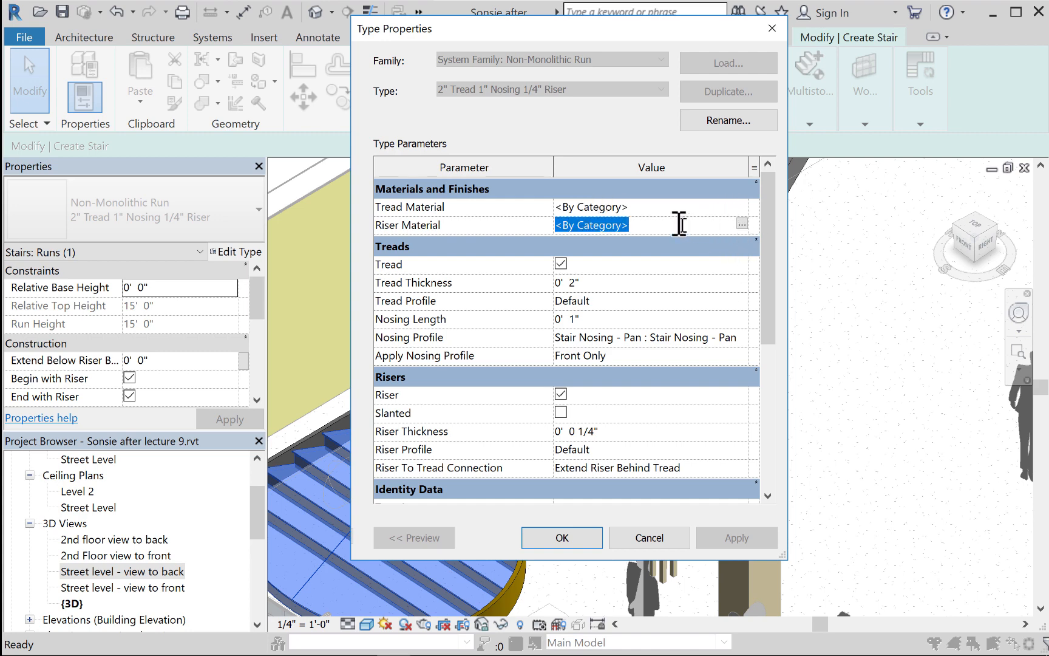
pyautogui.click(720, 208)
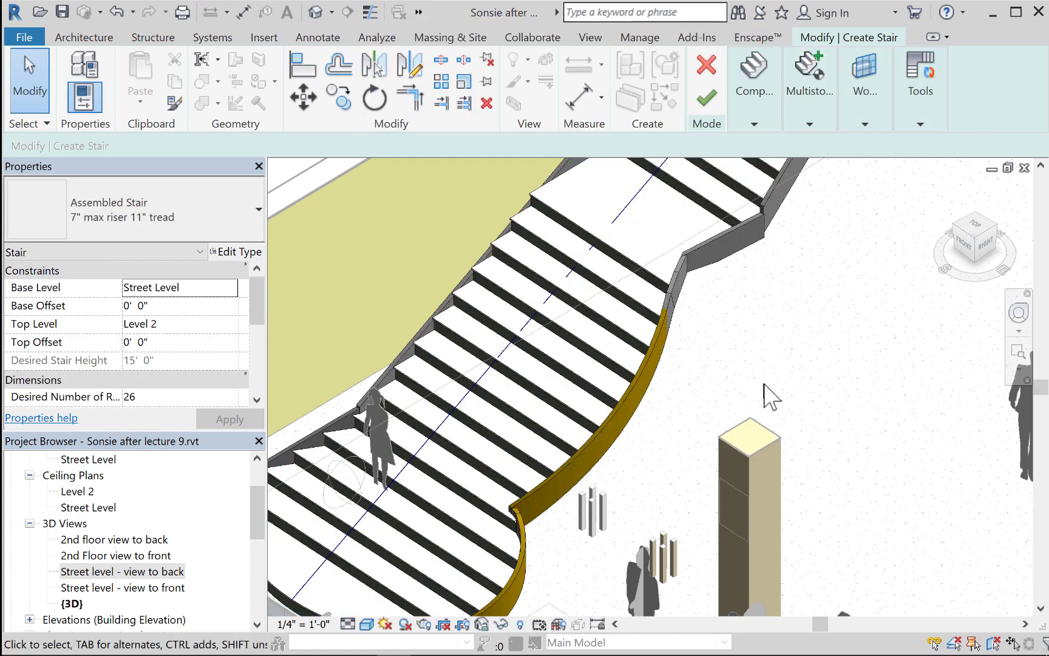
pyautogui.moveTo(781, 399)
pyautogui.mouseDown(button='middle')
pyautogui.moveTo(661, 409)
pyautogui.moveTo(547, 362)
pyautogui.mouseUp(button='middle')
pyautogui.scroll(-4, 625, 408)
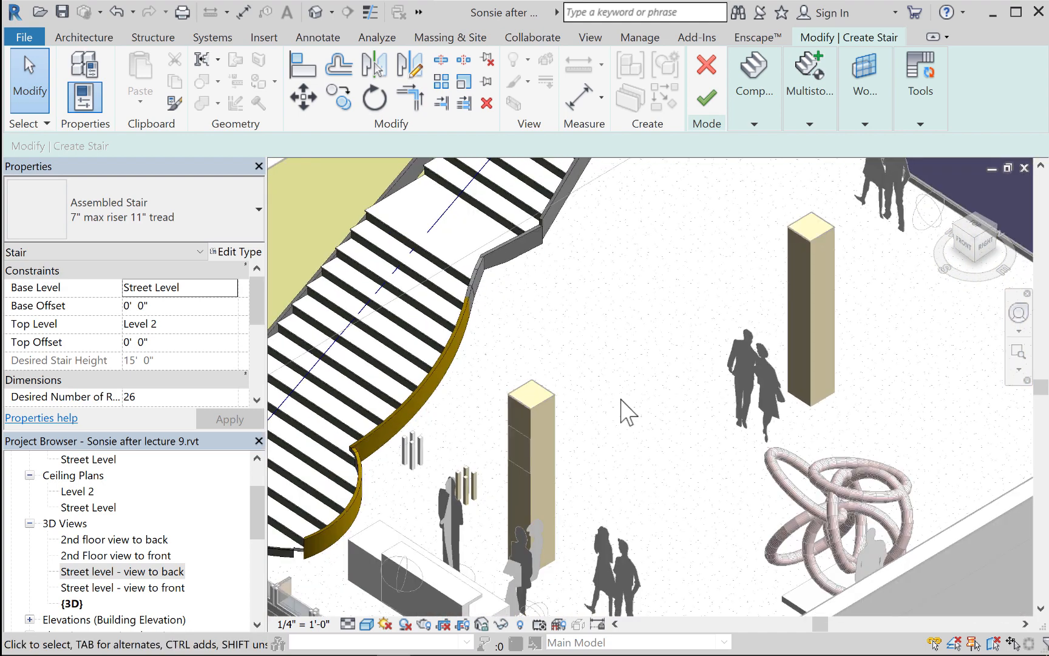
pyautogui.keyDown('shift'); pyautogui.moveTo(628, 413); pyautogui.dragTo(665, 436, button='middle'); pyautogui.keyUp('shift')
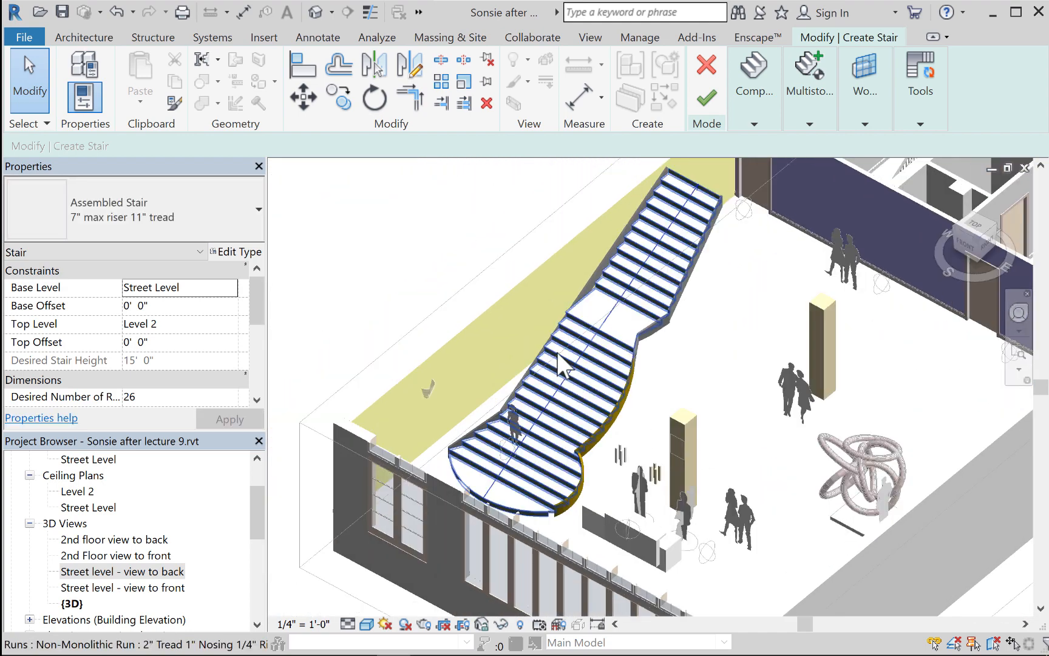
pyautogui.click(706, 98)
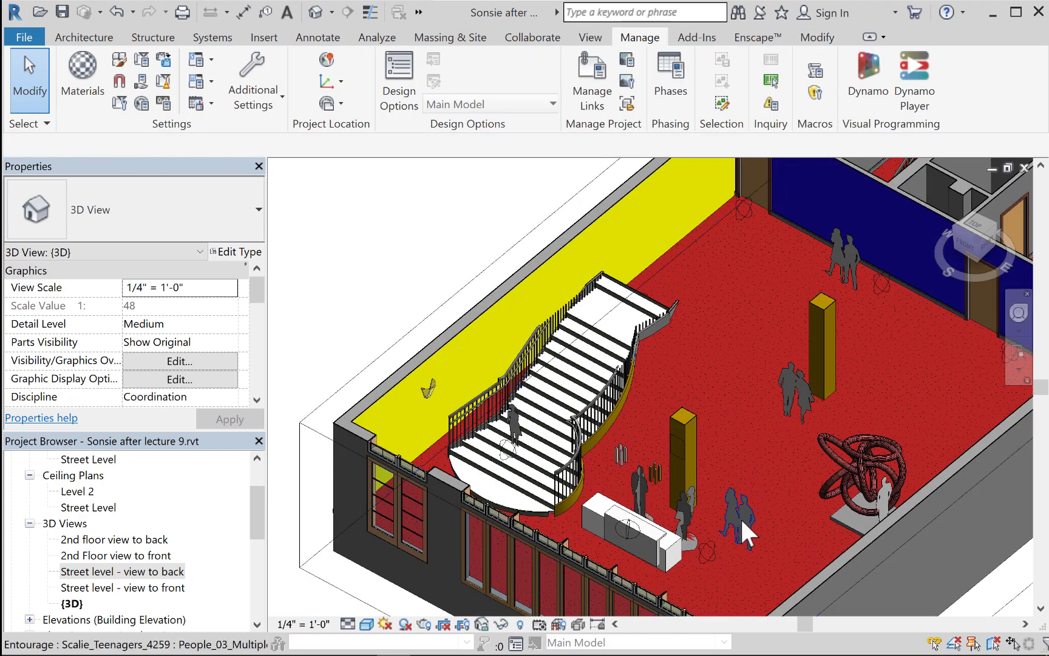
# Step: Start a Split Face boundary on the top face of the lobby floor
pyautogui.moveTo(715, 477)
pyautogui.mouseDown(button='middle')
pyautogui.moveTo(726, 480)
pyautogui.moveTo(616, 391)
pyautogui.moveTo(662, 425)
pyautogui.moveTo(713, 495)
pyautogui.moveTo(668, 498)
pyautogui.moveTo(790, 499)
pyautogui.mouseUp(button='middle')
pyautogui.scroll(-2, 869, 485)
pyautogui.scroll(4, 869, 484)
pyautogui.moveTo(868, 484); pyautogui.dragTo(789, 487, button='middle')
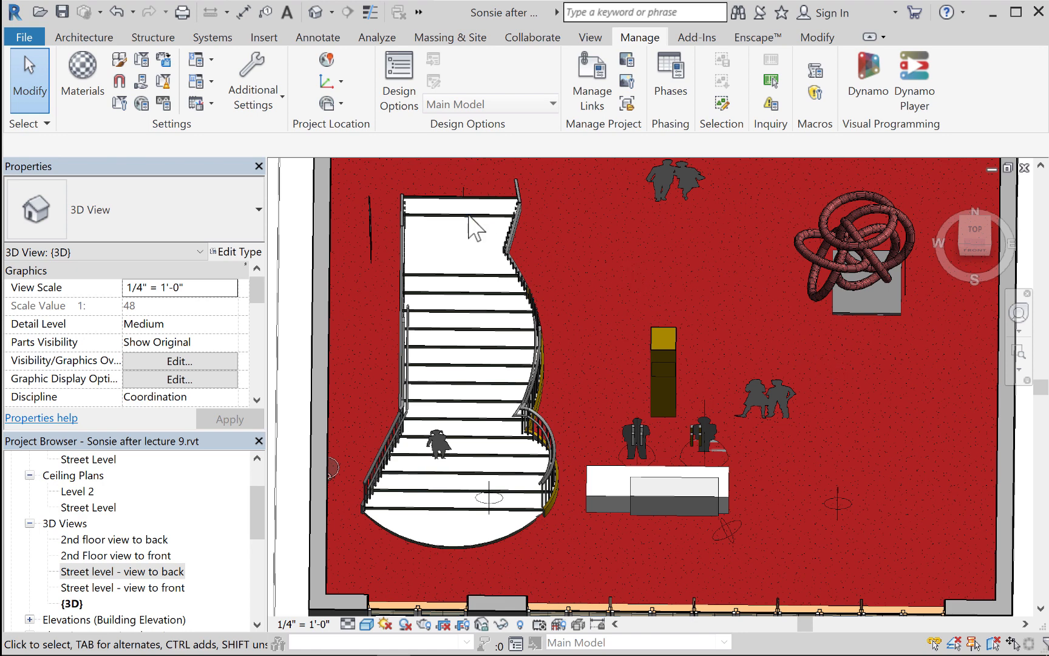
pyautogui.click(818, 37)
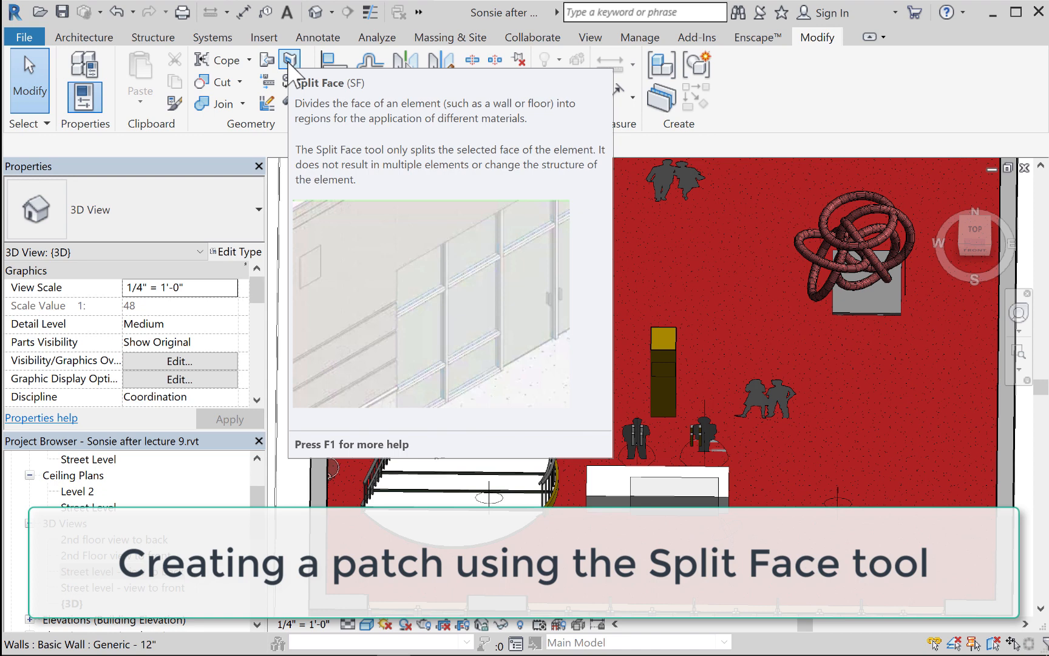
pyautogui.click(288, 61)
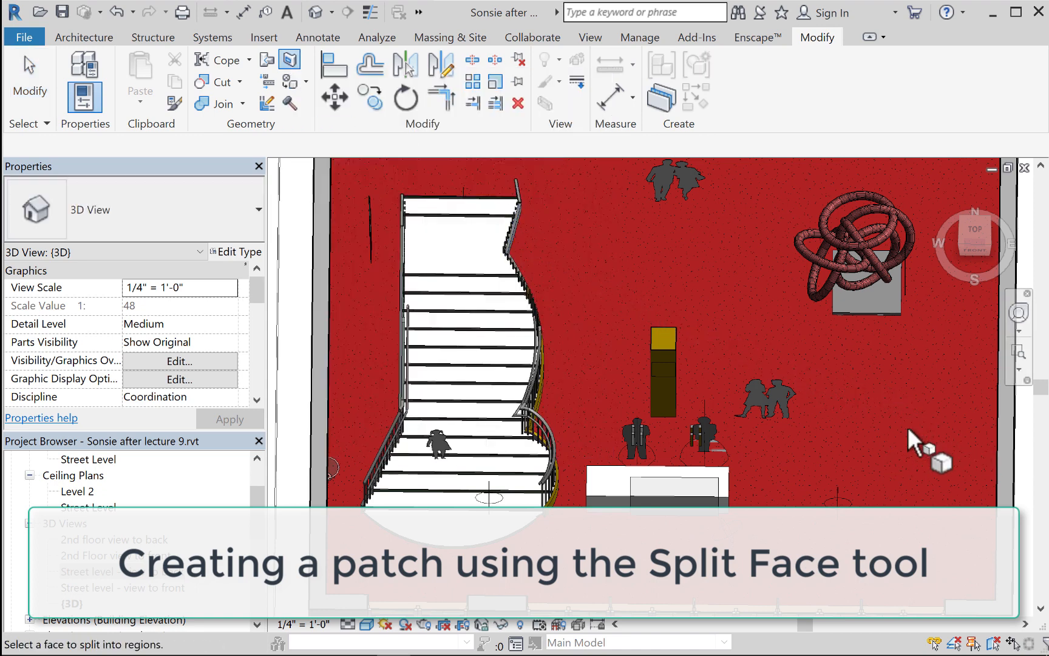
pyautogui.keyDown('shift'); pyautogui.moveTo(918, 421); pyautogui.dragTo(926, 445, button='middle'); pyautogui.keyUp('shift')
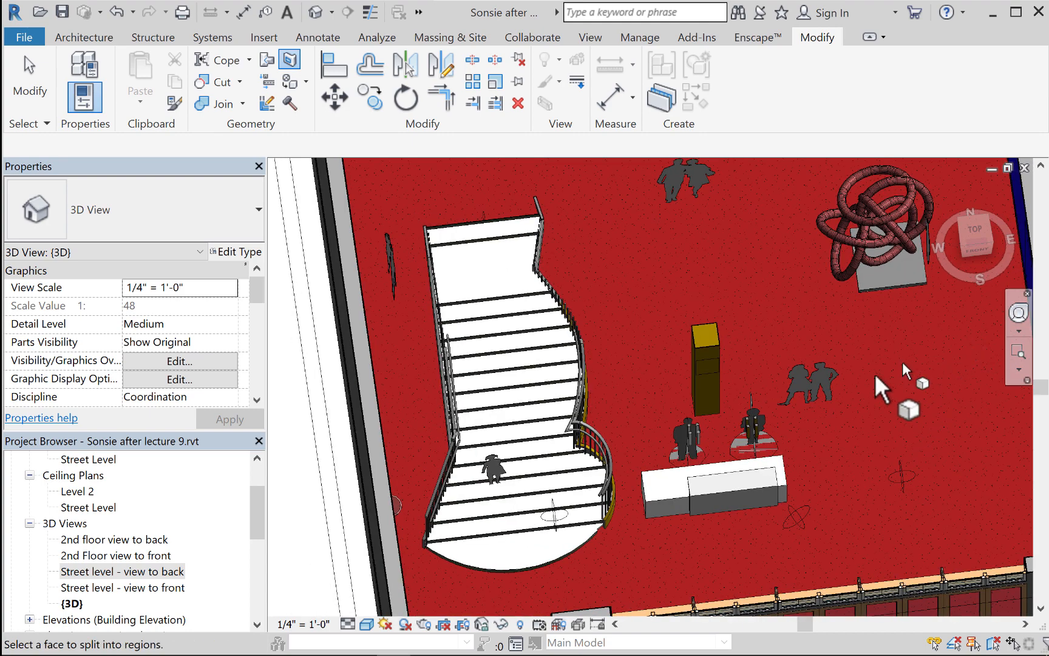
pyautogui.moveTo(874, 374); pyautogui.dragTo(742, 408, button='middle')
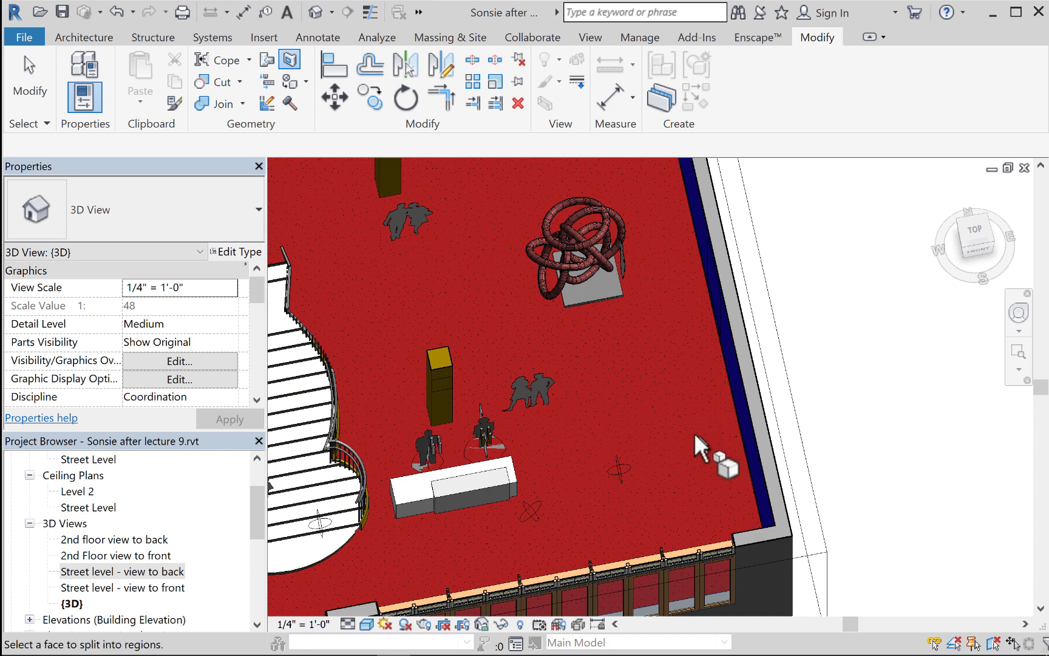
pyautogui.click(733, 417)
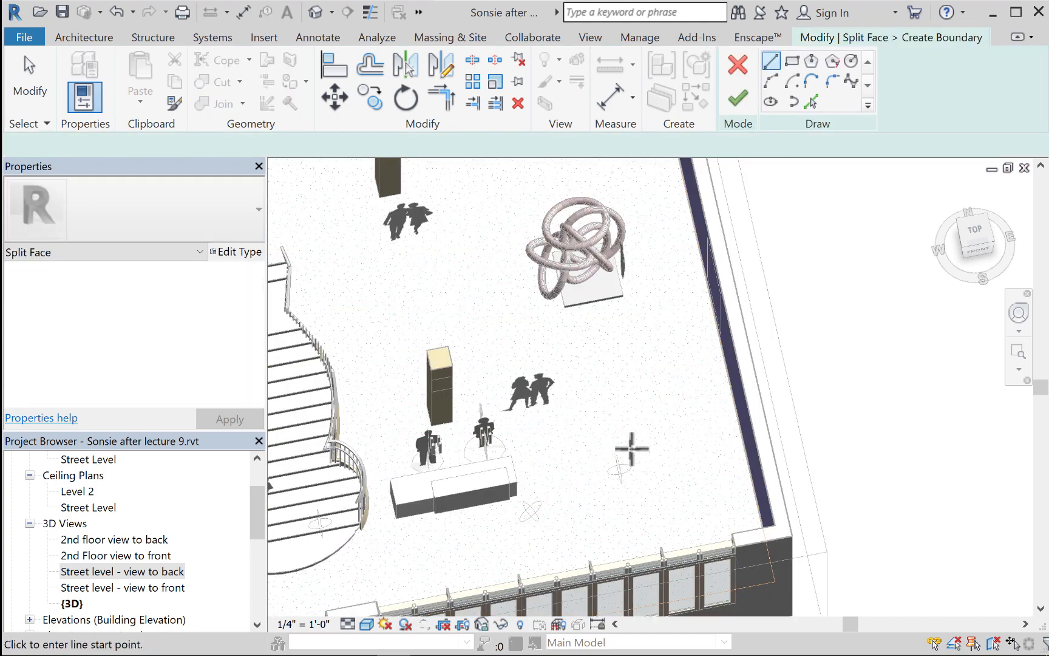
# Step: Sketch a closed pentagon with a back edge about 3' long between the standing couple and the side wall, and finish the split
pyautogui.moveTo(632, 440)
pyautogui.keyDown('shift'); pyautogui.mouseDown(button='middle')
pyautogui.moveTo(637, 462)
pyautogui.moveTo(611, 475)
pyautogui.moveTo(699, 464)
pyautogui.moveTo(691, 441)
pyautogui.moveTo(679, 499)
pyautogui.moveTo(644, 520)
pyautogui.moveTo(667, 477)
pyautogui.moveTo(679, 499)
pyautogui.moveTo(609, 529)
pyautogui.moveTo(511, 544)
pyautogui.moveTo(543, 544)
pyautogui.moveTo(555, 541)
pyautogui.moveTo(462, 520)
pyautogui.moveTo(501, 520)
pyautogui.moveTo(593, 472)
pyautogui.moveTo(571, 437)
pyautogui.moveTo(631, 456)
pyautogui.mouseUp(button='middle'); pyautogui.keyUp('shift')
pyautogui.scroll(-3, 572, 438)
pyautogui.scroll(6, 569, 440)
pyautogui.scroll(-2, 574, 440)
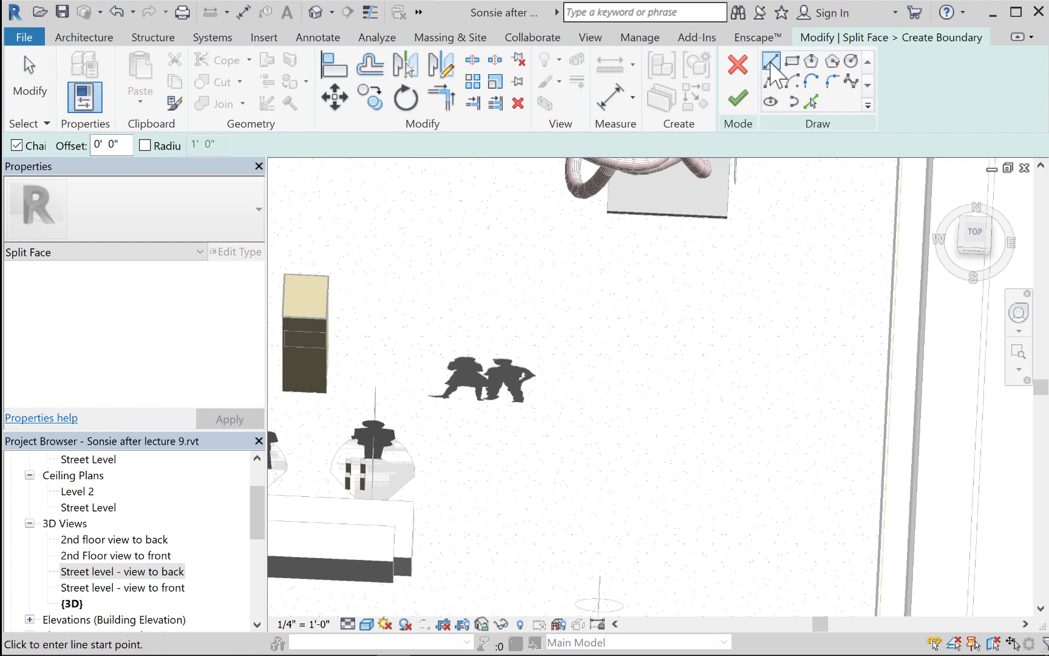
pyautogui.click(771, 63)
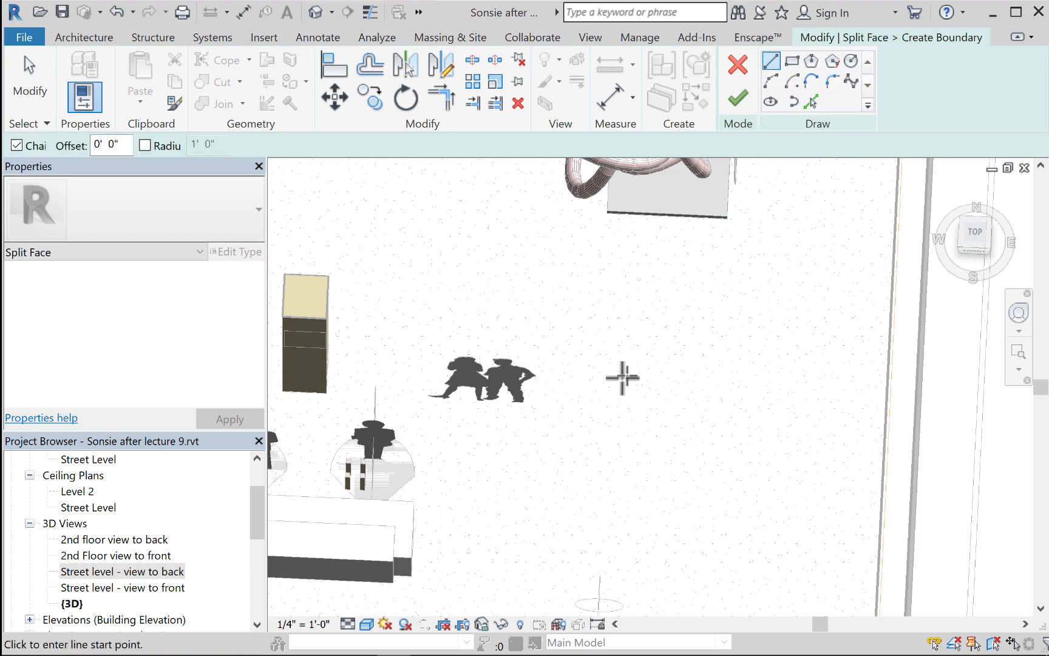
pyautogui.click(589, 424)
pyautogui.click(617, 360)
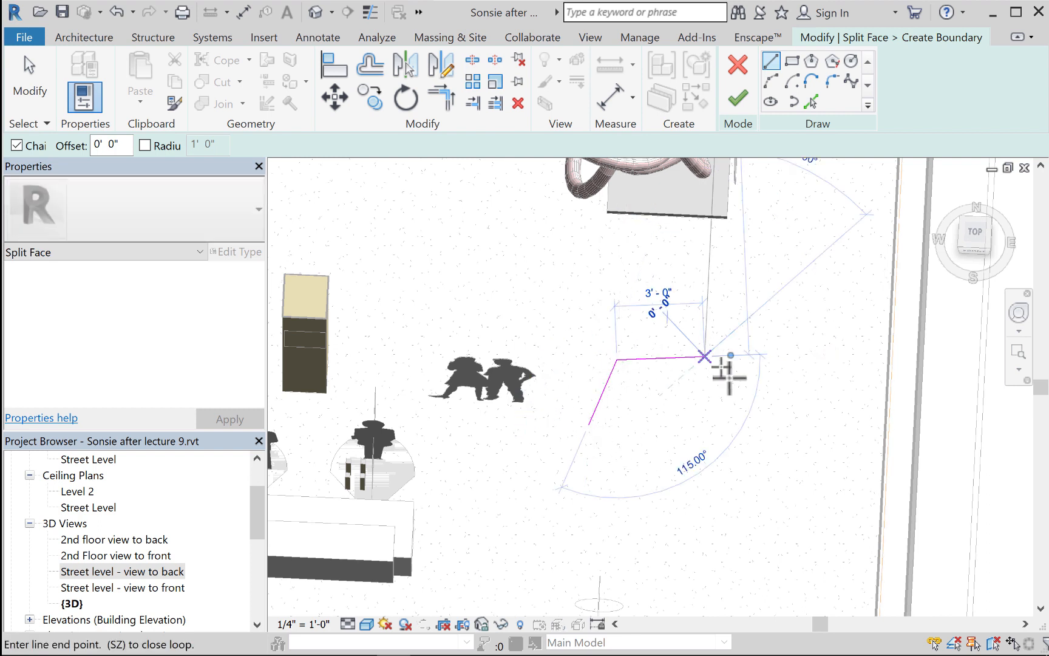
pyautogui.click(705, 357)
pyautogui.click(726, 424)
pyautogui.click(653, 468)
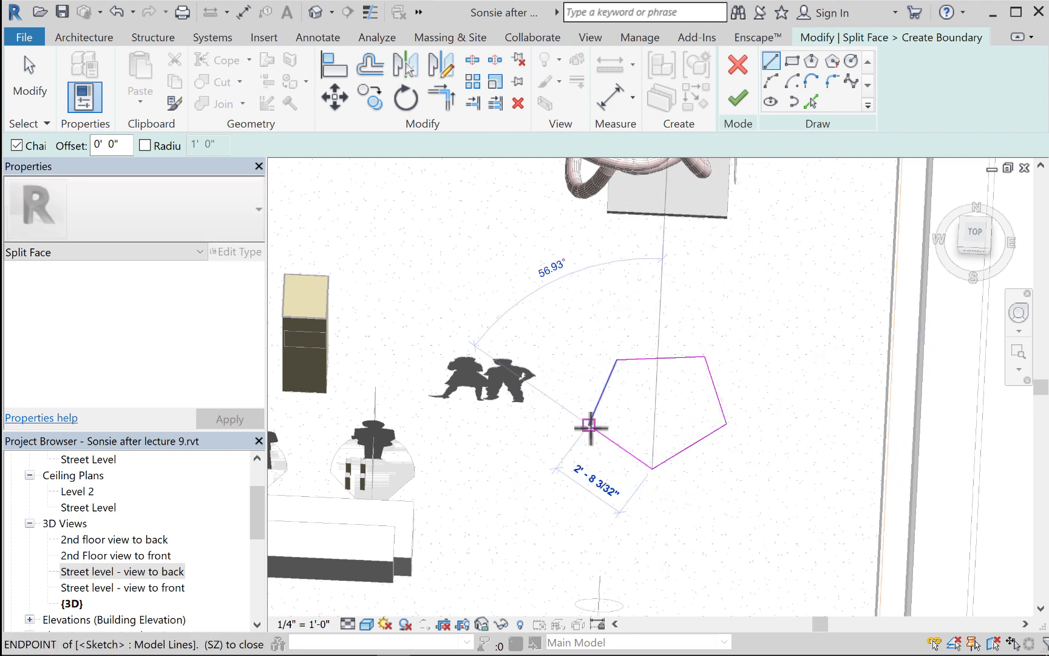
pyautogui.click(589, 424)
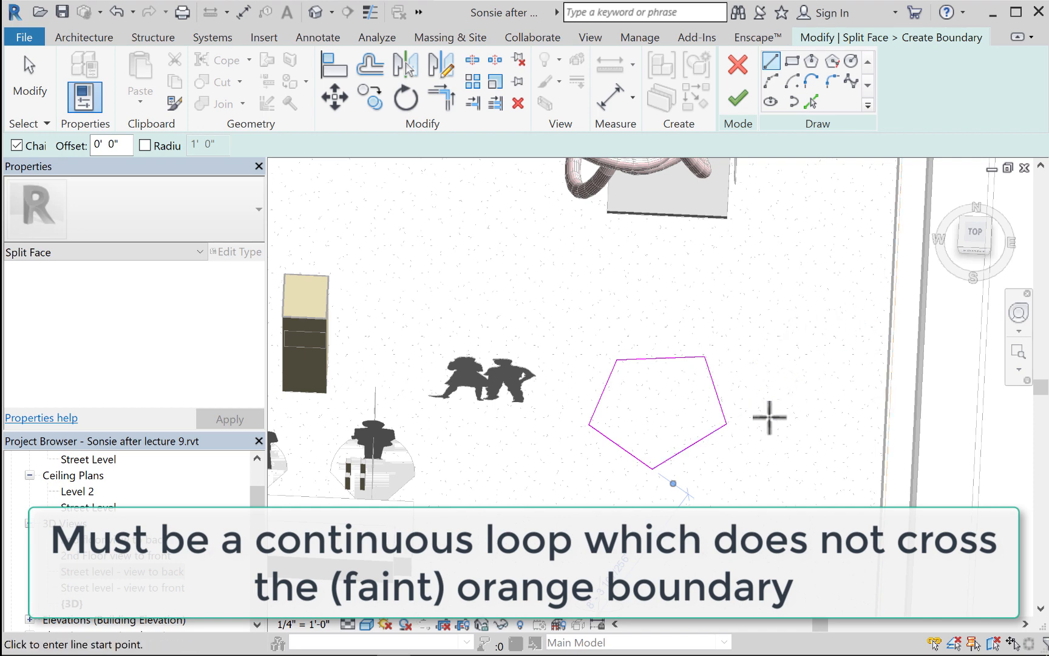
pyautogui.click(738, 97)
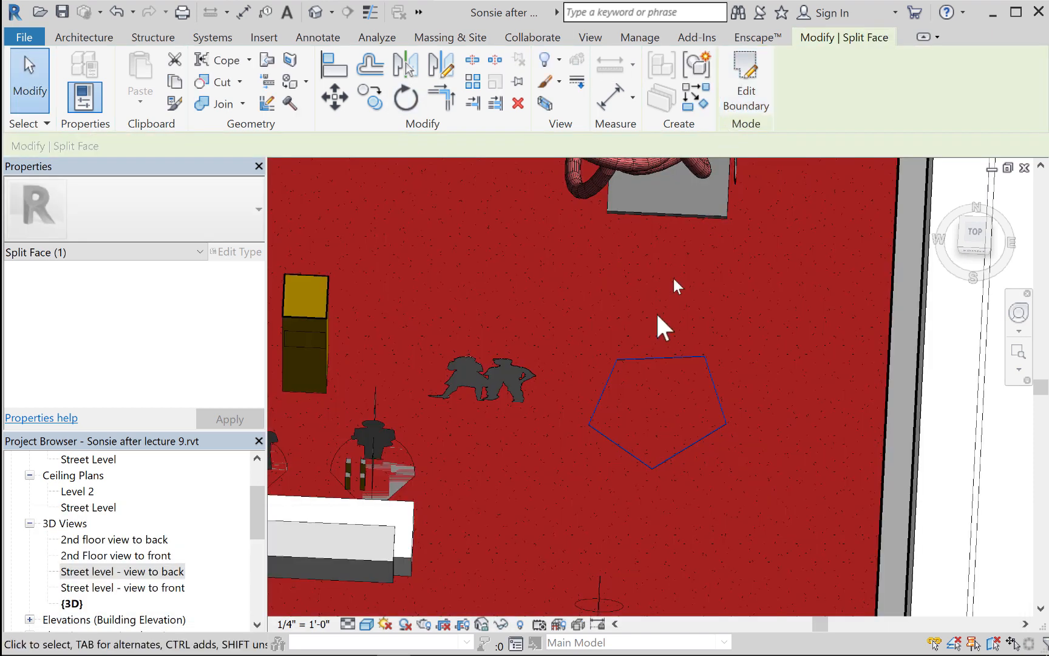
pyautogui.press('Escape')
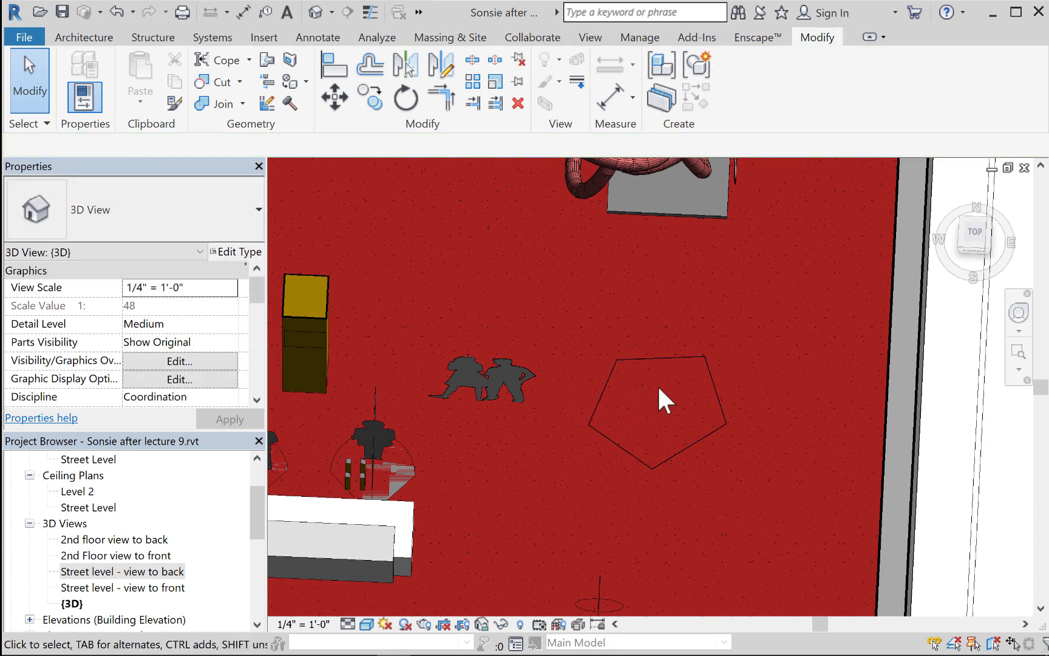
# Step: Start the Paint tool and save the project
pyautogui.click(288, 88)
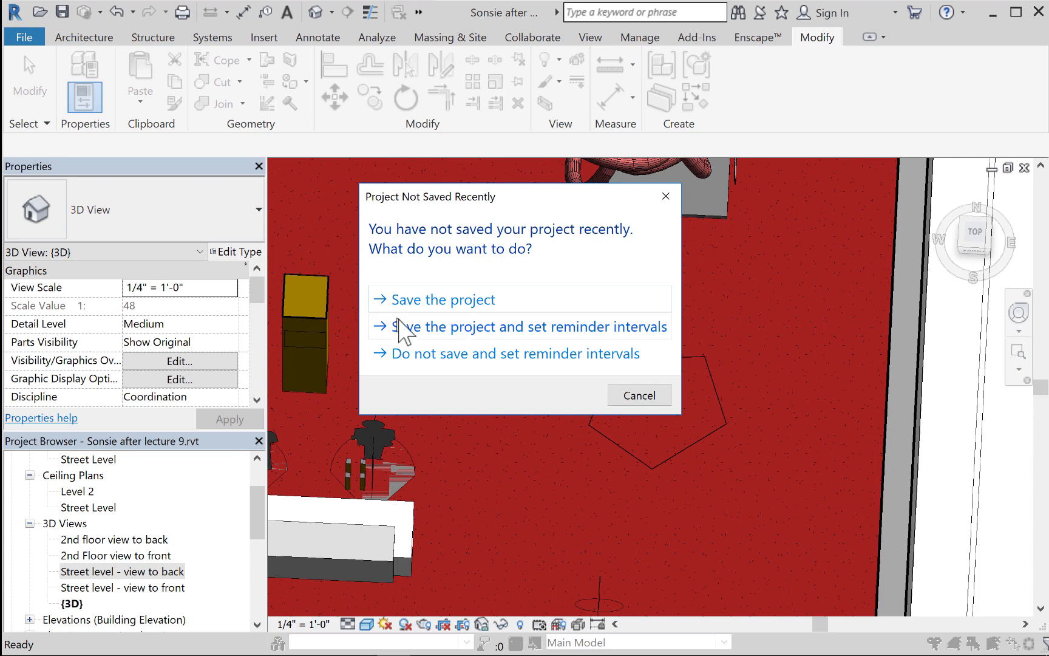
pyautogui.click(435, 298)
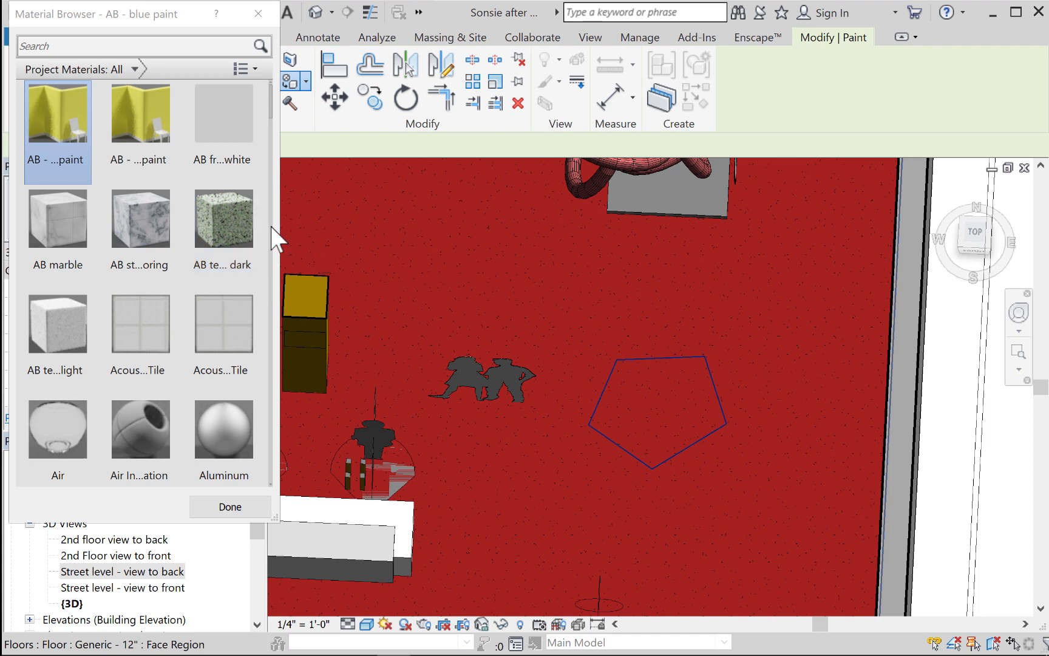
# Step: Try to paint the pentagonal floor patch with Brass, and undo the paint
pyautogui.scroll(-5, 274, 242)
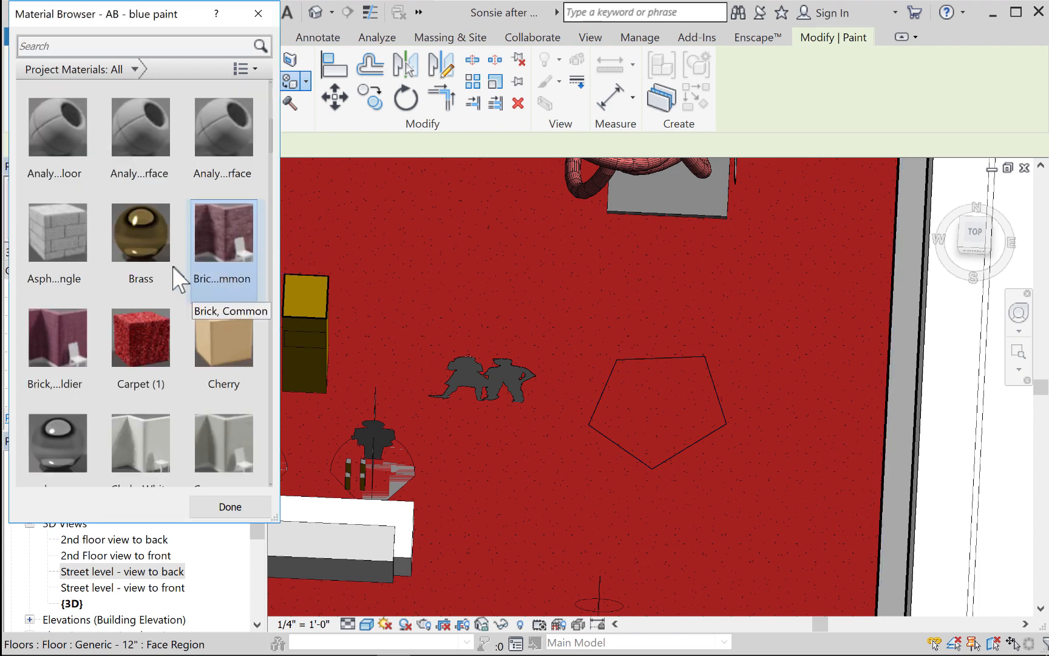
pyautogui.click(152, 255)
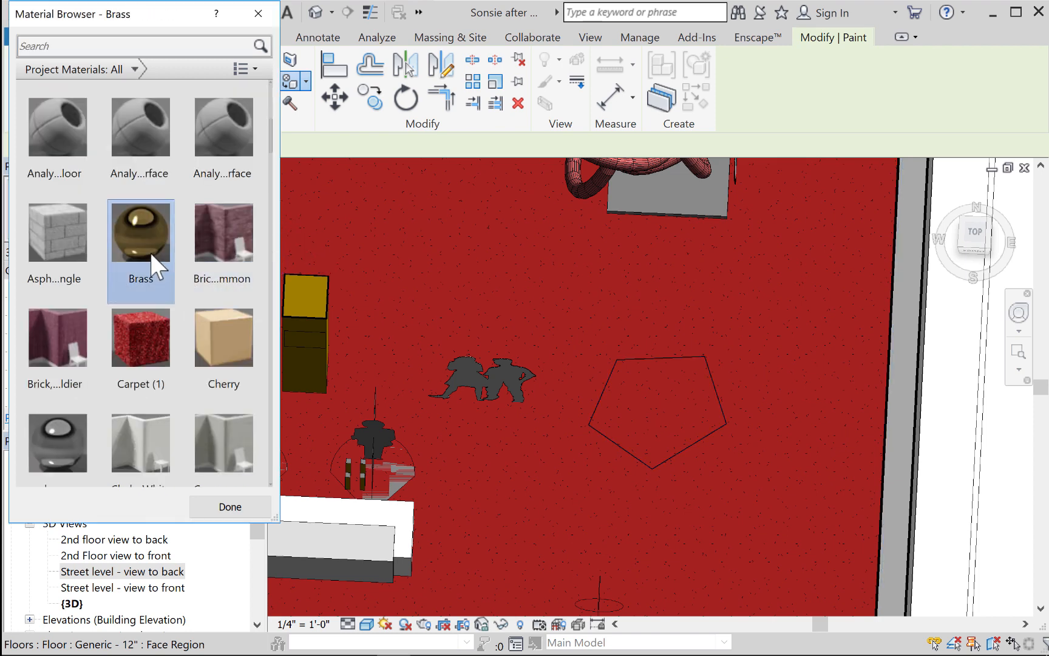
pyautogui.click(620, 372)
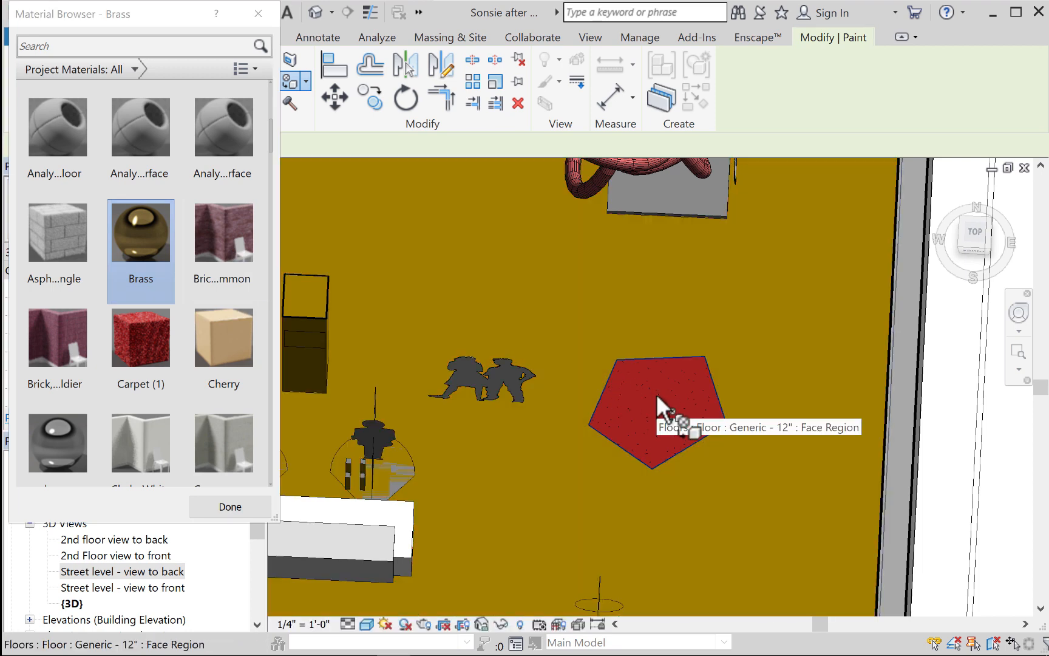
pyautogui.hotkey('ctrl', 'z')
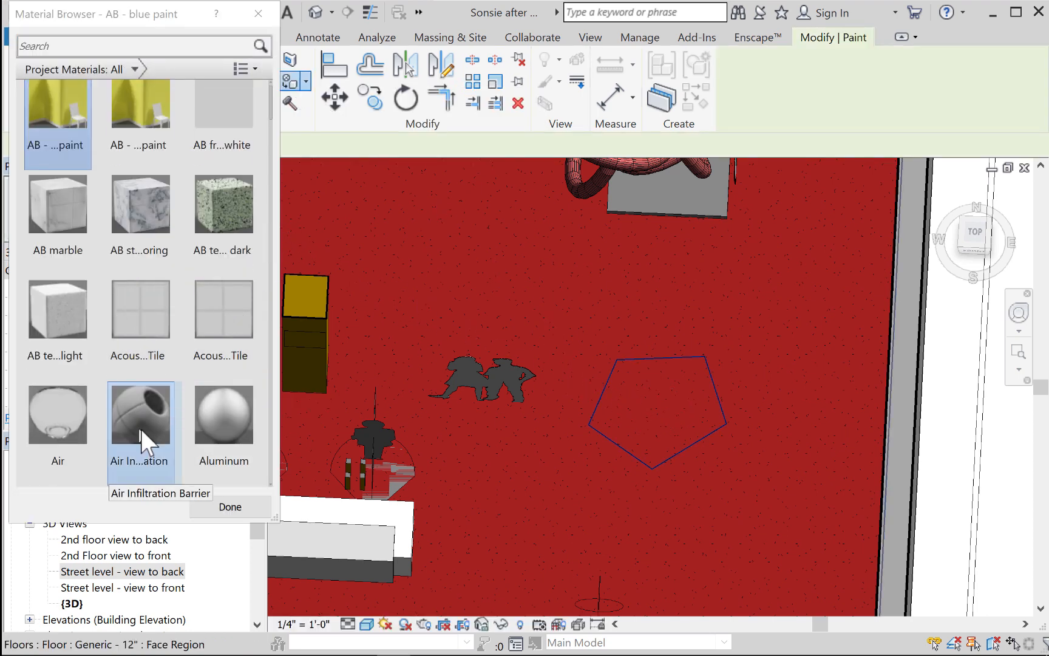
# Step: Paint the pentagonal floor patch with AB - yellow paint
pyautogui.scroll(1, 146, 152)
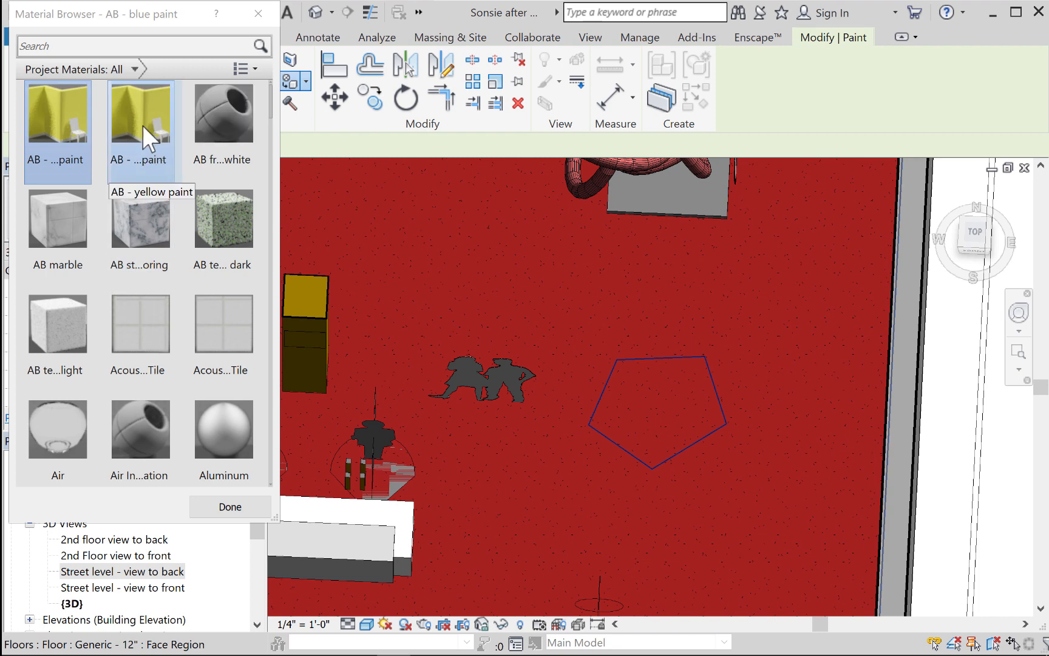
pyautogui.click(142, 125)
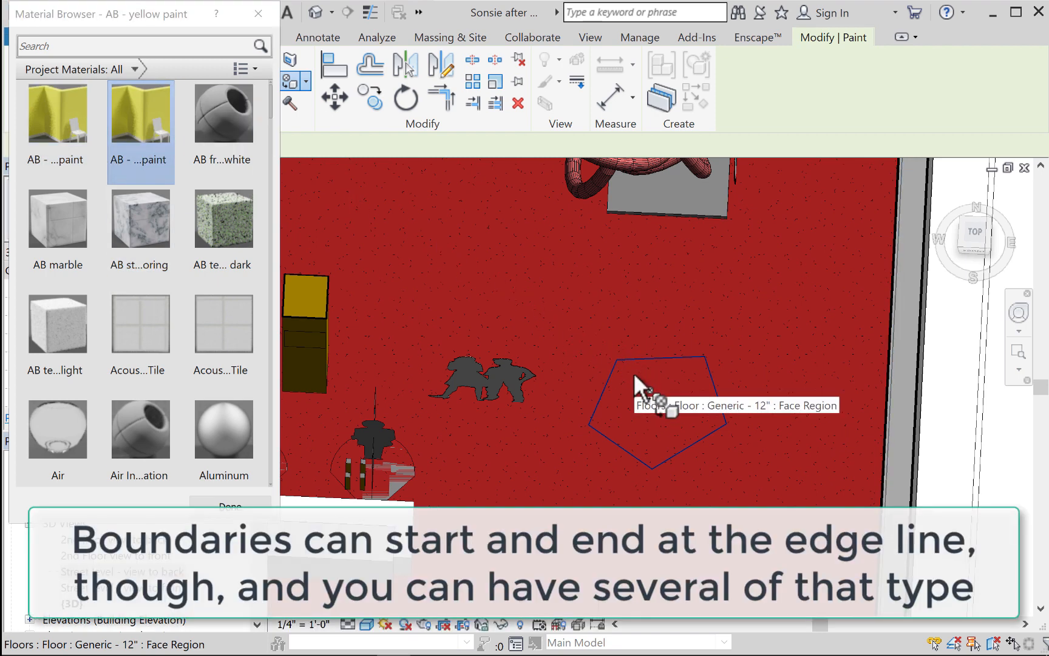
pyautogui.click(633, 372)
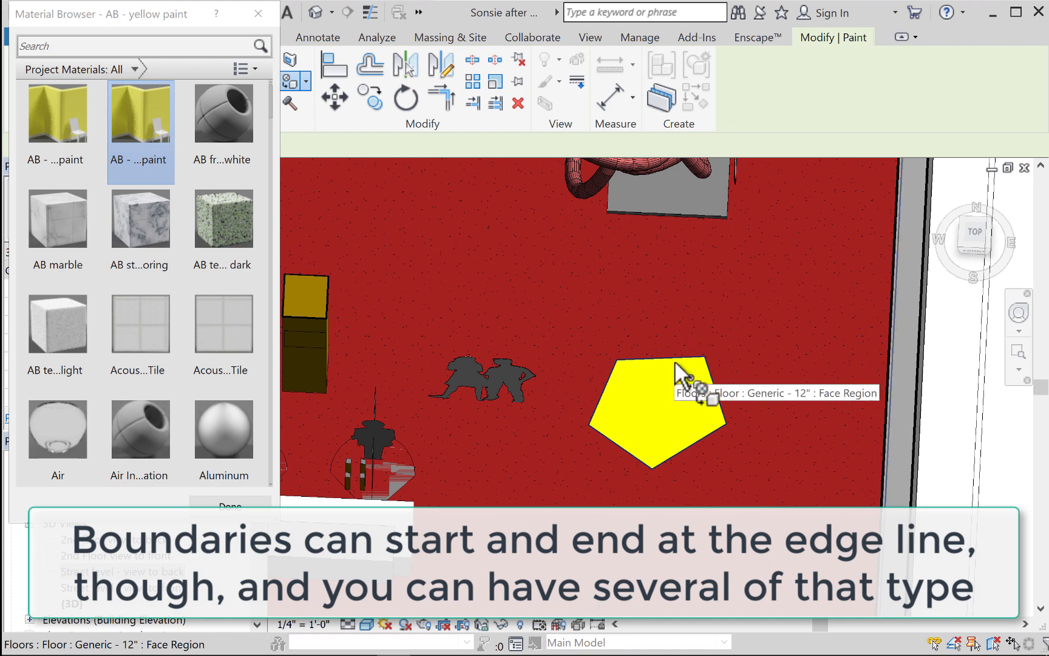
# Step: Undo the pentagon's yellow paint and its finished split, and delete all five boundary lines from the split-face sketch
pyautogui.click(258, 13)
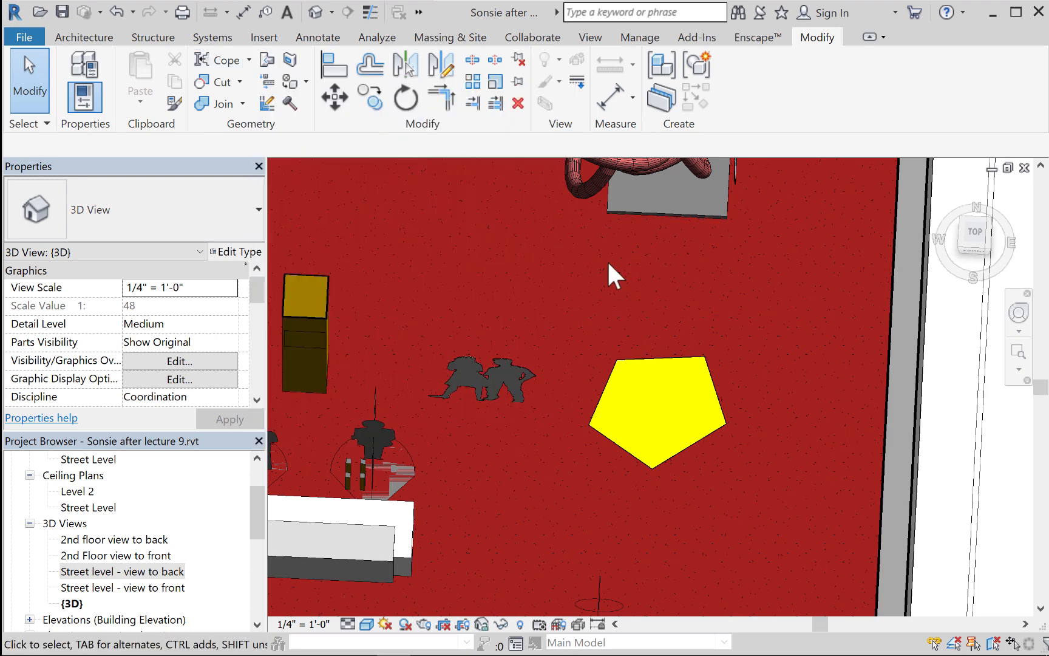
pyautogui.hotkey('ctrl', 'z')
pyautogui.hotkey('ctrl', 'z')
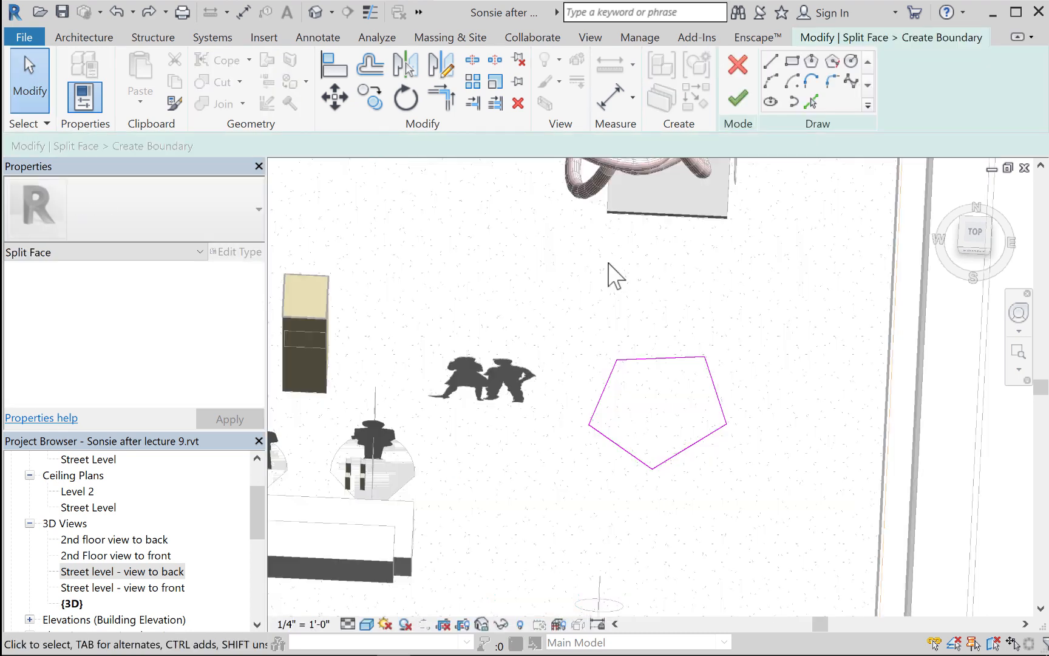
pyautogui.click(34, 76)
pyautogui.moveTo(556, 287); pyautogui.dragTo(796, 535)
pyautogui.press('Delete')
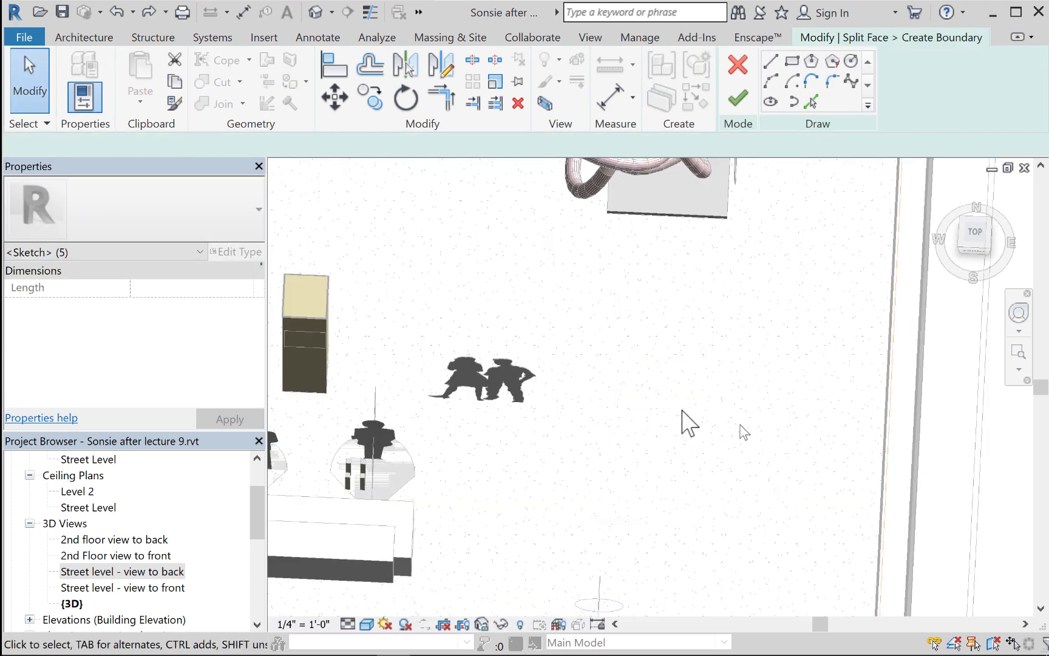
# Step: Import Cow.dwg from the Drawing files folder into the split-face sketch, with Auto - Origin to Origin positioning on Street Level
pyautogui.click(266, 38)
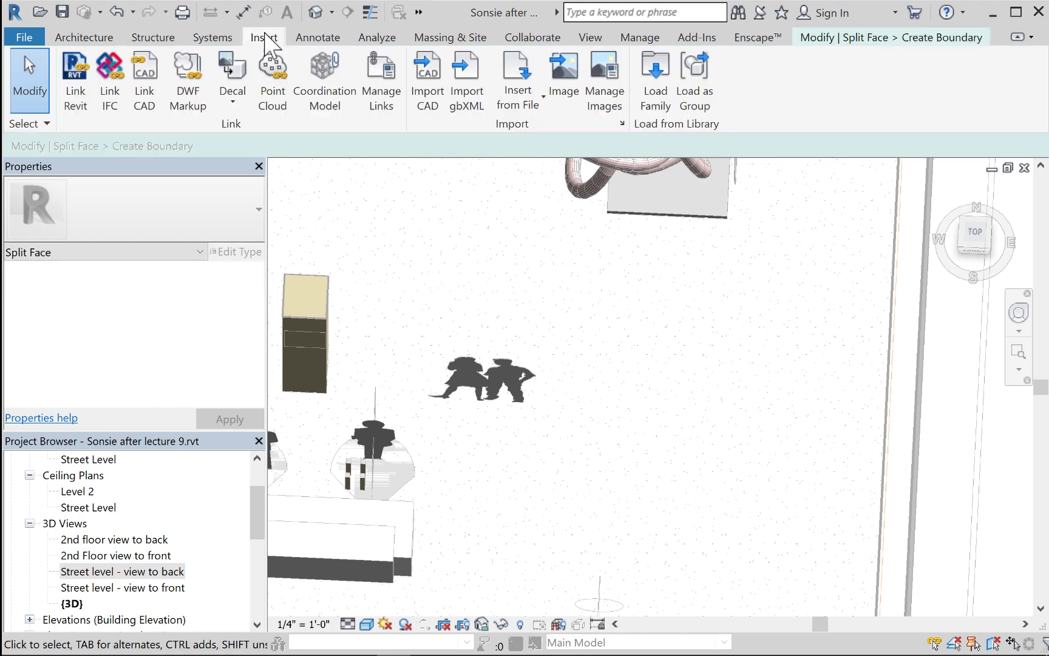
pyautogui.click(429, 91)
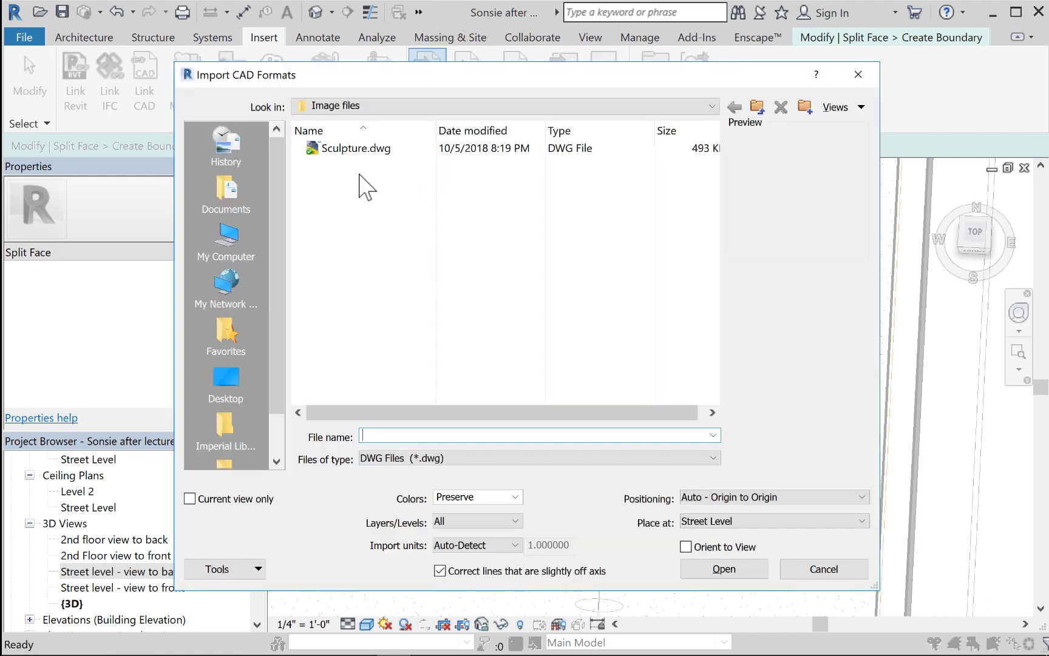
pyautogui.click(365, 153)
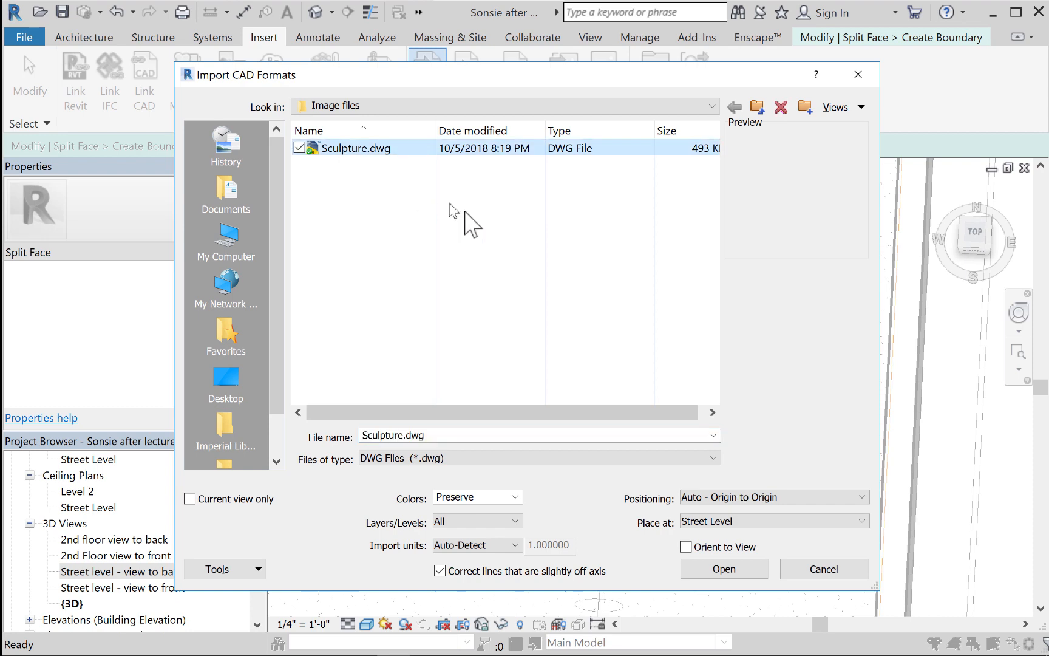
pyautogui.click(711, 106)
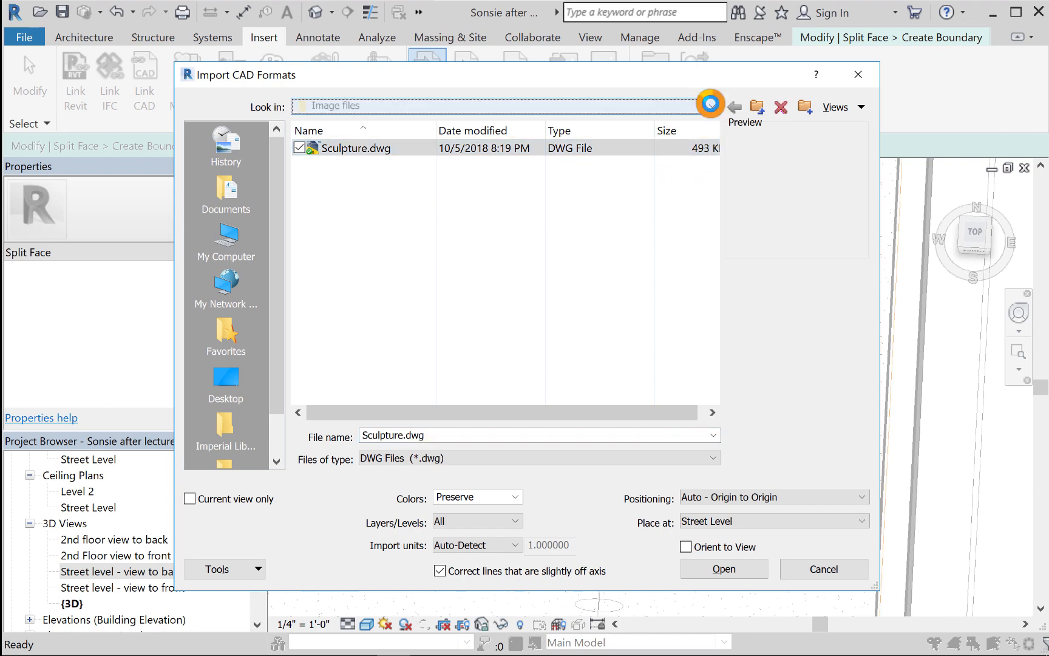
pyautogui.click(455, 224)
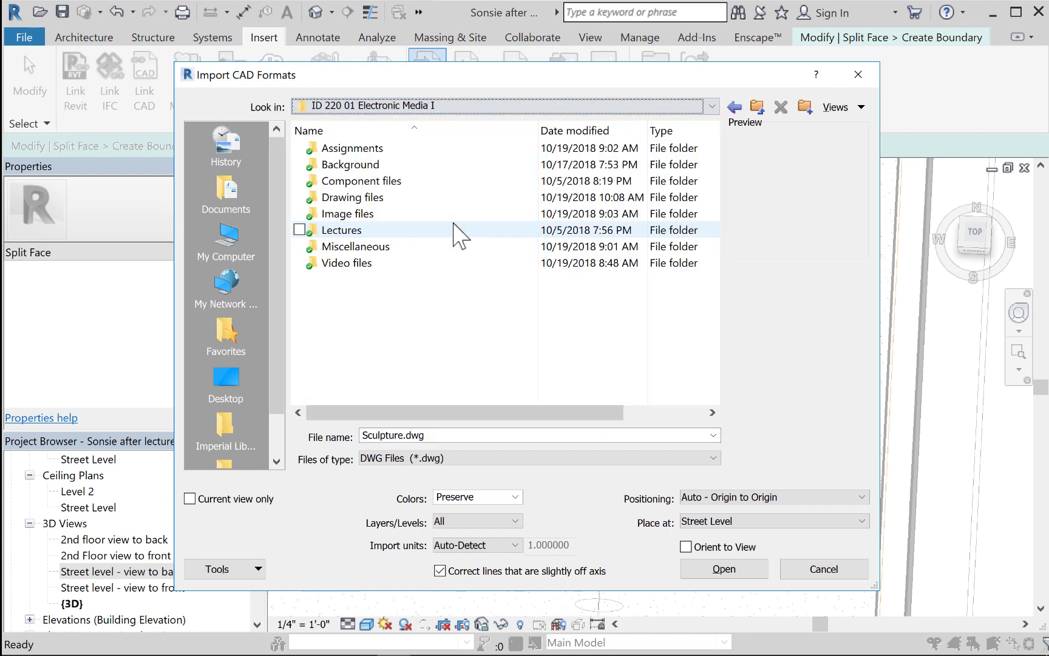
pyautogui.doubleClick(361, 197)
pyautogui.click(344, 149)
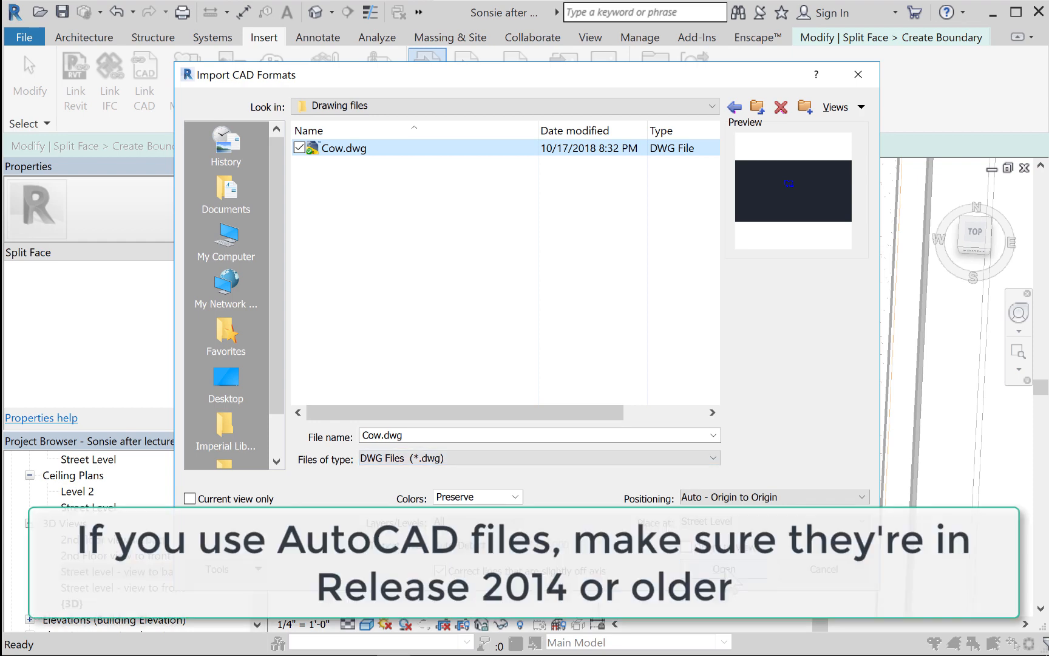
pyautogui.click(725, 569)
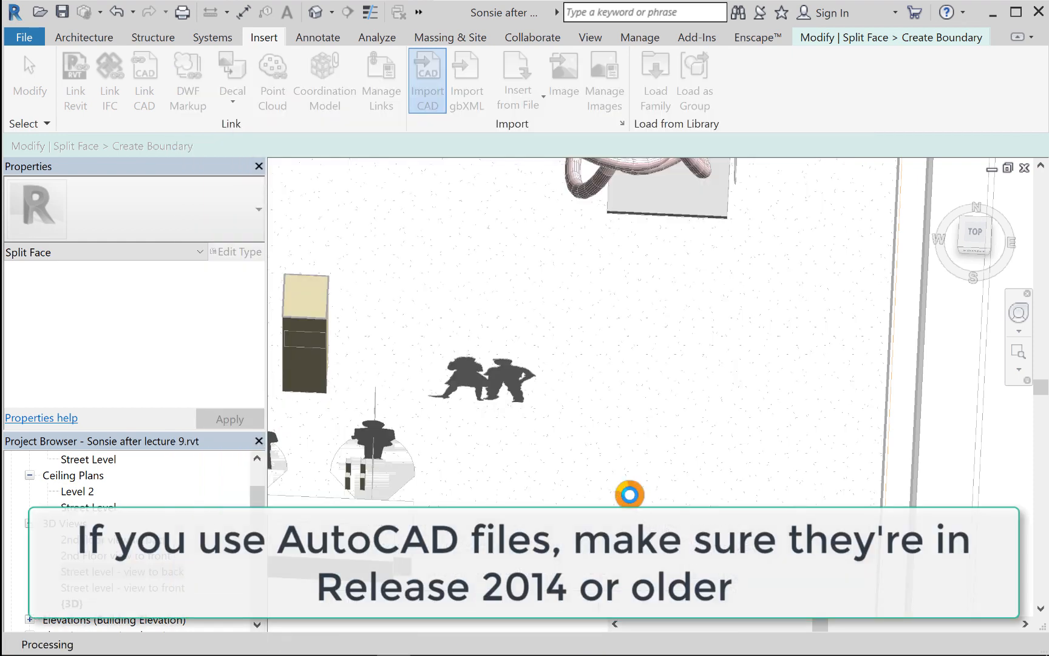
# Step: Move the whole imported cow outline from the back wall to the lobby floor between the standing couple and the side wall
pyautogui.scroll(-5, 607, 498)
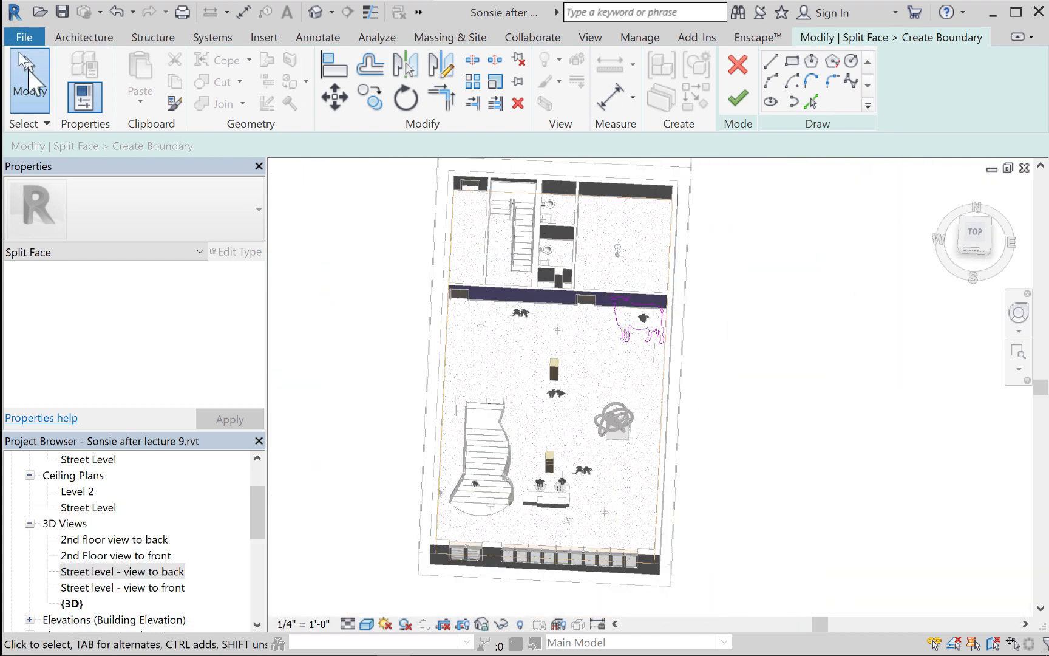
pyautogui.click(28, 77)
pyautogui.moveTo(600, 351)
pyautogui.mouseDown()
pyautogui.moveTo(668, 316)
pyautogui.moveTo(681, 280)
pyautogui.mouseUp()
pyautogui.moveTo(636, 336)
pyautogui.mouseDown()
pyautogui.moveTo(628, 480)
pyautogui.moveTo(617, 487)
pyautogui.mouseUp()
pyautogui.scroll(2, 592, 486)
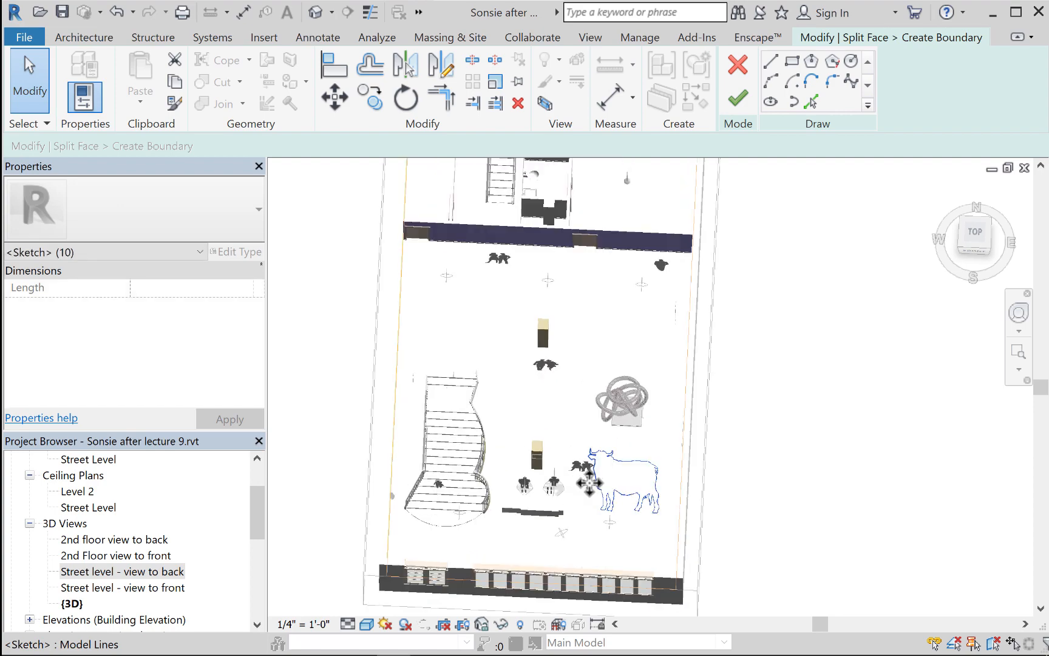
pyautogui.scroll(5, 589, 483)
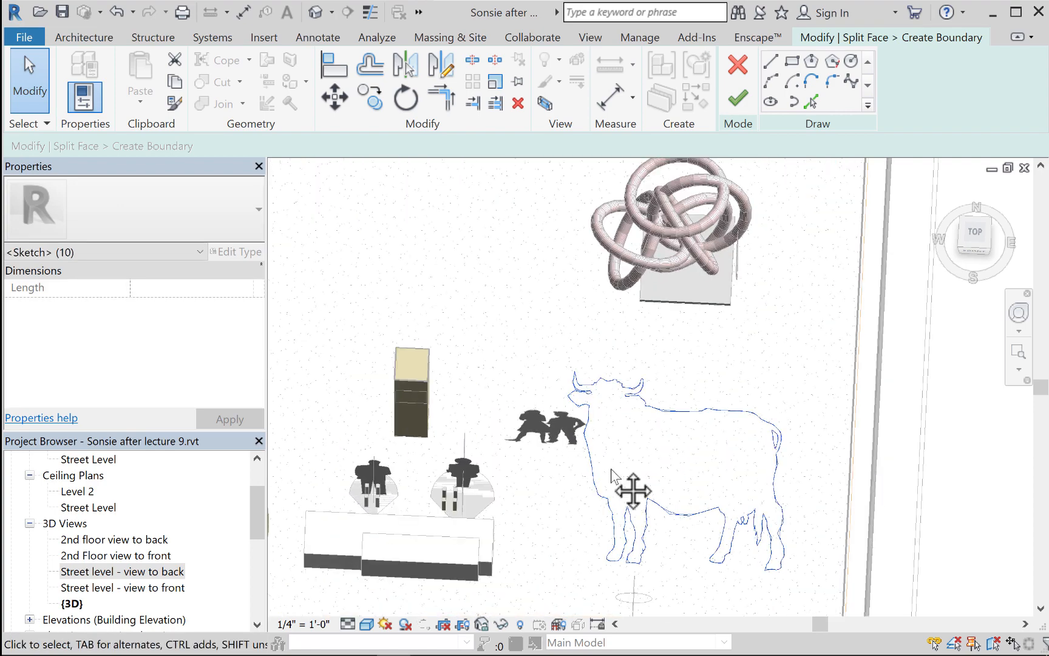
pyautogui.moveTo(612, 470); pyautogui.dragTo(586, 429, button='middle')
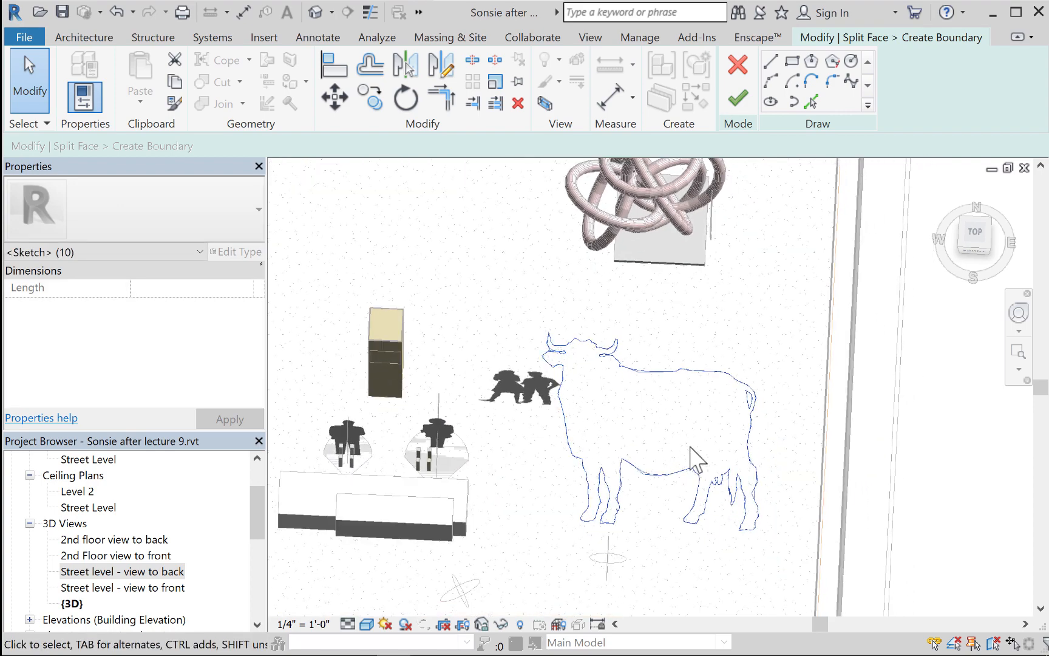
pyautogui.scroll(1, 665, 438)
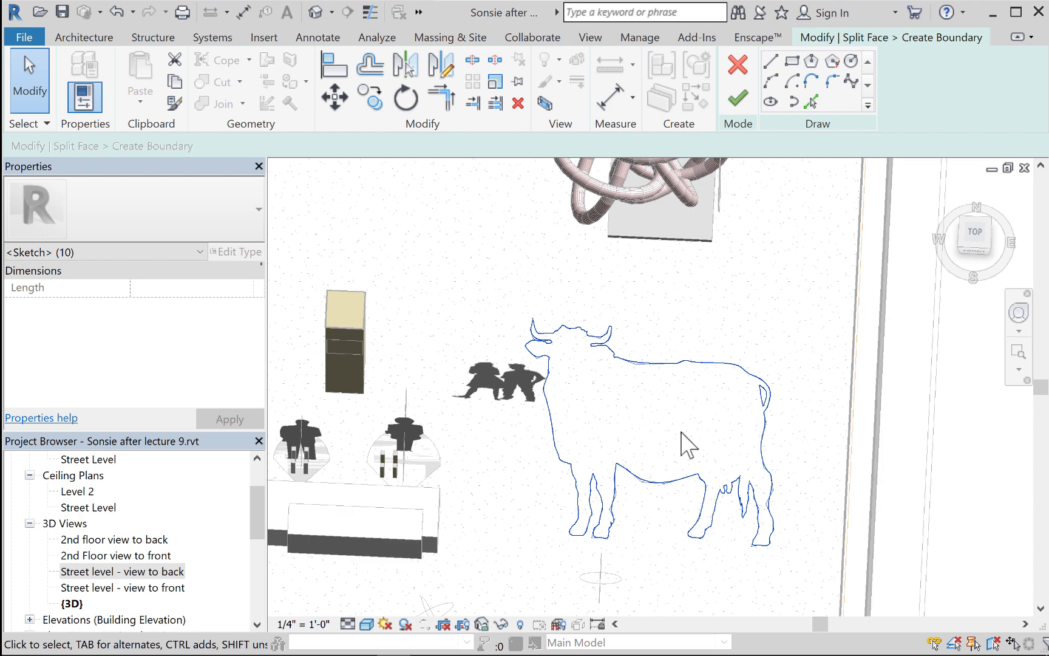
pyautogui.click(806, 348)
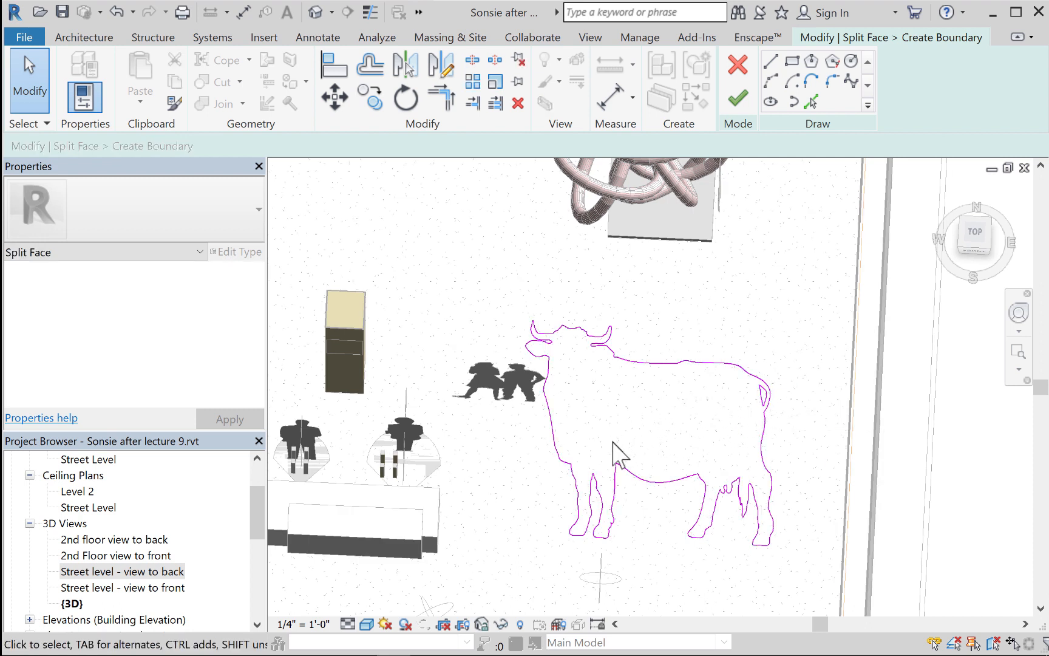
# Step: Scale the whole cow outline graphically to about 70% of its size and move it clear of the standing couple
pyautogui.scroll(1, 612, 442)
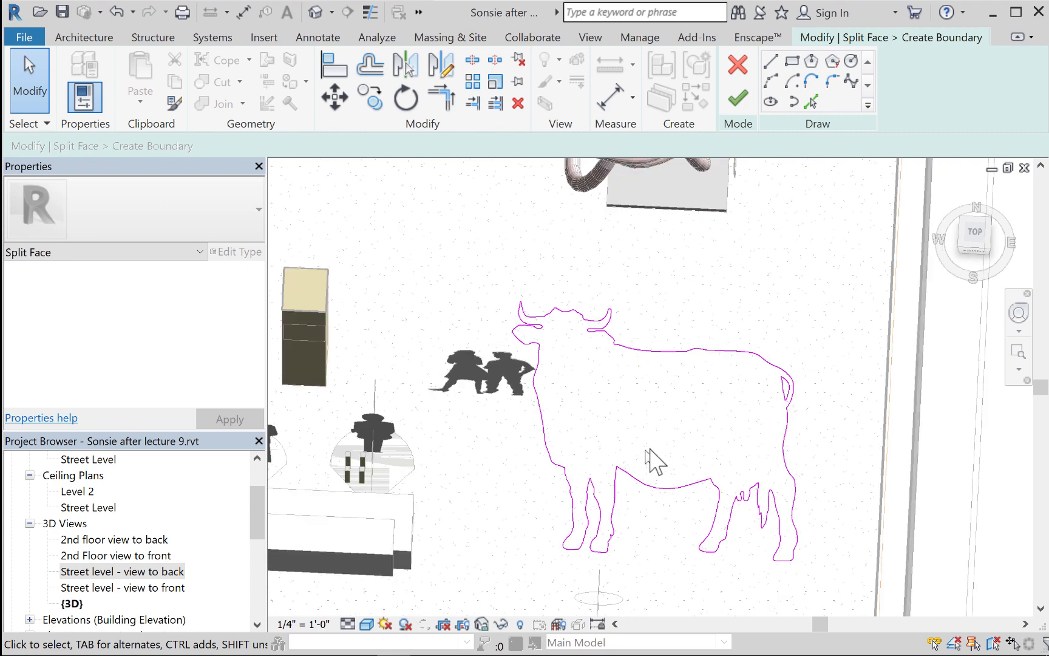
pyautogui.moveTo(451, 249); pyautogui.dragTo(831, 579)
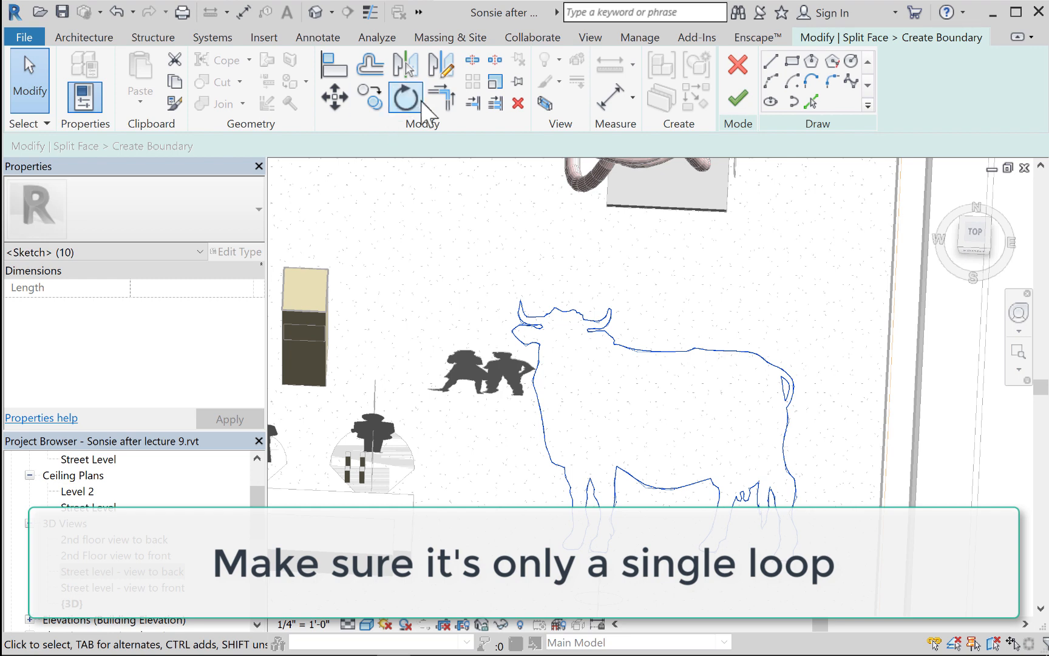
pyautogui.click(495, 81)
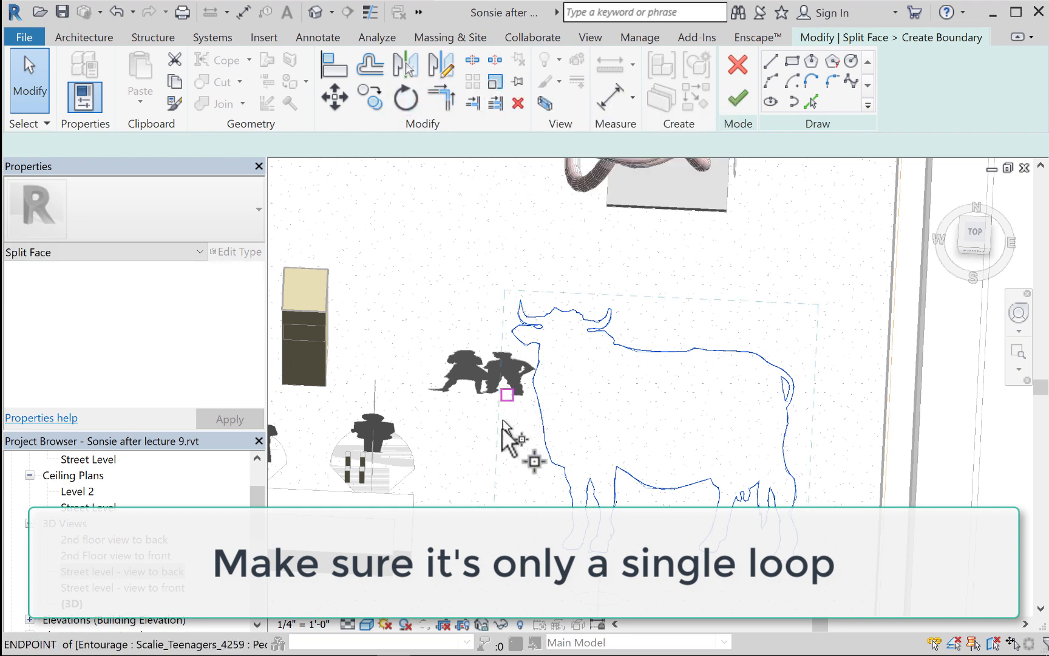
pyautogui.click(490, 556)
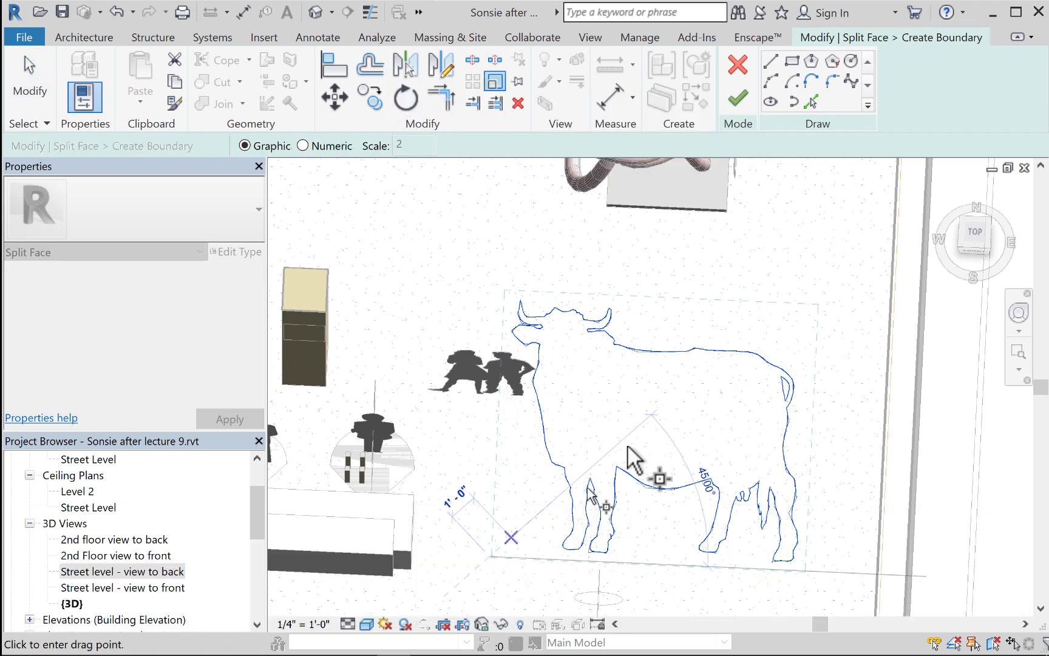
pyautogui.click(815, 305)
pyautogui.click(717, 384)
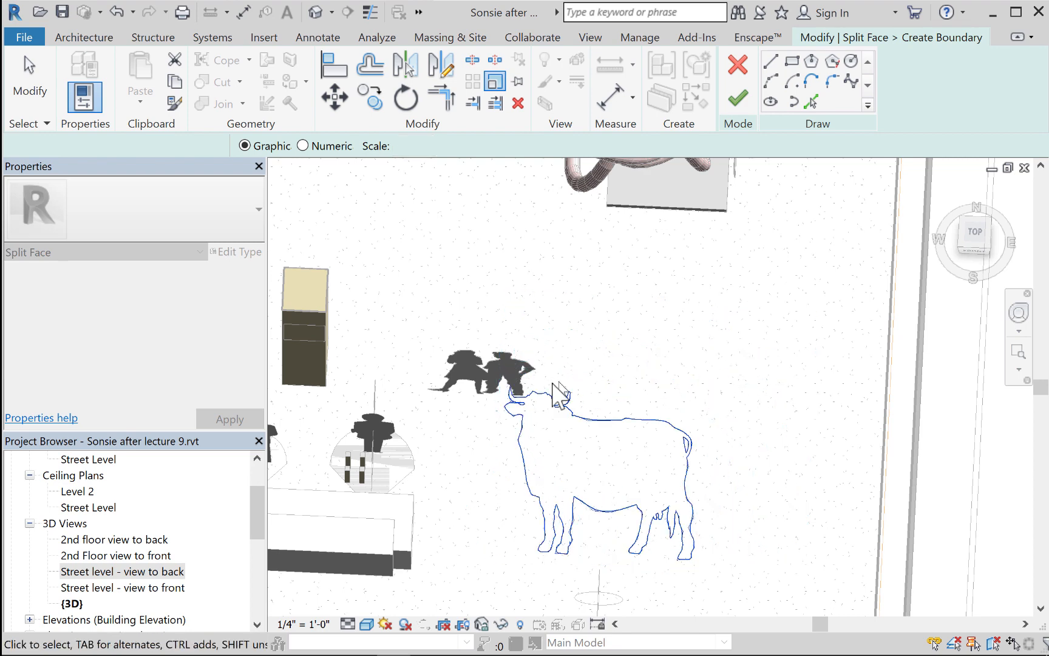
pyautogui.moveTo(611, 416); pyautogui.dragTo(644, 391)
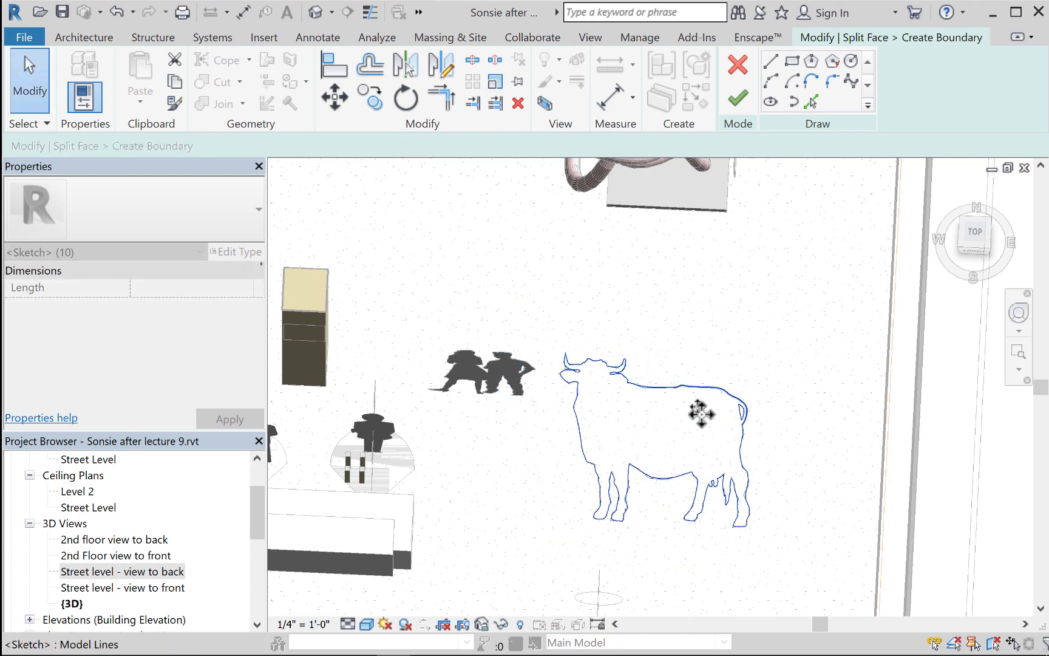
# Step: Delete the small inner loop at the cow's tail, leaving a single closed outline, and finish the split face
pyautogui.scroll(3, 719, 429)
pyautogui.scroll(1, 710, 447)
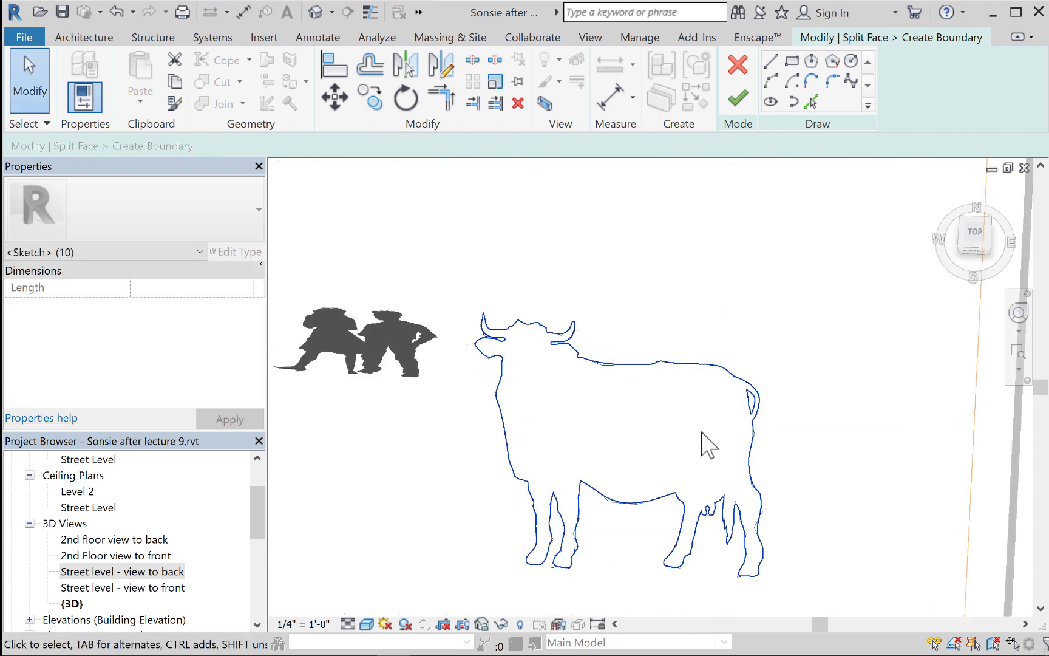
pyautogui.moveTo(707, 445)
pyautogui.mouseDown(button='middle')
pyautogui.moveTo(719, 417)
pyautogui.moveTo(707, 393)
pyautogui.mouseUp(button='middle')
pyautogui.scroll(1, 708, 394)
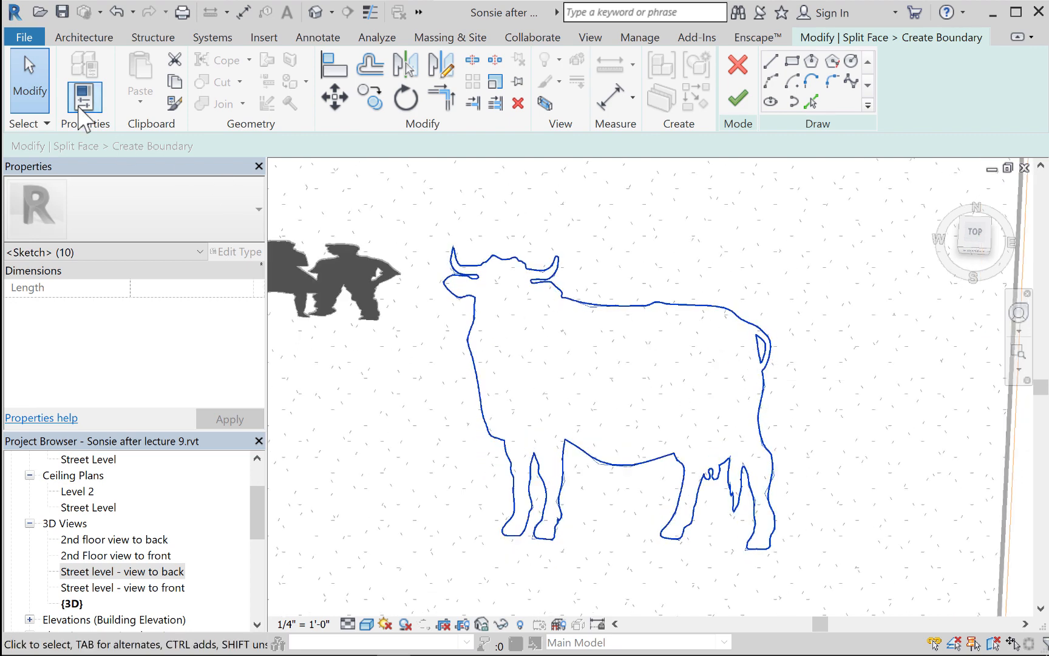
pyautogui.click(25, 73)
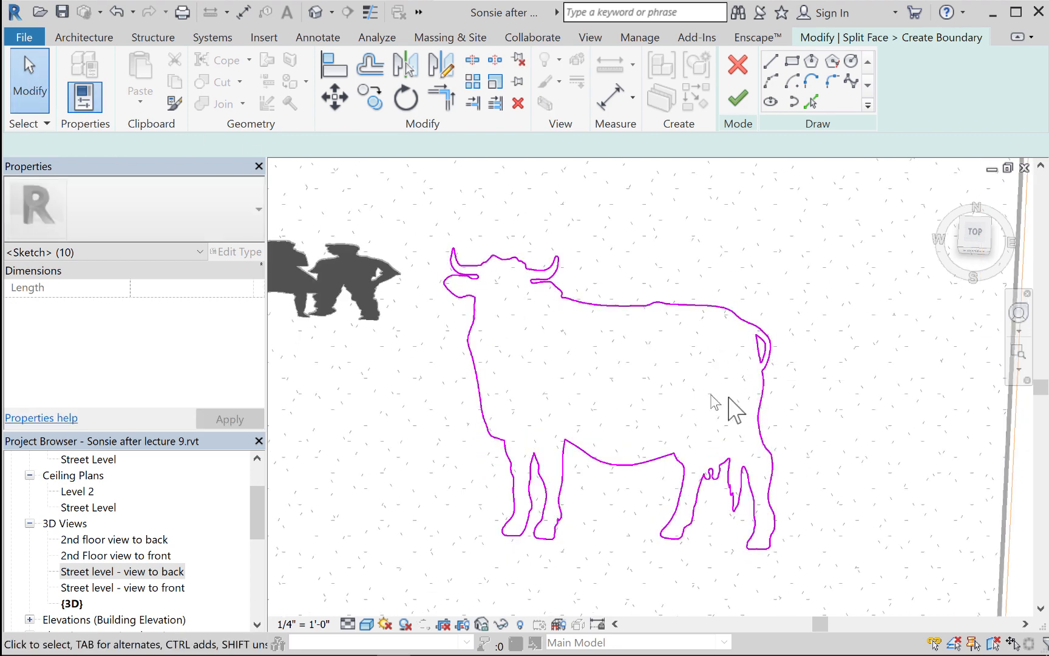
pyautogui.click(744, 366)
pyautogui.scroll(1, 768, 365)
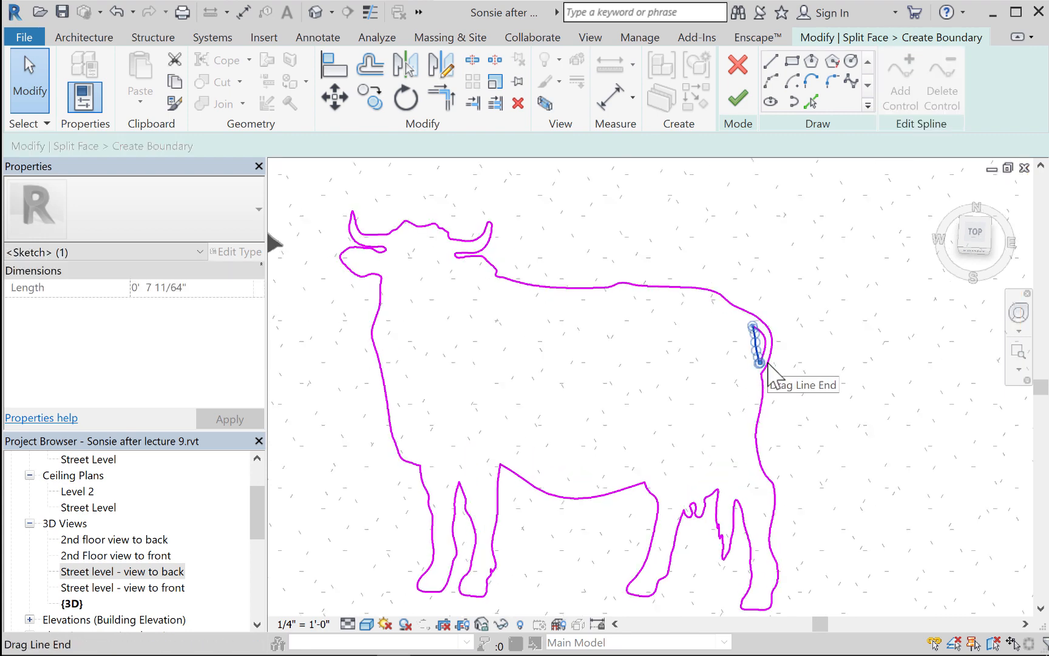
pyautogui.press('Escape')
pyautogui.click(763, 351)
pyautogui.press('Delete')
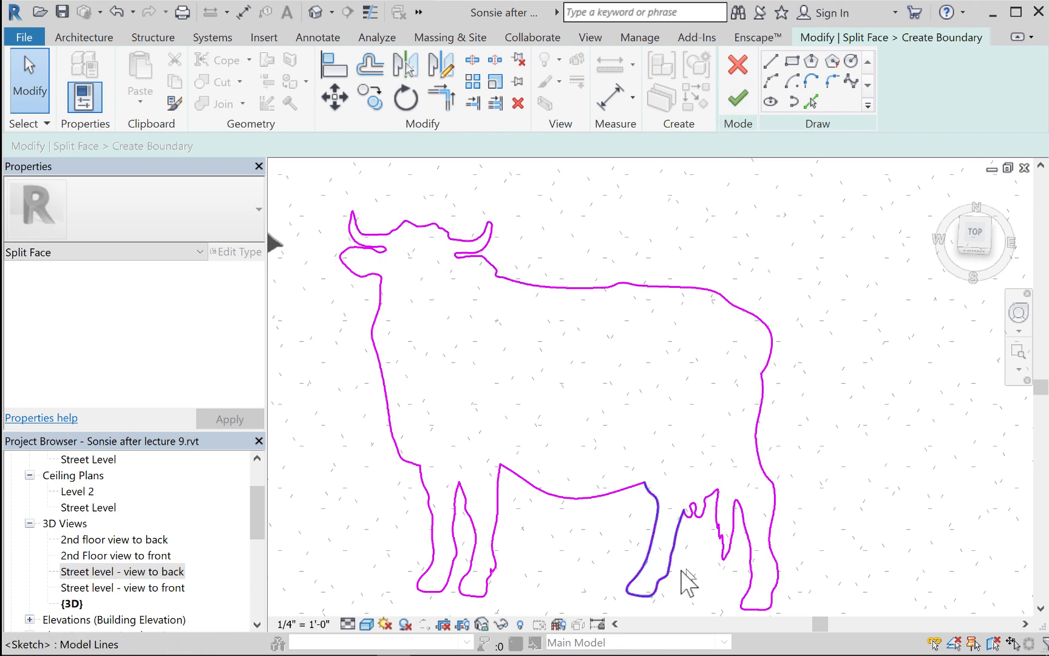
pyautogui.click(737, 107)
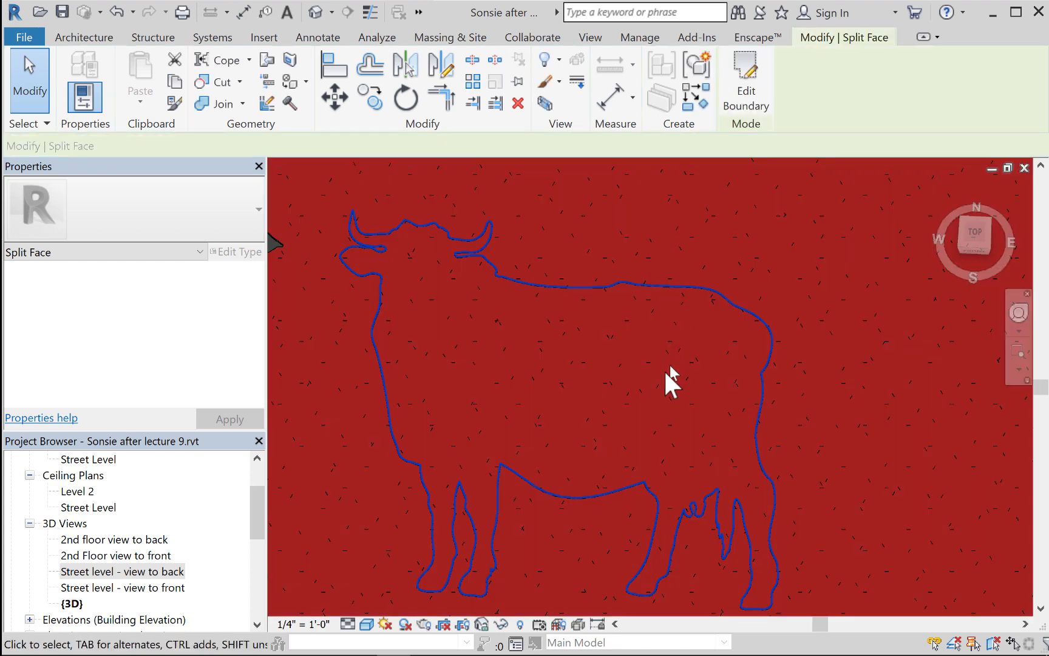
# Step: Paint the cow-shaped floor region with AB - yellow paint and end the Paint tool
pyautogui.click(289, 104)
pyautogui.click(145, 114)
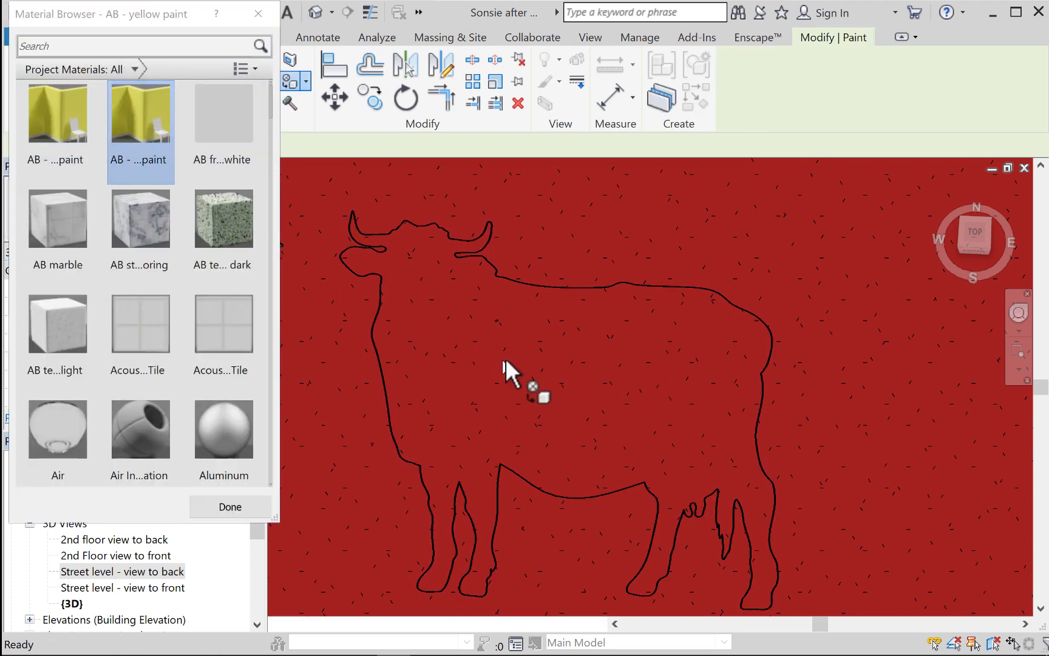
pyautogui.click(504, 358)
pyautogui.scroll(-5, 429, 365)
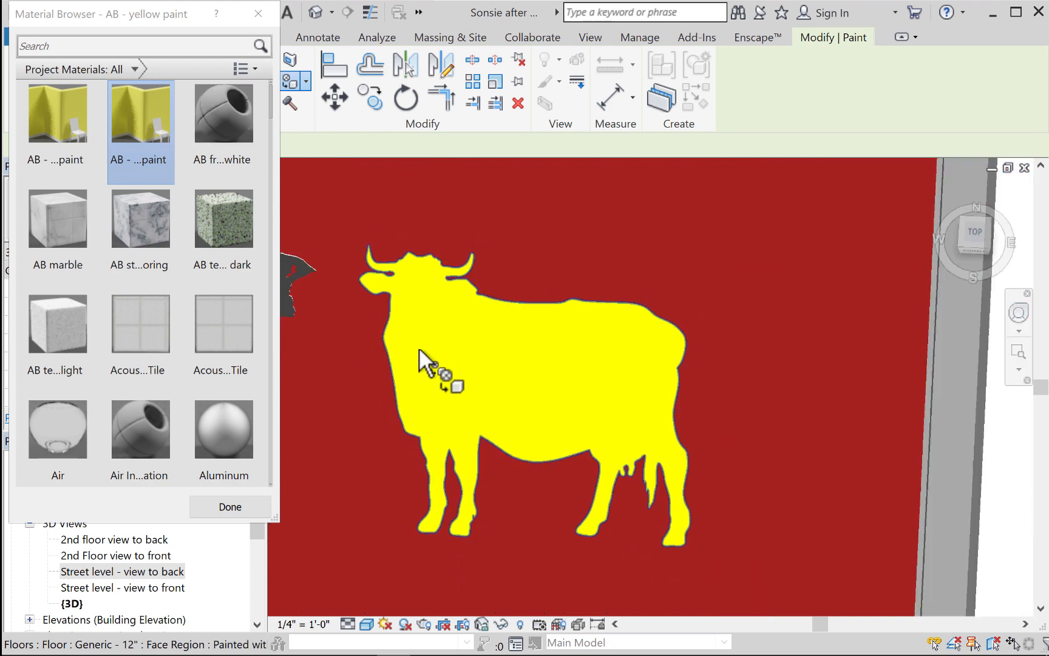
pyautogui.moveTo(490, 372); pyautogui.dragTo(604, 351, button='middle')
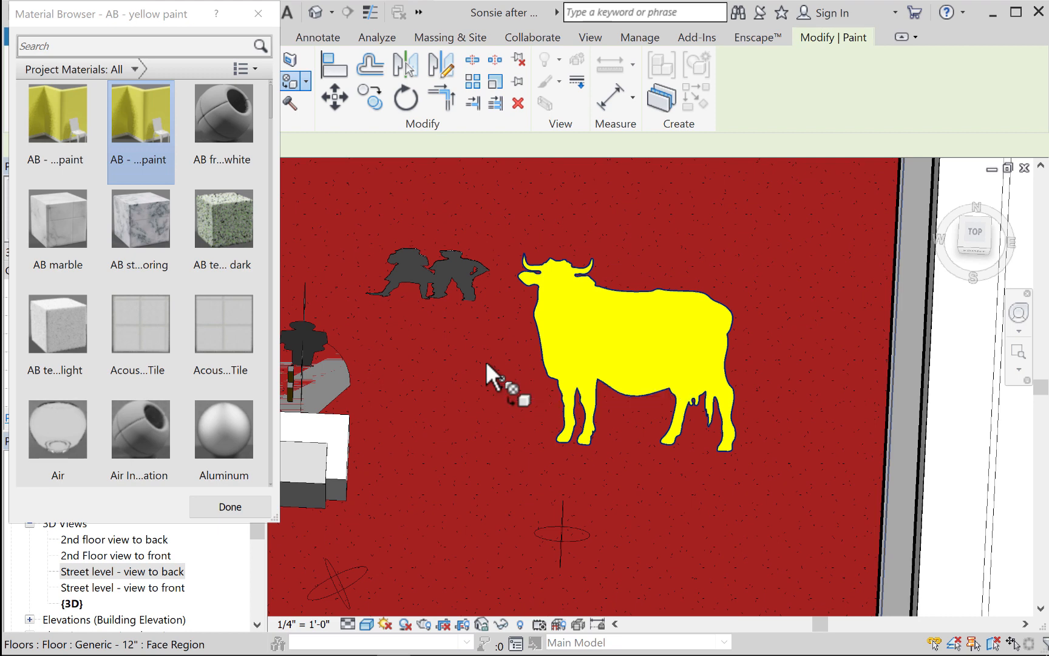
pyautogui.click(258, 13)
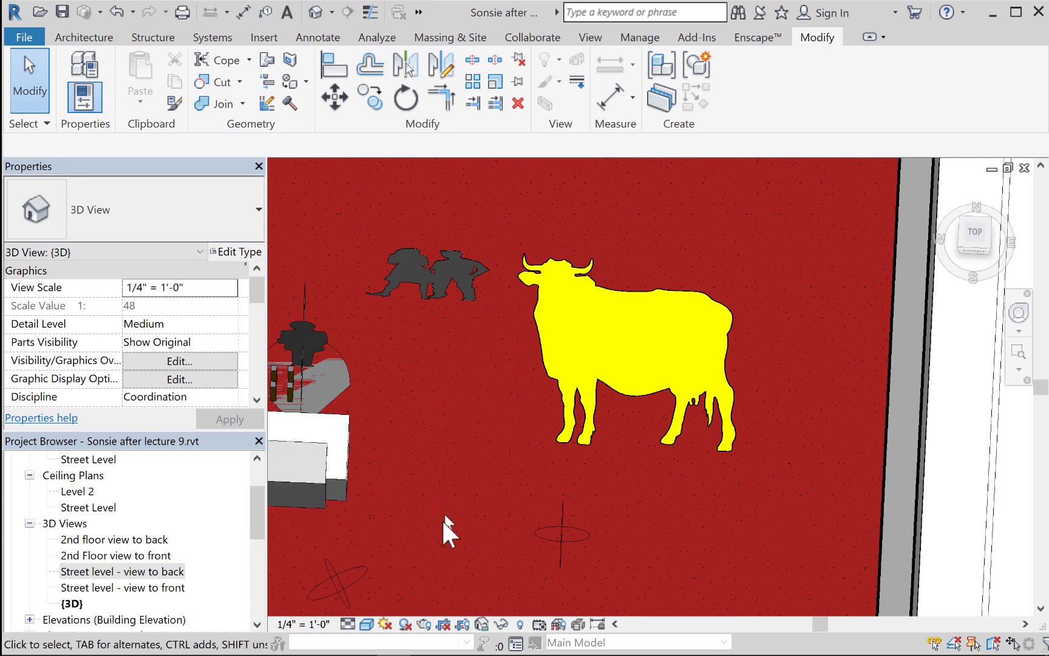
# Step: Open the Street level - view to back 3D view and set its visual style to Shaded
pyautogui.doubleClick(121, 571)
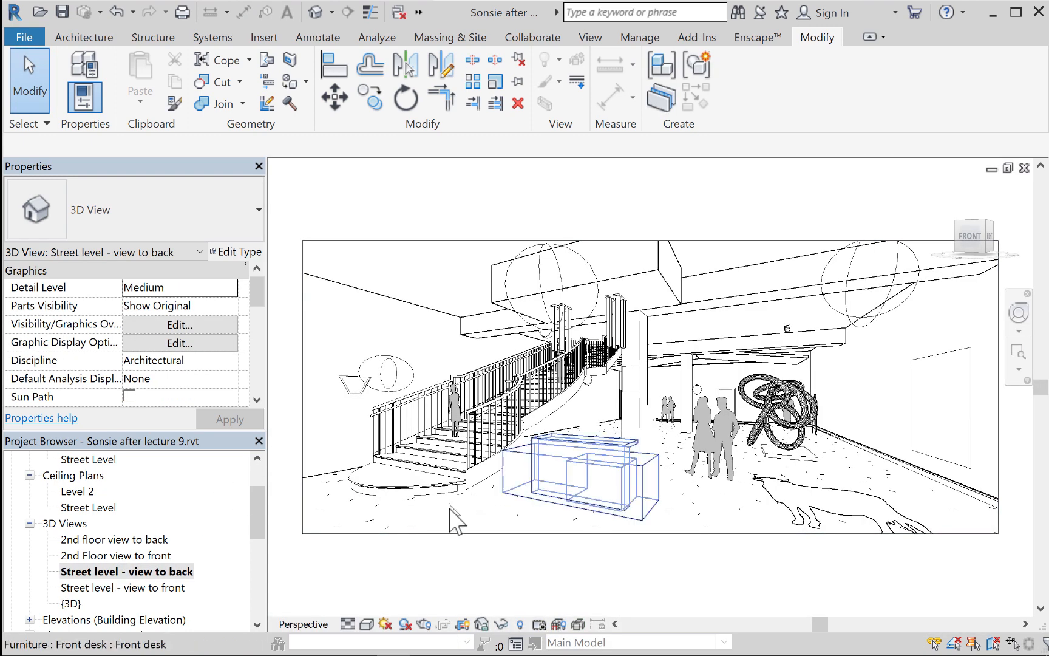
pyautogui.click(367, 625)
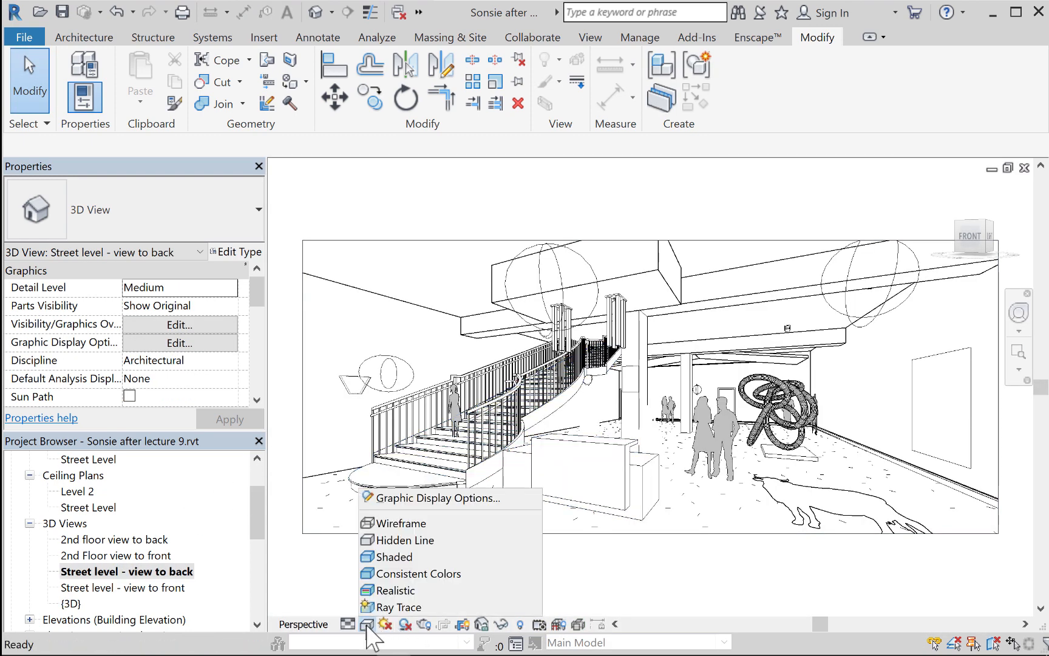
pyautogui.click(375, 557)
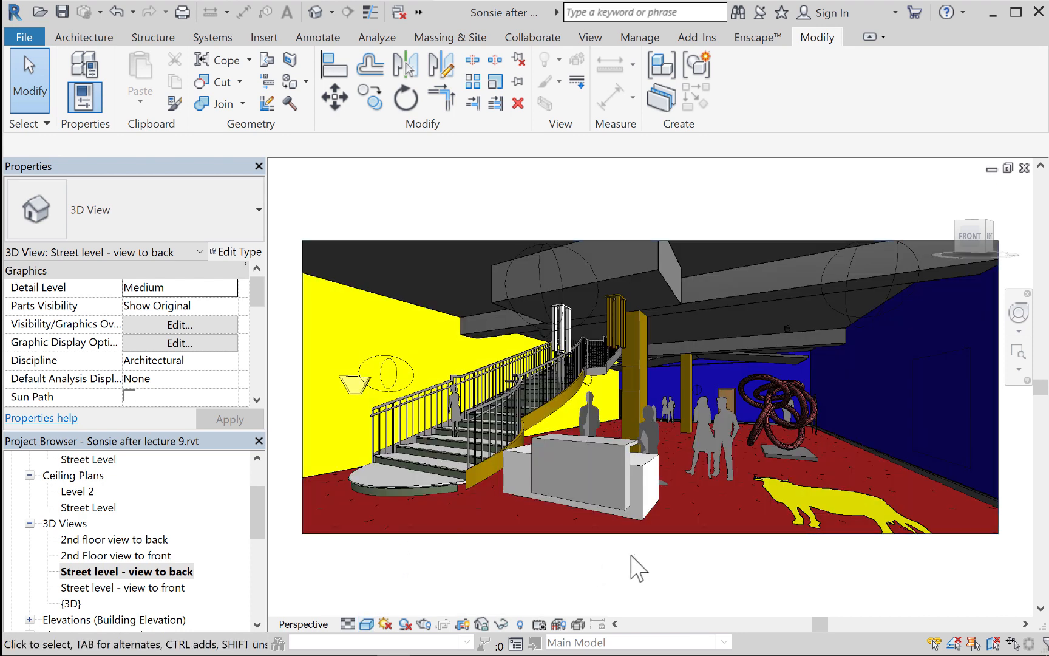
# Step: Render the entire lobby perspective, not just a region, with the Interior: Sun and Artificial lighting scheme, and close the rendering dialogs
pyautogui.scroll(4, 557, 340)
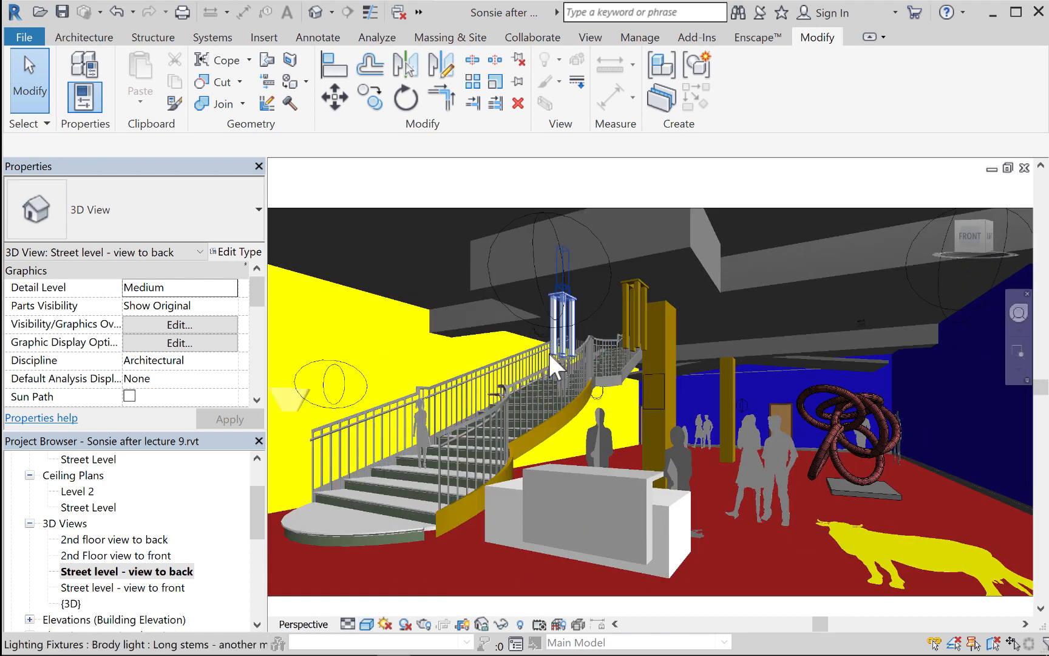
pyautogui.moveTo(557, 381); pyautogui.dragTo(574, 367, button='middle')
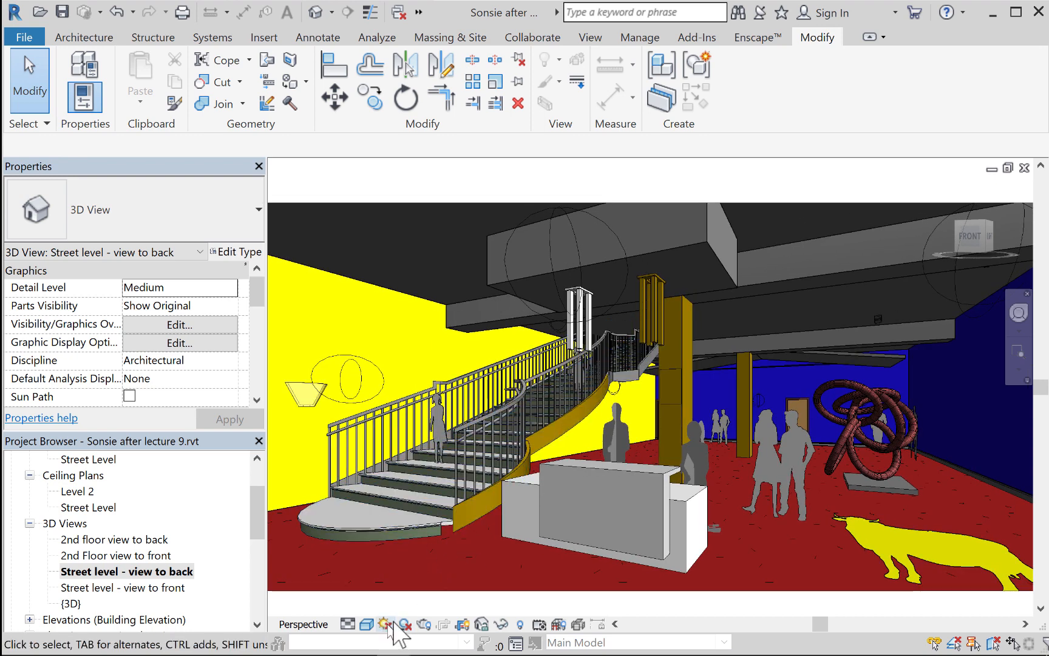
pyautogui.click(425, 623)
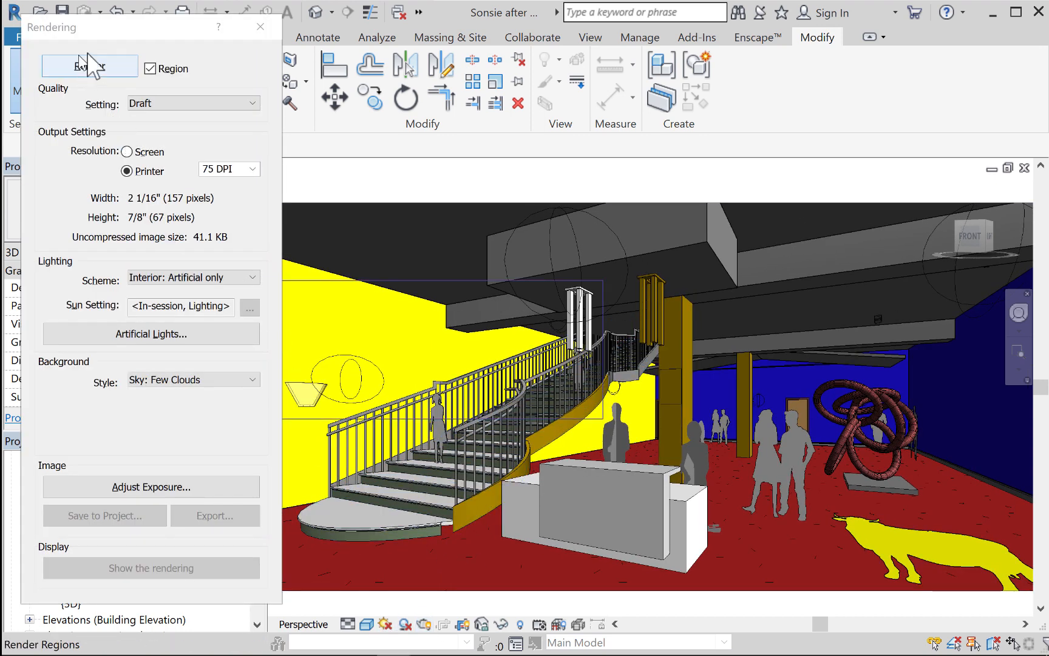
pyautogui.click(189, 279)
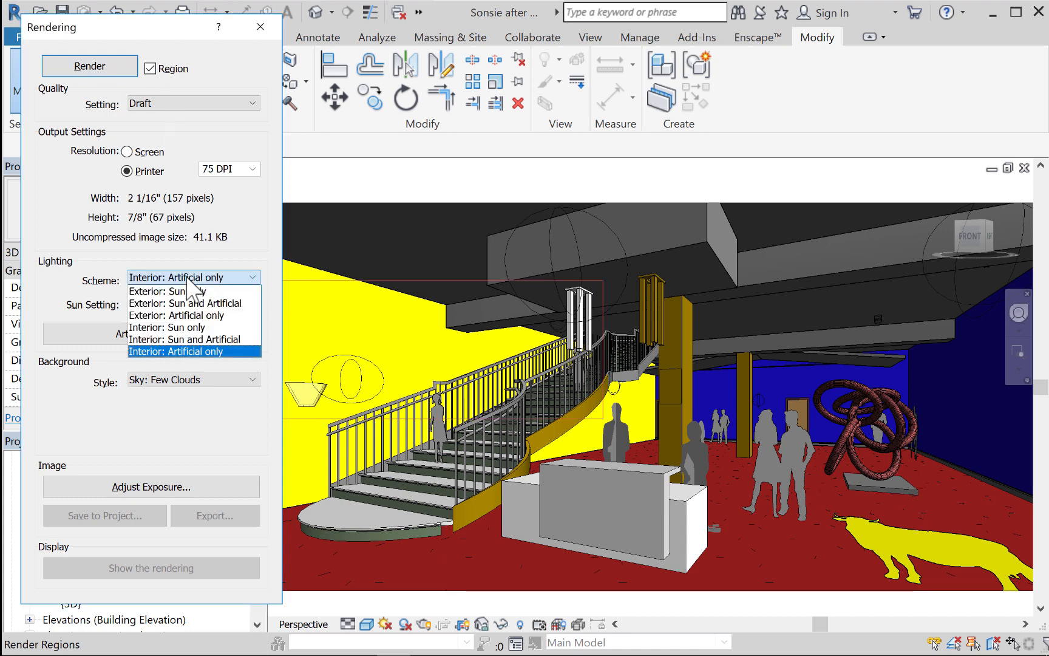
pyautogui.click(194, 340)
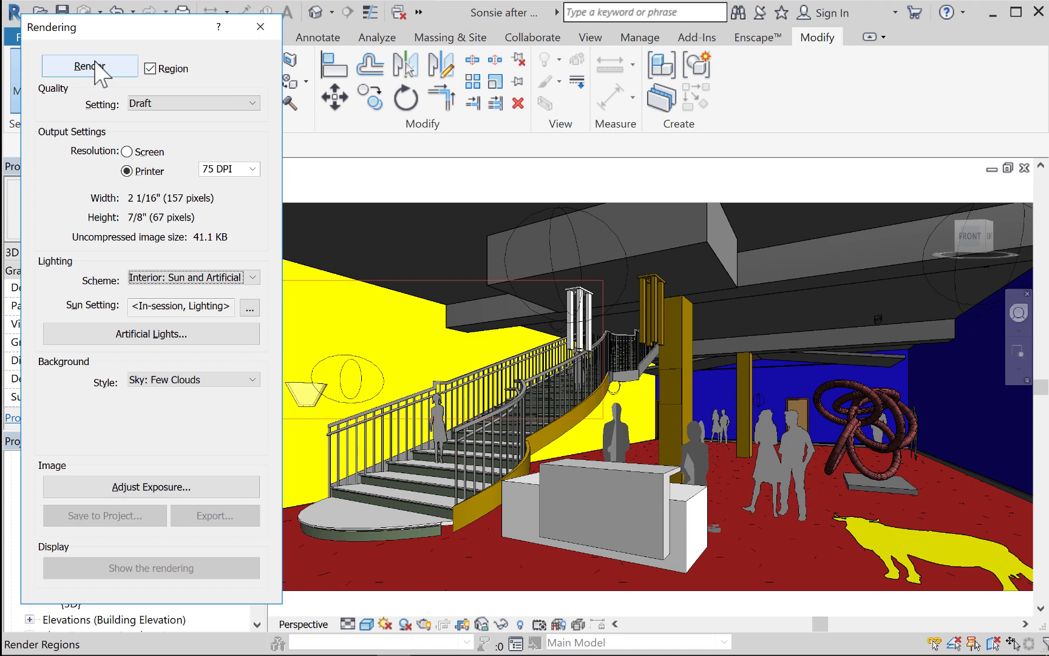
pyautogui.click(150, 68)
pyautogui.click(89, 65)
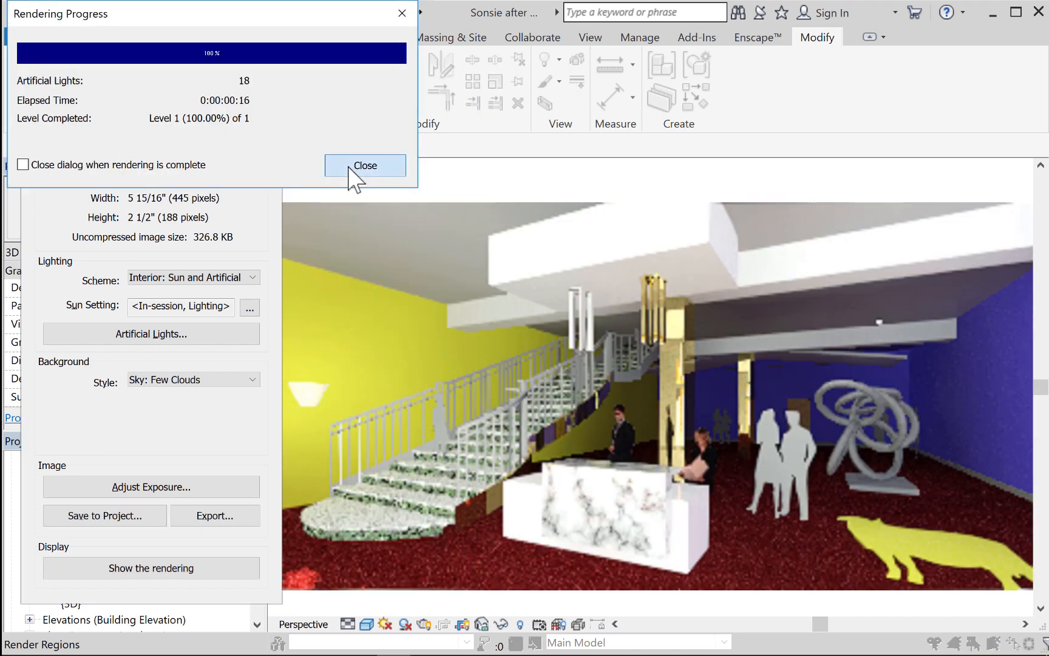
pyautogui.click(351, 170)
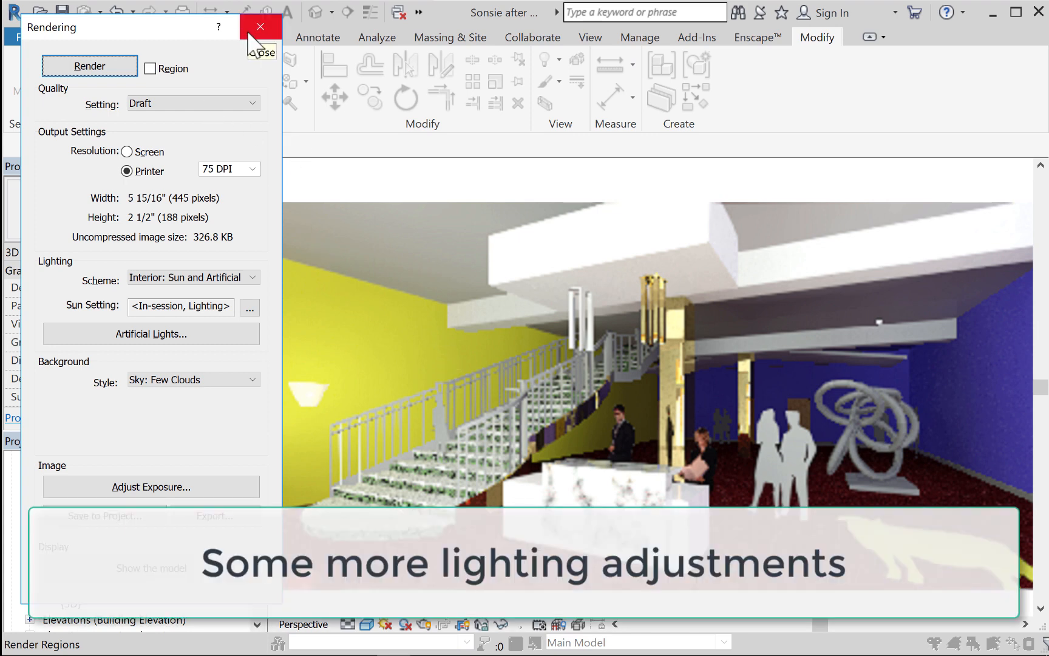
pyautogui.click(248, 33)
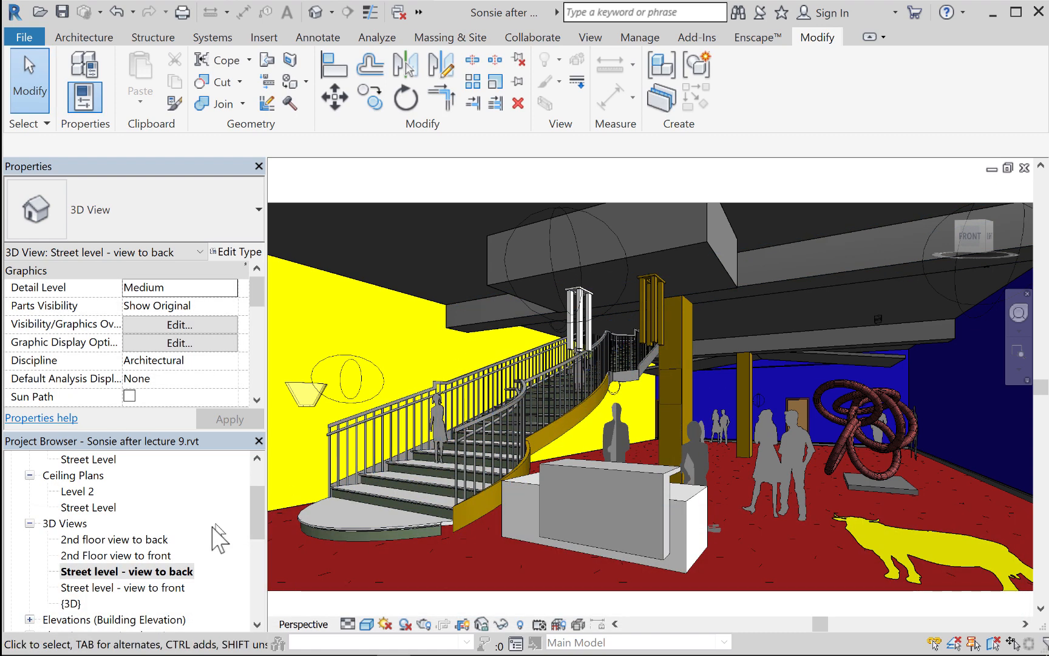
# Step: Open the Street Level ceiling plan and frame the lobby with its light fixtures
pyautogui.doubleClick(85, 508)
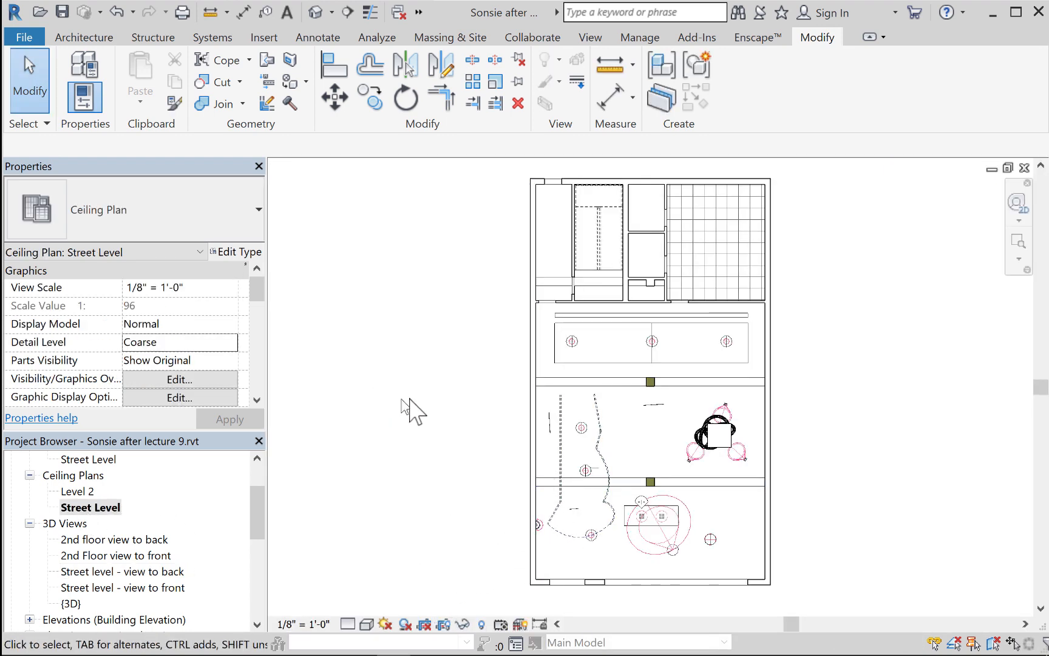
pyautogui.scroll(-3, 441, 410)
pyautogui.moveTo(442, 407); pyautogui.dragTo(443, 376, button='middle')
pyautogui.scroll(3, 430, 379)
pyautogui.scroll(2, 476, 389)
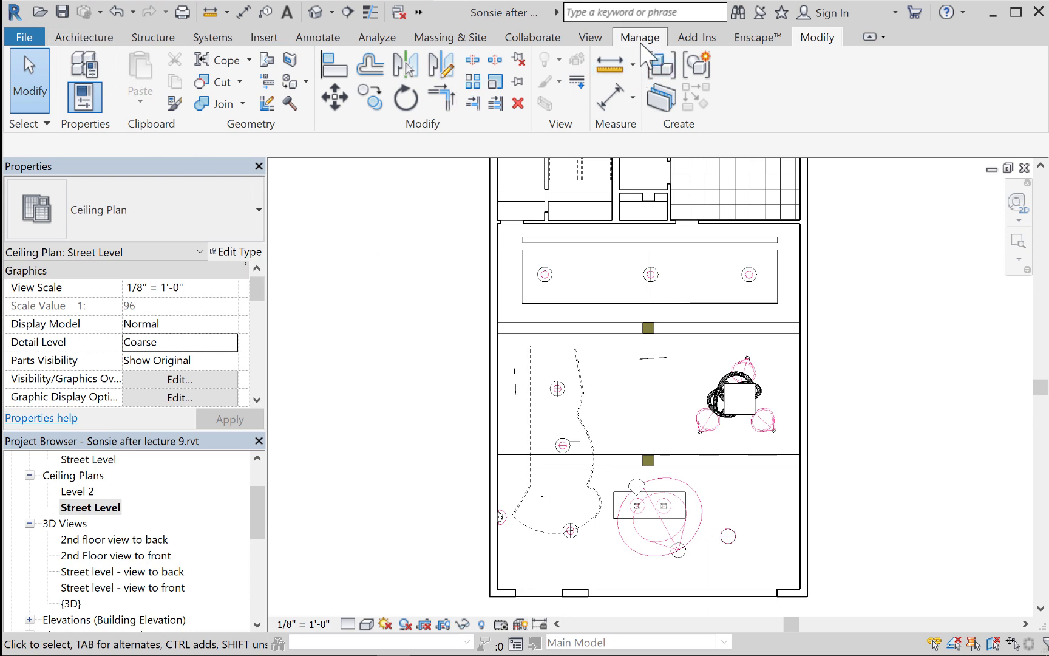
# Step: Browse the Internal folder of the Architectural lighting families, preview Studio Light.rfa, and leave without loading a family
pyautogui.click(264, 37)
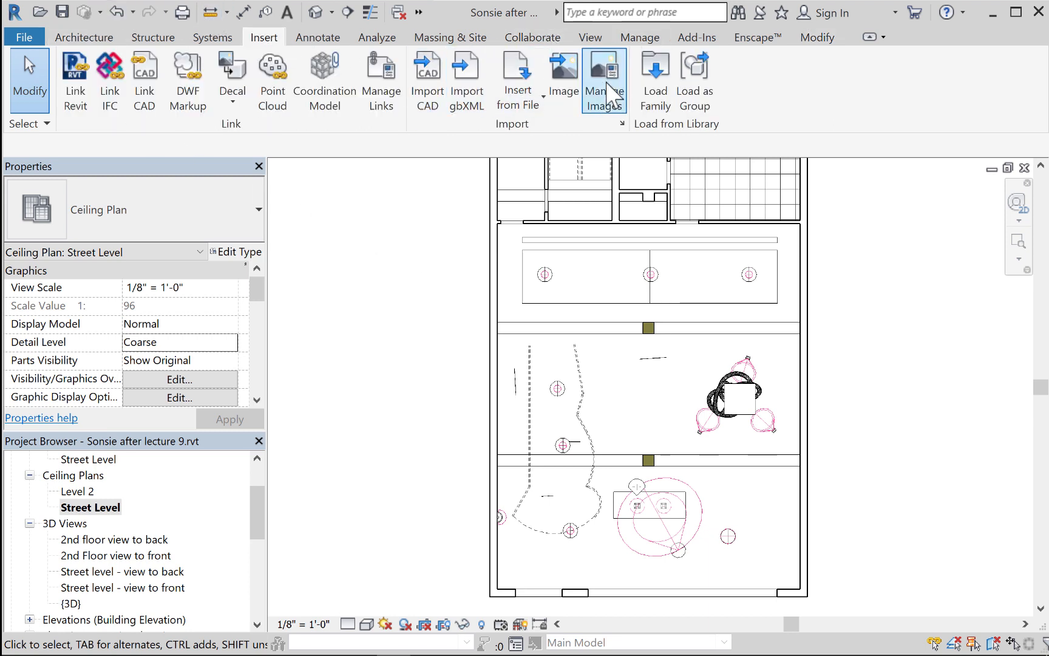
pyautogui.click(657, 91)
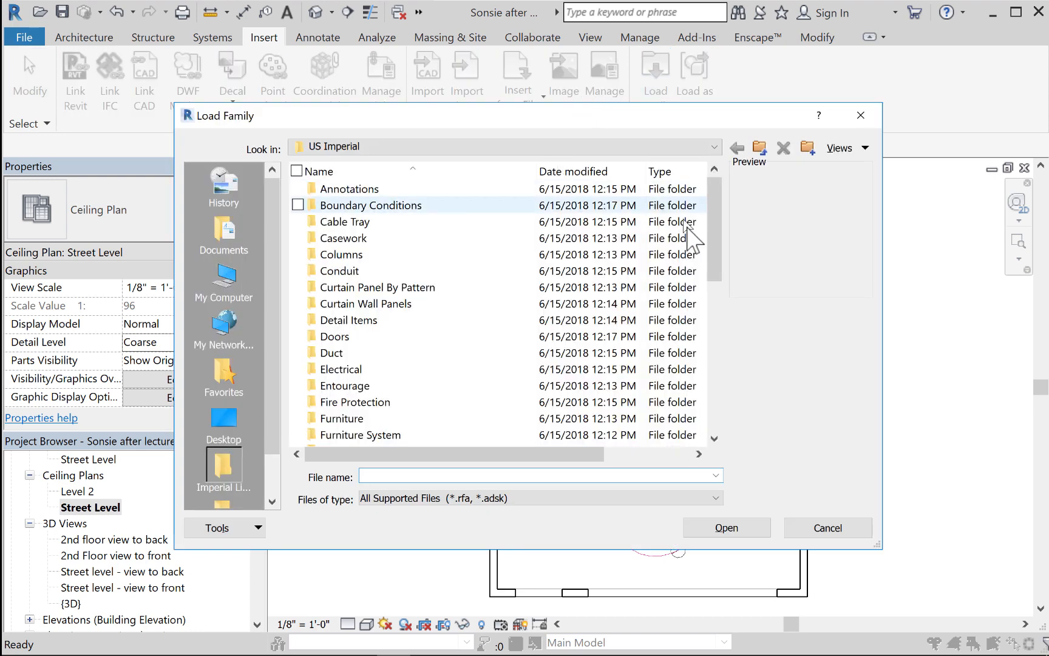
pyautogui.moveTo(714, 245); pyautogui.dragTo(718, 278)
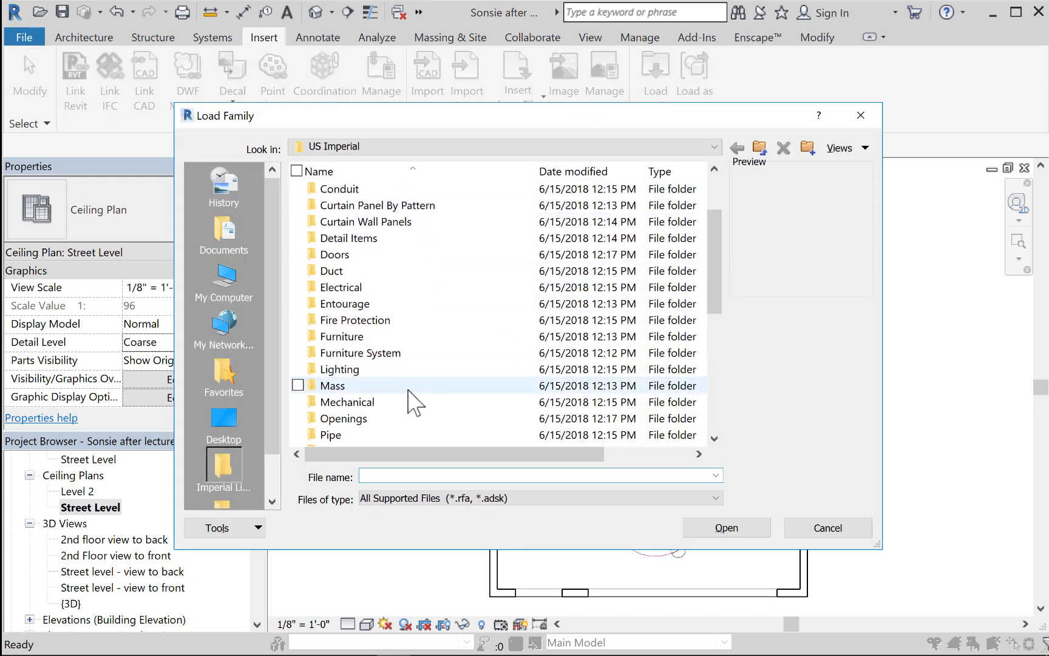
pyautogui.doubleClick(375, 370)
pyautogui.click(343, 188)
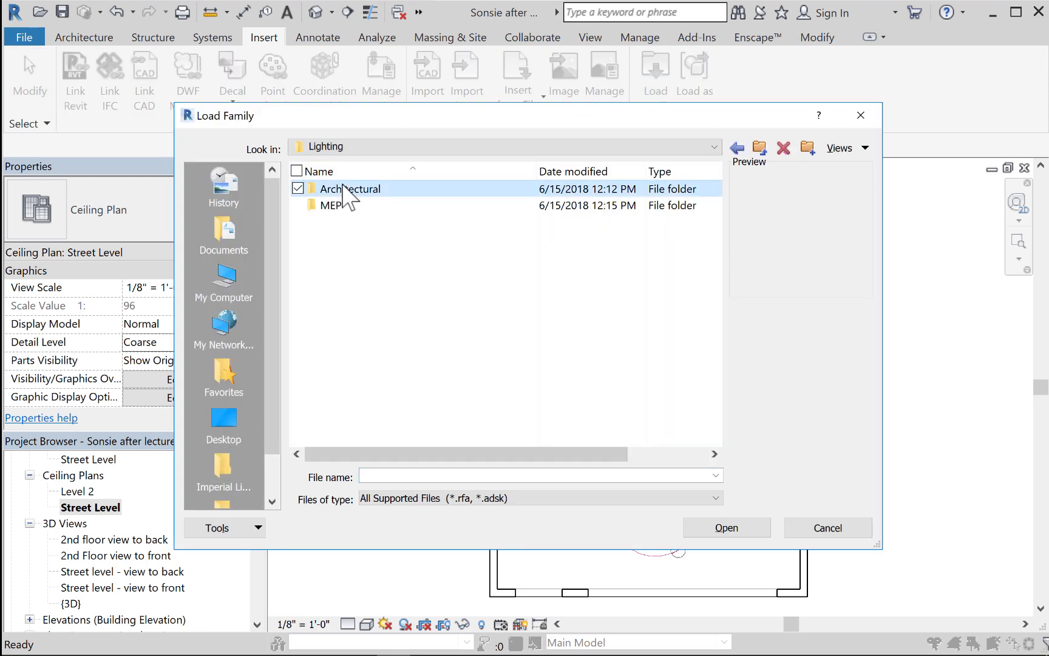
pyautogui.doubleClick(343, 188)
pyautogui.doubleClick(358, 206)
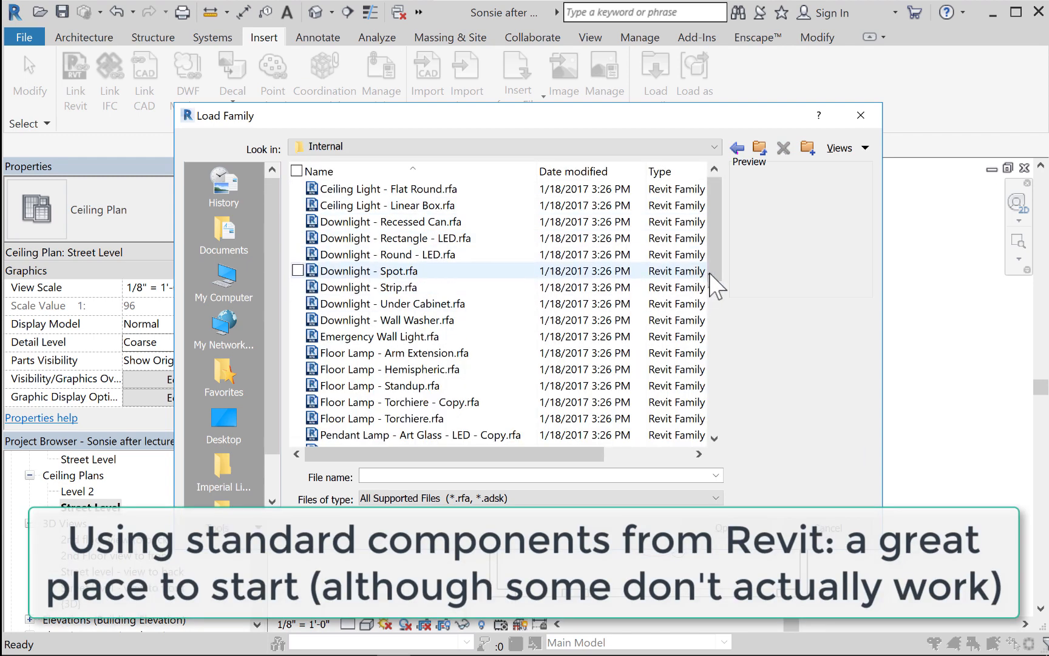
pyautogui.moveTo(722, 281); pyautogui.dragTo(747, 378)
pyautogui.click(365, 402)
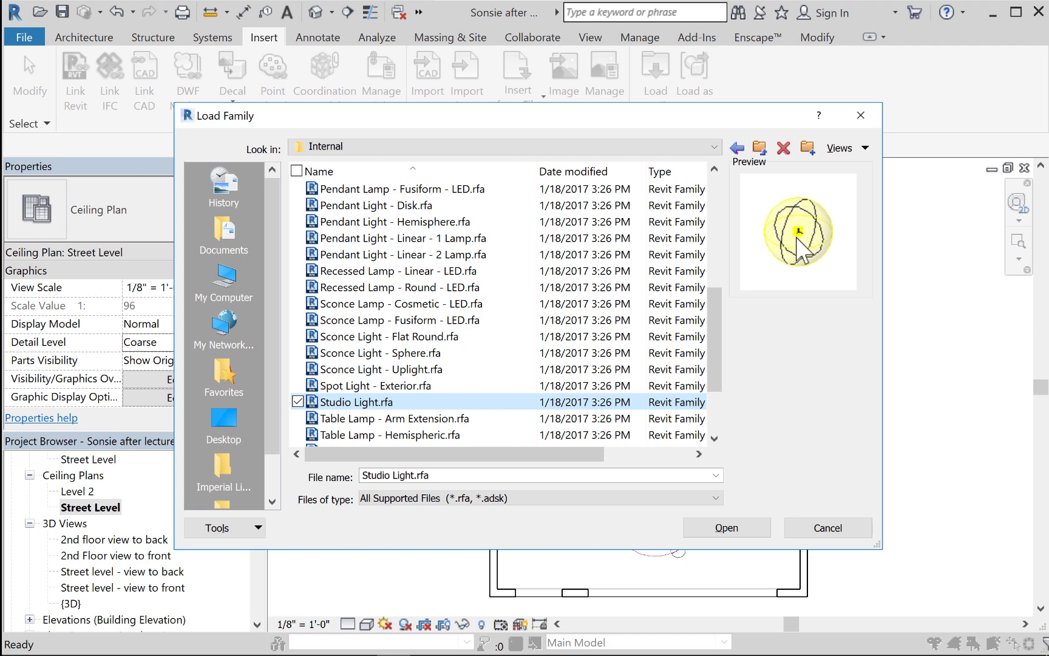
pyautogui.click(867, 523)
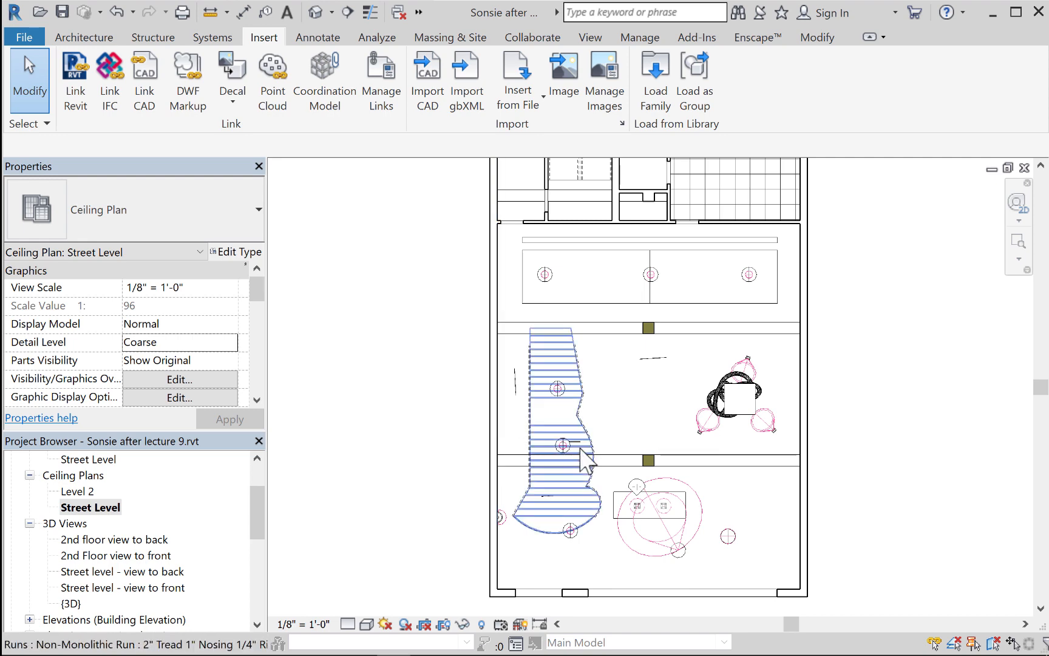
# Step: Select the Studio Omni Light at the foot of the curved stair and examine its type properties
pyautogui.scroll(1, 586, 460)
pyautogui.scroll(2, 586, 462)
pyautogui.moveTo(586, 461); pyautogui.dragTo(557, 353, button='middle')
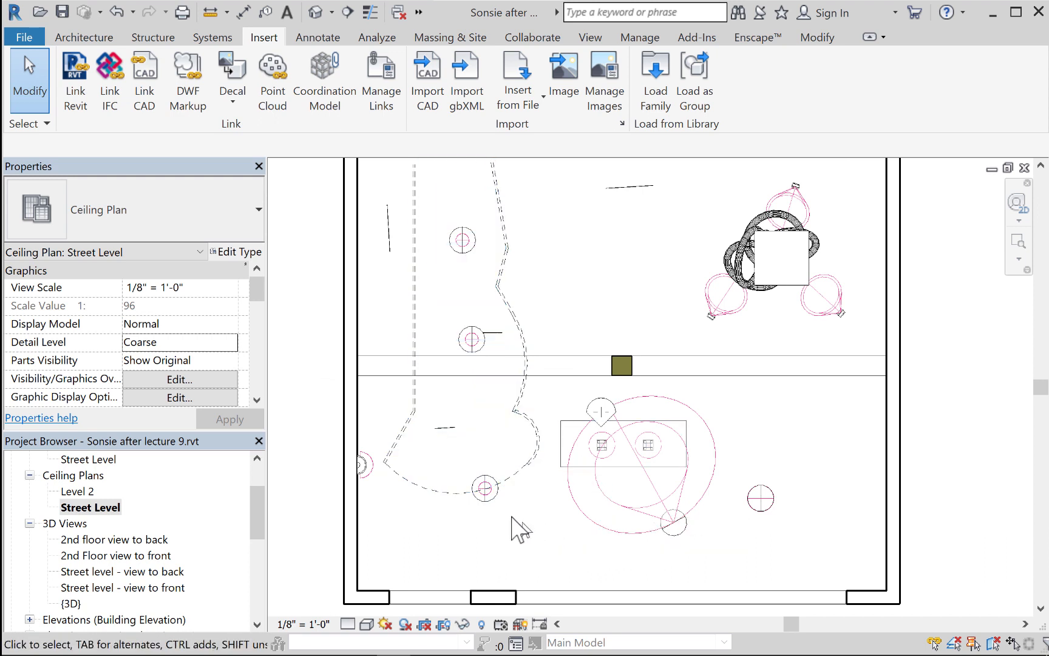
pyautogui.click(485, 490)
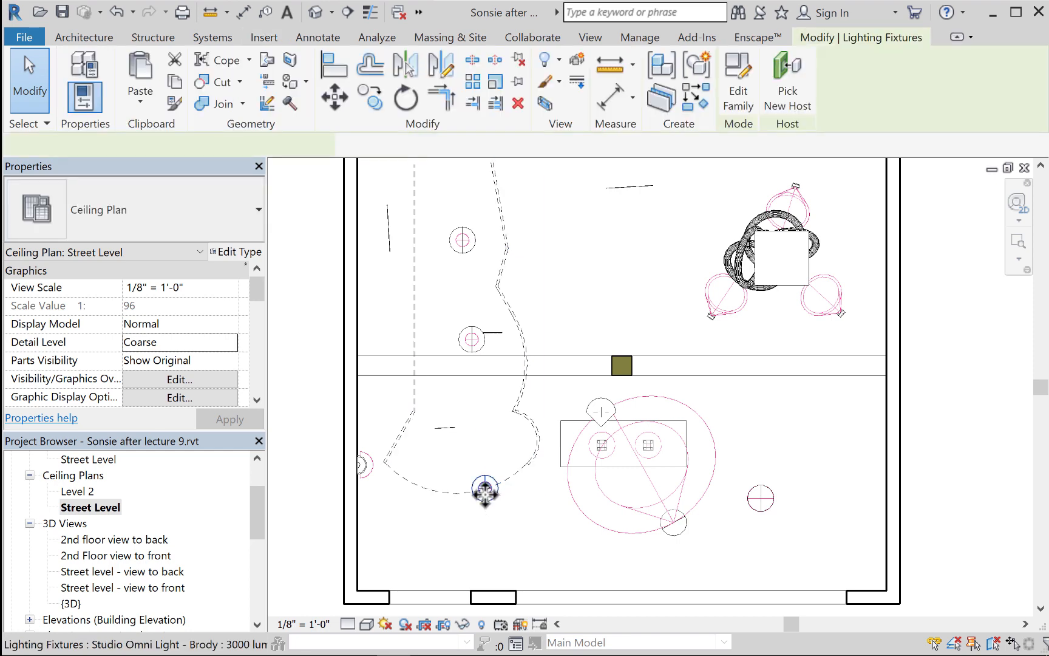
pyautogui.click(484, 498)
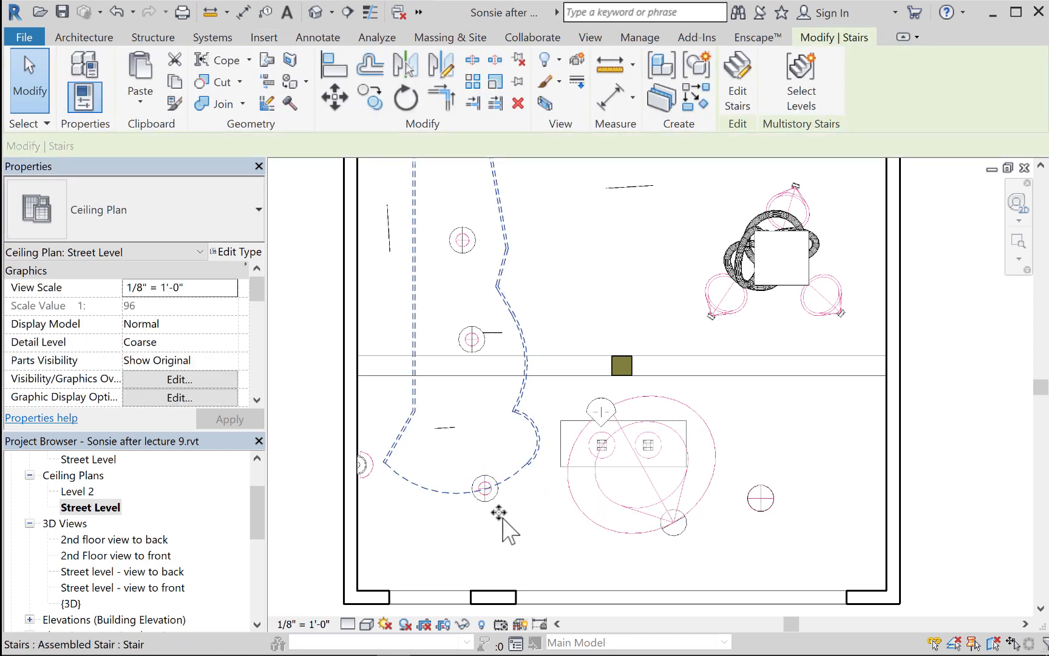
pyautogui.click(498, 513)
pyautogui.click(490, 499)
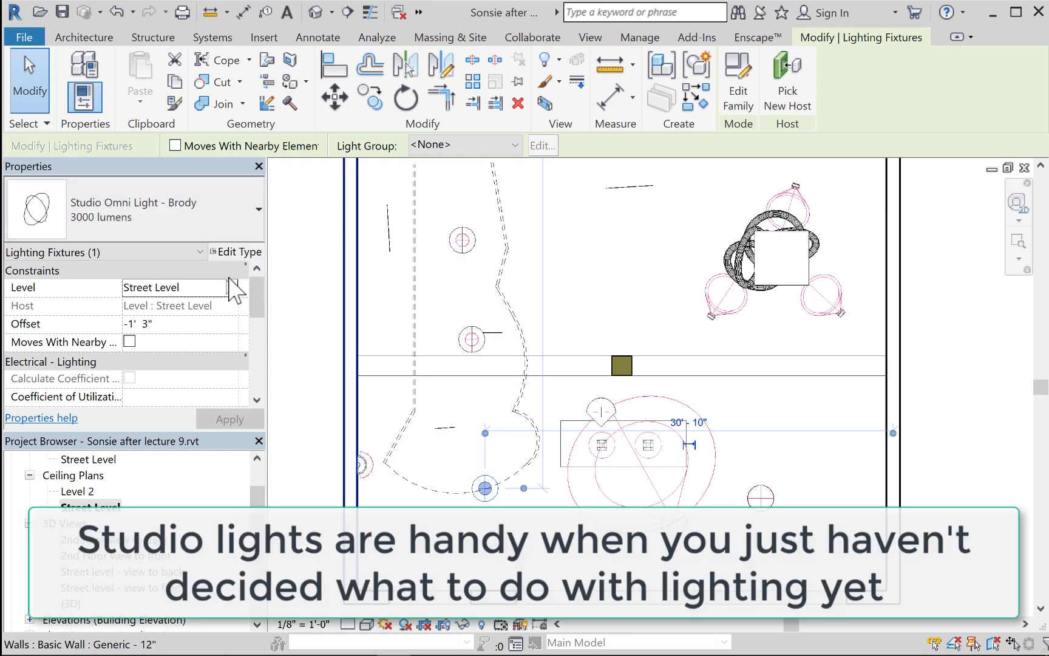
pyautogui.click(250, 253)
pyautogui.moveTo(471, 30); pyautogui.dragTo(274, 35)
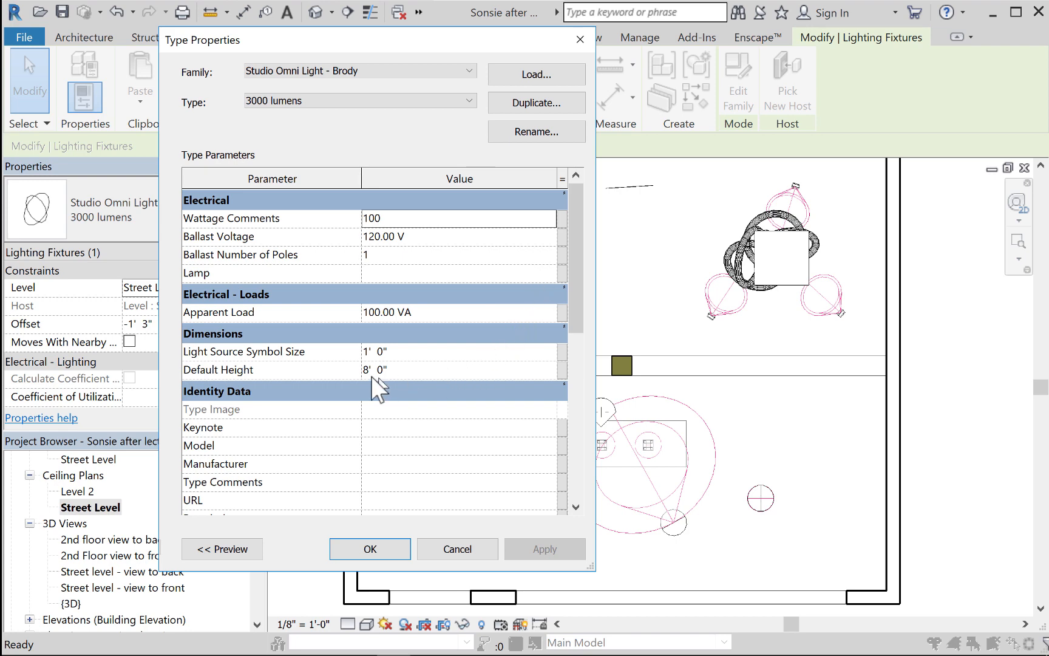
pyautogui.scroll(-5, 451, 276)
pyautogui.scroll(5, 569, 303)
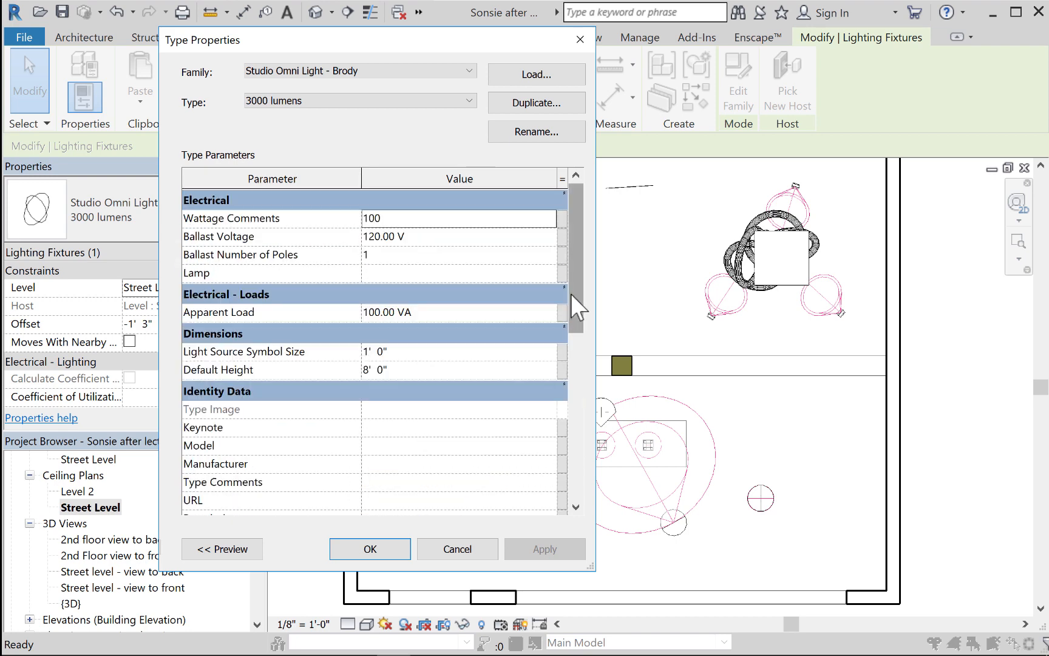
# Step: Try the 750 lumens and 3000 lumens types for the omni light, and cancel the type changes
pyautogui.click(386, 102)
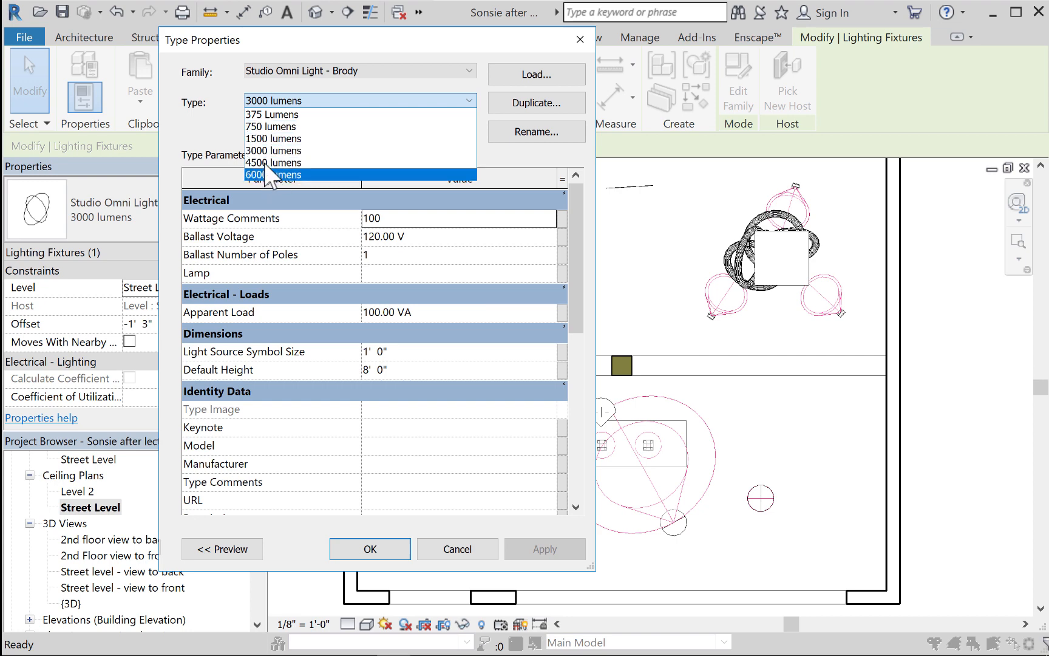
pyautogui.click(350, 128)
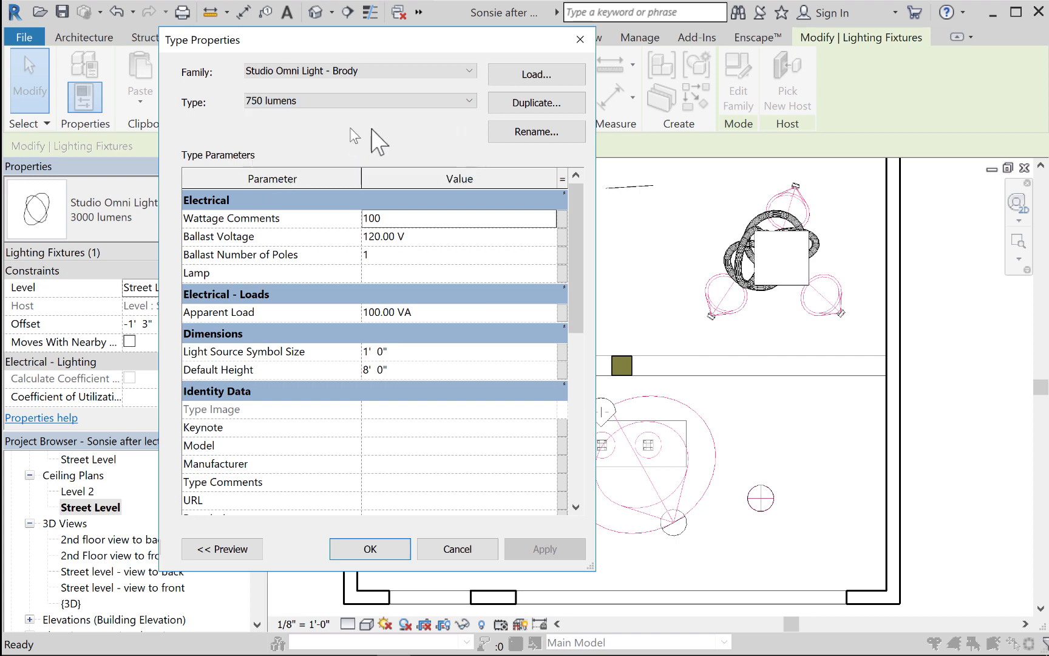
pyautogui.click(338, 102)
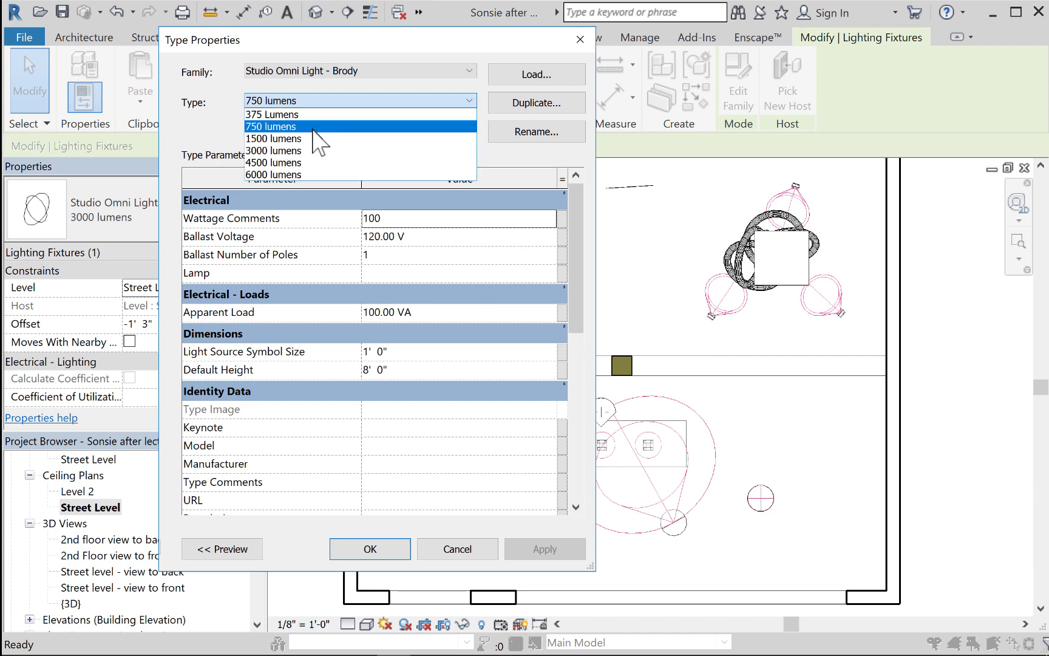
pyautogui.click(303, 151)
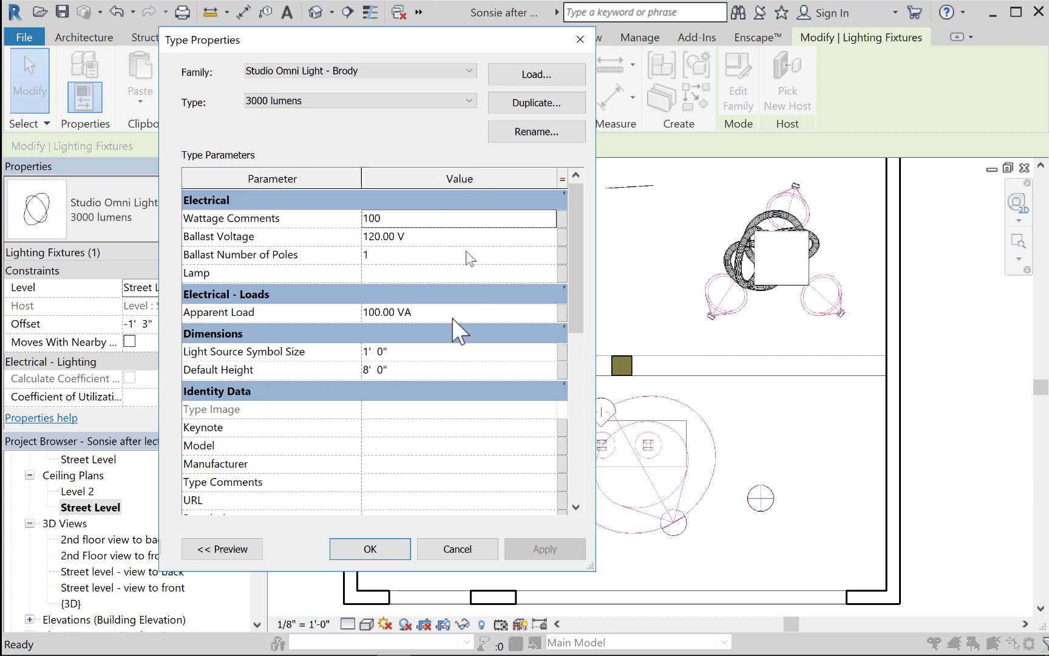
pyautogui.click(457, 549)
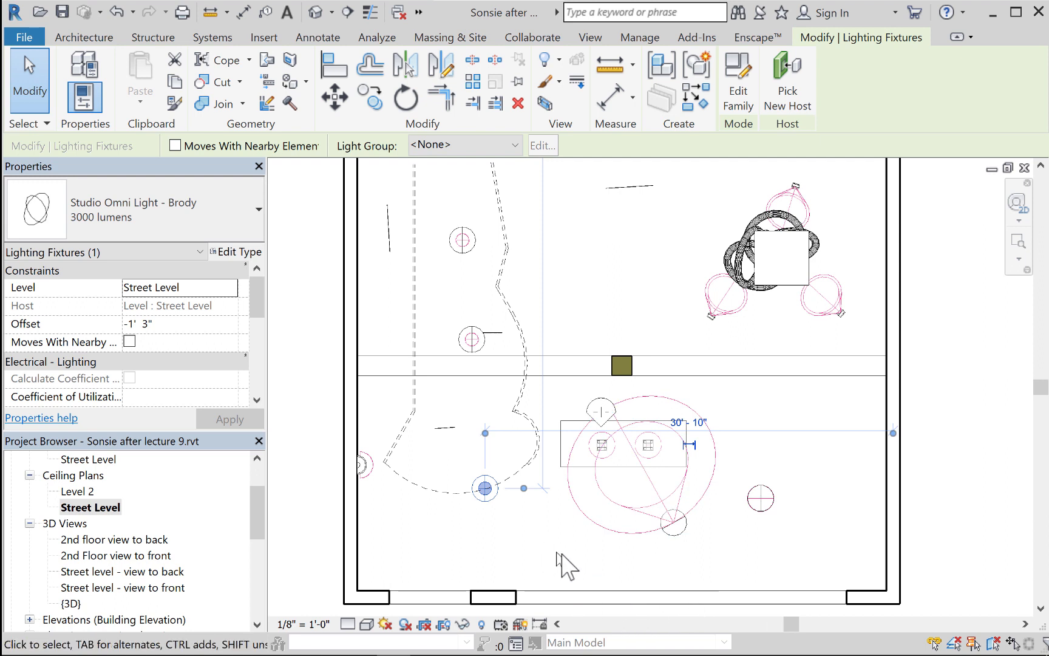
# Step: Change the Studio Spot Light aimed at the front desk to the type 10 deg. spot @ 60 deg. from ceiling
pyautogui.click(675, 553)
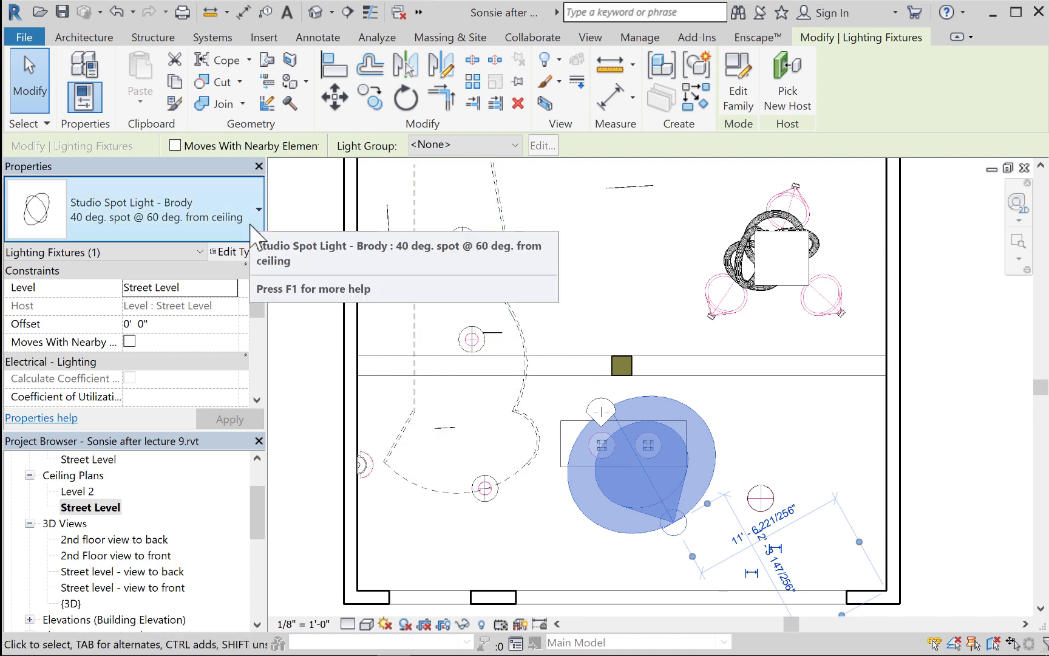
pyautogui.click(234, 251)
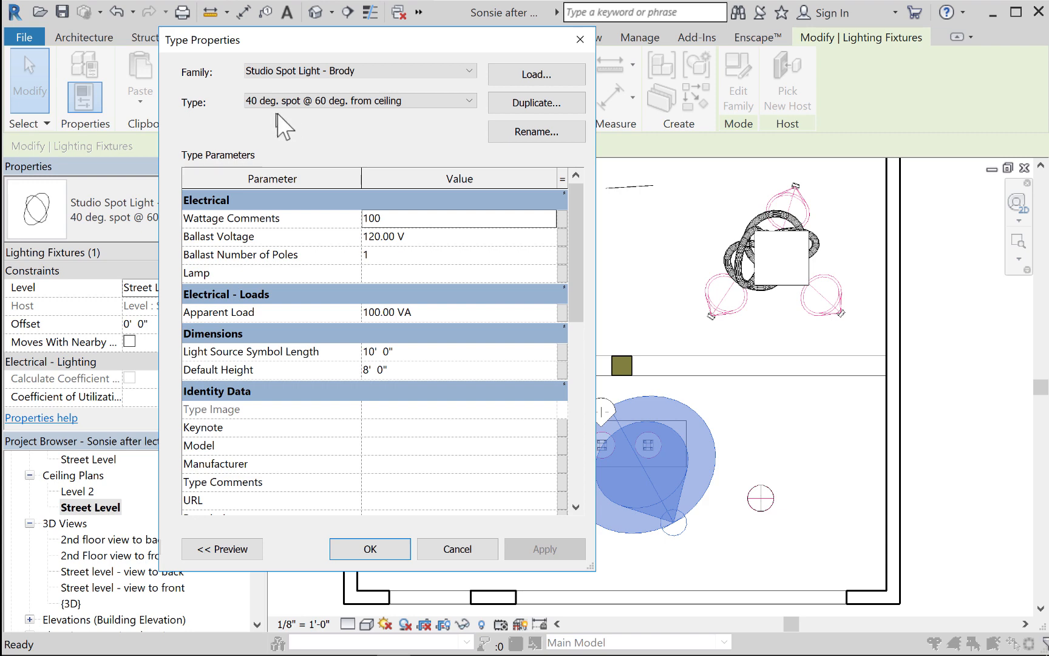
pyautogui.click(470, 102)
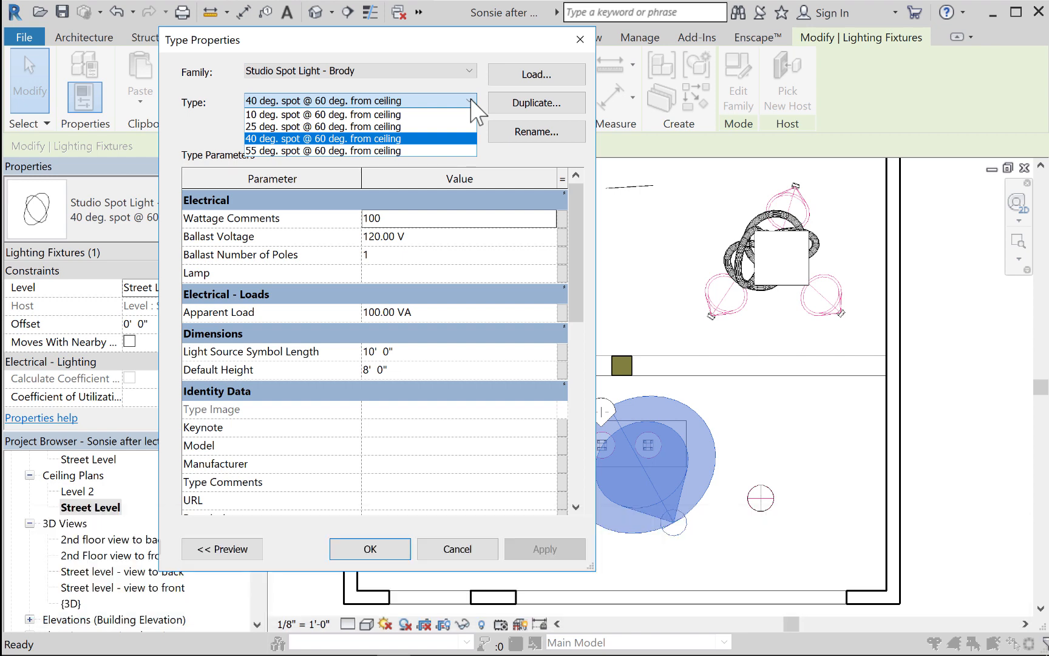
pyautogui.click(345, 115)
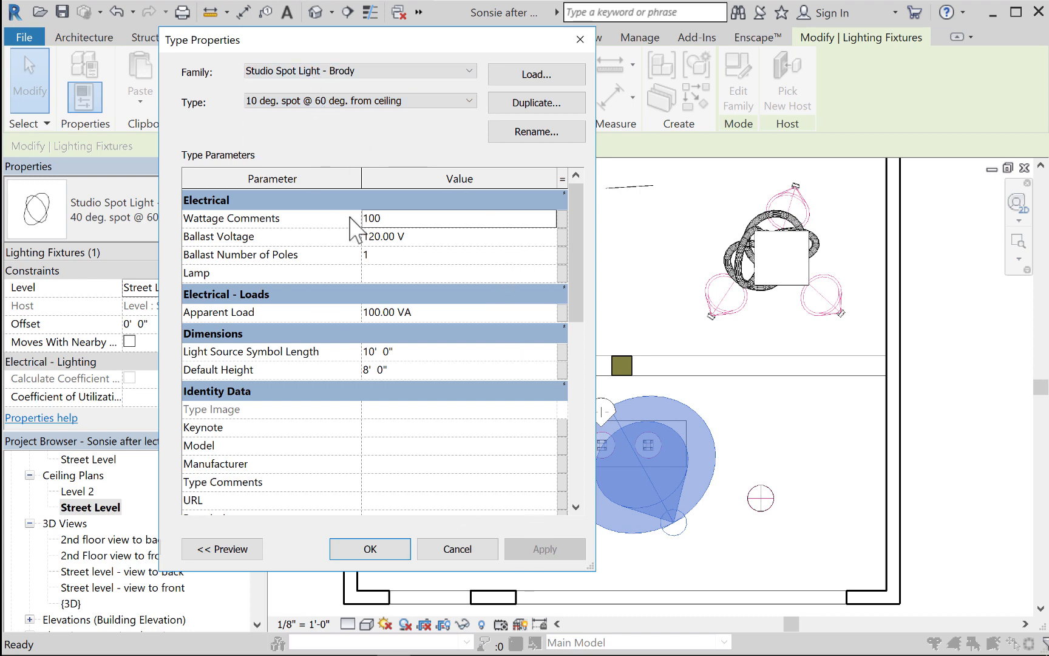
pyautogui.click(398, 550)
pyautogui.press('Escape')
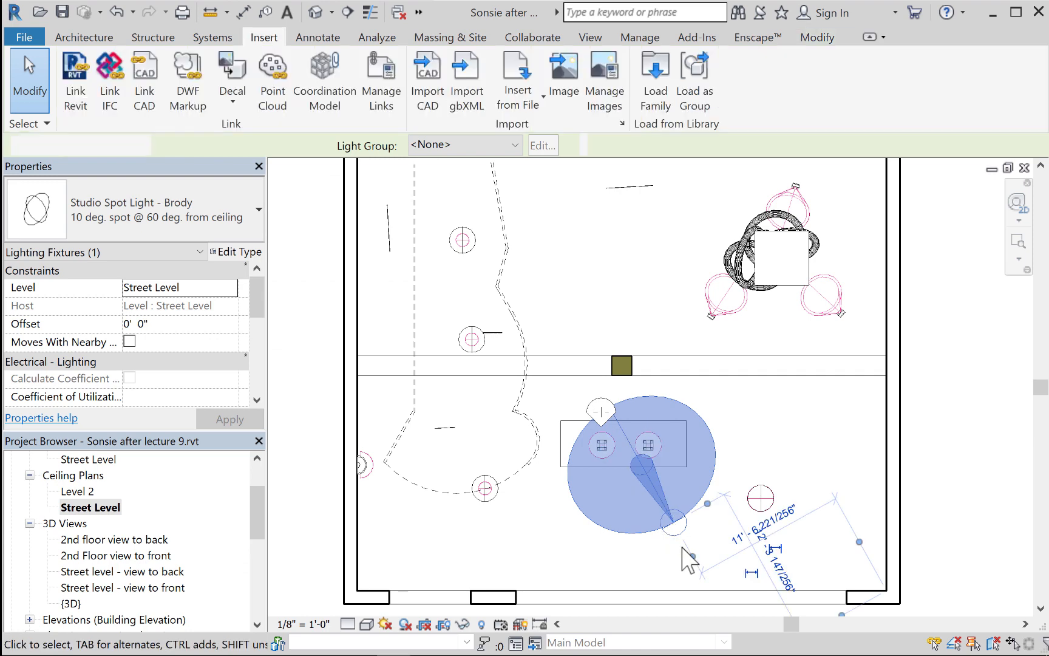
# Step: Change the Studio Spot Light aimed at the front desk to the type 40 deg. spot @ 60 deg. from ceiling
pyautogui.click(672, 523)
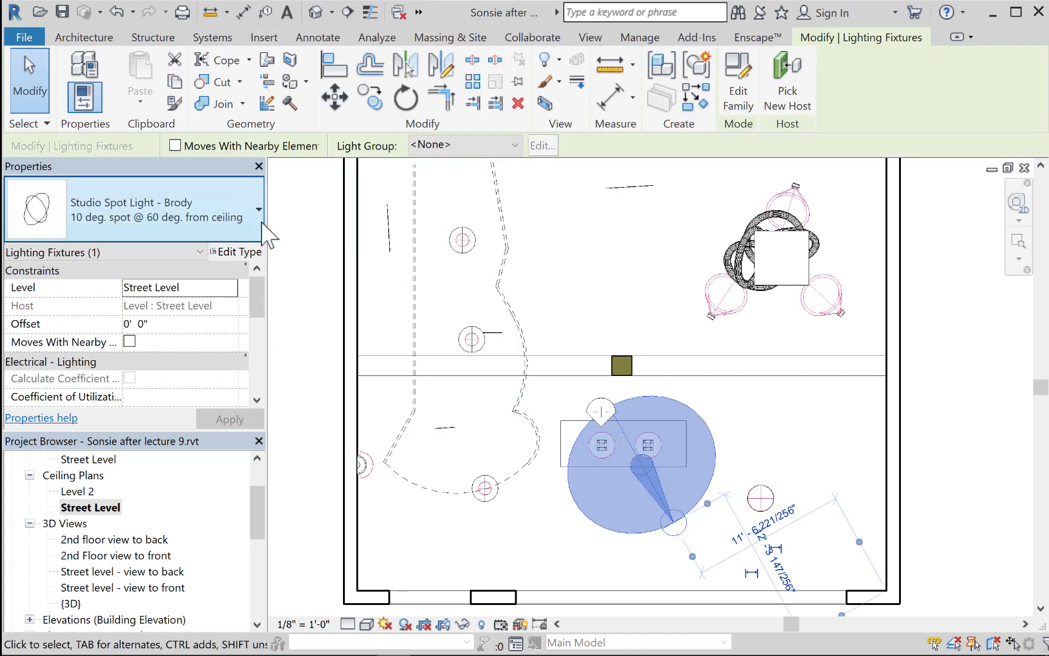
pyautogui.click(227, 220)
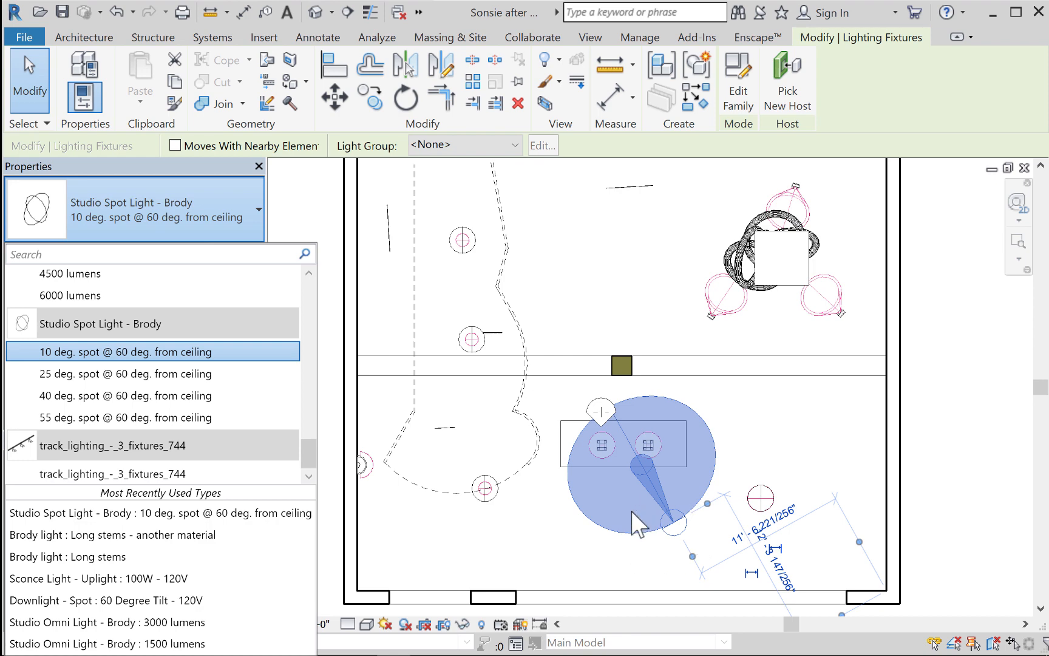
pyautogui.click(256, 209)
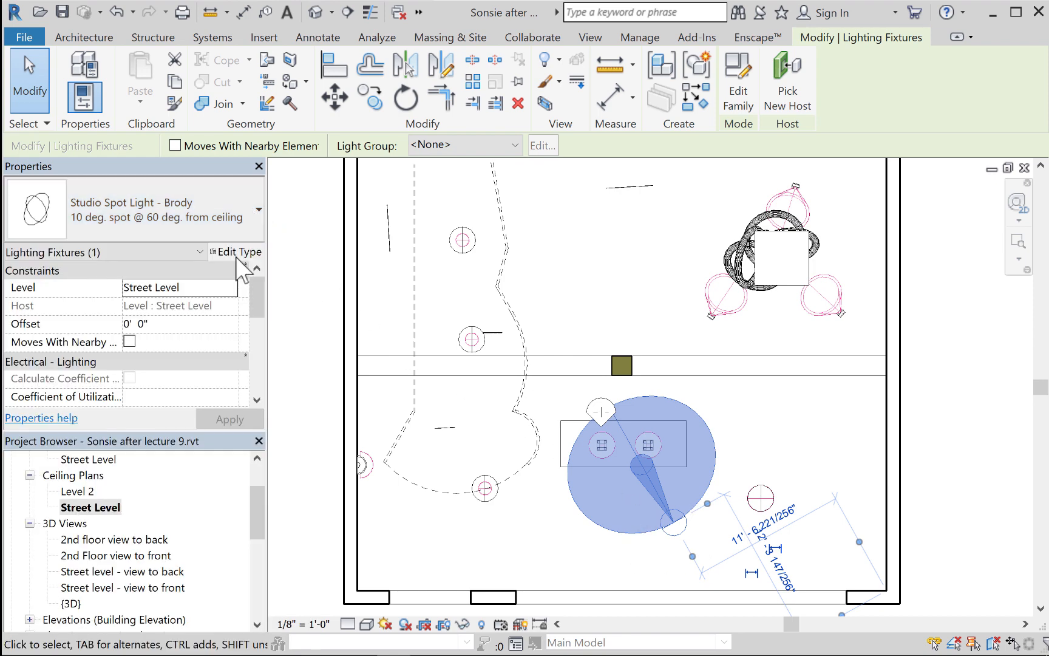
pyautogui.click(243, 212)
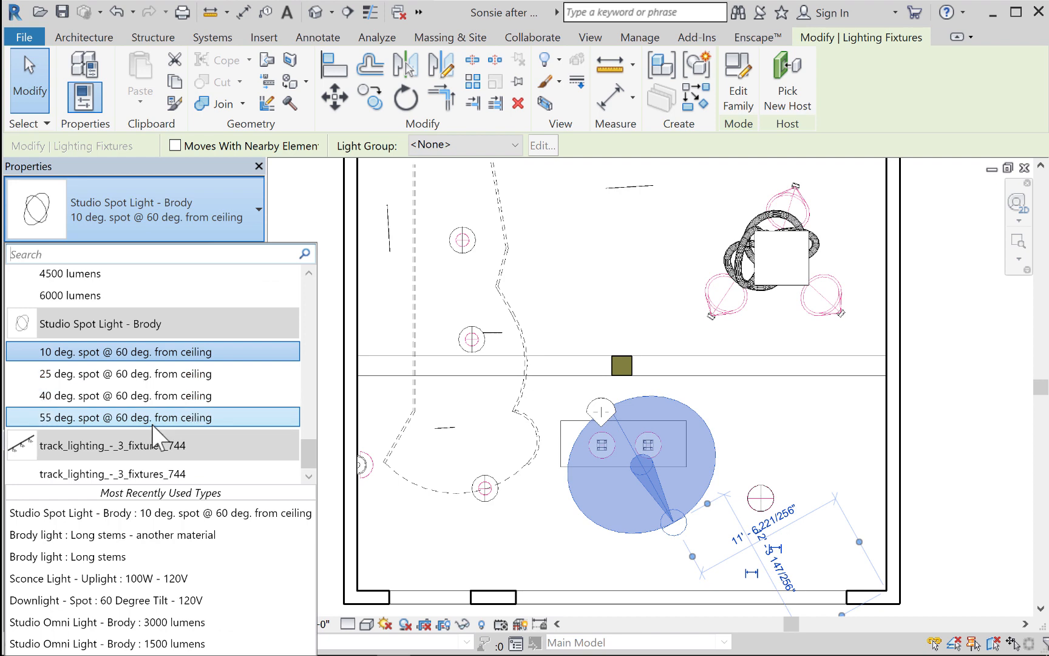
pyautogui.click(144, 400)
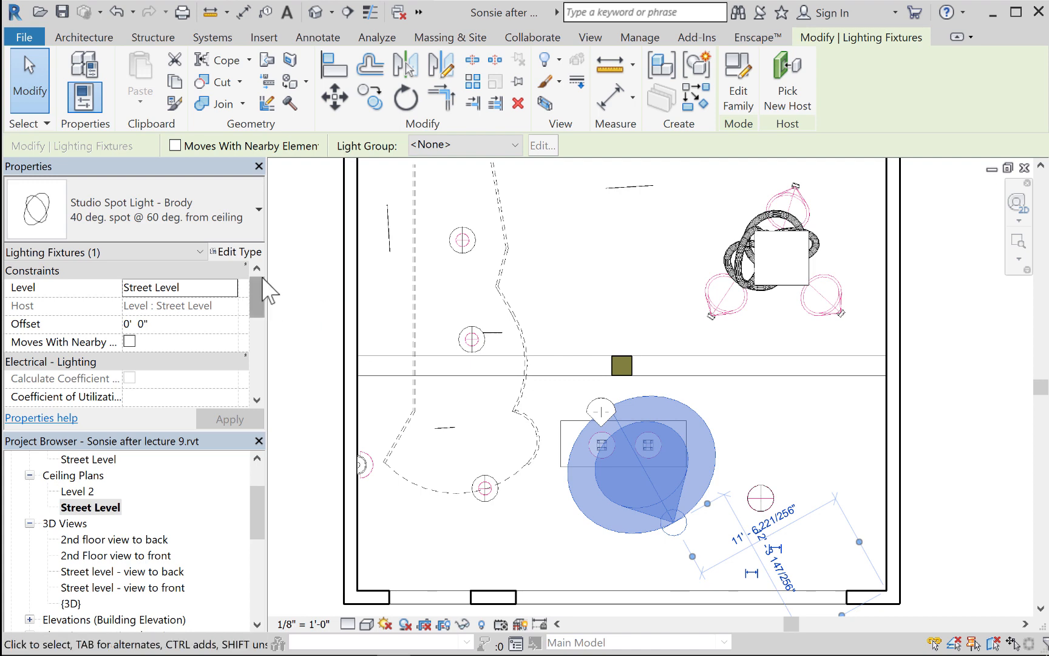
pyautogui.click(597, 280)
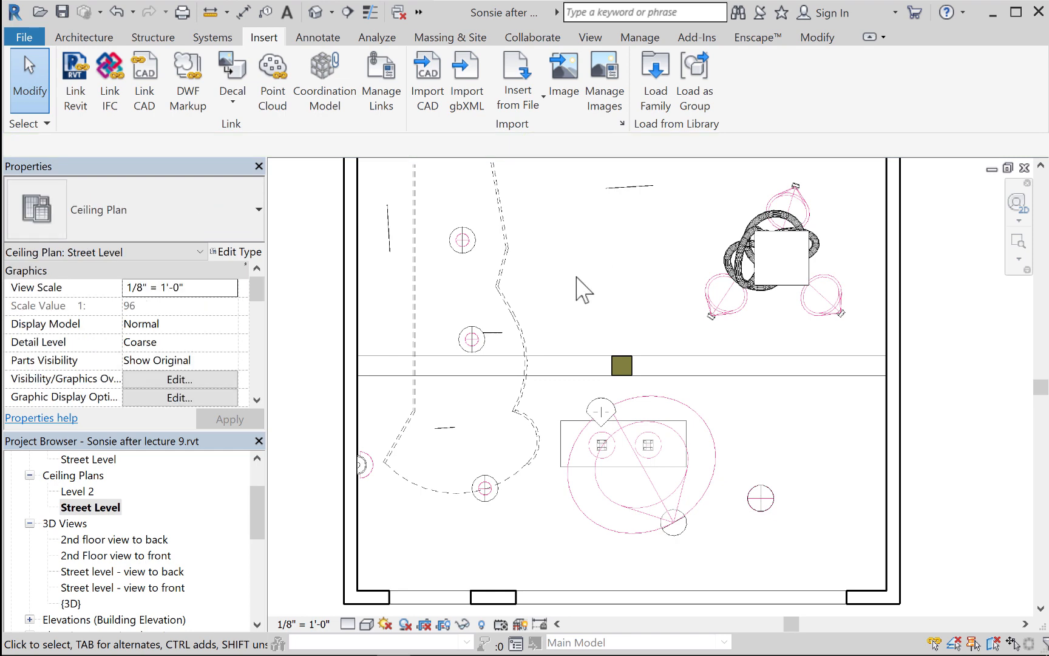
# Step: Examine the spot light at the front desk and the tilted Downlight - Spot fixture southeast of the interlaced rings
pyautogui.click(612, 538)
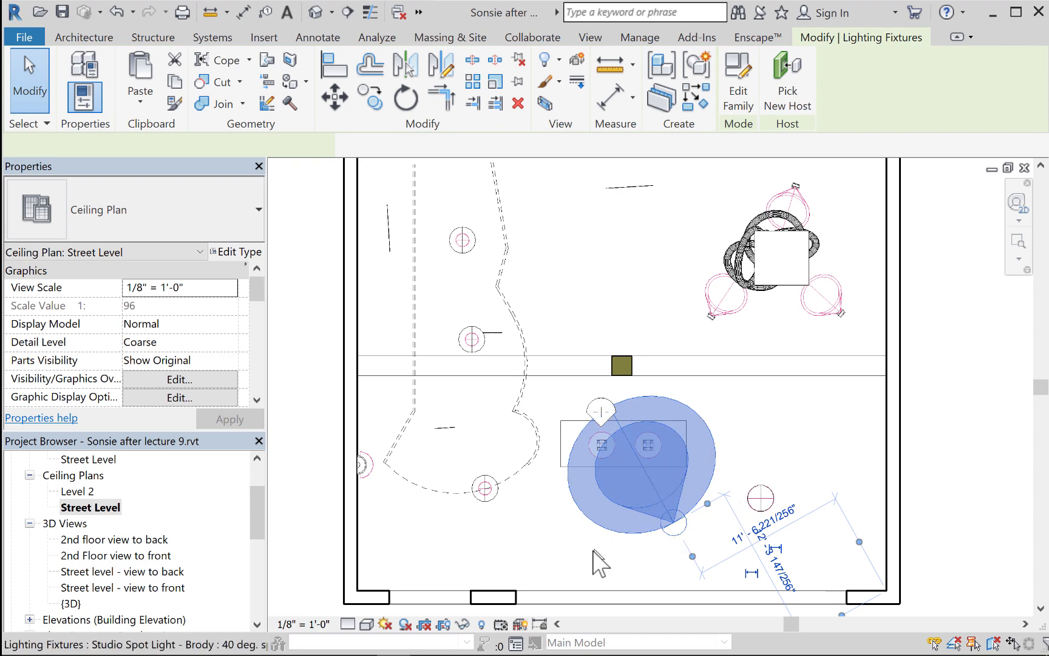
pyautogui.click(600, 564)
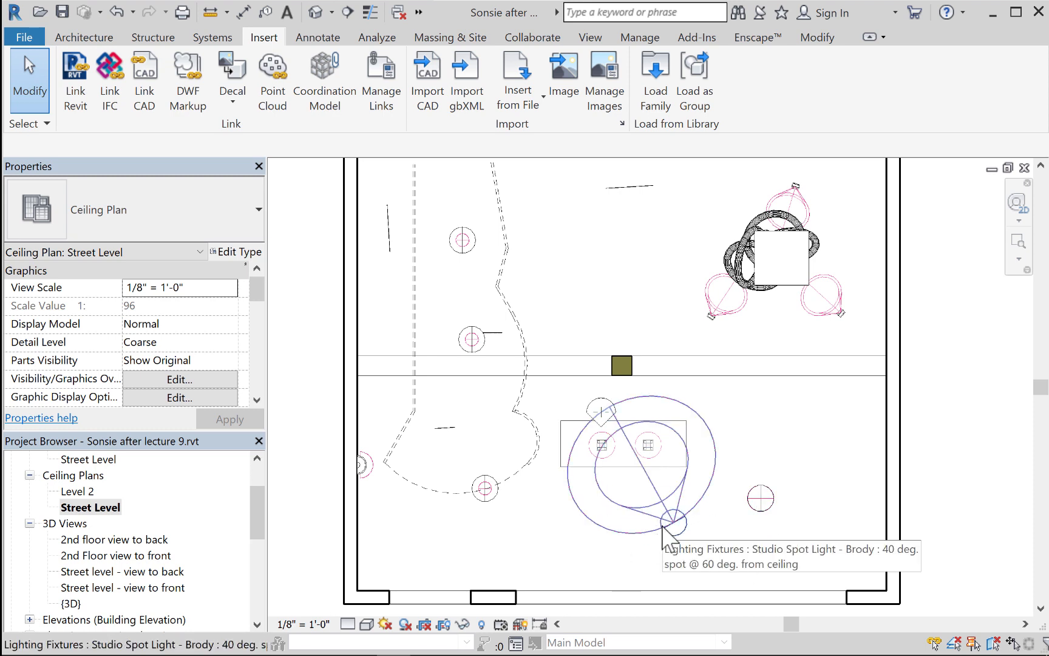
pyautogui.scroll(1, 835, 328)
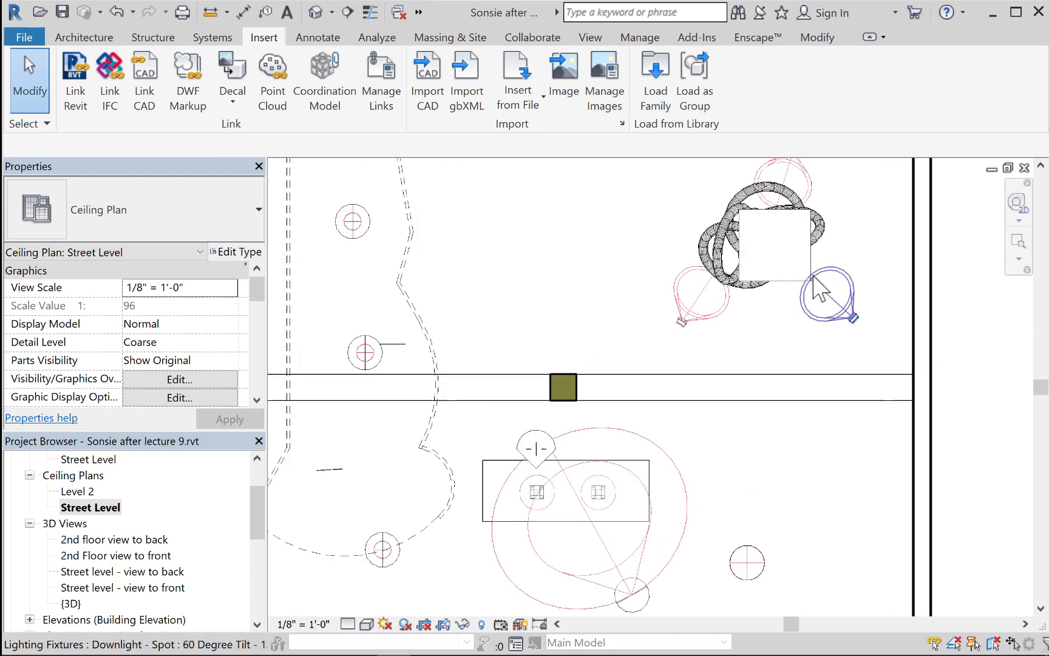
pyautogui.click(838, 320)
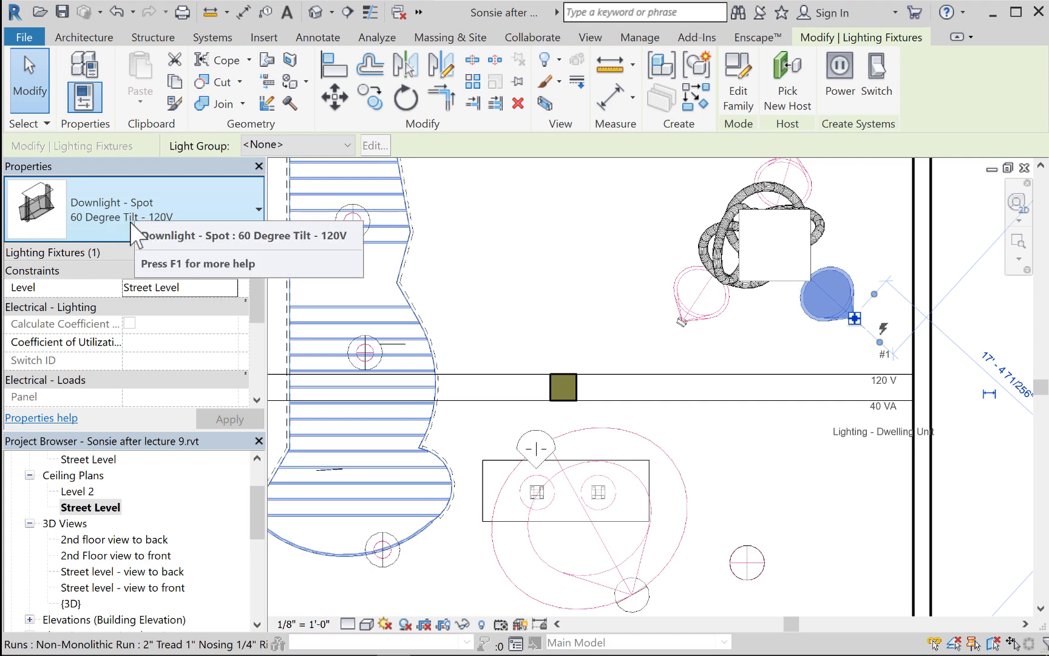
pyautogui.scroll(-2, 437, 379)
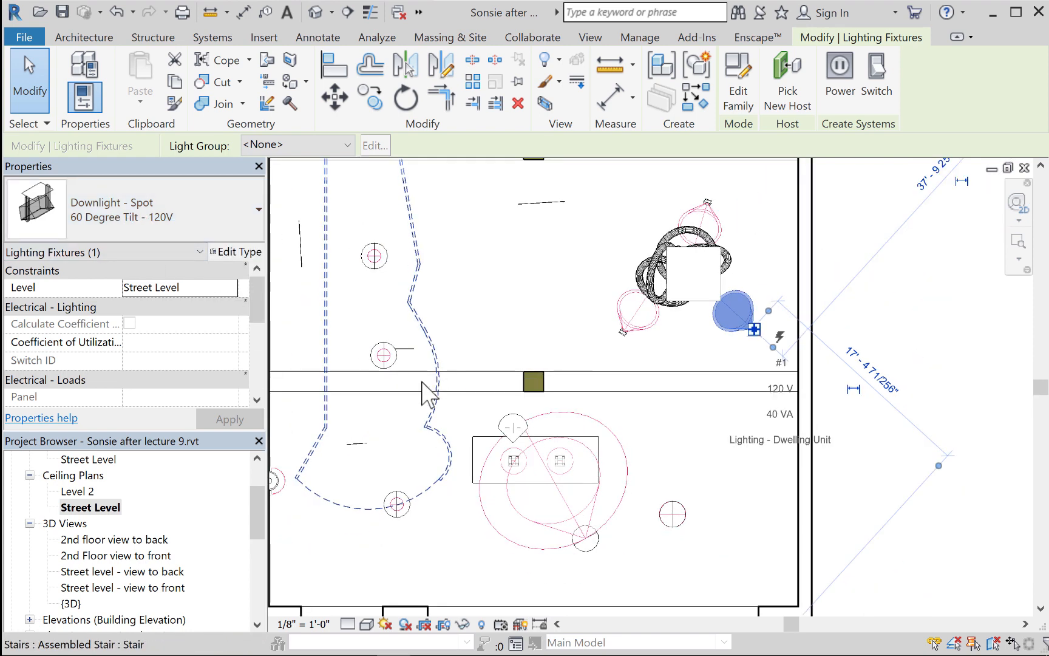
pyautogui.scroll(-1, 429, 389)
pyautogui.scroll(1, 452, 371)
pyautogui.moveTo(472, 383); pyautogui.dragTo(523, 352, button='middle')
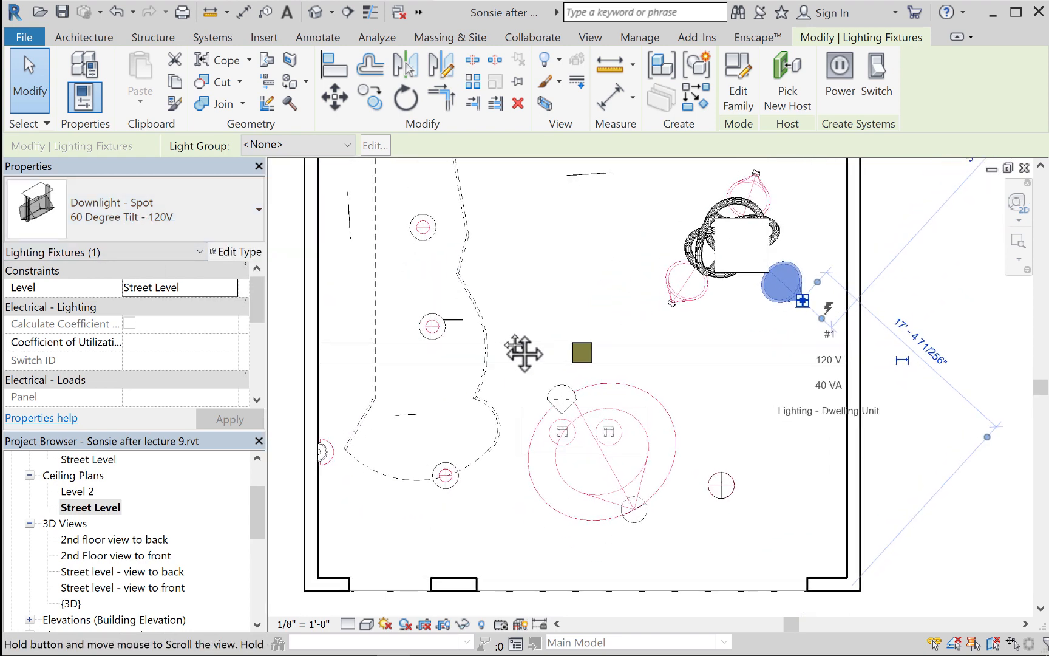
pyautogui.click(557, 245)
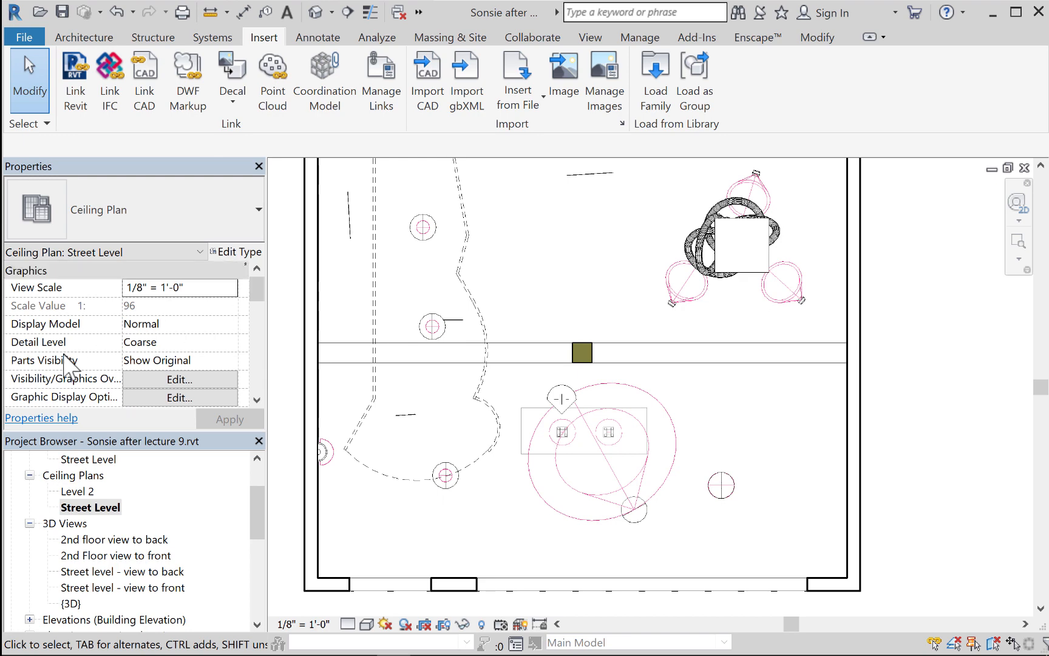
# Step: Open the visibility/graphics overrides of the Street Level ceiling plan and select the Light Source subcategory of Lighting Fixtures
pyautogui.click(151, 379)
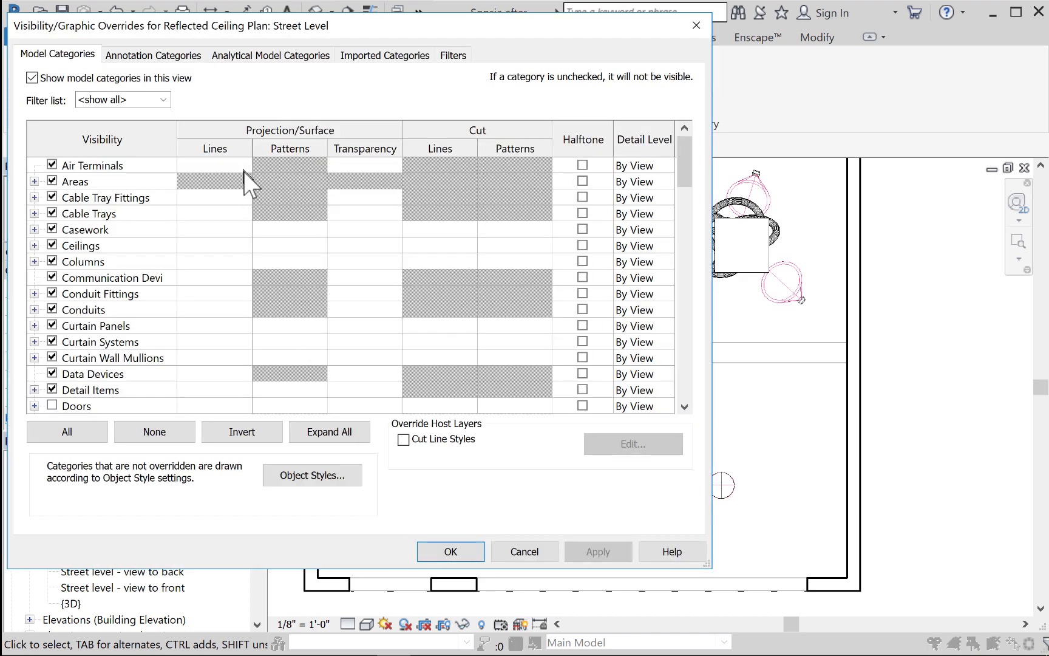
pyautogui.moveTo(688, 182); pyautogui.dragTo(710, 285)
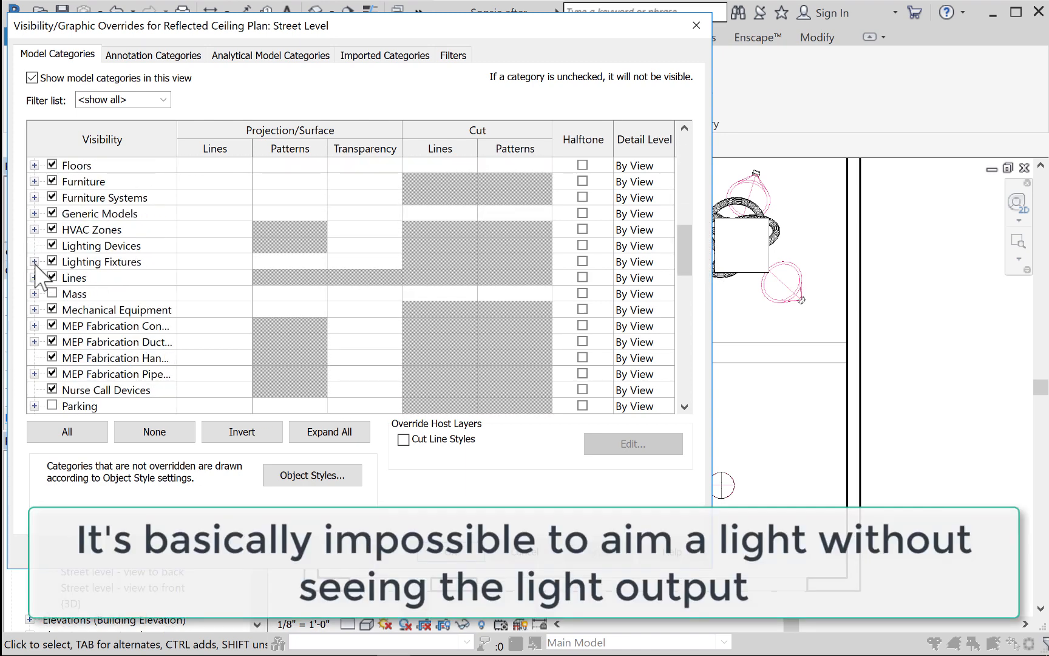
pyautogui.click(34, 262)
pyautogui.click(109, 326)
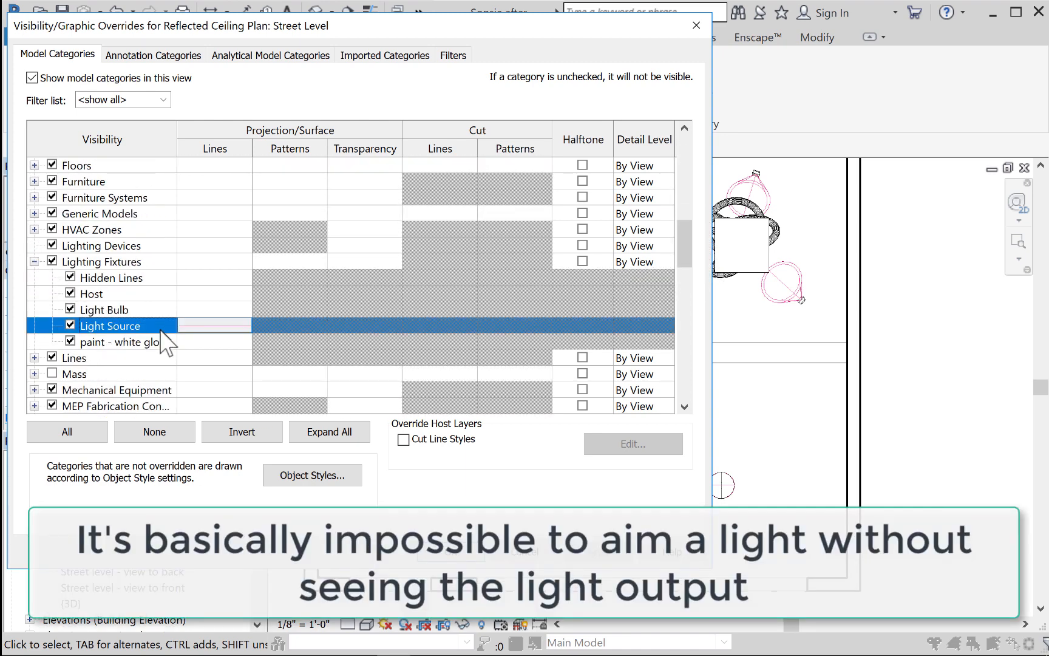
# Step: Try hiding the Light Source subcategory in the ceiling plan, and turn its visibility on again
pyautogui.click(70, 326)
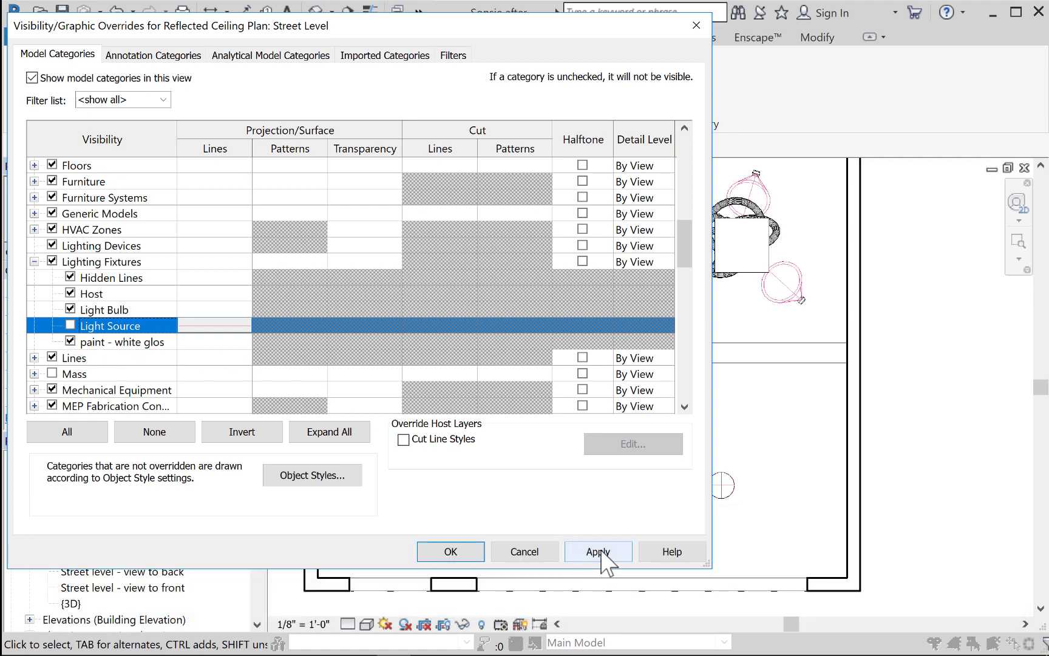
pyautogui.click(598, 551)
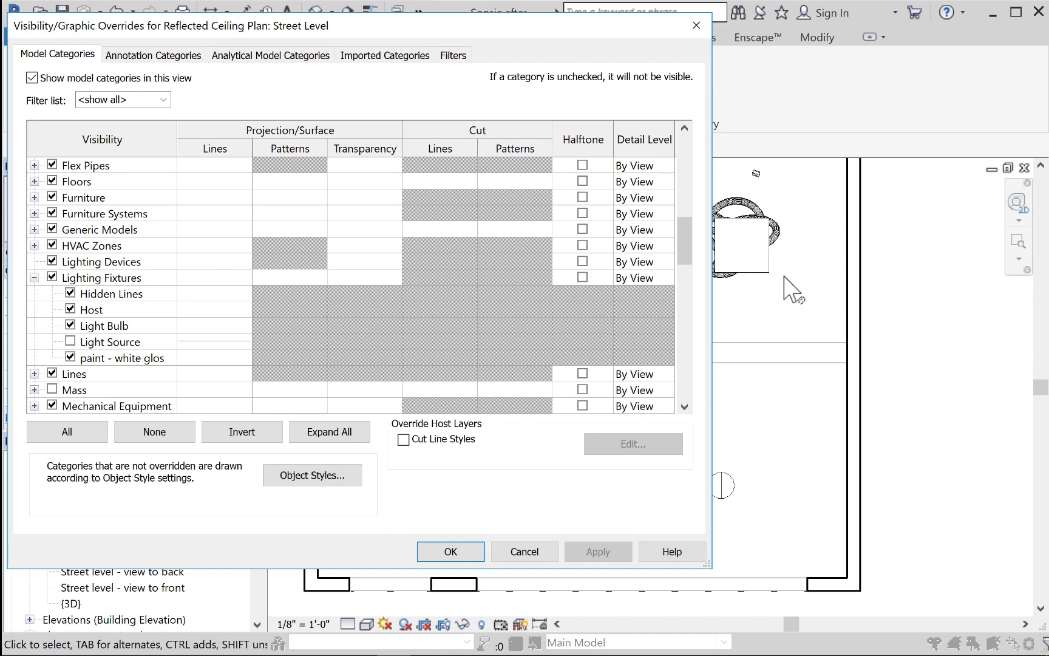
pyautogui.click(71, 341)
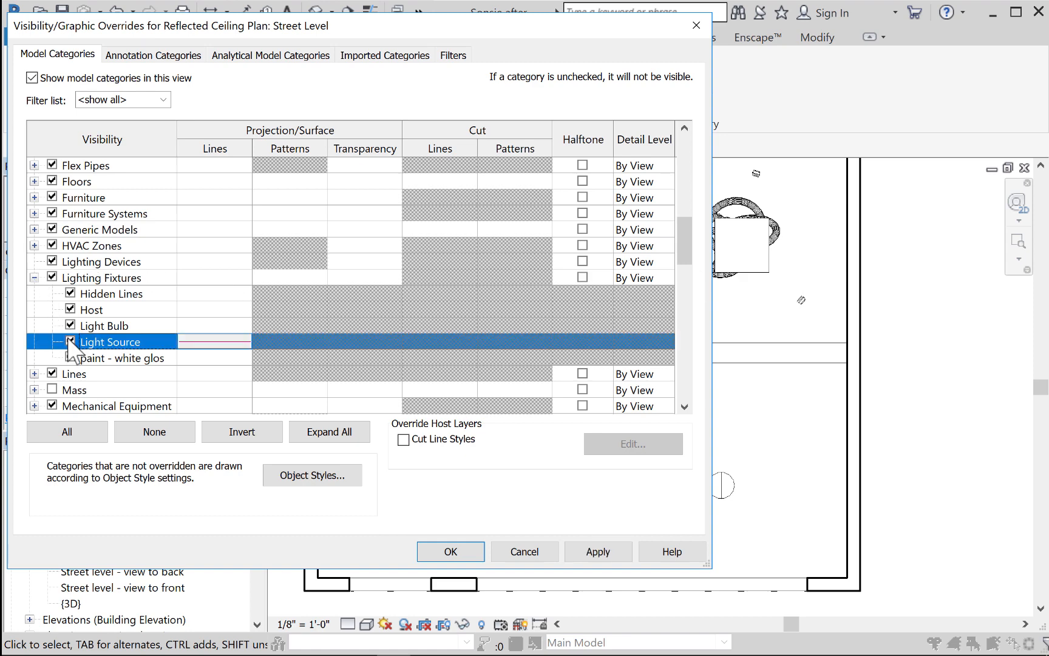
# Step: Override the Light Source projection lines with weight 4 and color RGB 252-003-108, and apply the overrides to the ceiling plan
pyautogui.click(194, 344)
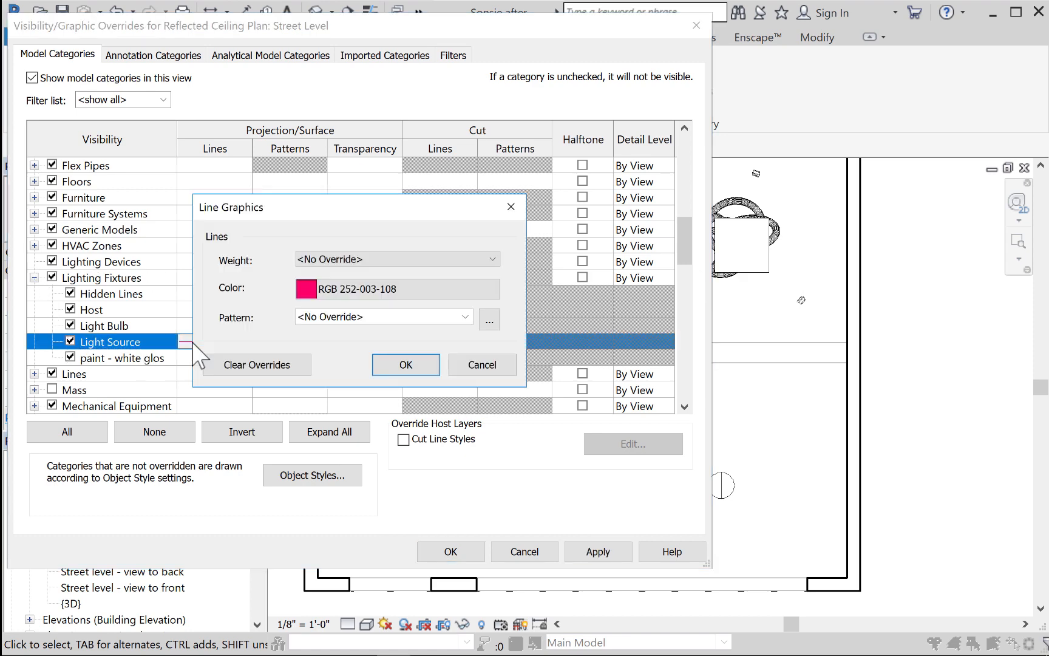
pyautogui.click(348, 294)
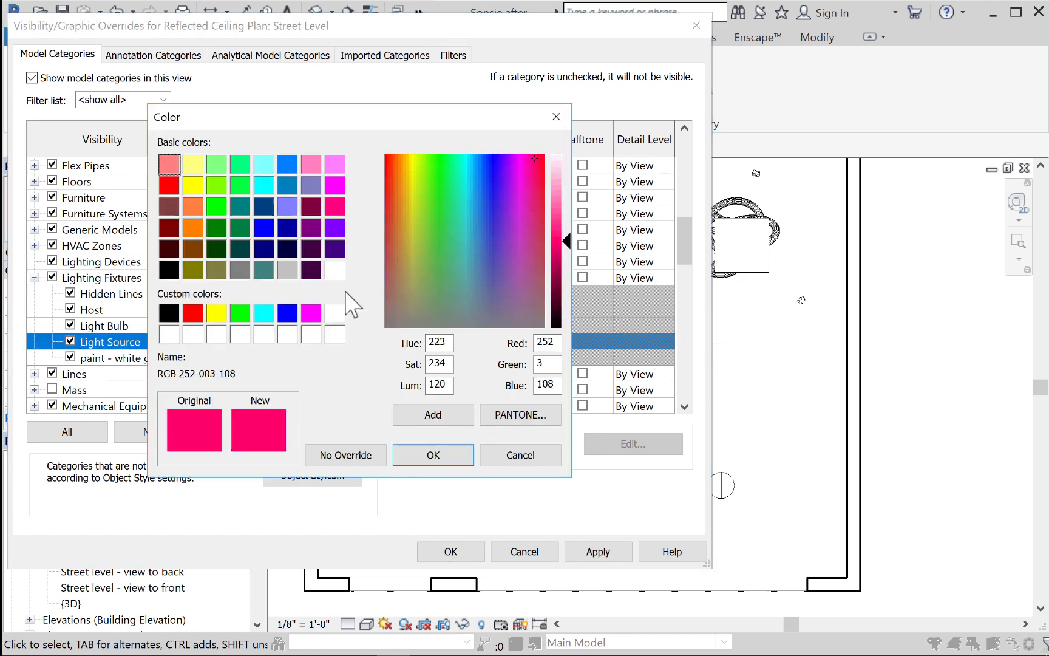
pyautogui.click(432, 459)
pyautogui.click(353, 260)
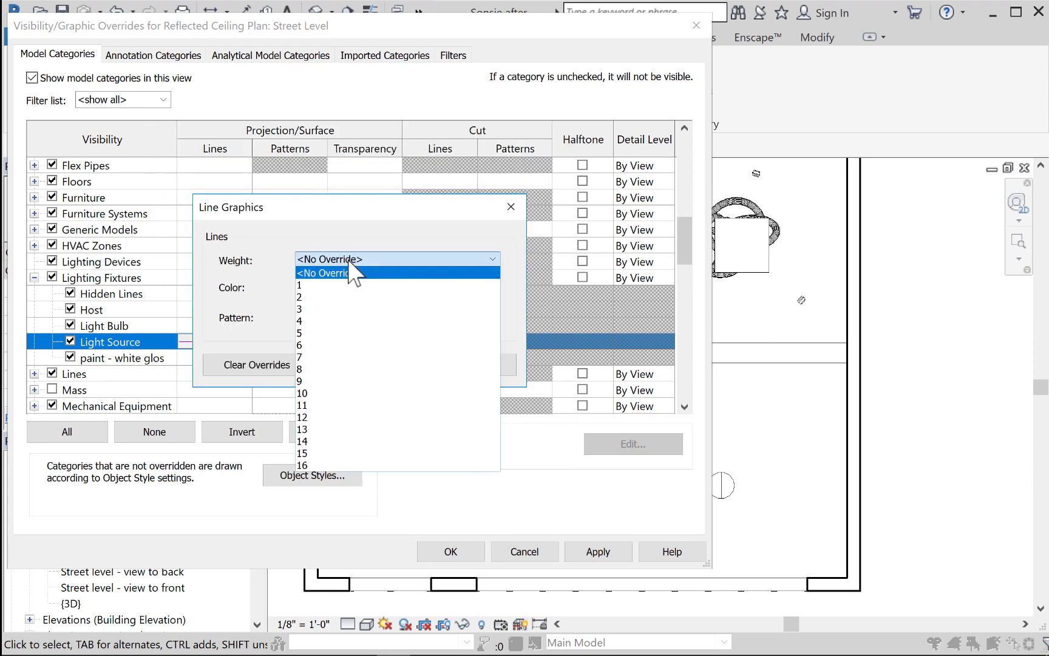
pyautogui.click(324, 321)
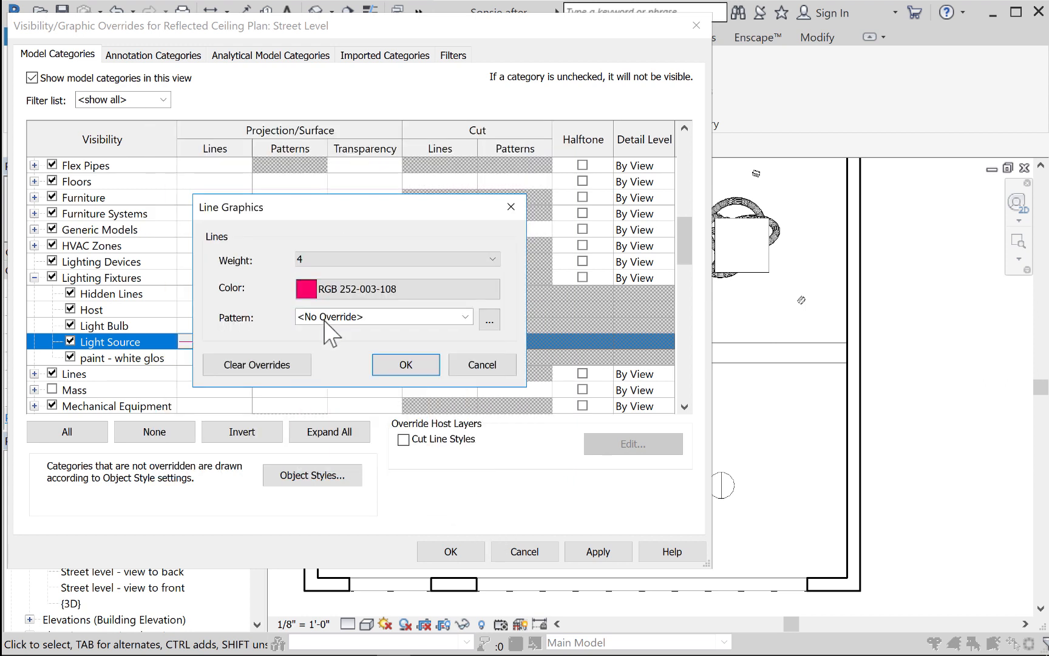
pyautogui.click(404, 366)
pyautogui.click(612, 551)
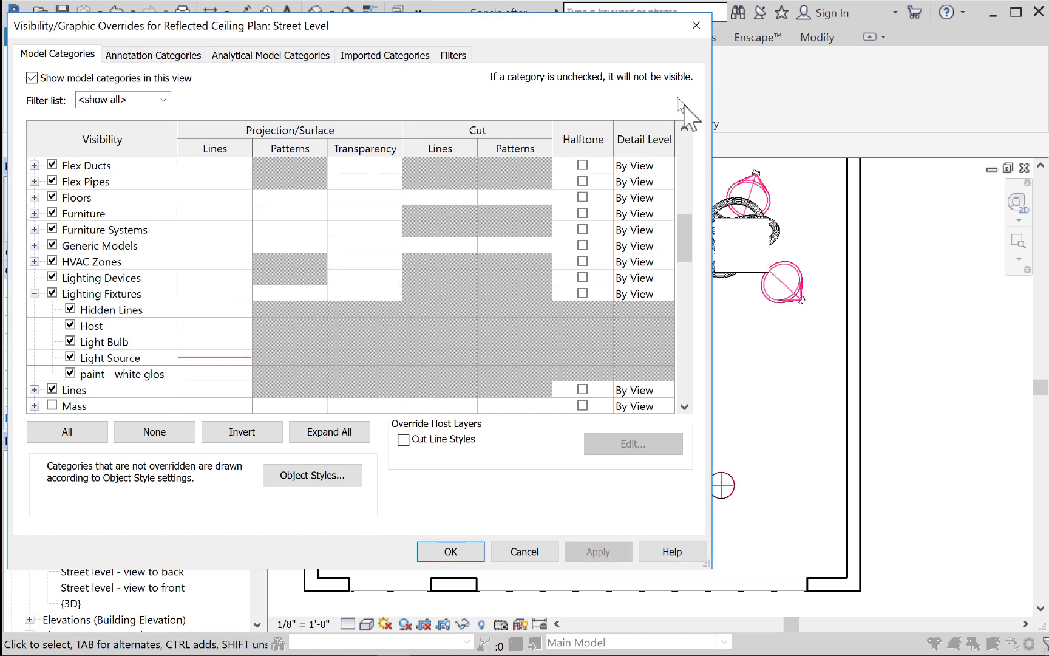
pyautogui.click(453, 553)
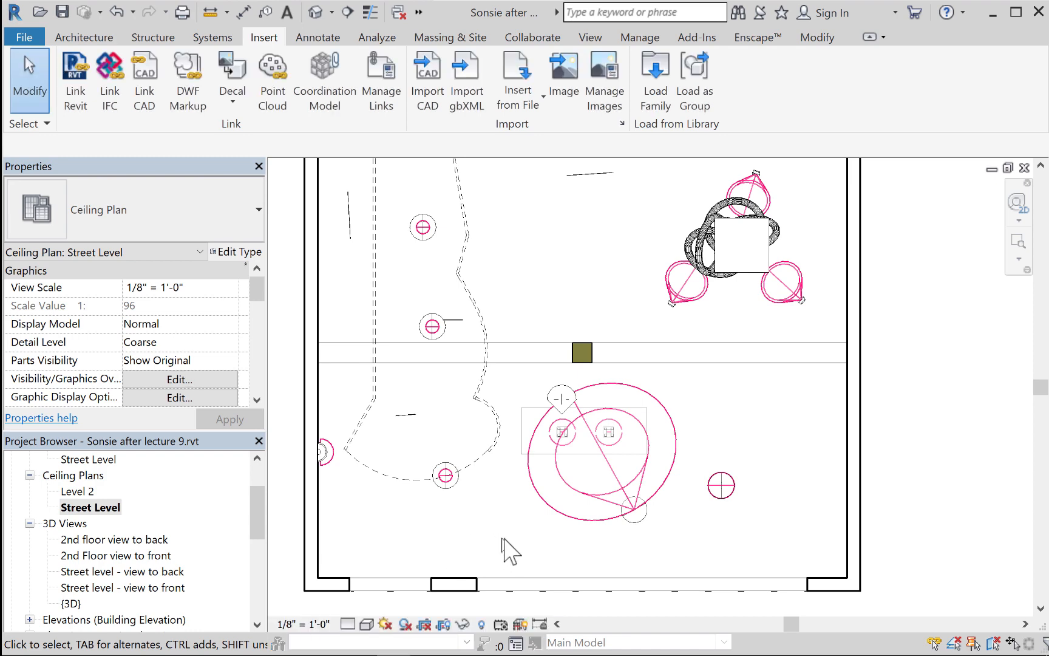
# Step: Rotate the front desk's 40 deg. spot light counterclockwise by about 7°, using the light's own position as the center of rotation
pyautogui.click(612, 515)
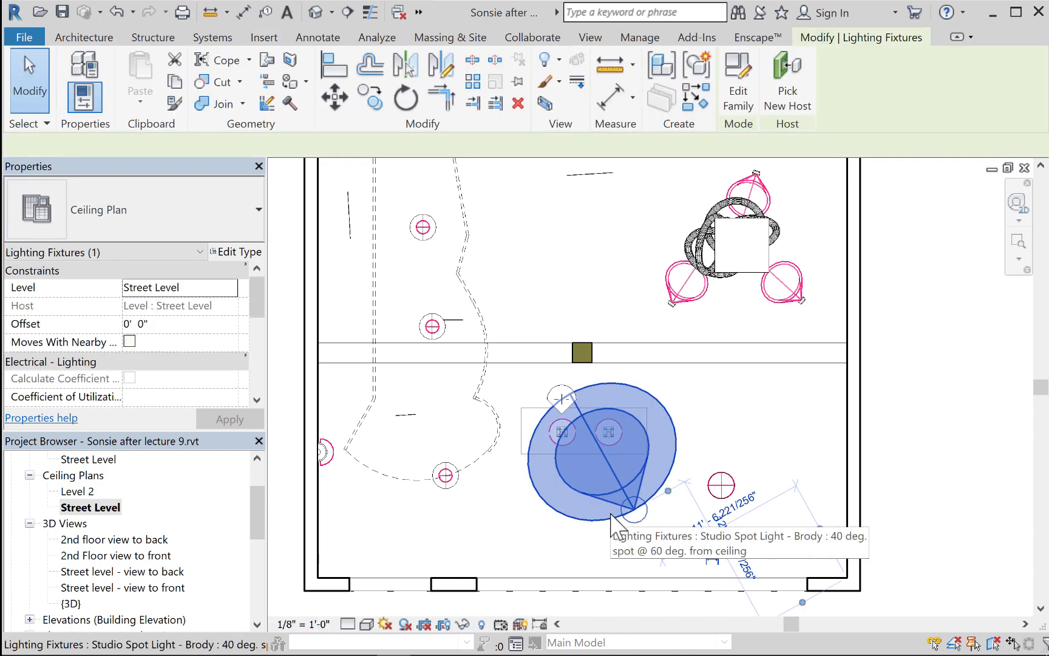
pyautogui.scroll(2, 625, 504)
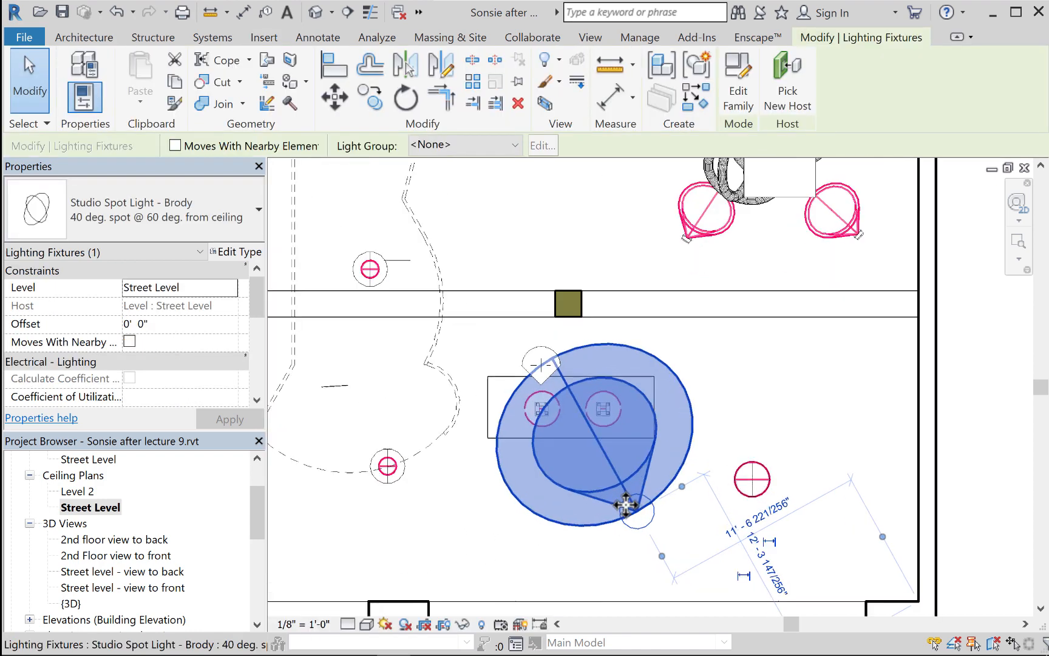
pyautogui.click(406, 97)
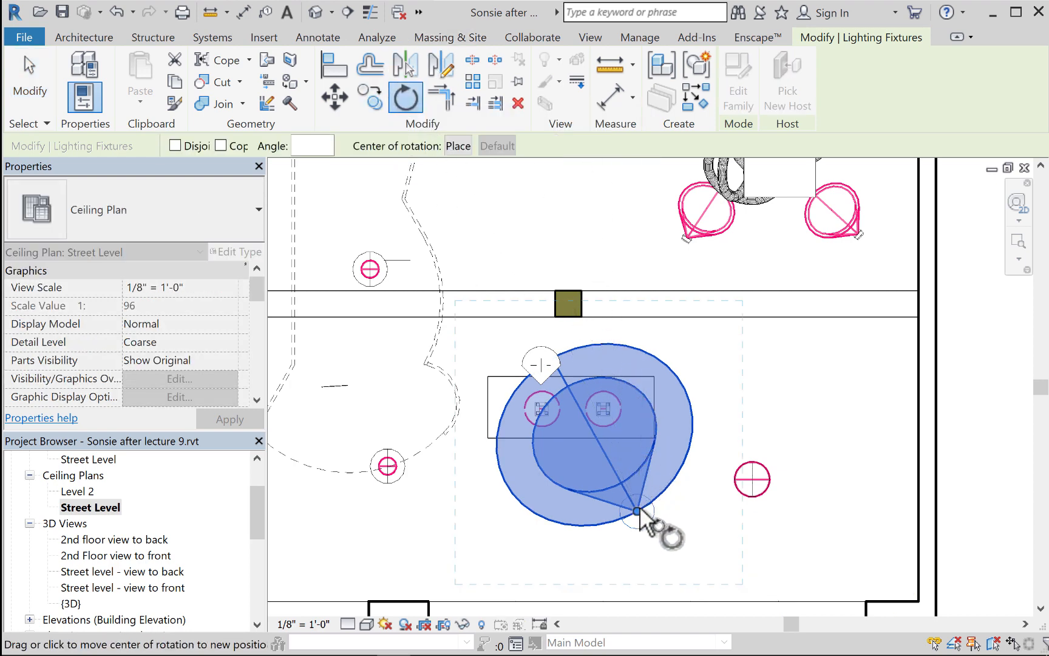
pyautogui.click(792, 392)
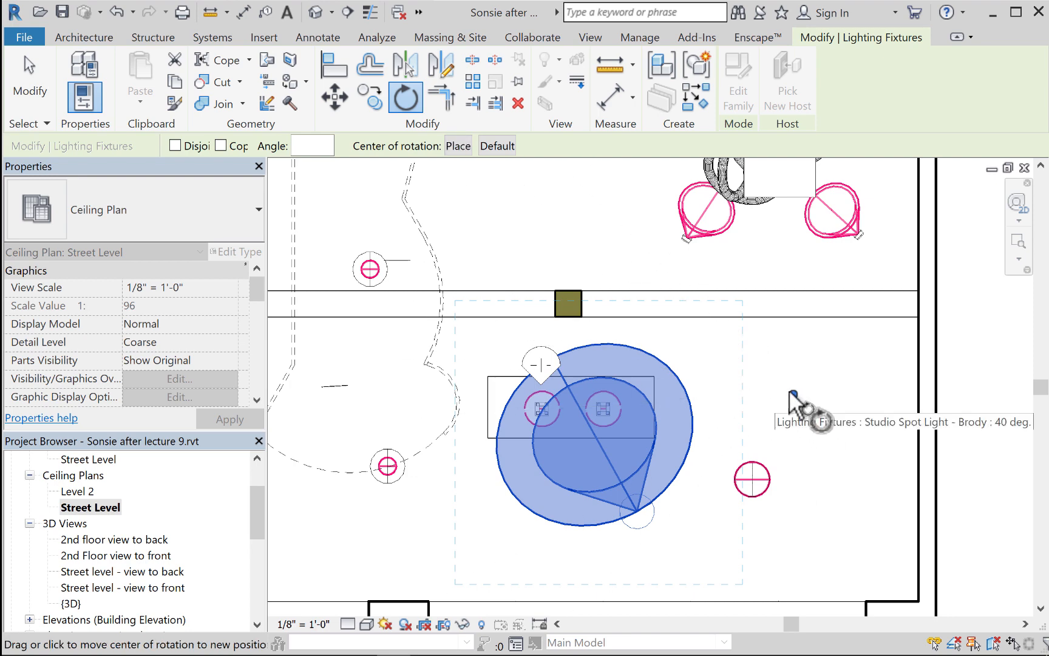
pyautogui.moveTo(789, 392)
pyautogui.mouseDown()
pyautogui.moveTo(748, 438)
pyautogui.moveTo(637, 512)
pyautogui.mouseUp()
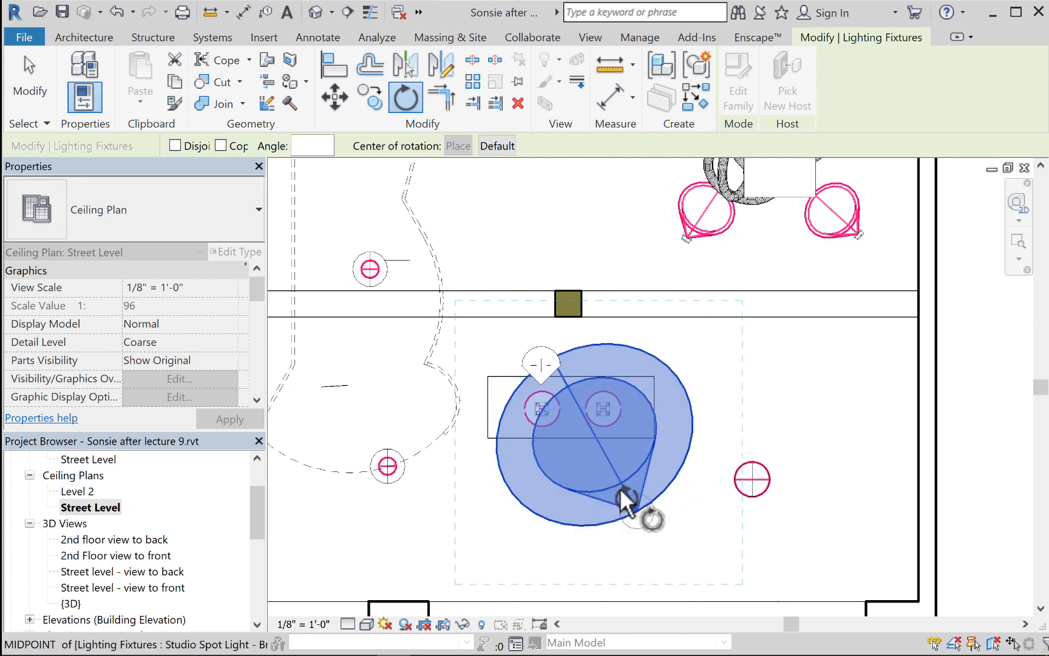
pyautogui.click(552, 360)
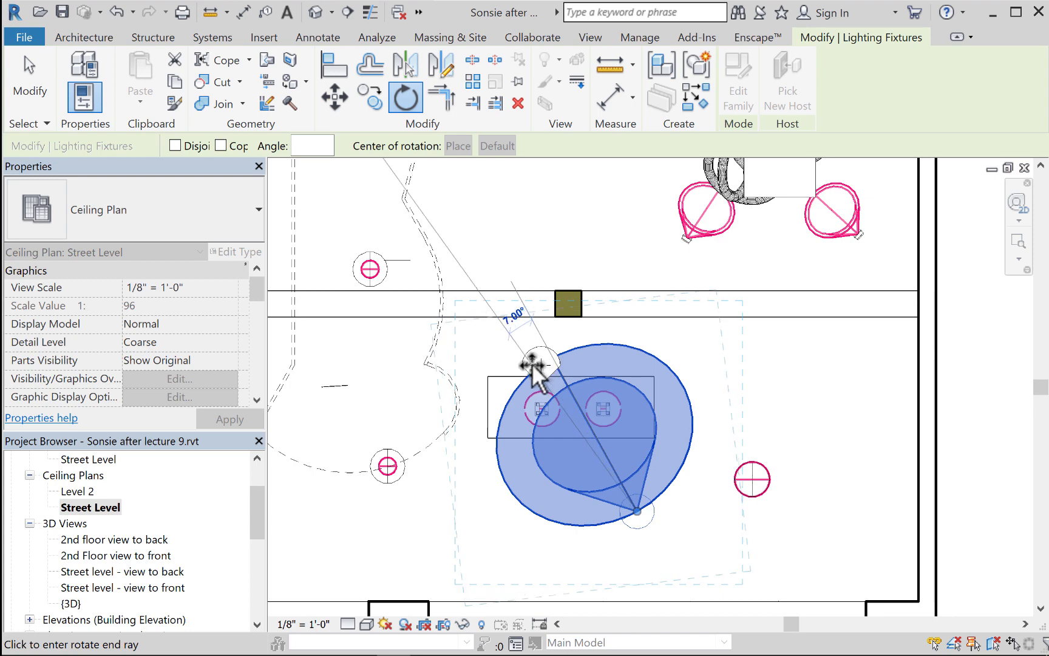
pyautogui.click(526, 363)
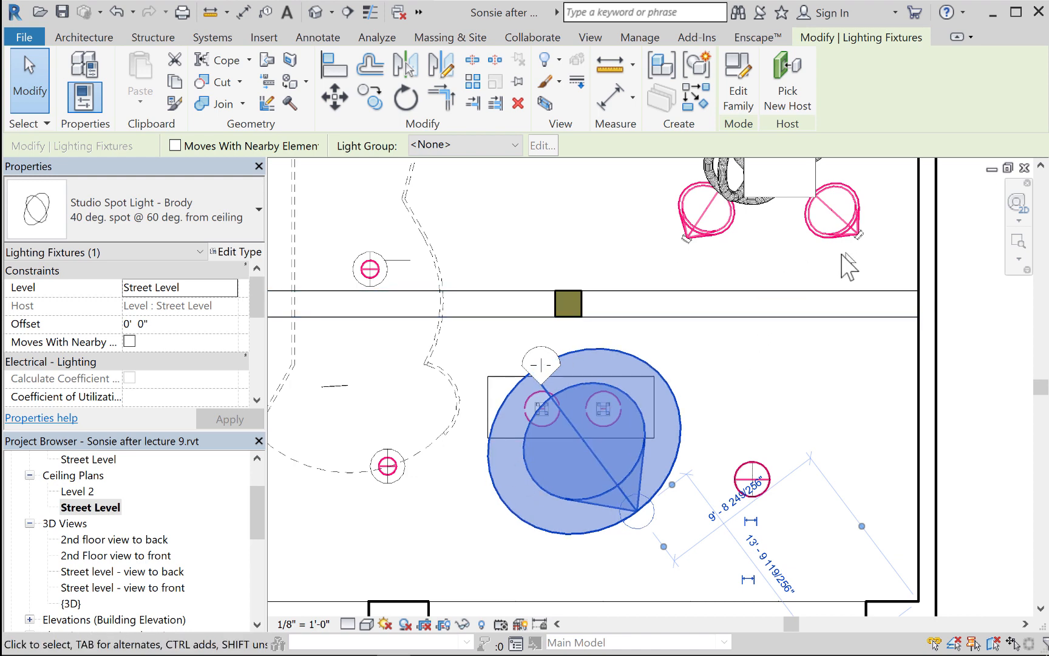
# Step: Select the Downlight - Spot fixture southwest of the interlaced rings in the ceiling plan
pyautogui.moveTo(753, 307); pyautogui.dragTo(761, 372, button='middle')
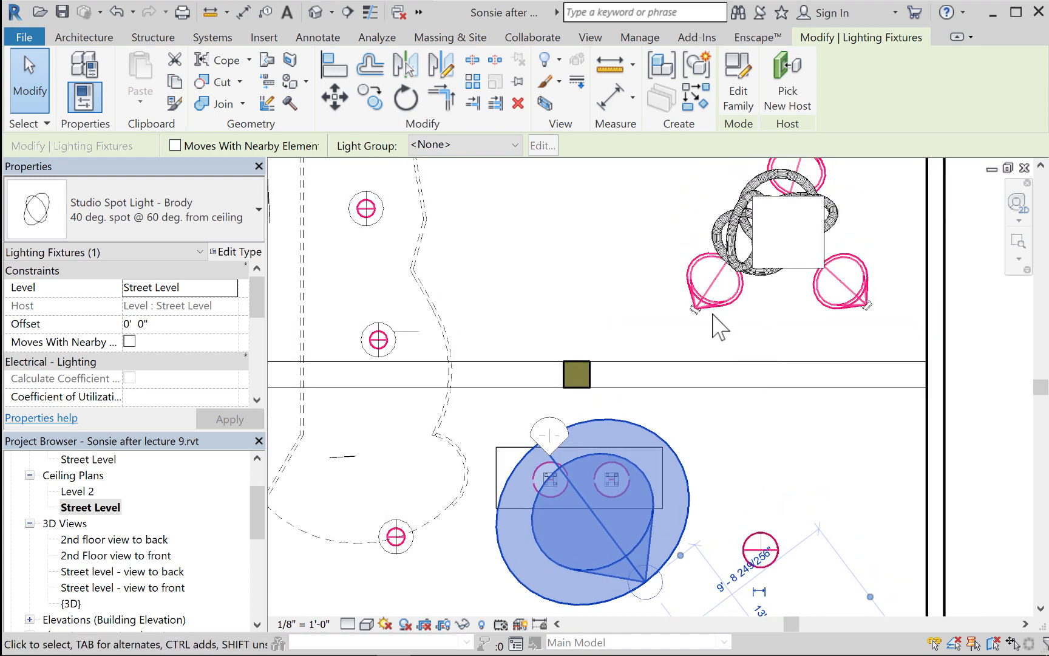
pyautogui.click(713, 307)
pyautogui.click(693, 307)
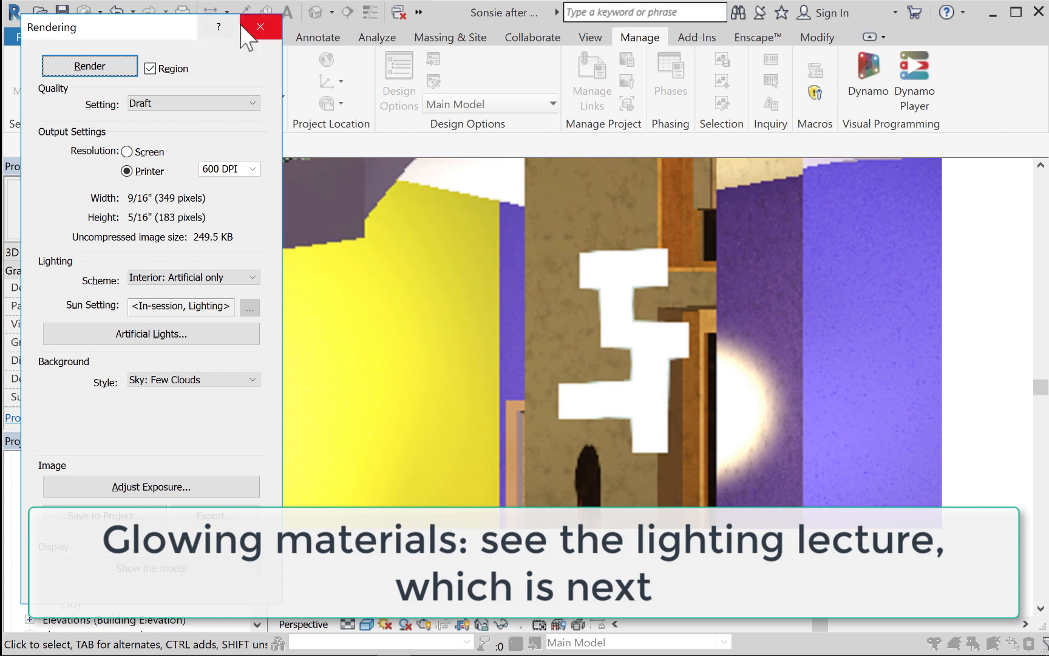
# Step: Close the rendering settings of the Street level - view to back 3D view
pyautogui.click(261, 27)
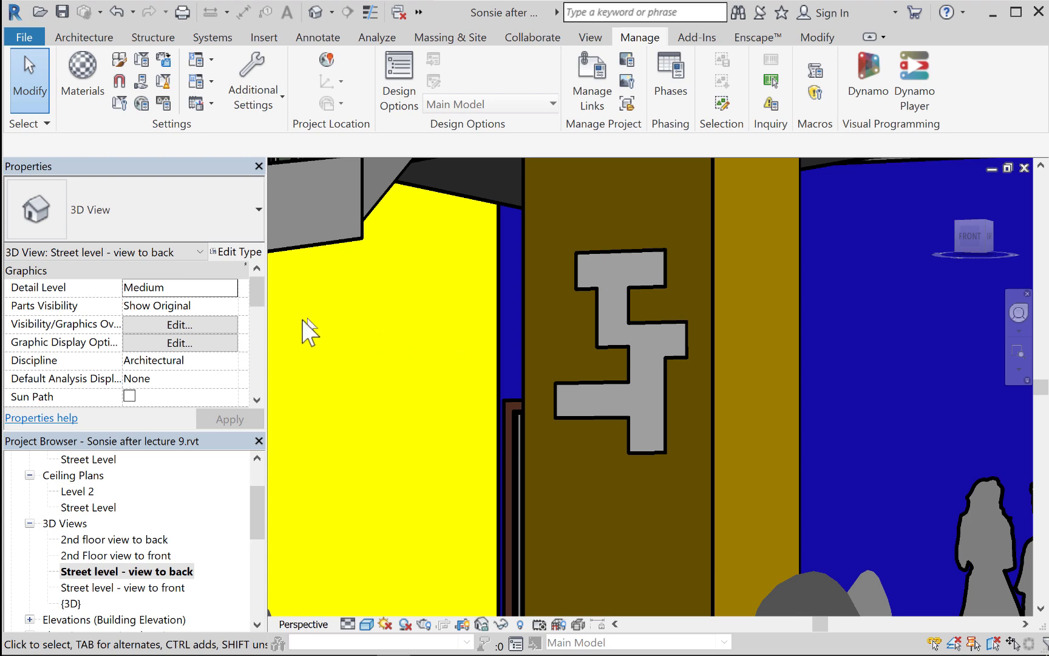
# Step: Open the default 3D view and raise the section box's top to the level of the lobby's ceiling beams
pyautogui.click(317, 13)
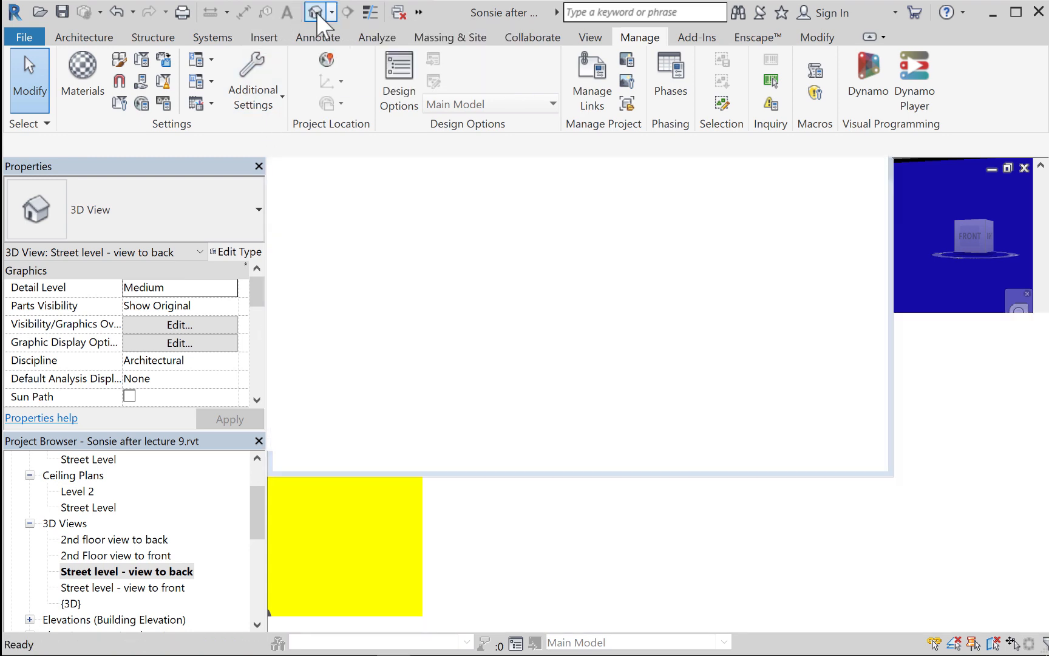
pyautogui.scroll(-5, 596, 351)
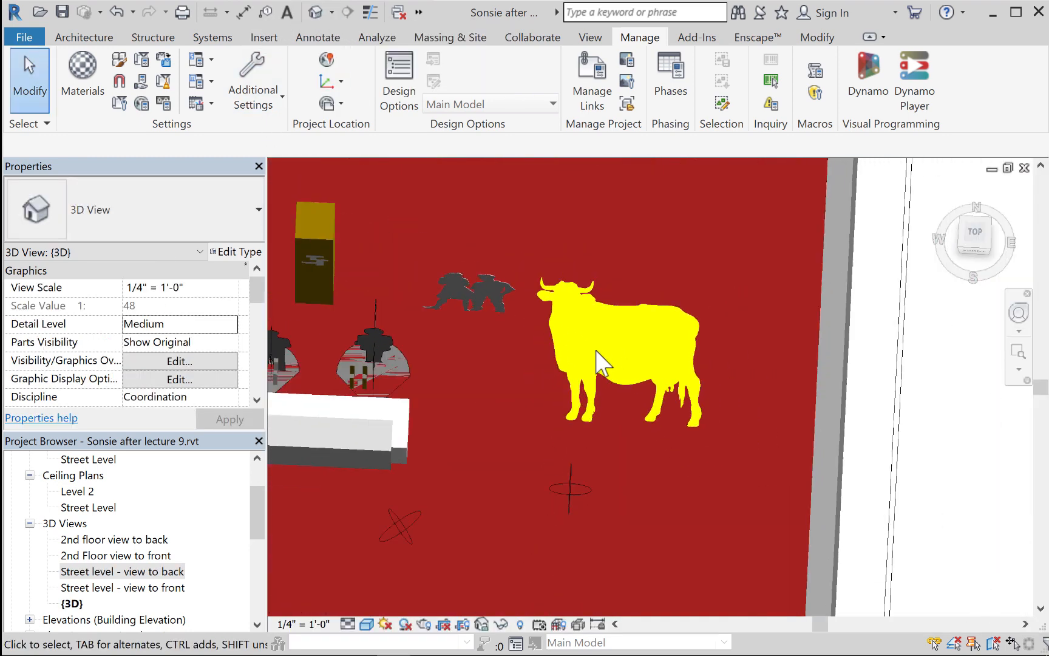
pyautogui.scroll(-1, 523, 349)
pyautogui.moveTo(545, 371); pyautogui.dragTo(819, 238, button='middle')
pyautogui.moveTo(548, 410); pyautogui.dragTo(642, 413, button='middle')
pyautogui.click(641, 413)
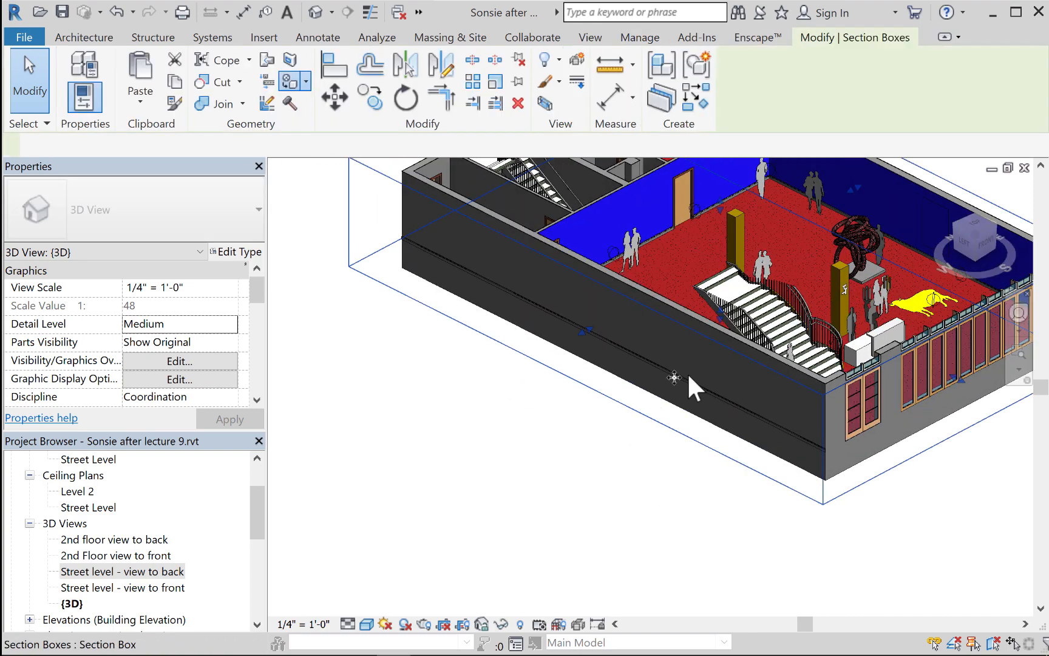
pyautogui.moveTo(714, 402); pyautogui.dragTo(733, 492, button='middle')
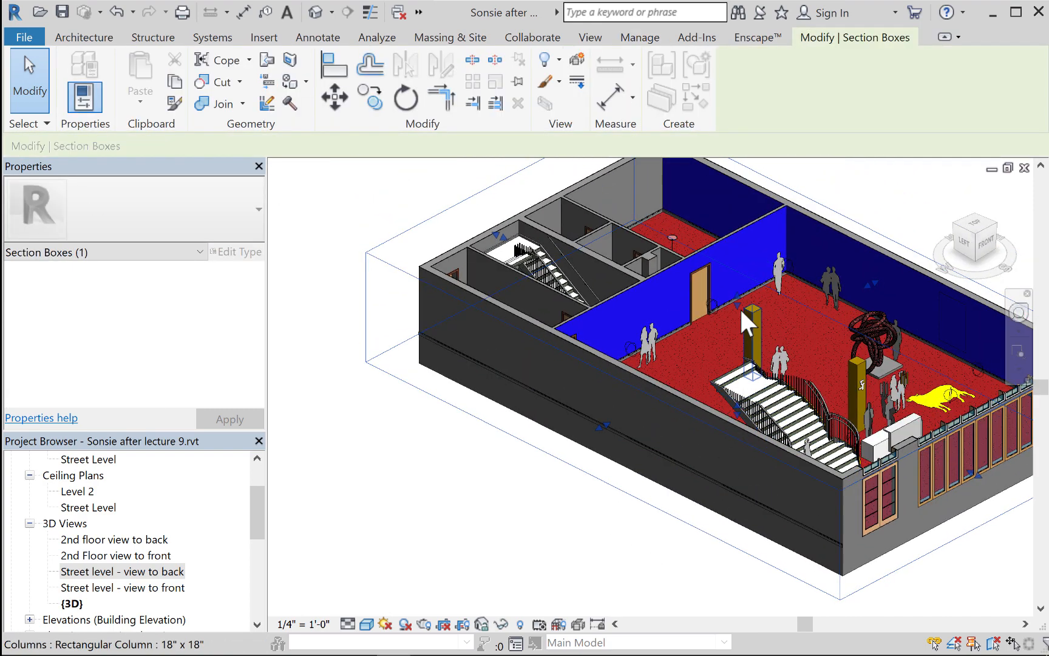
pyautogui.moveTo(734, 298); pyautogui.dragTo(739, 268)
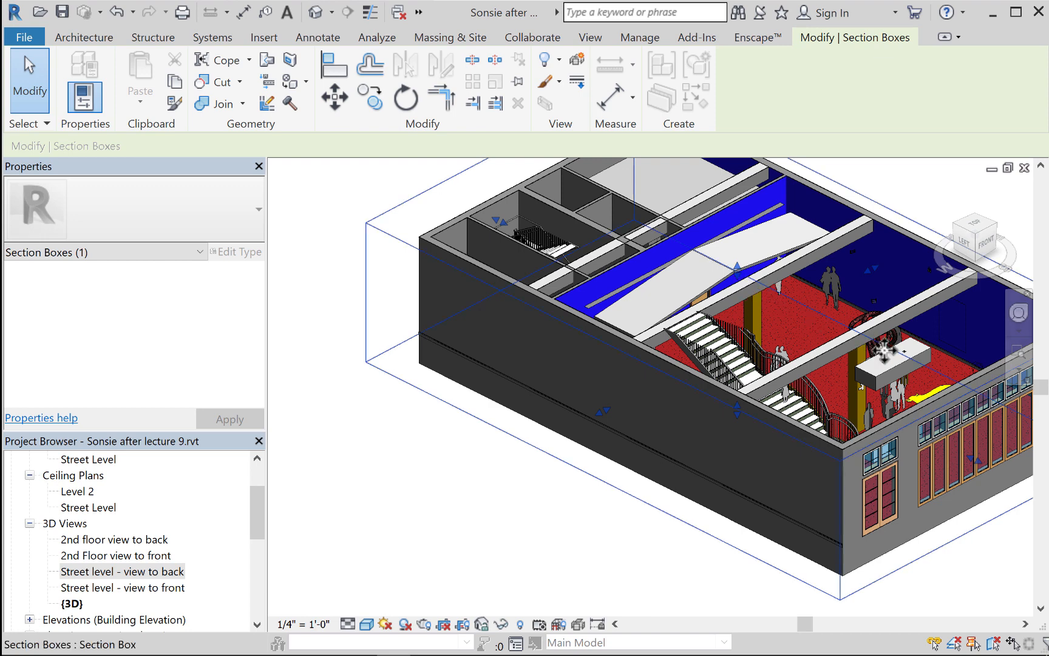
# Step: Paint the upper face of the GWB beam enclosure above the front desk with the AB - glow material
pyautogui.click(289, 60)
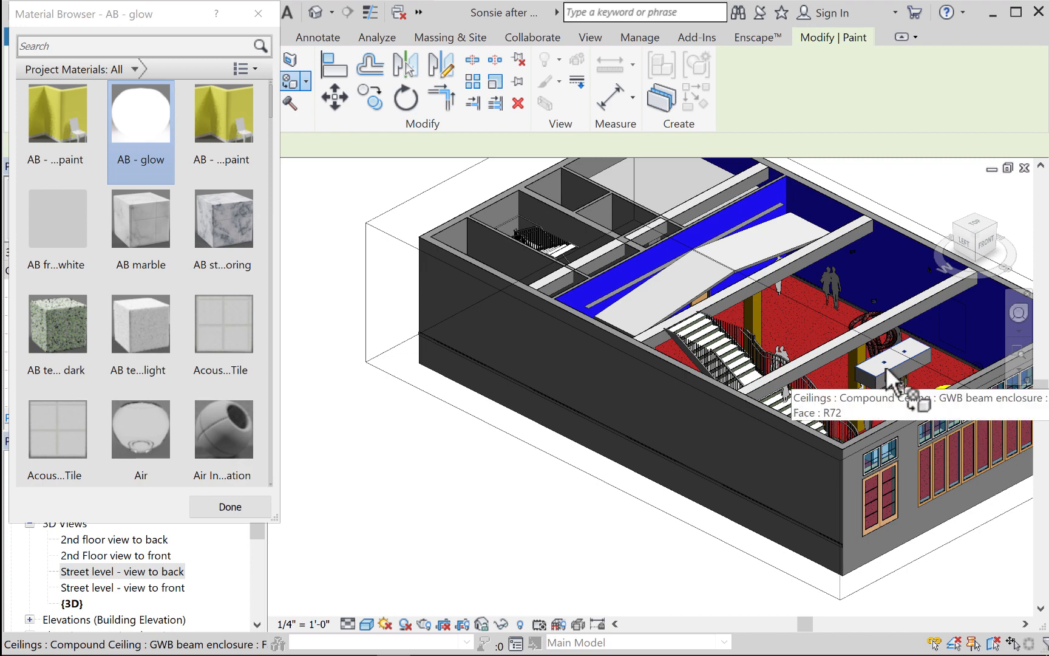
pyautogui.scroll(-1, 904, 362)
pyautogui.scroll(-1, 905, 360)
pyautogui.scroll(5, 902, 360)
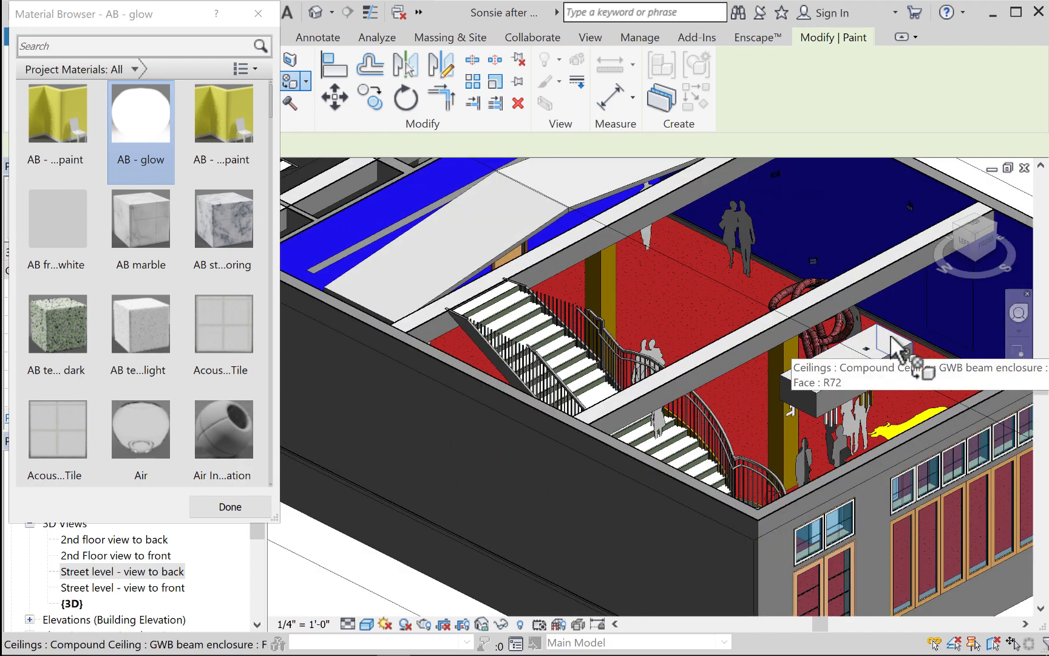
pyautogui.click(861, 351)
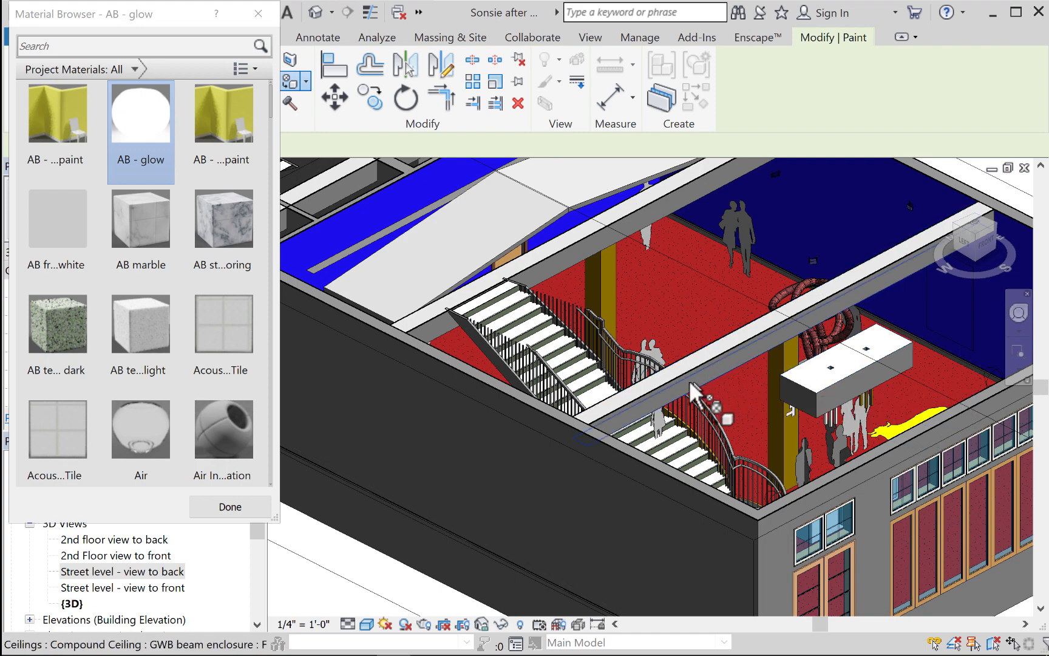
pyautogui.scroll(-5, 656, 381)
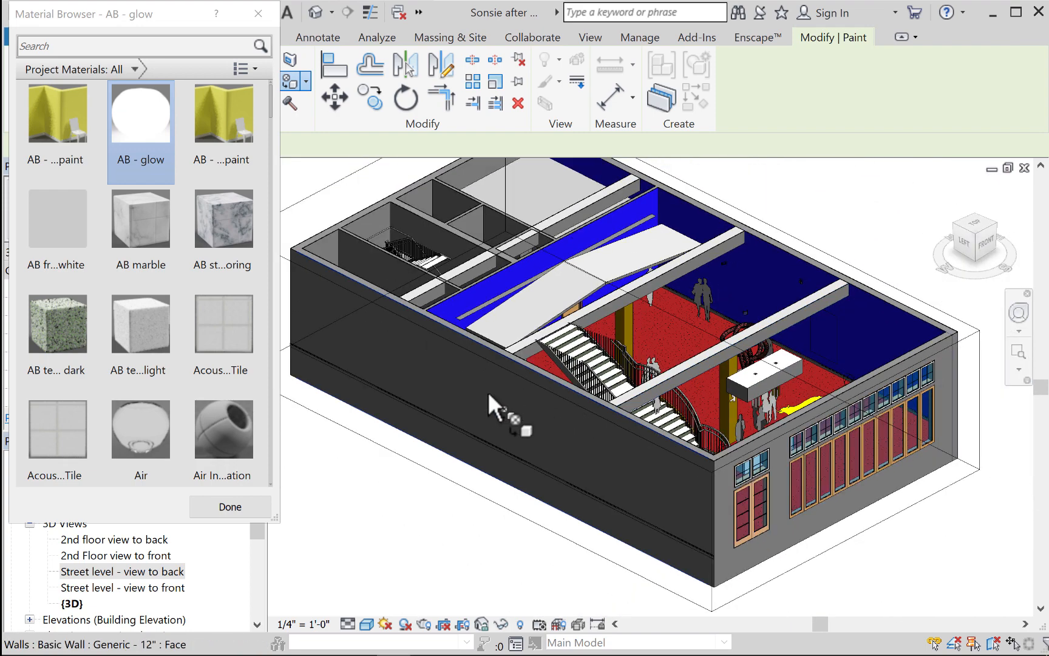
pyautogui.scroll(-5, 488, 392)
pyautogui.click(258, 13)
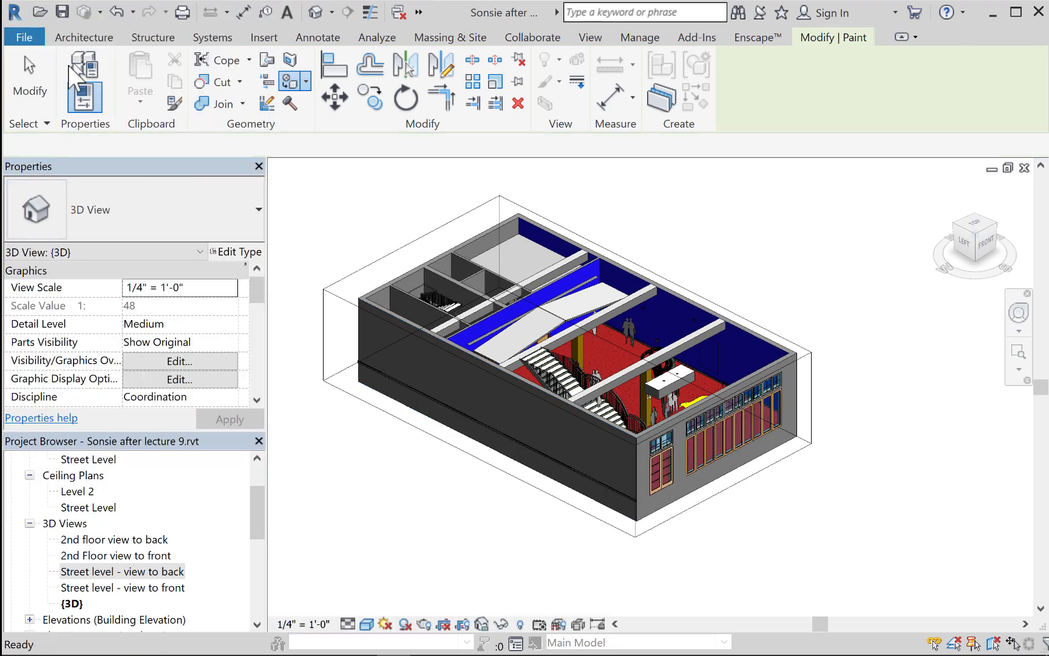
pyautogui.click(43, 75)
# Step: Raise the section box's top into the second floor and its bottom above the street-level floor
pyautogui.click(344, 300)
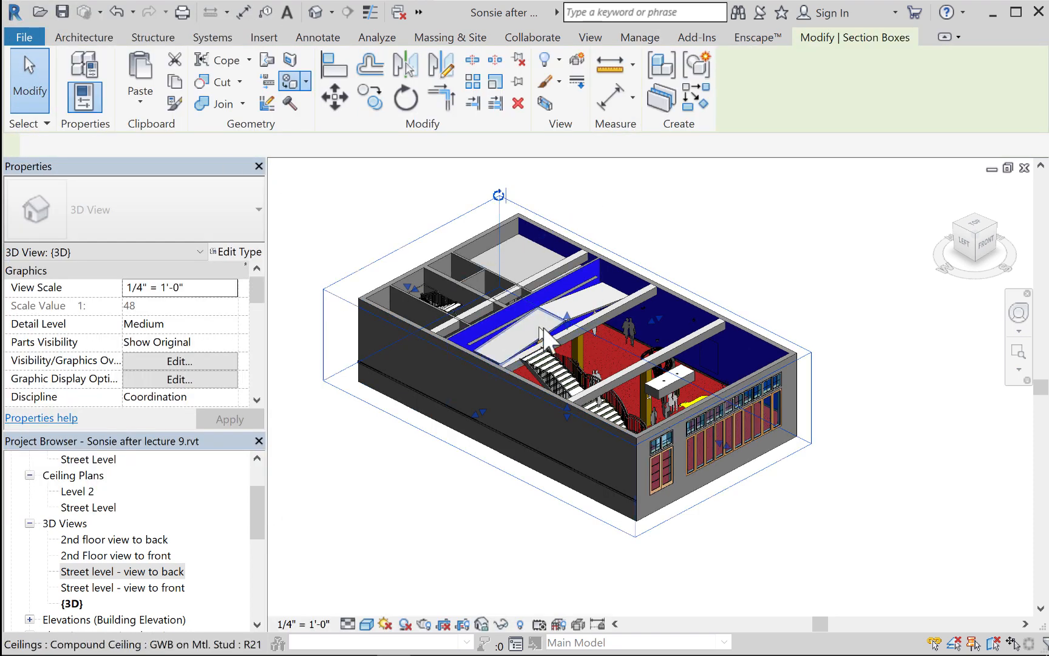
pyautogui.moveTo(570, 317); pyautogui.dragTo(568, 296)
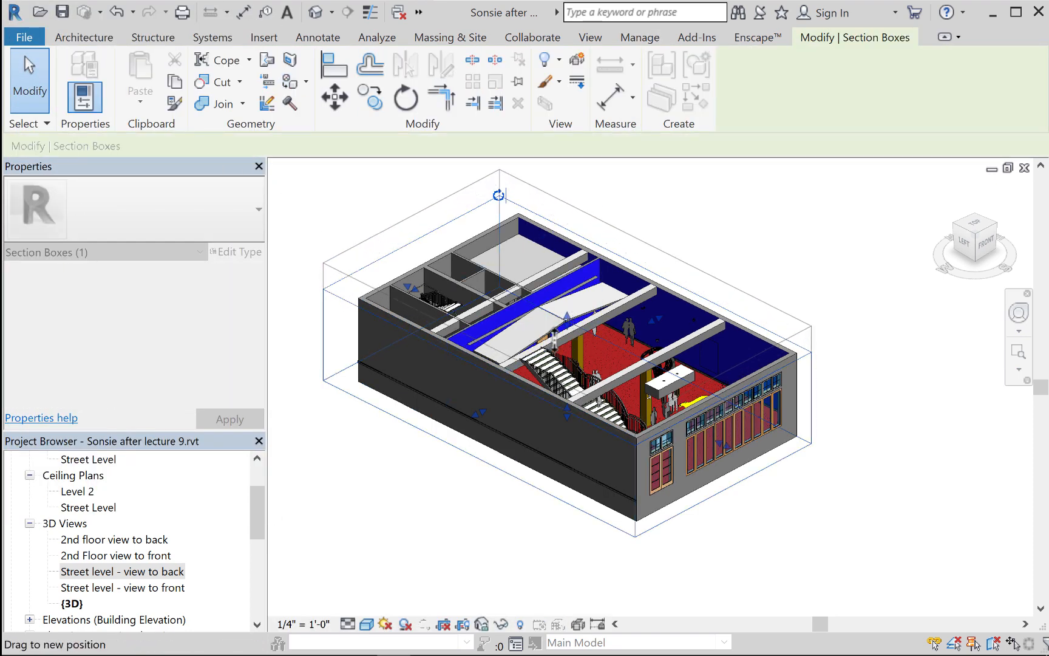
pyautogui.moveTo(553, 337); pyautogui.dragTo(554, 317)
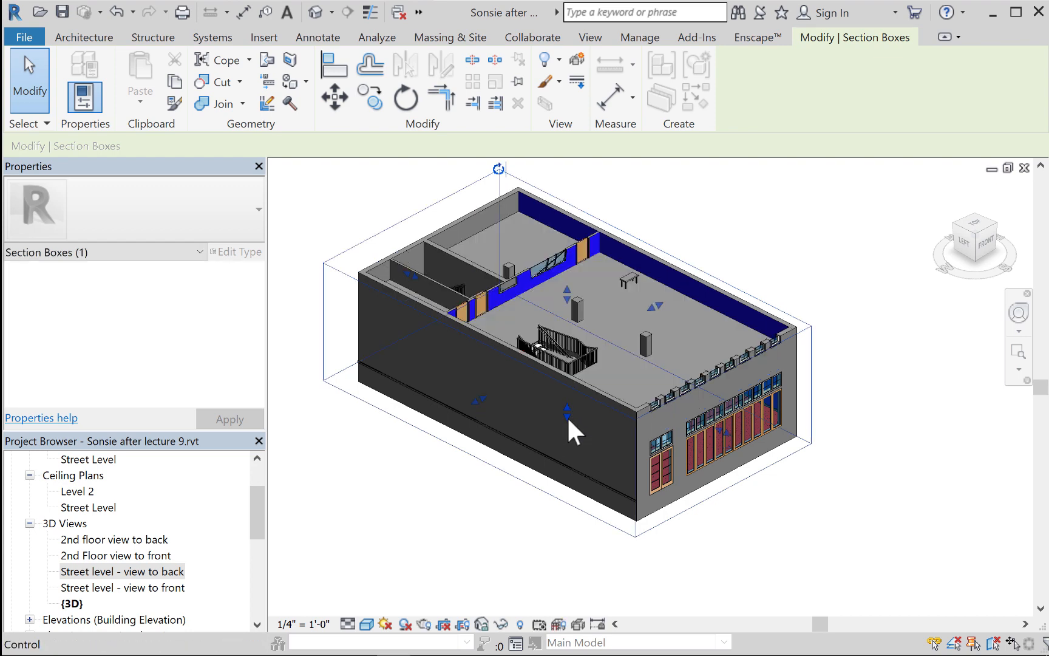
pyautogui.moveTo(564, 420); pyautogui.dragTo(598, 453, button='middle')
pyautogui.moveTo(475, 410); pyautogui.dragTo(475, 358)
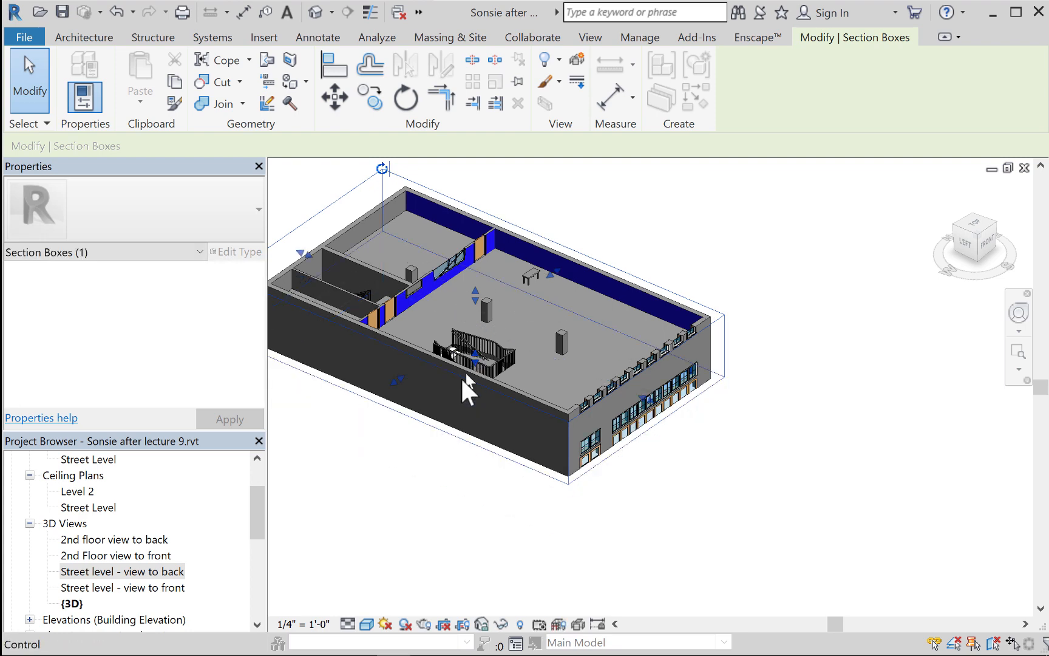
# Step: Look at the lobby ceiling from below in the default 3D view and set its visual style to Hidden Line
pyautogui.scroll(-2, 462, 399)
pyautogui.moveTo(522, 425); pyautogui.dragTo(527, 96, button='middle')
pyautogui.scroll(-3, 528, 317)
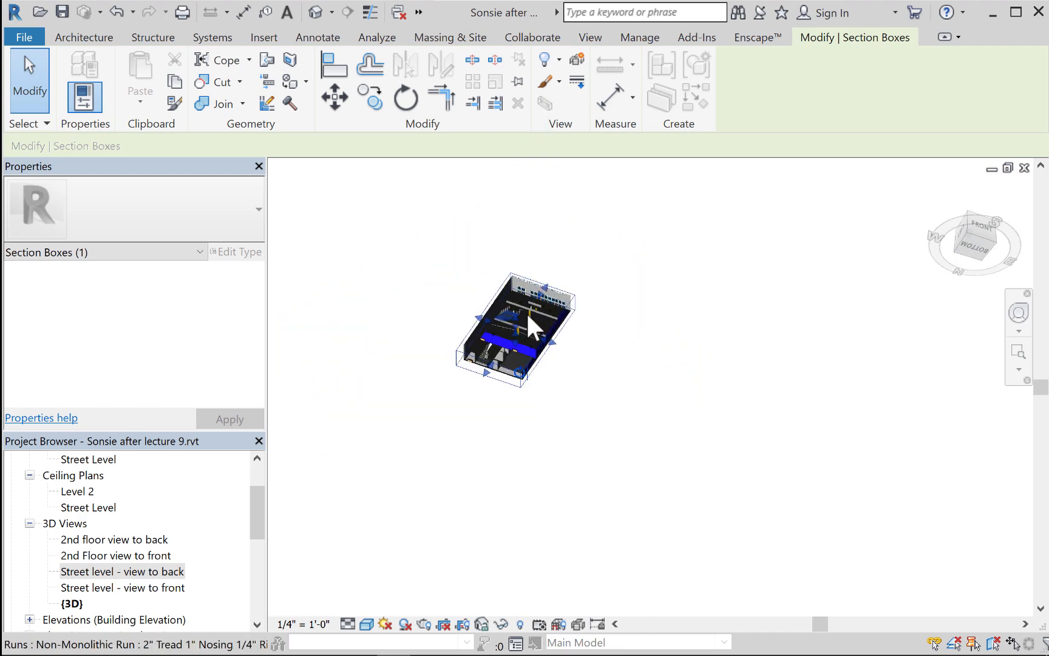
pyautogui.scroll(8, 528, 317)
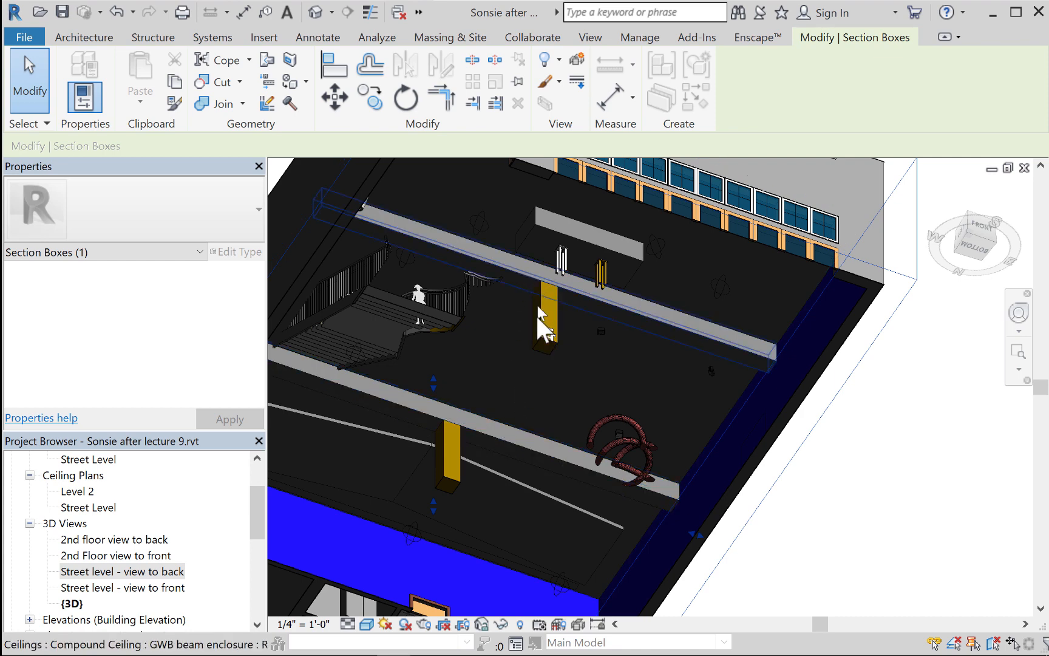
pyautogui.click(366, 623)
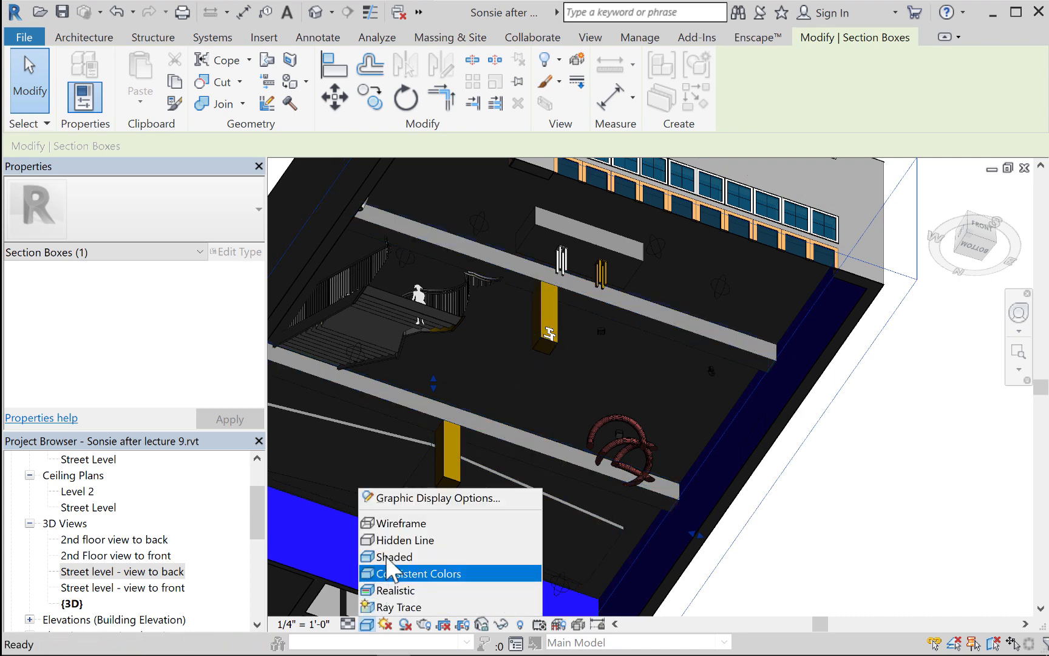
pyautogui.click(380, 537)
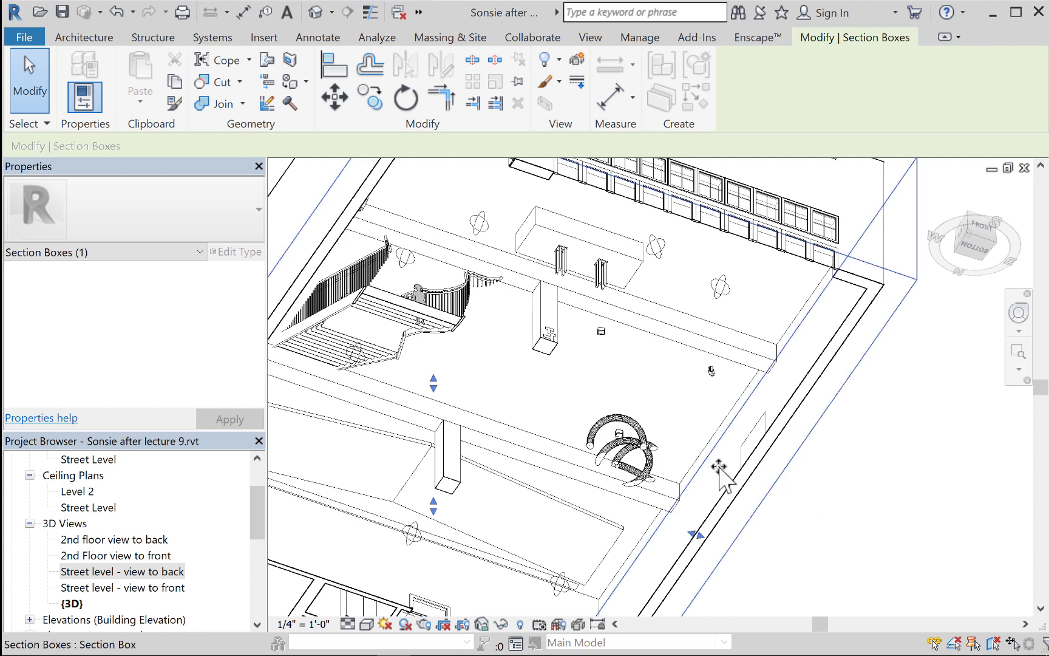
# Step: Return to the whole Street level - view to back 3D view and deselect the section box
pyautogui.doubleClick(118, 574)
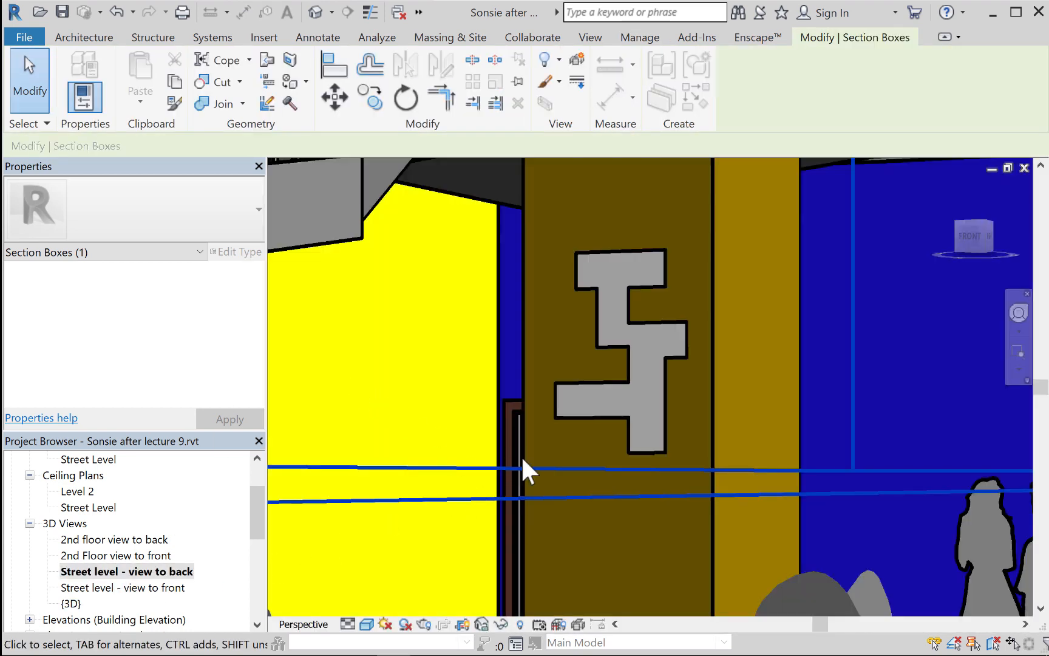
pyautogui.scroll(-10, 536, 436)
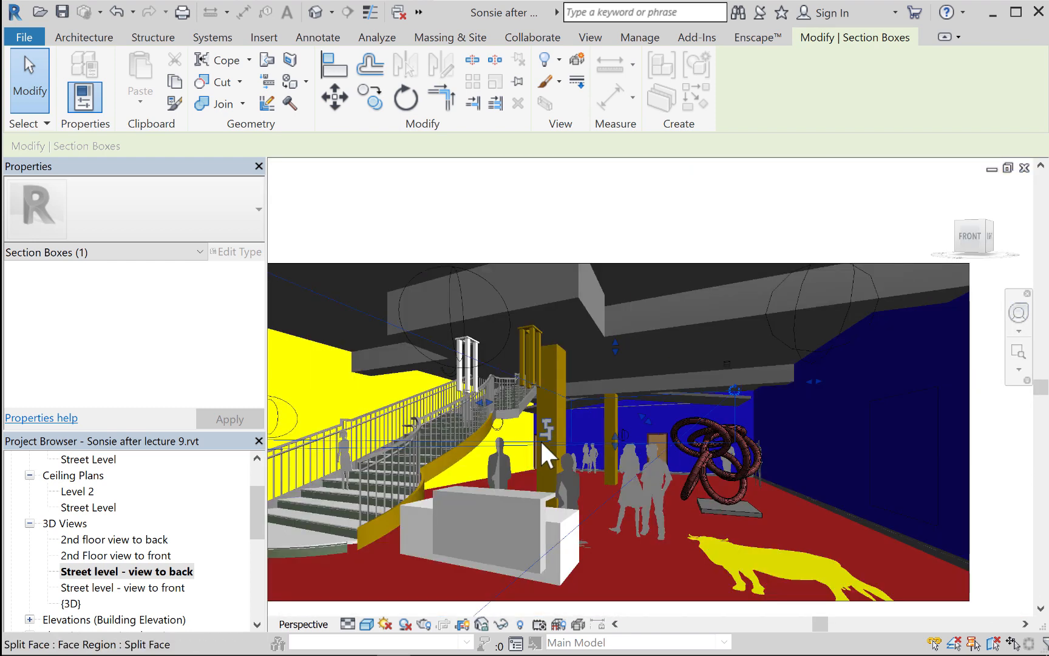
pyautogui.scroll(5, 632, 429)
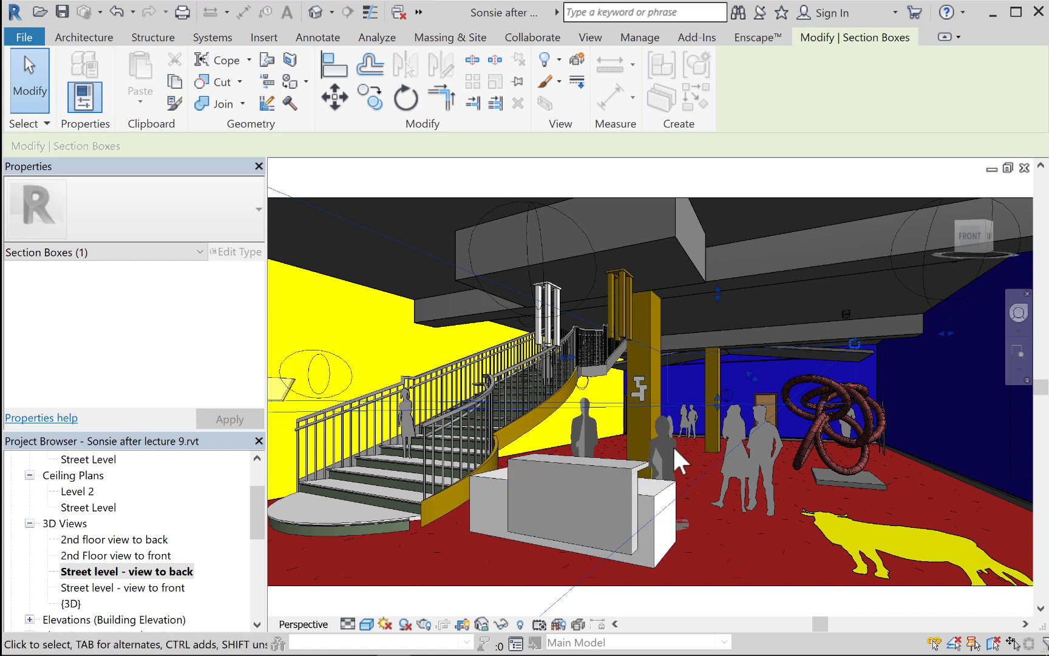
pyautogui.press('Escape')
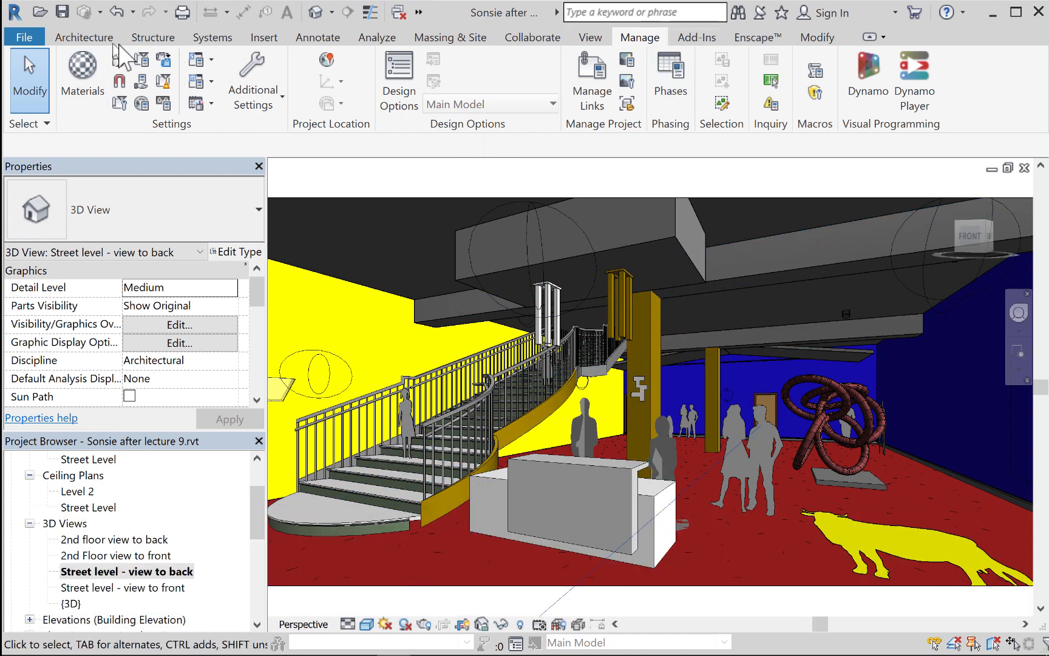
# Step: Browse the Entourage folder of the US Imperial family library for RPC families without loading any
pyautogui.click(264, 37)
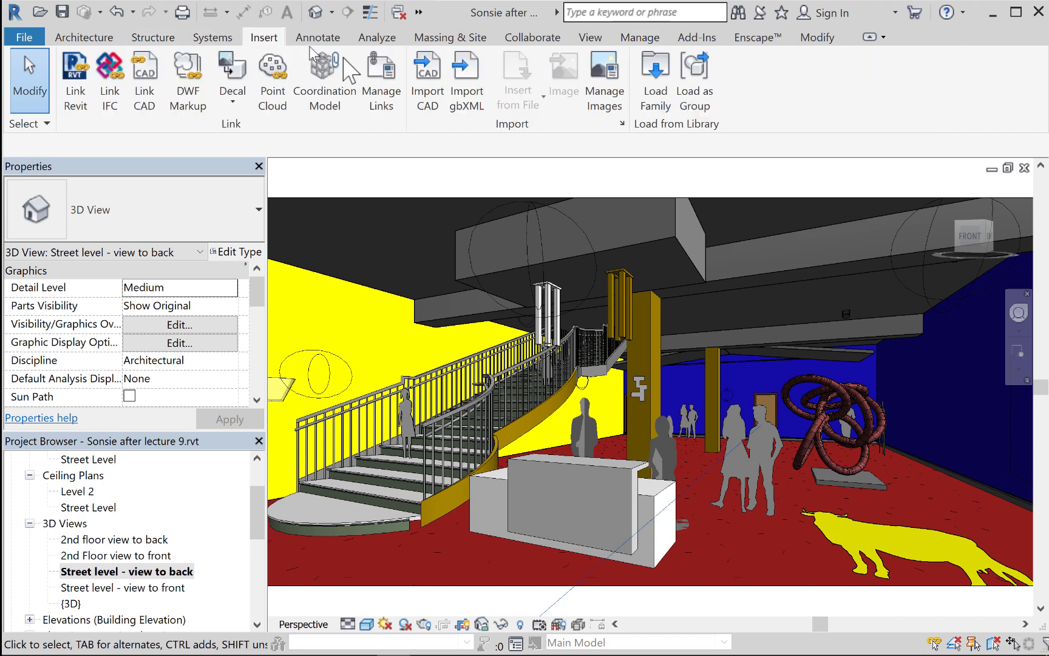
pyautogui.click(652, 79)
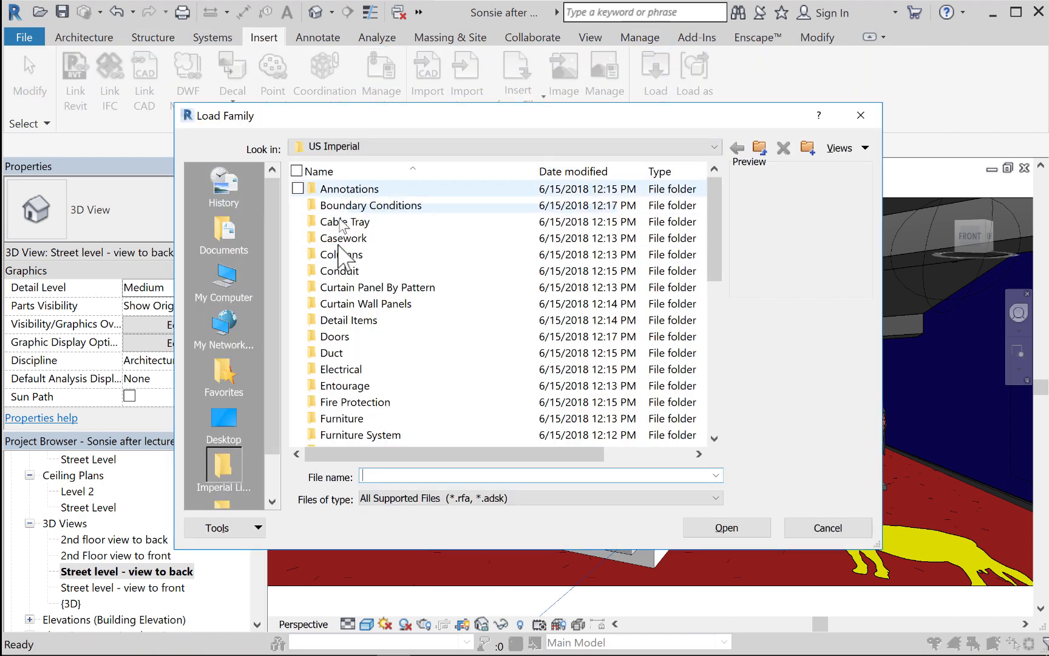
pyautogui.doubleClick(345, 386)
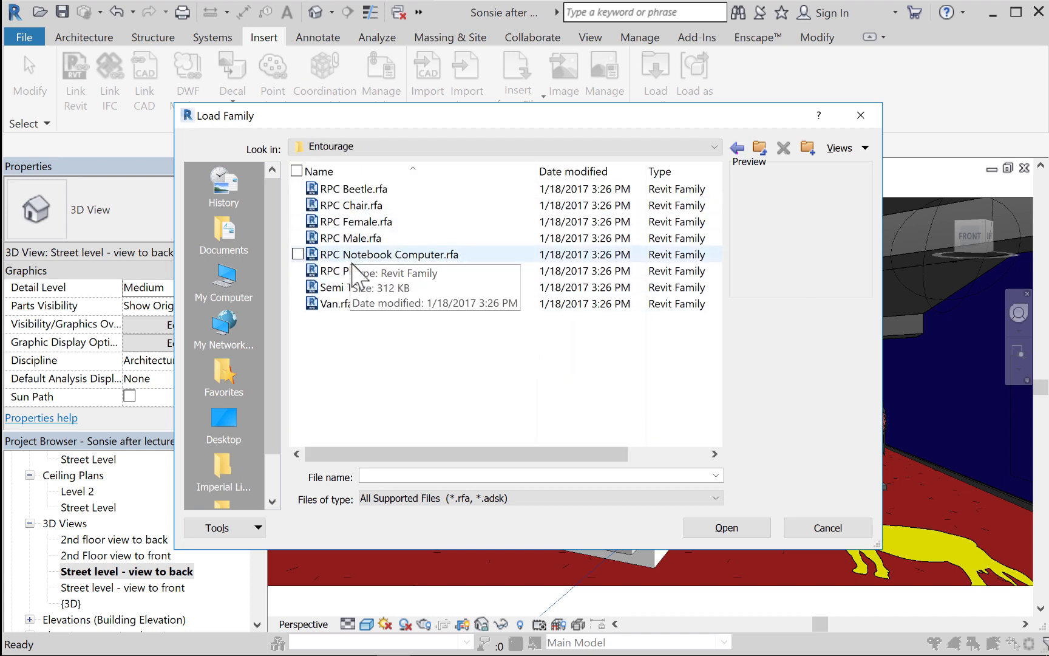
pyautogui.click(861, 117)
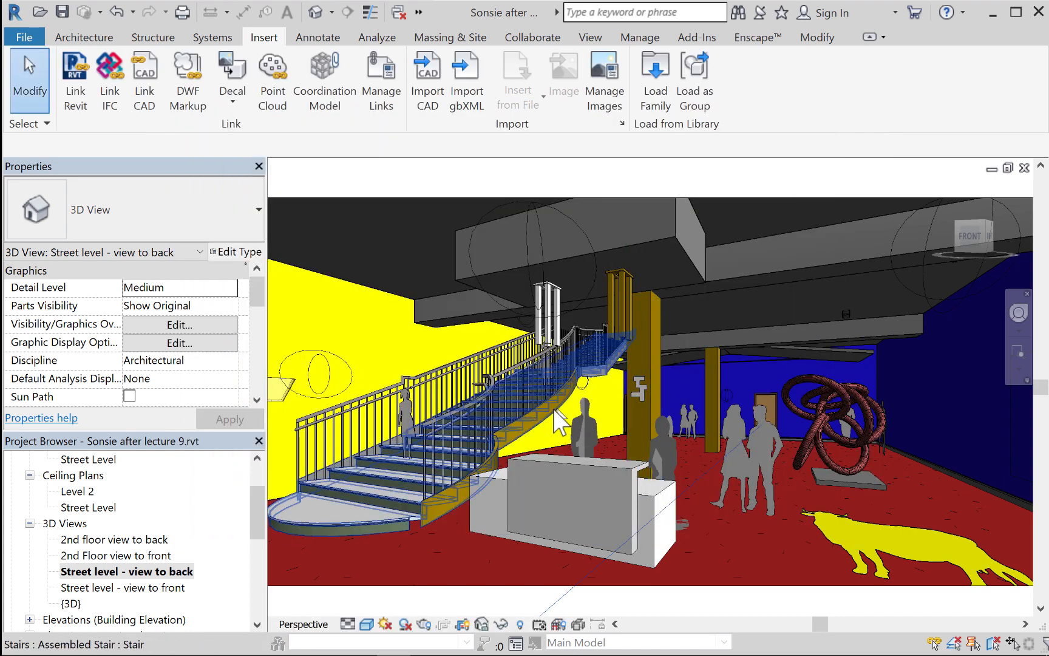
pyautogui.scroll(2, 551, 410)
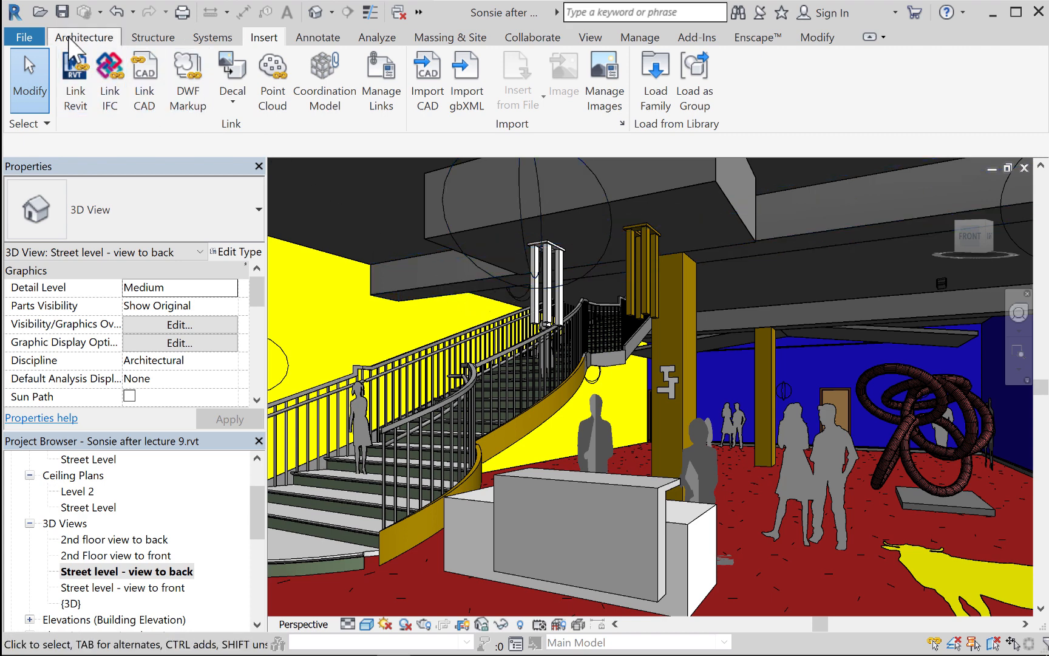
# Step: Add the Documents\Snagit\Autosaved Captures.localized folder as an additional render appearance path in the Rendering options
pyautogui.click(24, 38)
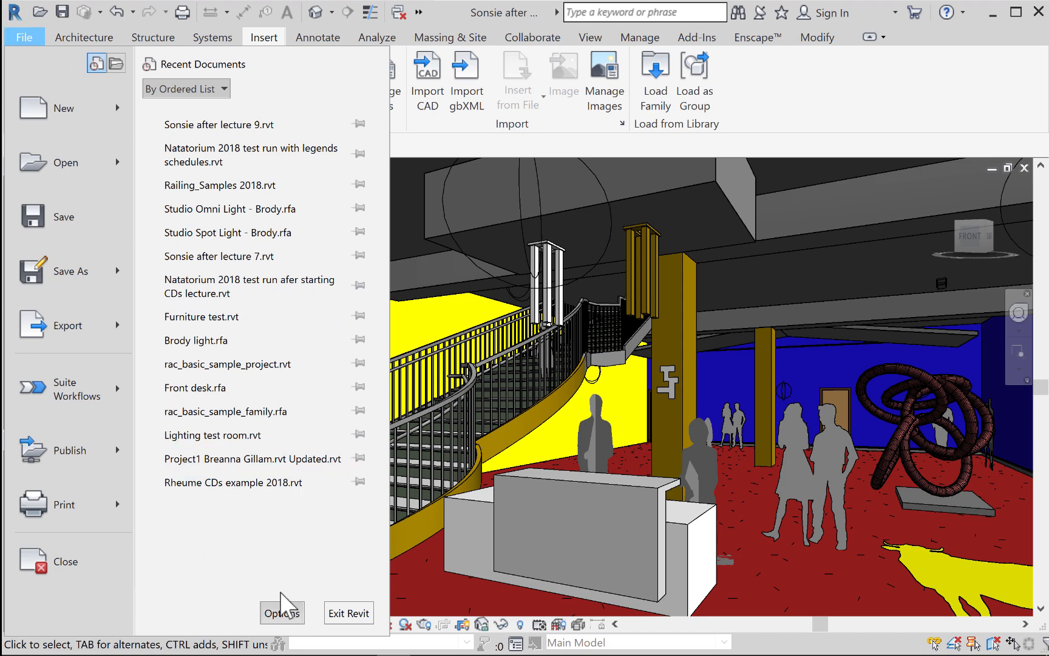
pyautogui.click(282, 612)
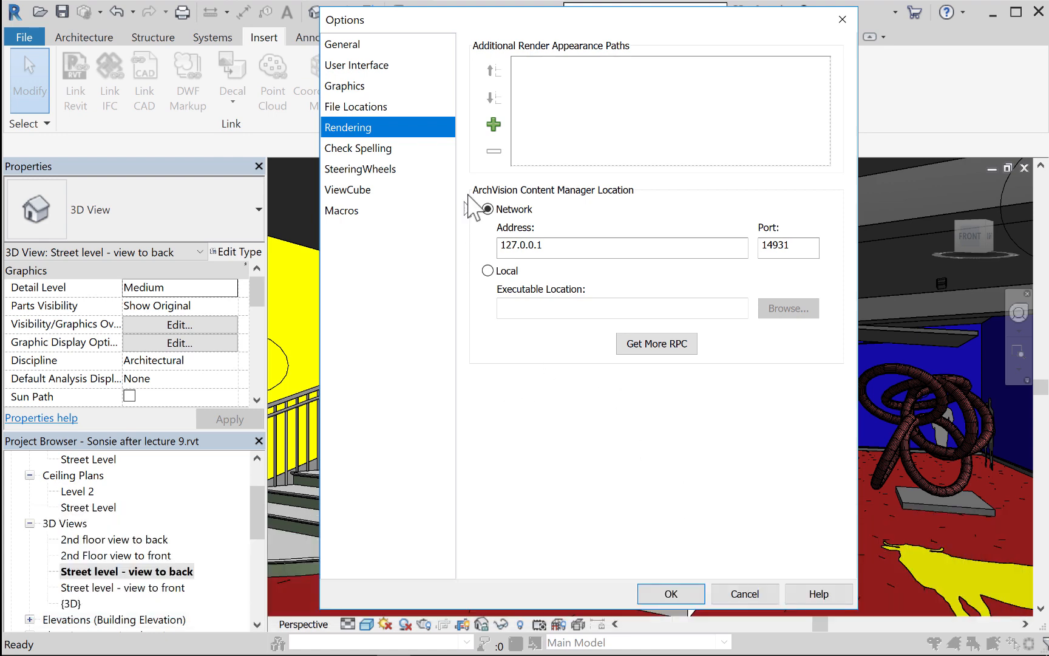
pyautogui.click(490, 131)
pyautogui.click(533, 65)
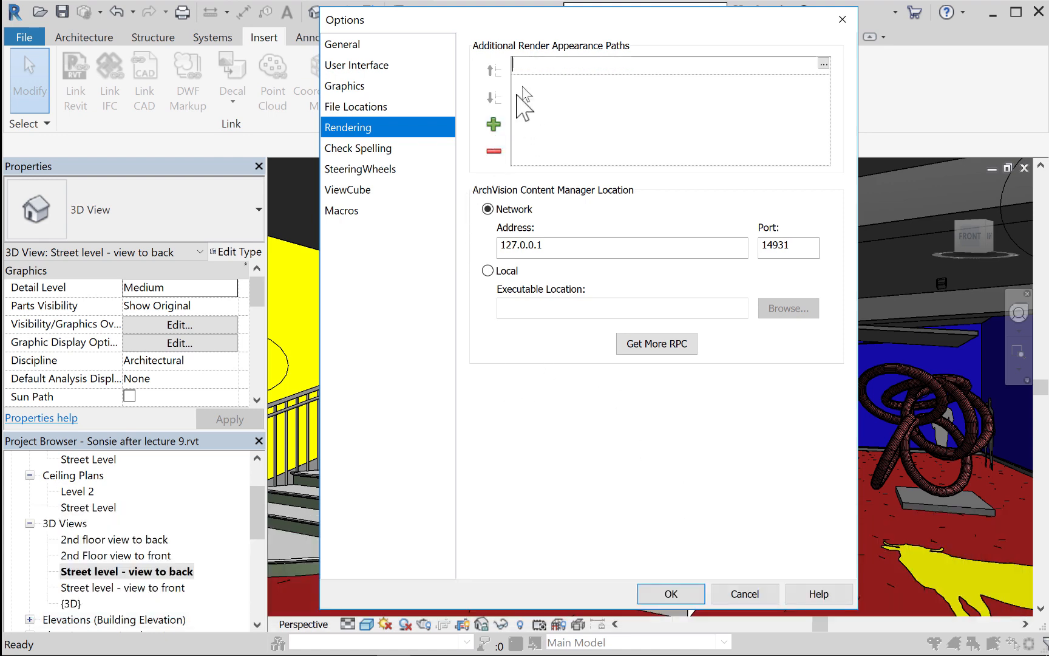
pyautogui.click(824, 63)
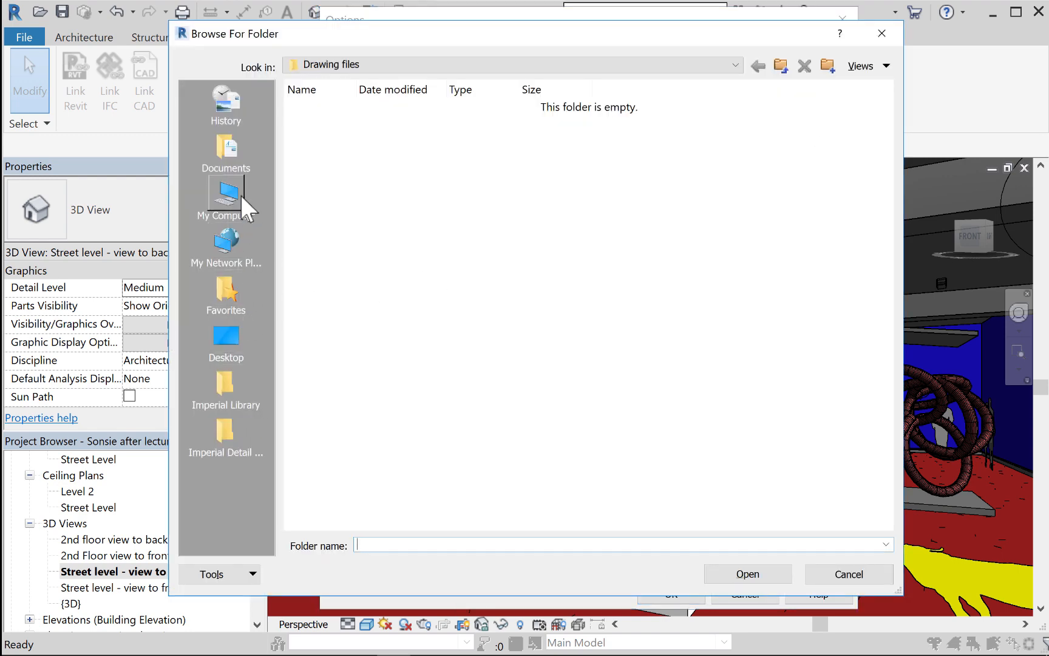
pyautogui.click(230, 160)
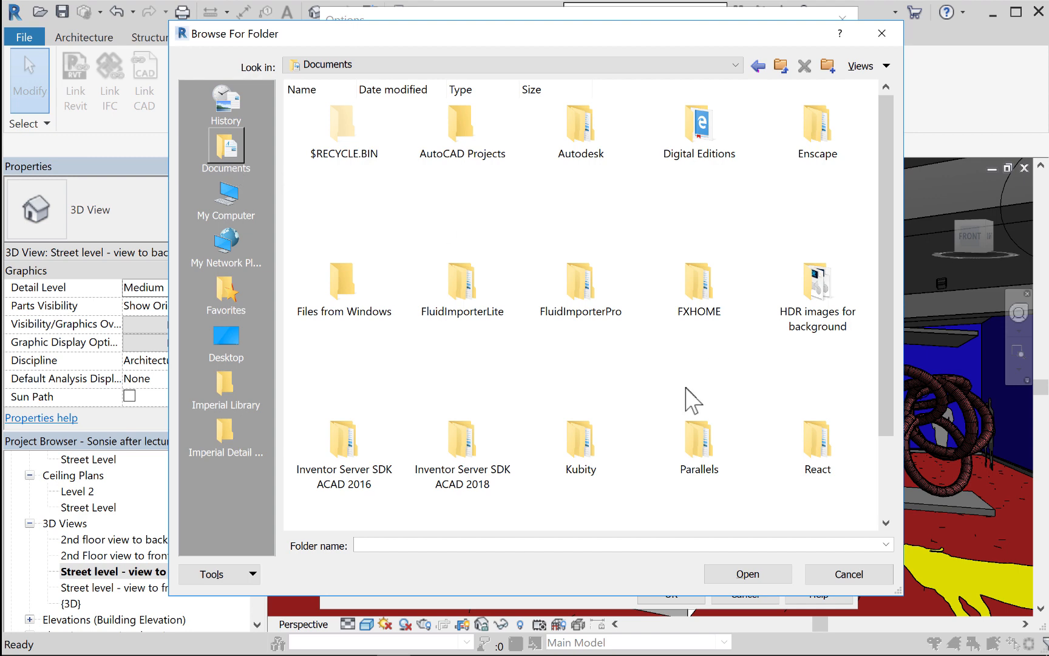
pyautogui.scroll(-3, 580, 401)
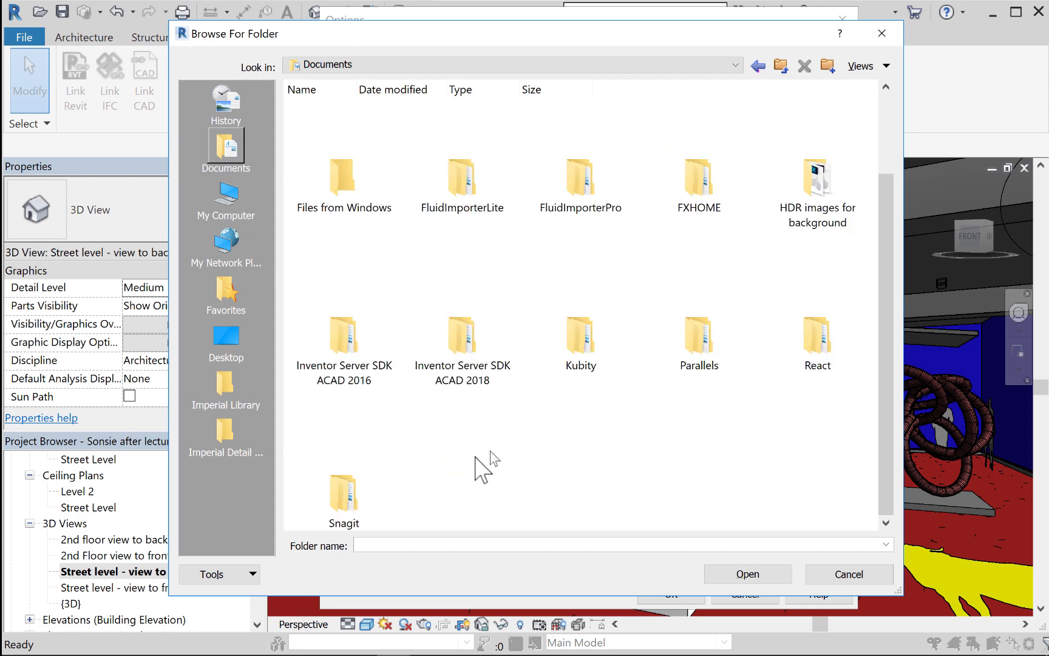
pyautogui.doubleClick(344, 495)
pyautogui.click(348, 141)
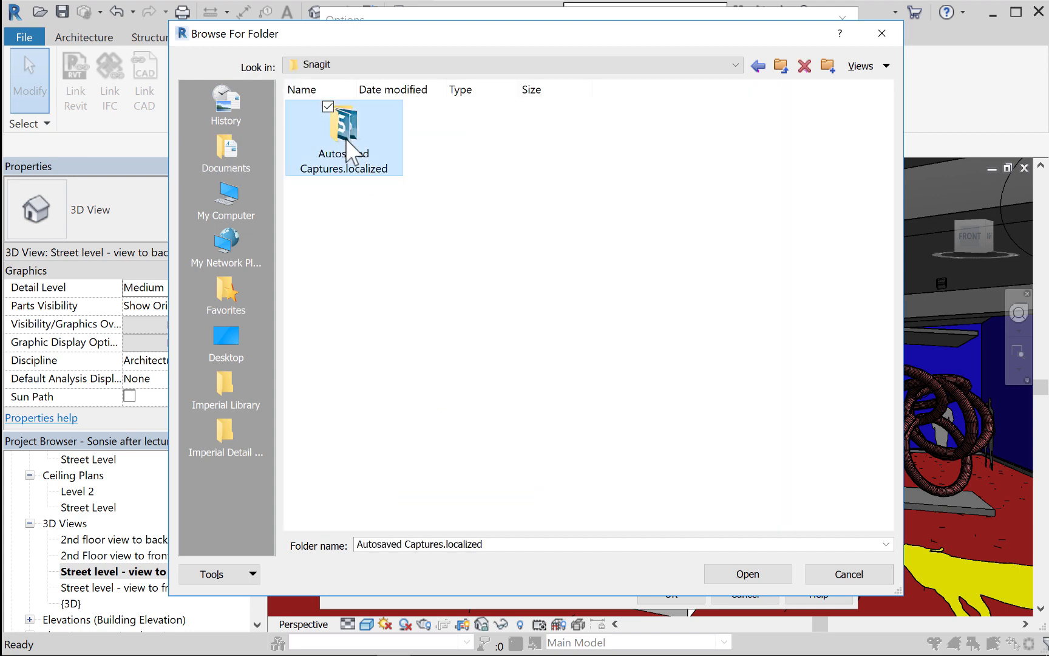
pyautogui.doubleClick(335, 125)
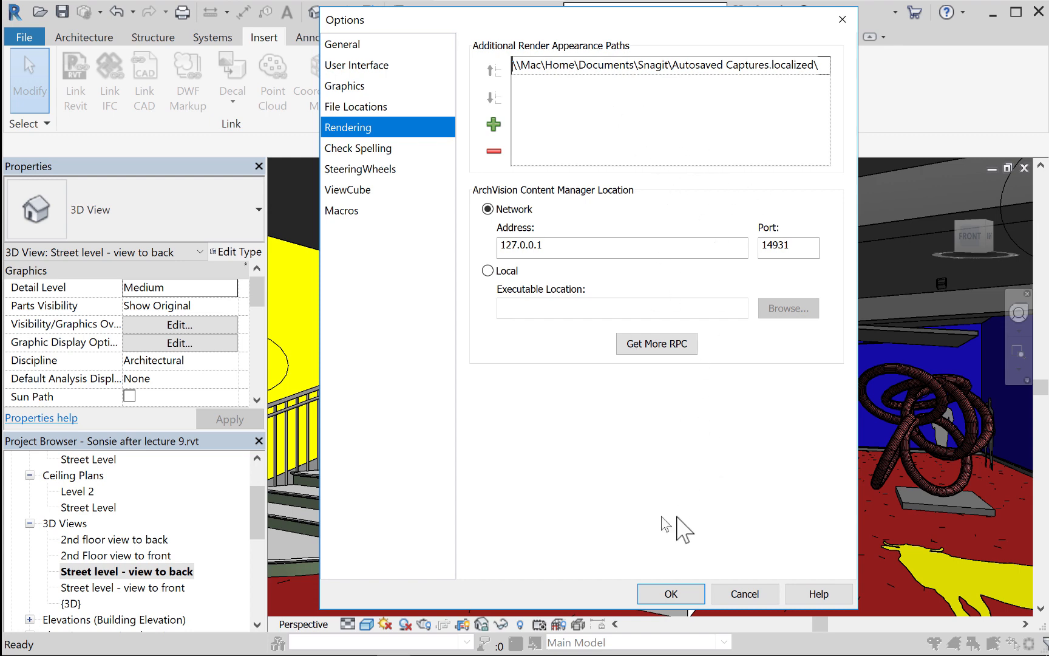
# Step: Save the Rendering options with the additional render appearance path
pyautogui.click(697, 593)
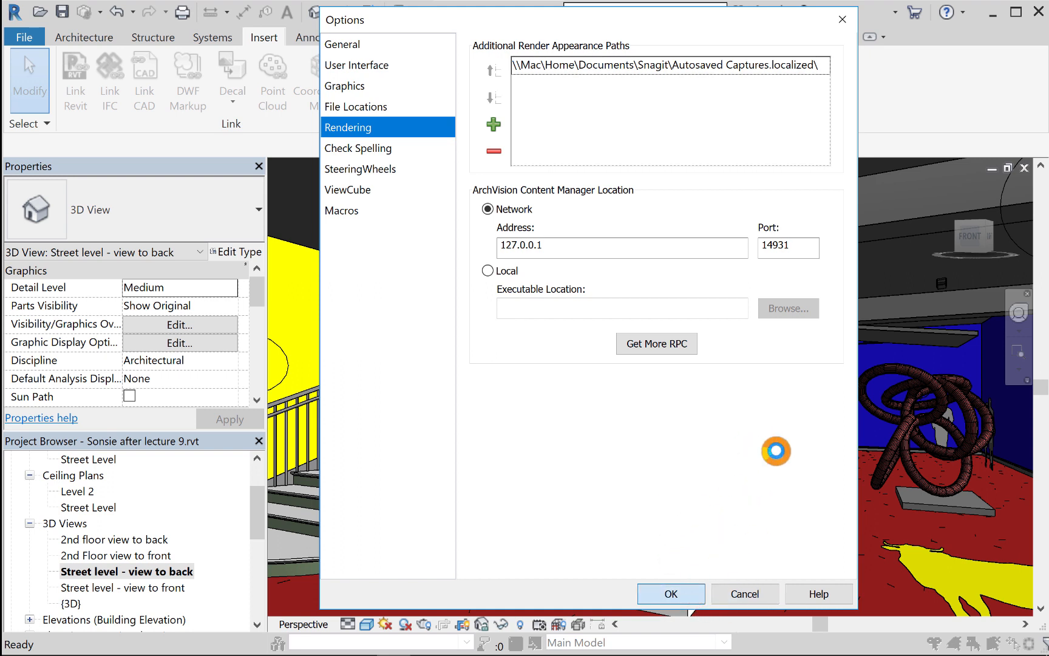
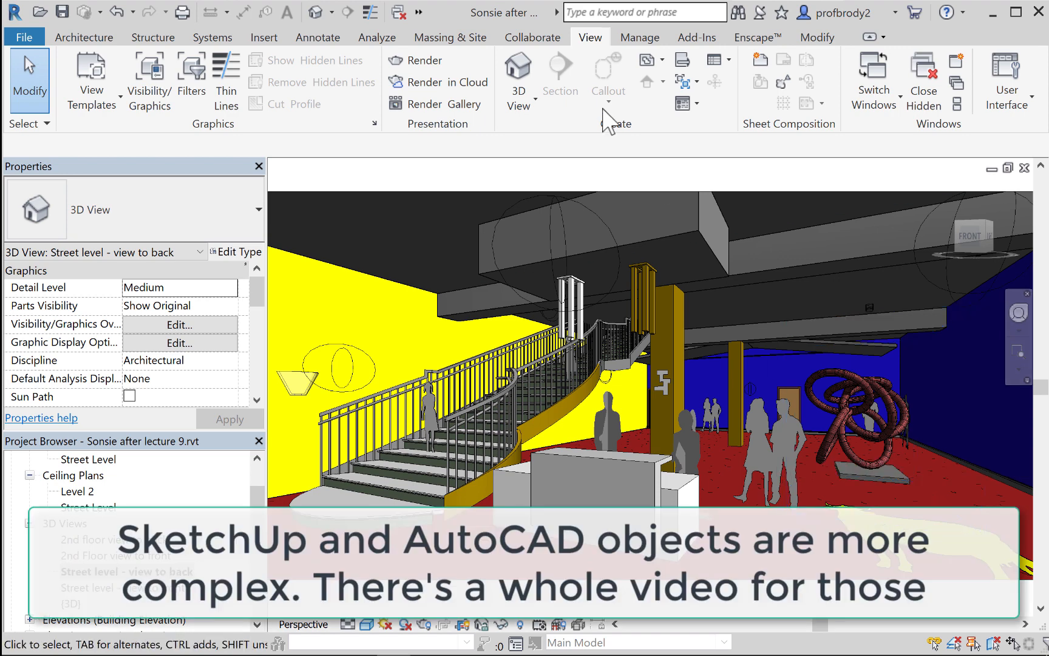
pyautogui.click(638, 38)
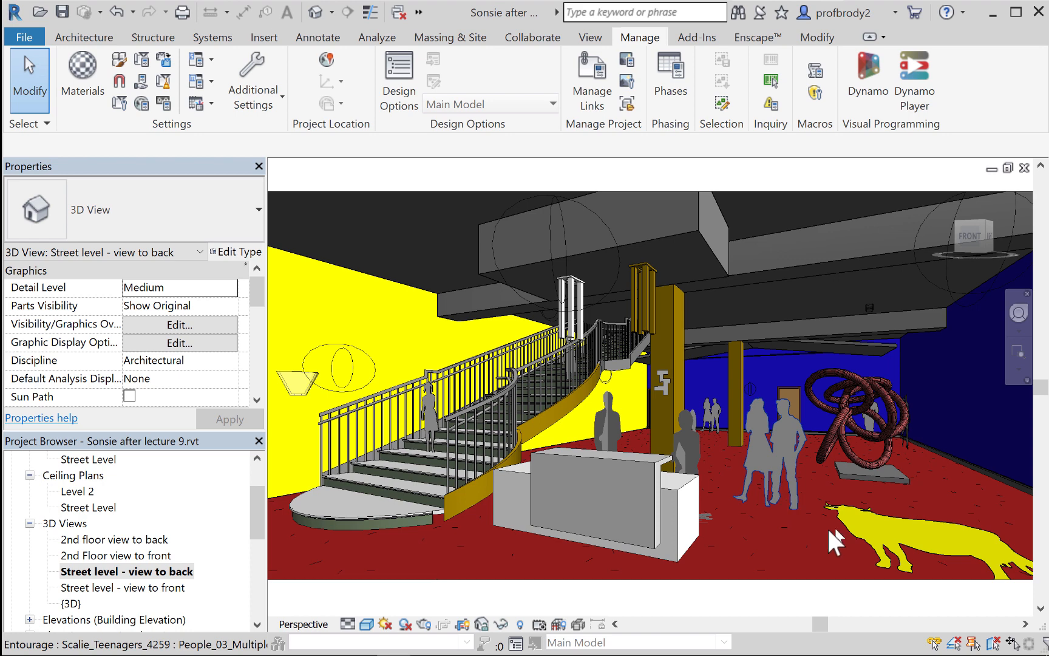
# Step: Set the rendering to Best quality at 600 DPI printer resolution and turn off the render region
pyautogui.click(424, 624)
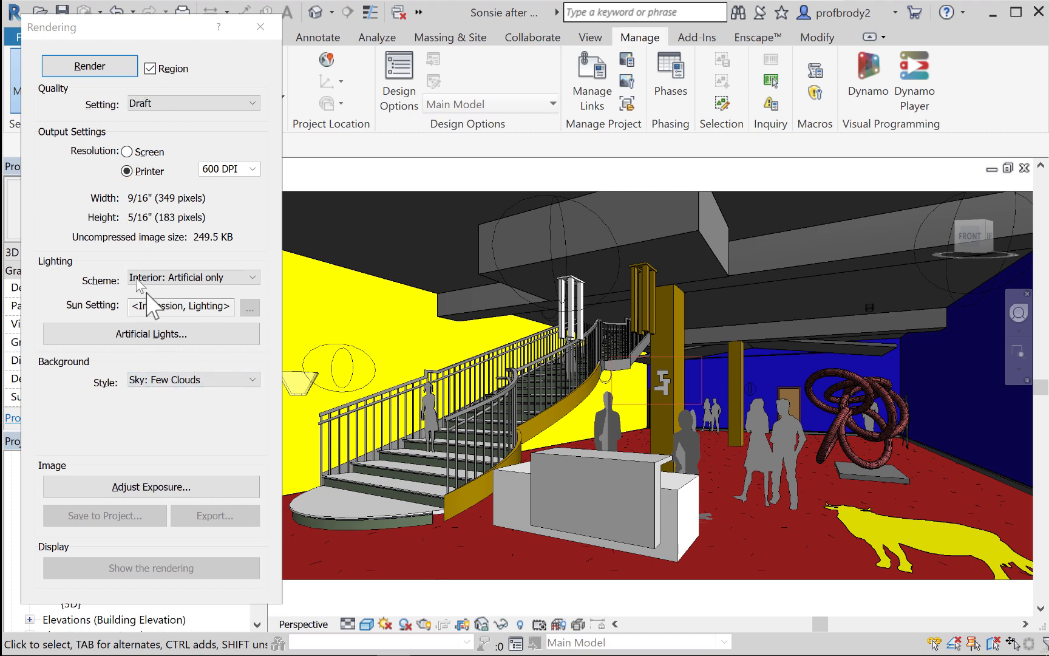
pyautogui.click(173, 104)
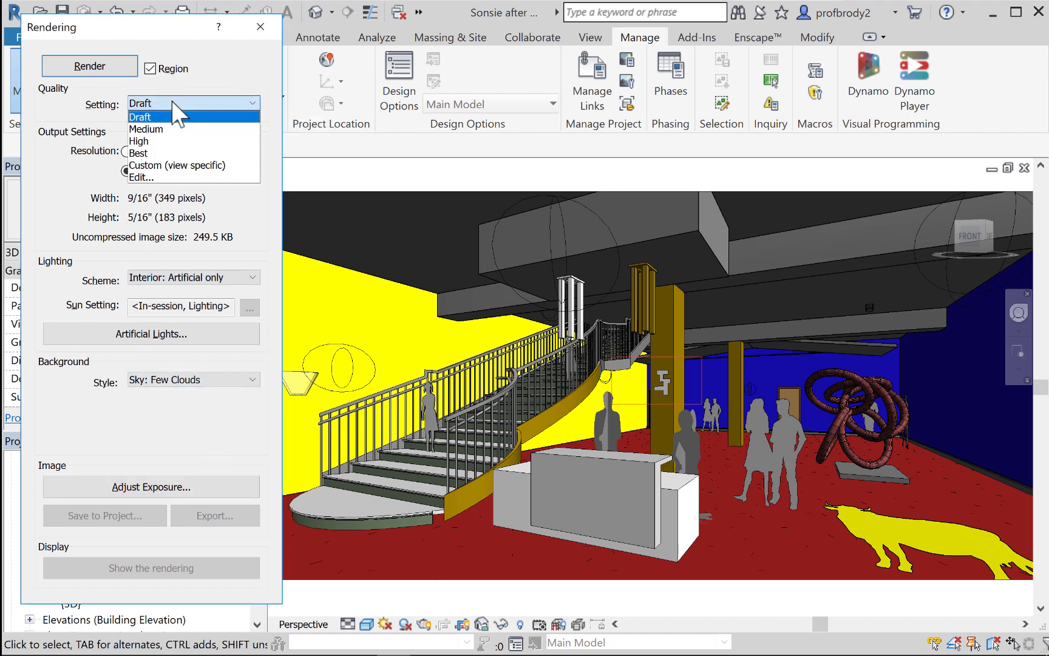
pyautogui.click(167, 154)
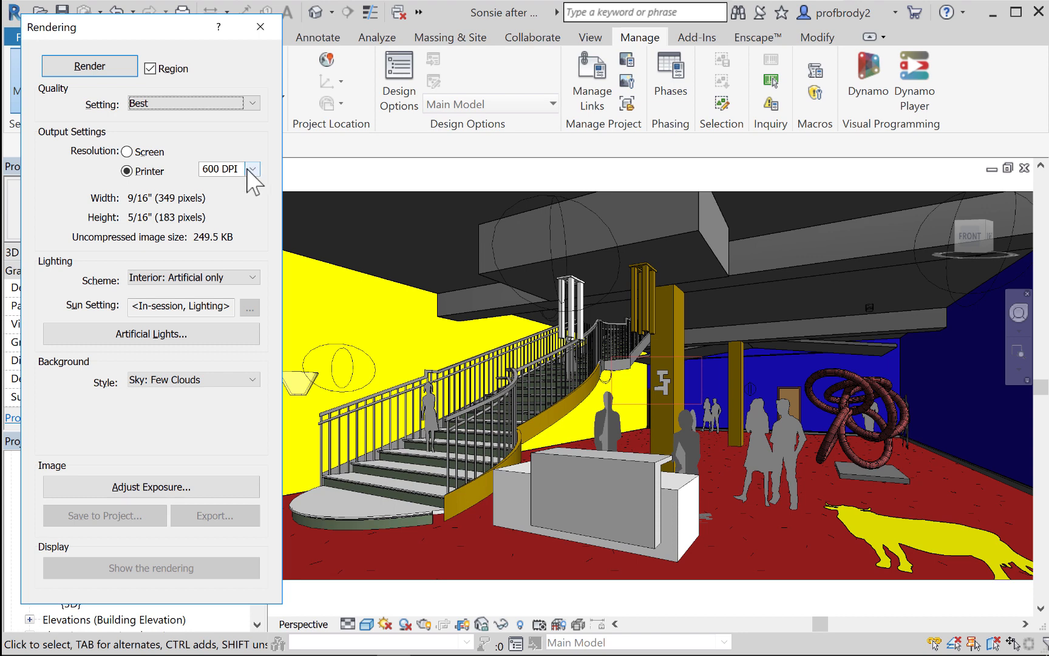
pyautogui.click(126, 151)
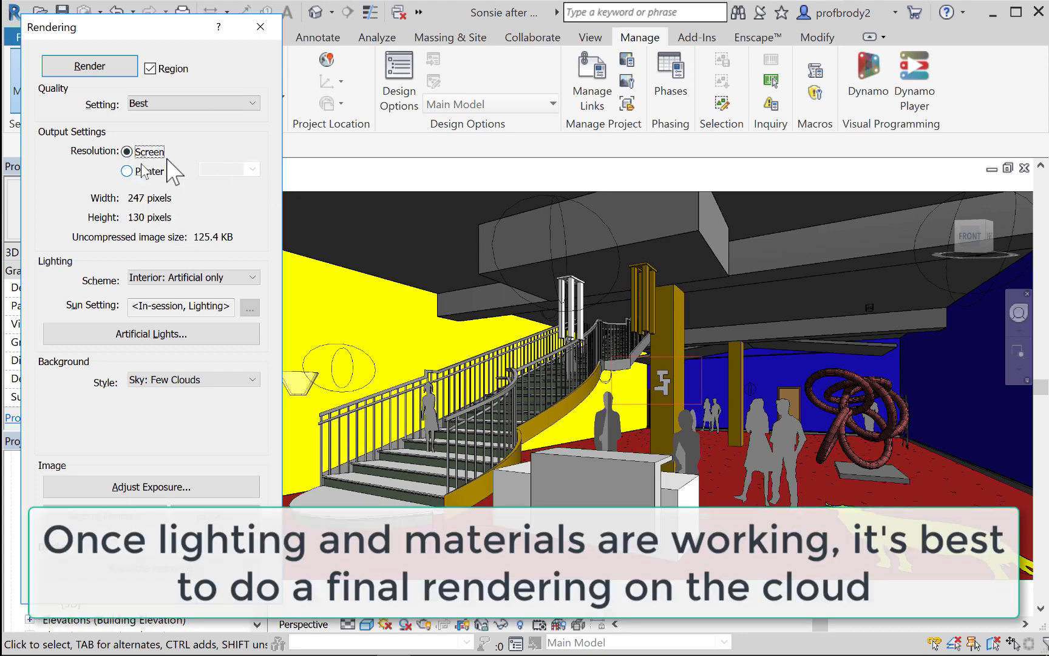
pyautogui.click(150, 68)
pyautogui.click(127, 170)
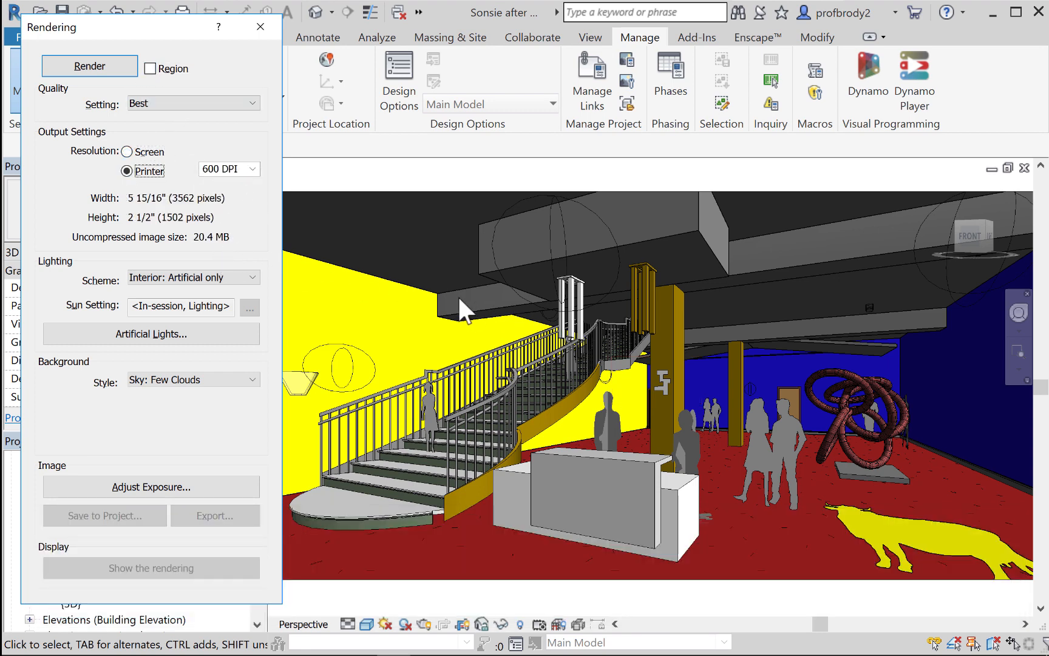
pyautogui.click(261, 28)
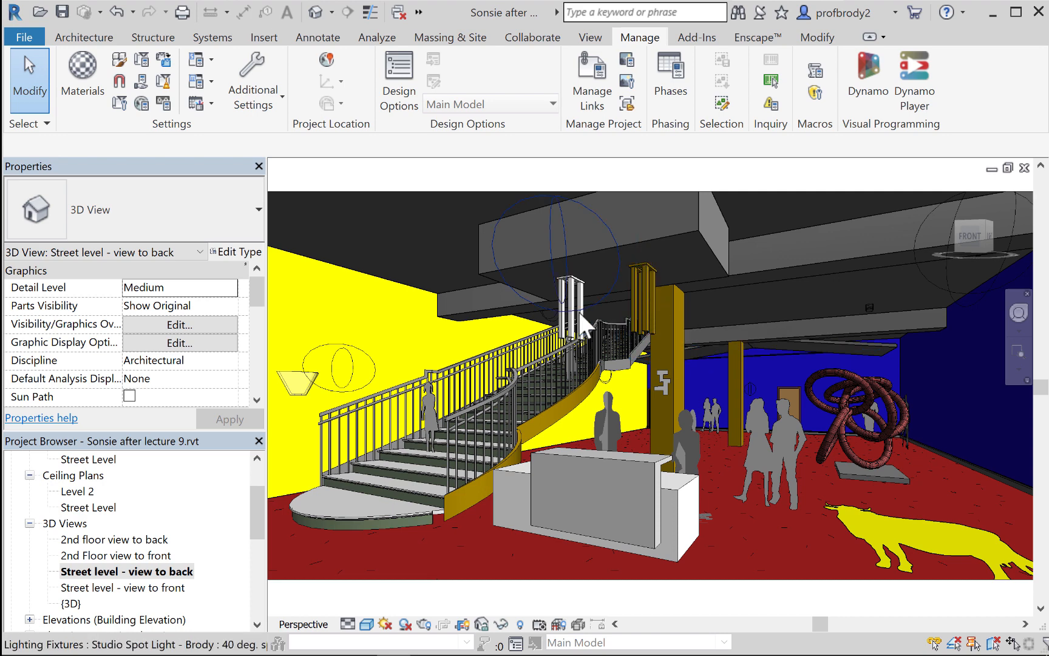
# Step: Start Render in Cloud and continue past its welcome message, choosing not to show the message next time
pyautogui.scroll(2, 579, 310)
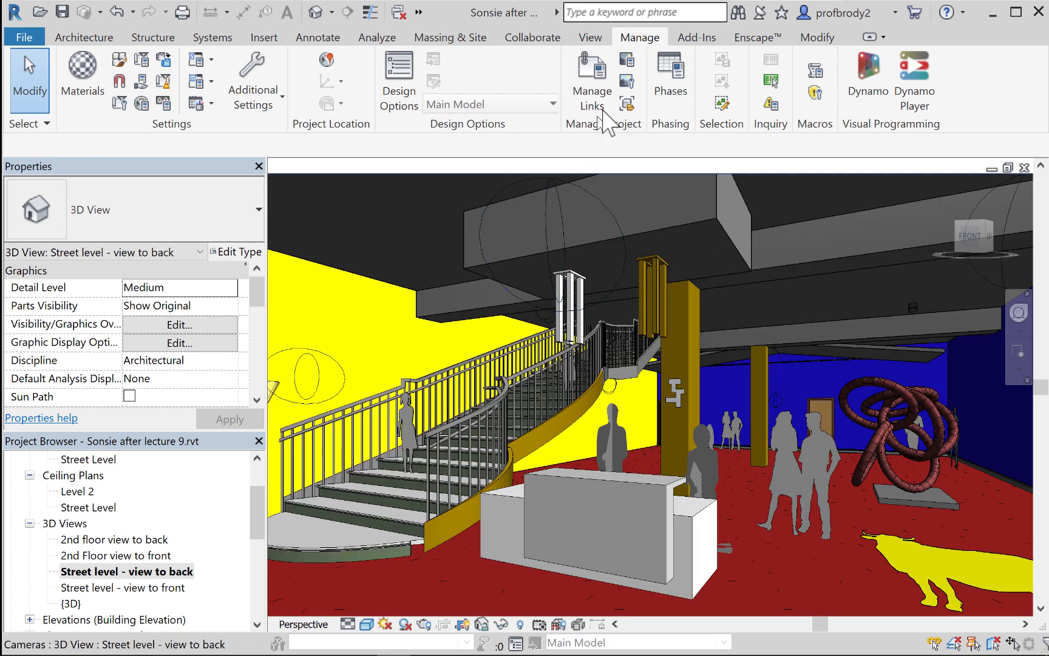
pyautogui.click(584, 38)
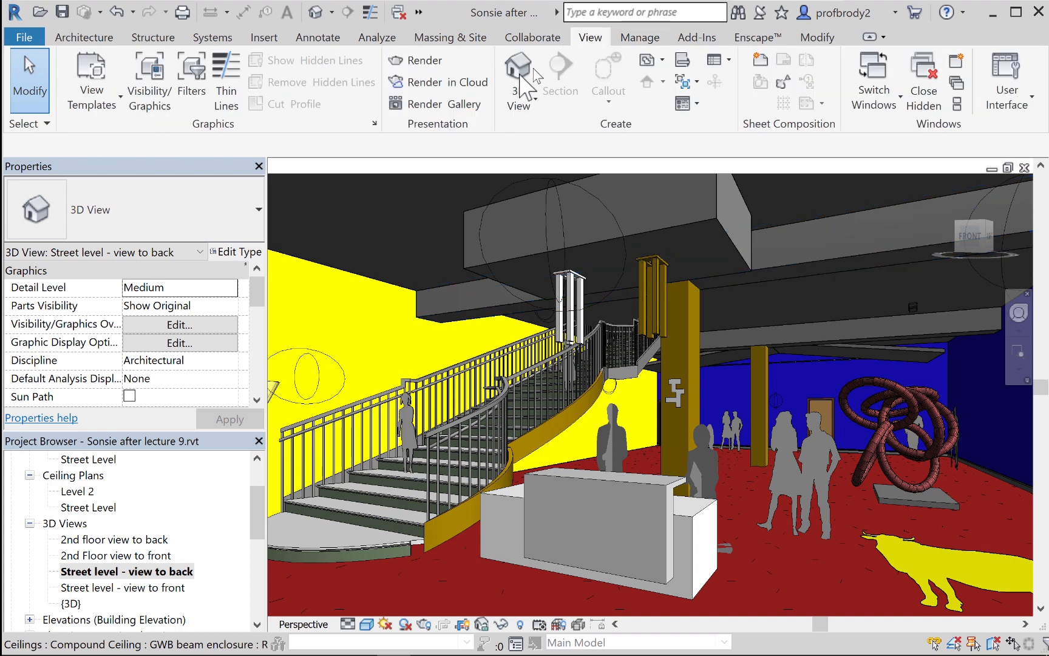
pyautogui.click(424, 86)
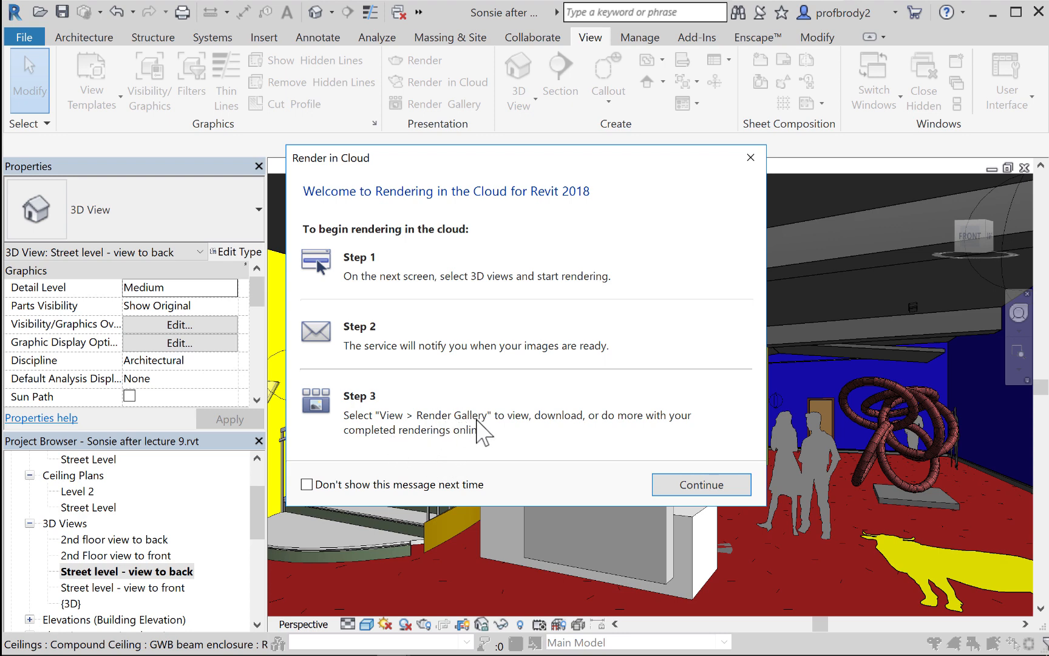
pyautogui.click(307, 485)
pyautogui.click(688, 484)
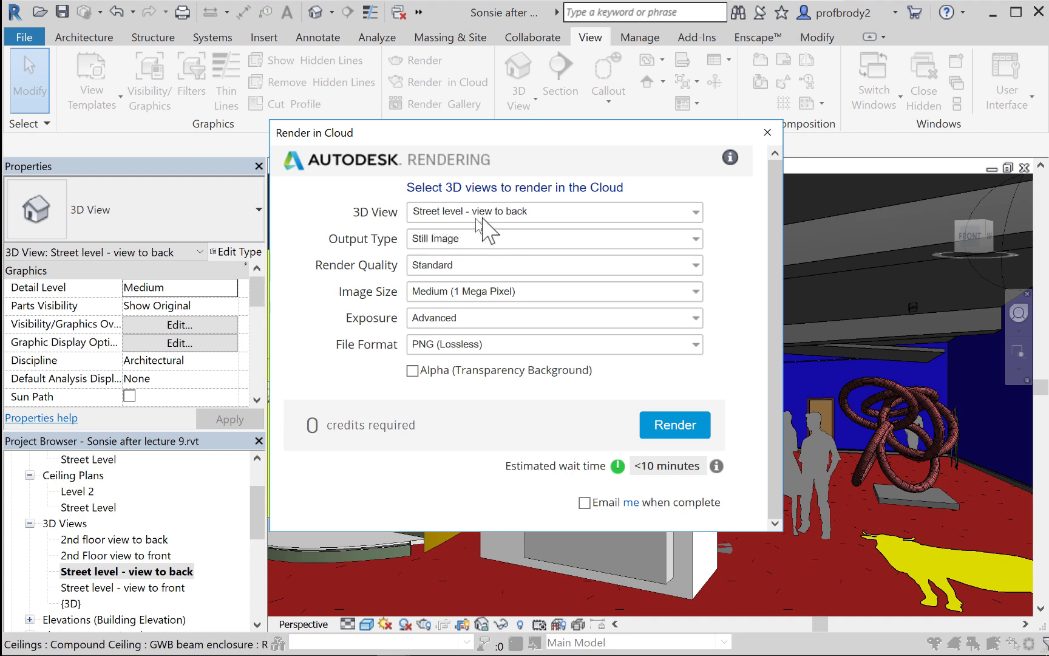
# Step: Choose Street level - view to back as the 3D view for the cloud render with Still Image output
pyautogui.click(515, 214)
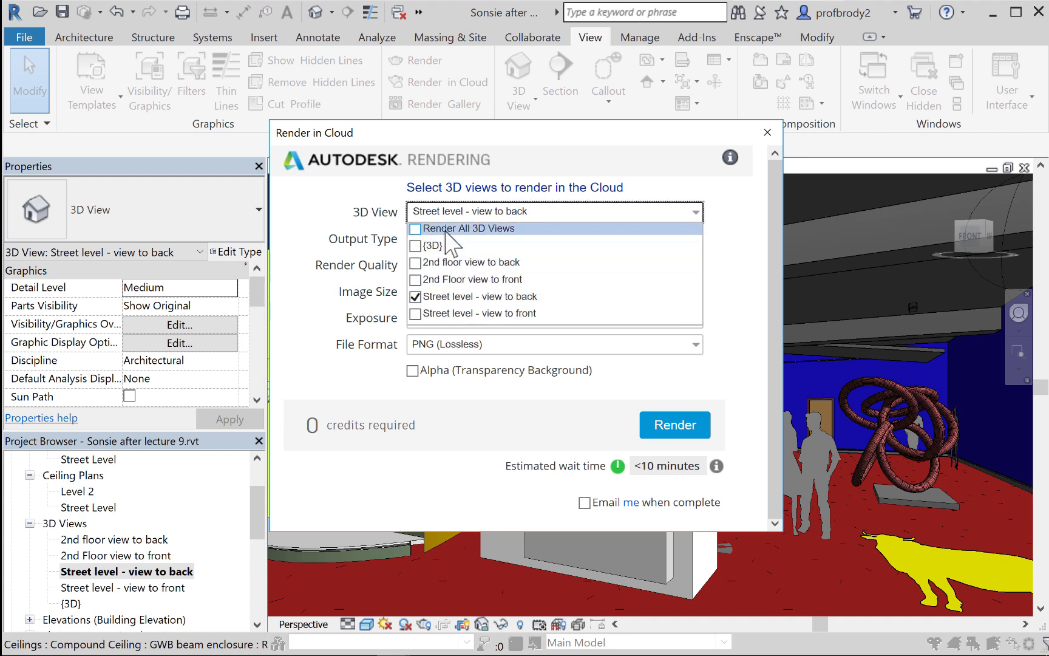
pyautogui.click(463, 296)
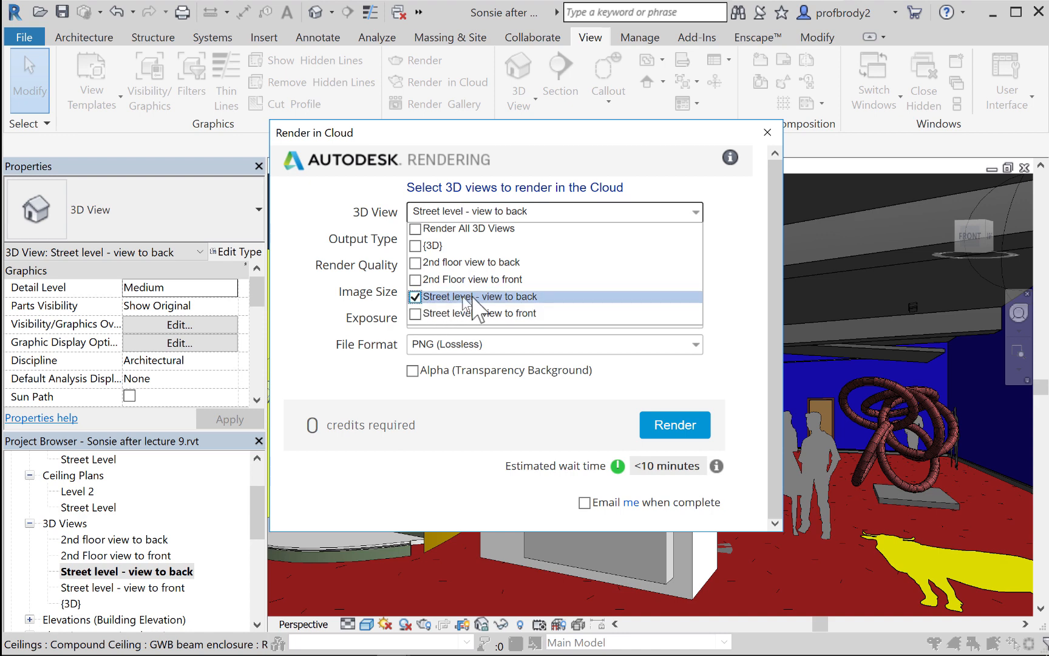
pyautogui.click(321, 215)
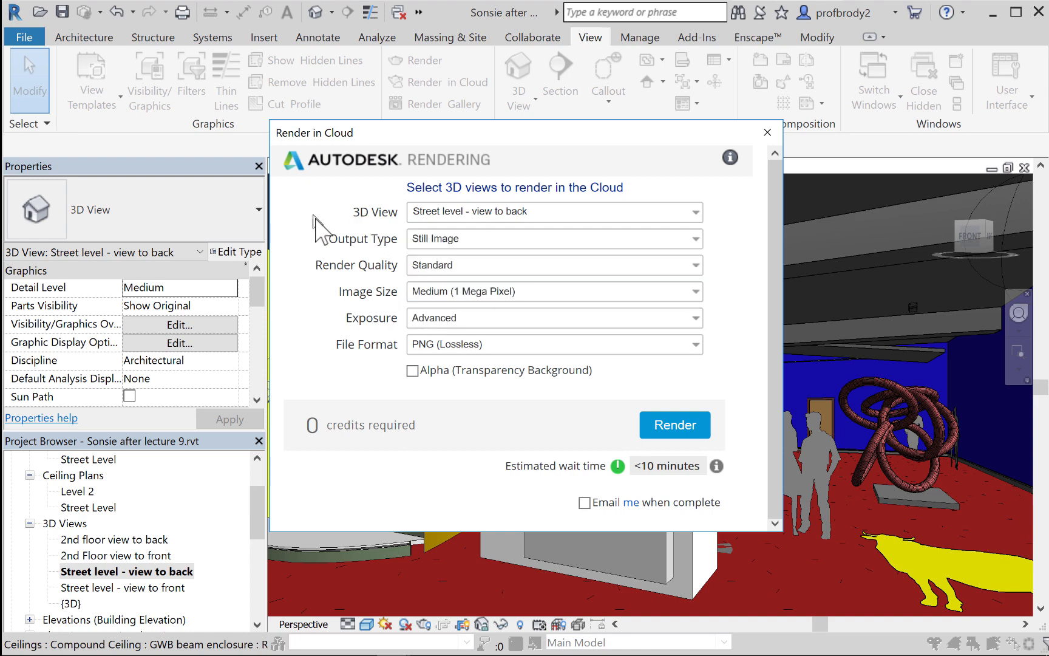
pyautogui.click(468, 243)
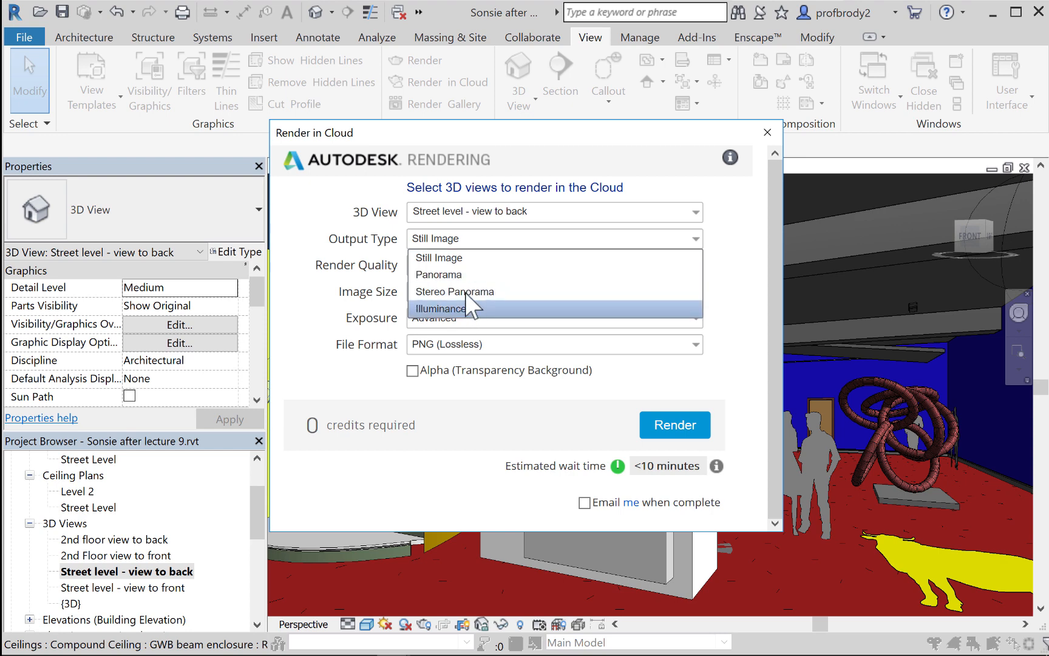
pyautogui.click(459, 264)
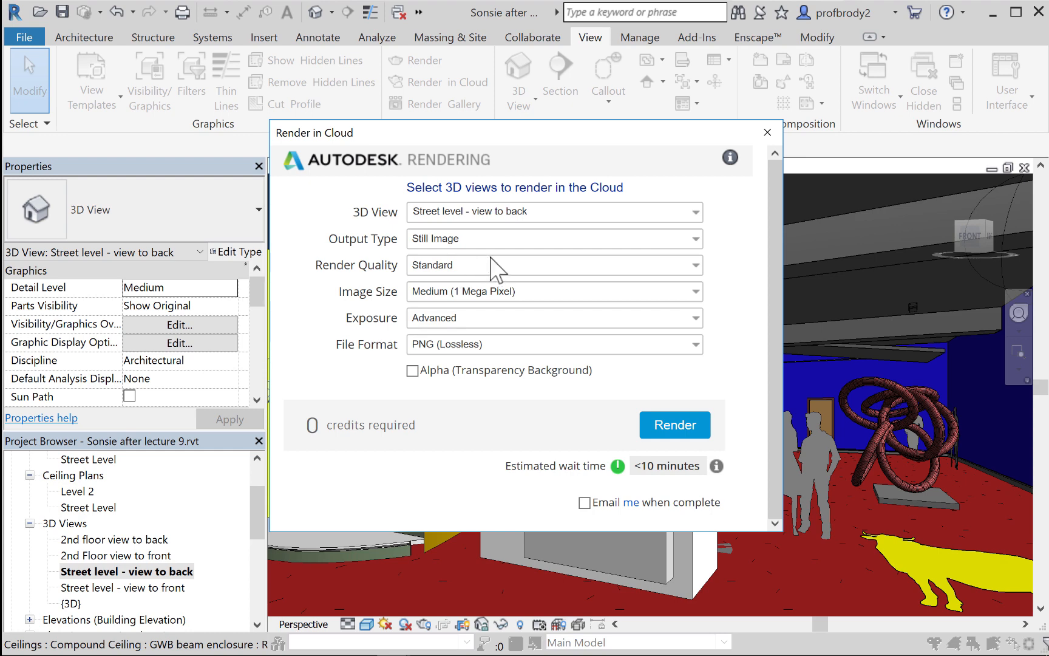
# Step: Examine the available render quality and image size options for the cloud render
pyautogui.click(487, 267)
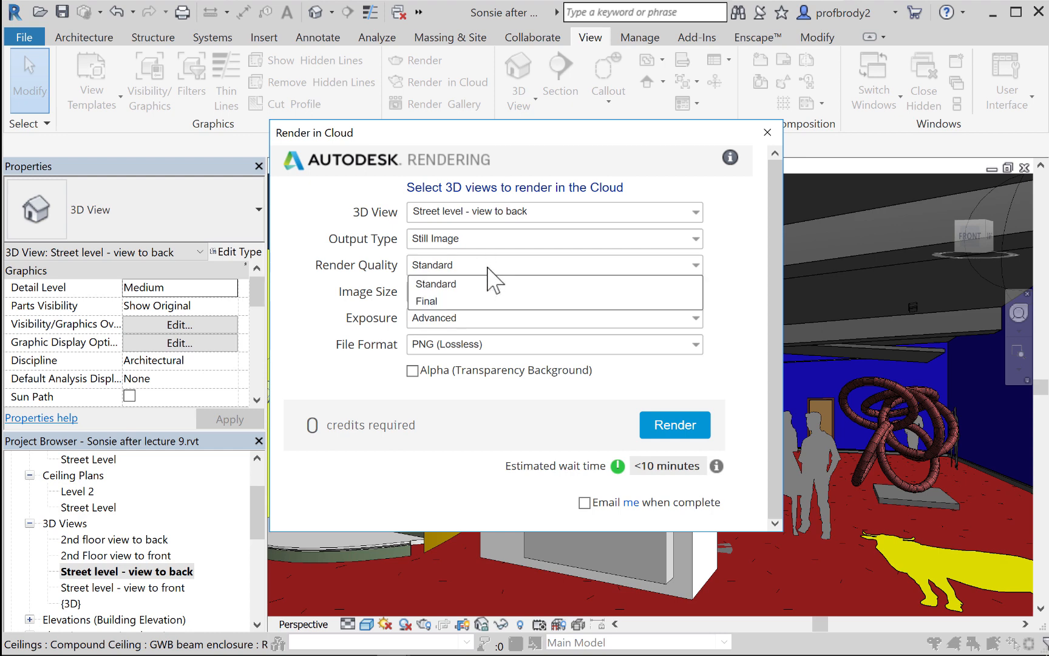
pyautogui.click(487, 267)
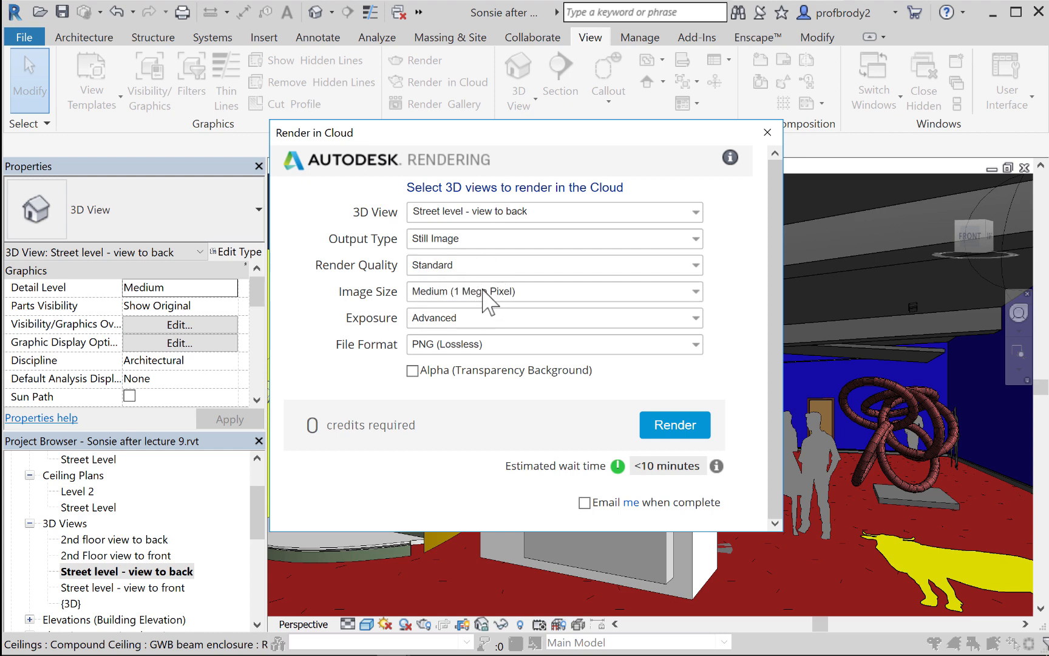
pyautogui.click(486, 295)
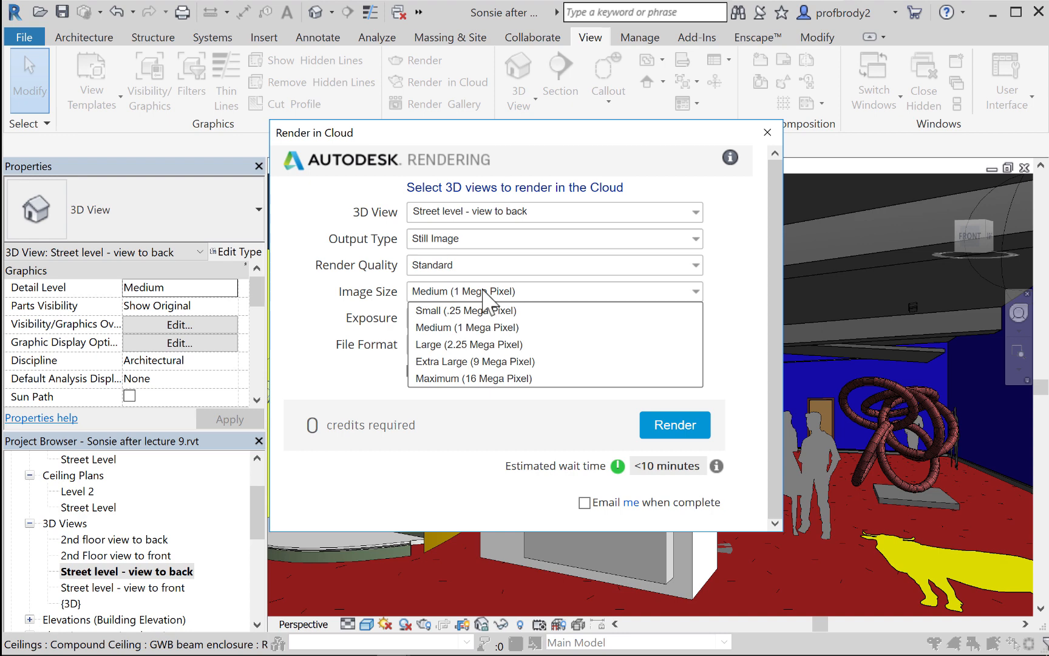
pyautogui.click(483, 290)
pyautogui.click(334, 287)
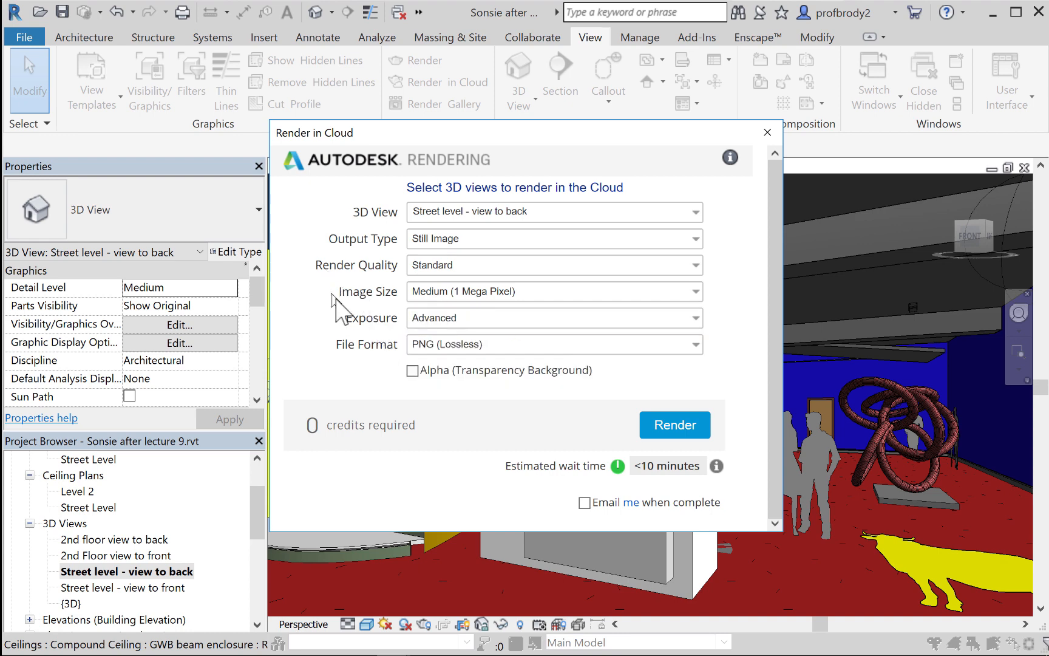
# Step: Check the exposure and file format options and enable Alpha (Transparency Background) for the cloud render
pyautogui.click(441, 320)
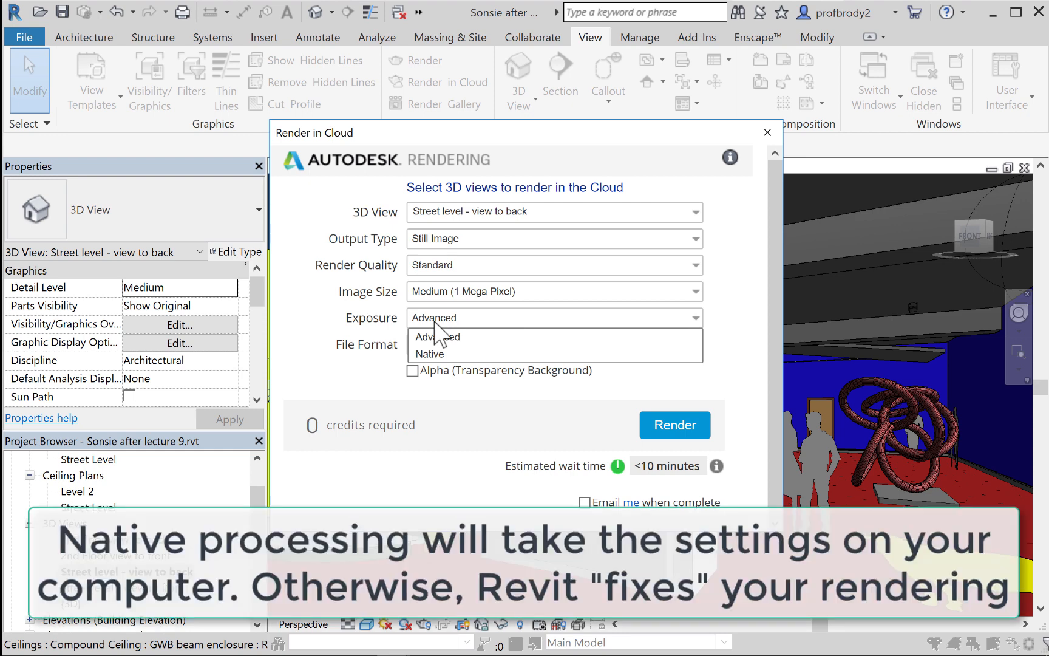
pyautogui.click(315, 314)
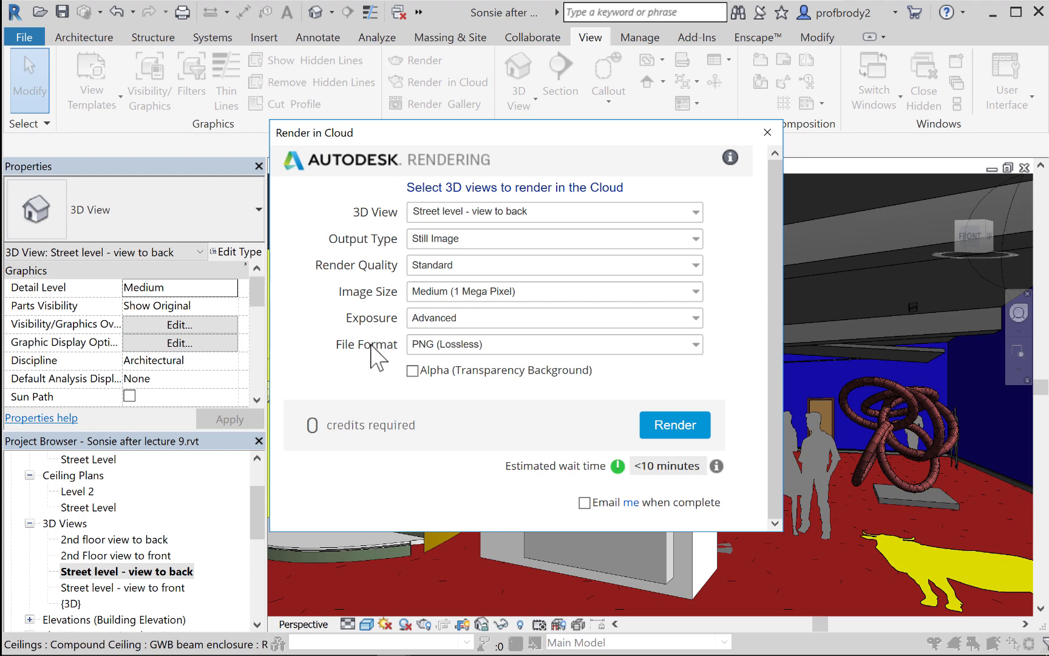
pyautogui.click(503, 345)
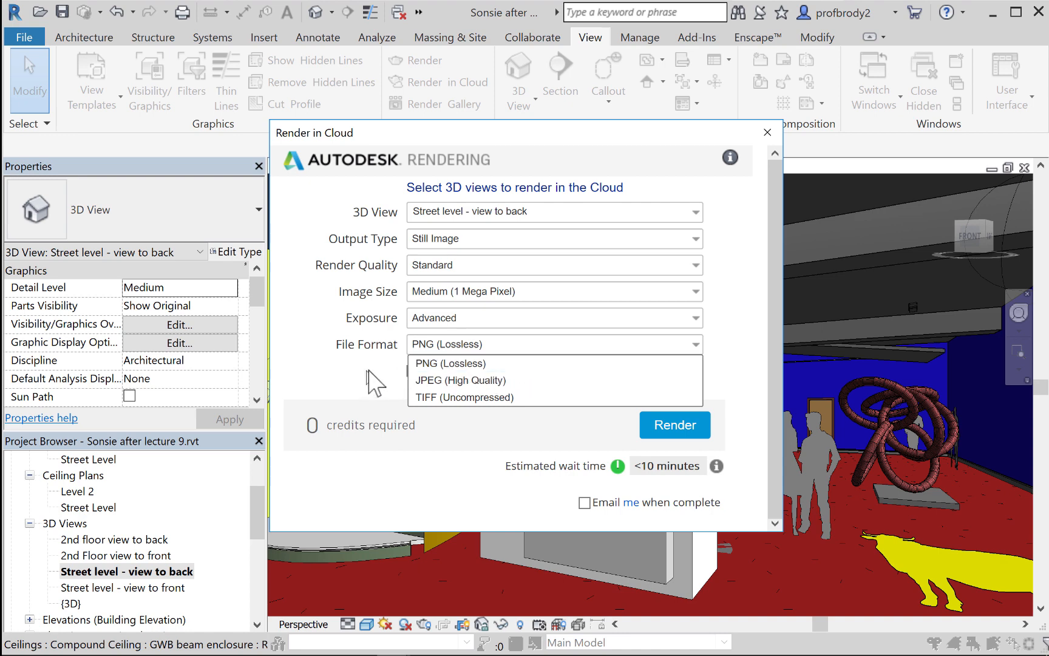
pyautogui.click(334, 342)
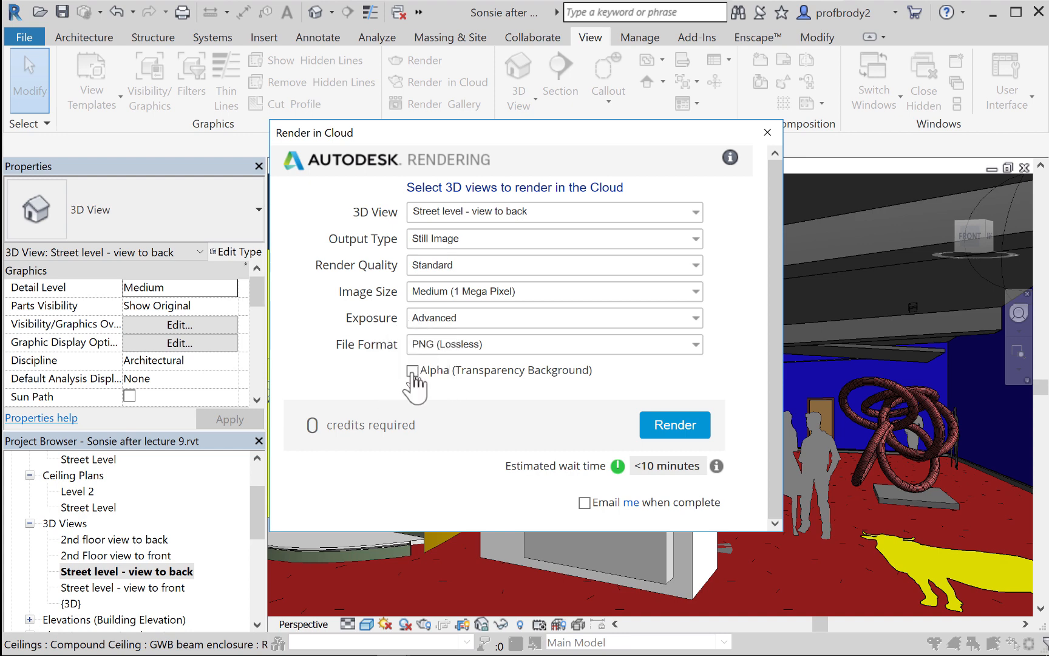
pyautogui.click(412, 371)
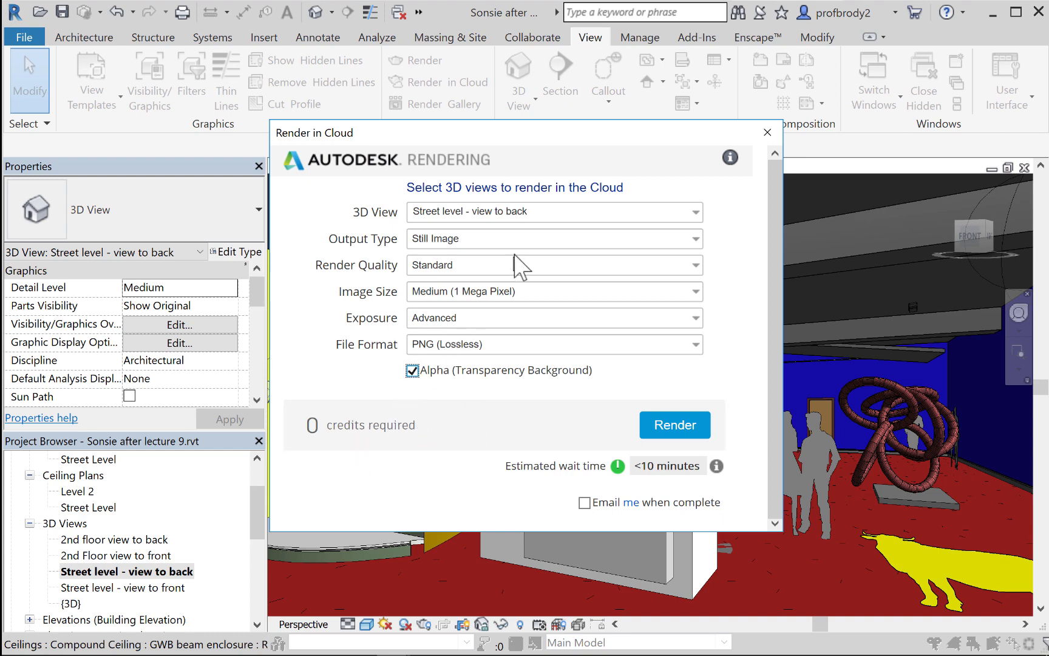
# Step: Try the Maximum (16 Mega Pixel) image size for the cloud render and return it to Medium (1 Mega Pixel)
pyautogui.click(499, 294)
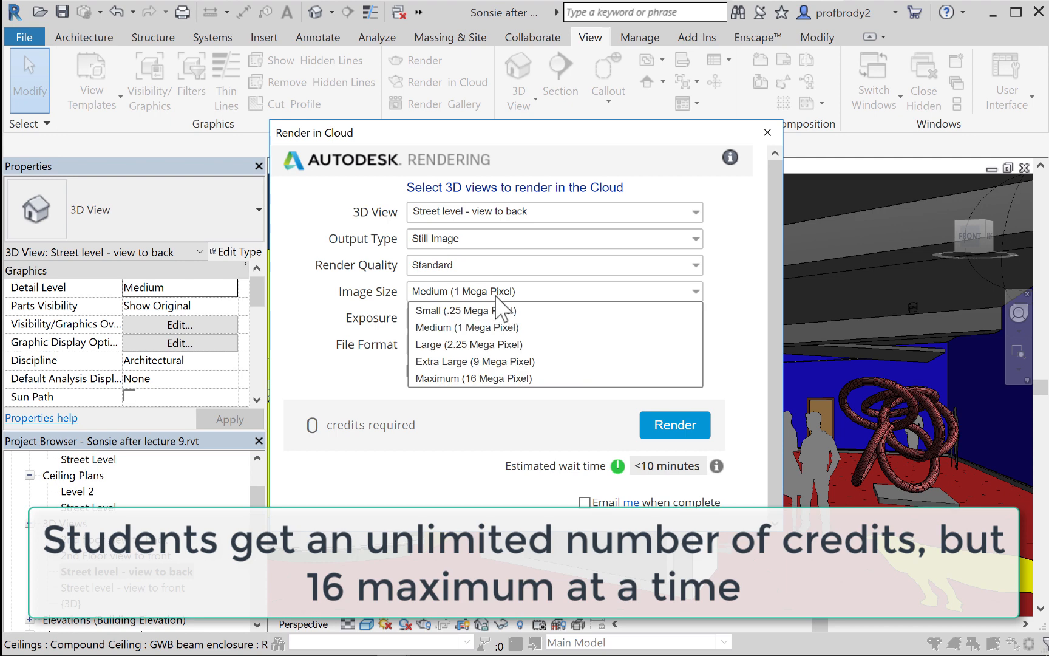
pyautogui.click(491, 382)
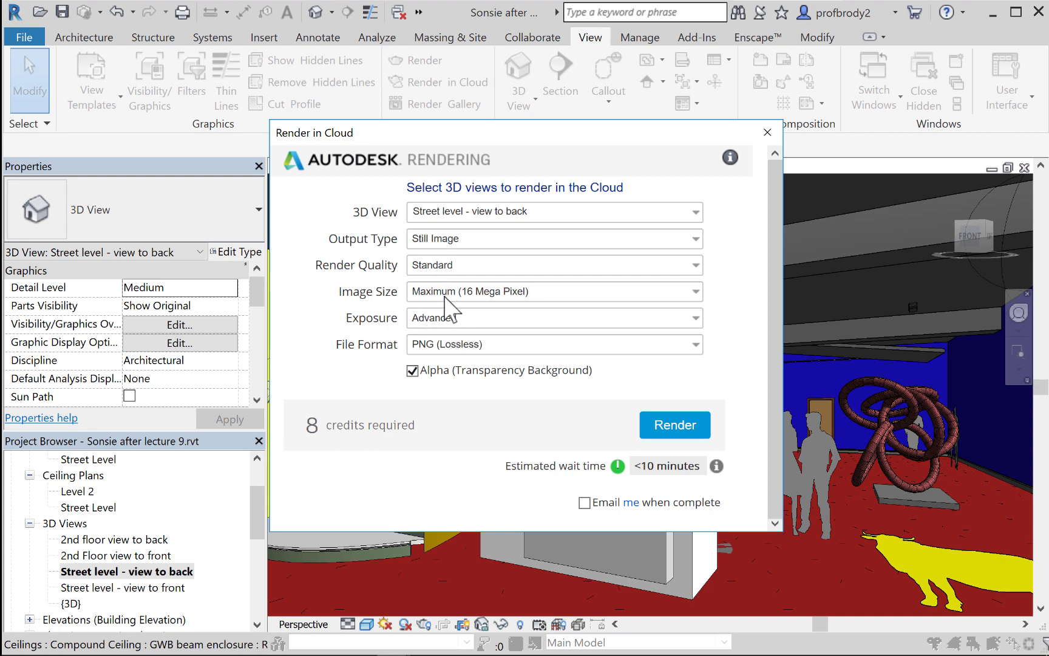
pyautogui.click(446, 291)
pyautogui.click(446, 327)
pyautogui.click(442, 212)
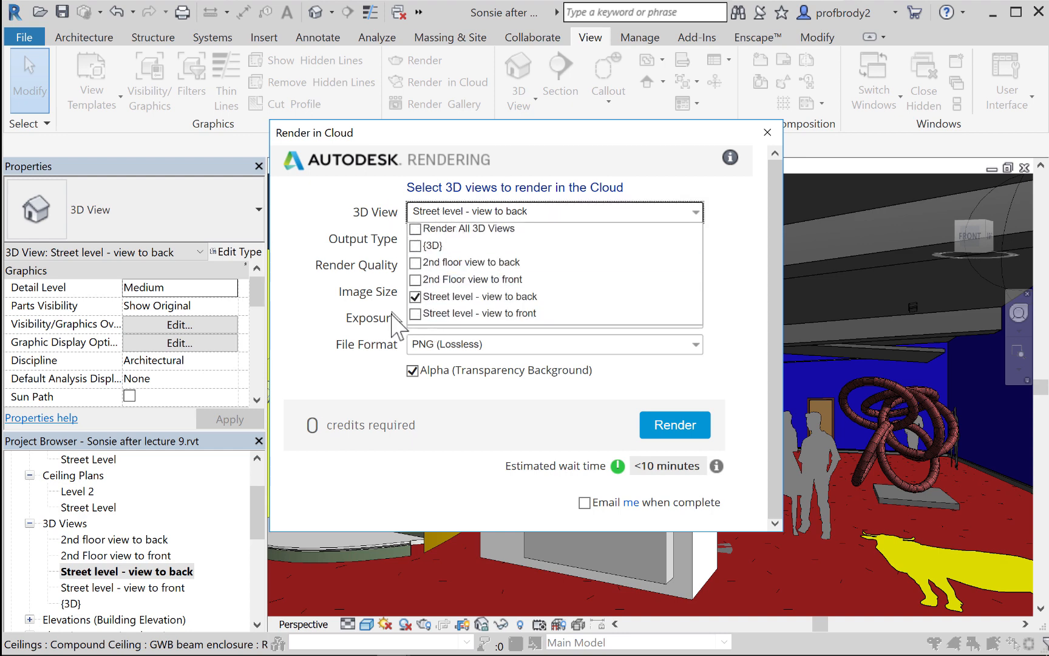
pyautogui.click(337, 328)
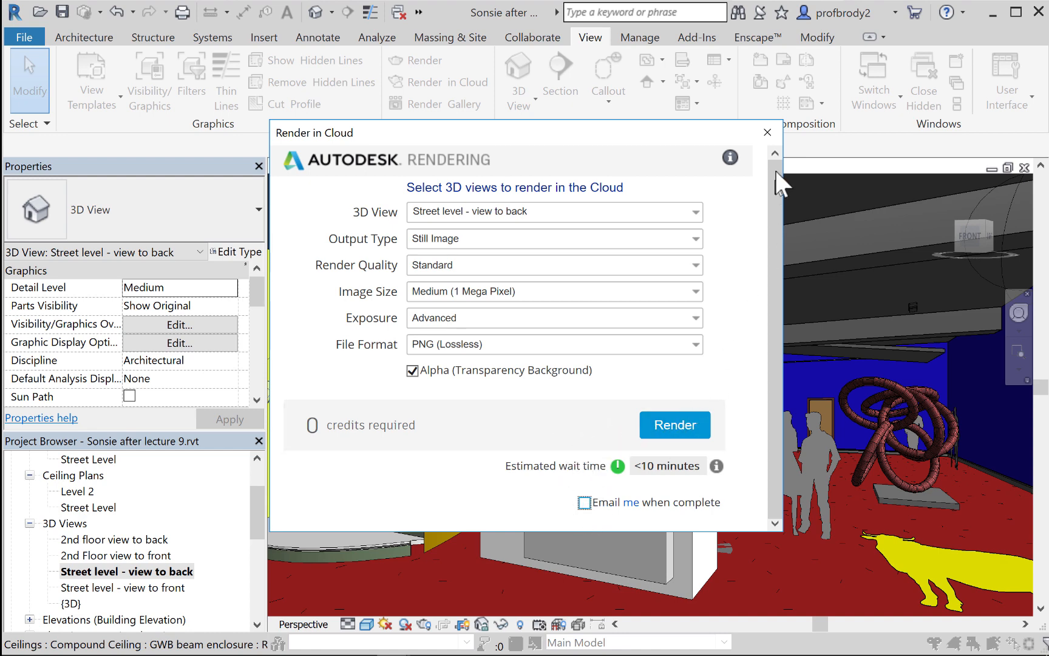
# Step: Close the cloud render dialog and view the Sonsie after lecture 9.rvt project in the online Render Gallery
pyautogui.click(768, 132)
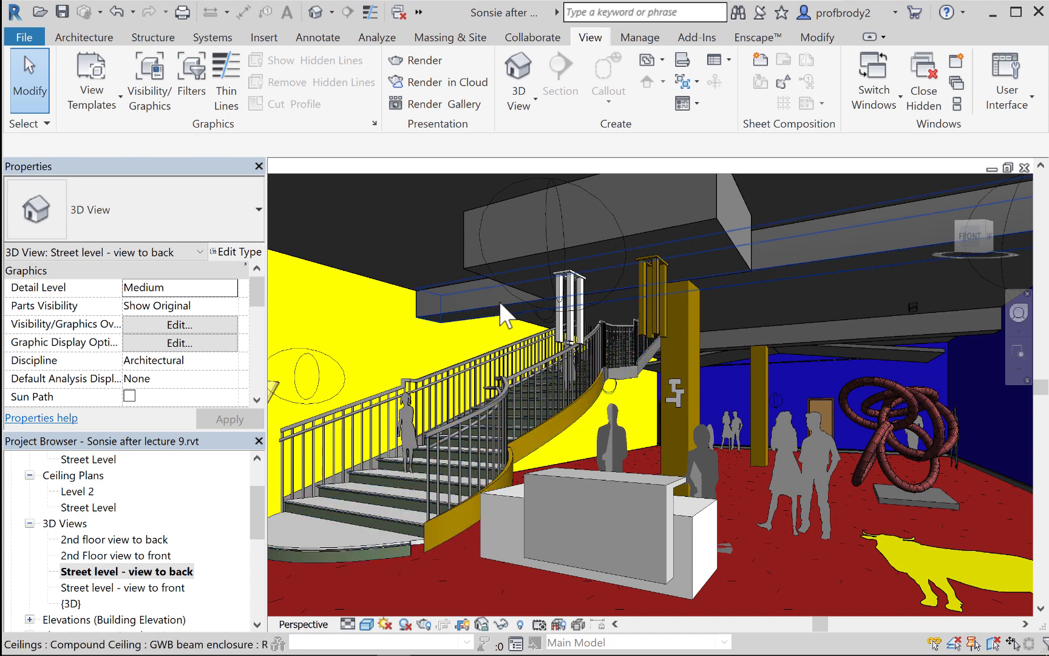
pyautogui.click(419, 109)
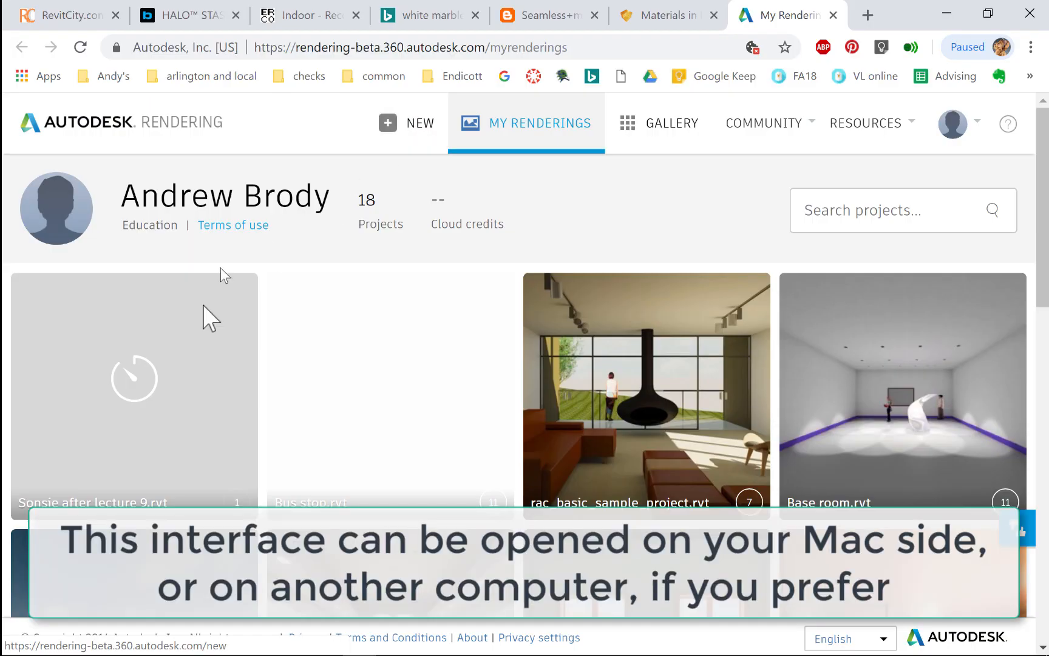
pyautogui.moveTo(118, 383)
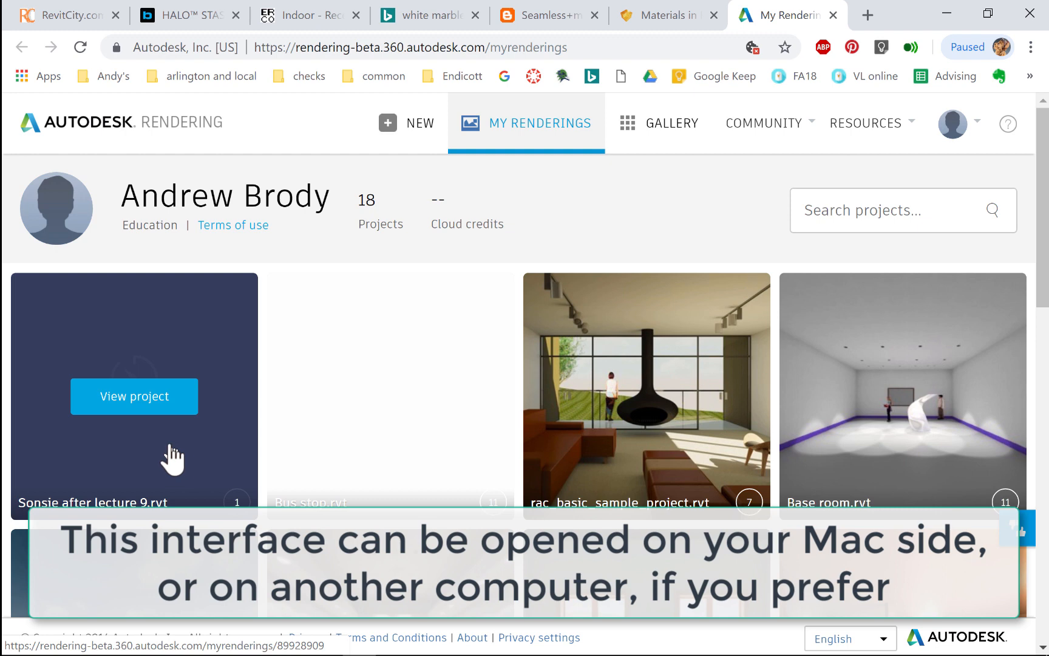
pyautogui.click(161, 400)
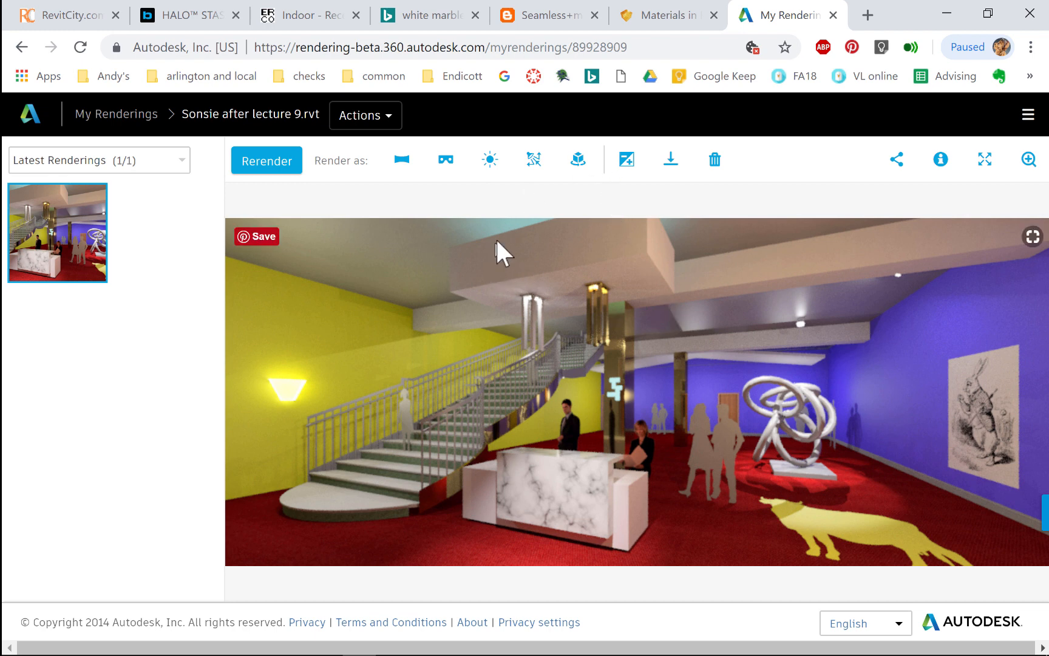
# Step: Try an Exposure Value of 4.28, Highlights 0.03, Midtones 1.03 and Shadows 0.43 on the rendered lobby image
pyautogui.click(627, 161)
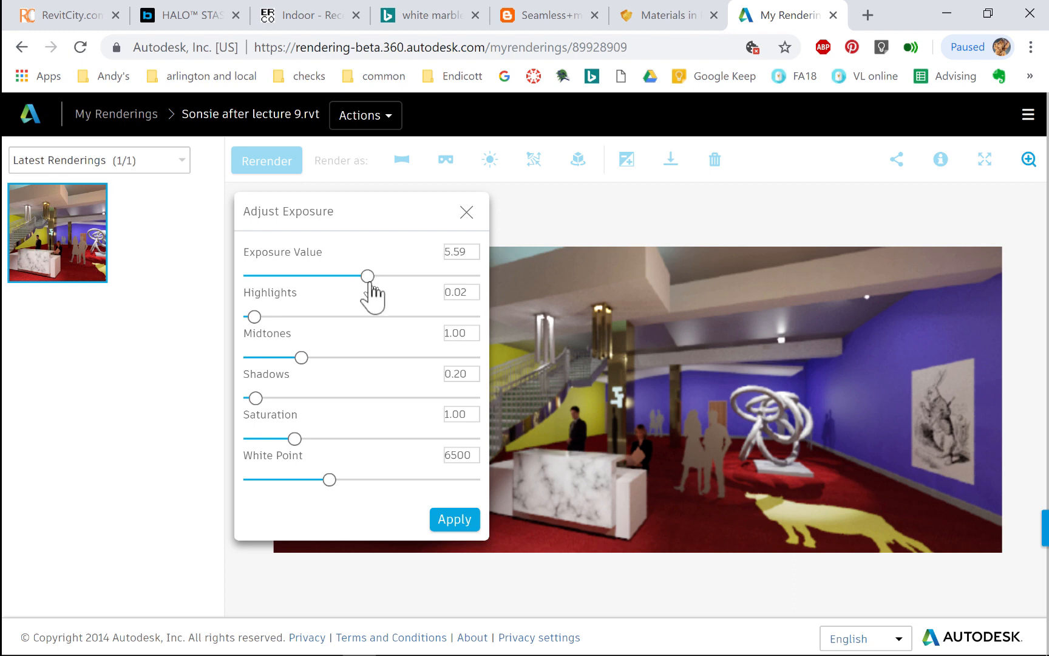
pyautogui.moveTo(367, 284); pyautogui.dragTo(354, 276)
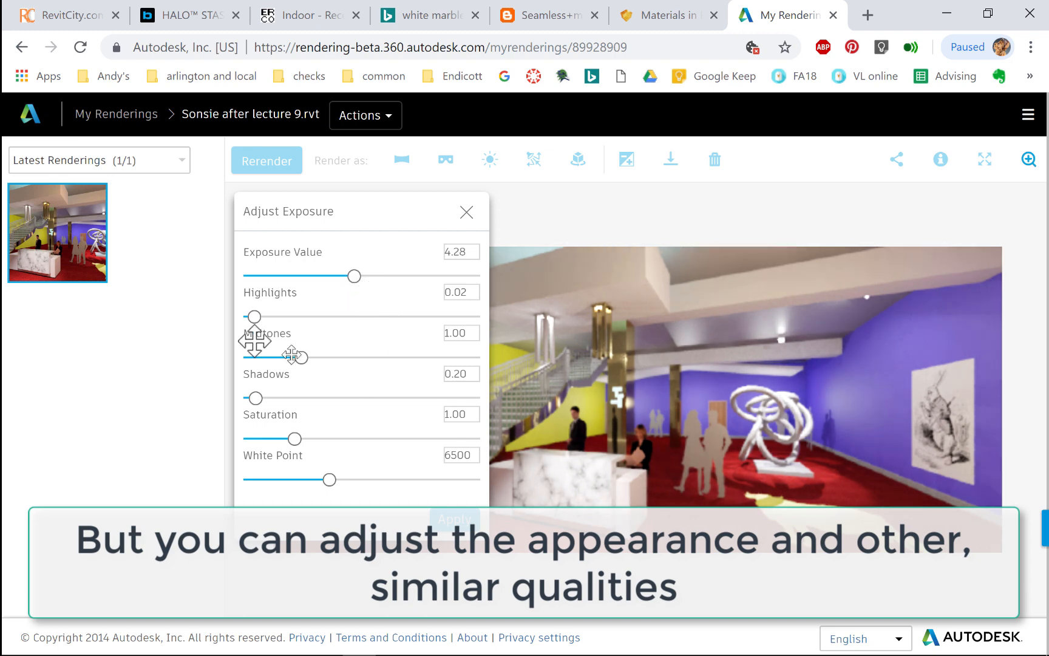
pyautogui.moveTo(253, 323); pyautogui.dragTo(110, 357)
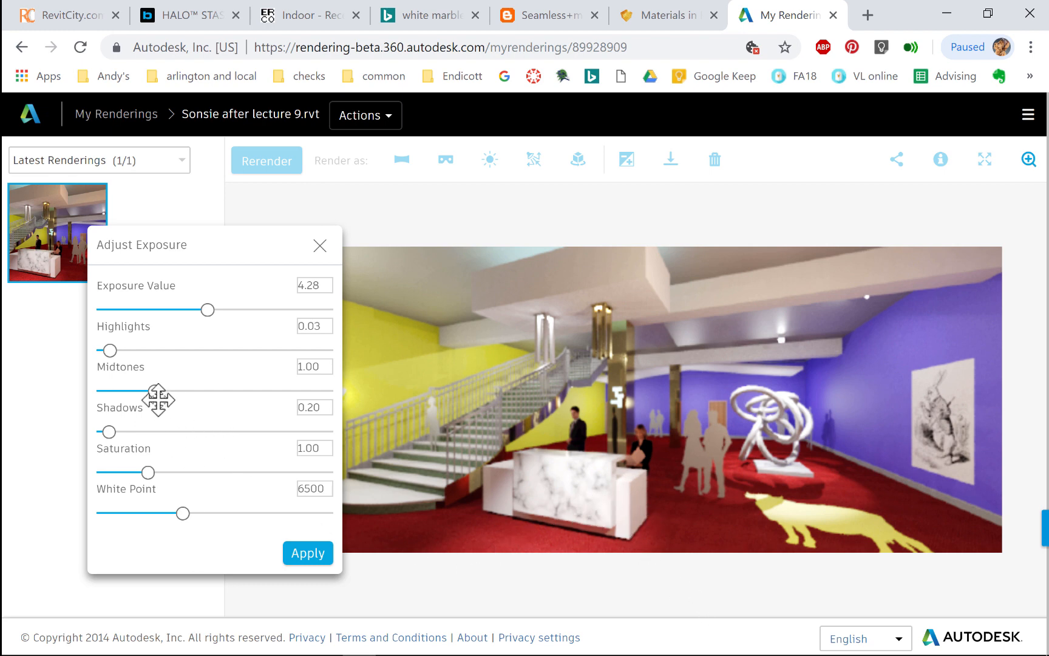
pyautogui.moveTo(156, 393); pyautogui.dragTo(122, 437)
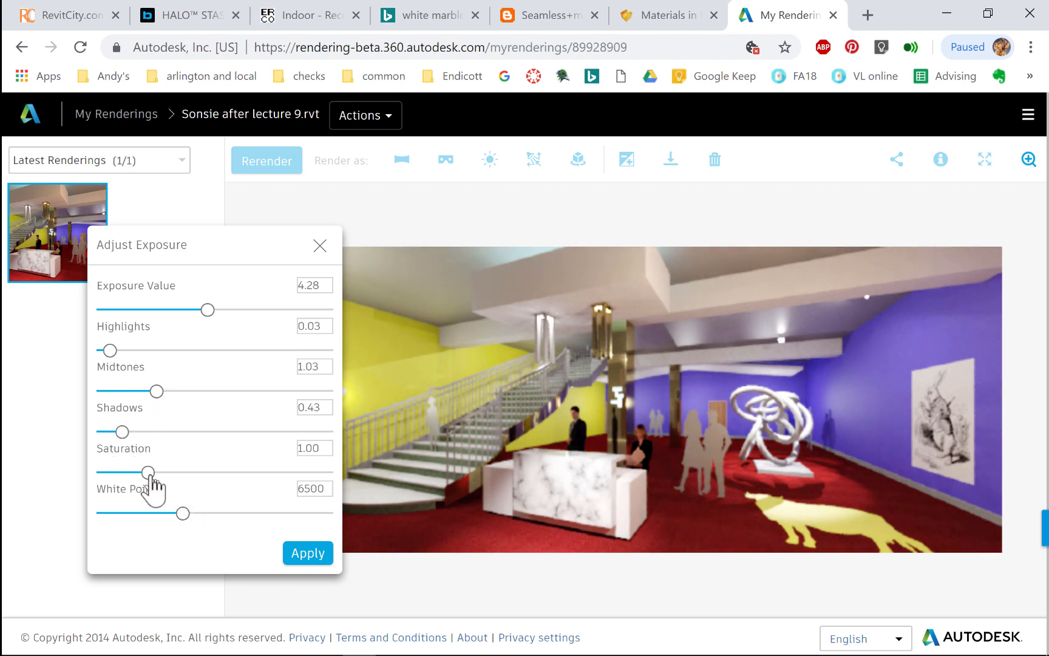
# Step: Try Saturation at 0.44 and White Point at 6460, and close the exposure adjustments without applying them
pyautogui.moveTo(150, 476); pyautogui.dragTo(126, 477)
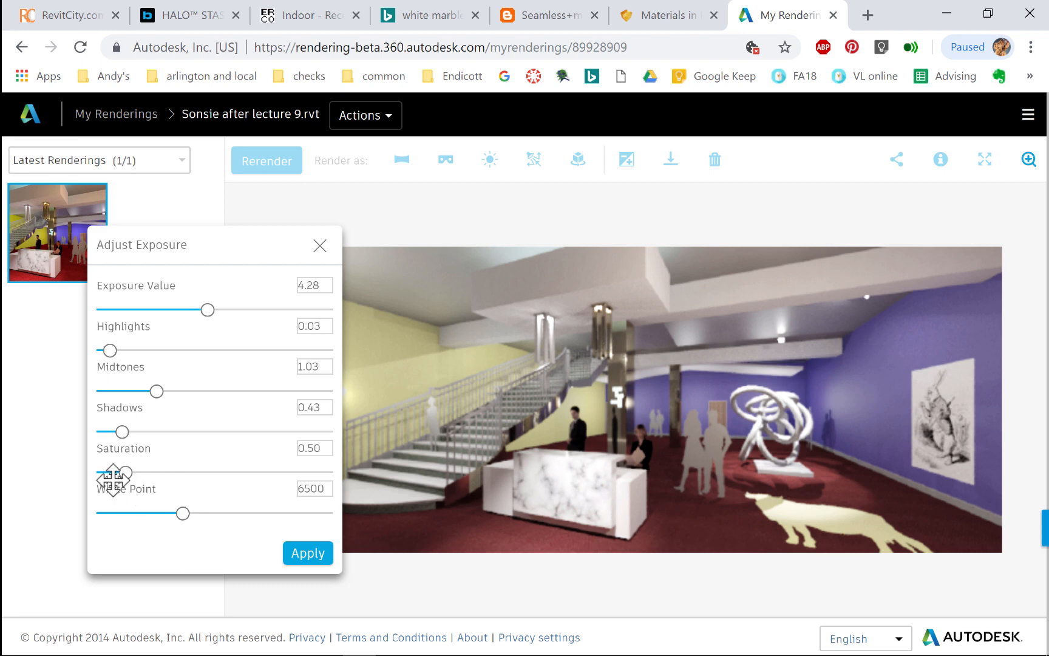
pyautogui.moveTo(125, 473); pyautogui.dragTo(120, 476)
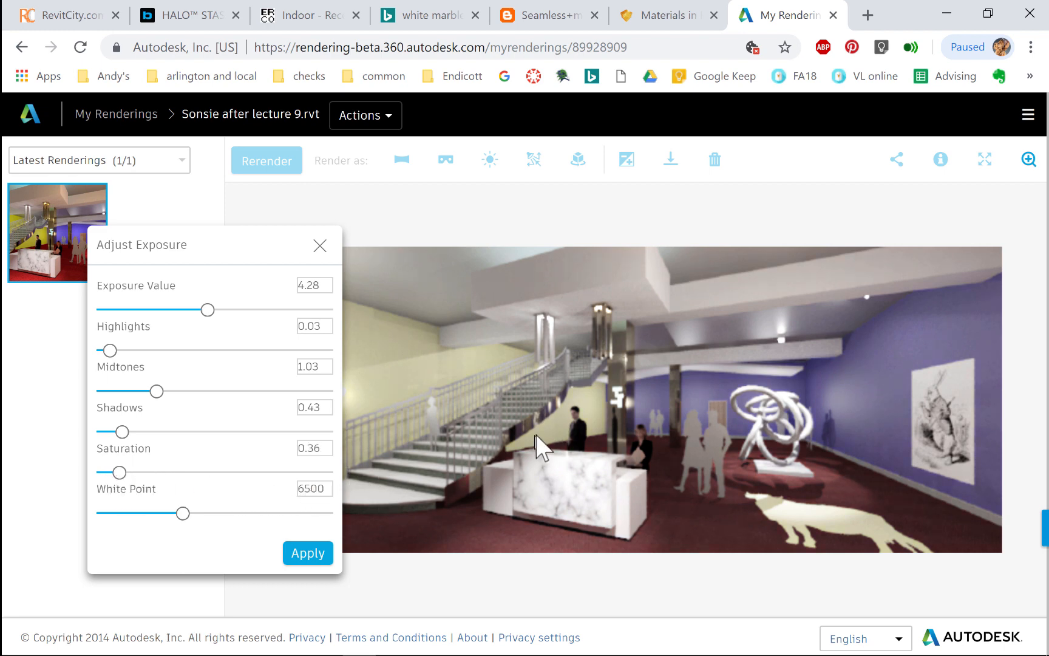
pyautogui.click(121, 473)
pyautogui.moveTo(126, 473)
pyautogui.mouseDown()
pyautogui.moveTo(156, 480)
pyautogui.moveTo(120, 477)
pyautogui.mouseUp()
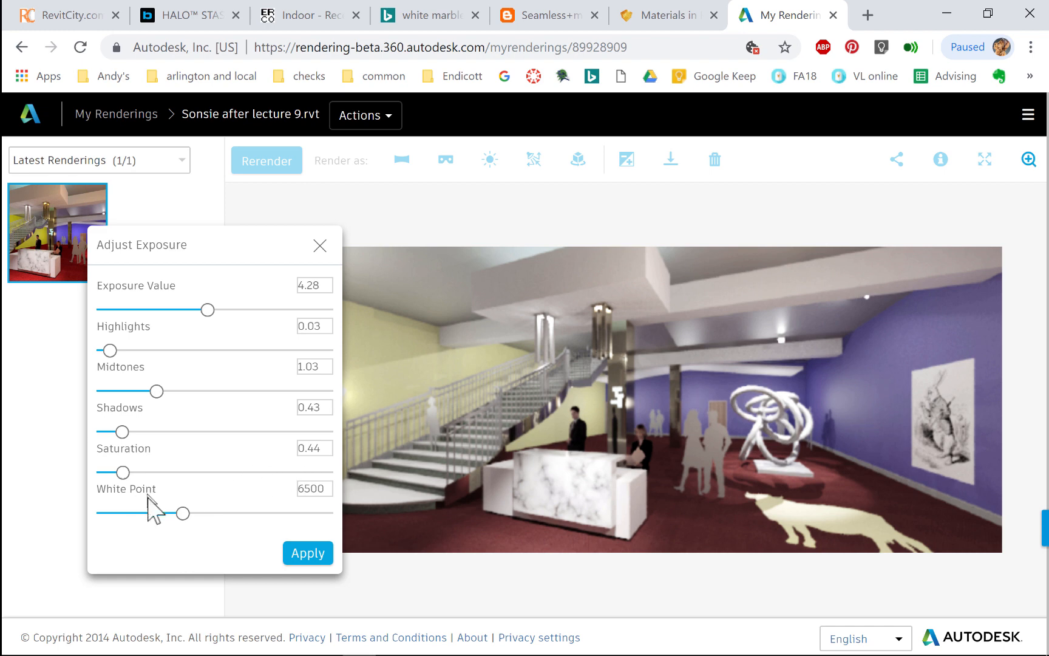
pyautogui.moveTo(182, 515)
pyautogui.mouseDown()
pyautogui.moveTo(150, 516)
pyautogui.moveTo(222, 518)
pyautogui.moveTo(164, 525)
pyautogui.moveTo(234, 534)
pyautogui.moveTo(181, 519)
pyautogui.mouseUp()
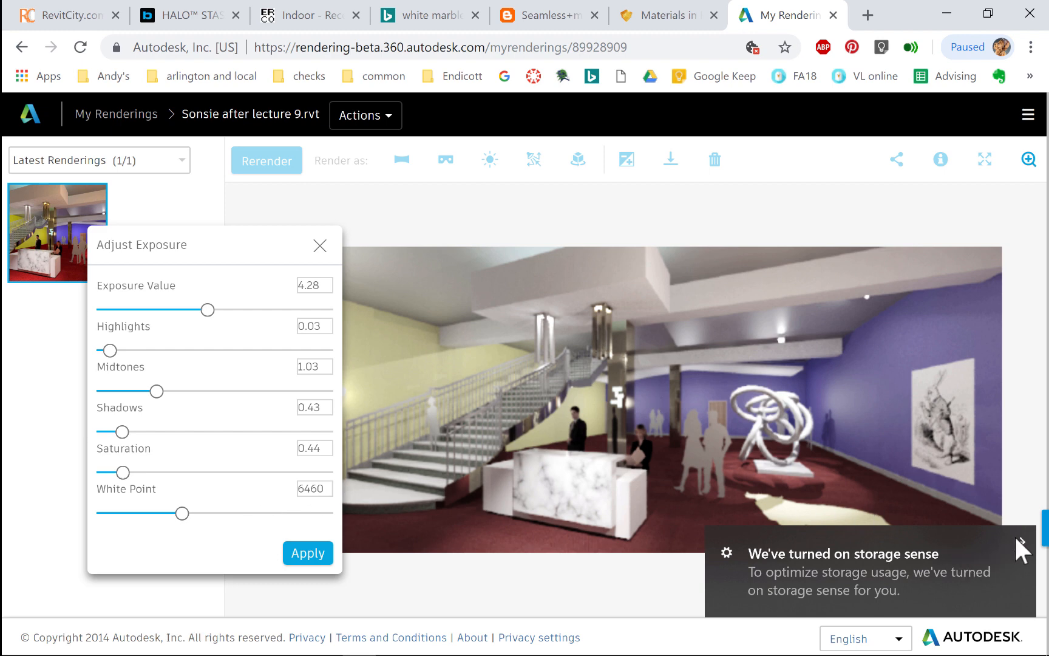
pyautogui.click(1023, 543)
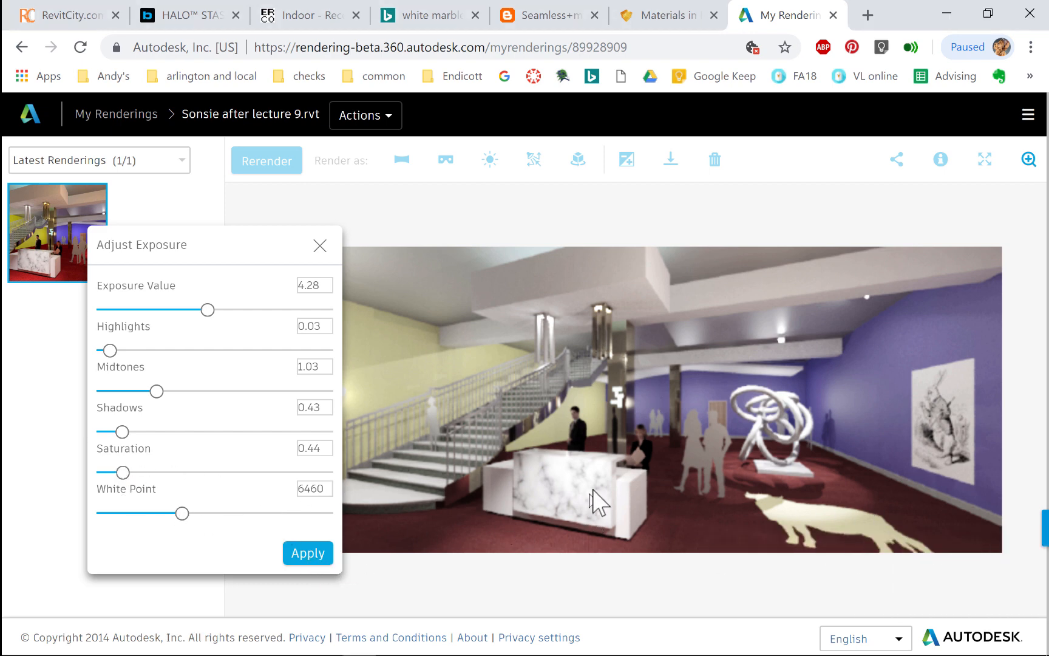
pyautogui.click(320, 246)
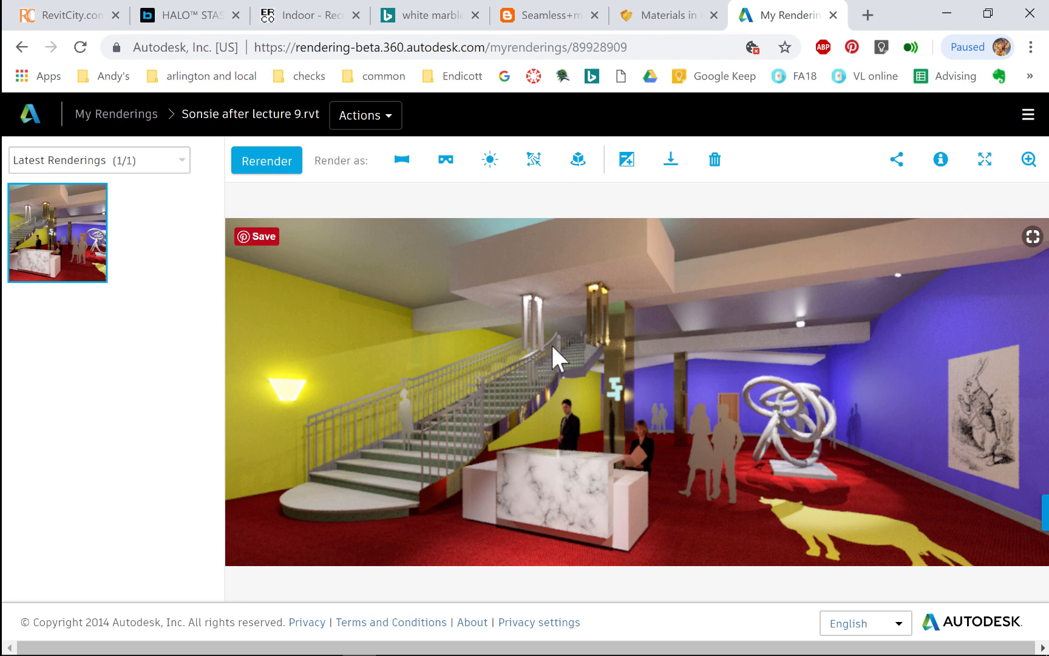
# Step: Set up a rerender of the lobby still image using the 8.5x11, 3300x2550 image size
pyautogui.click(268, 166)
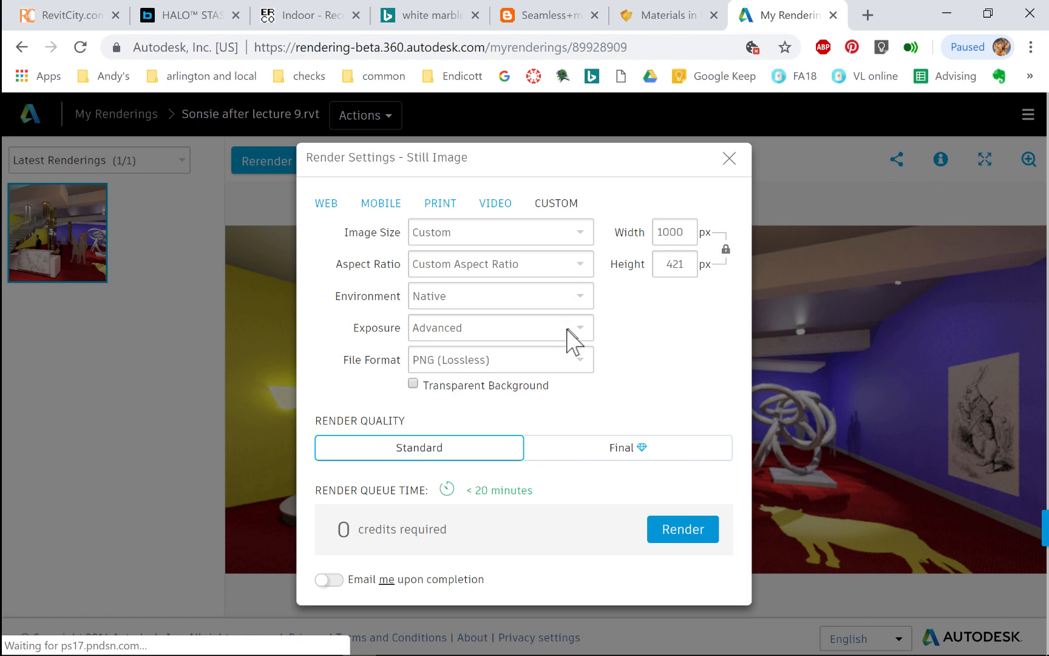
pyautogui.click(534, 235)
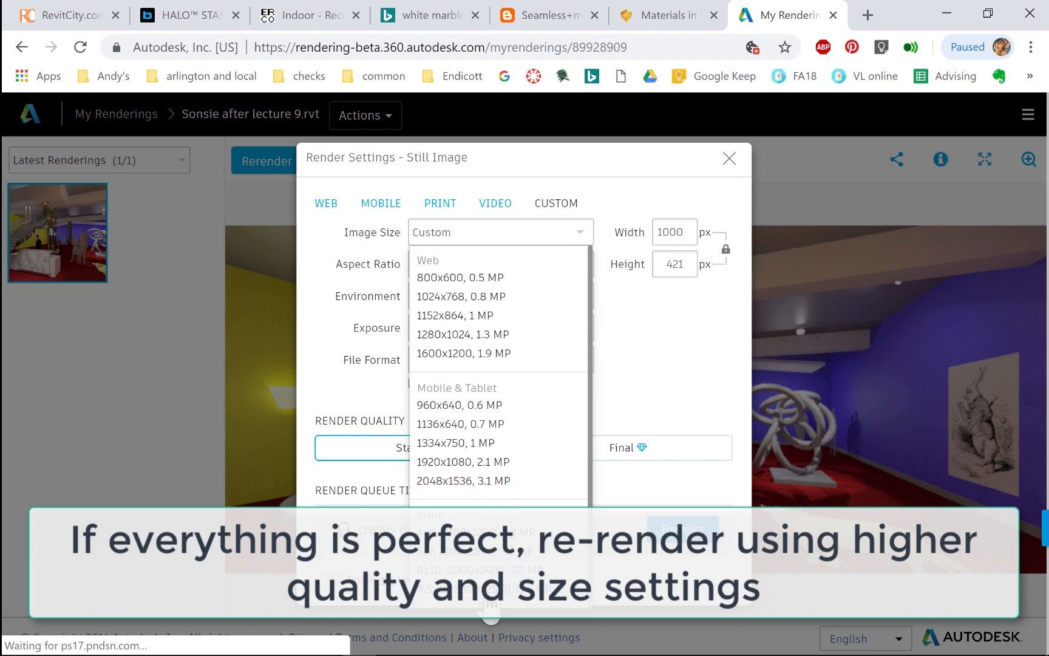
pyautogui.scroll(-2, 494, 601)
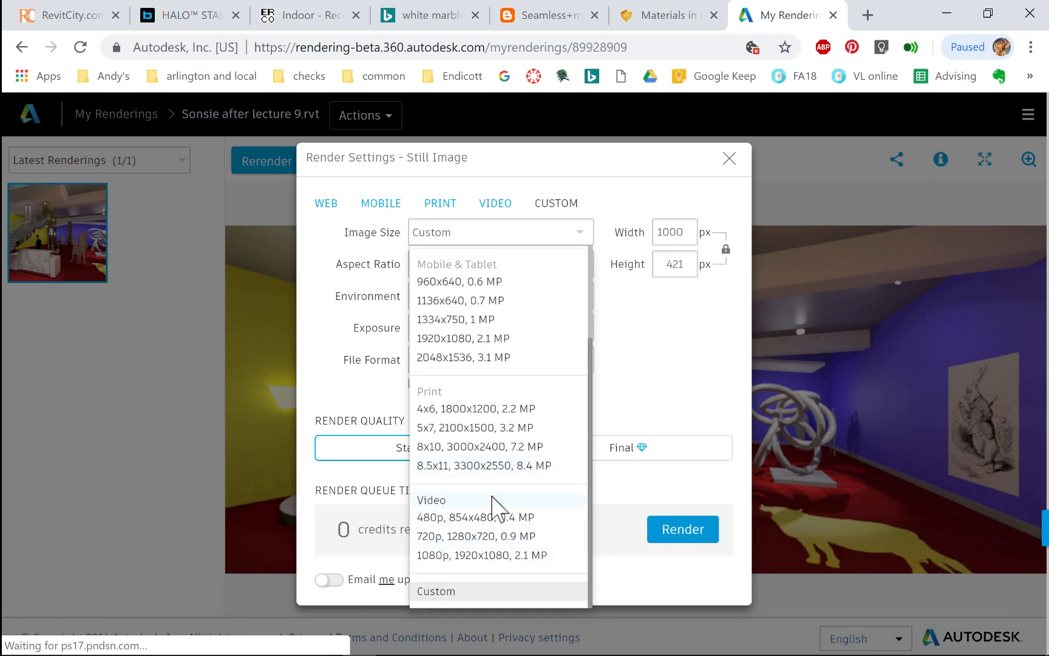
pyautogui.click(476, 465)
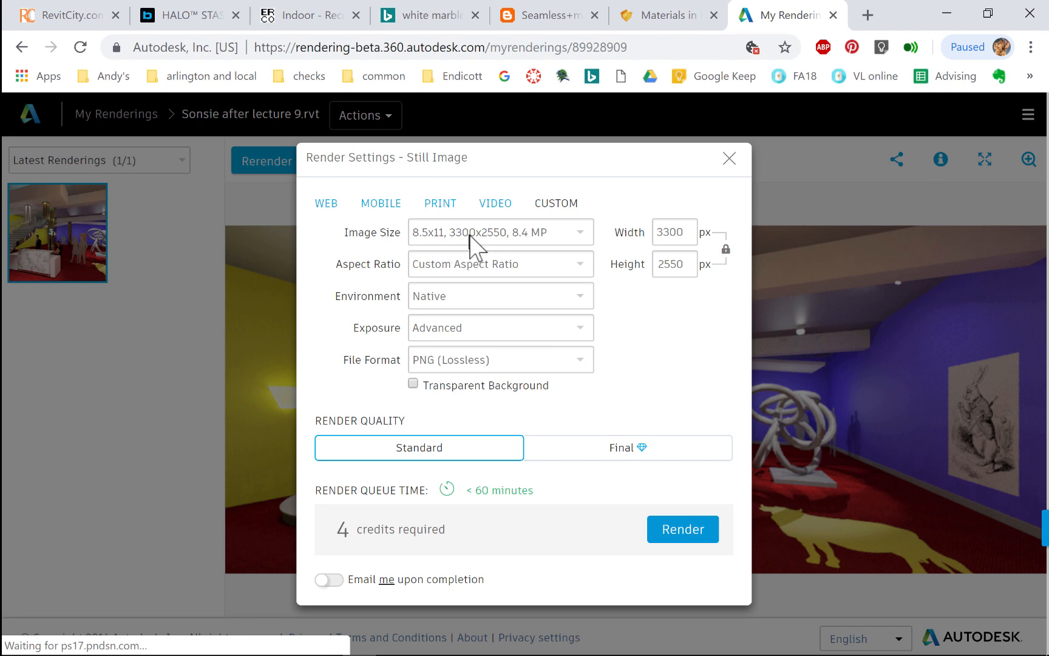
# Step: Rerender the lobby image at a custom width of 4000 px with locked proportions and Final render quality
pyautogui.click(663, 234)
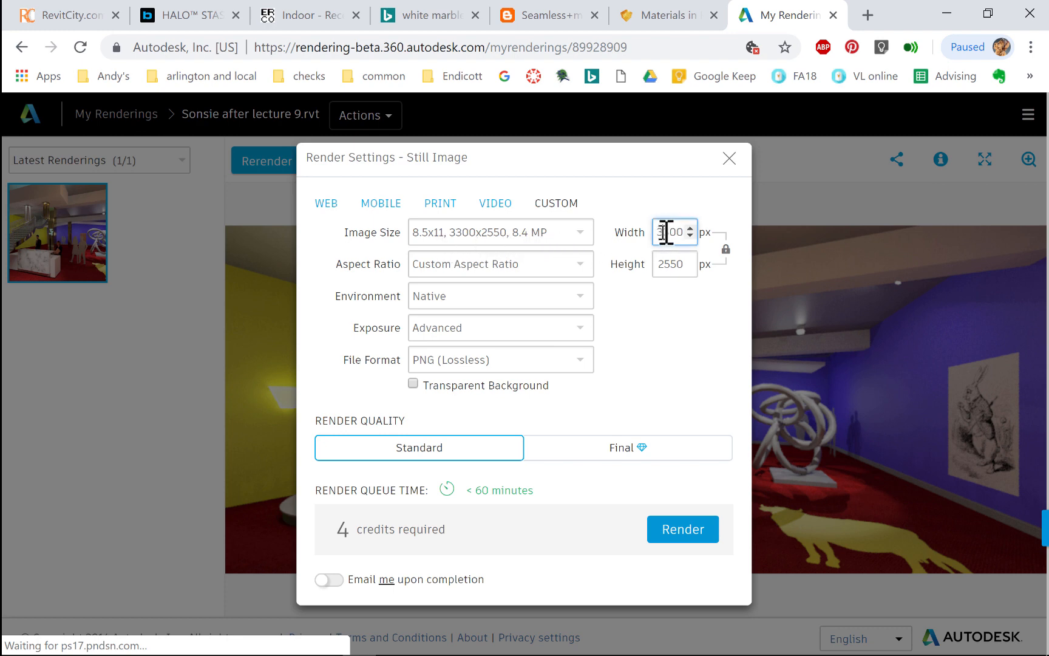
pyautogui.moveTo(660, 232); pyautogui.dragTo(684, 236)
pyautogui.write('4000')
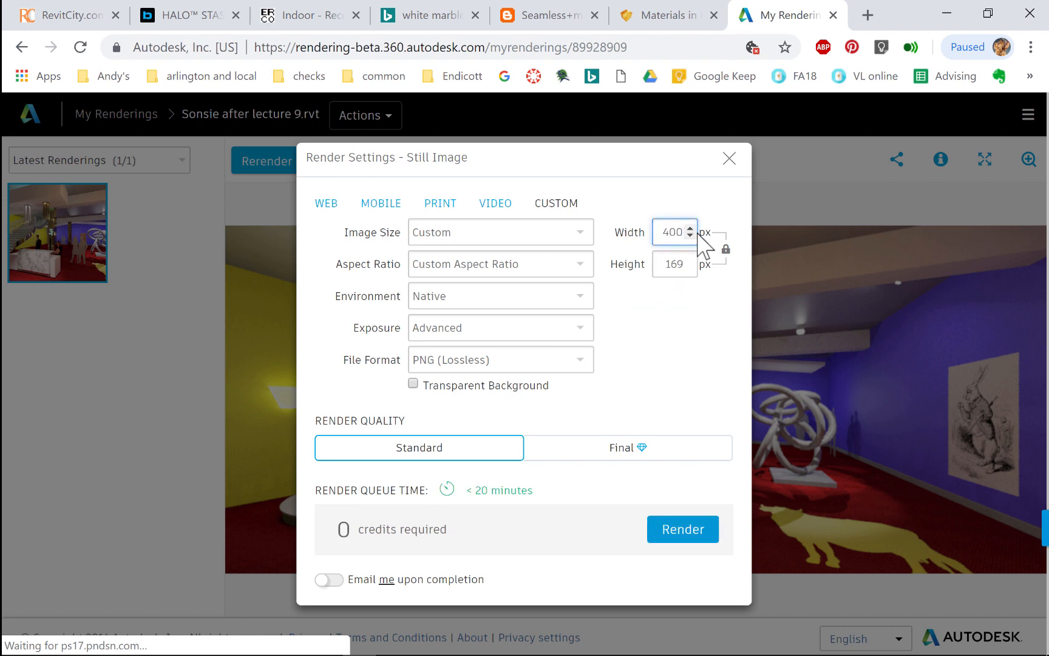
pyautogui.click(672, 262)
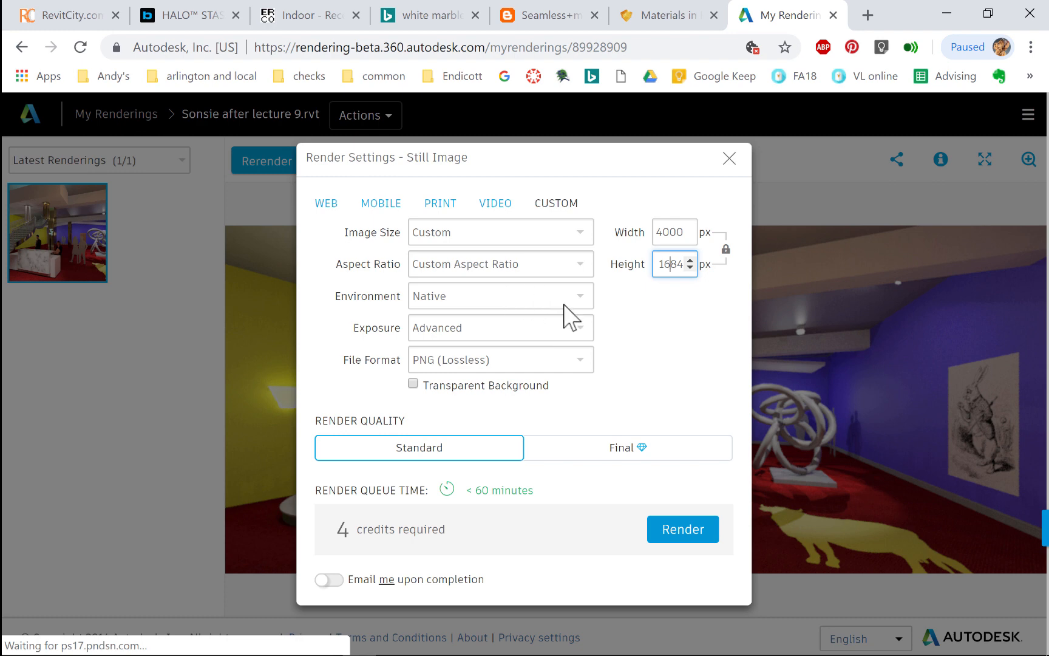
pyautogui.click(570, 333)
pyautogui.click(569, 334)
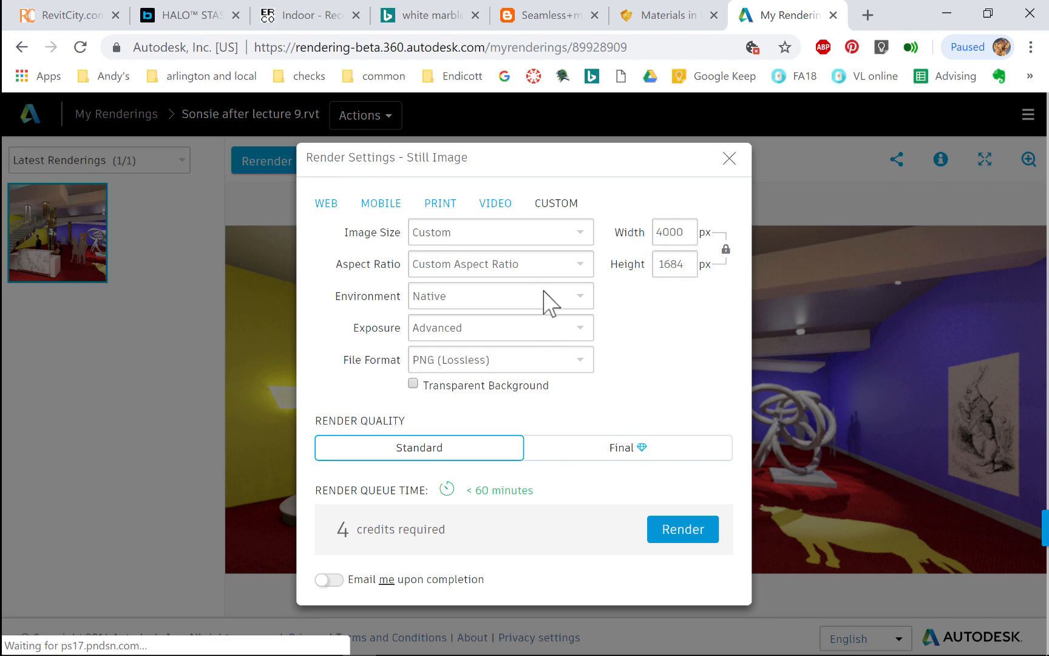
pyautogui.click(613, 449)
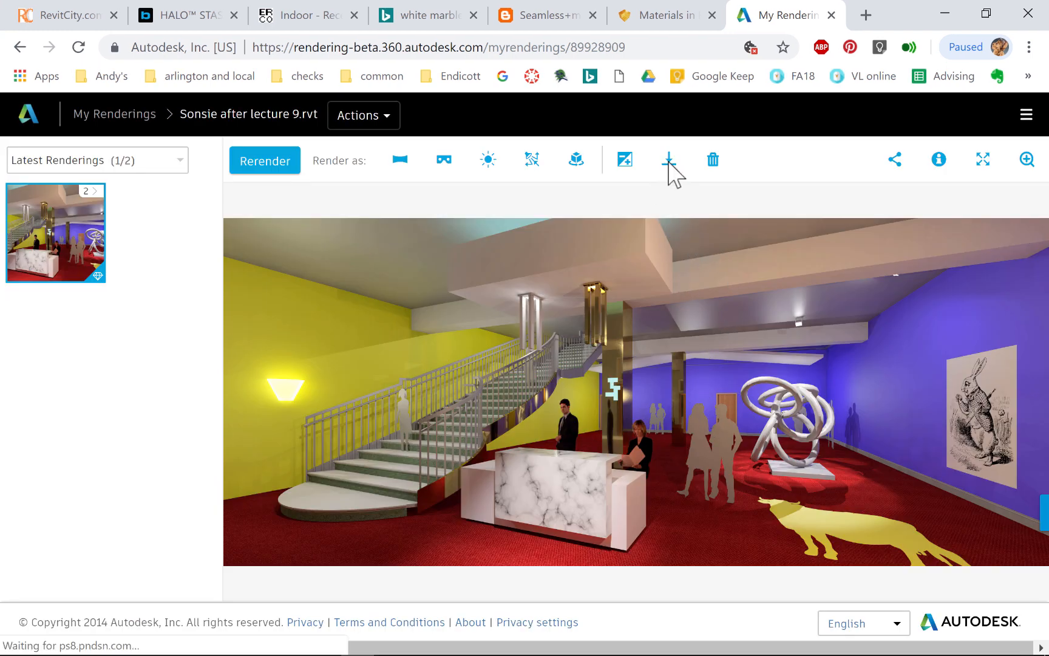
# Step: Check the image download formats with Transparent Background turned off, and turn the option back on
pyautogui.click(671, 168)
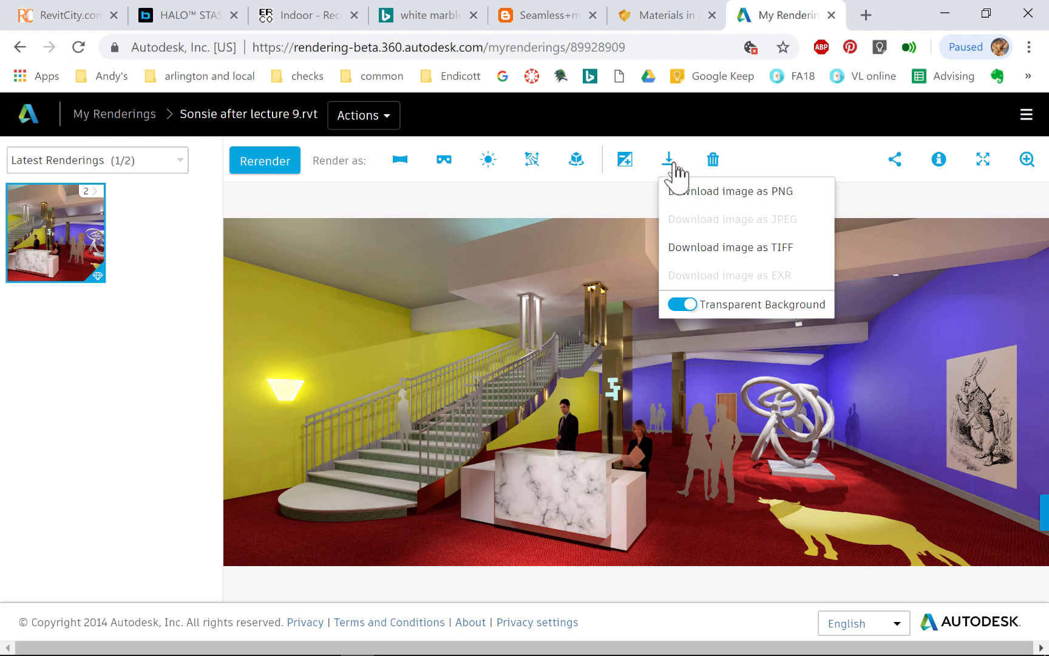
pyautogui.click(686, 305)
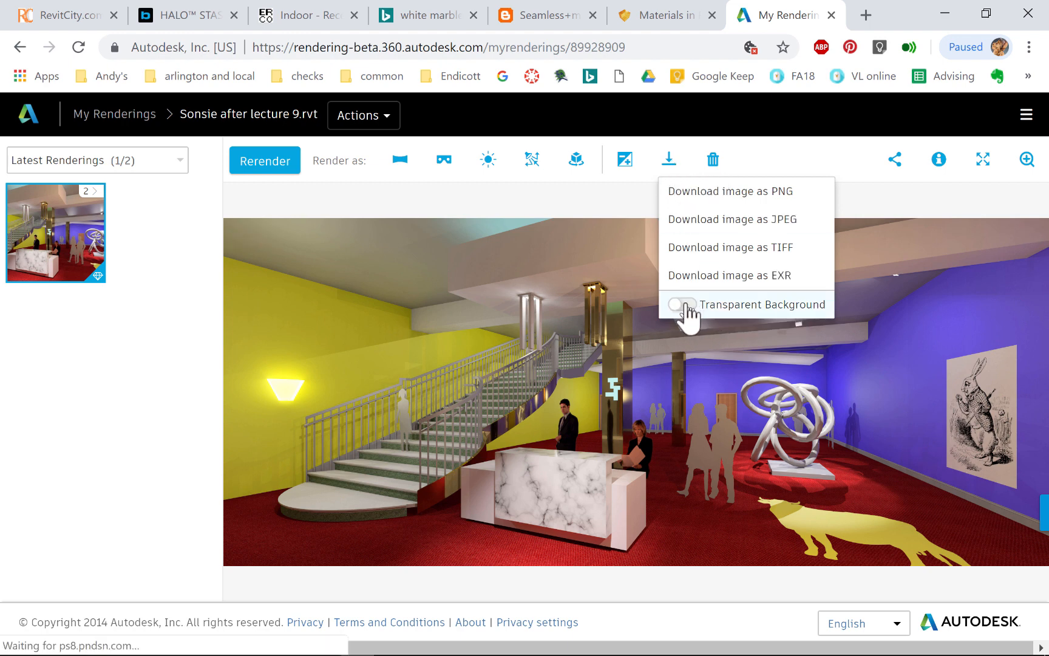
pyautogui.click(686, 305)
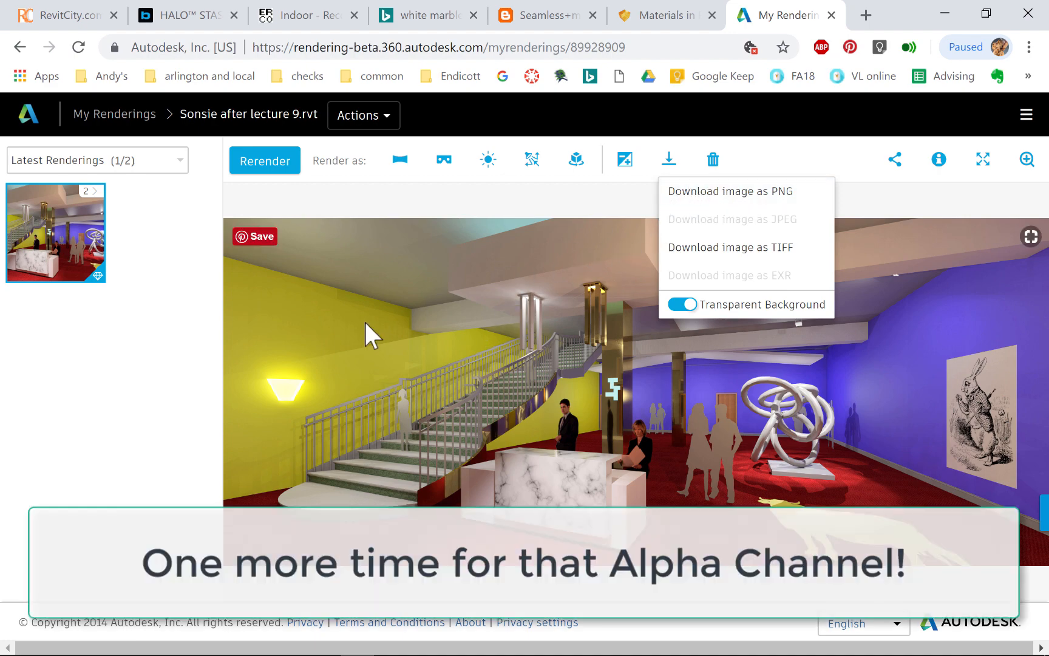
# Step: Switch to the Photos app and examine the marble reception desk and figures in View to back.png up close
pyautogui.hotkey('alt', 'Tab')
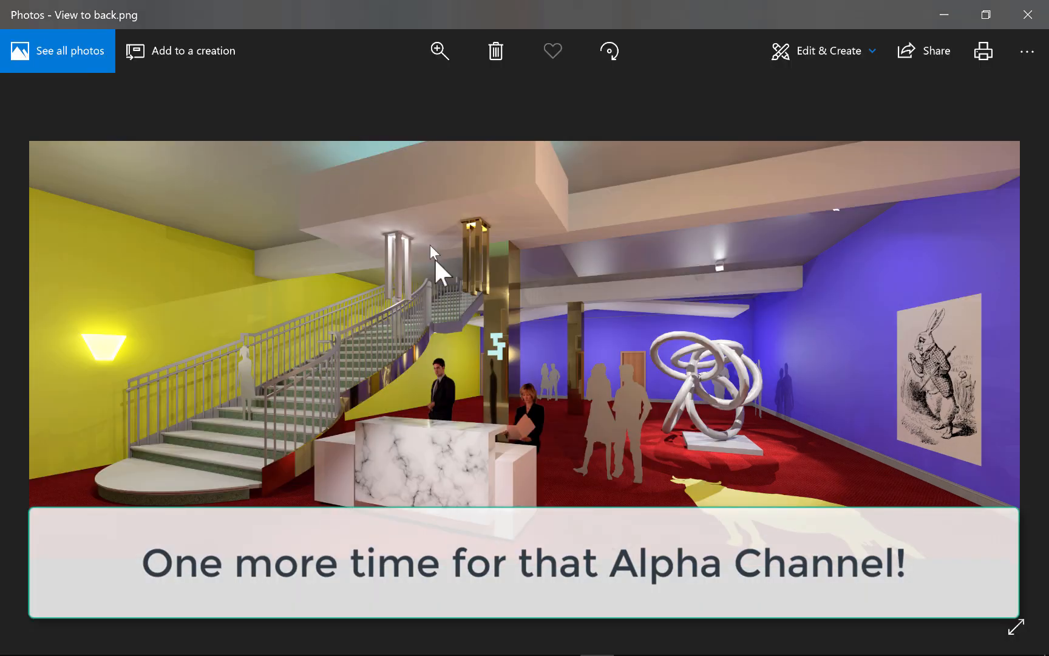
pyautogui.scroll(5, 459, 452)
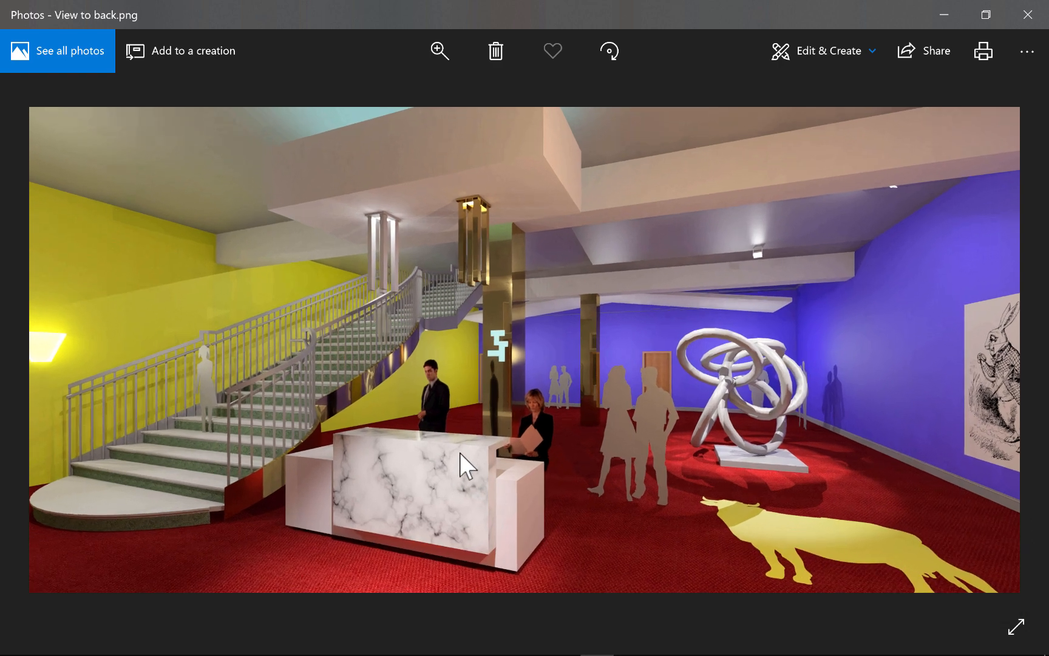
pyautogui.scroll(6, 457, 436)
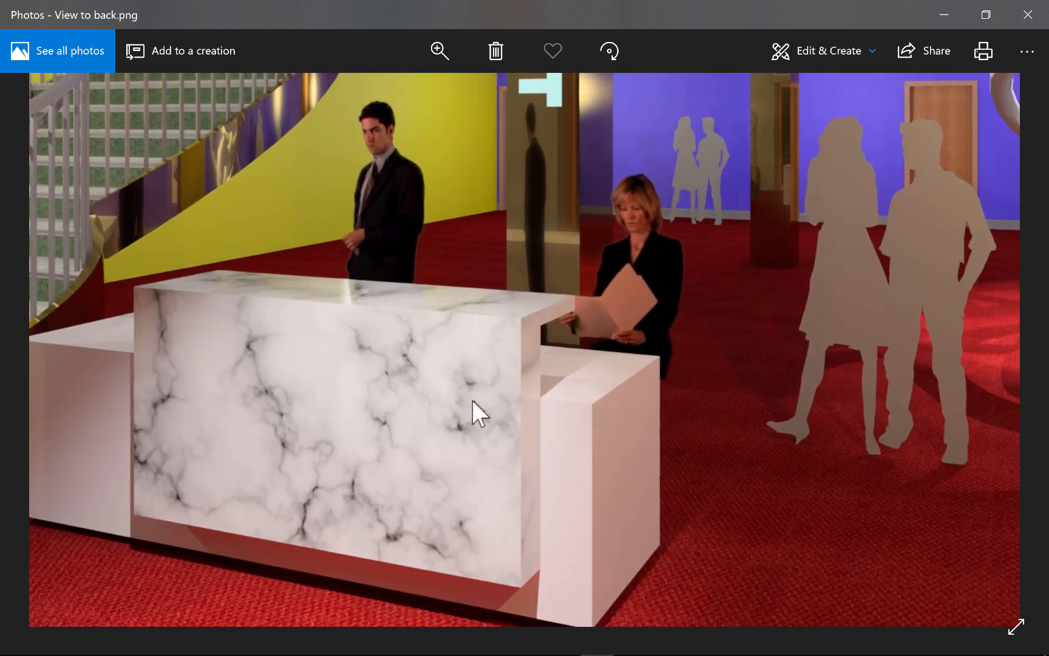
pyautogui.scroll(-3, 478, 415)
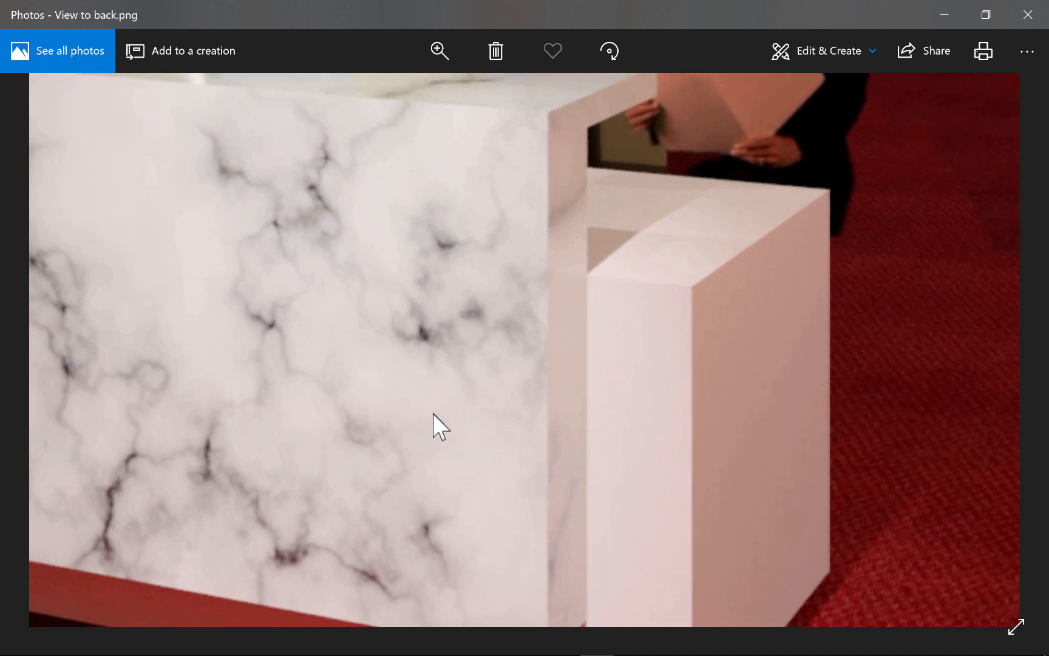
pyautogui.scroll(2, 261, 375)
pyautogui.scroll(-4, 304, 438)
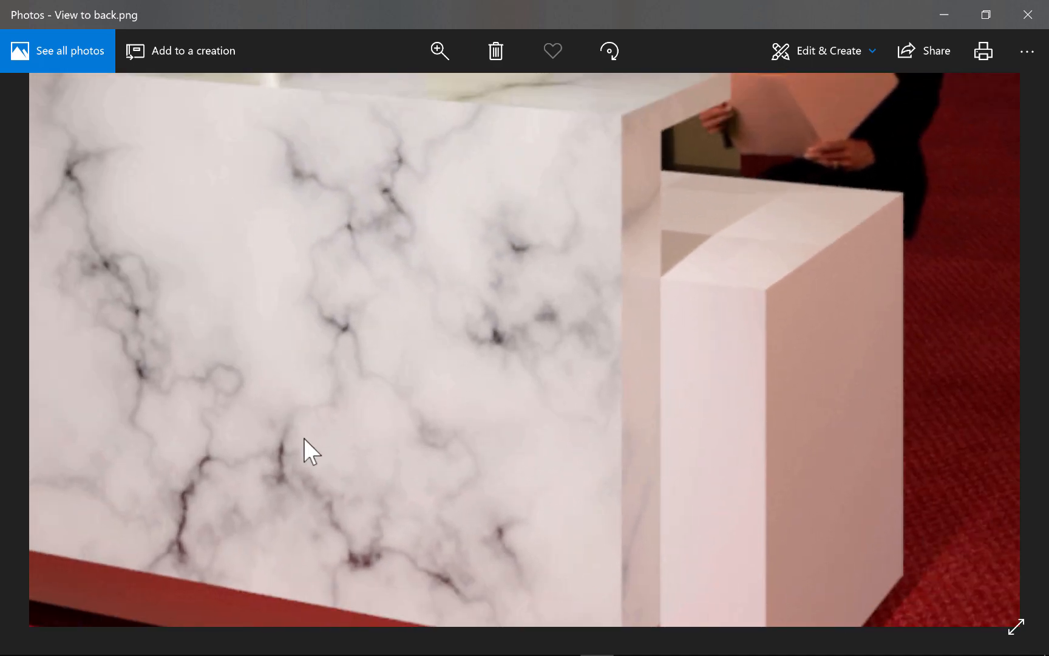
pyautogui.scroll(-3, 246, 386)
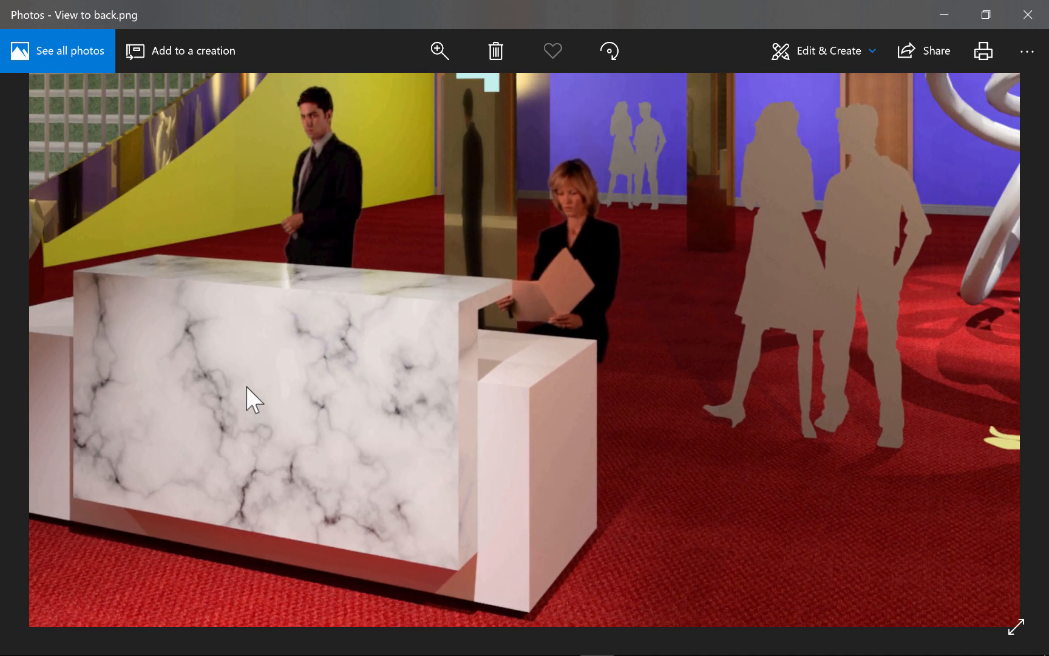
pyautogui.scroll(-5, 113, 589)
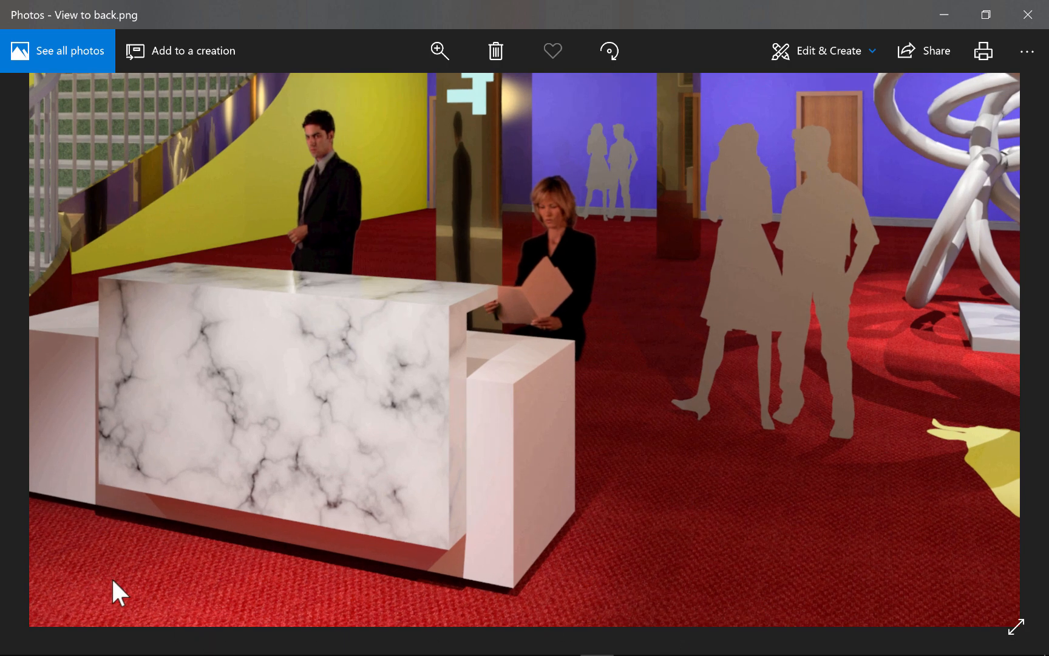
# Step: Examine the staircase, the red carpet and the base of the desk, and return to the overall lobby image
pyautogui.scroll(3, 244, 481)
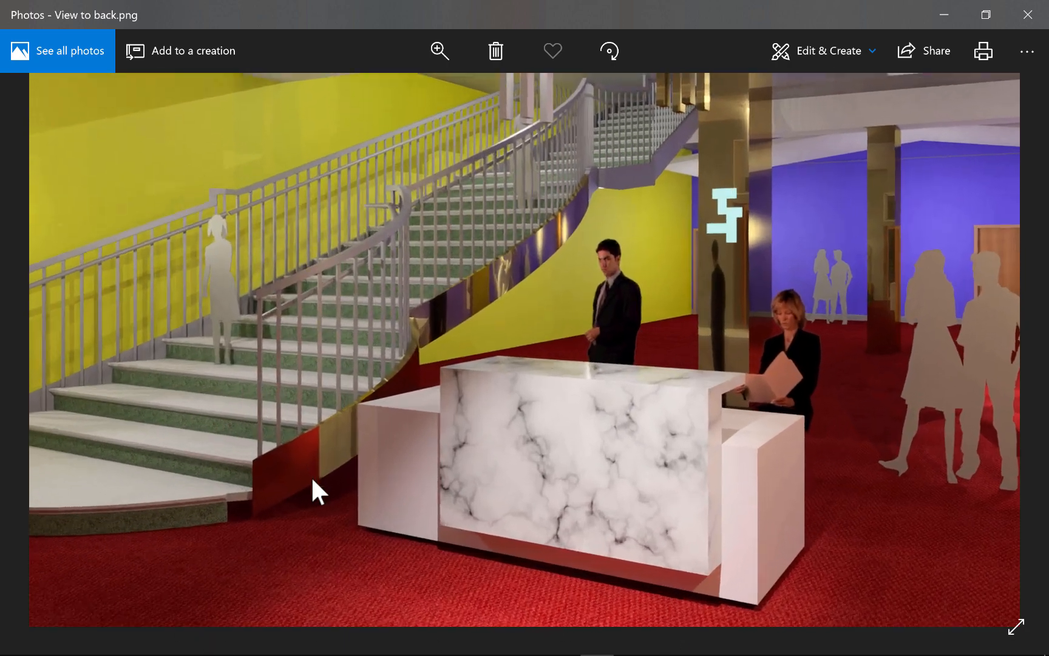
pyautogui.scroll(1, 265, 461)
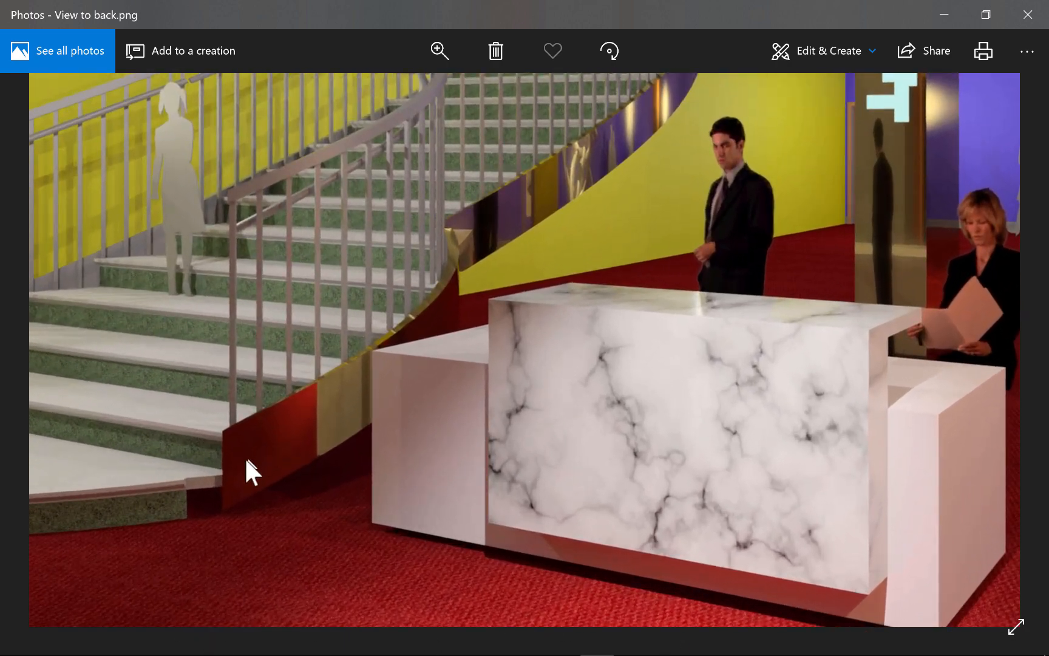
pyautogui.scroll(2, 145, 473)
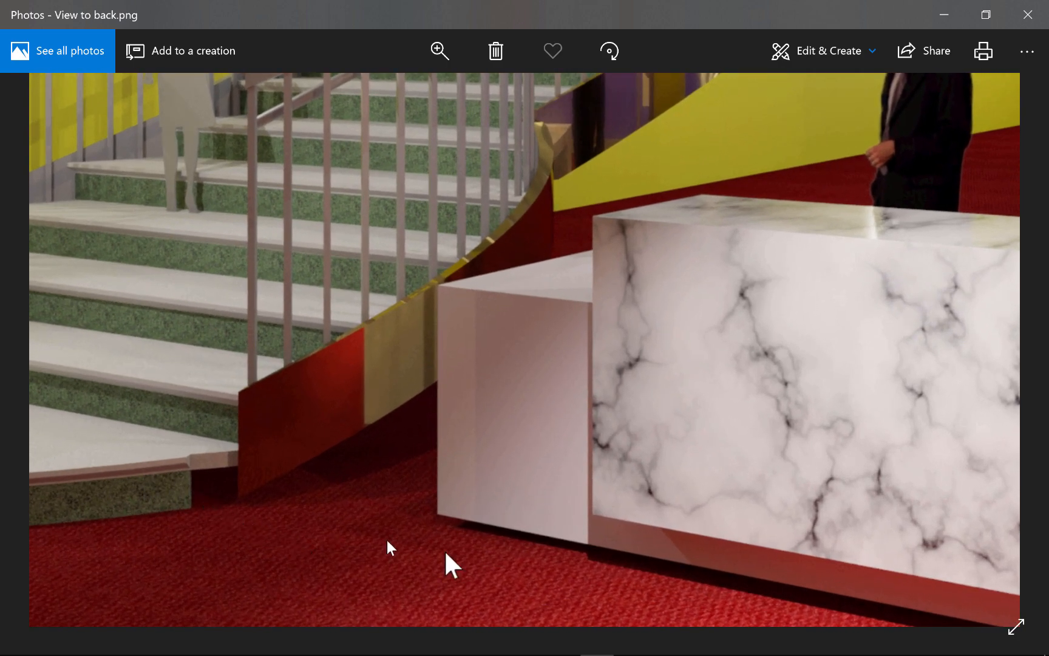
pyautogui.scroll(1, 544, 572)
pyautogui.scroll(-3, 552, 573)
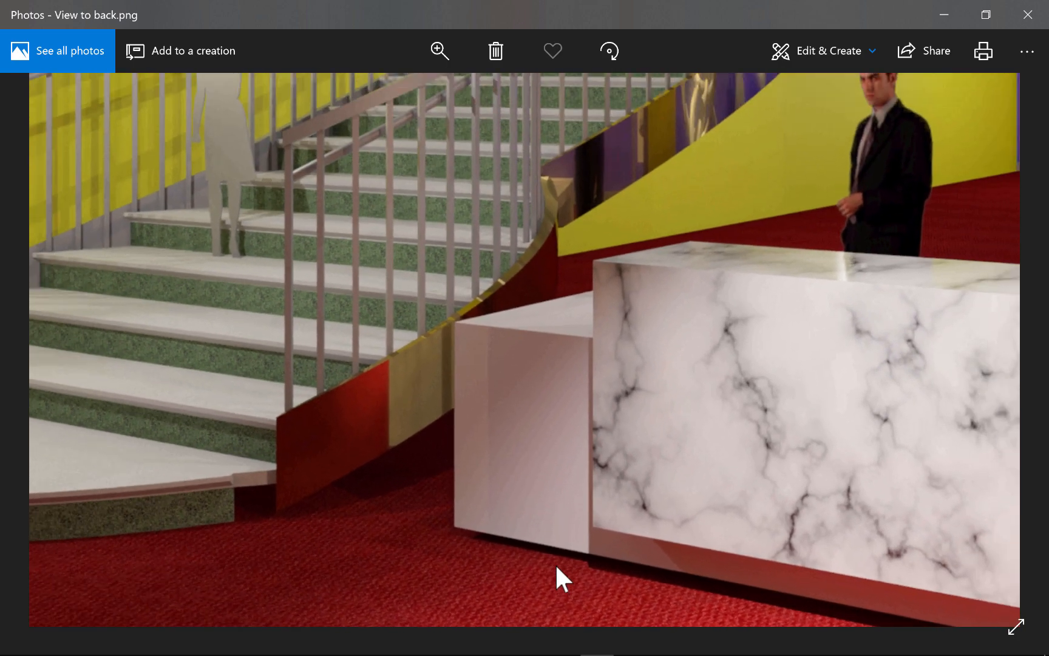
pyautogui.scroll(-3, 585, 551)
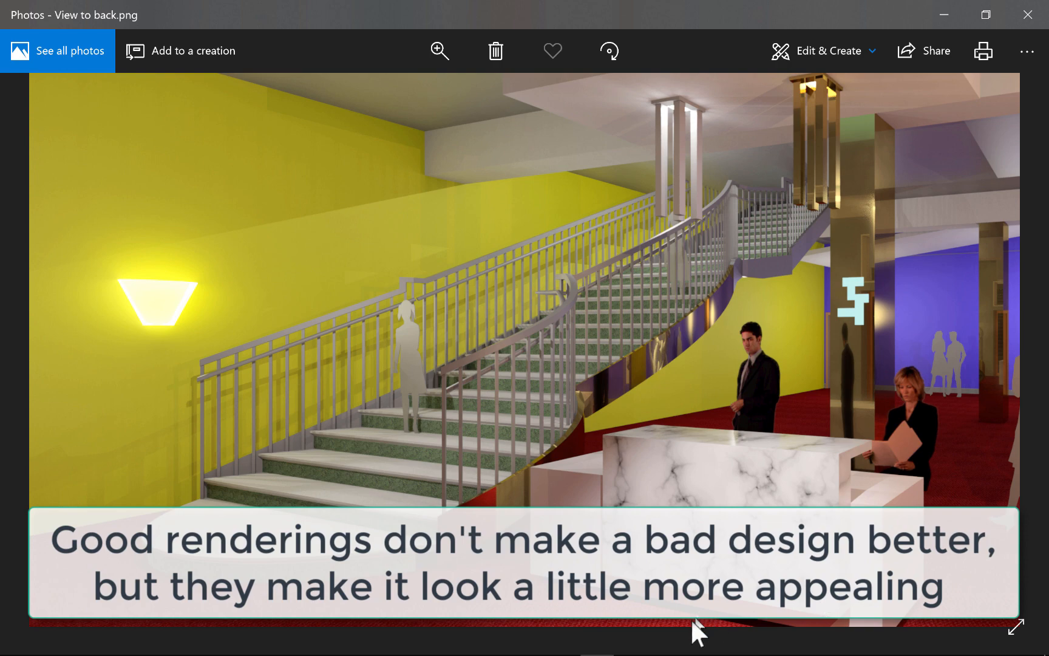
pyautogui.scroll(5, 681, 618)
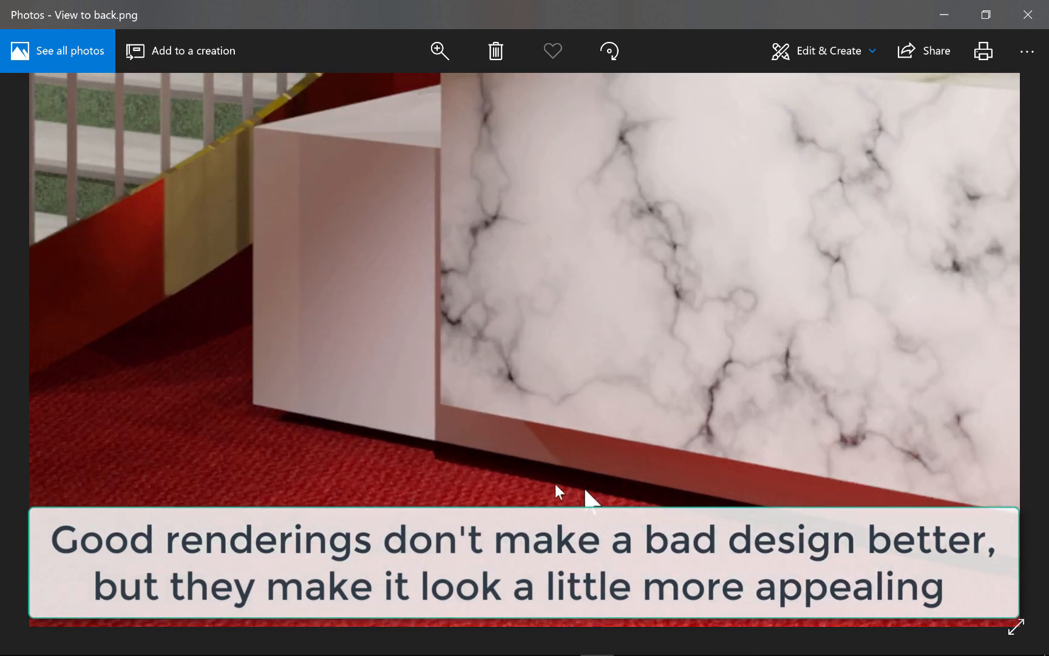
pyautogui.scroll(-5, 583, 501)
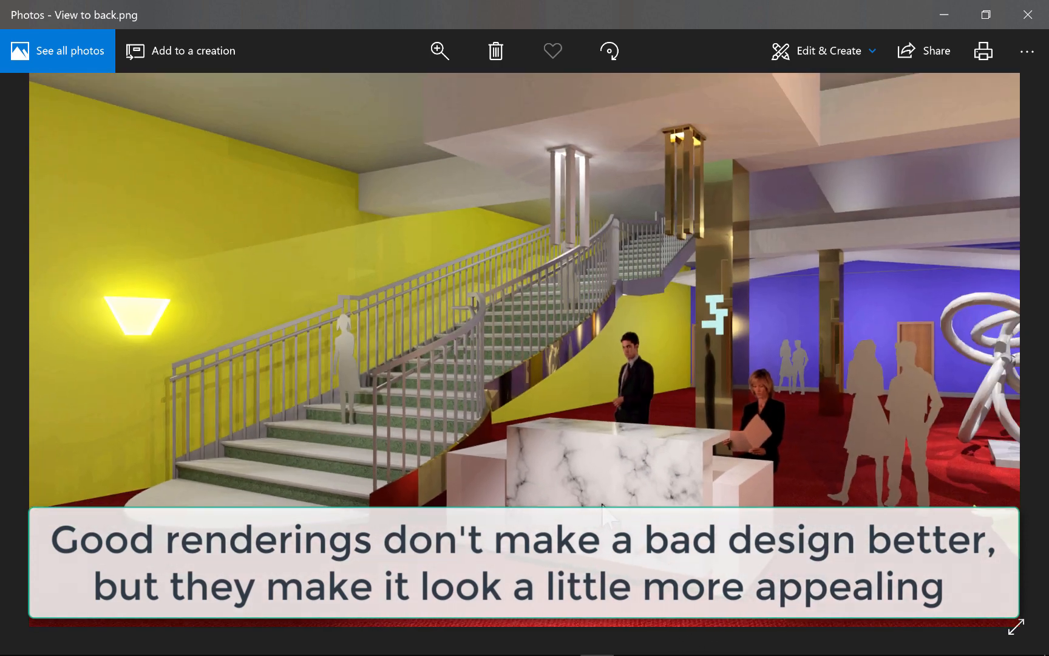
pyautogui.scroll(-2, 602, 504)
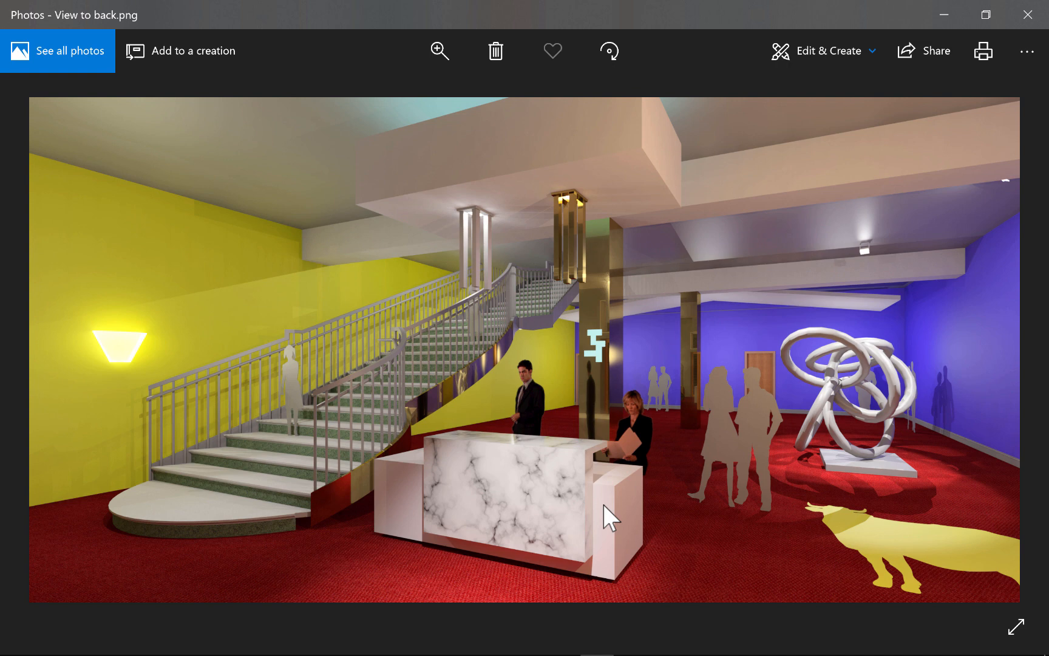